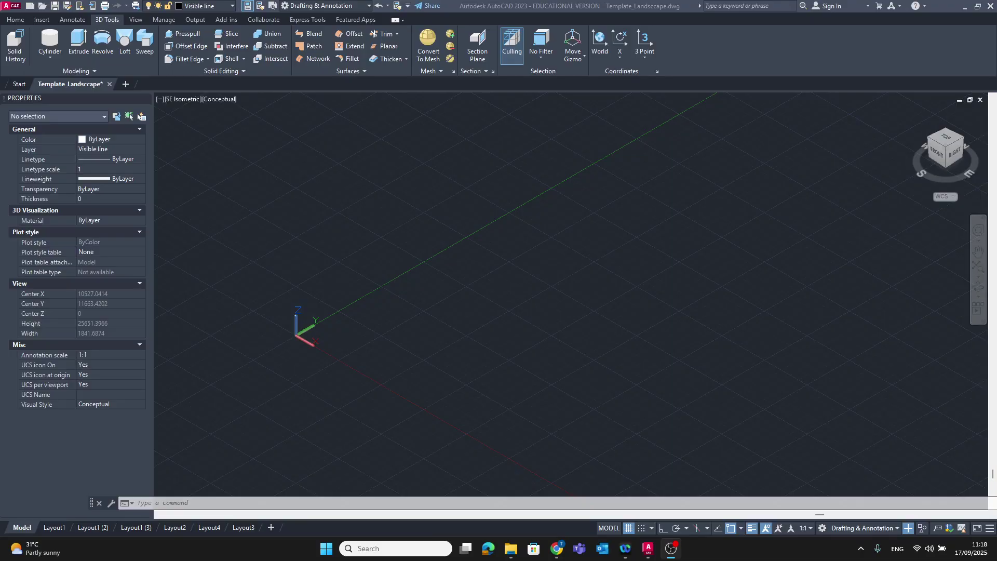
# Step: Look over the Layout1 sheet, the list of available workspaces and the ribbon's display options
pyautogui.click(55, 528)
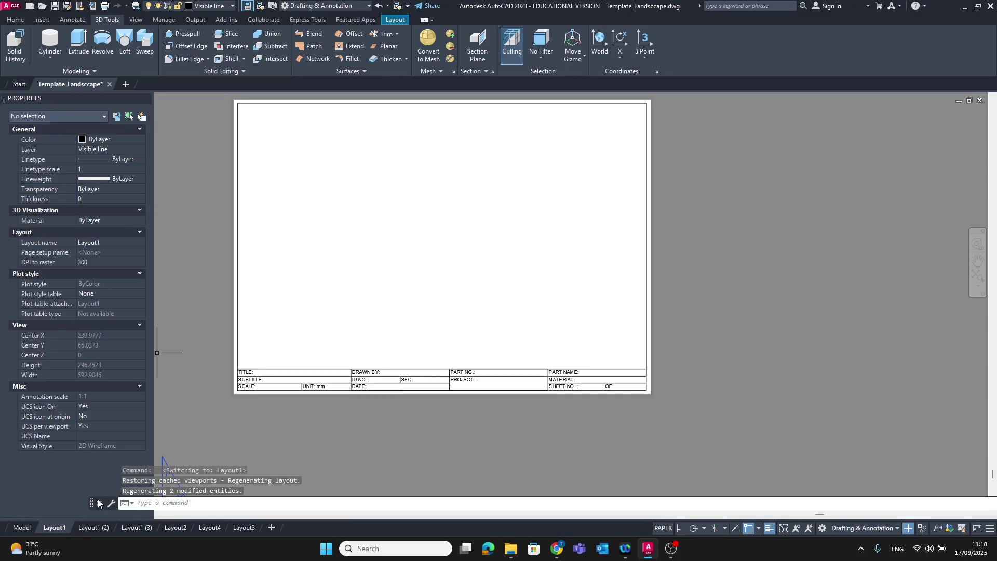
pyautogui.click(18, 529)
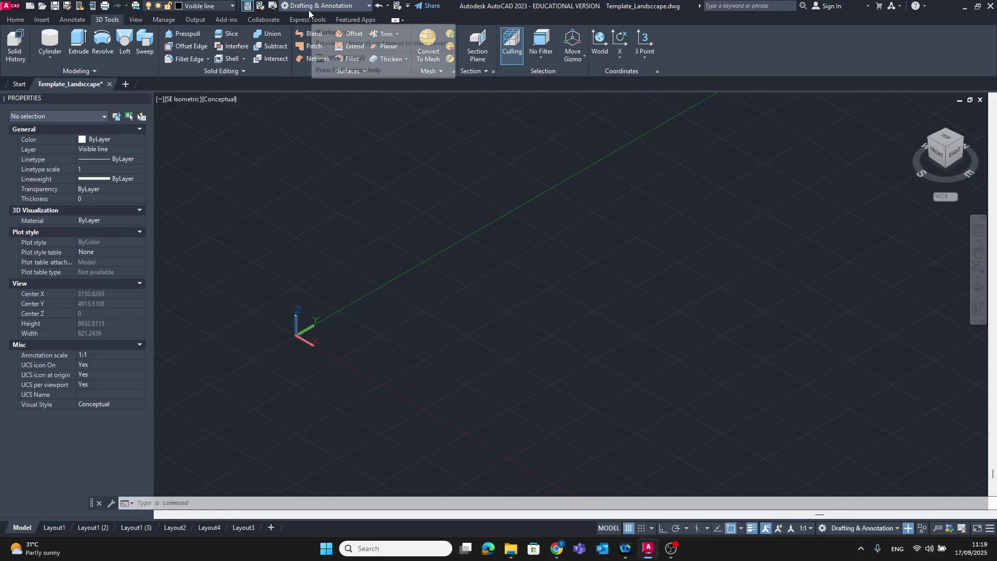
pyautogui.click(328, 8)
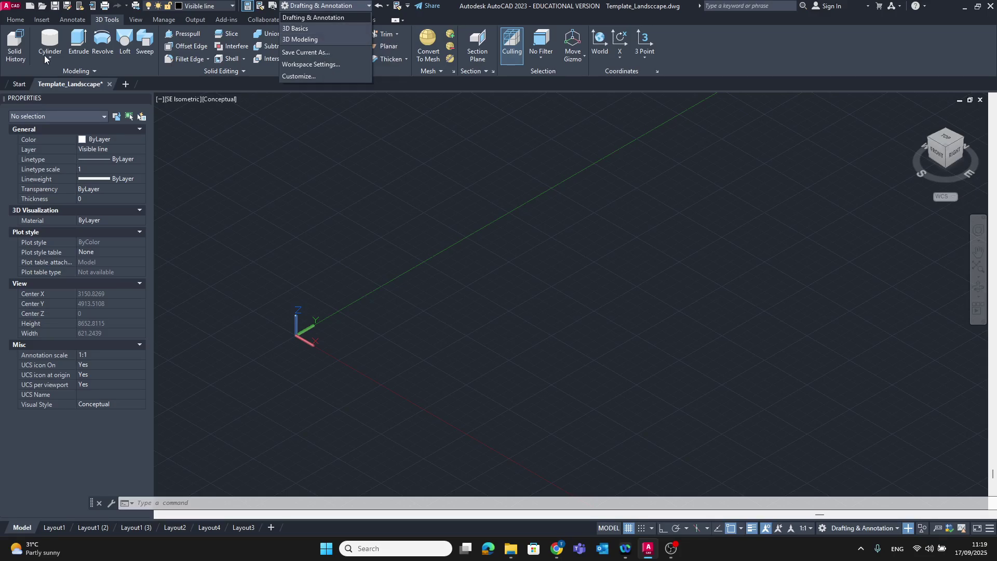
pyautogui.click(109, 26)
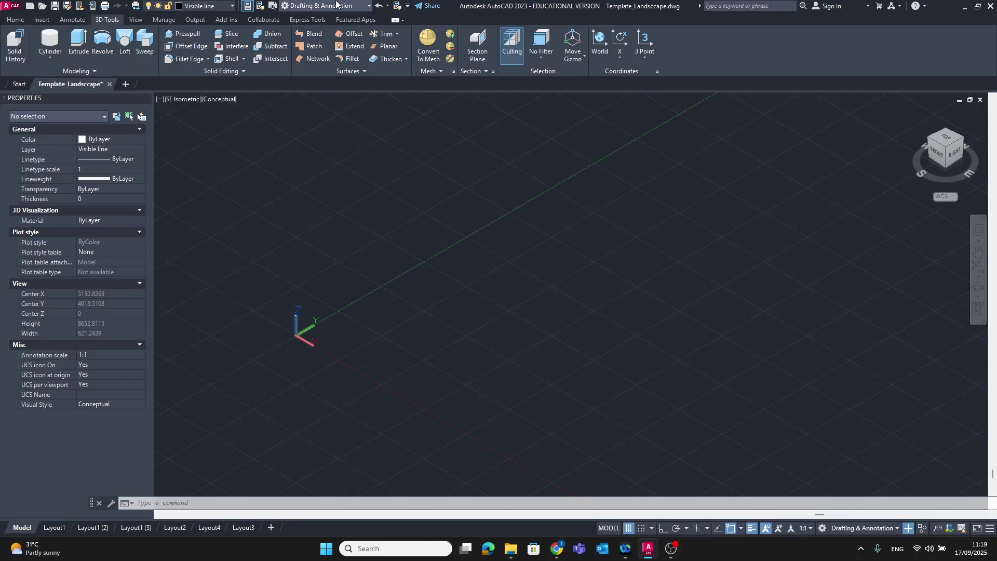
pyautogui.click(335, 7)
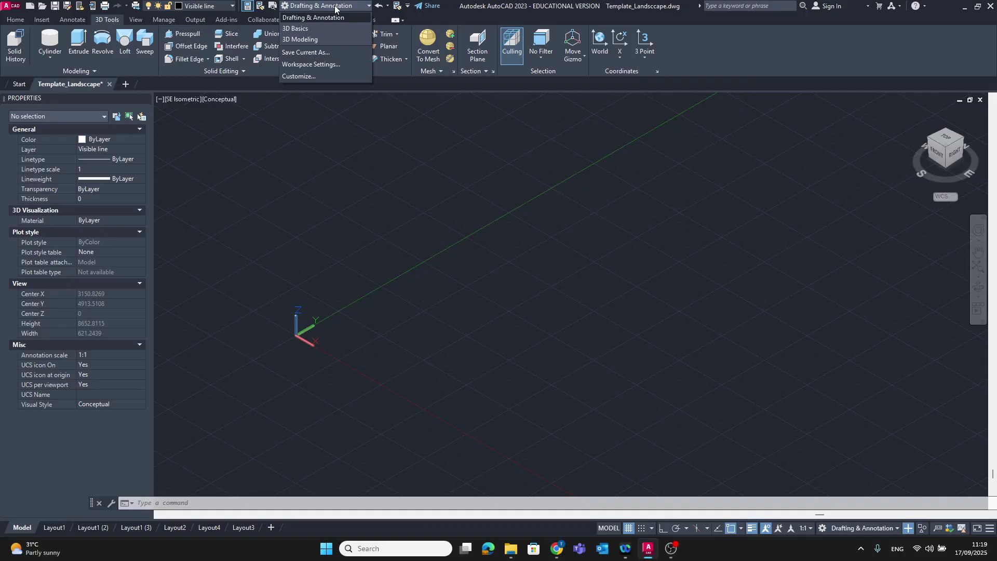
pyautogui.click(335, 6)
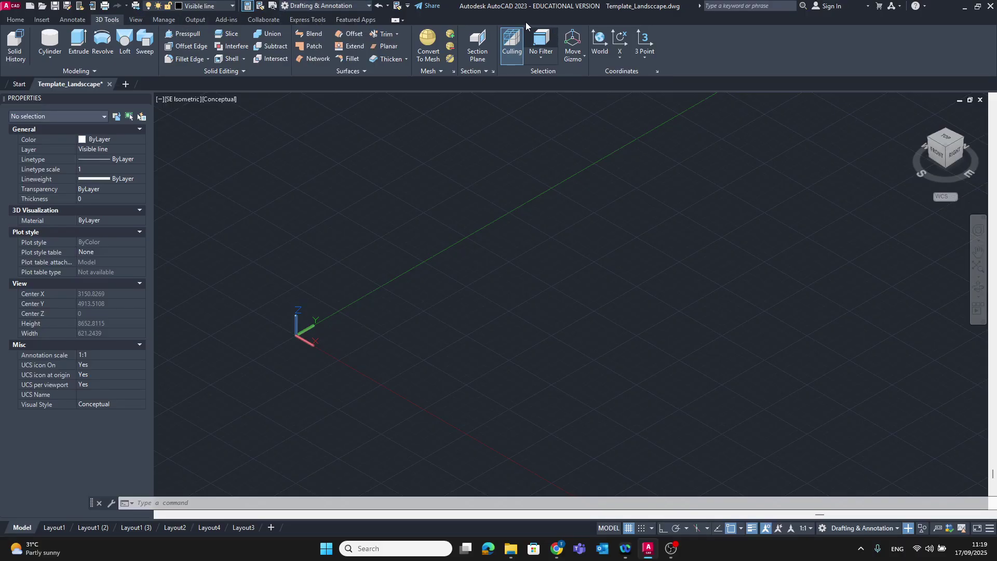
pyautogui.rightClick(464, 21)
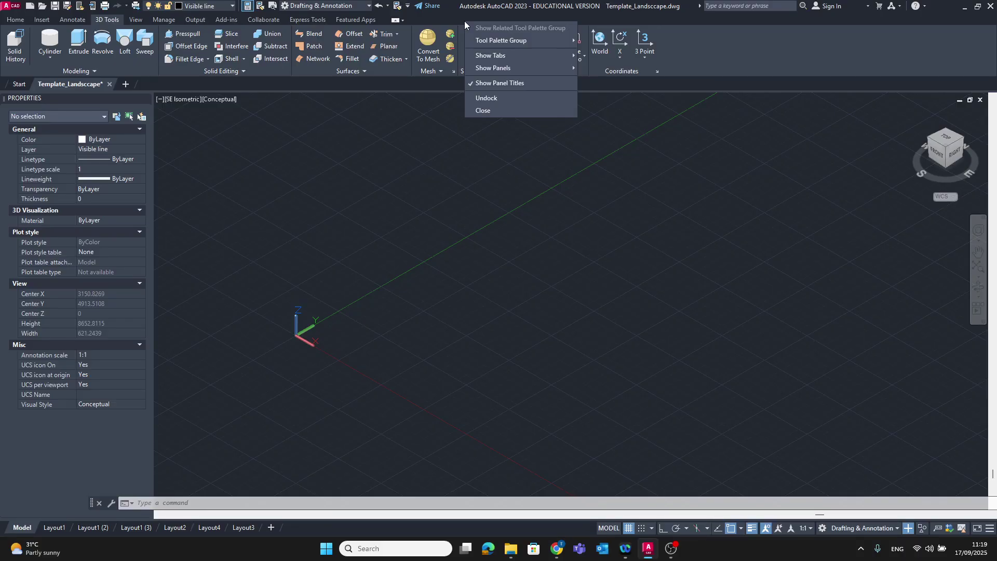
pyautogui.moveTo(494, 56)
pyautogui.click(468, 16)
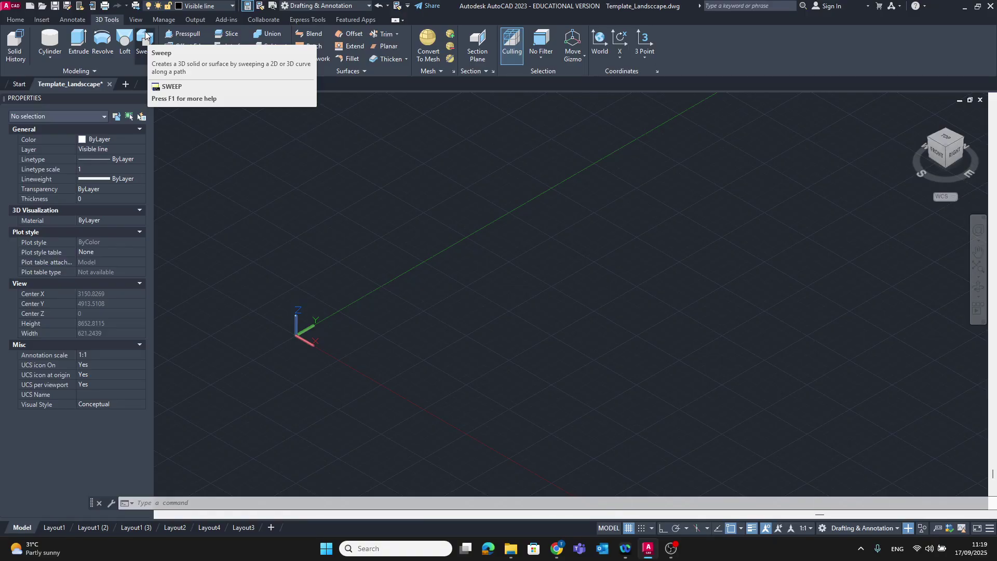
# Step: Create a solid box near the origin, about 751 long, 1199 wide and 1424 high
pyautogui.click(46, 57)
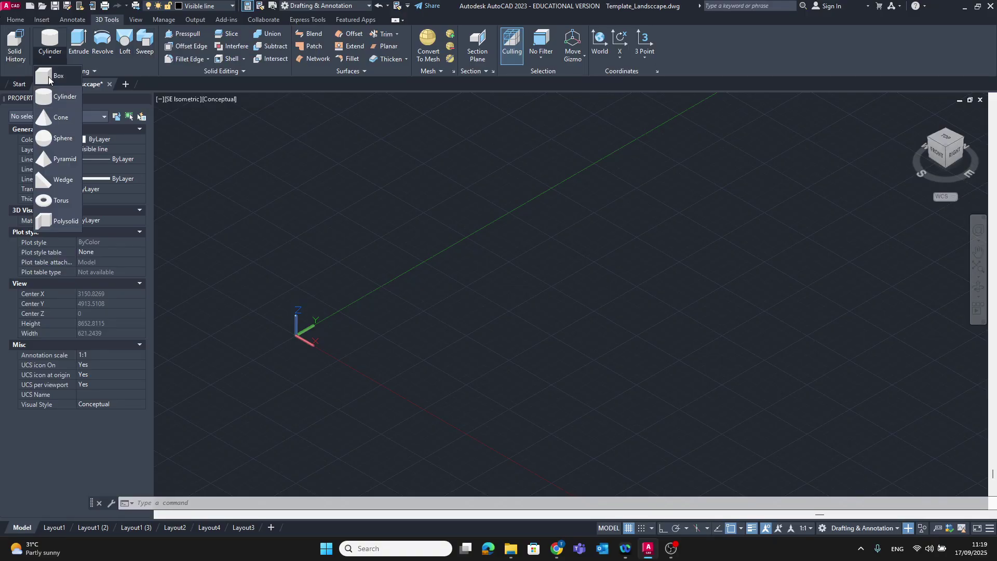
pyautogui.click(58, 76)
pyautogui.click(42, 56)
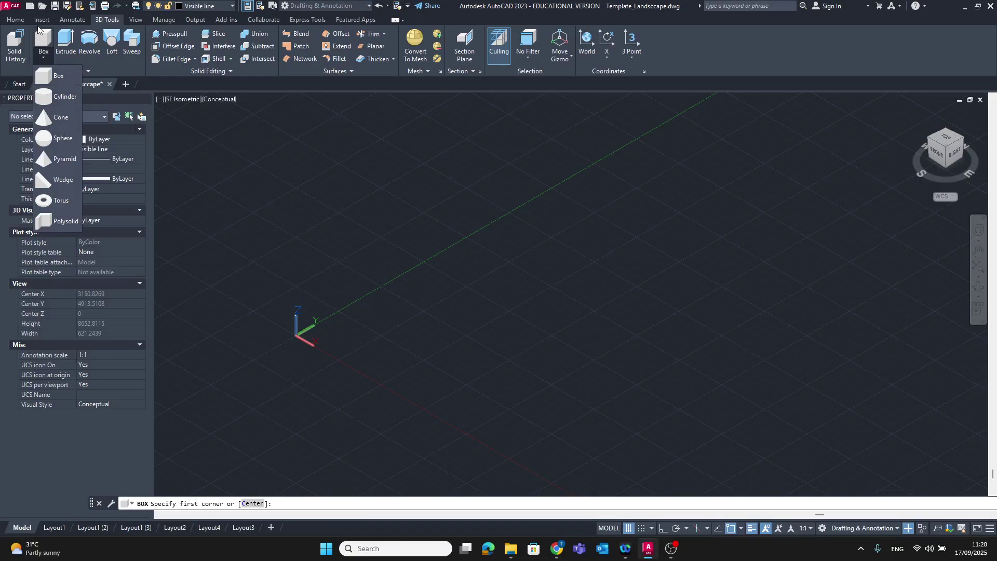
pyautogui.click(339, 344)
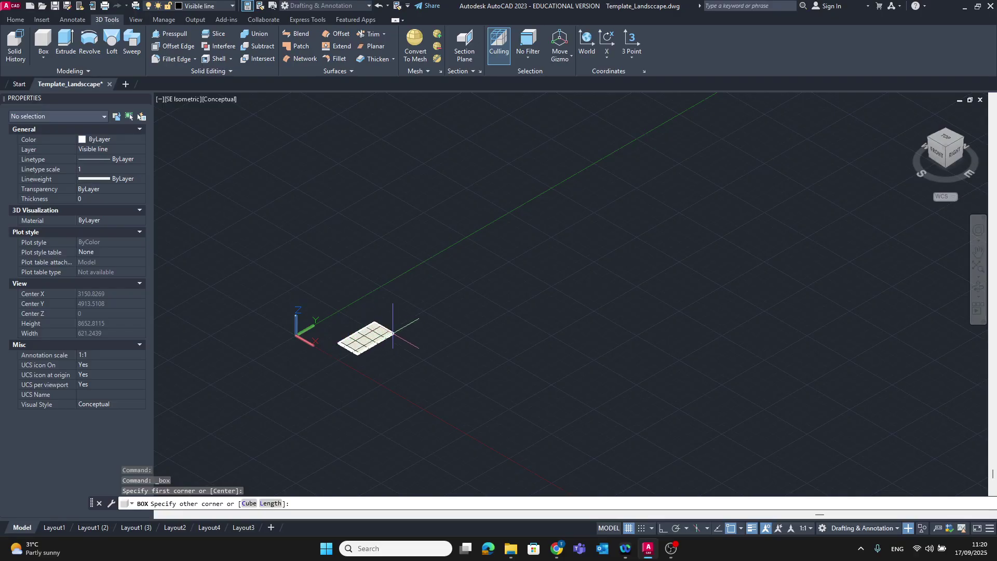
pyautogui.click(406, 336)
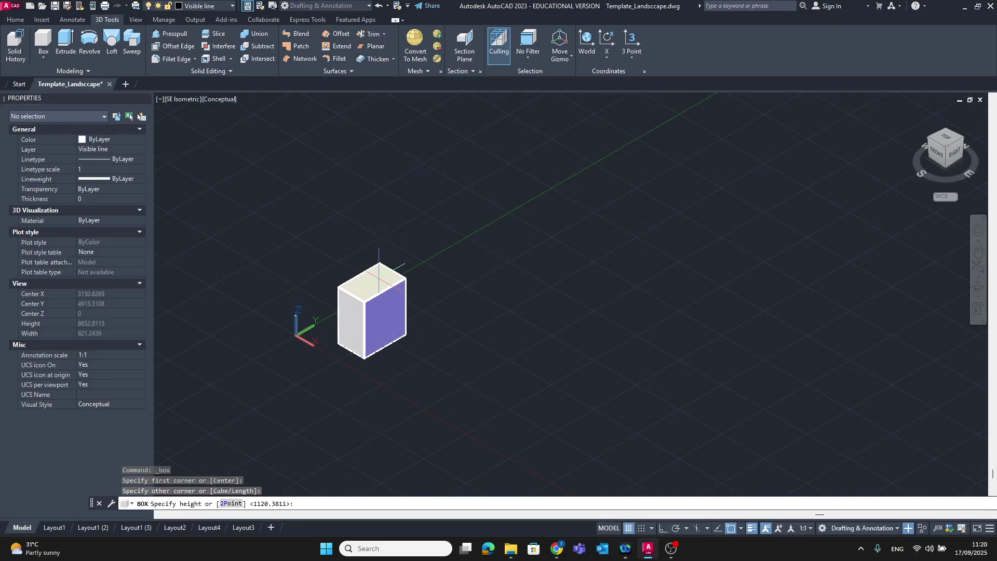
pyautogui.click(382, 272)
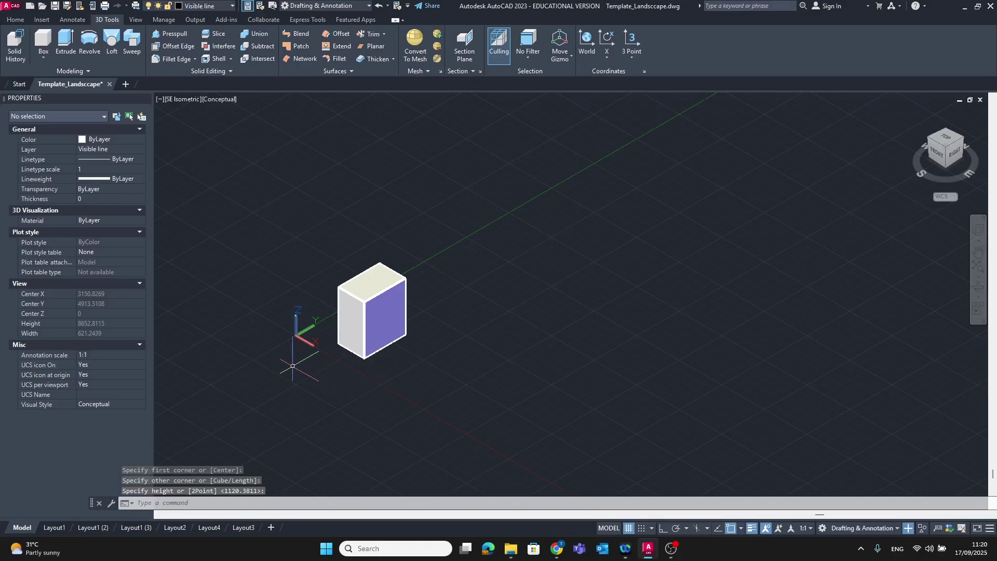
# Step: Set the box's length, width and height to 500 each and deselect it
pyautogui.click(387, 309)
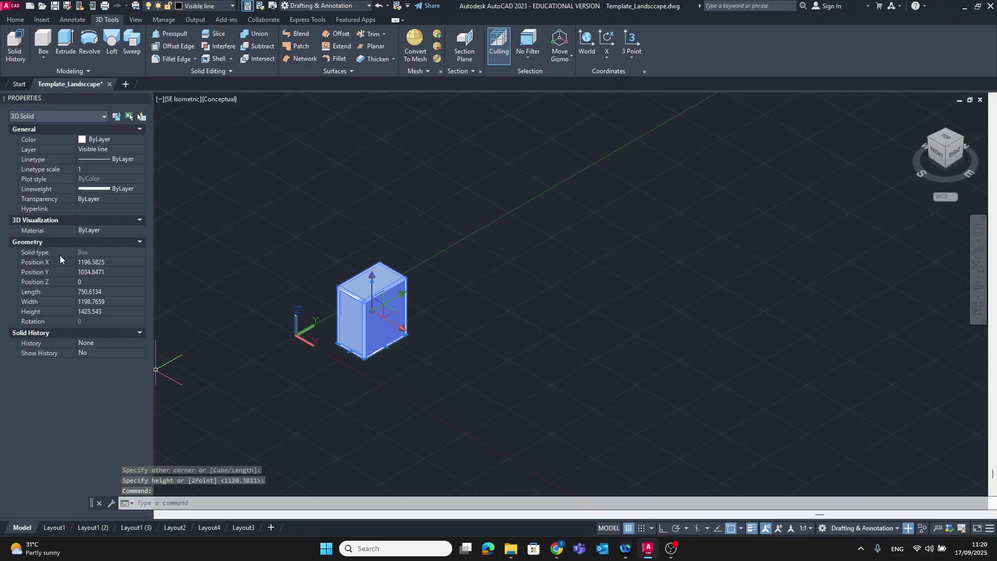
pyautogui.click(100, 302)
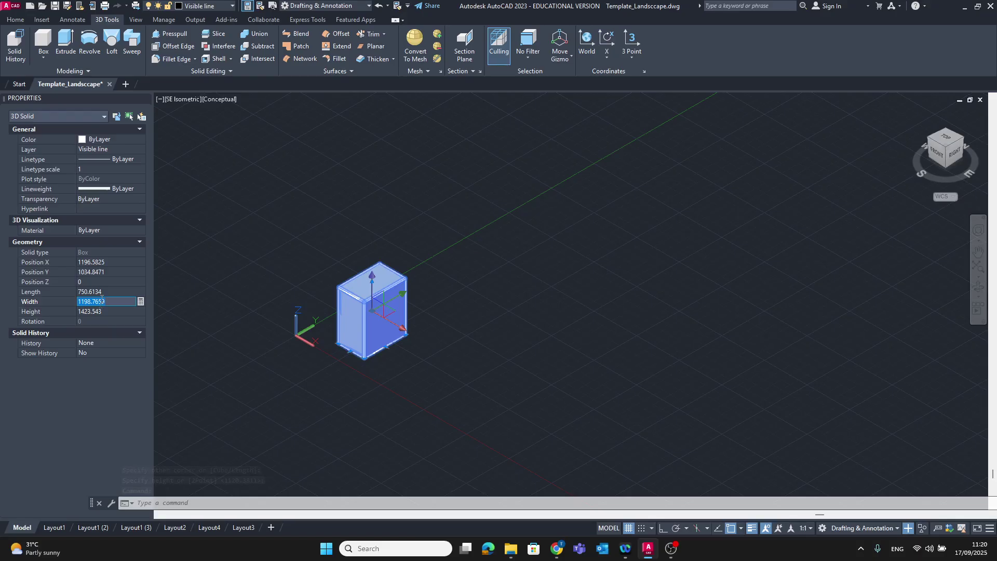
pyautogui.click(106, 292)
pyautogui.write('500')
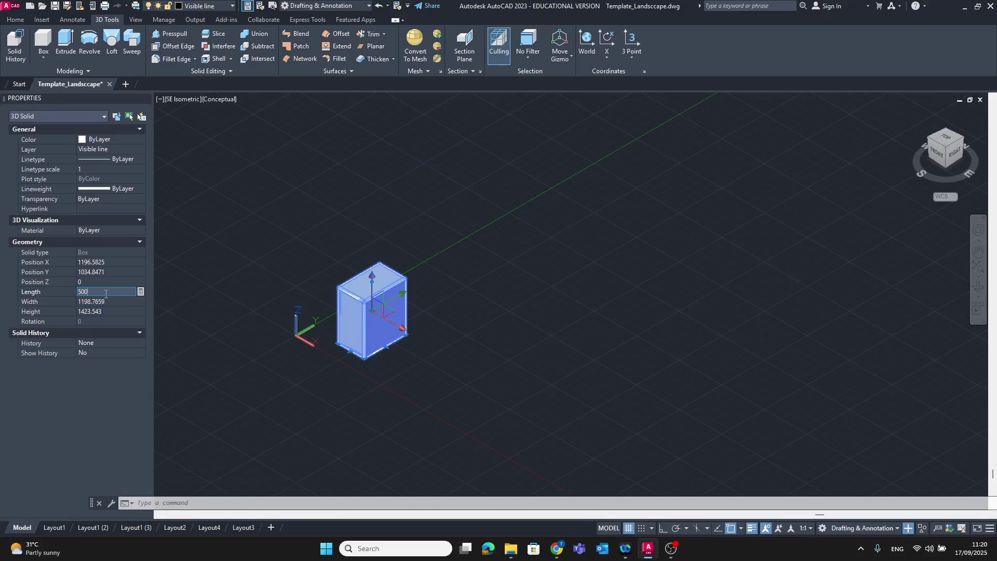
pyautogui.click(108, 301)
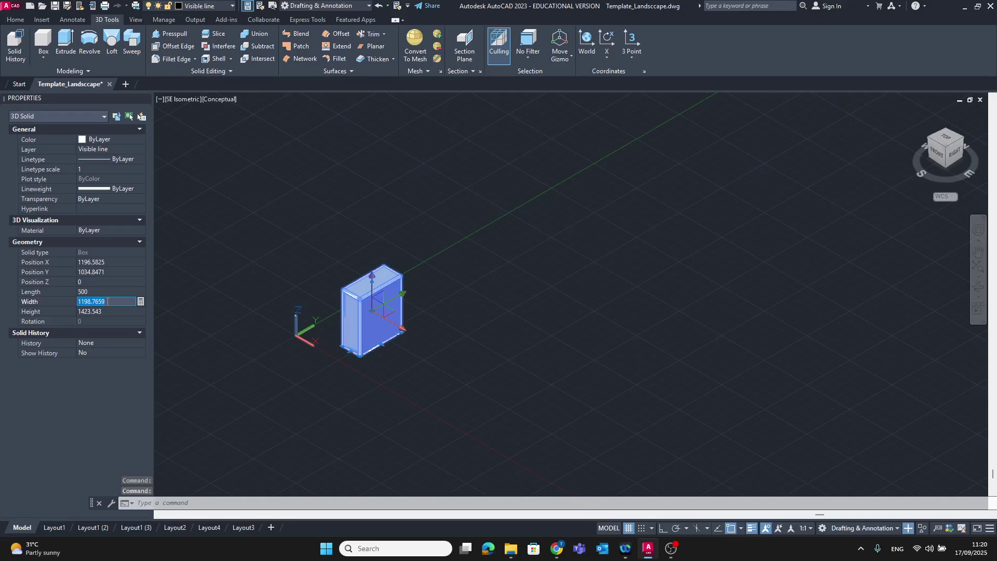
pyautogui.write('500')
pyautogui.click(105, 312)
pyautogui.write('500')
pyautogui.click(106, 321)
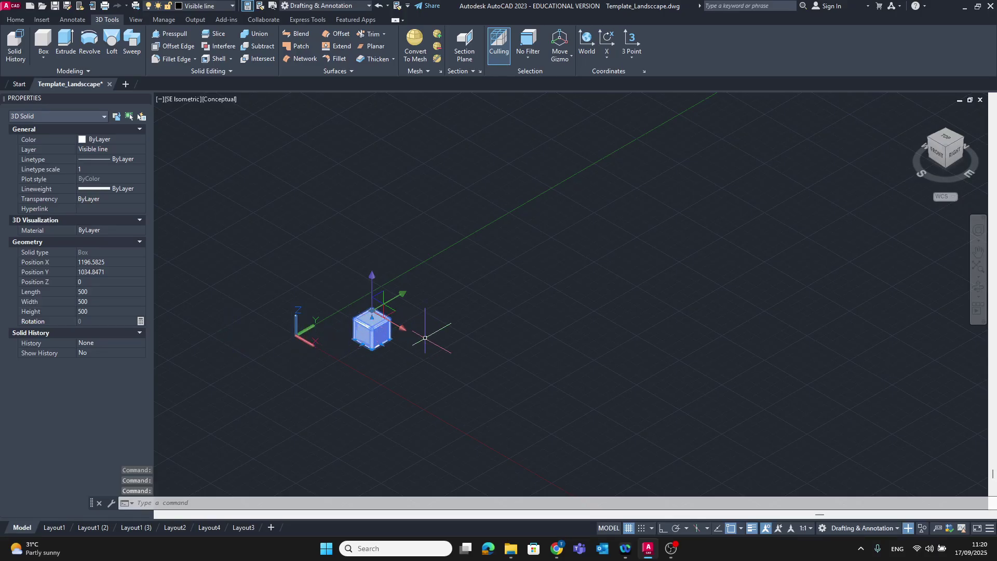
pyautogui.press('Escape')
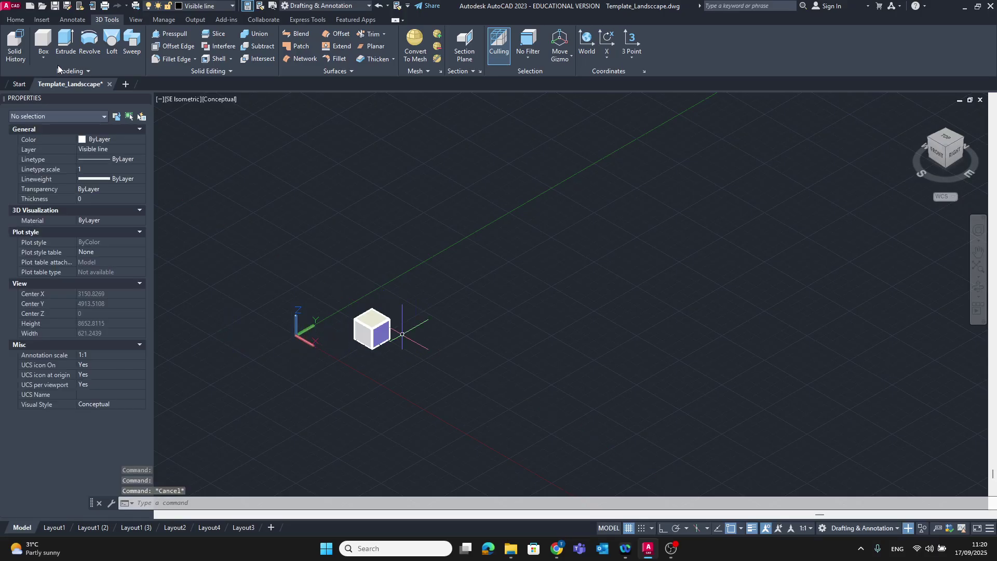
pyautogui.press('Escape')
# Step: Create a solid cylinder, narrower than the cube, between the origin and the cube
pyautogui.click(43, 56)
pyautogui.click(58, 96)
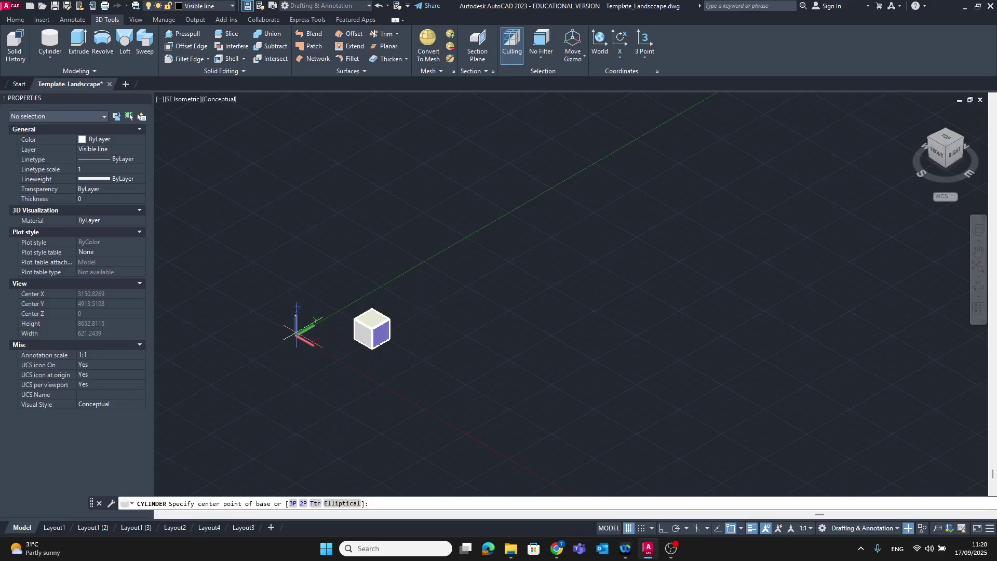
pyautogui.scroll(2, 348, 359)
pyautogui.scroll(4, 270, 312)
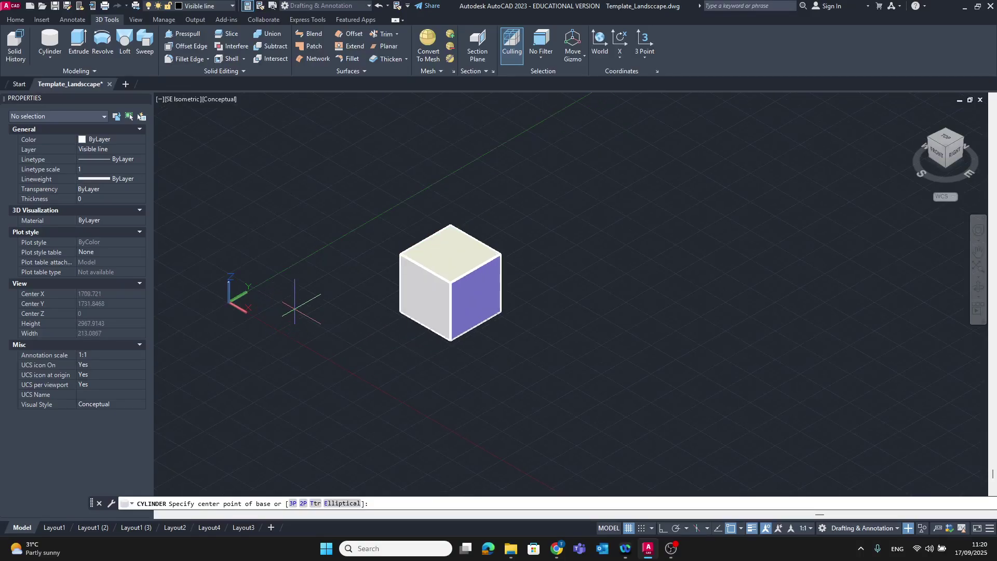
pyautogui.click(317, 304)
pyautogui.click(318, 292)
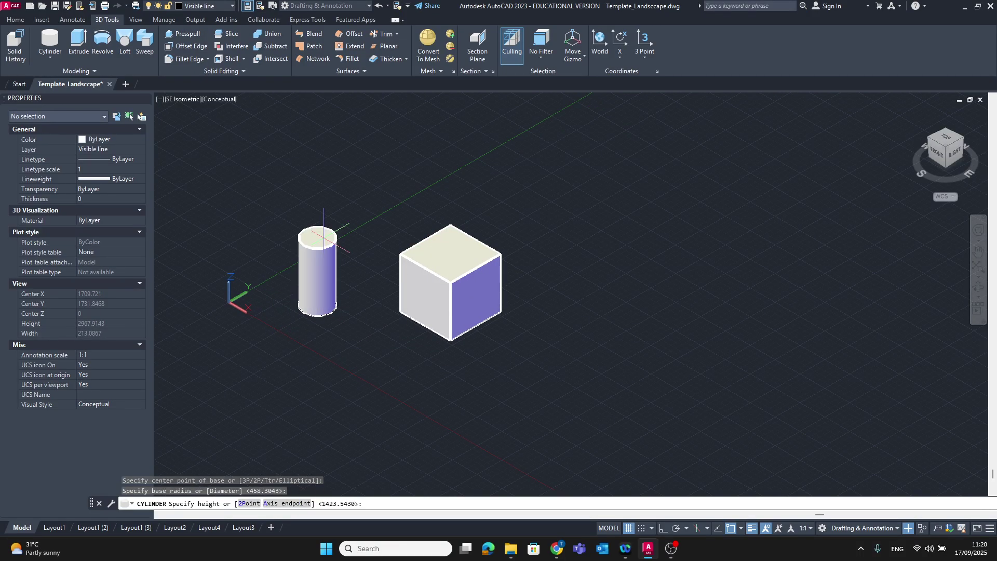
pyautogui.click(320, 258)
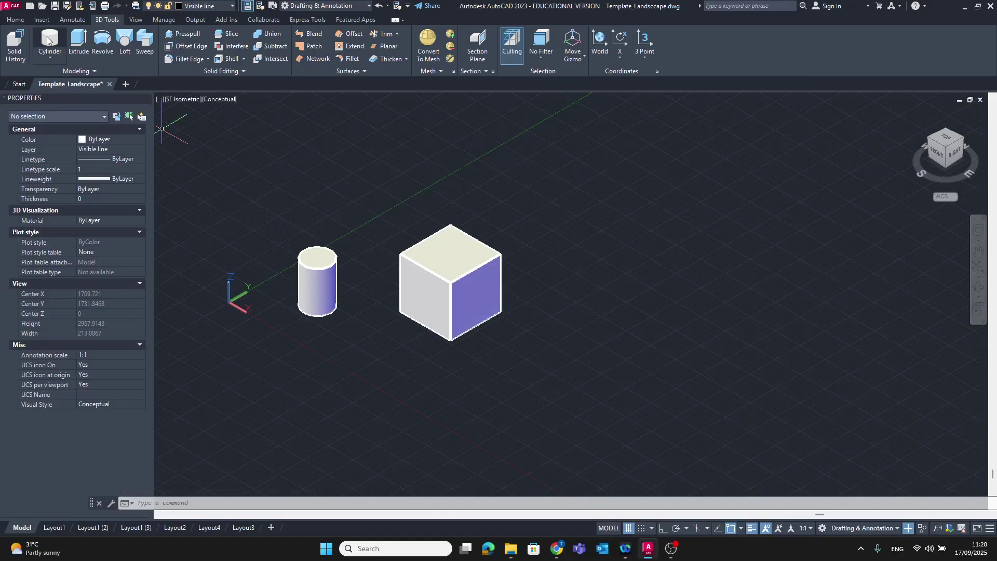
# Step: Change the model view to Top, rotated so that north faces up
pyautogui.click(16, 19)
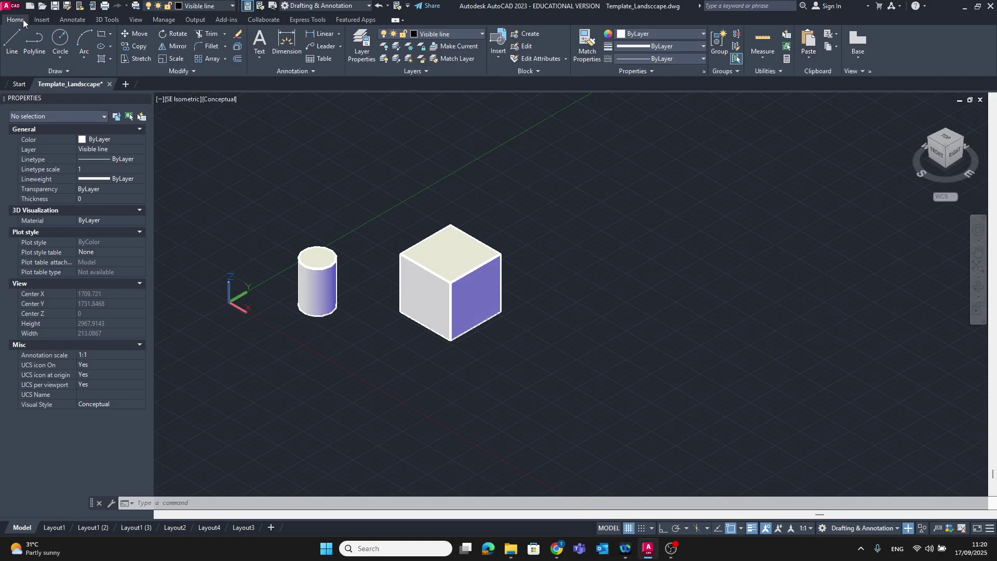
pyautogui.click(11, 56)
pyautogui.moveTo(367, 379); pyautogui.dragTo(430, 389, button='middle')
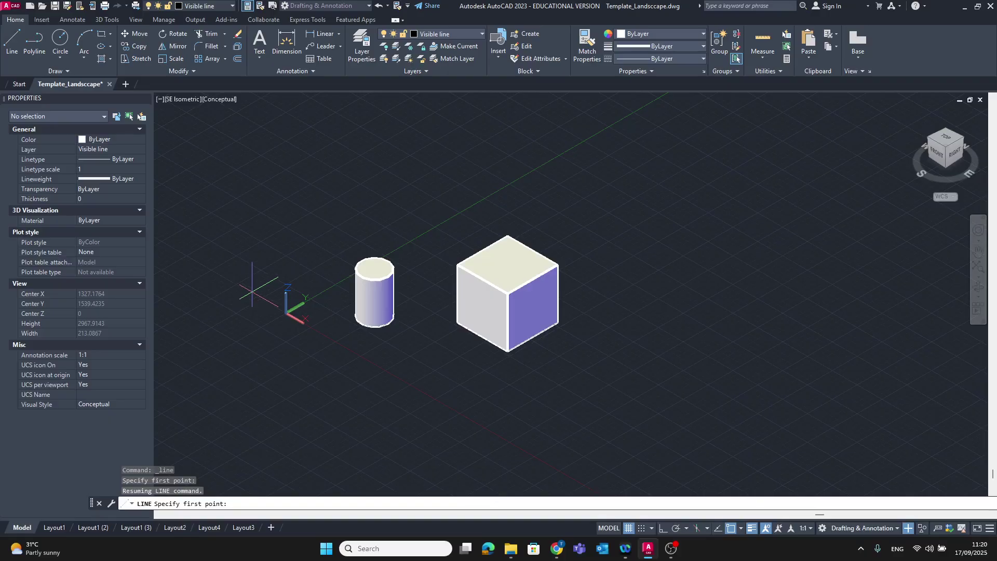
pyautogui.click(945, 144)
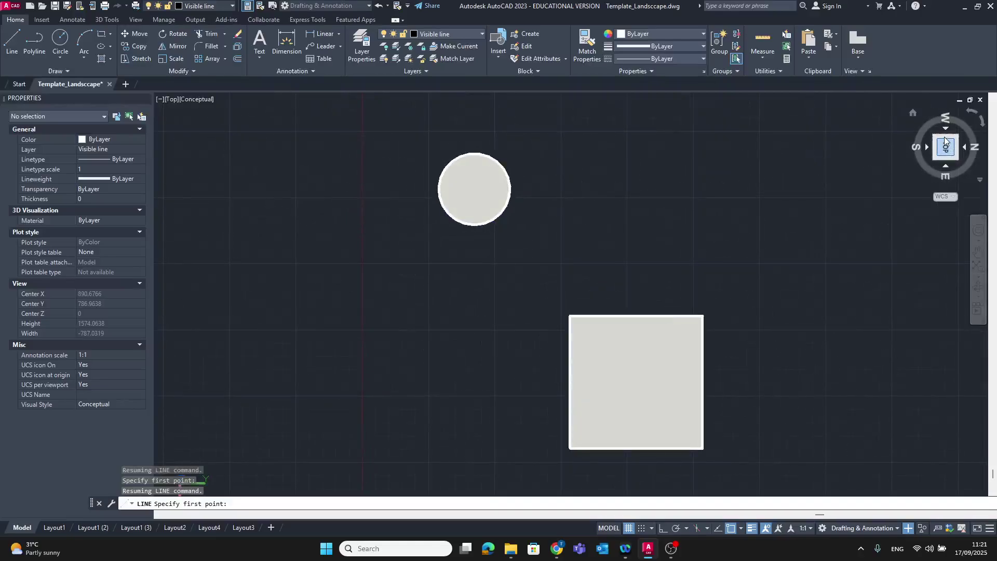
pyautogui.click(971, 112)
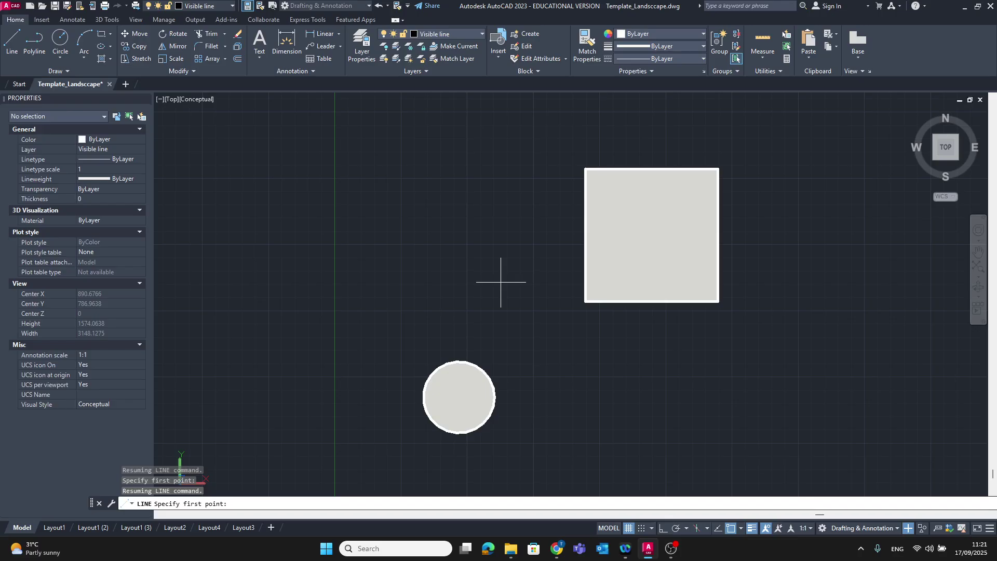
pyautogui.moveTo(499, 285); pyautogui.dragTo(522, 203, button='middle')
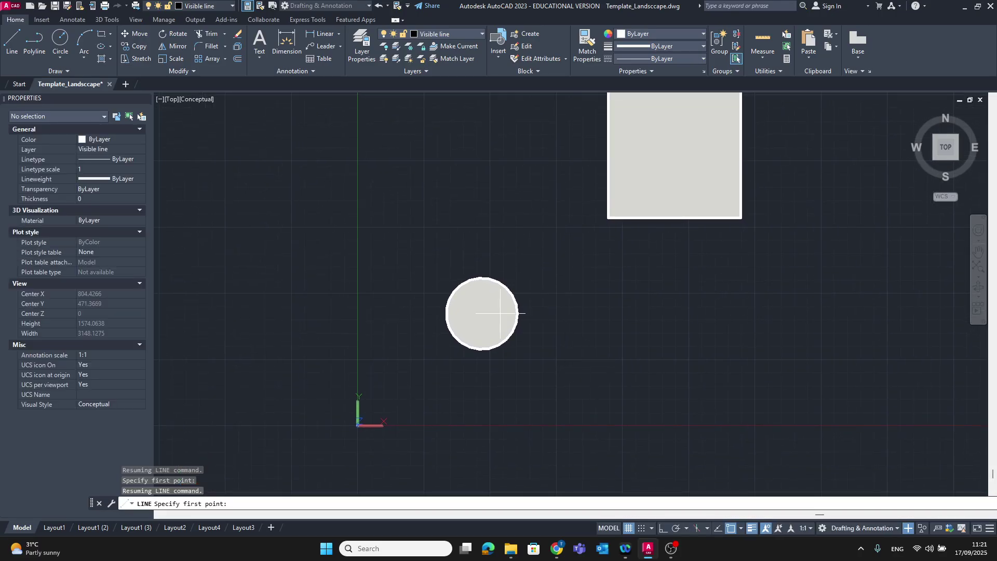
# Step: Draw three connected lines east of the cylinder, forming a rectangle outline open on its south side
pyautogui.click(12, 41)
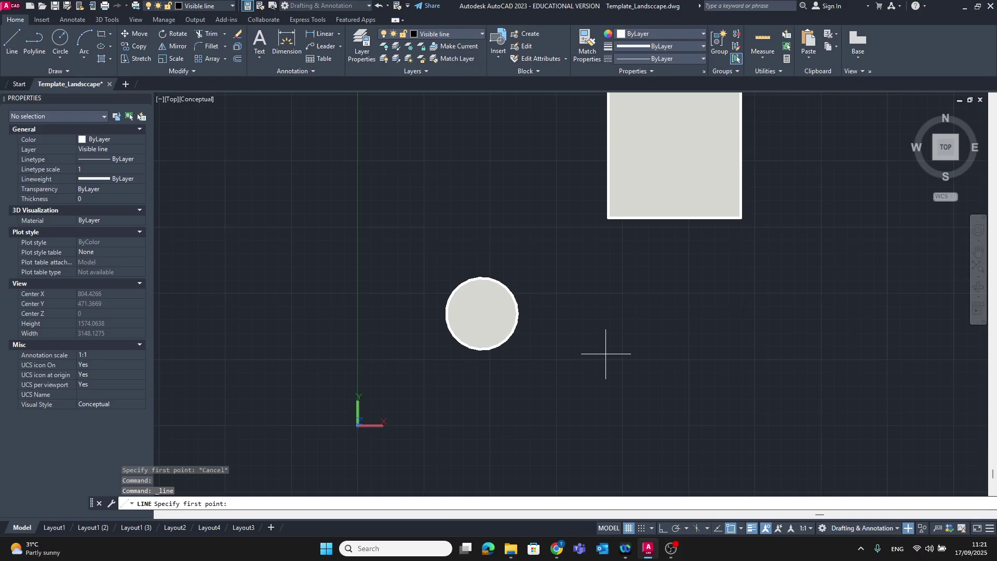
pyautogui.click(556, 413)
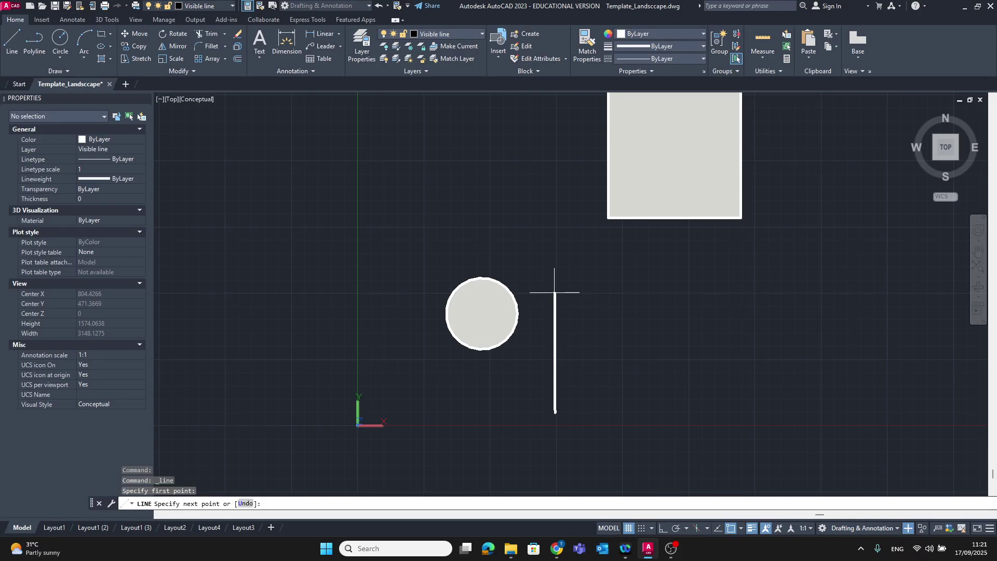
pyautogui.click(555, 293)
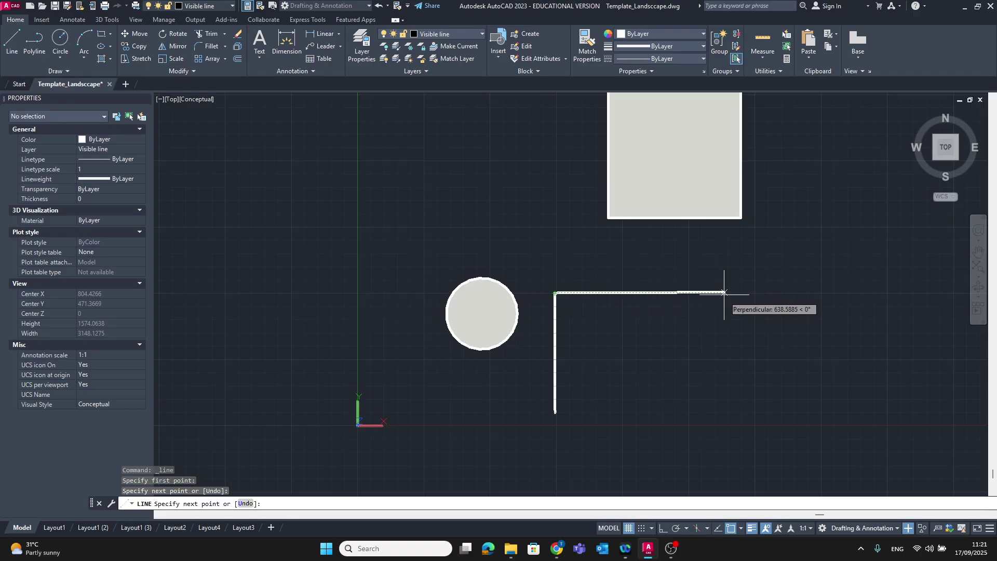
pyautogui.click(737, 293)
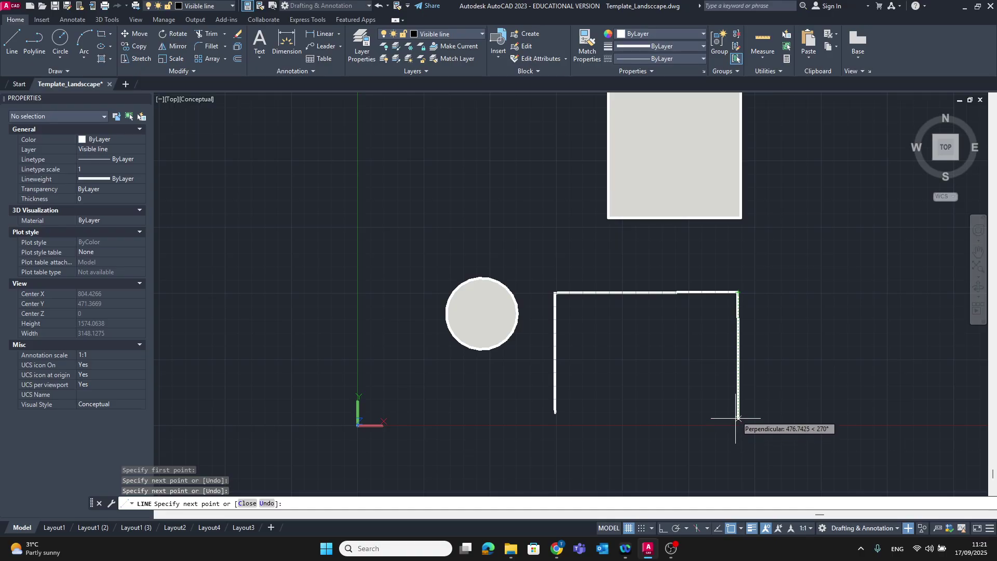
pyautogui.click(738, 406)
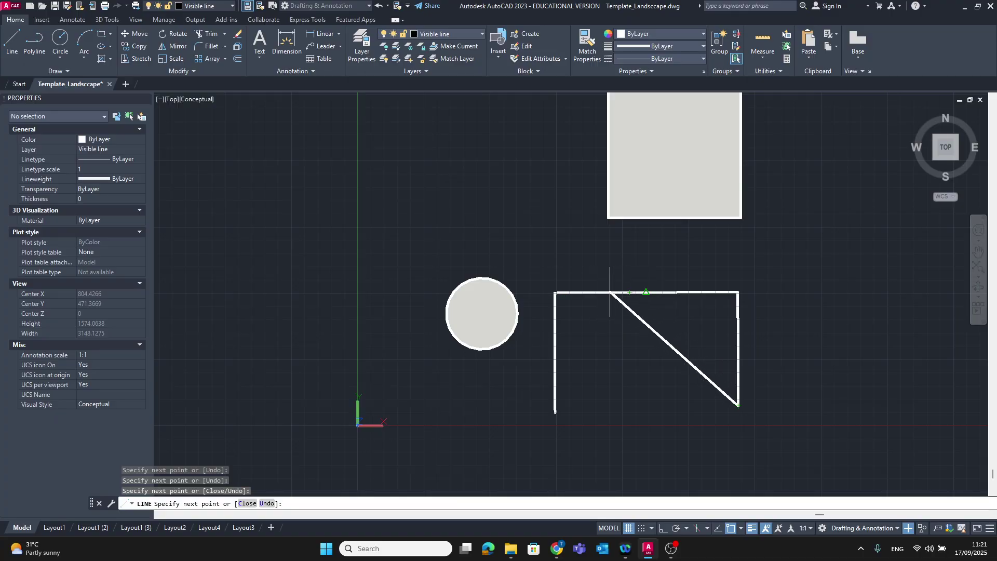
# Step: Close the outline with a diagonal to the north line's midpoint, an Ortho line south and a line to the southwest corner, viewed in SE Isometric
pyautogui.click(647, 293)
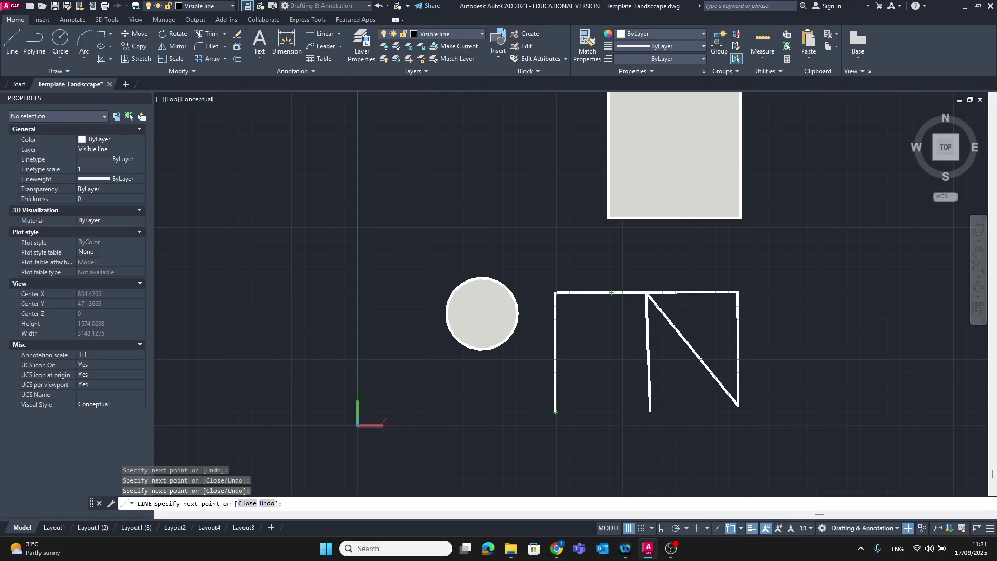
pyautogui.click(664, 528)
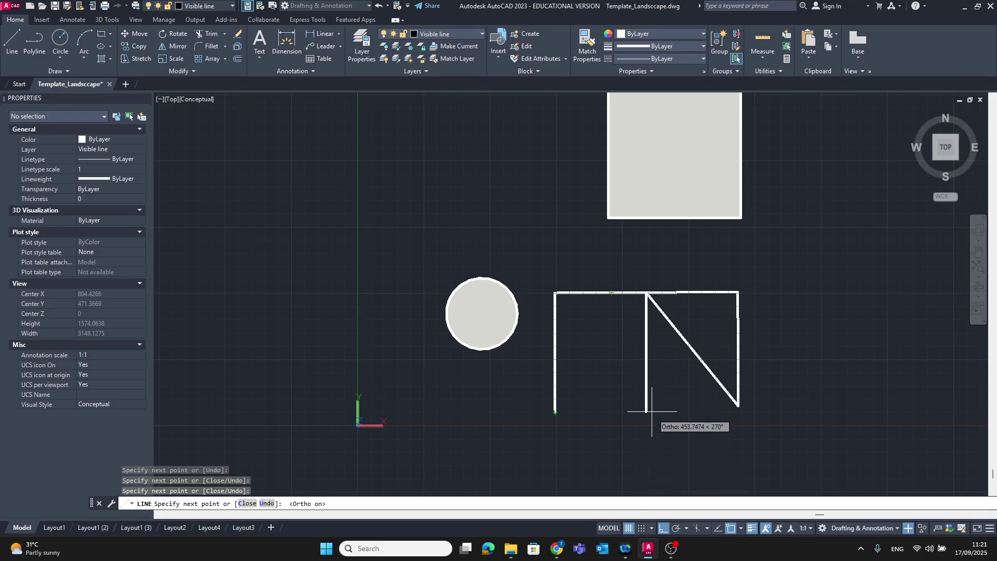
pyautogui.click(648, 412)
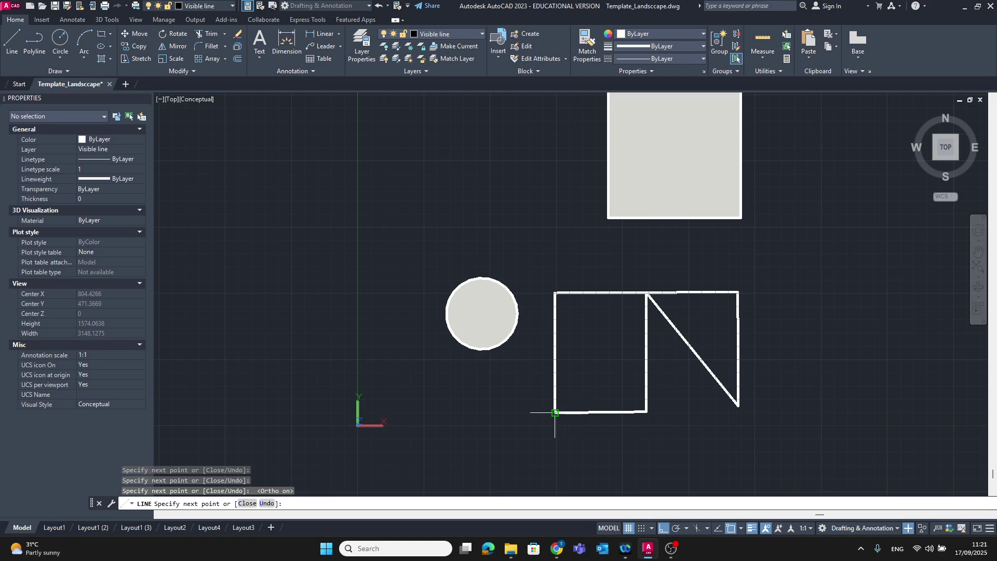
pyautogui.click(555, 413)
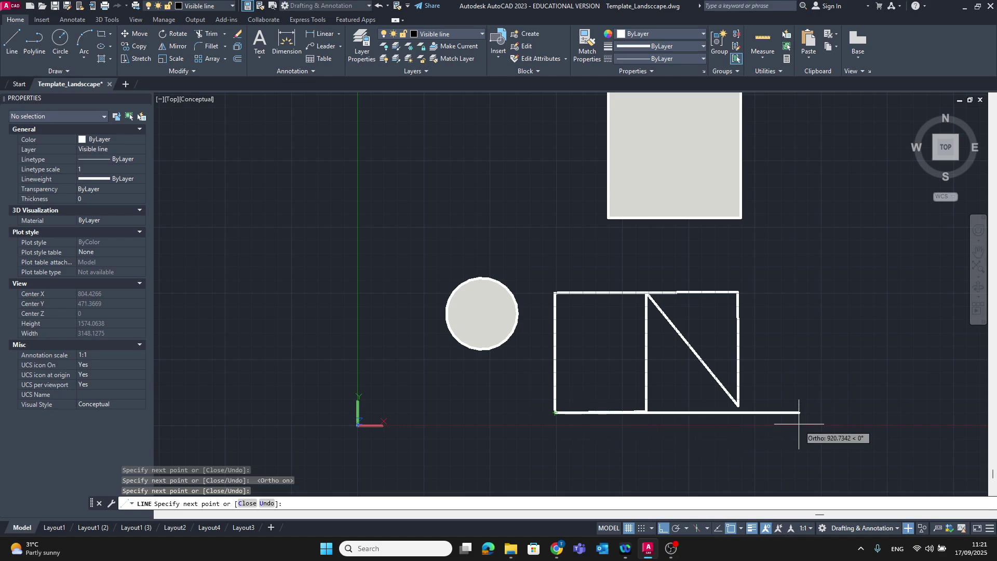
pyautogui.press('Escape')
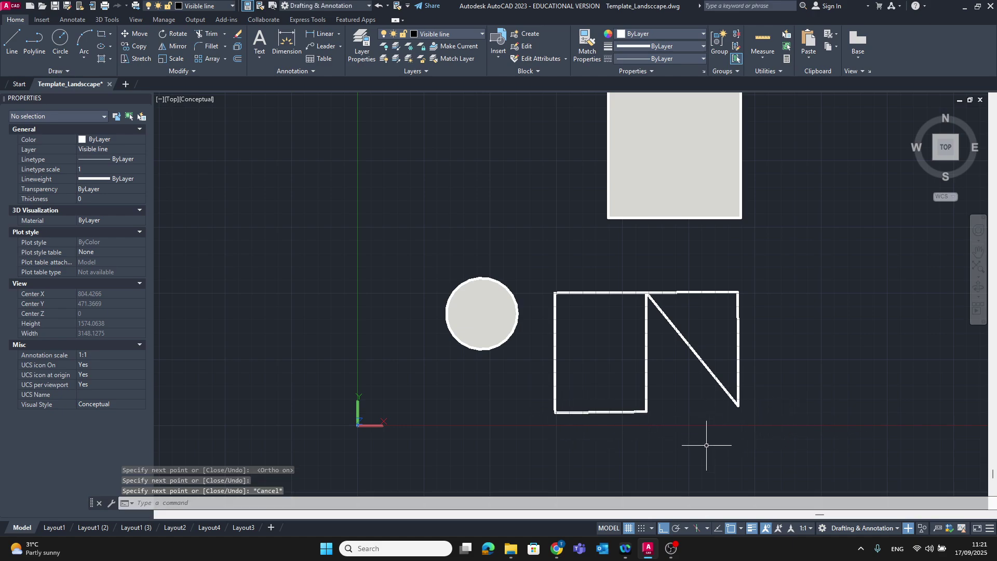
pyautogui.click(957, 160)
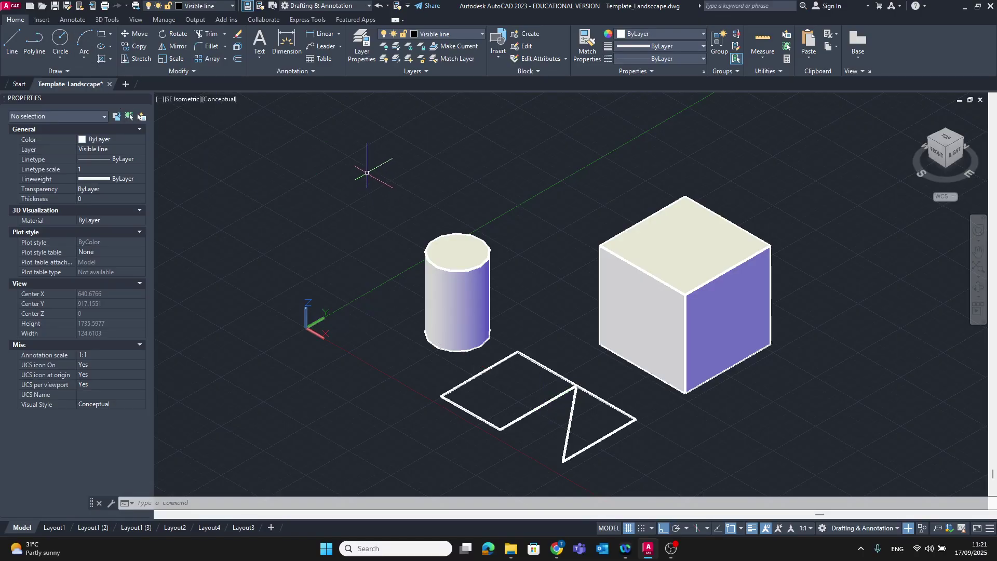
pyautogui.click(101, 20)
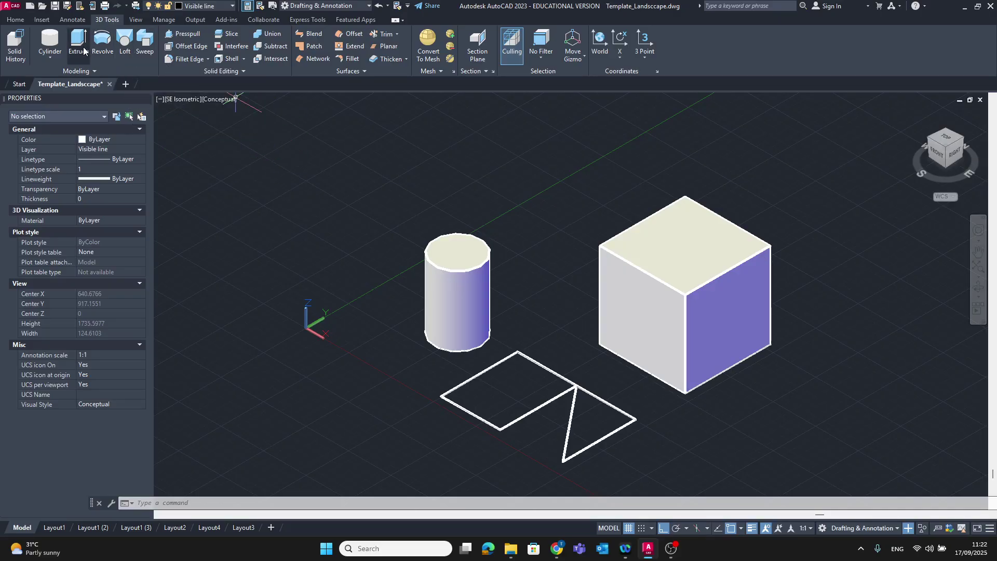
pyautogui.click(88, 40)
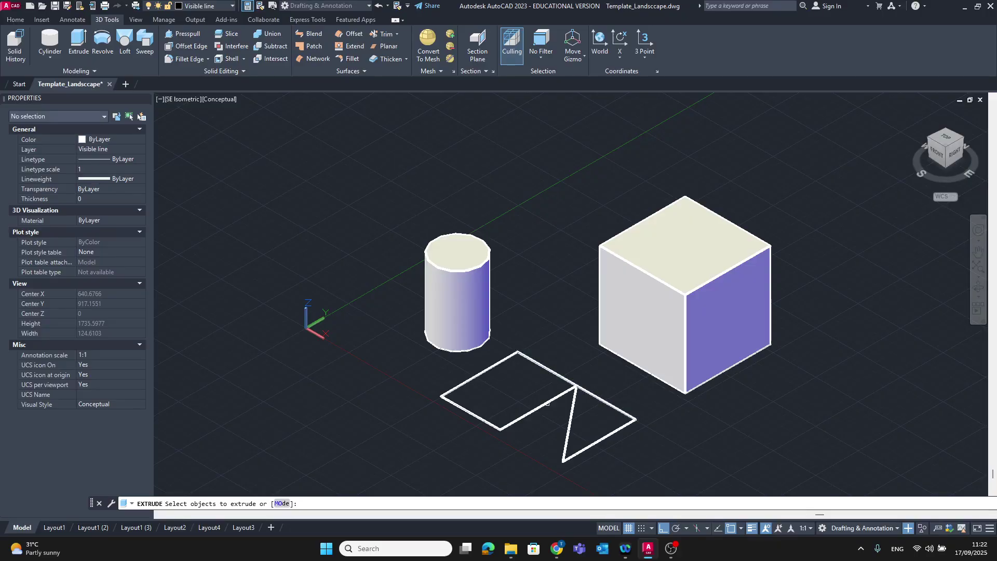
pyautogui.click(15, 19)
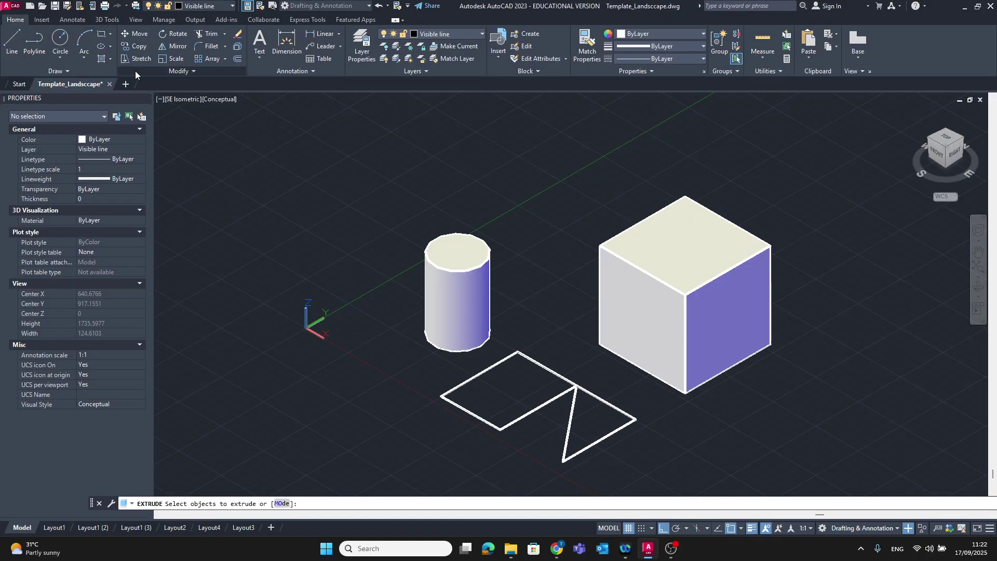
pyautogui.press('Escape')
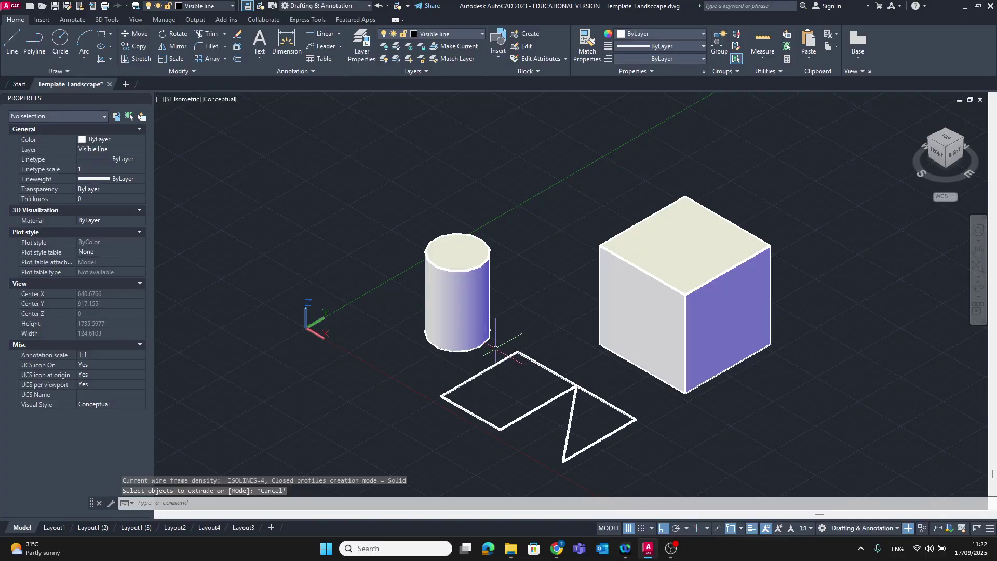
# Step: Try to convert the six connected outline lines into a region with the Region tool
pyautogui.click(514, 342)
pyautogui.moveTo(515, 342)
pyautogui.mouseDown()
pyautogui.moveTo(579, 354)
pyautogui.moveTo(637, 408)
pyautogui.moveTo(635, 440)
pyautogui.moveTo(558, 461)
pyautogui.moveTo(479, 447)
pyautogui.moveTo(429, 401)
pyautogui.moveTo(441, 392)
pyautogui.mouseUp()
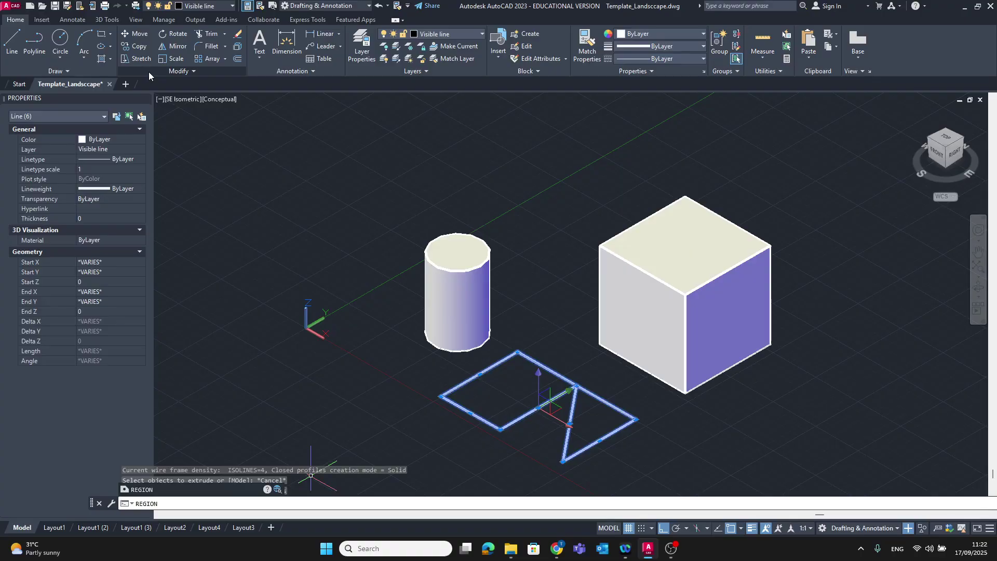
pyautogui.click(85, 73)
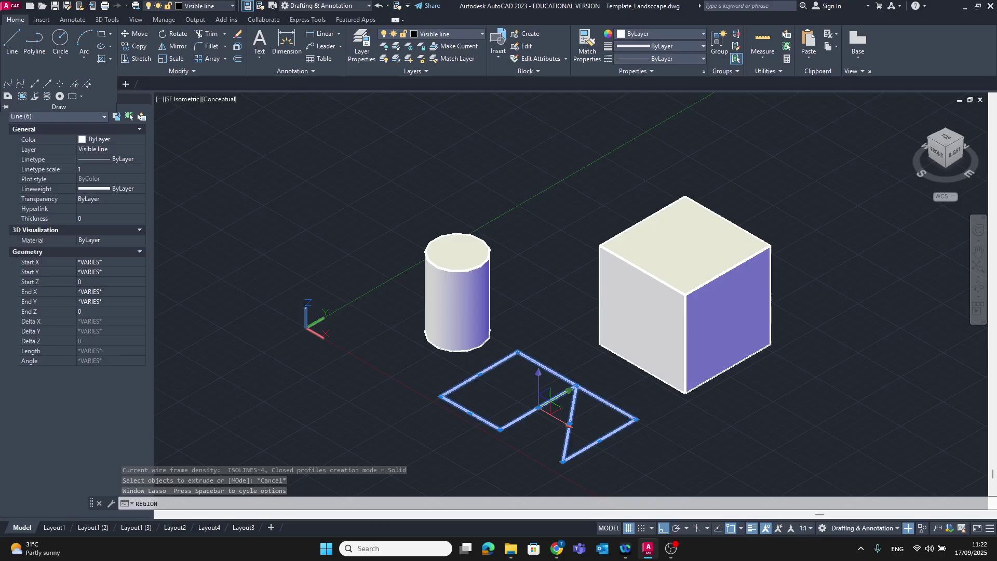
pyautogui.click(7, 97)
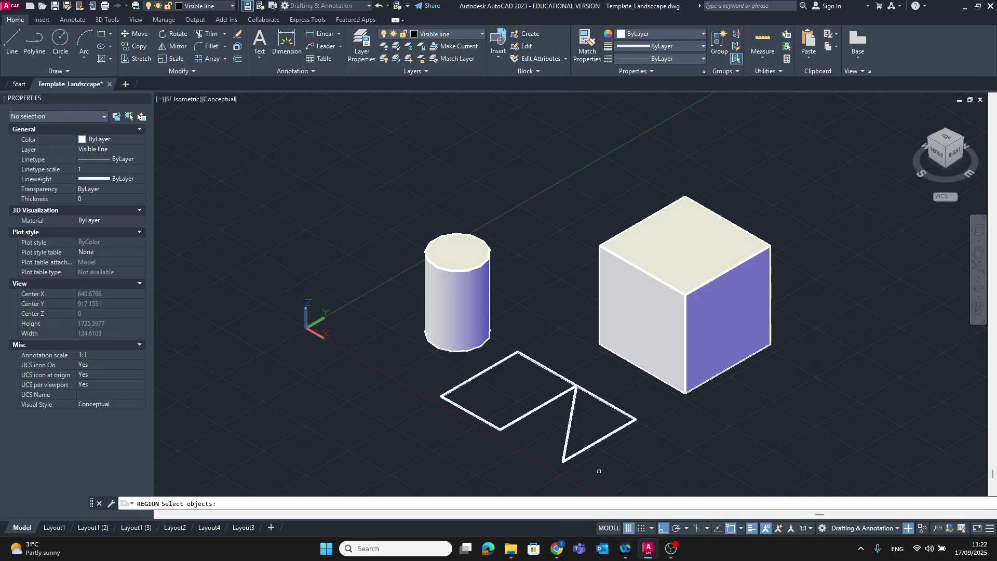
pyautogui.moveTo(598, 471)
pyautogui.mouseDown()
pyautogui.moveTo(500, 453)
pyautogui.moveTo(445, 389)
pyautogui.moveTo(447, 374)
pyautogui.moveTo(518, 353)
pyautogui.moveTo(563, 358)
pyautogui.moveTo(618, 408)
pyautogui.moveTo(642, 414)
pyautogui.mouseUp()
pyautogui.press('Return')
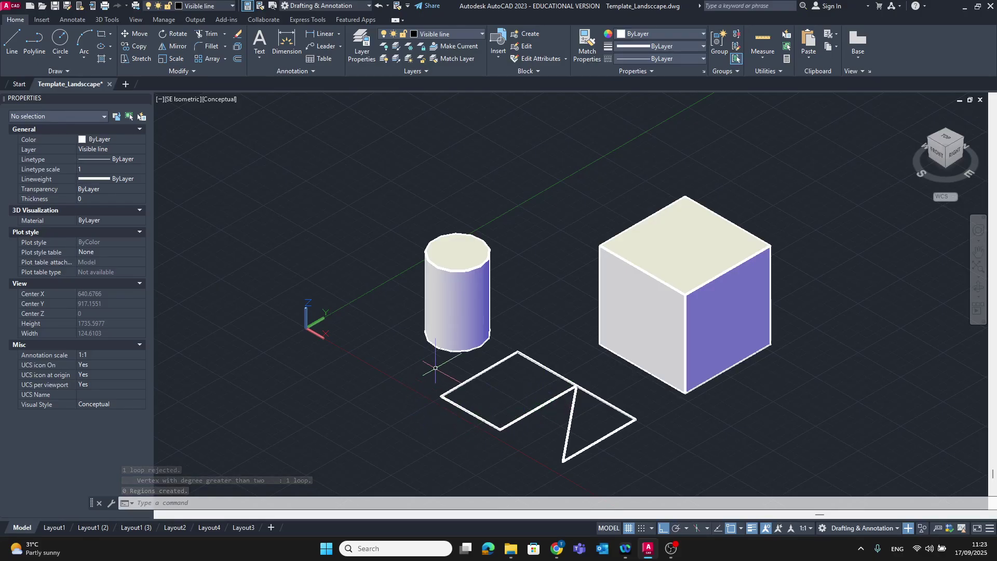
pyautogui.moveTo(516, 335); pyautogui.dragTo(488, 362)
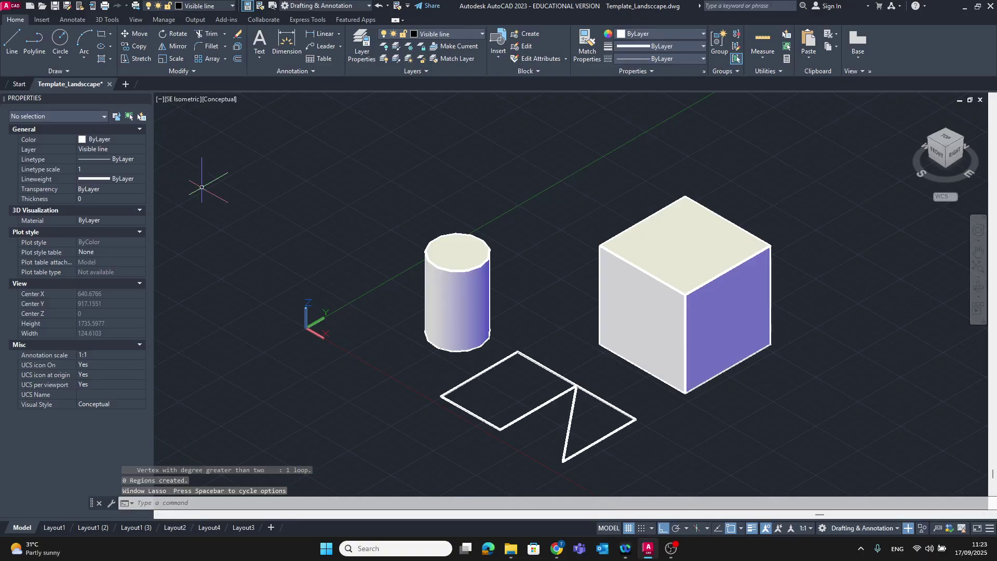
pyautogui.click(48, 18)
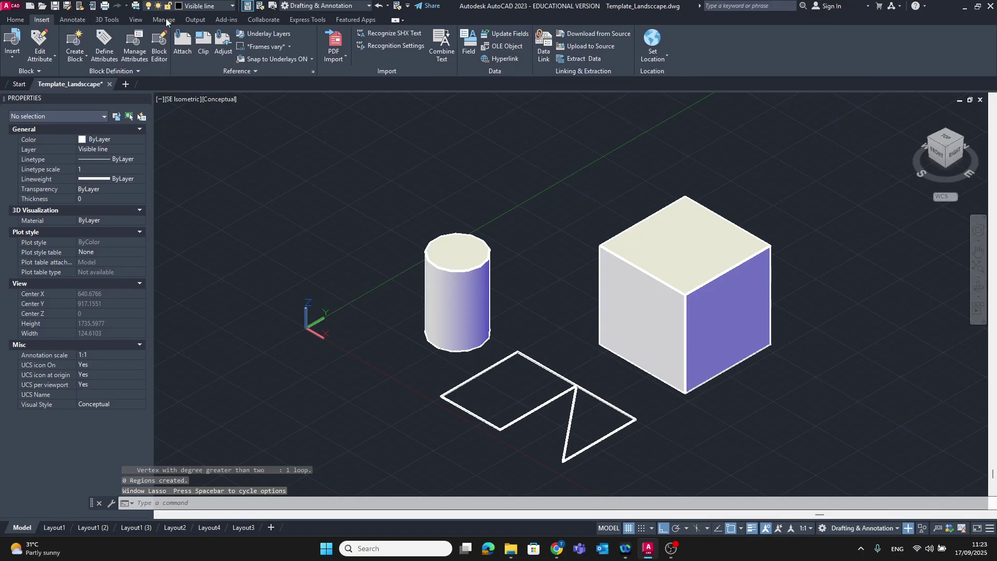
pyautogui.click(73, 20)
pyautogui.click(118, 20)
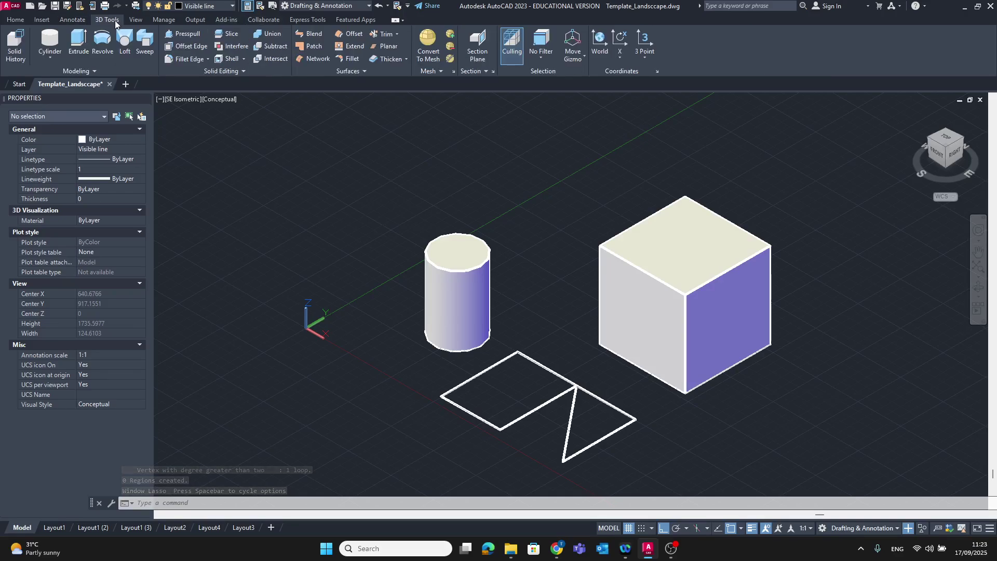
pyautogui.click(85, 59)
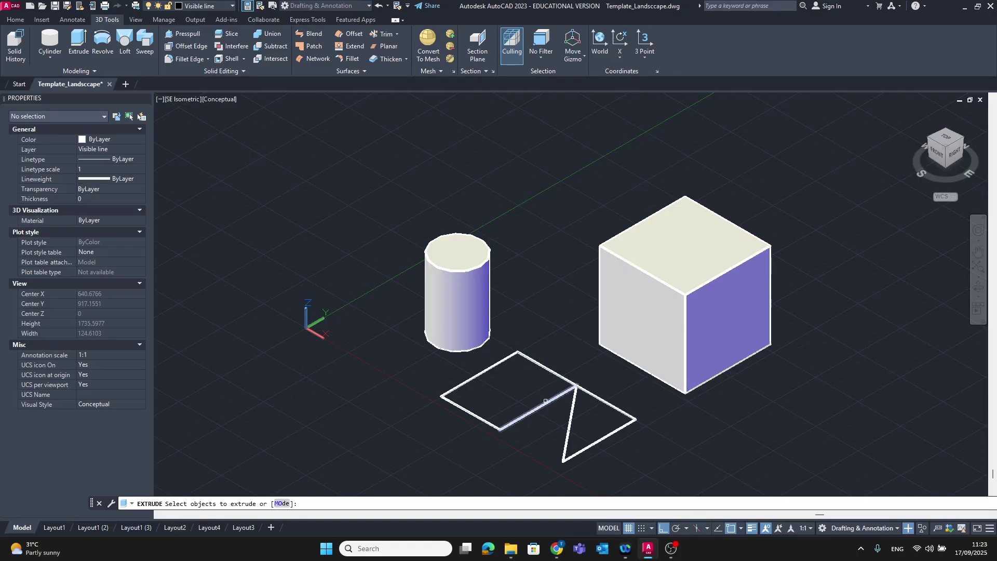
pyautogui.click(44, 21)
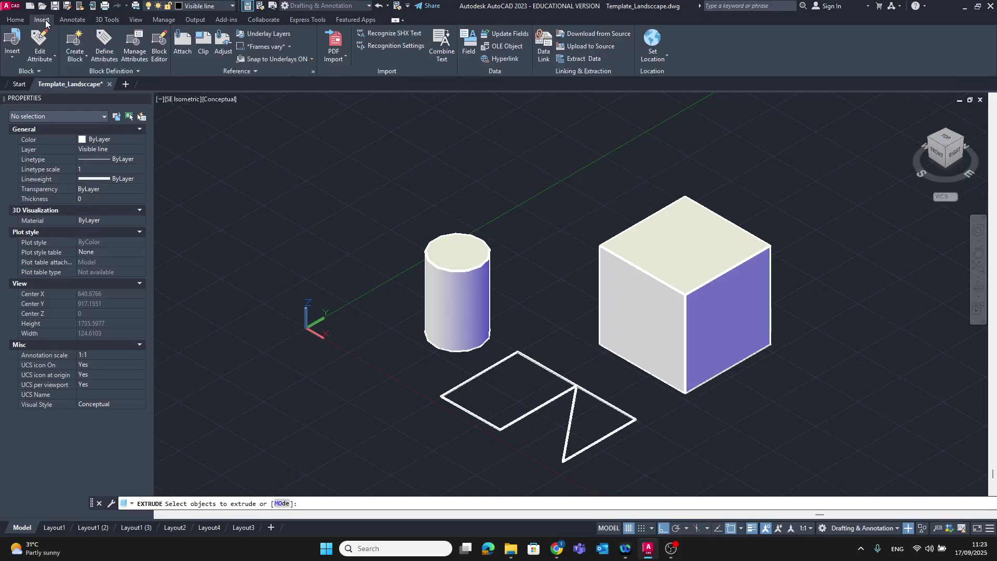
pyautogui.click(15, 19)
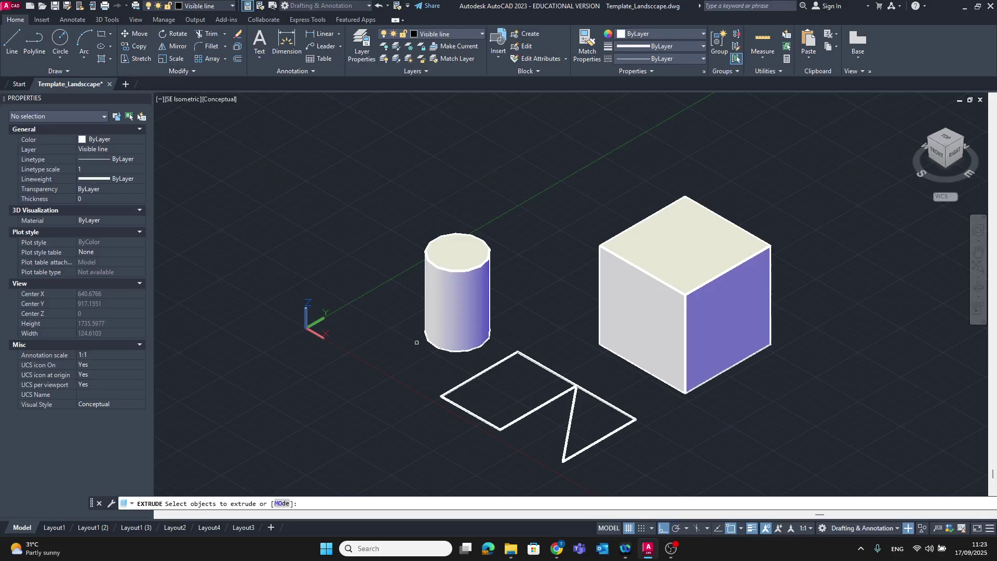
pyautogui.press('Escape')
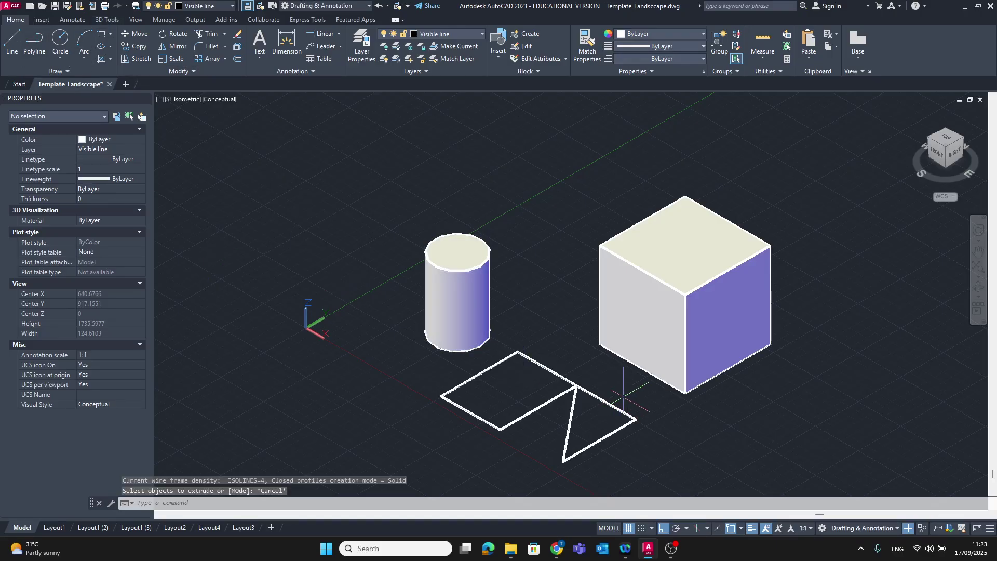
# Step: Try the REGION command again on the outline, adding each of its six lines to the selection individually
pyautogui.moveTo(503, 336)
pyautogui.mouseDown()
pyautogui.moveTo(597, 354)
pyautogui.moveTo(617, 455)
pyautogui.moveTo(475, 458)
pyautogui.moveTo(432, 402)
pyautogui.mouseUp()
pyautogui.moveTo(657, 458)
pyautogui.mouseDown()
pyautogui.moveTo(639, 403)
pyautogui.moveTo(538, 354)
pyautogui.moveTo(438, 396)
pyautogui.moveTo(418, 434)
pyautogui.moveTo(571, 494)
pyautogui.moveTo(582, 470)
pyautogui.mouseUp()
pyautogui.press('F8')
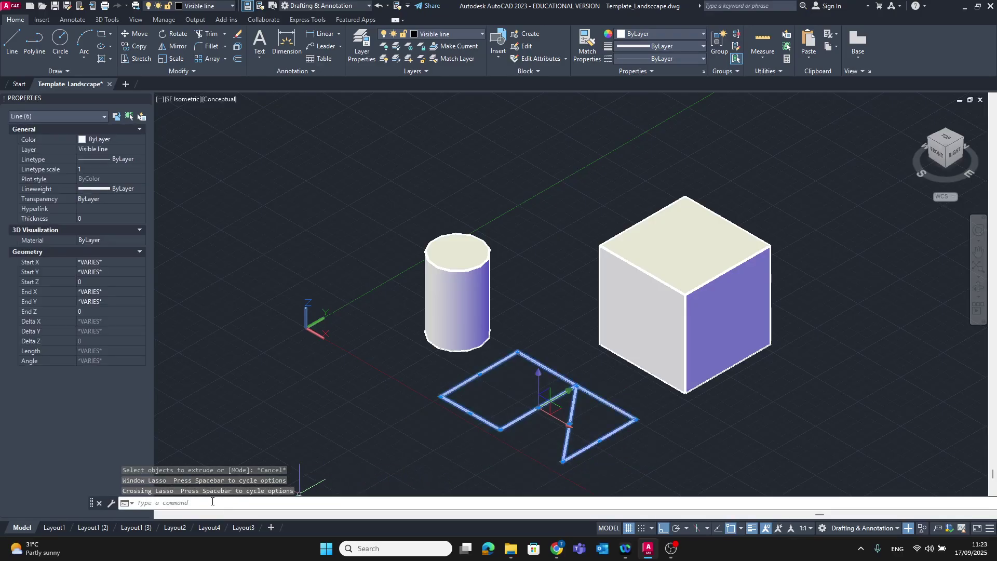
pyautogui.click(212, 501)
pyautogui.write('region')
pyautogui.press('Return')
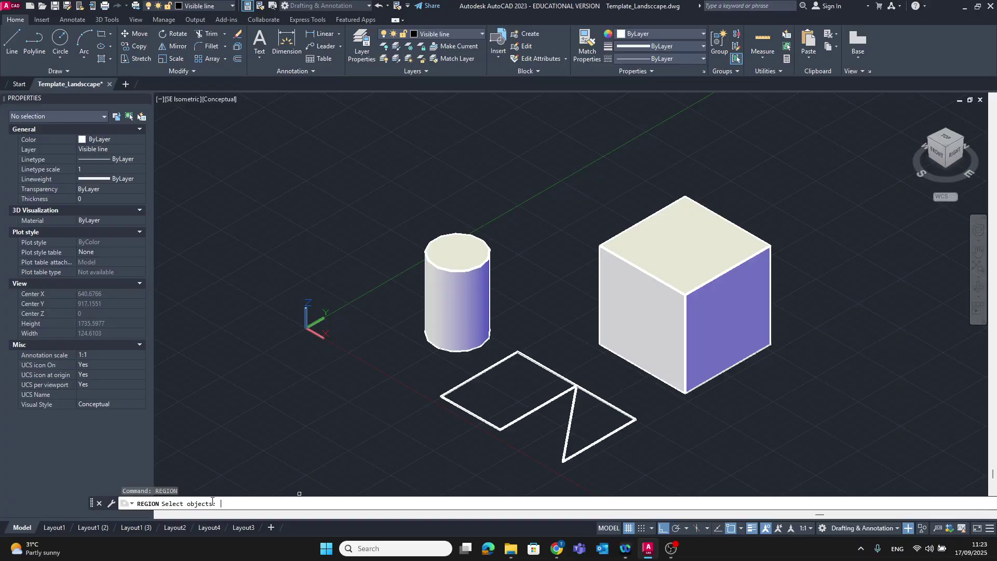
pyautogui.moveTo(508, 345)
pyautogui.mouseDown()
pyautogui.moveTo(447, 390)
pyautogui.moveTo(492, 356)
pyautogui.moveTo(521, 356)
pyautogui.mouseUp()
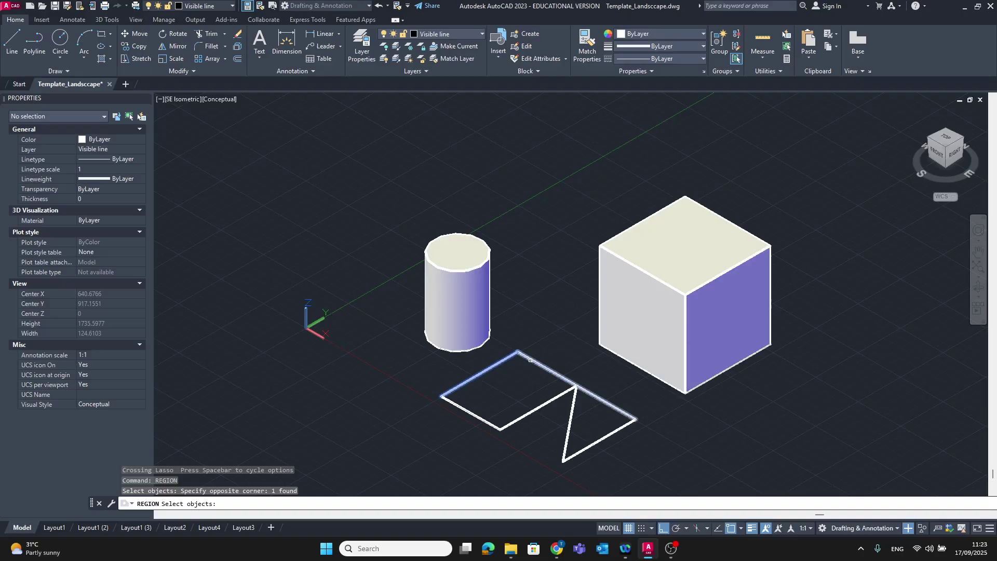
pyautogui.click(531, 360)
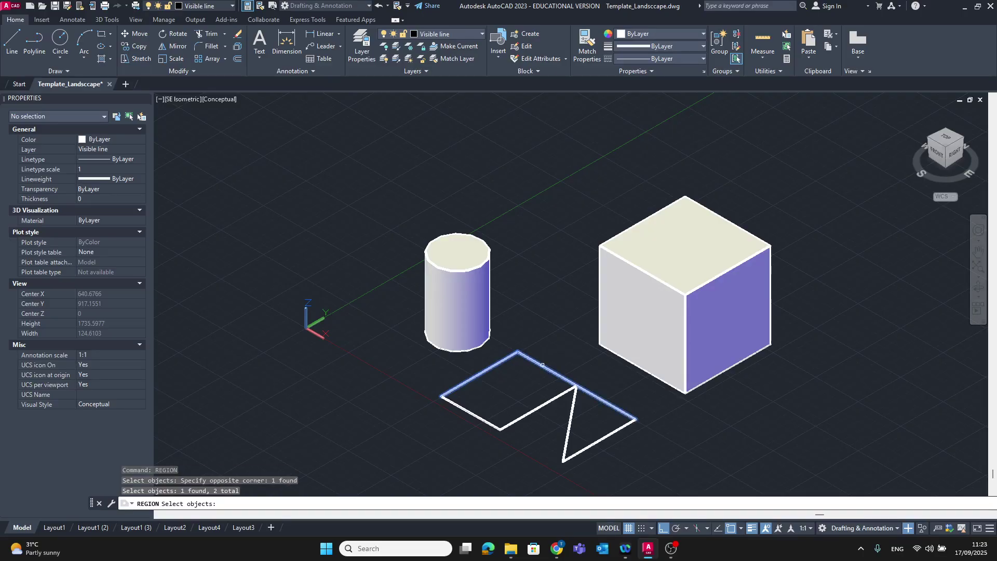
pyautogui.click(535, 406)
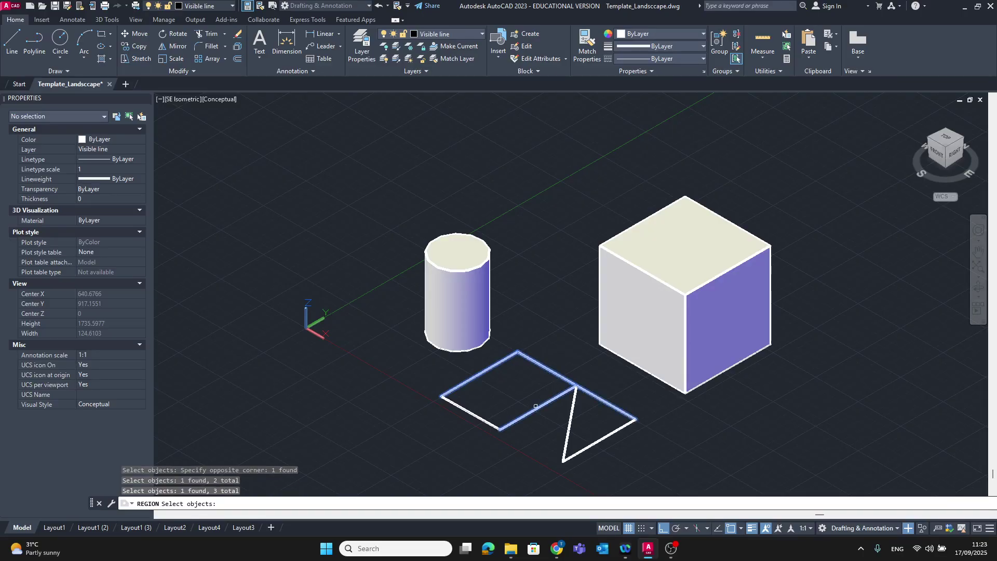
pyautogui.click(480, 418)
pyautogui.click(569, 426)
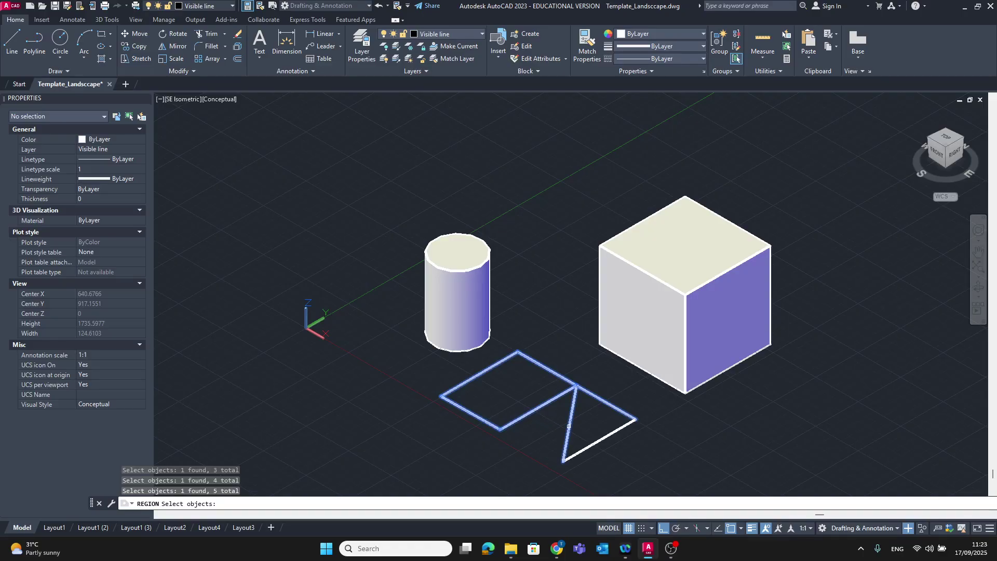
pyautogui.click(588, 447)
pyautogui.press('Return')
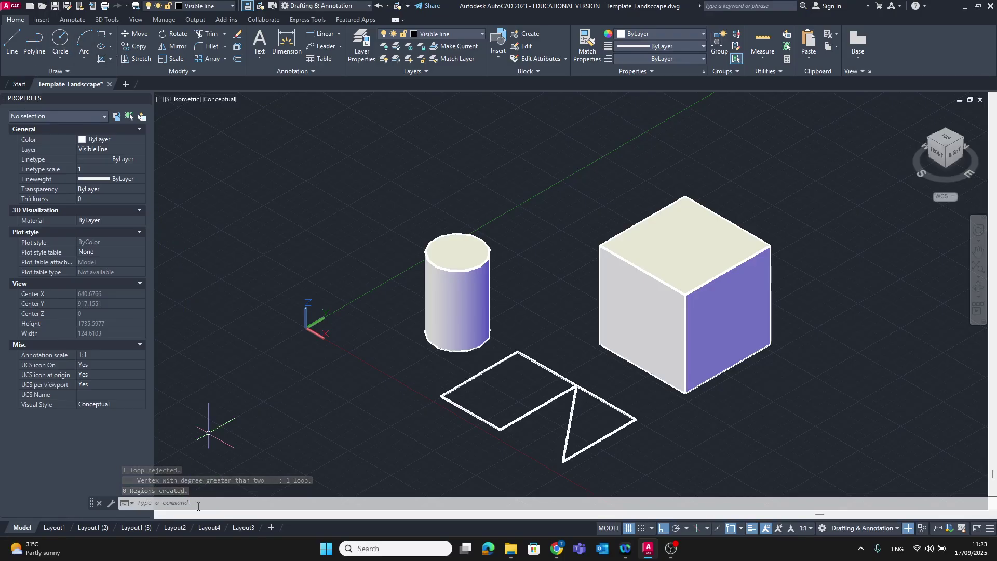
# Step: Extrude the six outline lines upward together to about half the cylinder's height, picking the height freehand
pyautogui.click(72, 19)
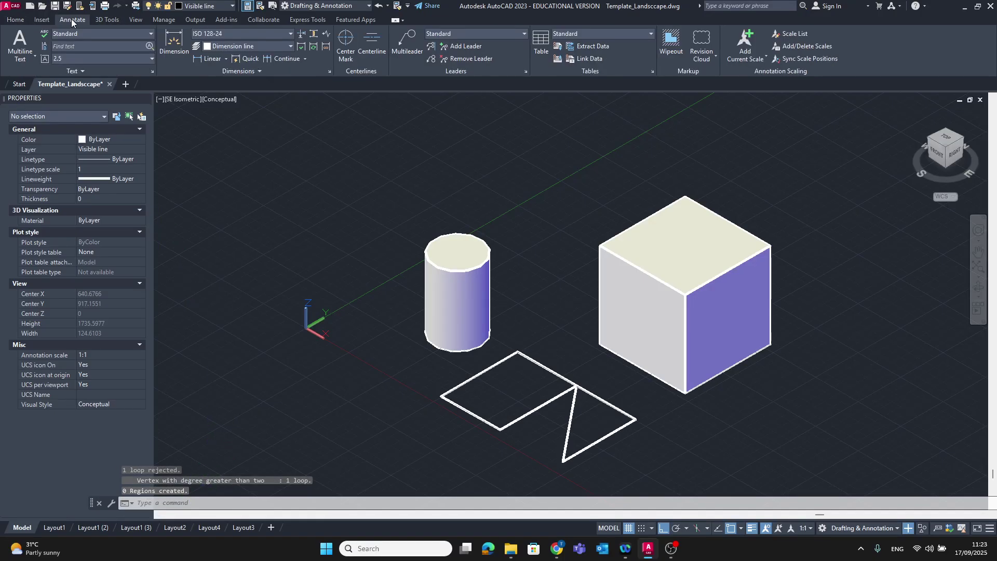
pyautogui.click(112, 17)
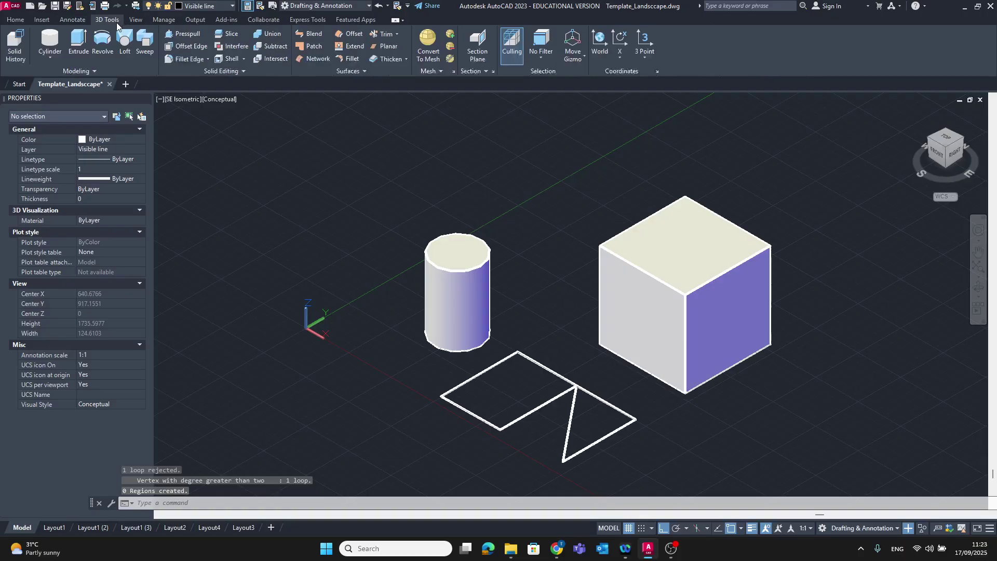
pyautogui.click(82, 54)
pyautogui.click(78, 46)
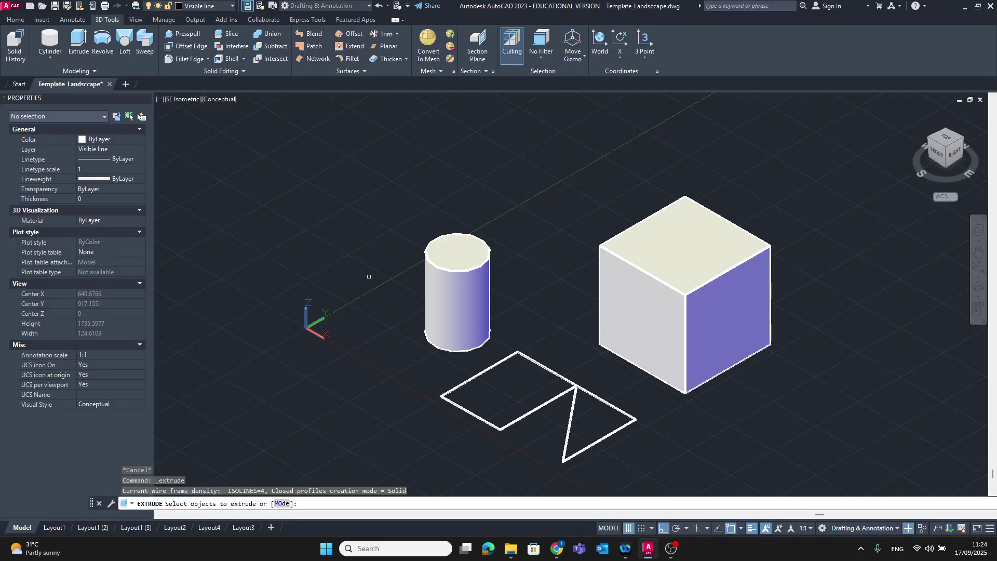
pyautogui.click(516, 355)
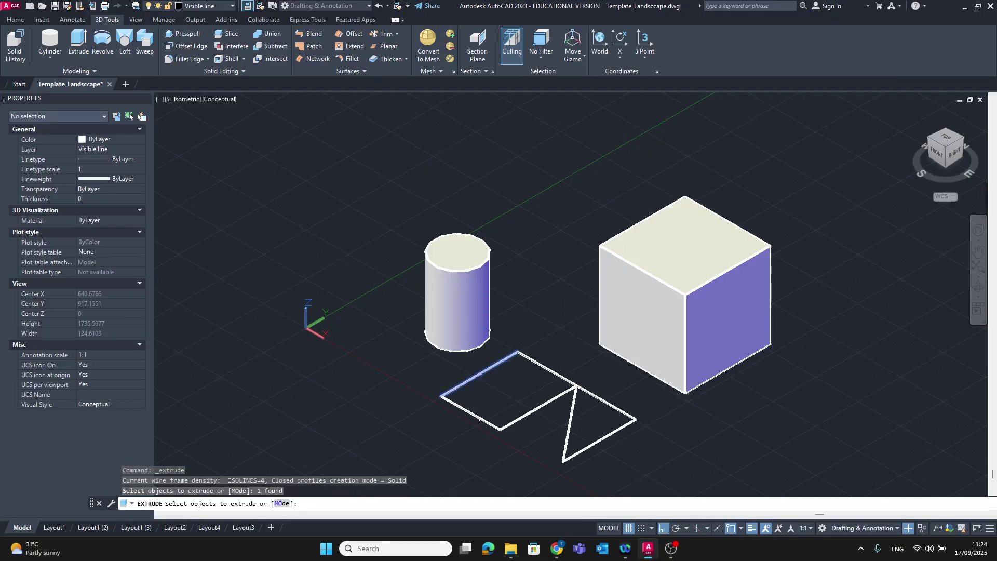
pyautogui.click(474, 414)
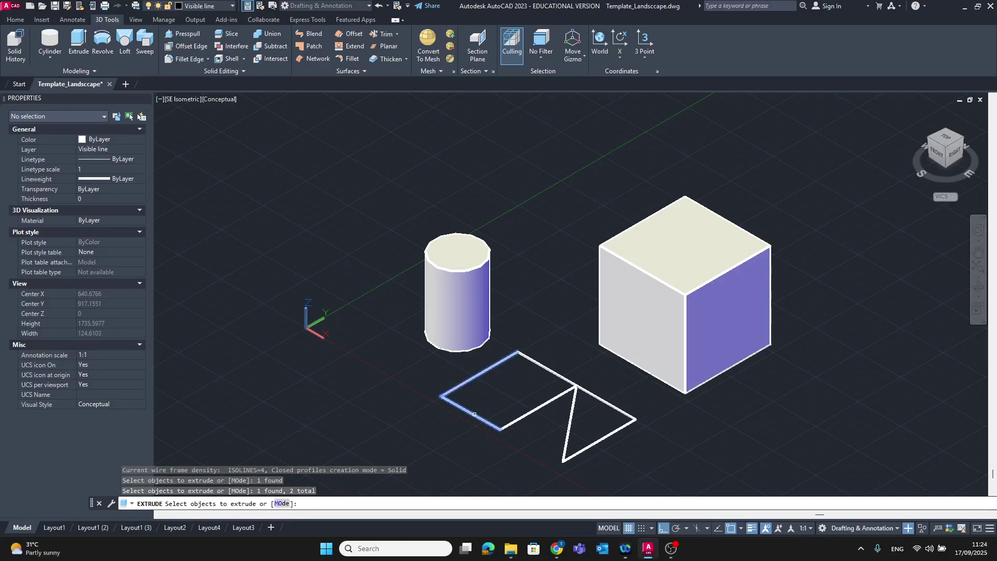
pyautogui.click(527, 410)
pyautogui.click(544, 366)
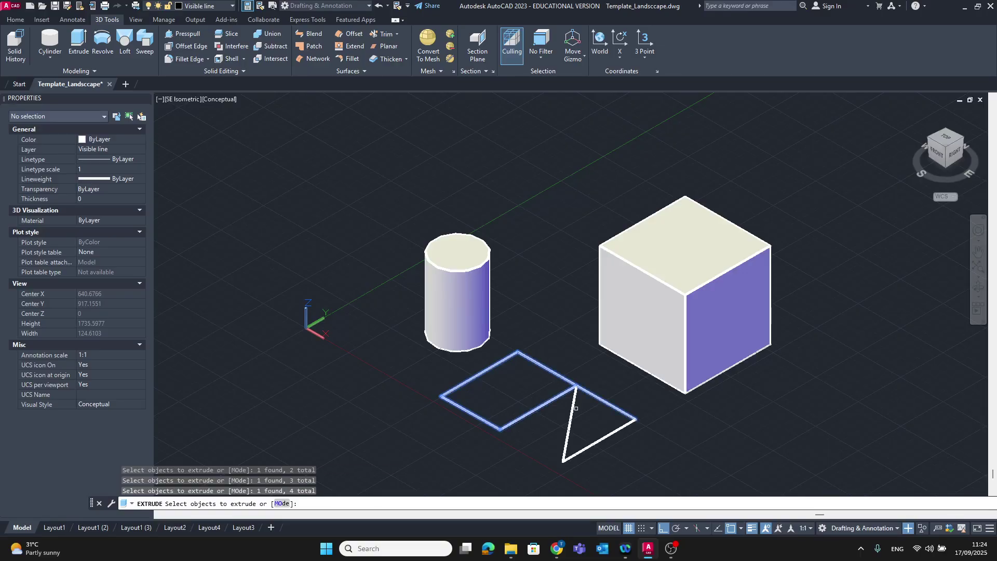
pyautogui.click(570, 411)
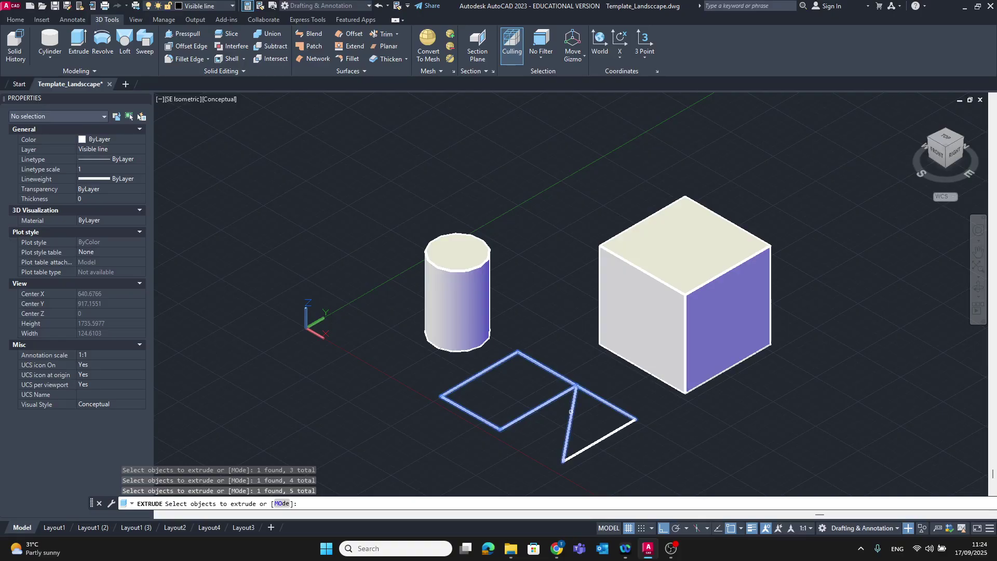
pyautogui.click(596, 441)
pyautogui.press('Return')
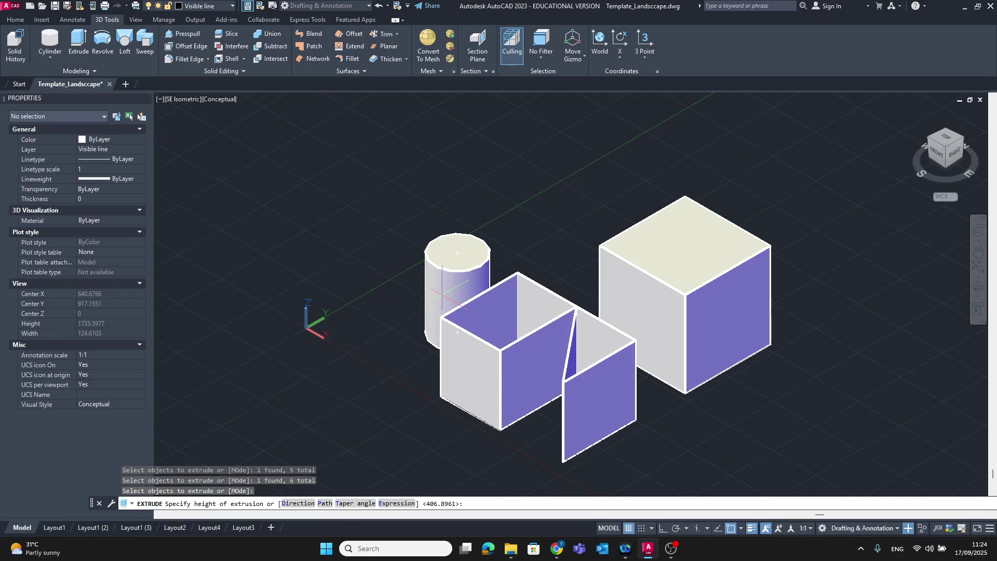
pyautogui.click(430, 342)
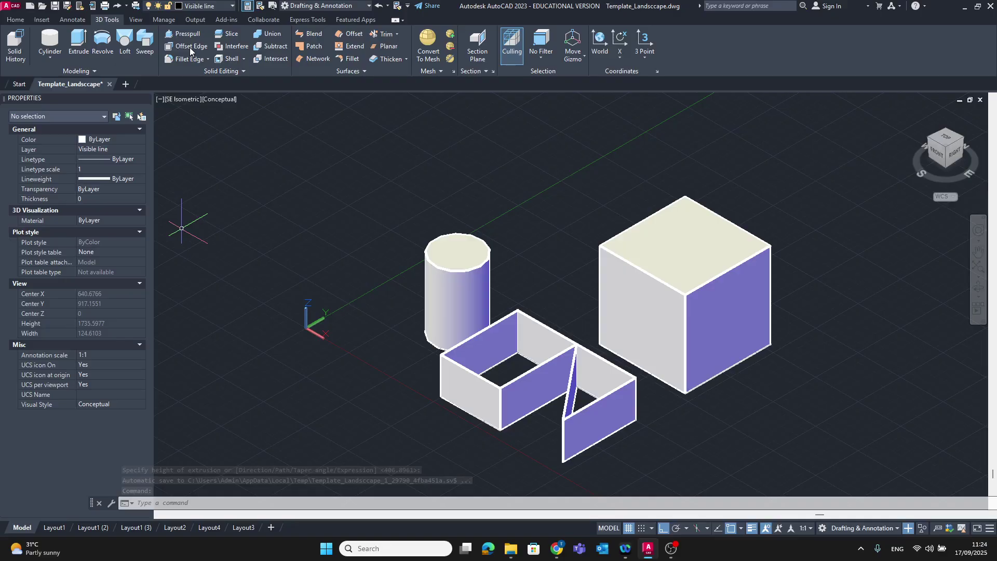
pyautogui.click(37, 21)
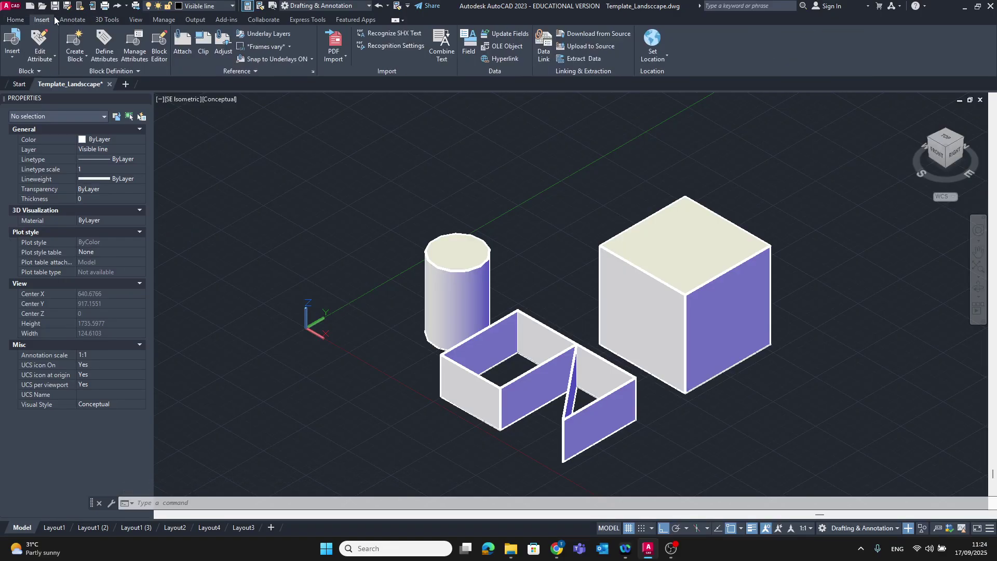
pyautogui.click(72, 21)
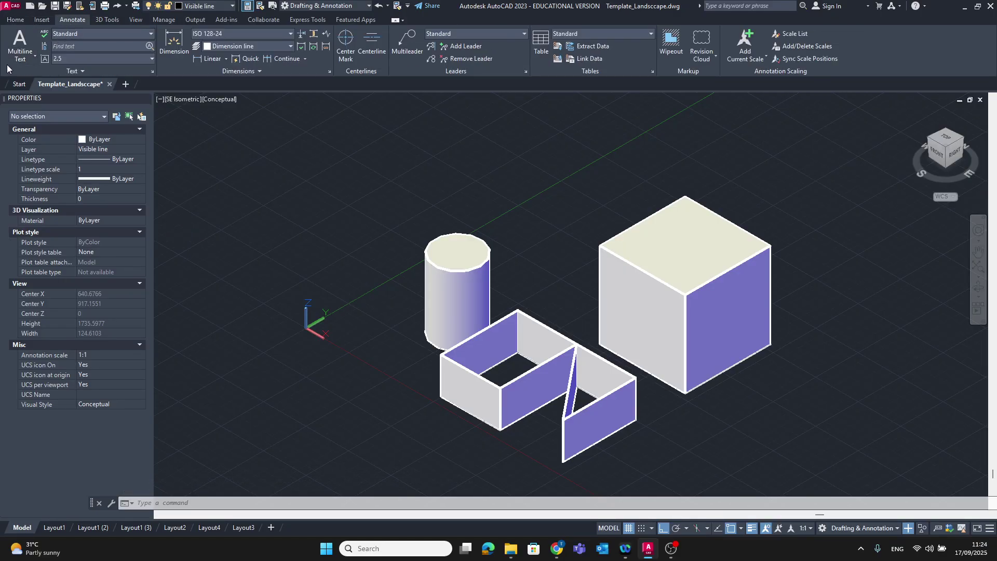
pyautogui.click(41, 19)
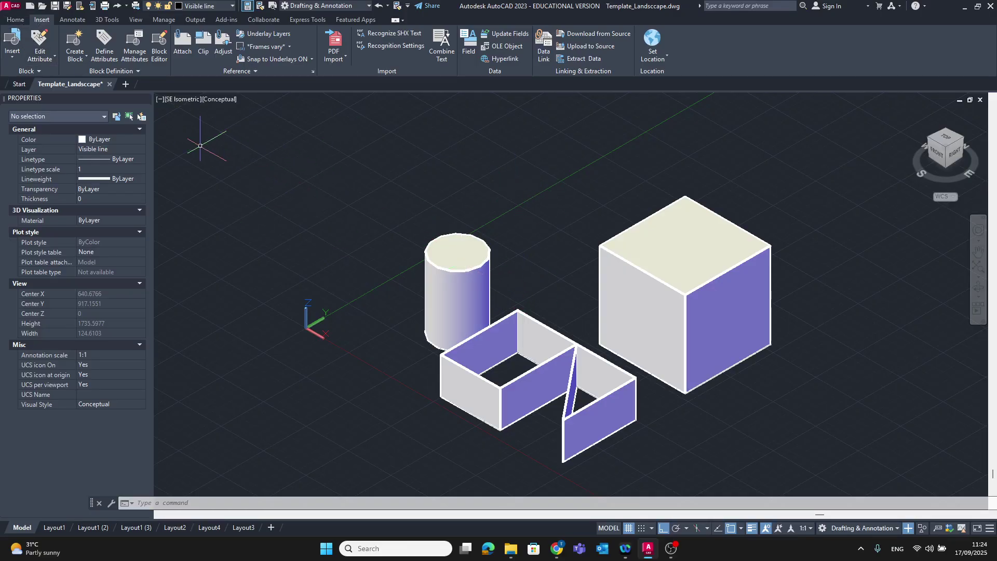
pyautogui.moveTo(543, 252); pyautogui.dragTo(424, 219, button='middle')
pyautogui.press('Escape')
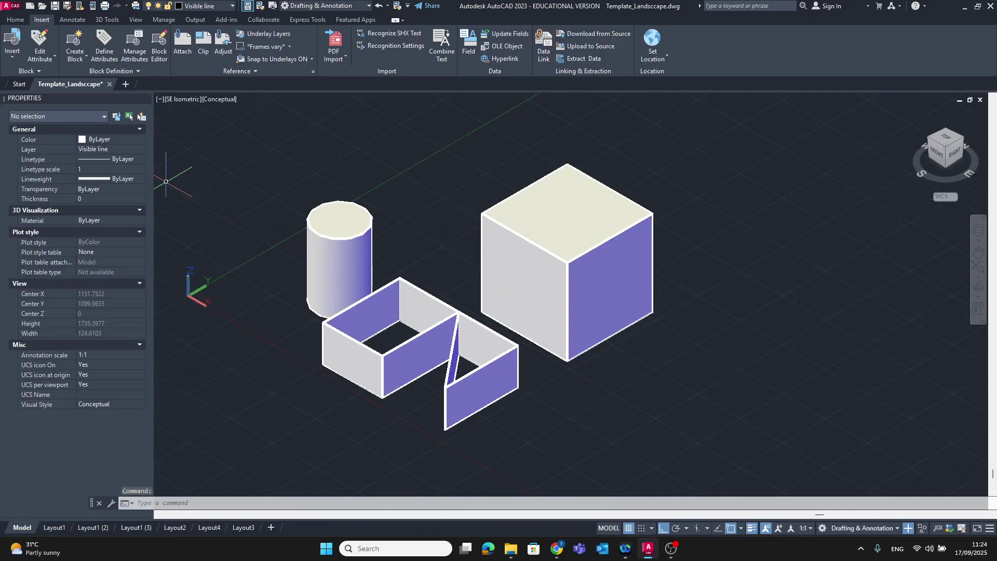
pyautogui.click(15, 20)
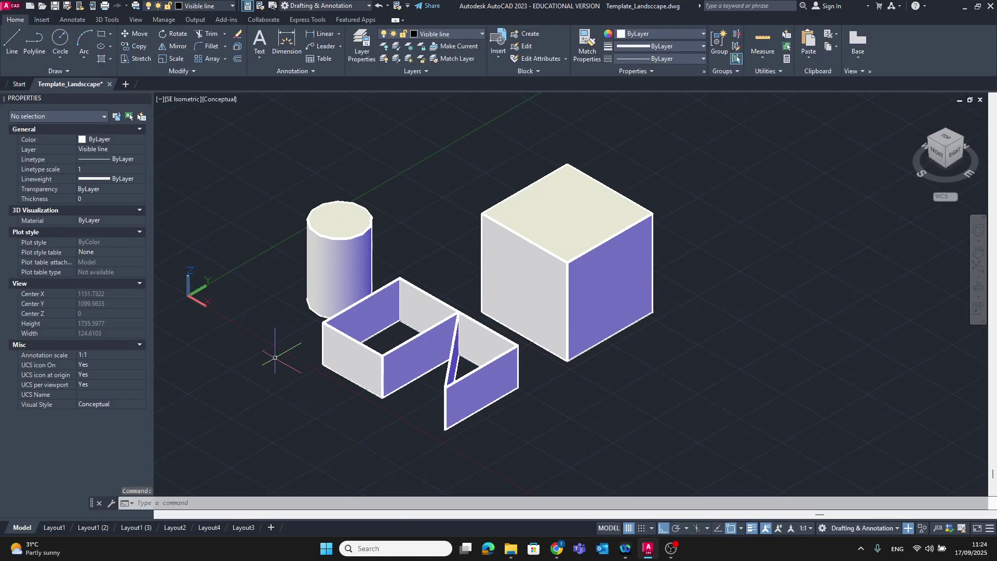
pyautogui.click(43, 20)
# Step: Try to create a region from the extruded wall surfaces with the Region tool
pyautogui.click(17, 19)
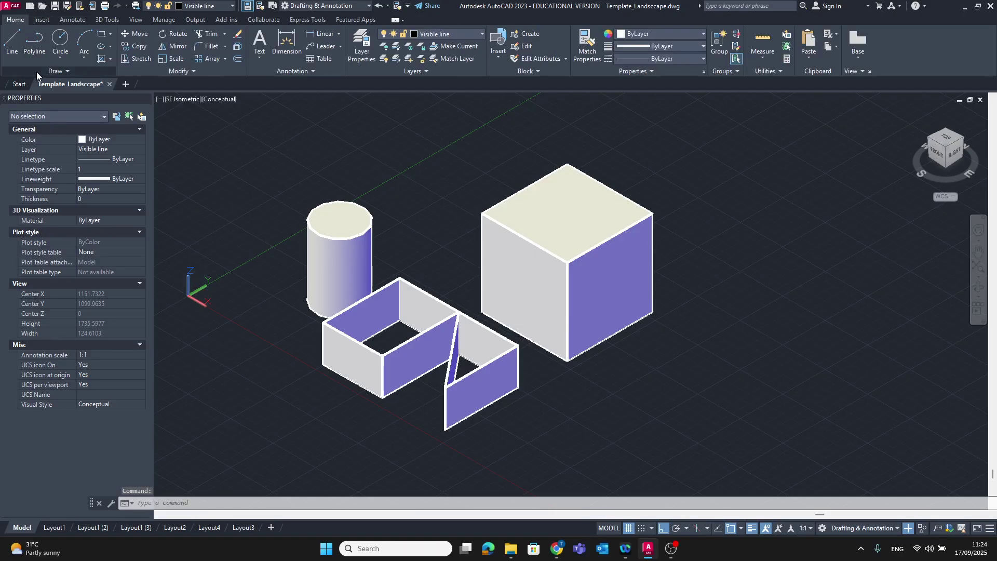
pyautogui.click(37, 71)
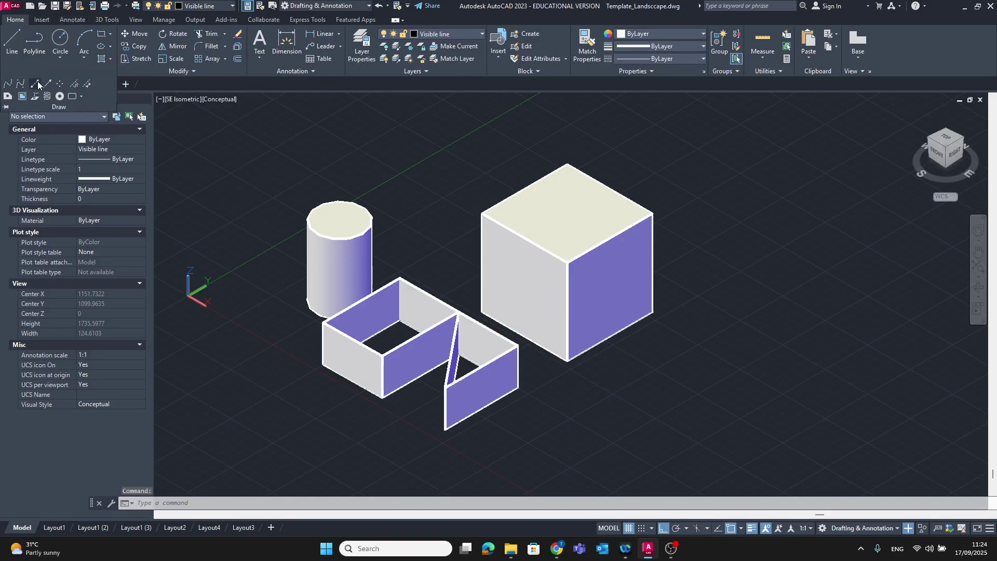
pyautogui.click(9, 98)
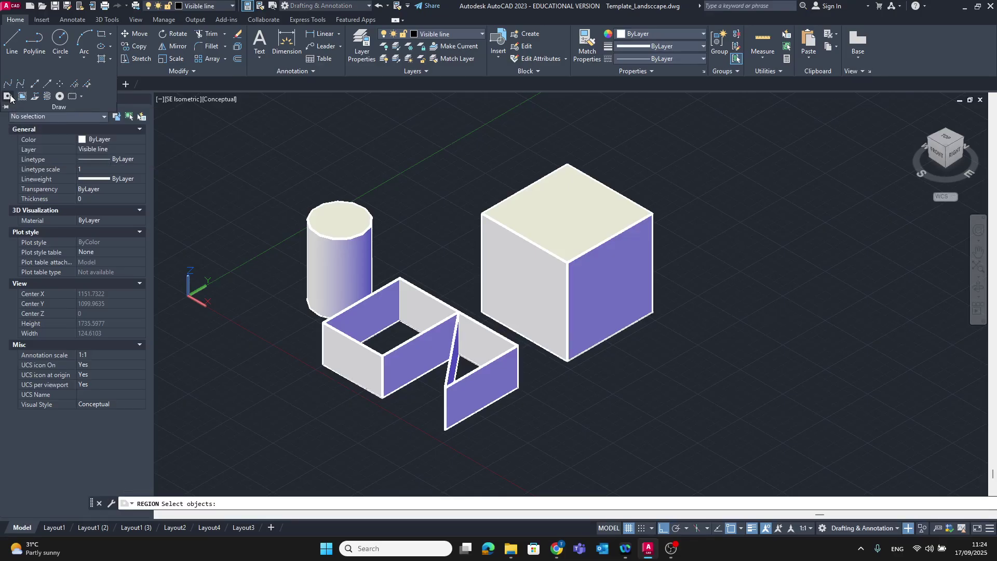
pyautogui.click(422, 311)
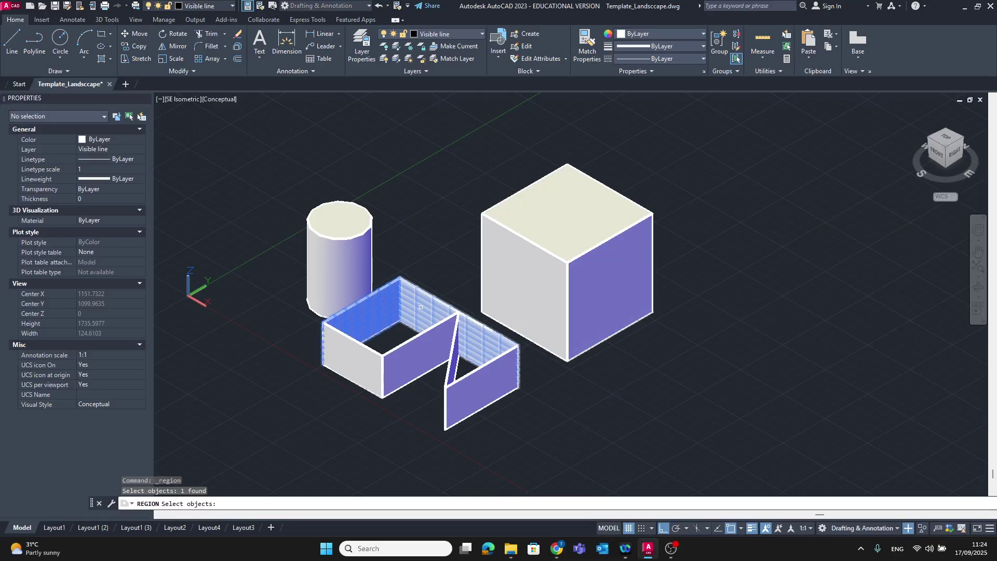
pyautogui.click(422, 317)
pyautogui.click(412, 358)
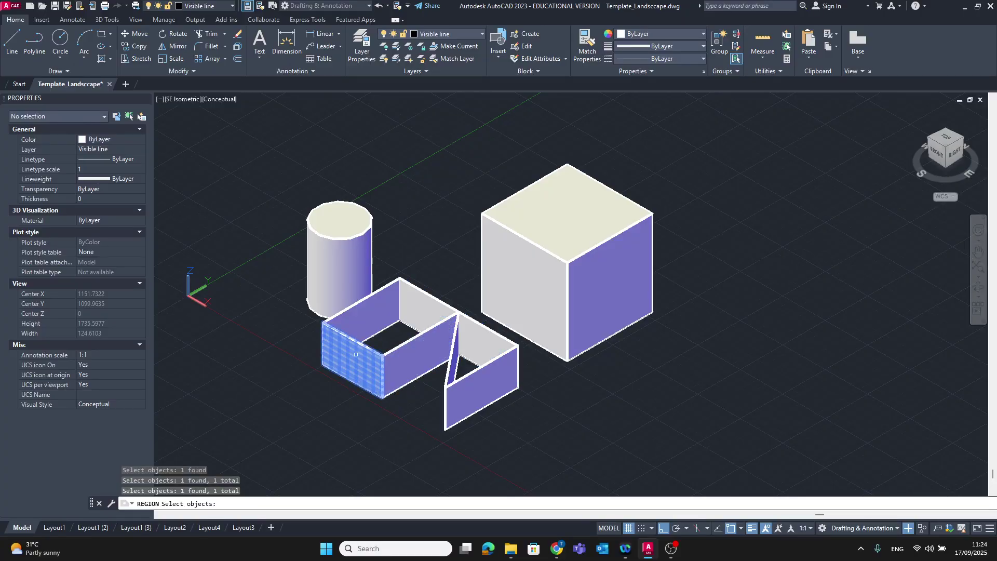
pyautogui.click(412, 357)
pyautogui.click(422, 313)
pyautogui.click(376, 309)
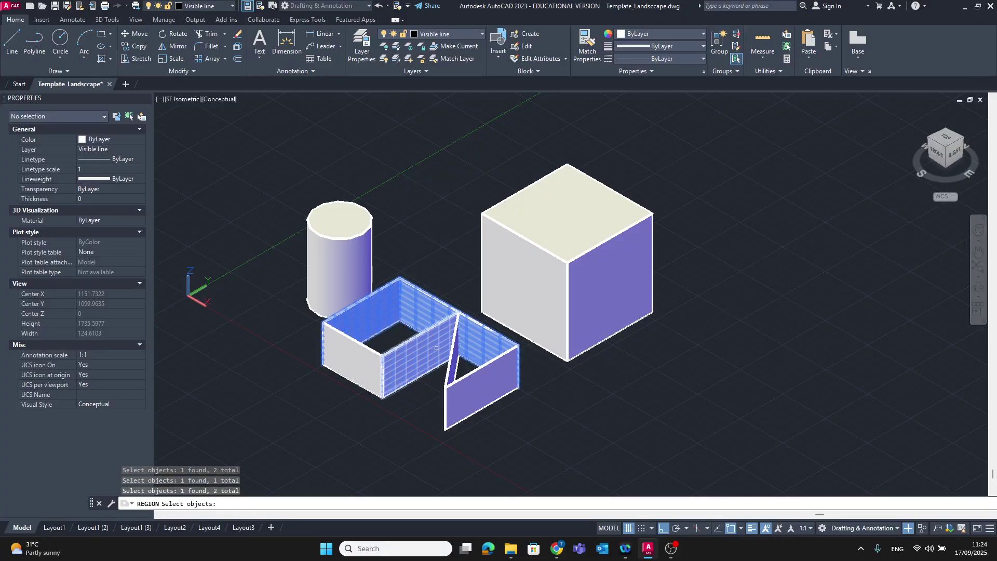
pyautogui.click(445, 353)
pyautogui.press('Escape')
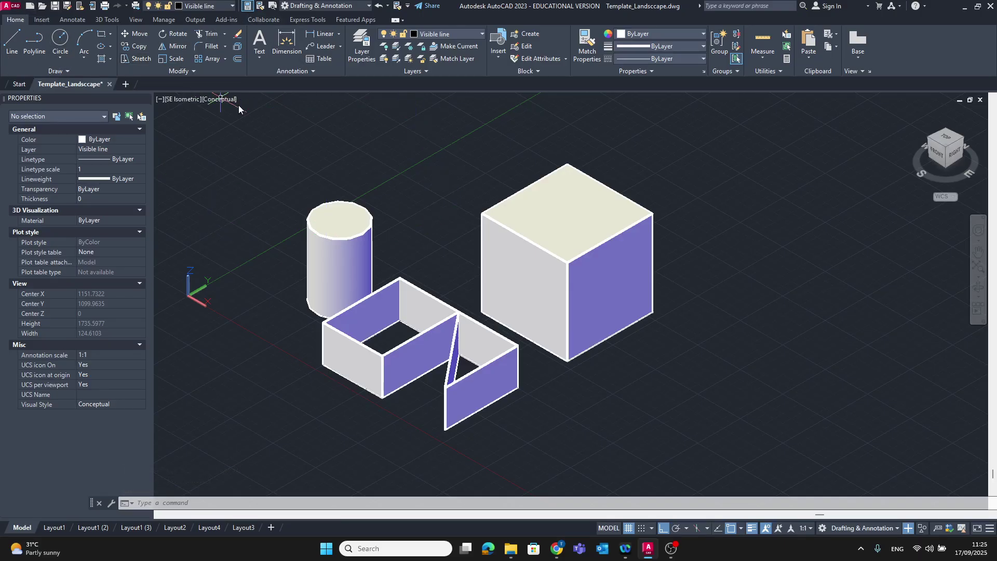
pyautogui.moveTo(403, 171); pyautogui.dragTo(339, 177, button='middle')
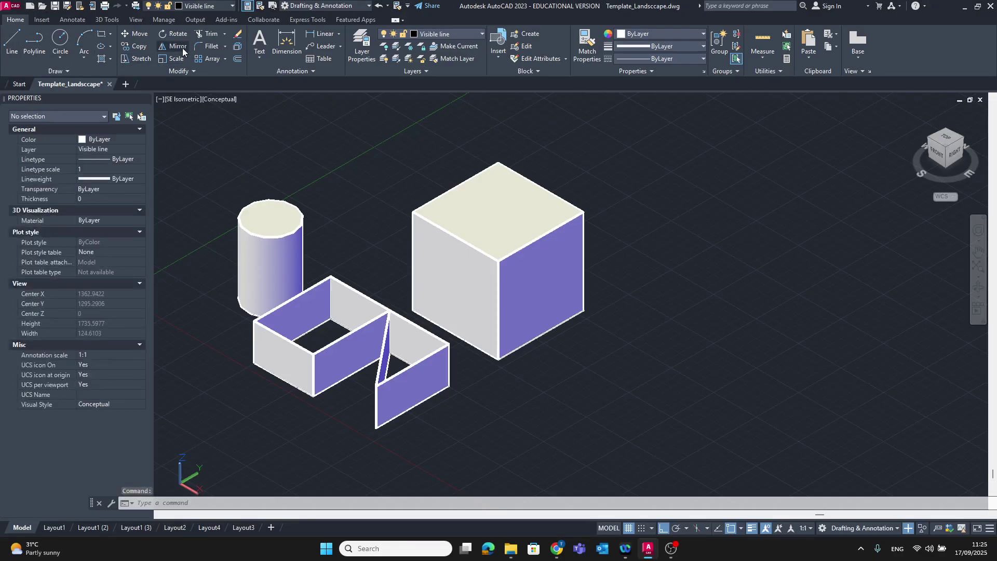
pyautogui.moveTo(257, 165); pyautogui.dragTo(273, 167, button='middle')
pyautogui.scroll(-3, 55, 19)
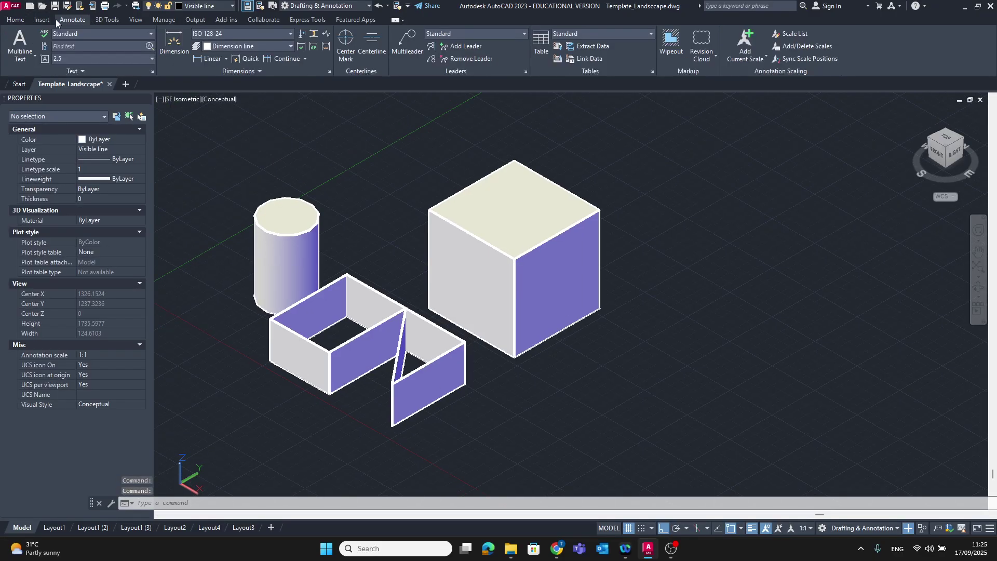
pyautogui.click(52, 57)
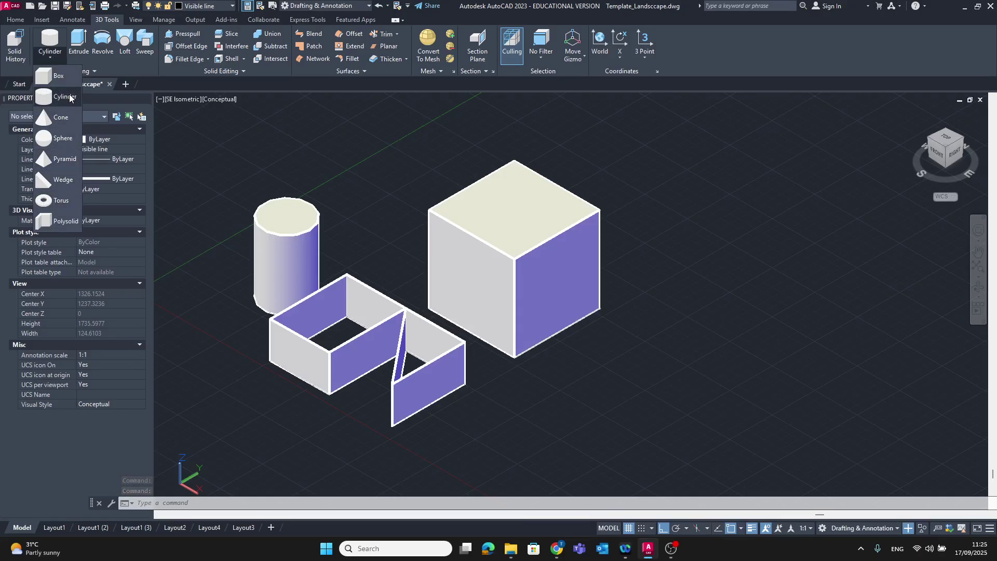
pyautogui.click(65, 97)
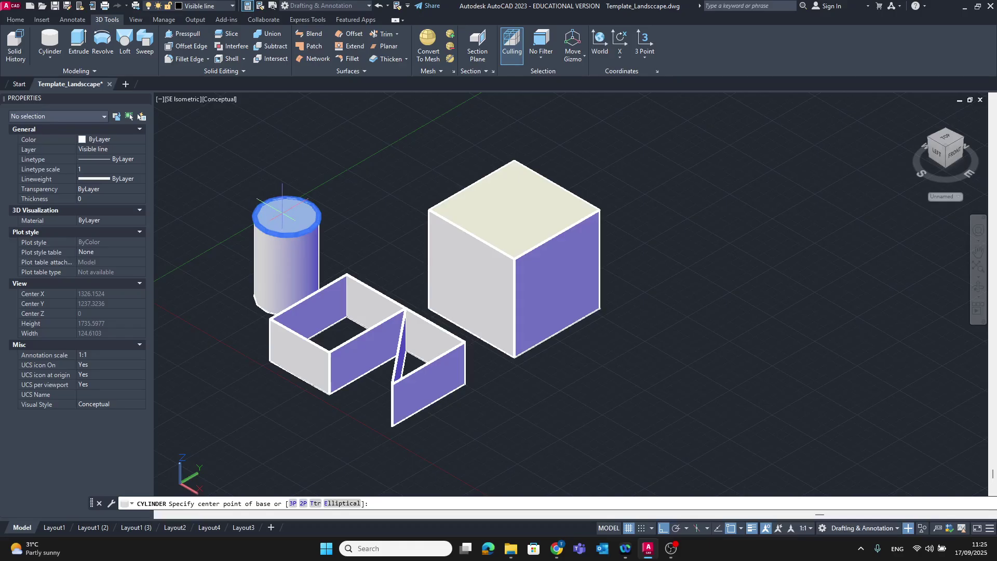
pyautogui.press('Escape')
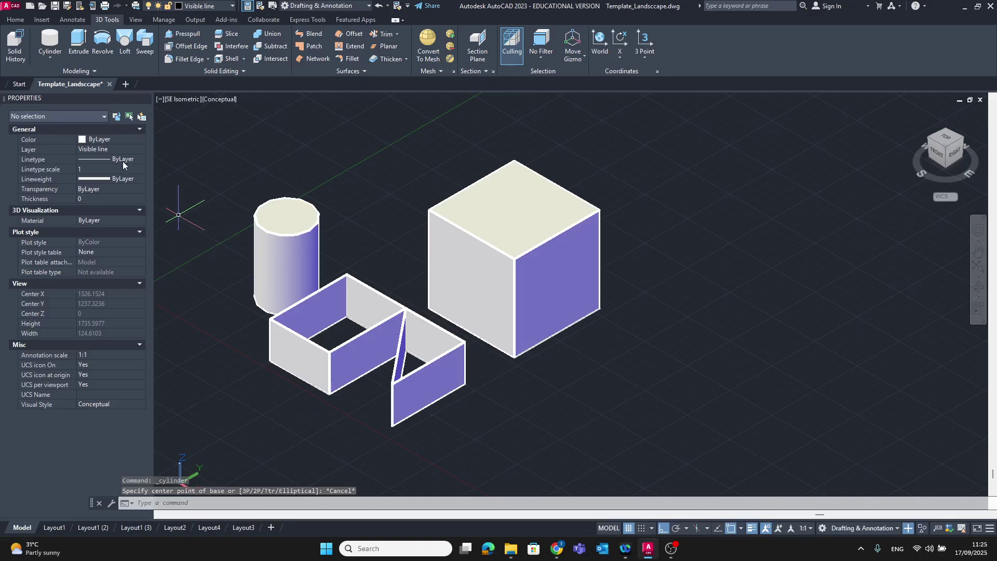
pyautogui.click(46, 21)
pyautogui.click(71, 20)
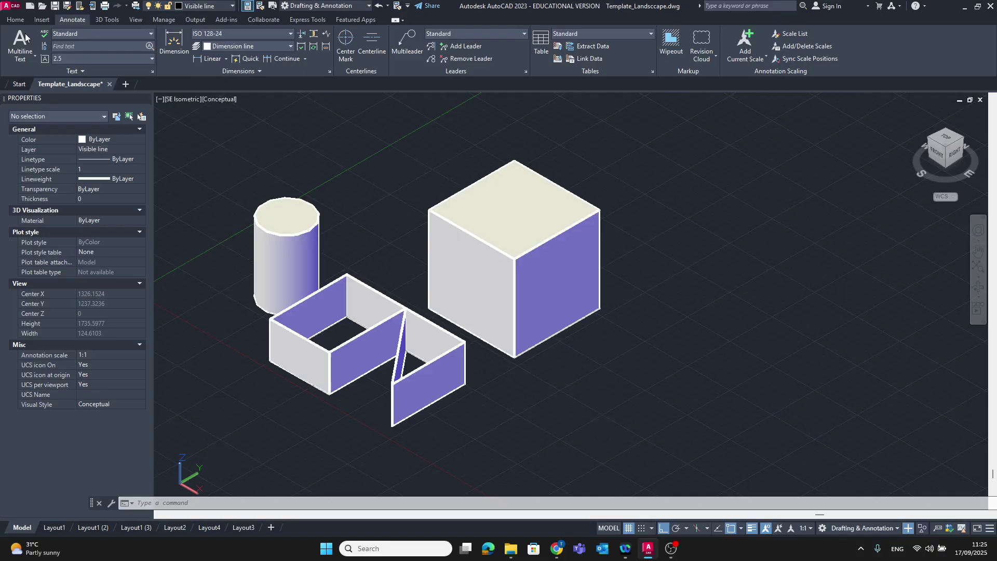
pyautogui.click(45, 22)
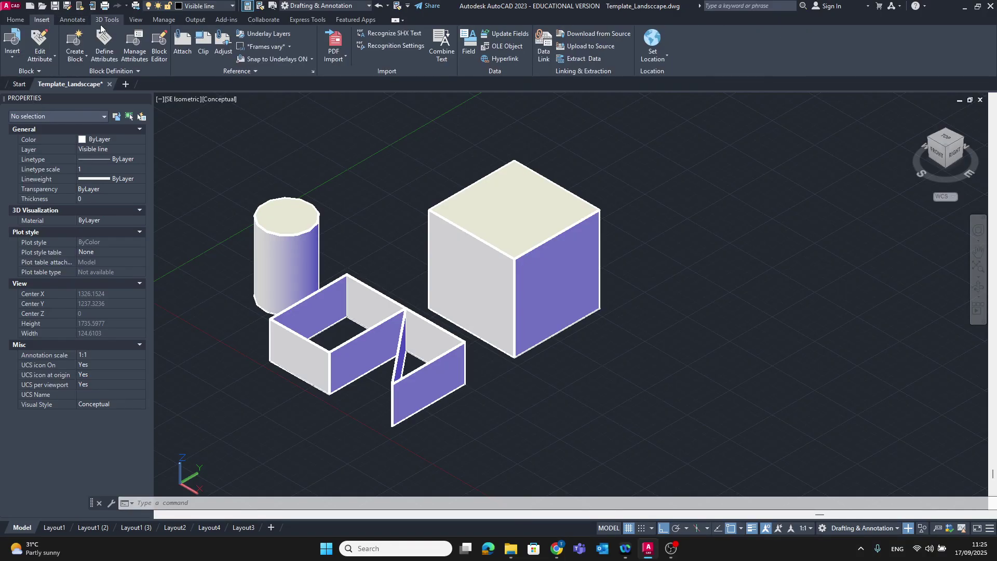
pyautogui.click(71, 20)
# Step: Copy the cylinder from its top centre with Ortho, placing one copy to the north and a second to the west
pyautogui.click(18, 20)
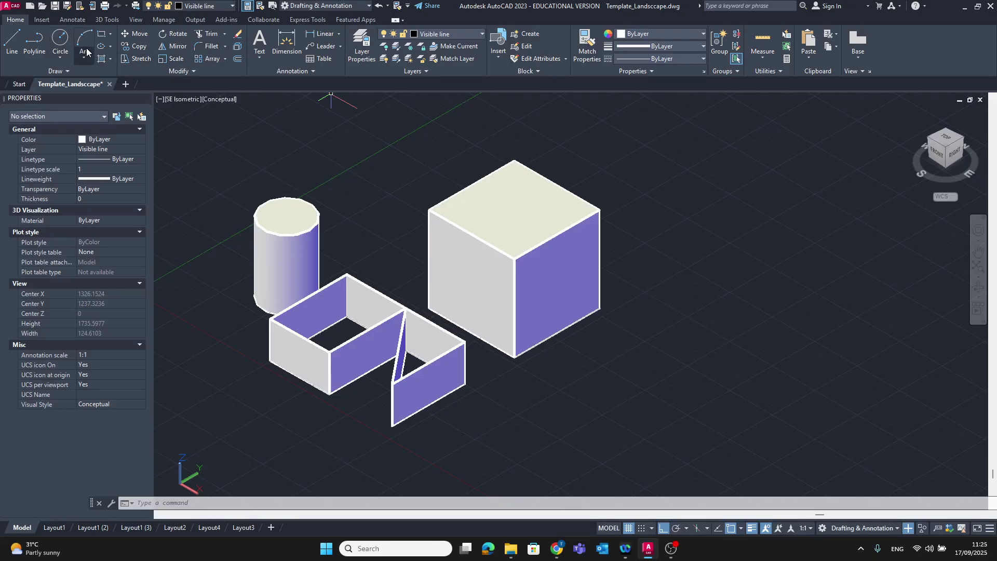
pyautogui.click(135, 48)
pyautogui.click(290, 226)
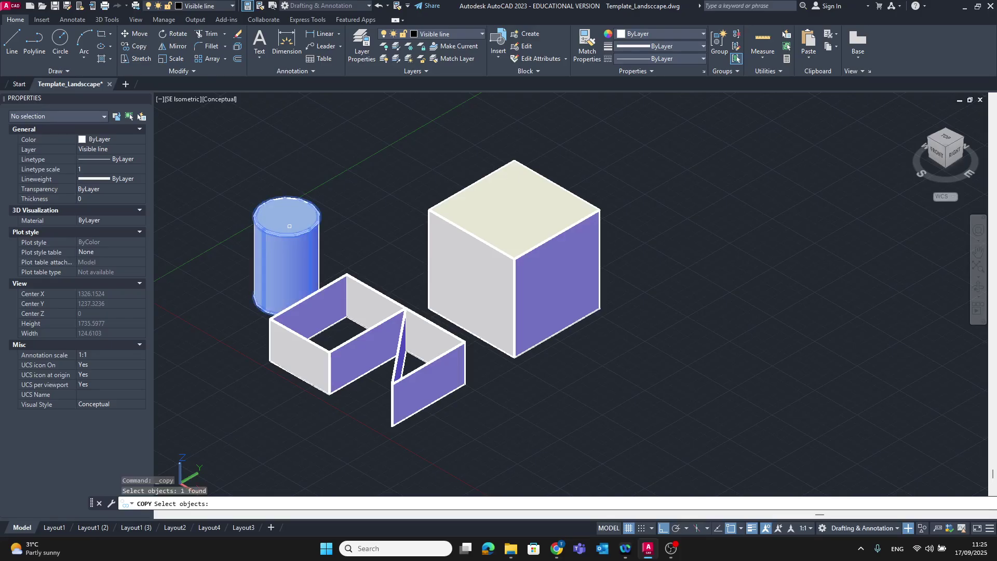
pyautogui.press('Return')
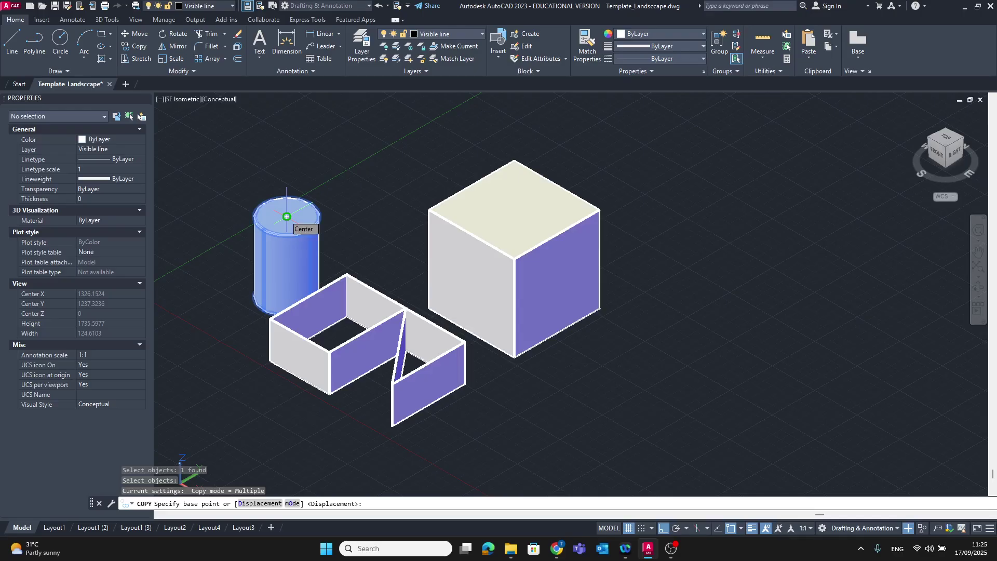
pyautogui.click(287, 216)
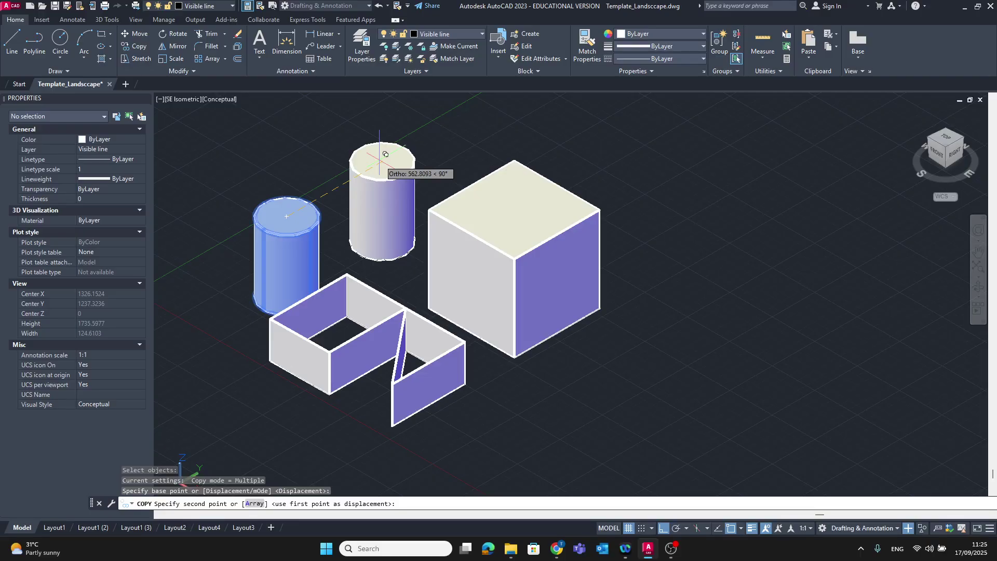
pyautogui.click(385, 159)
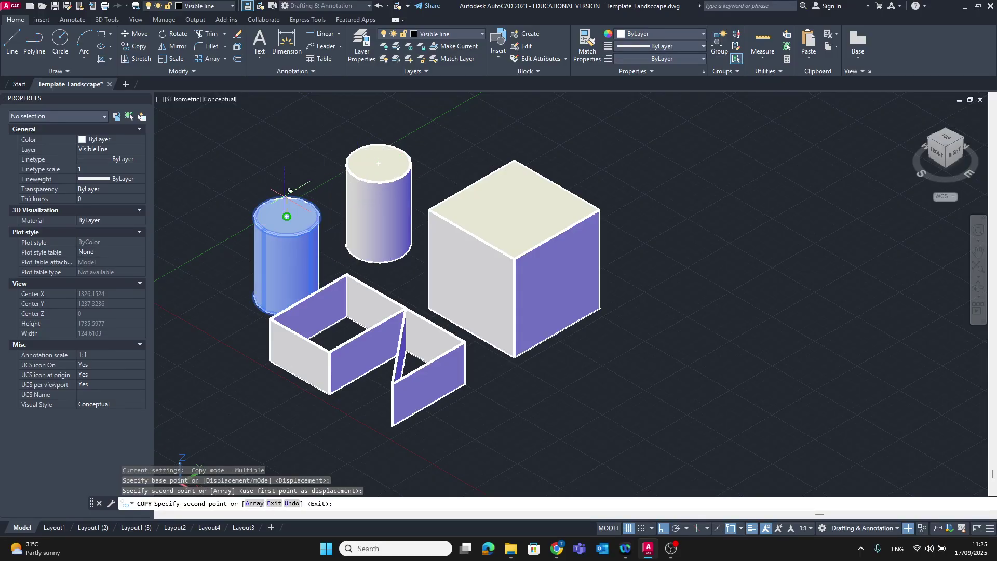
pyautogui.click(183, 152)
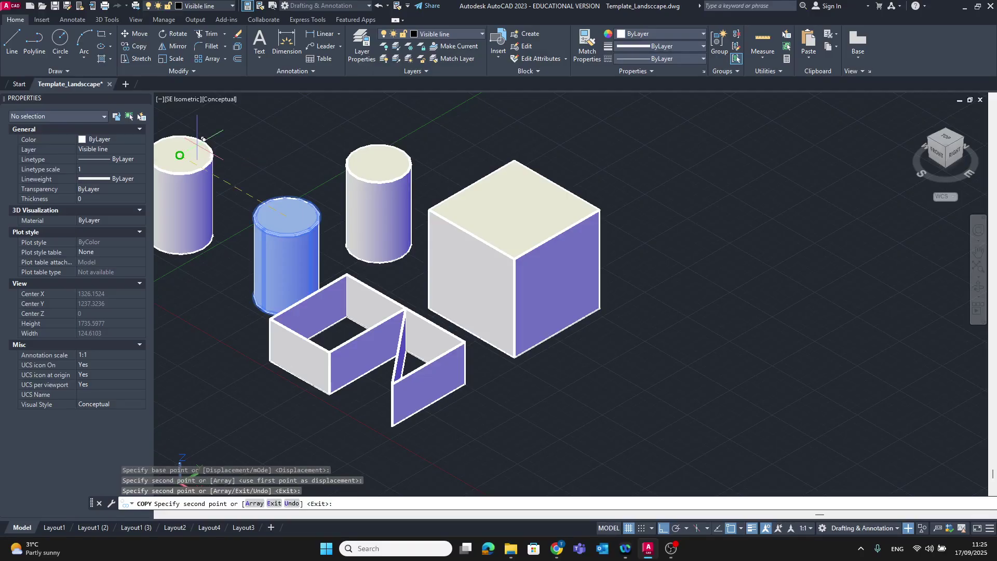
pyautogui.press('Escape')
pyautogui.moveTo(304, 184); pyautogui.dragTo(419, 232, button='middle')
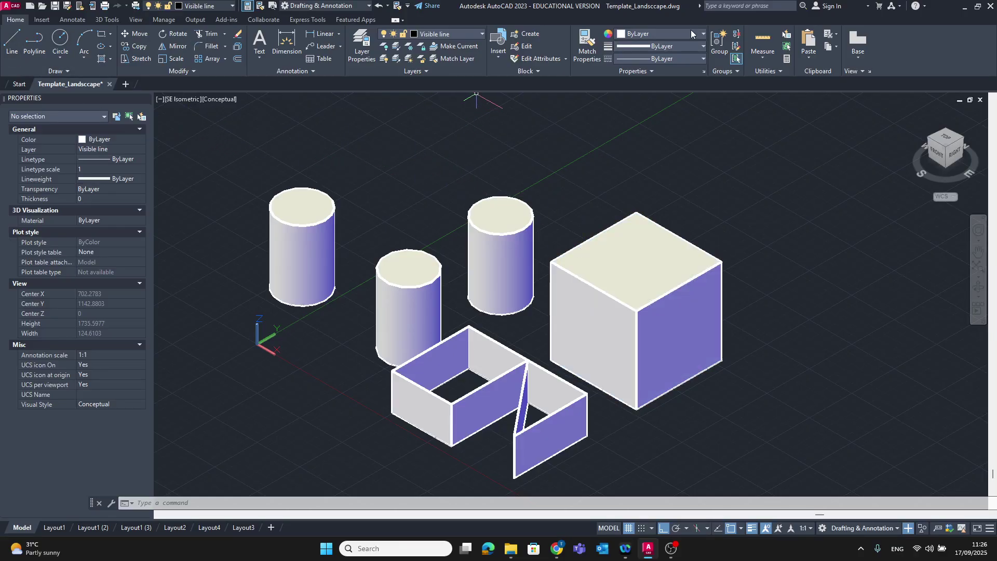
# Step: Move the northern cylinder copy with the move gizmo, up to about Z 619 and along X to about 1291, over the box
pyautogui.click(42, 19)
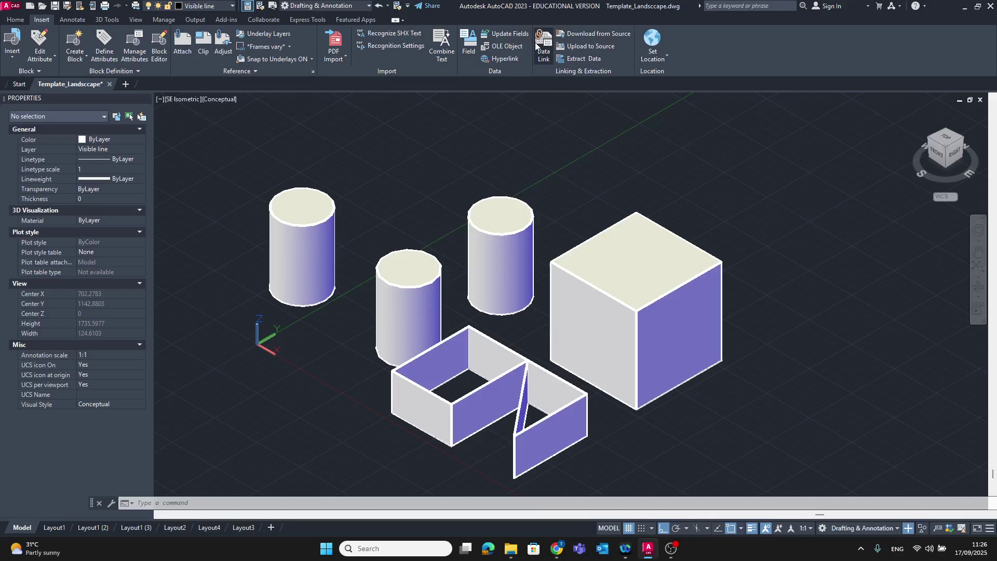
pyautogui.click(73, 20)
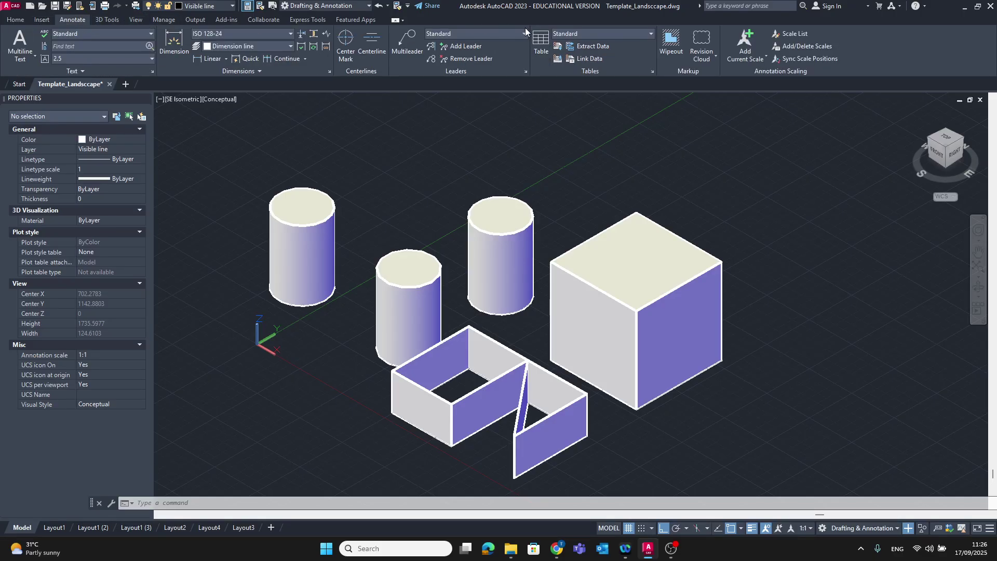
pyautogui.click(107, 19)
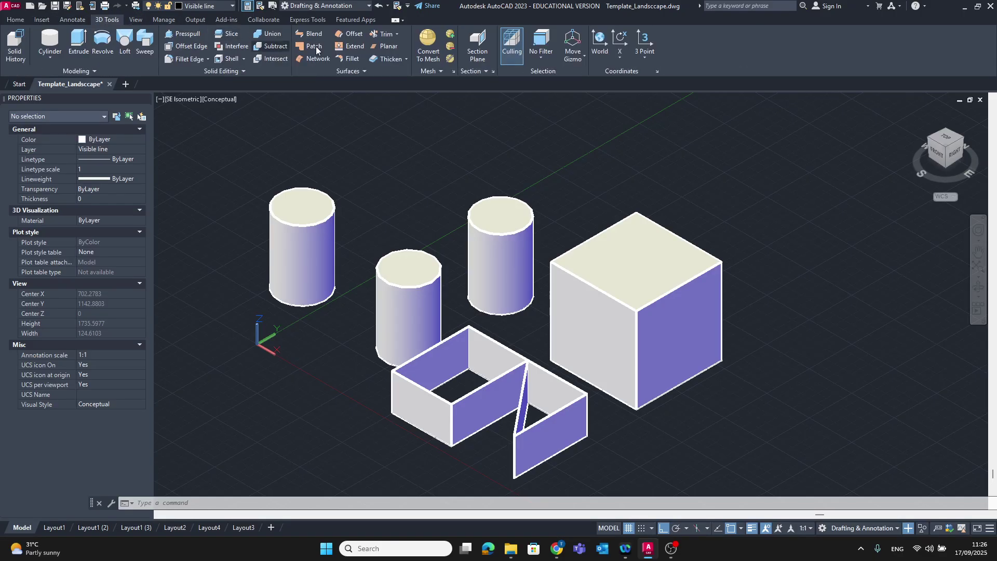
pyautogui.click(486, 257)
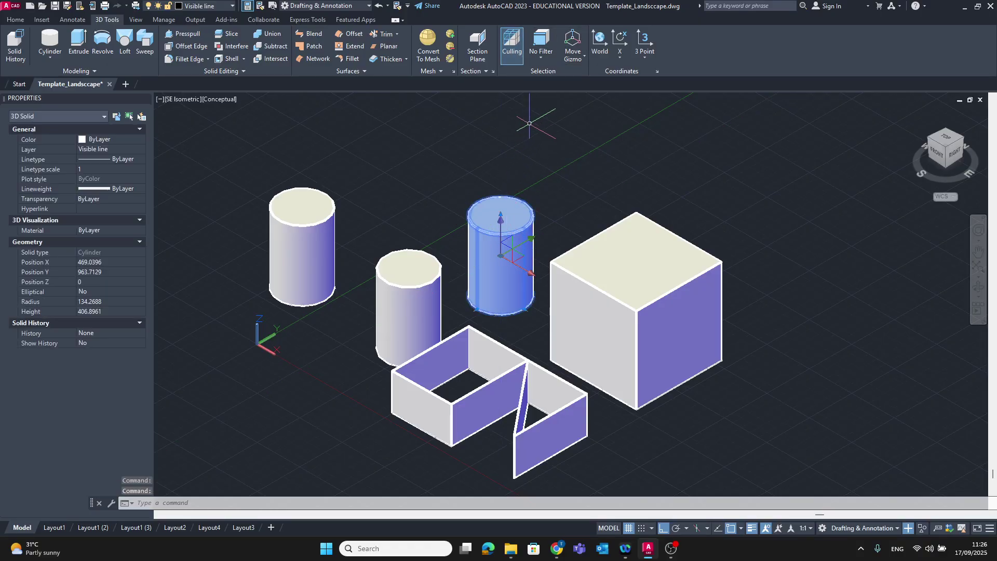
pyautogui.click(502, 218)
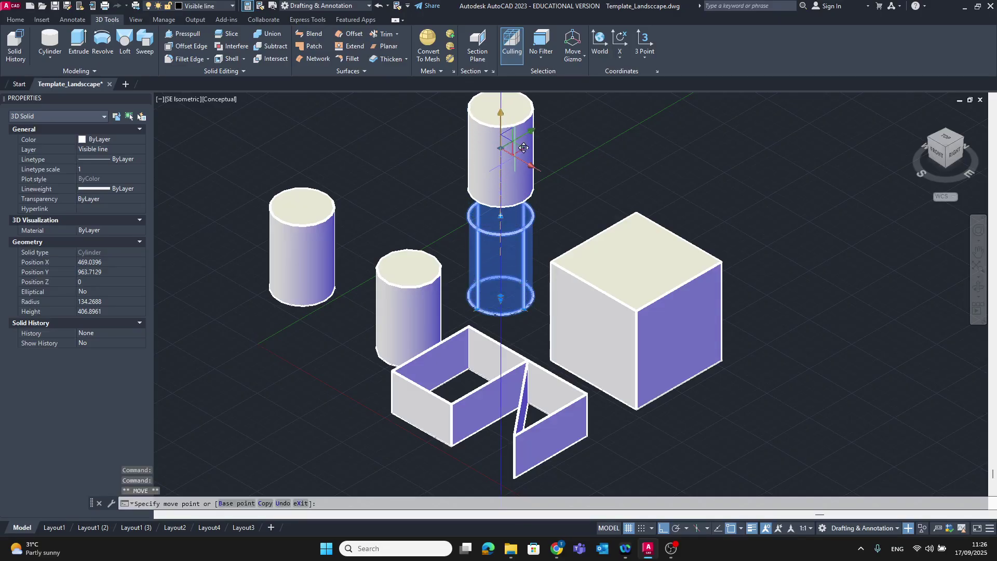
pyautogui.click(525, 135)
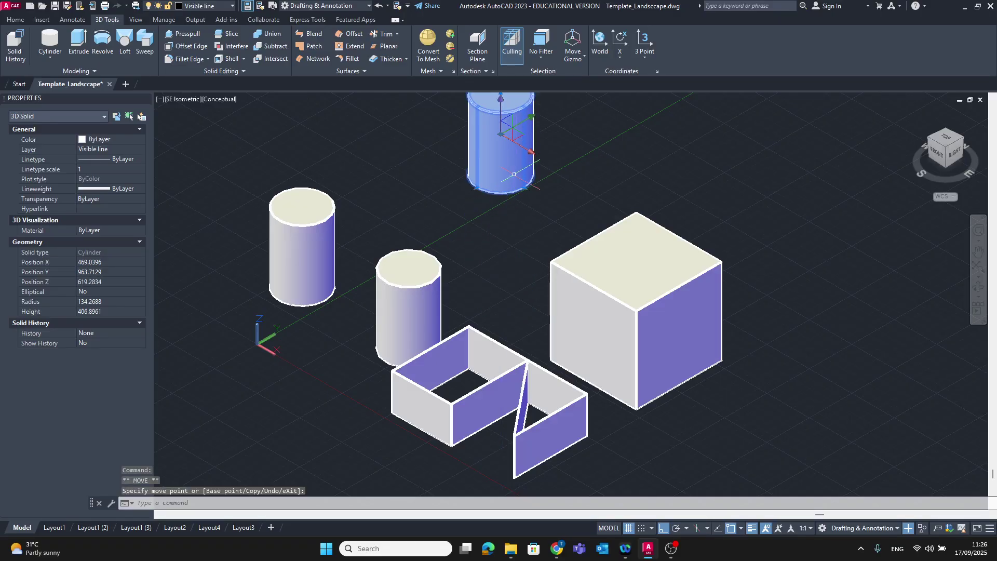
pyautogui.click(526, 147)
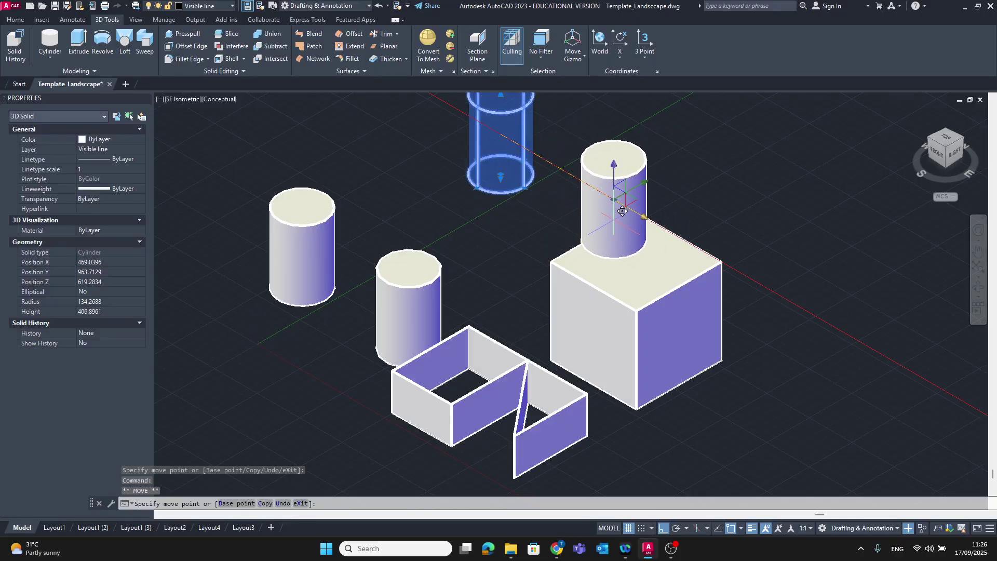
pyautogui.click(646, 222)
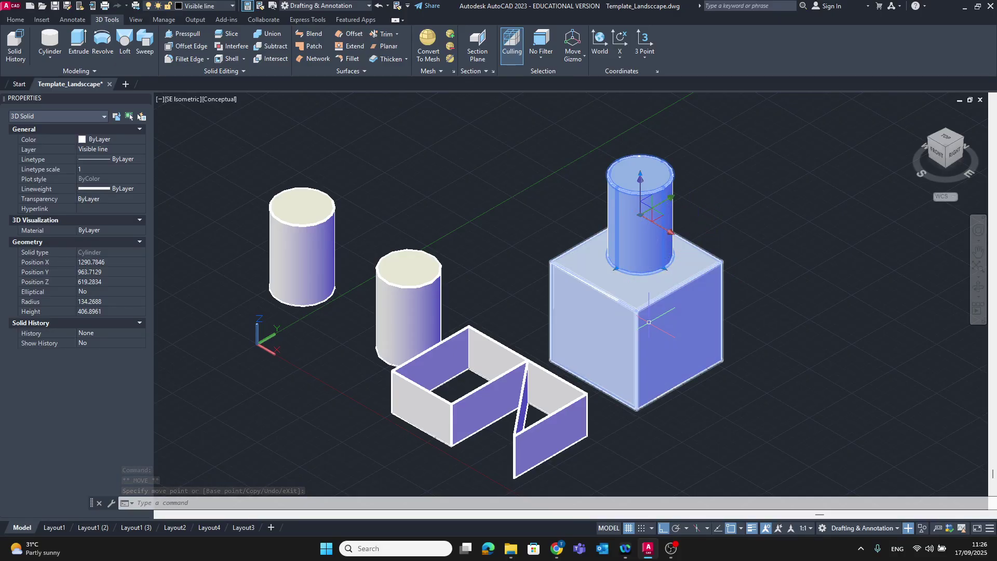
# Step: Examine the gap between the raised cylinder's base and the box's top face from low side and front views
pyautogui.keyDown('shift'); pyautogui.moveTo(658, 318); pyautogui.dragTo(667, 266, button='middle'); pyautogui.keyUp('shift')
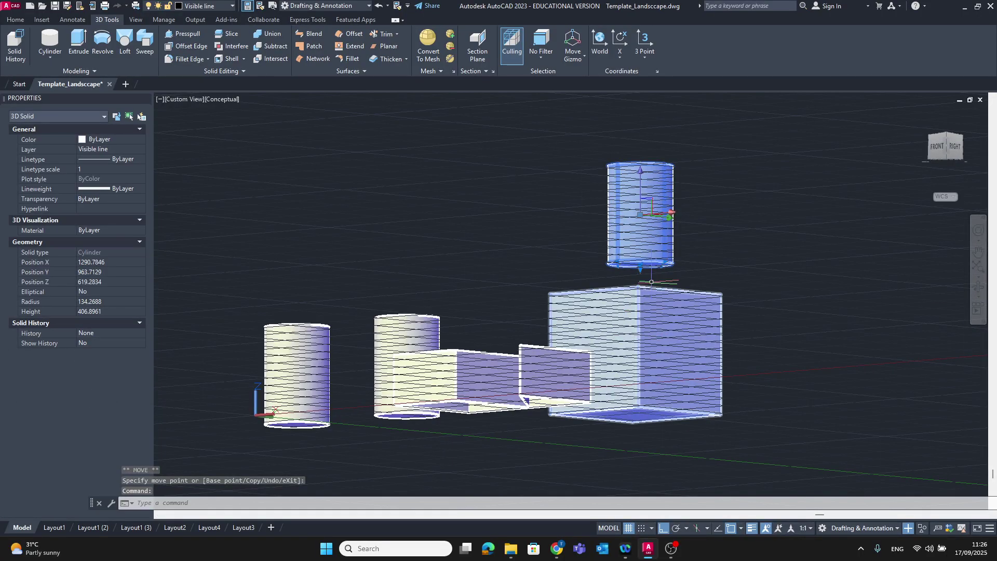
pyautogui.keyDown('shift'); pyautogui.moveTo(612, 302); pyautogui.dragTo(645, 302, button='middle'); pyautogui.keyUp('shift')
pyautogui.keyDown('shift'); pyautogui.moveTo(607, 329); pyautogui.dragTo(719, 302, button='middle'); pyautogui.keyUp('shift')
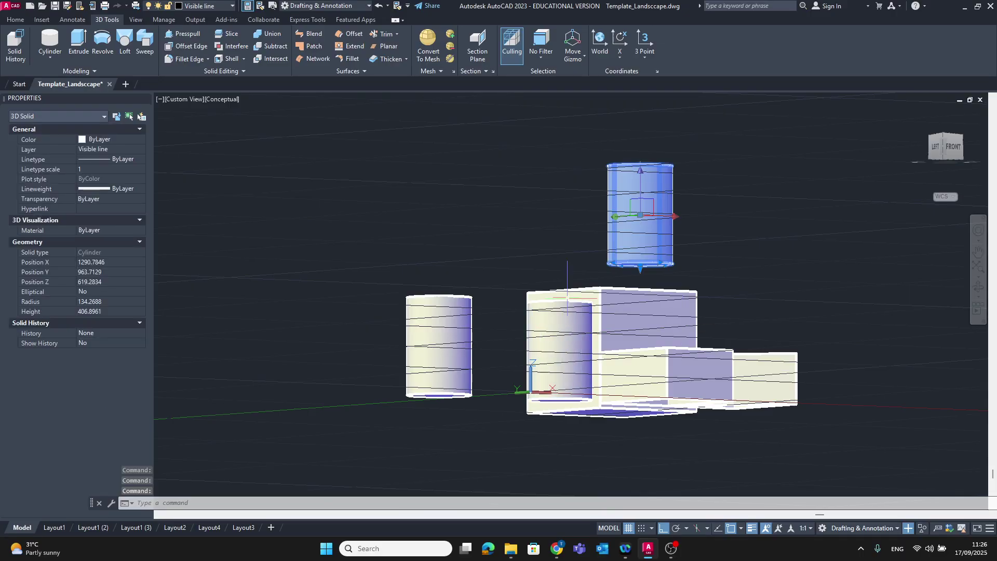
pyautogui.keyDown('shift'); pyautogui.moveTo(650, 274); pyautogui.dragTo(625, 336, button='middle'); pyautogui.keyUp('shift')
pyautogui.click(591, 287)
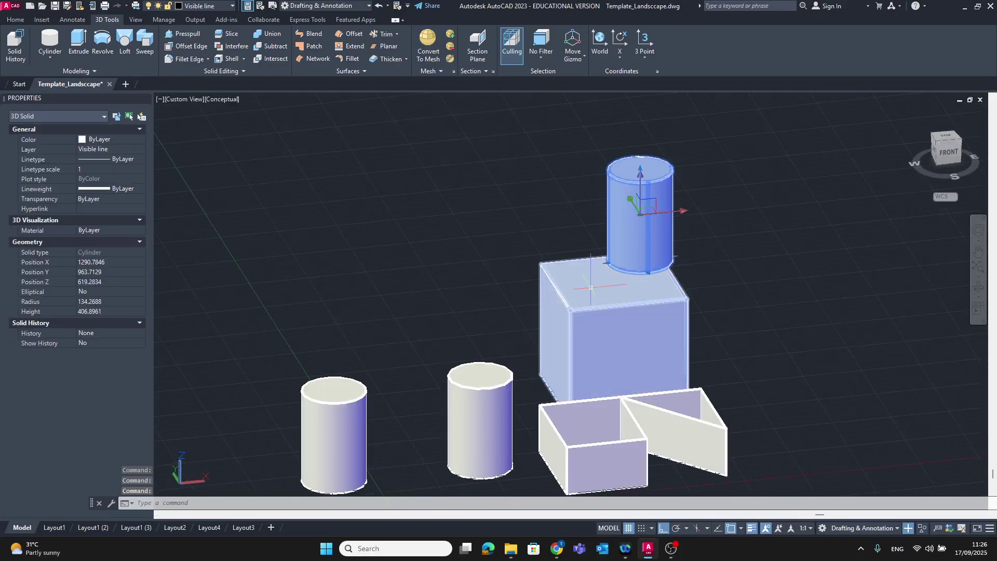
pyautogui.click(15, 20)
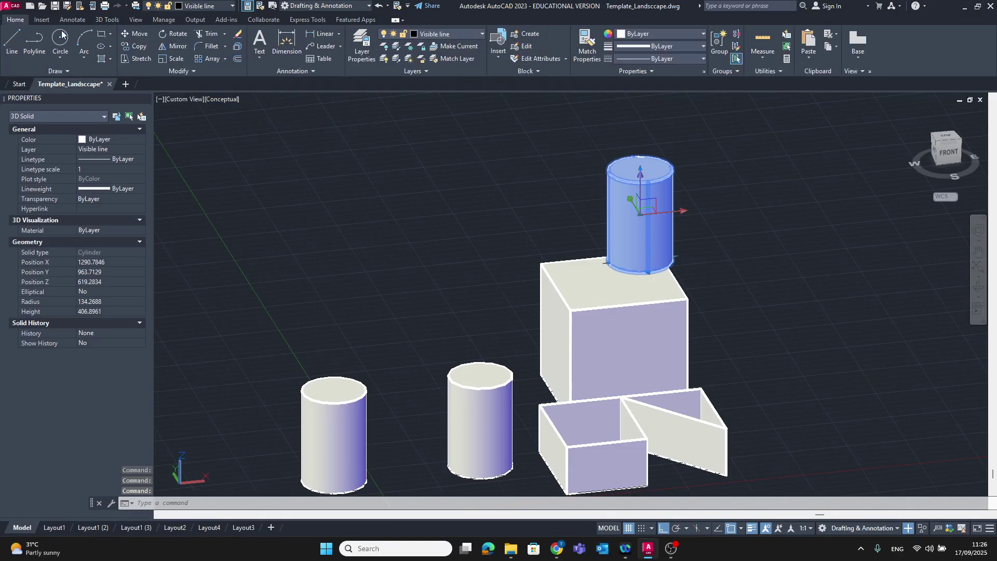
pyautogui.press('Escape')
pyautogui.click(135, 33)
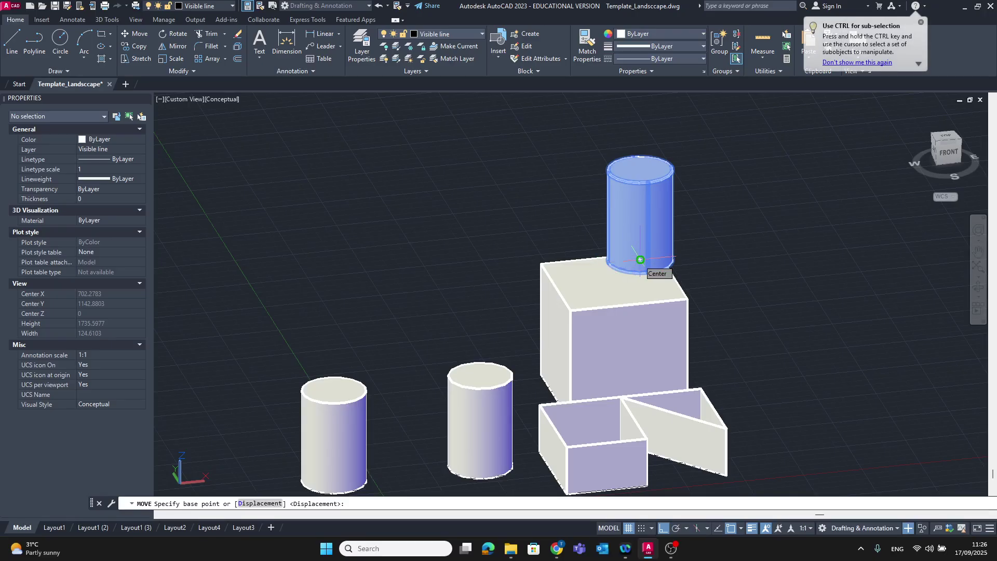
pyautogui.click(640, 260)
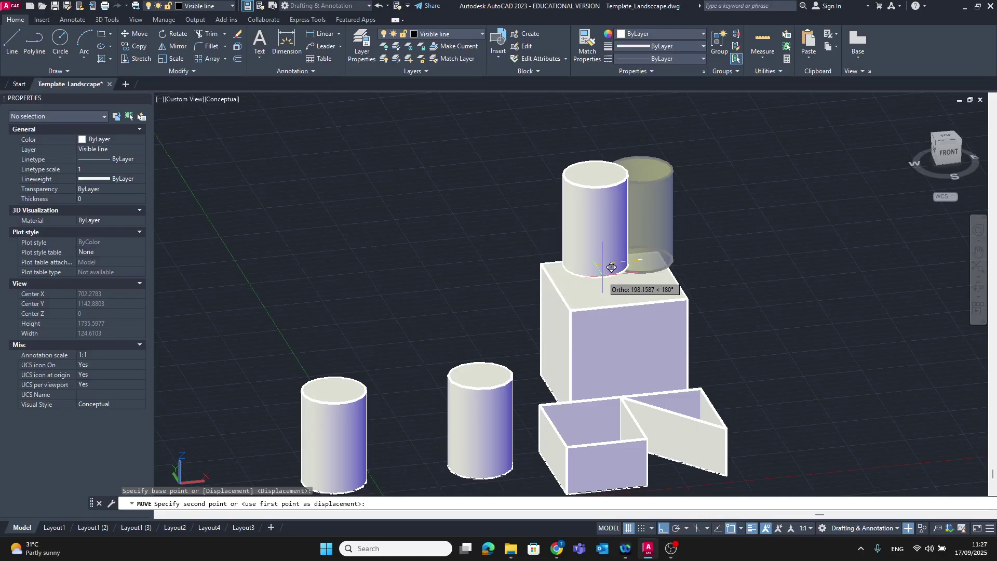
pyautogui.press('Escape')
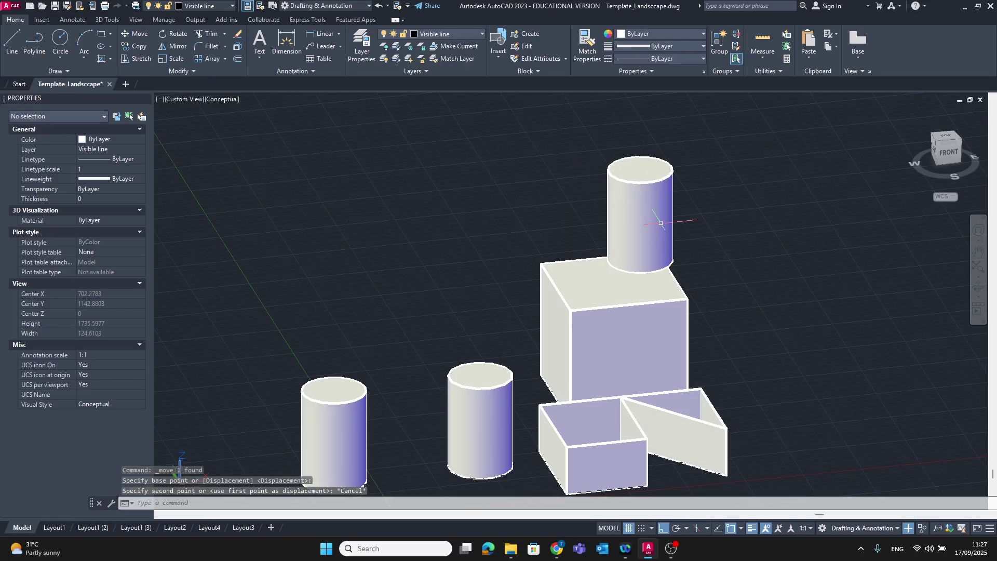
# Step: Turn on the Projection line layer, make it current and draw a diagonal line between opposite corners of the box's top face
pyautogui.click(12, 41)
pyautogui.click(446, 34)
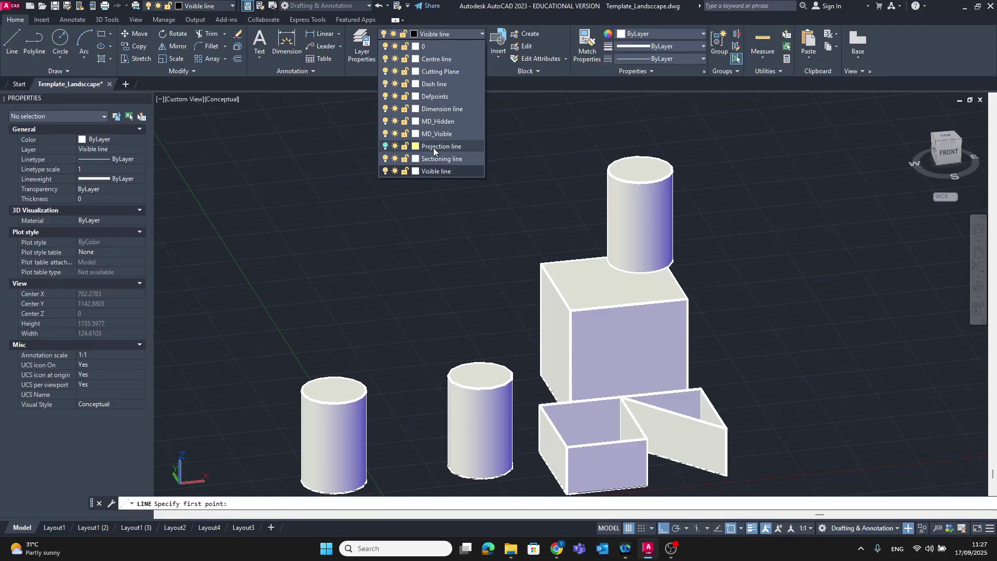
pyautogui.click(385, 147)
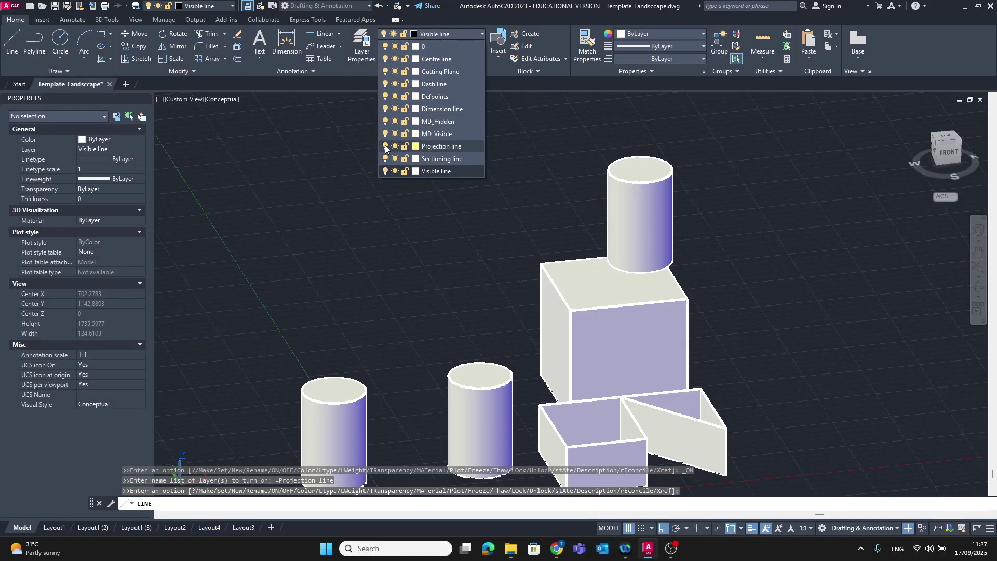
pyautogui.click(442, 147)
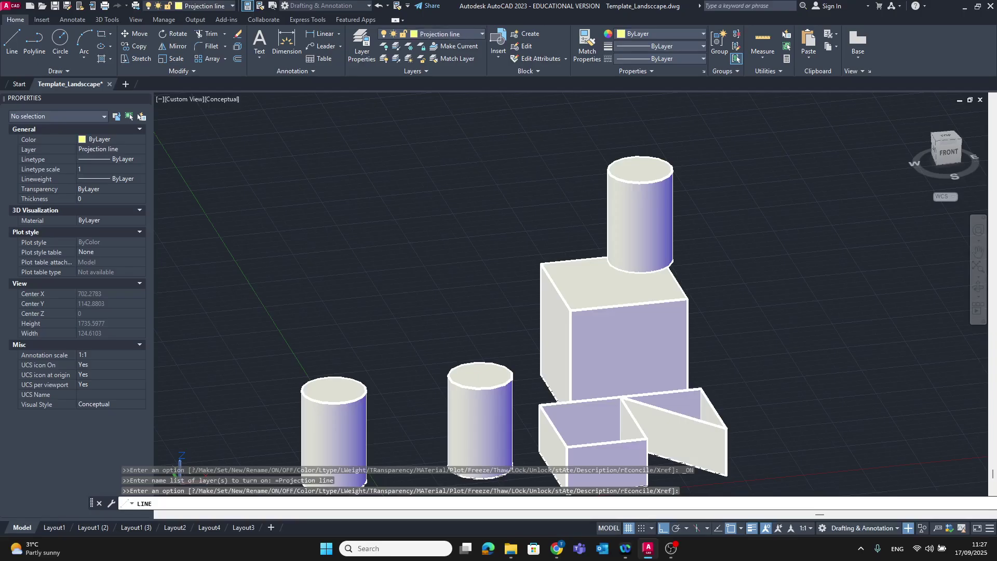
pyautogui.click(542, 265)
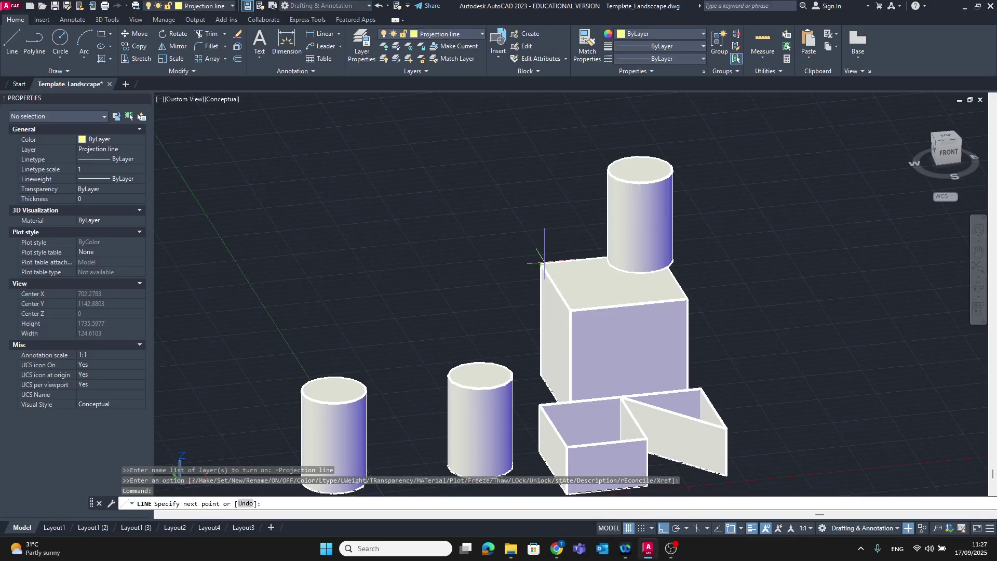
pyautogui.click(687, 300)
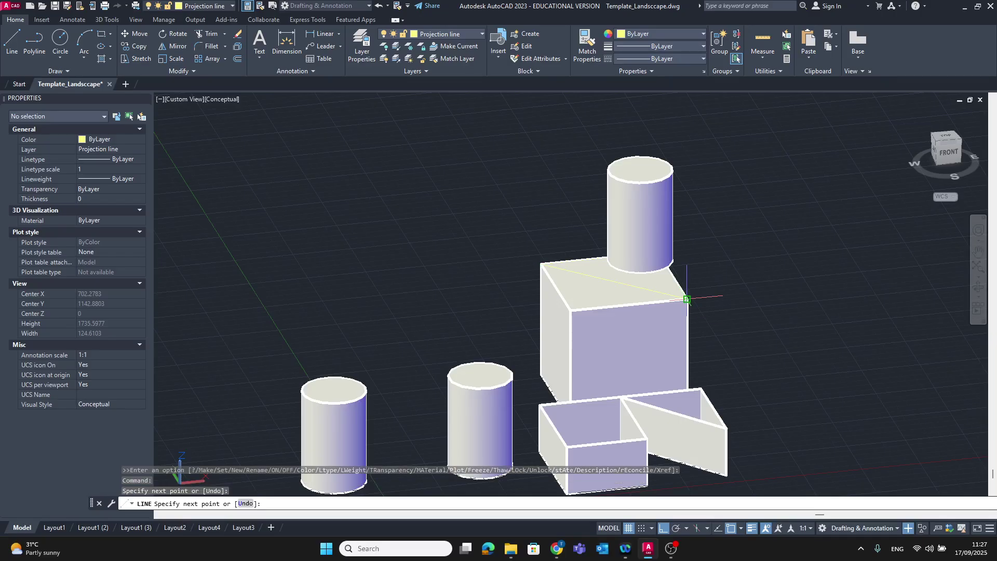
pyautogui.press('Escape')
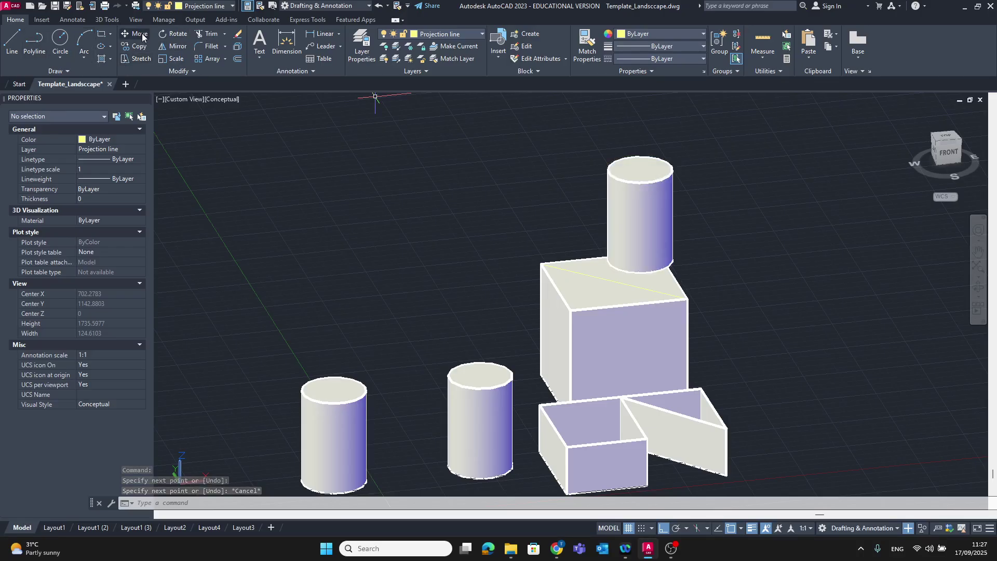
# Step: Move the raised cylinder from its bottom centre to the midpoint of the diagonal on the box's top face
pyautogui.click(632, 258)
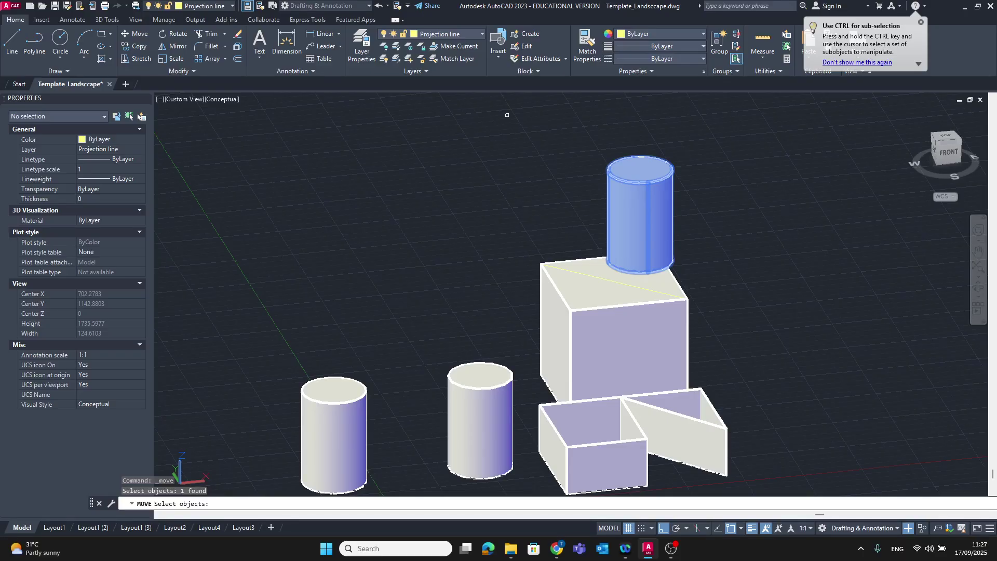
pyautogui.press('Return')
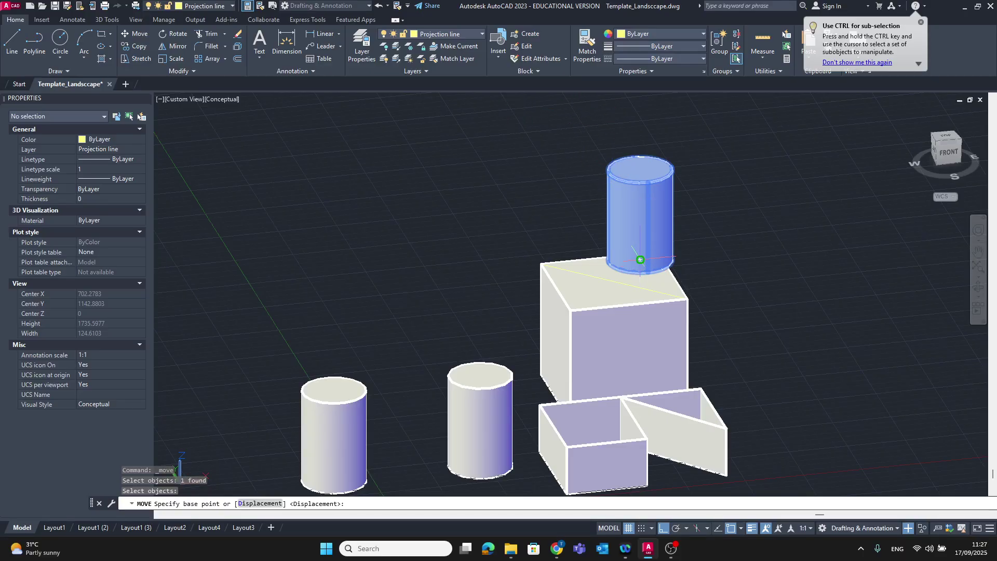
pyautogui.click(640, 259)
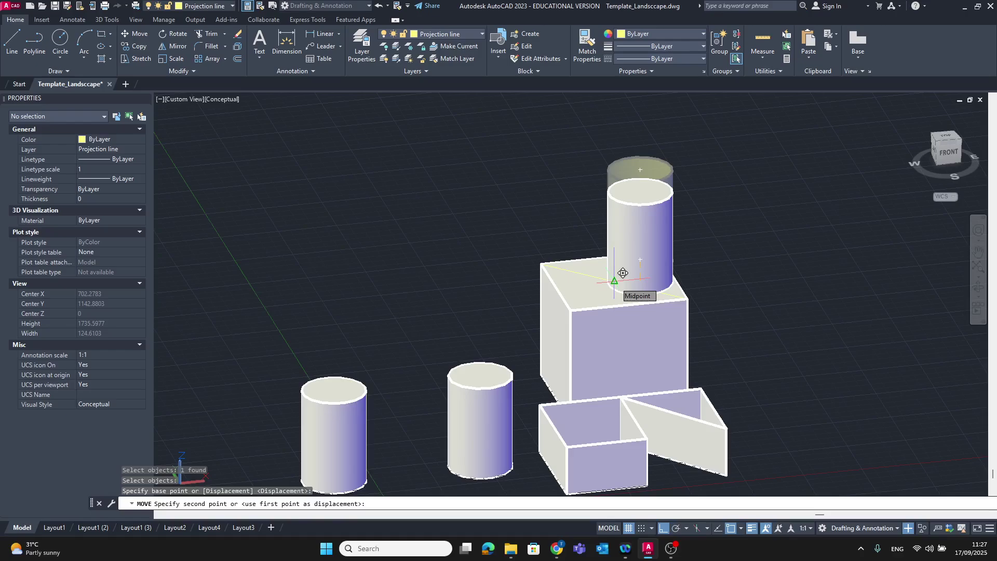
pyautogui.click(615, 281)
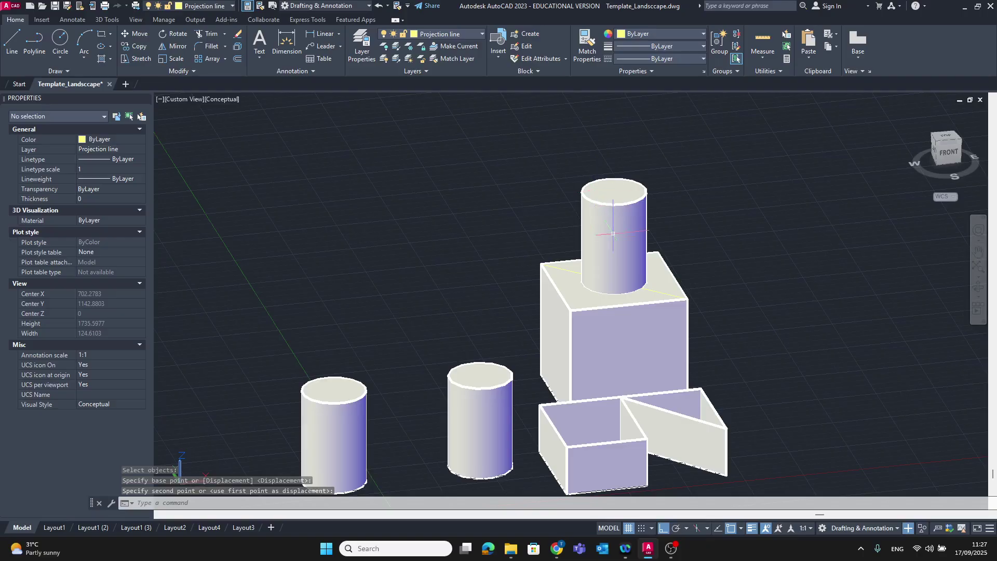
# Step: Review which object snap modes are enabled, without changing any of them
pyautogui.click(741, 531)
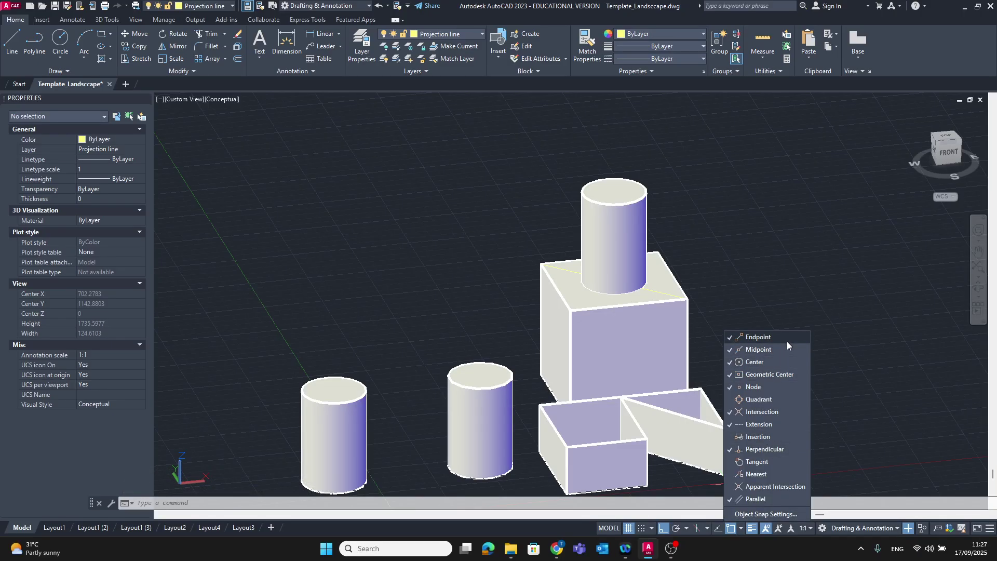
pyautogui.press('Escape')
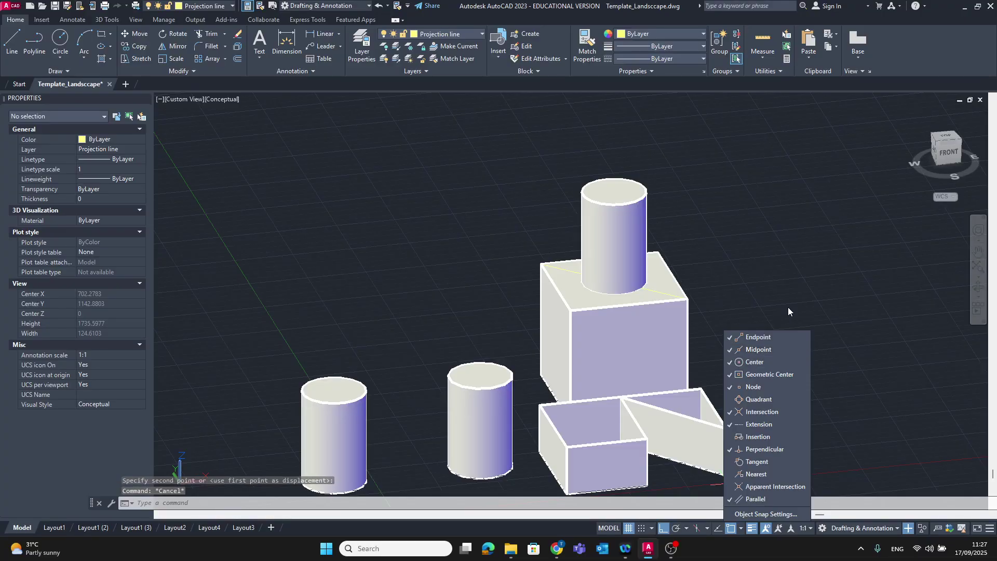
pyautogui.press('Escape')
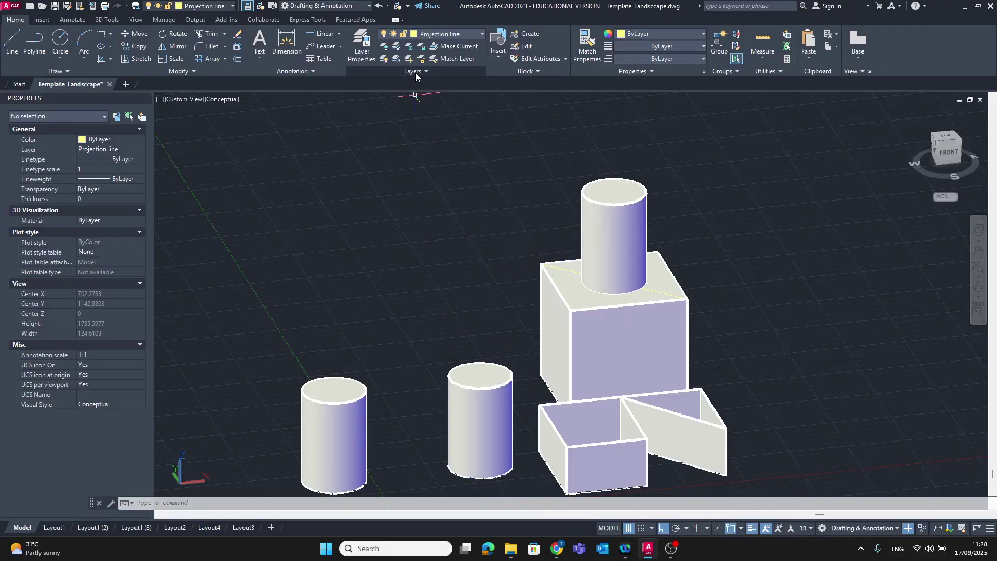
# Step: Rotate the cylinder beside the extruded walls by 90 degrees about the Y axis with the Rotate Gizmo
pyautogui.click(41, 19)
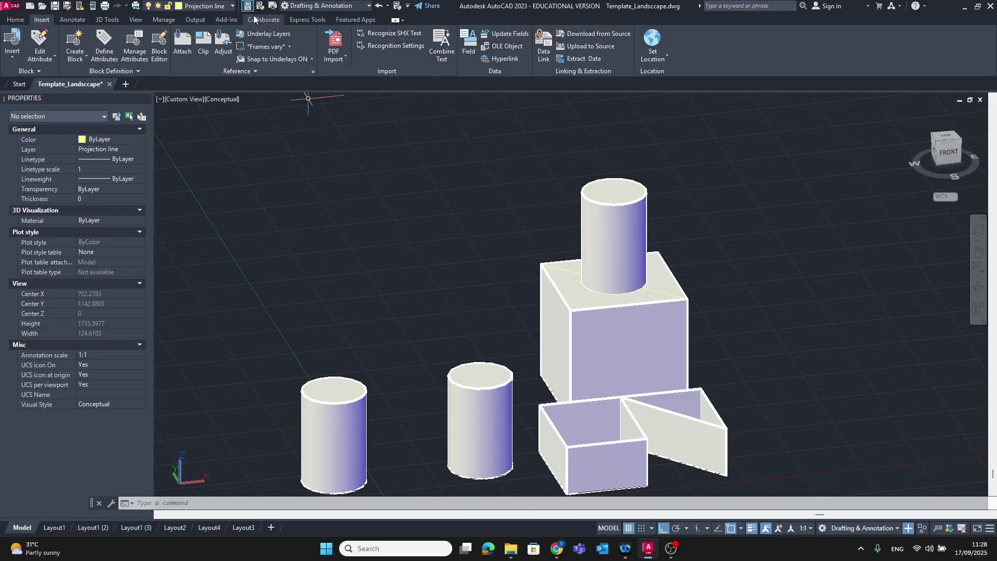
pyautogui.click(108, 19)
pyautogui.click(566, 61)
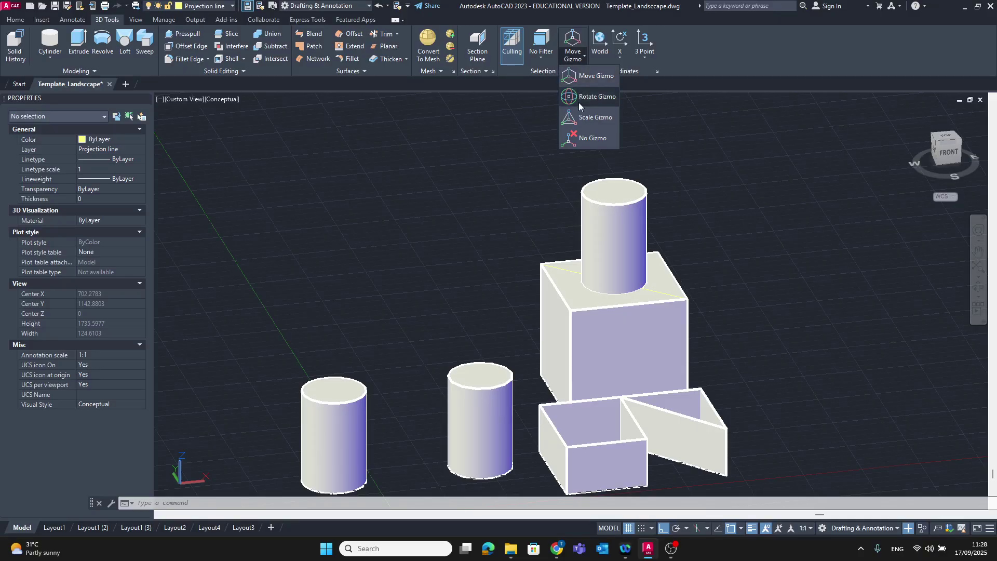
pyautogui.click(579, 102)
pyautogui.click(473, 428)
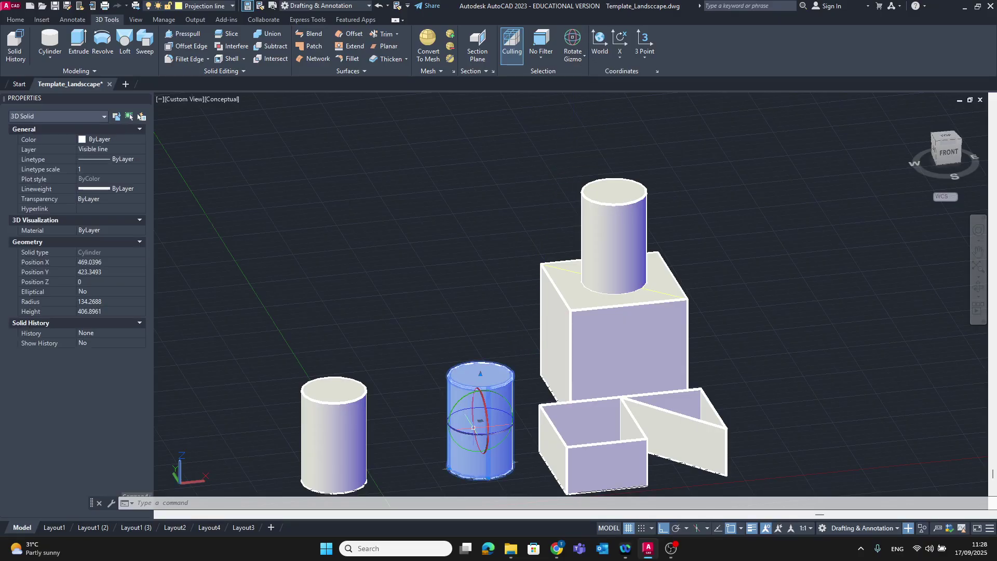
pyautogui.click(466, 394)
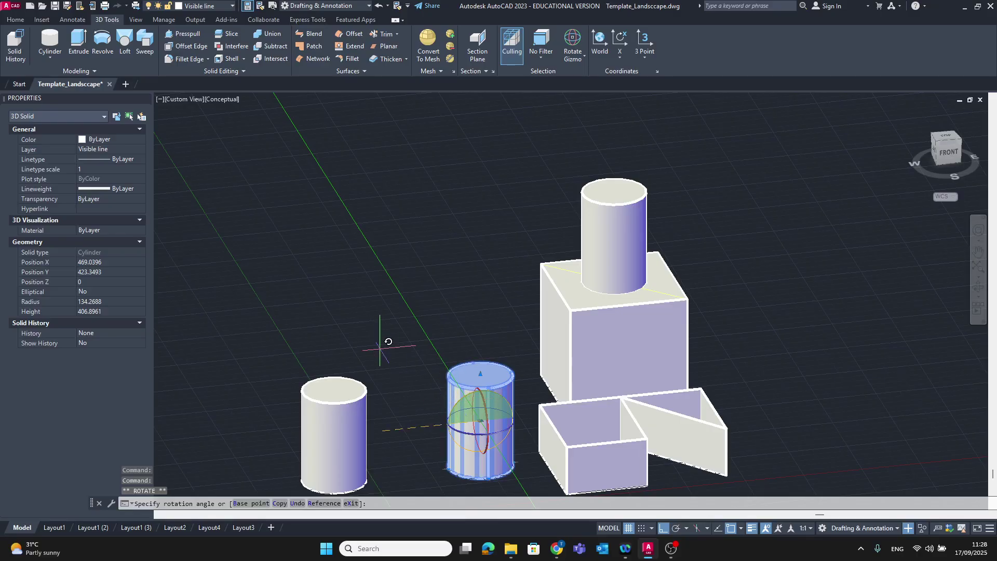
pyautogui.write('90')
pyautogui.press('Return')
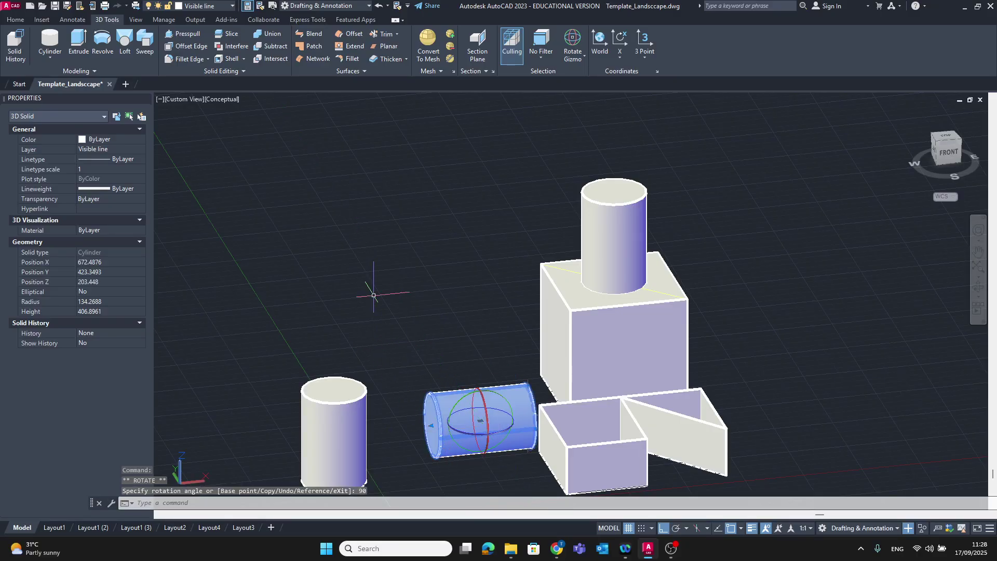
pyautogui.click(39, 20)
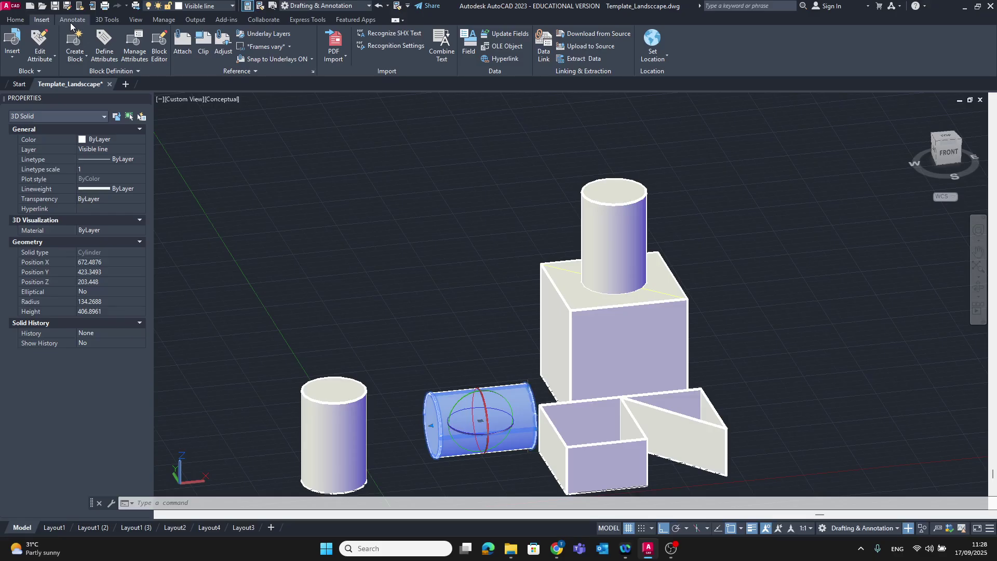
pyautogui.click(20, 19)
pyautogui.press('Escape')
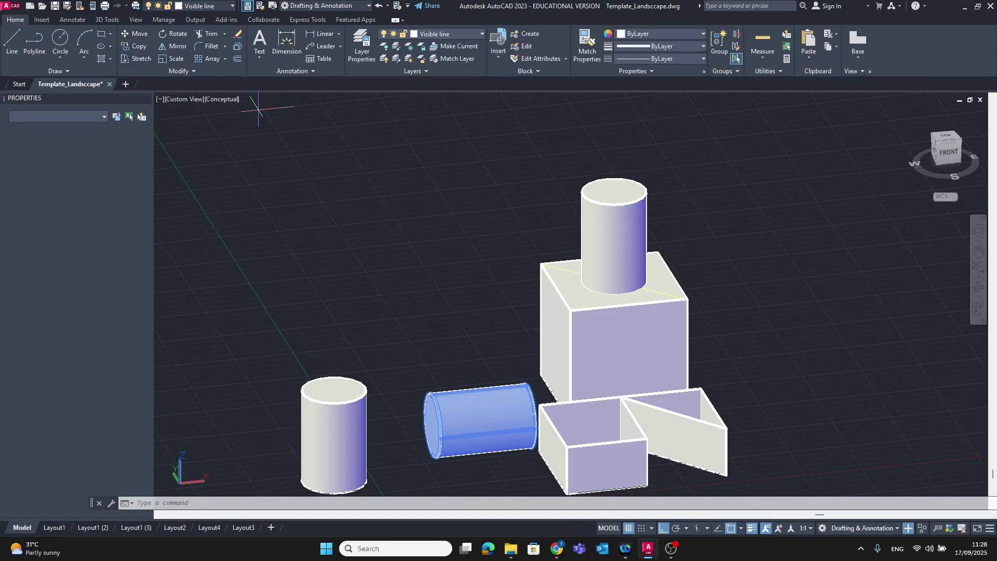
# Step: Try to move the rotated cylinder up to the front corner of the box's top face
pyautogui.click(497, 412)
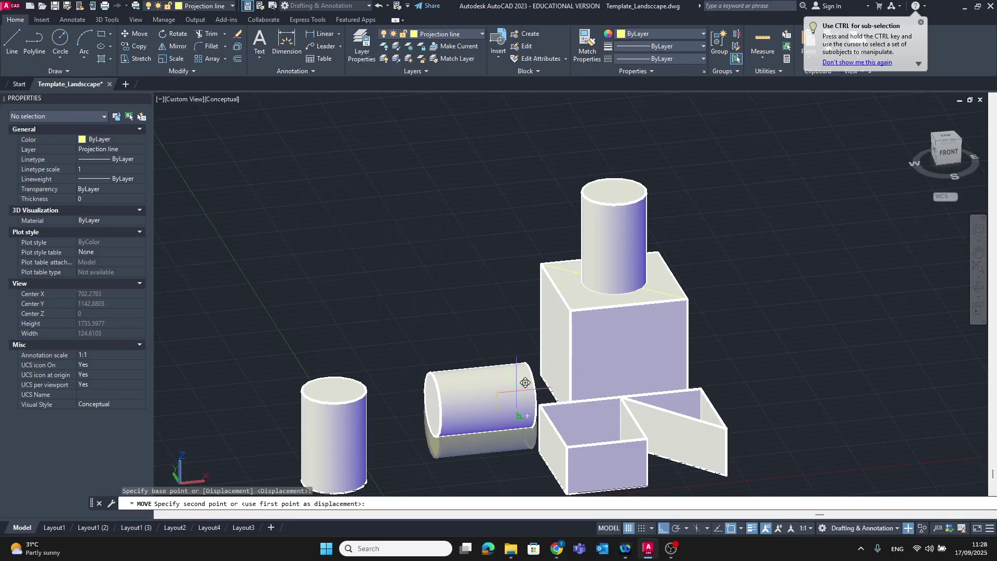
pyautogui.click(571, 307)
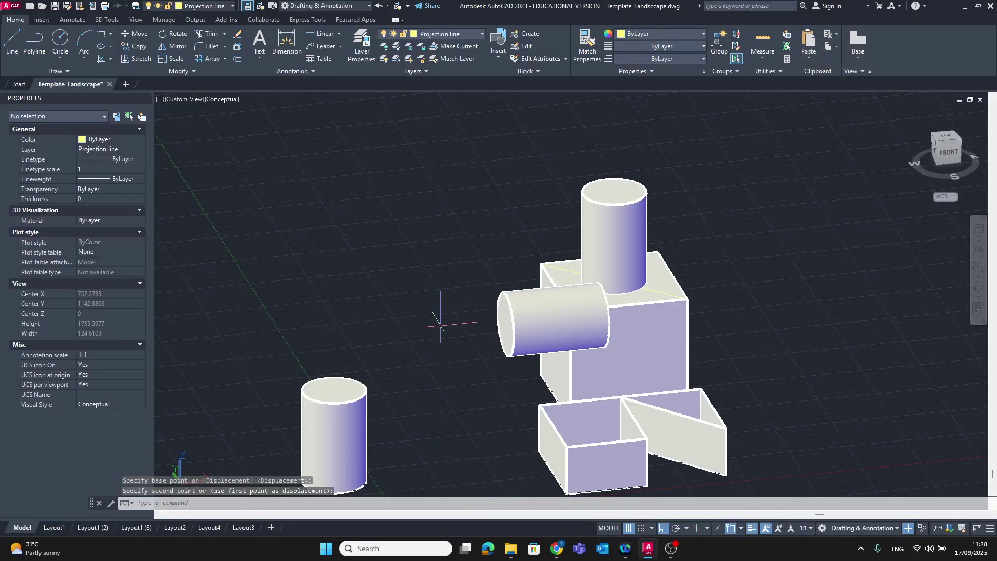
pyautogui.keyDown('shift'); pyautogui.moveTo(512, 345); pyautogui.dragTo(623, 383, button='middle'); pyautogui.keyUp('shift')
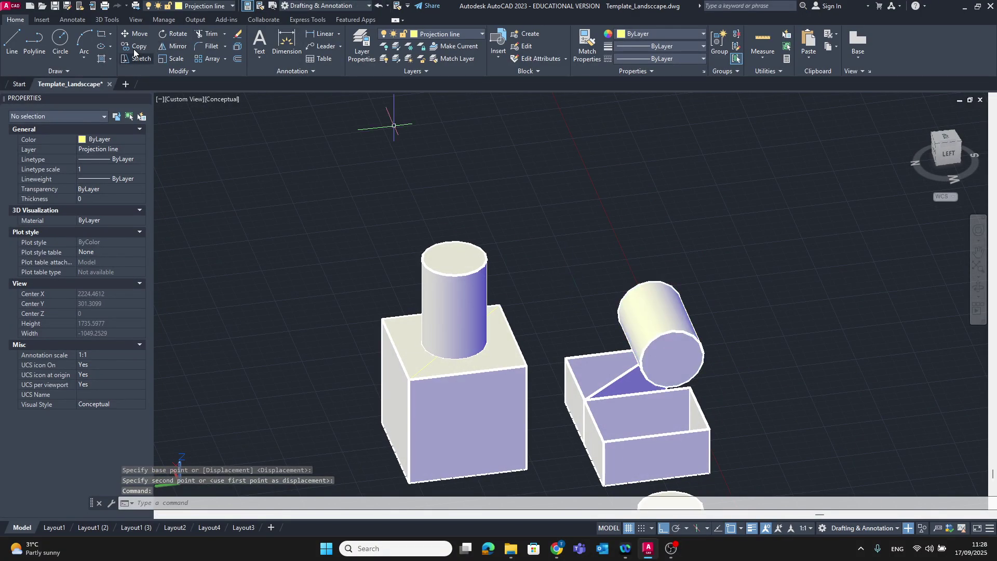
# Step: With Ortho off, move the rotated cylinder from its end-face centre to the base centre of the upright cylinder on the box
pyautogui.click(135, 31)
pyautogui.click(680, 364)
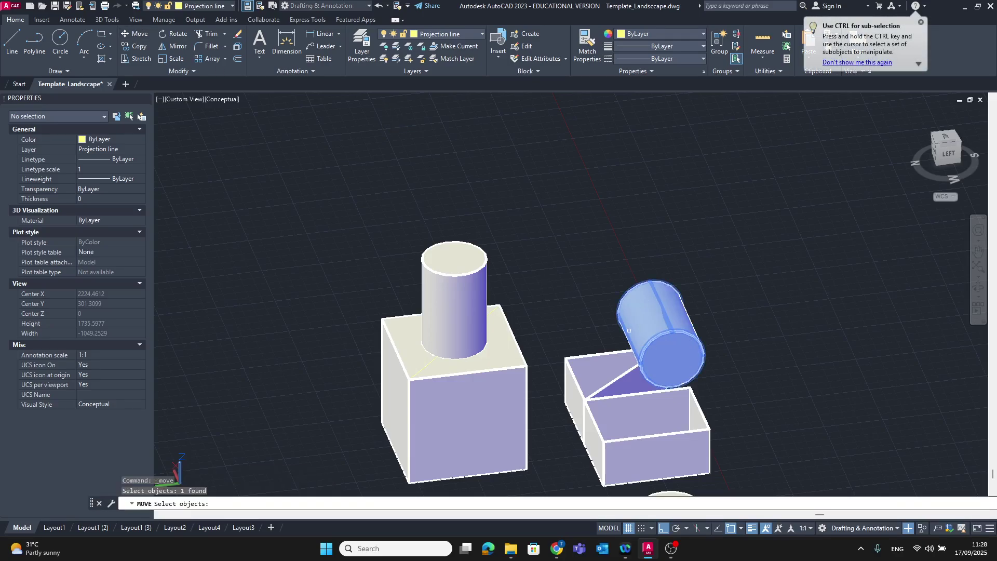
pyautogui.keyDown('shift'); pyautogui.moveTo(629, 330); pyautogui.dragTo(645, 276, button='middle'); pyautogui.keyUp('shift')
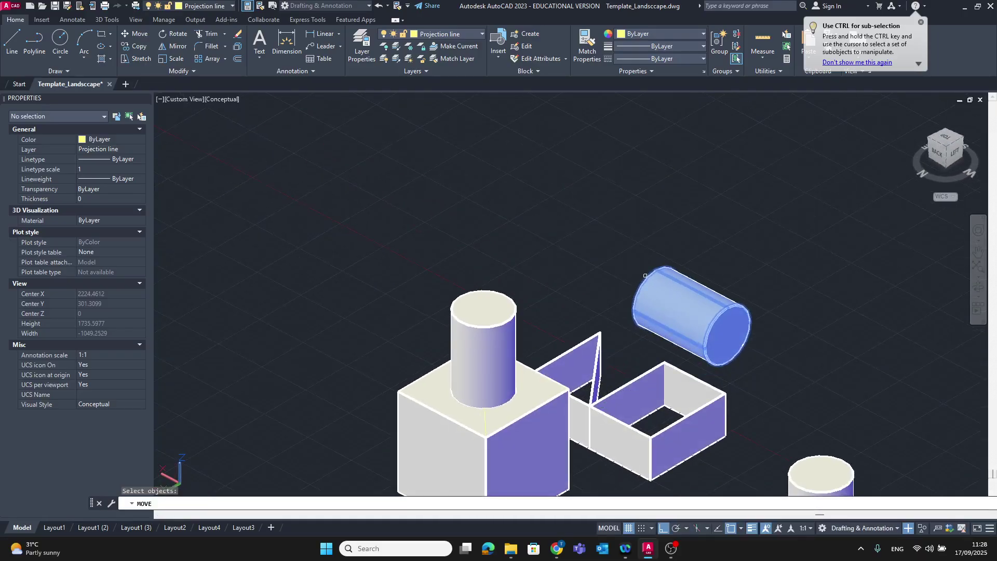
pyautogui.press('Return')
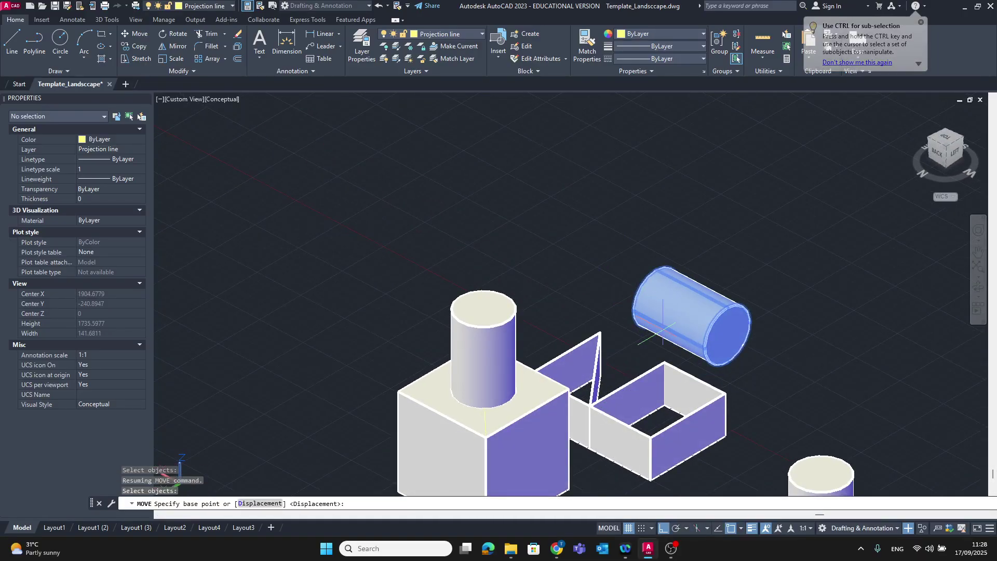
pyautogui.click(656, 297)
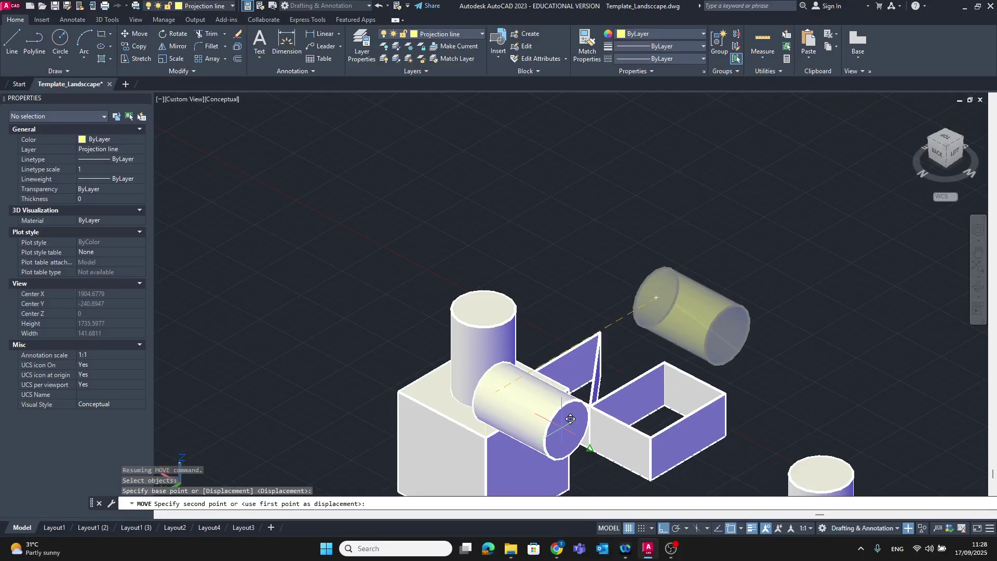
pyautogui.moveTo(559, 454); pyautogui.dragTo(575, 354, button='middle')
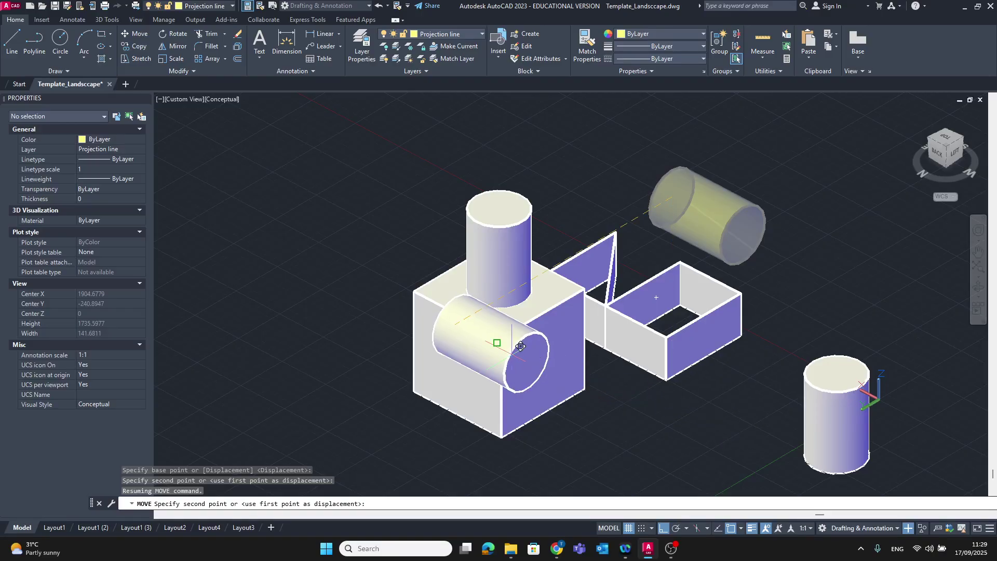
pyautogui.click(663, 528)
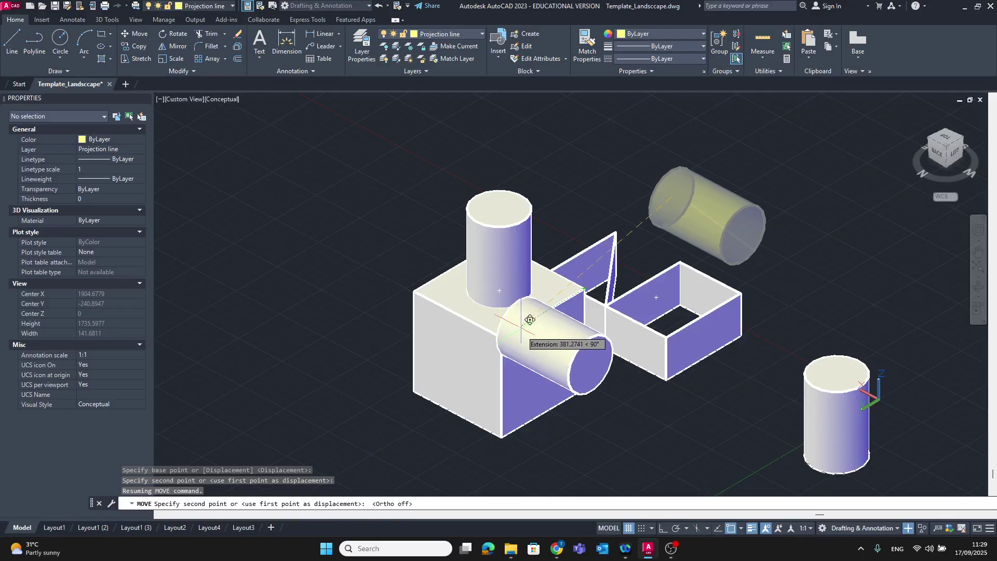
pyautogui.click(501, 295)
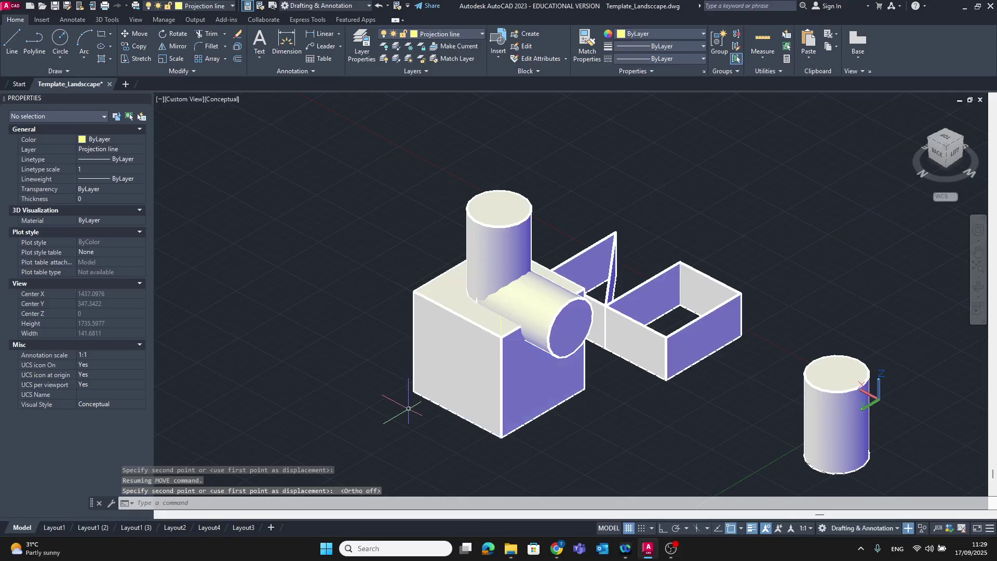
pyautogui.moveTo(405, 402)
pyautogui.keyDown('shift'); pyautogui.mouseDown(button='middle')
pyautogui.moveTo(447, 396)
pyautogui.moveTo(498, 356)
pyautogui.moveTo(423, 356)
pyautogui.moveTo(358, 382)
pyautogui.mouseUp(button='middle'); pyautogui.keyUp('shift')
pyautogui.keyDown('shift'); pyautogui.moveTo(720, 283); pyautogui.dragTo(616, 311, button='middle'); pyautogui.keyUp('shift')
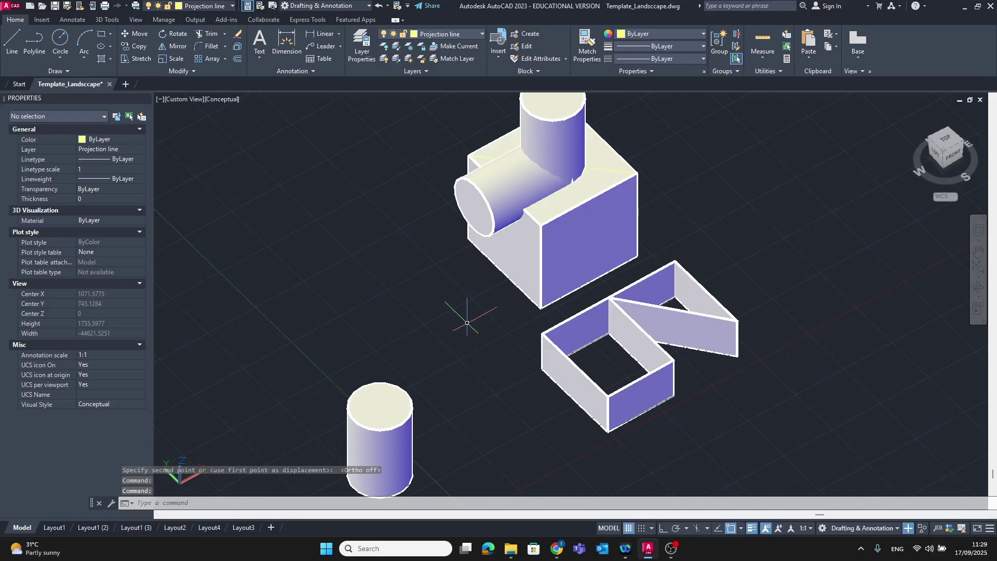
pyautogui.moveTo(456, 332)
pyautogui.keyDown('shift'); pyautogui.mouseDown(button='middle')
pyautogui.moveTo(510, 372)
pyautogui.moveTo(567, 358)
pyautogui.moveTo(626, 312)
pyautogui.mouseUp(button='middle'); pyautogui.keyUp('shift')
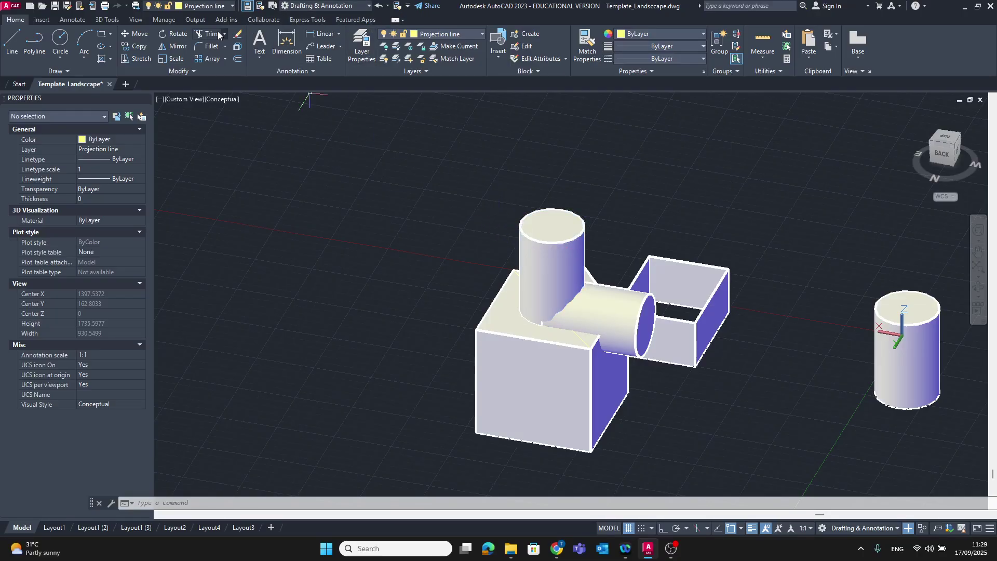
pyautogui.click(107, 20)
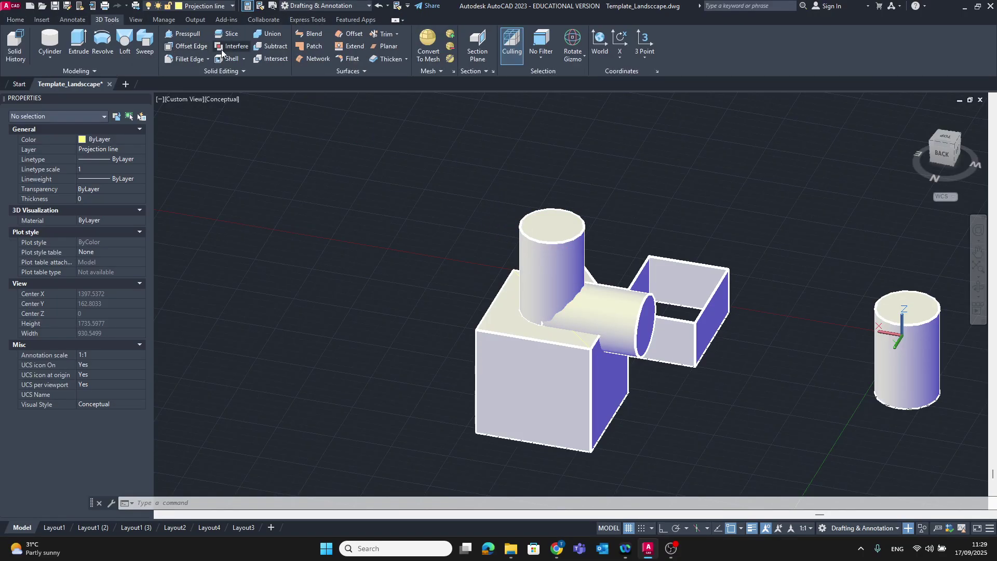
pyautogui.click(270, 35)
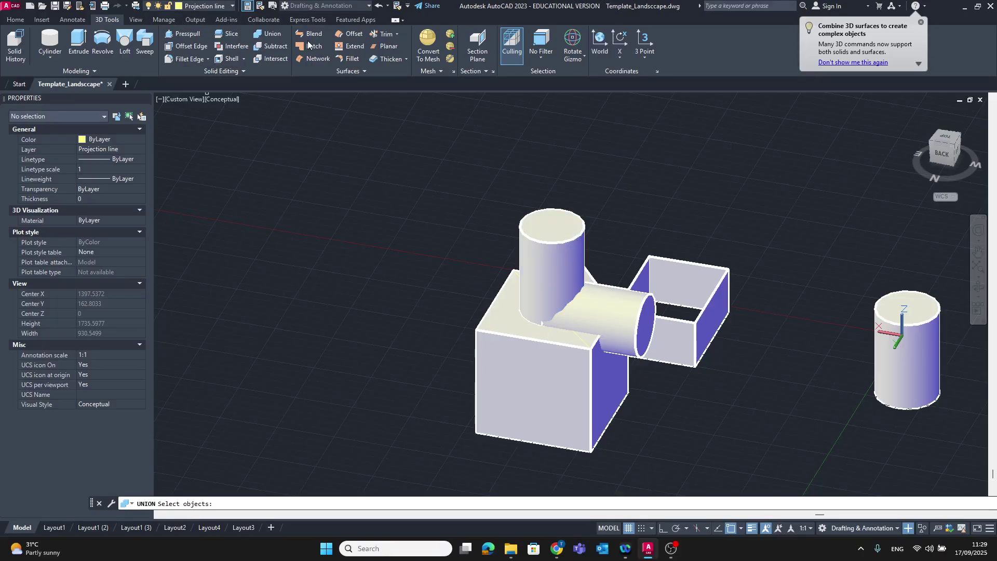
pyautogui.click(270, 35)
pyautogui.click(563, 262)
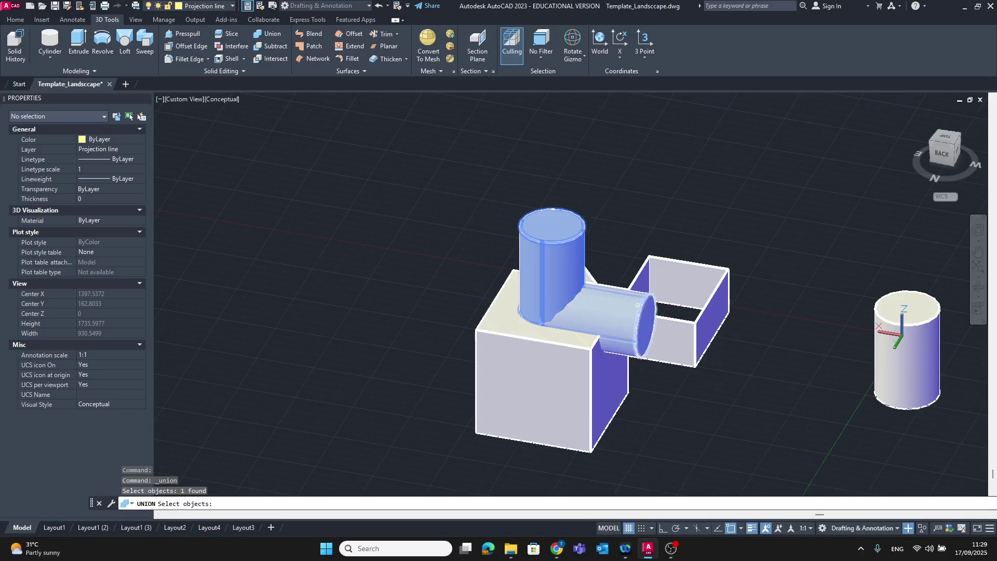
pyautogui.click(637, 306)
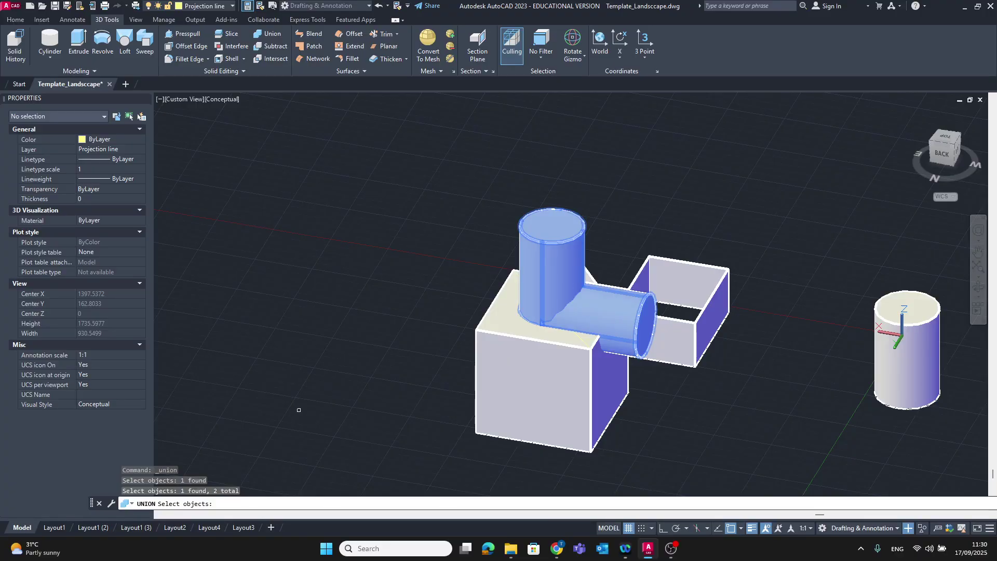
pyautogui.click(339, 410)
pyautogui.press('Escape')
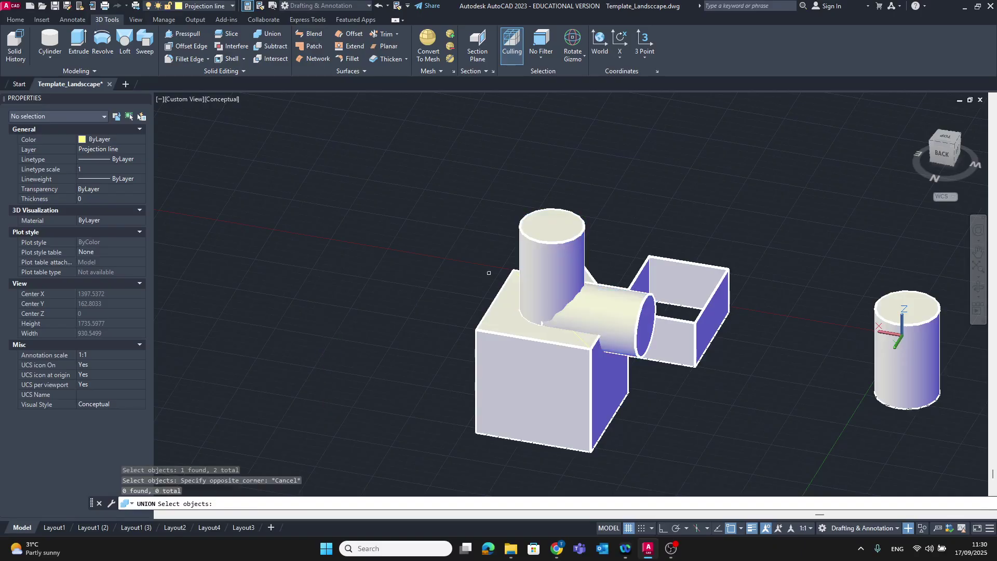
# Step: Join the horizontal cylinder and the upright cylinder on the box into one solid with Union
pyautogui.click(269, 33)
pyautogui.click(625, 329)
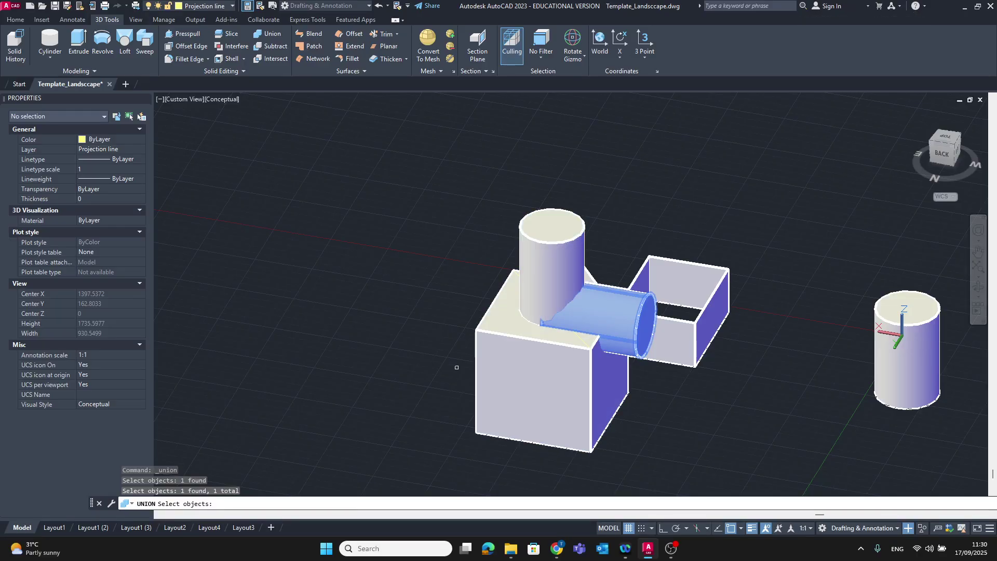
pyautogui.click(550, 284)
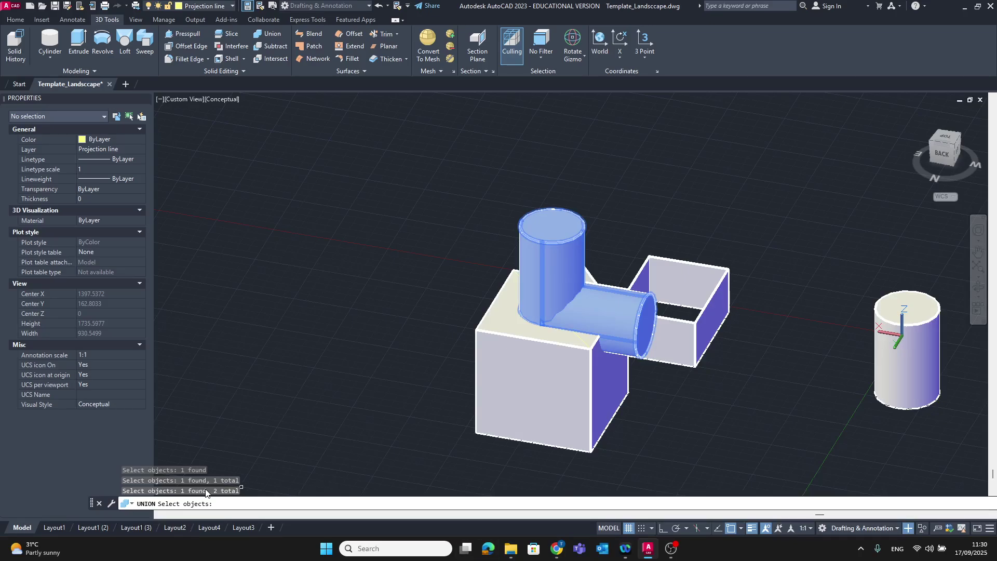
pyautogui.press('Return')
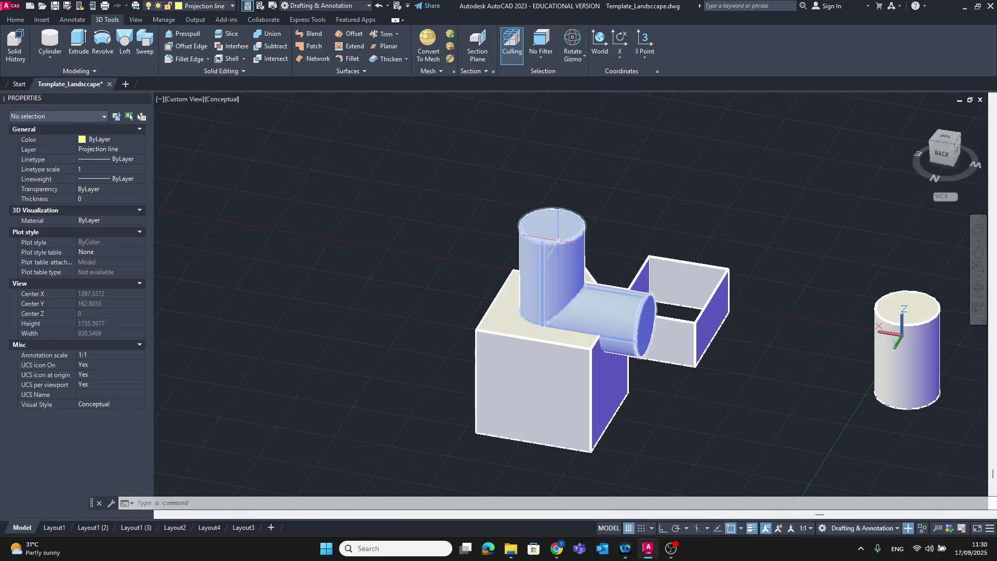
pyautogui.moveTo(559, 239)
# Step: Subtract the joined cylinders from the box and inspect the resulting cut from another side
pyautogui.click(281, 49)
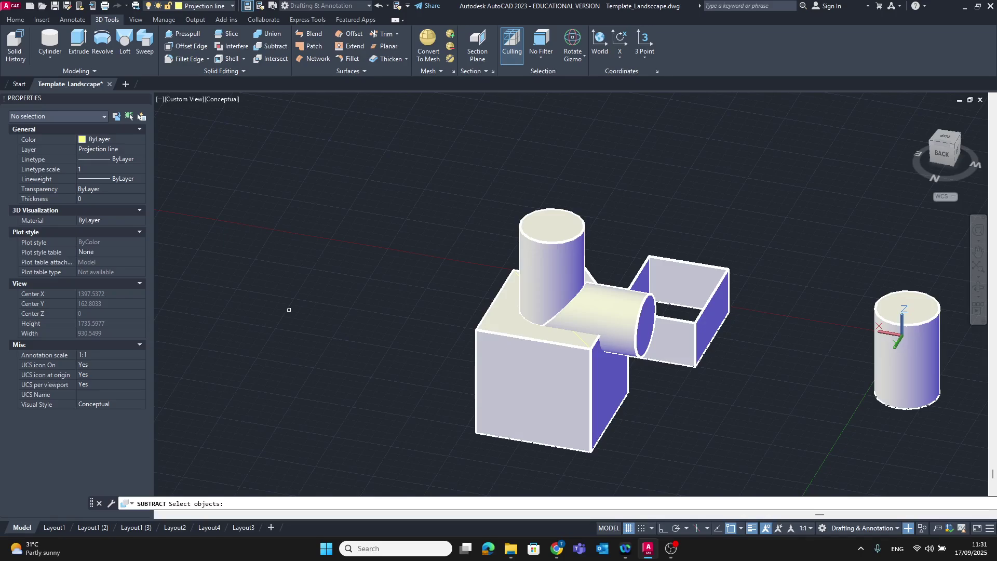
pyautogui.click(543, 373)
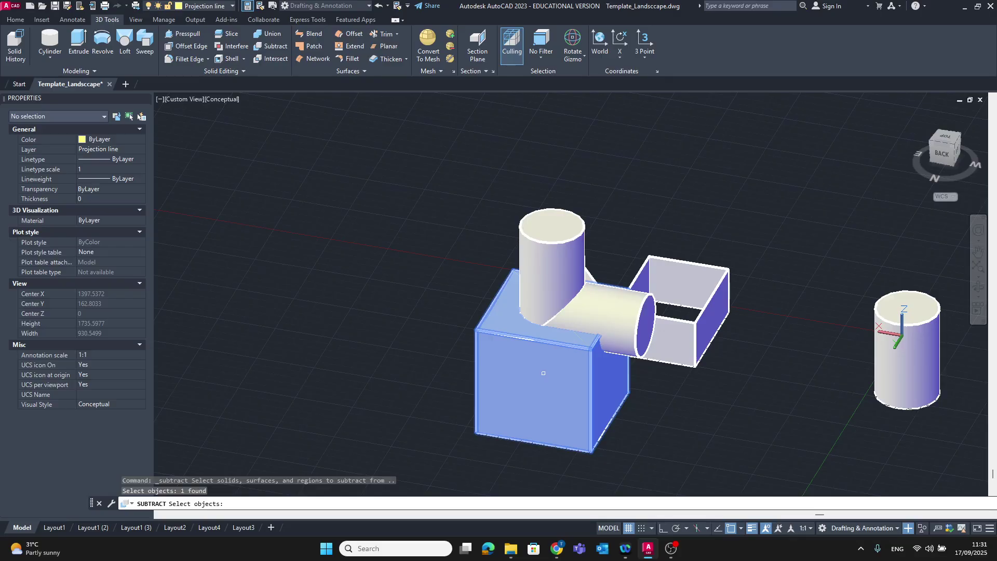
pyautogui.press('Return')
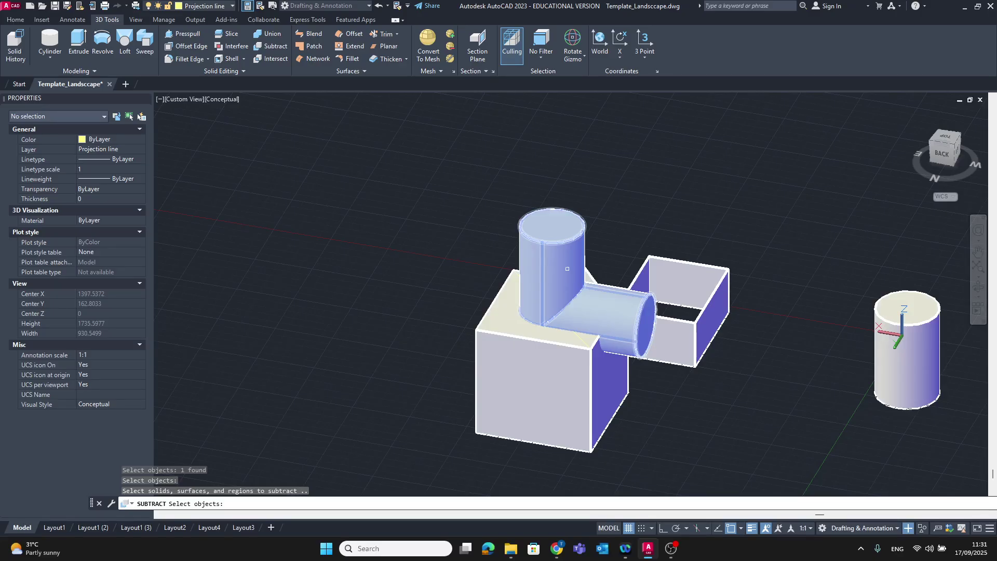
pyautogui.click(562, 253)
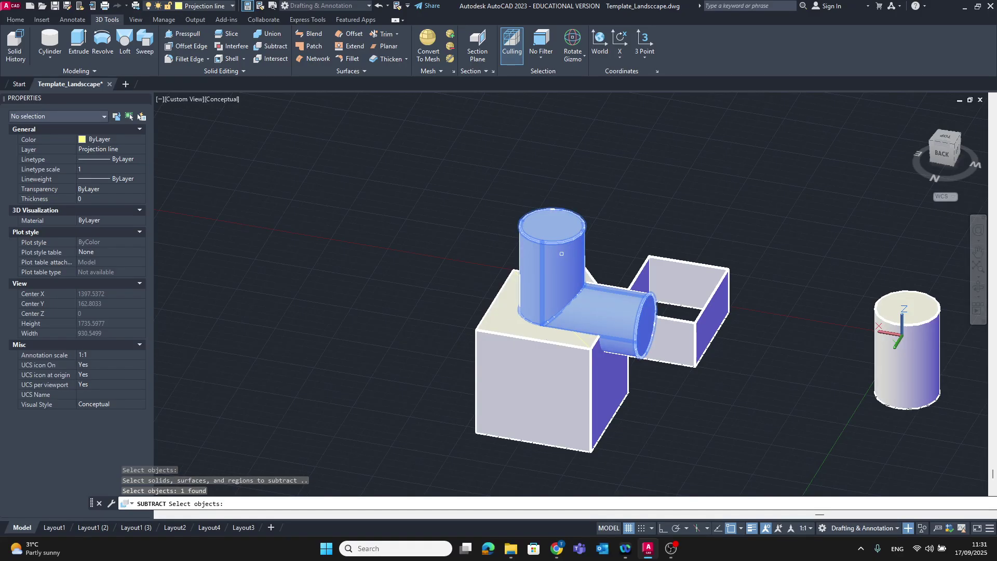
pyautogui.press('Return')
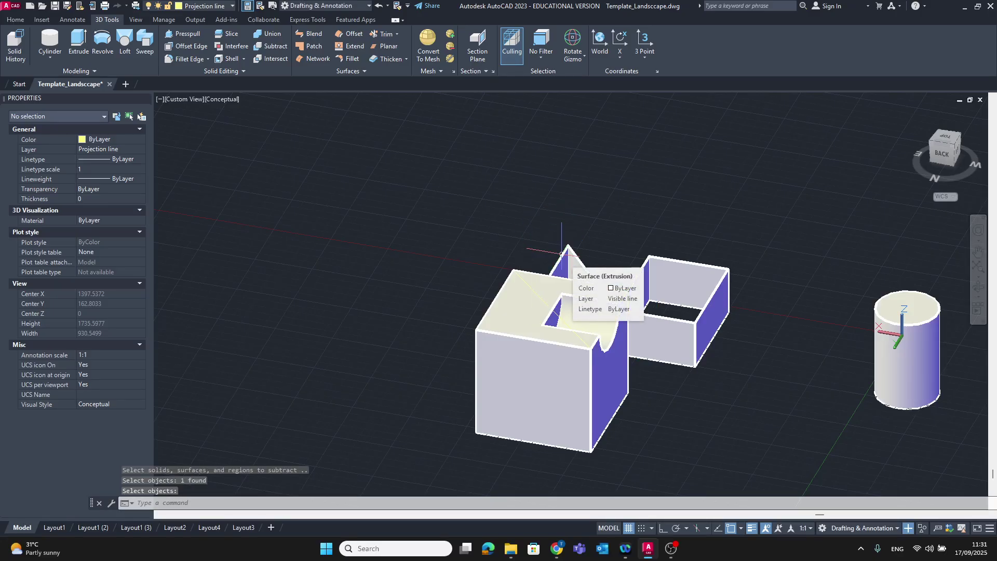
pyautogui.keyDown('shift'); pyautogui.moveTo(697, 447); pyautogui.dragTo(565, 432, button='middle'); pyautogui.keyUp('shift')
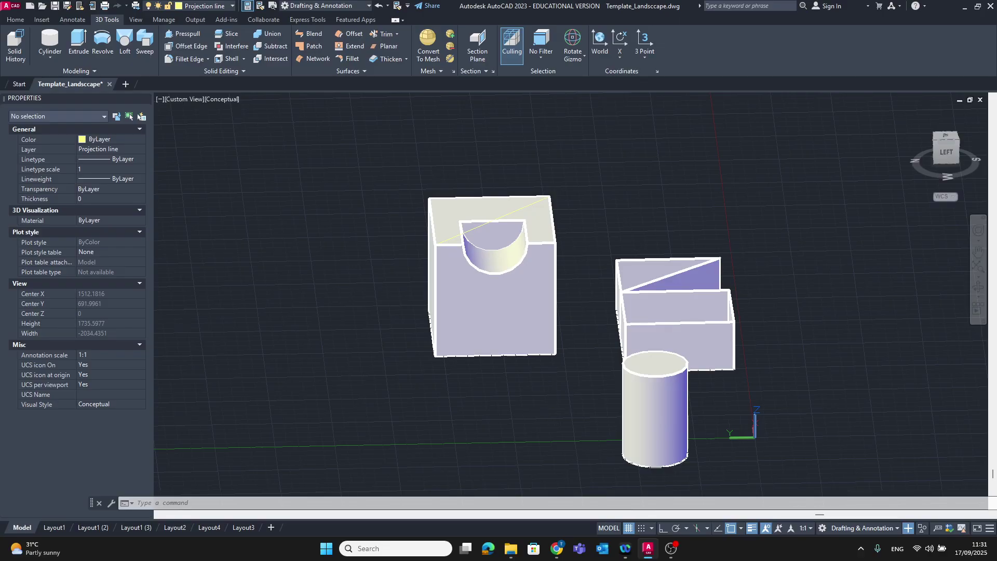
# Step: Undo the subtraction from the box and the union of the two cylinders
pyautogui.hotkey('ctrl', 'z')
pyautogui.hotkey('ctrl', 'z')
pyautogui.hotkey('ctrl', 'z')
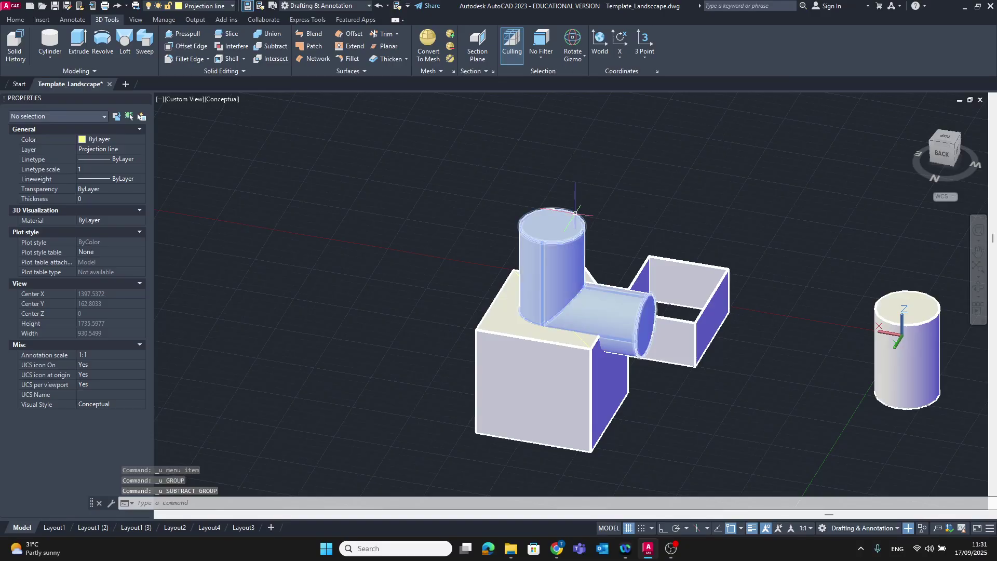
pyautogui.hotkey('ctrl', 'z')
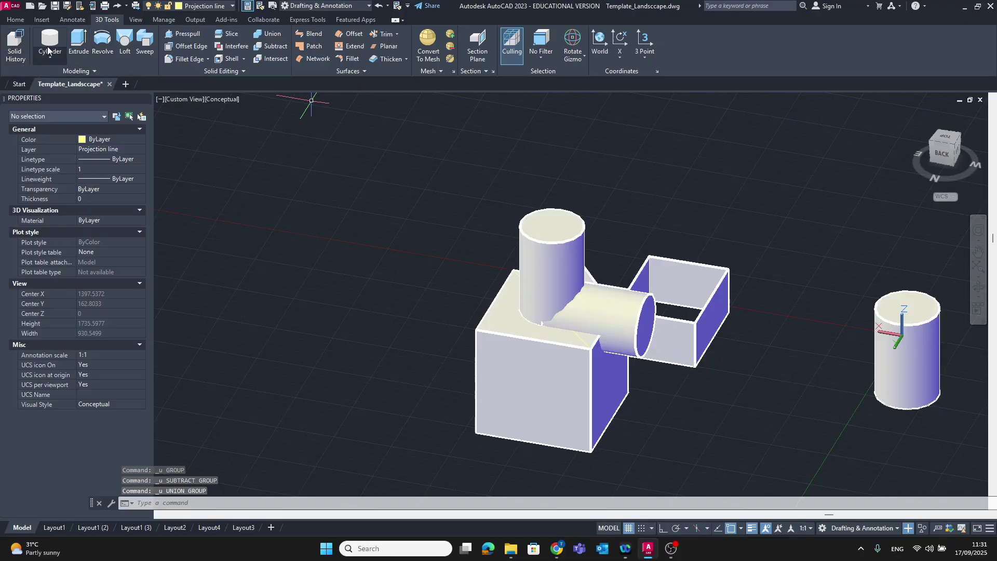
pyautogui.click(42, 19)
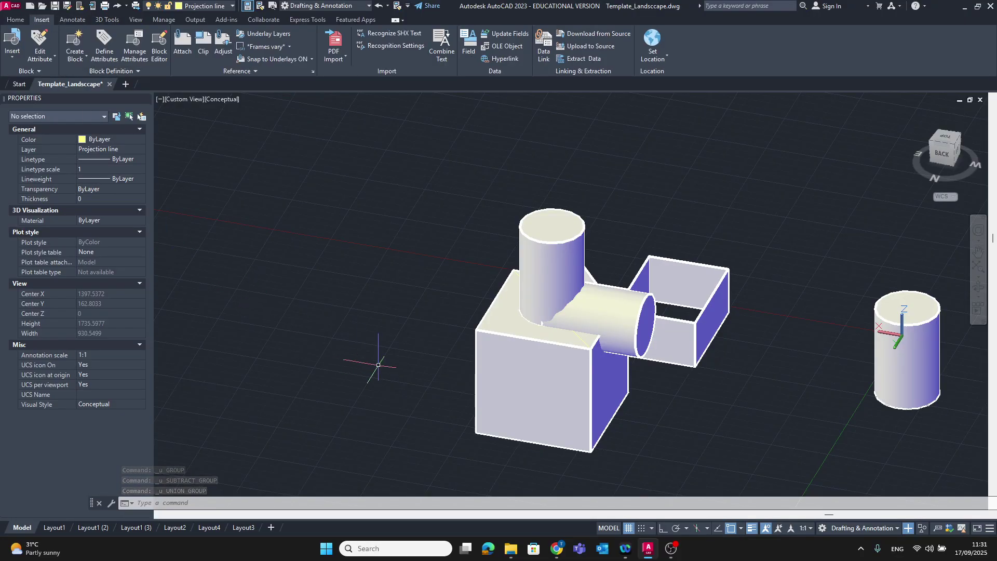
pyautogui.moveTo(378, 356); pyautogui.dragTo(325, 339, button='middle')
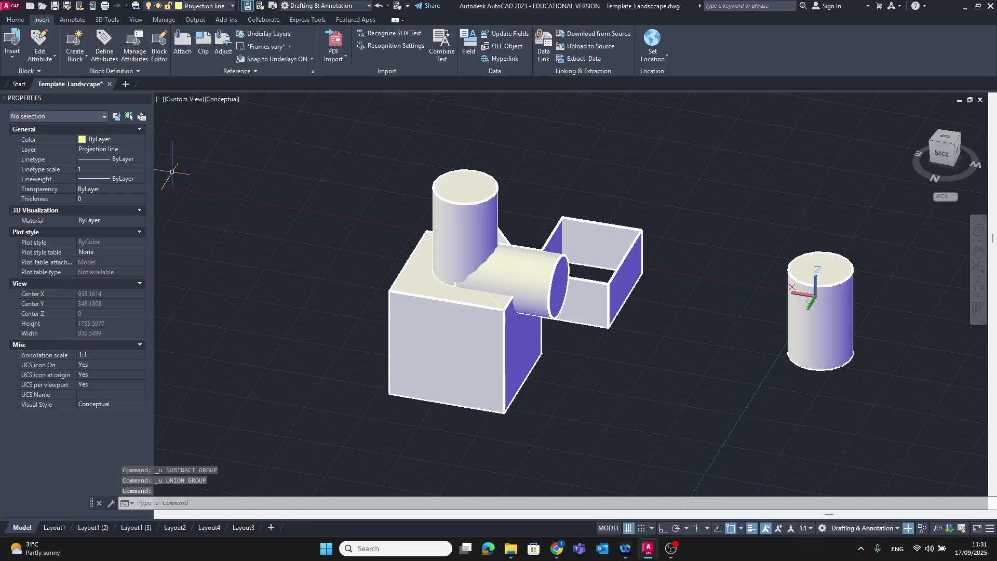
pyautogui.click(15, 20)
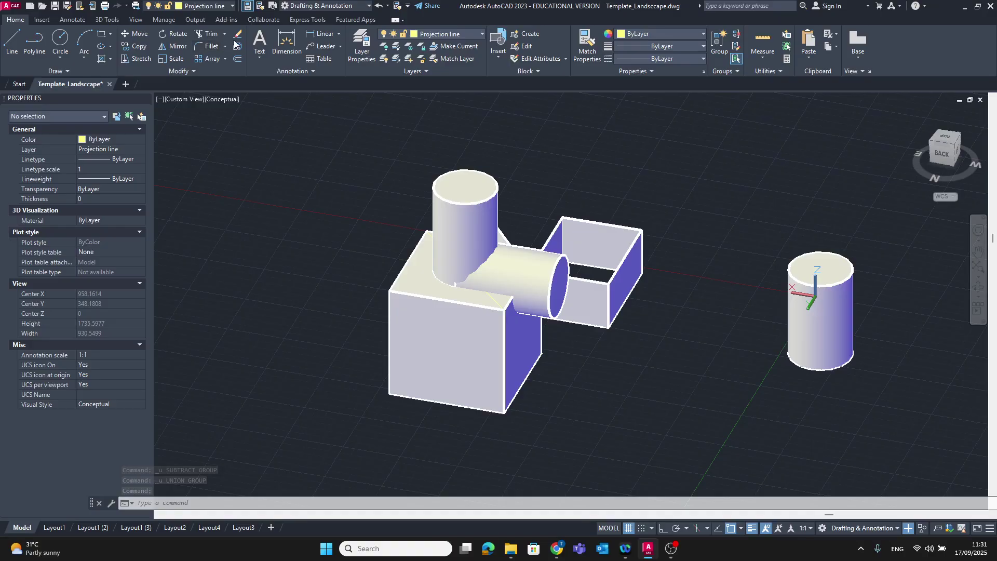
pyautogui.click(837, 336)
pyautogui.press('Escape')
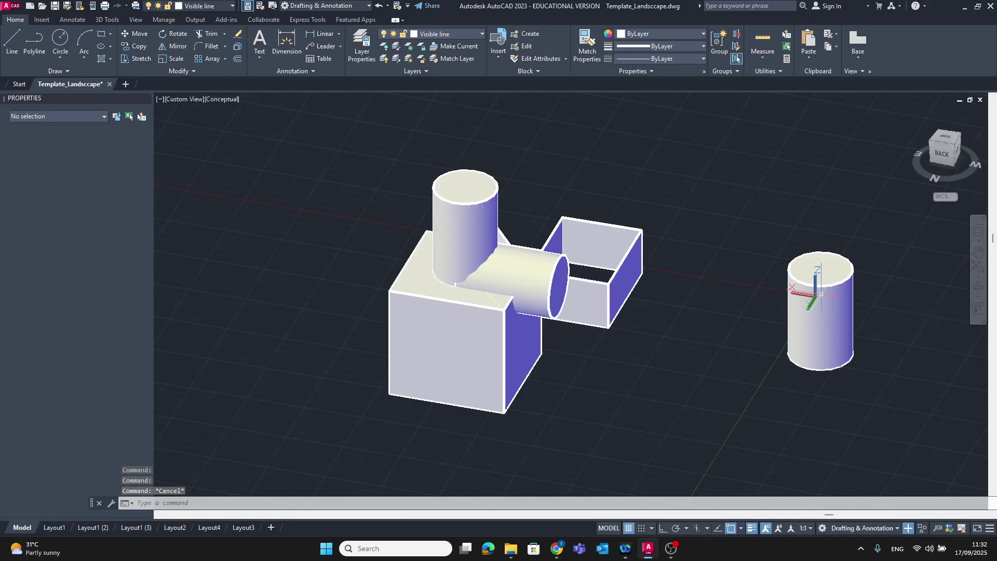
# Step: Create a cylinder with a radius of about 245 and a height of about 293 in the free space near the standalone upright cylinder
pyautogui.click(42, 19)
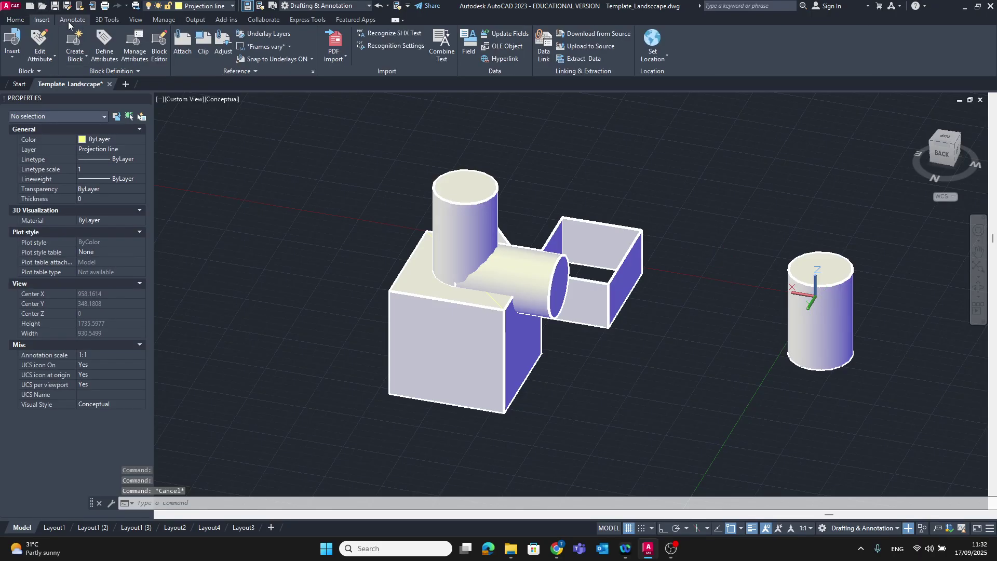
pyautogui.click(72, 20)
pyautogui.click(100, 20)
pyautogui.click(52, 56)
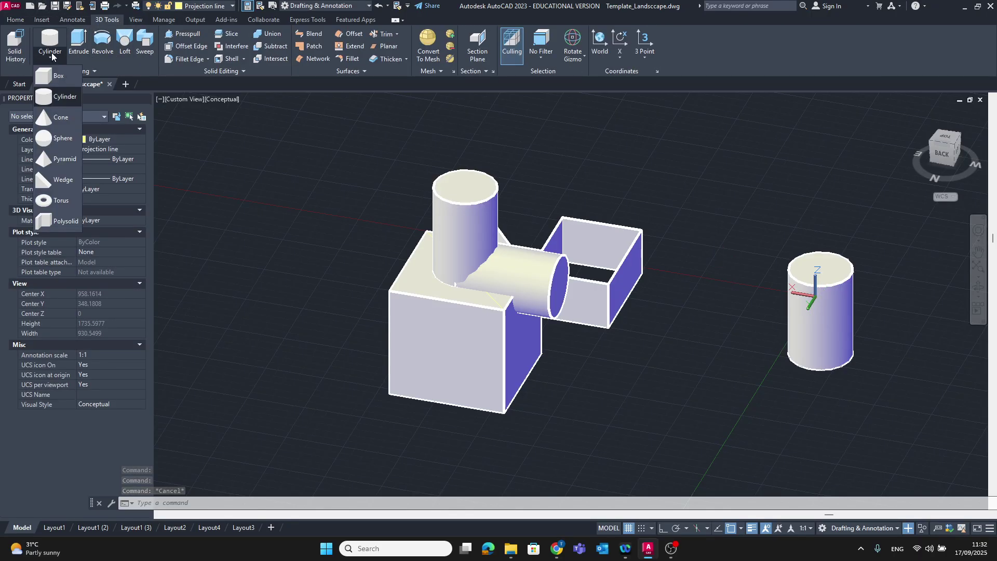
pyautogui.click(51, 101)
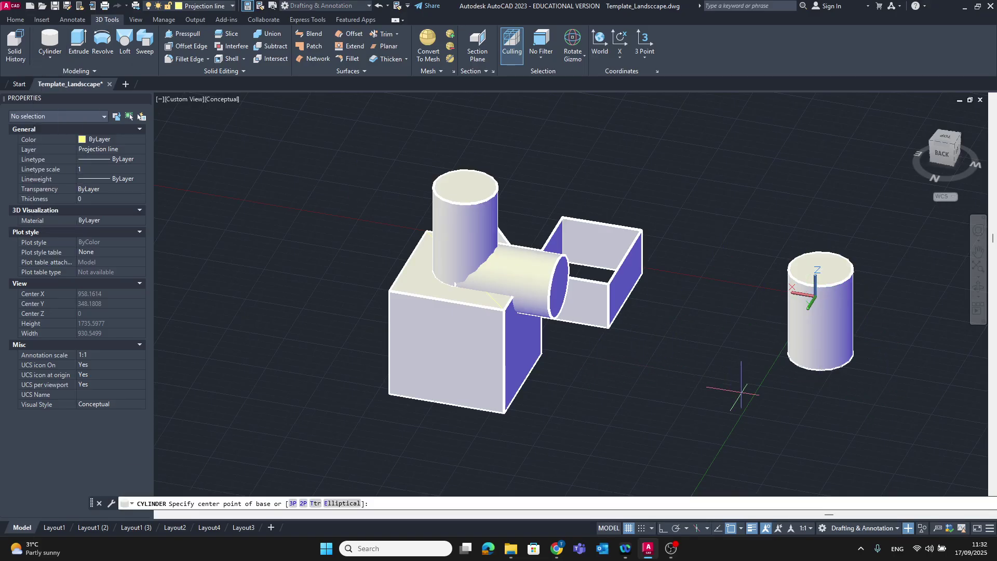
pyautogui.click(725, 428)
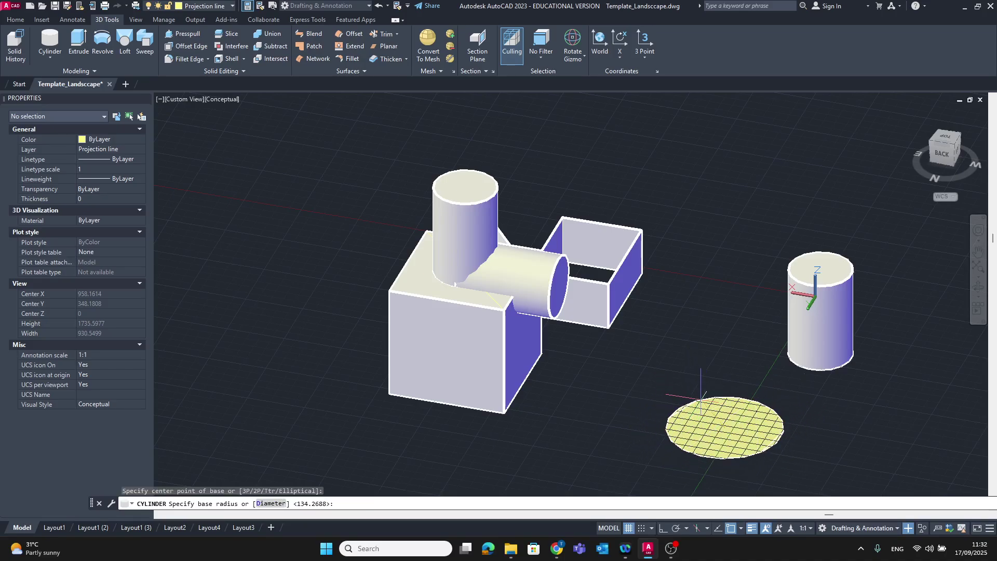
pyautogui.click(685, 413)
pyautogui.click(758, 374)
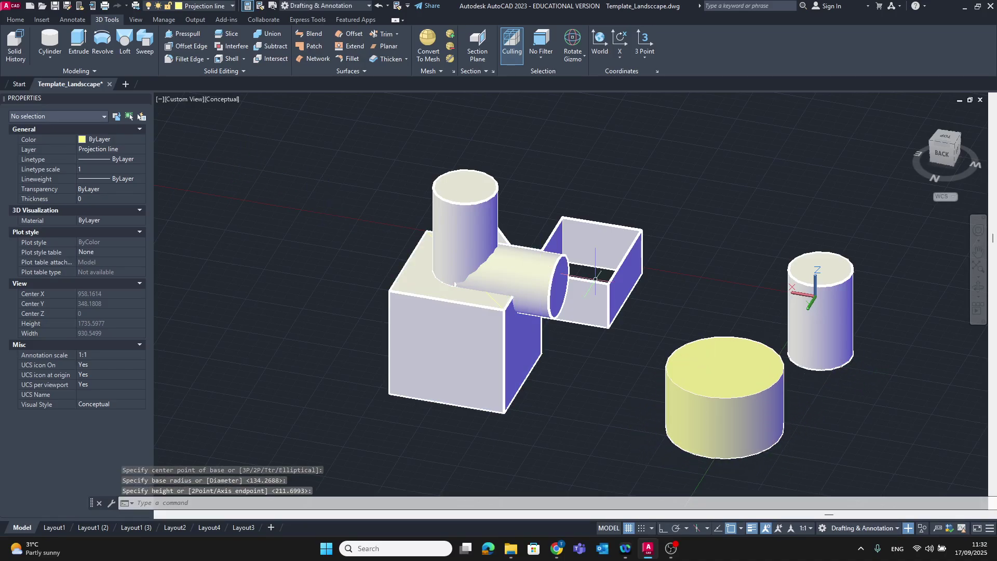
# Step: Make Visible line the current layer and assign the new wide cylinder to the Visible line layer
pyautogui.click(140, 141)
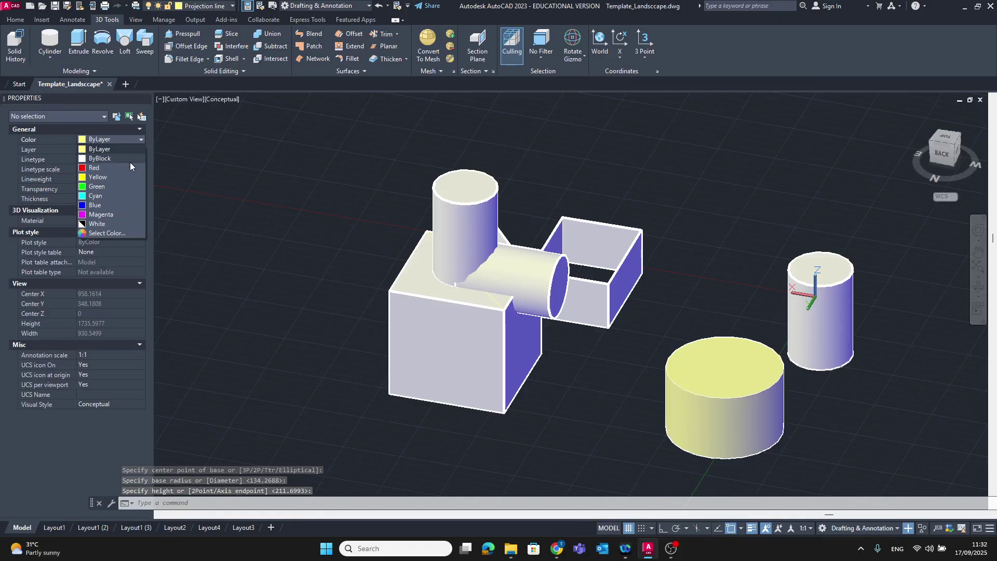
pyautogui.click(81, 139)
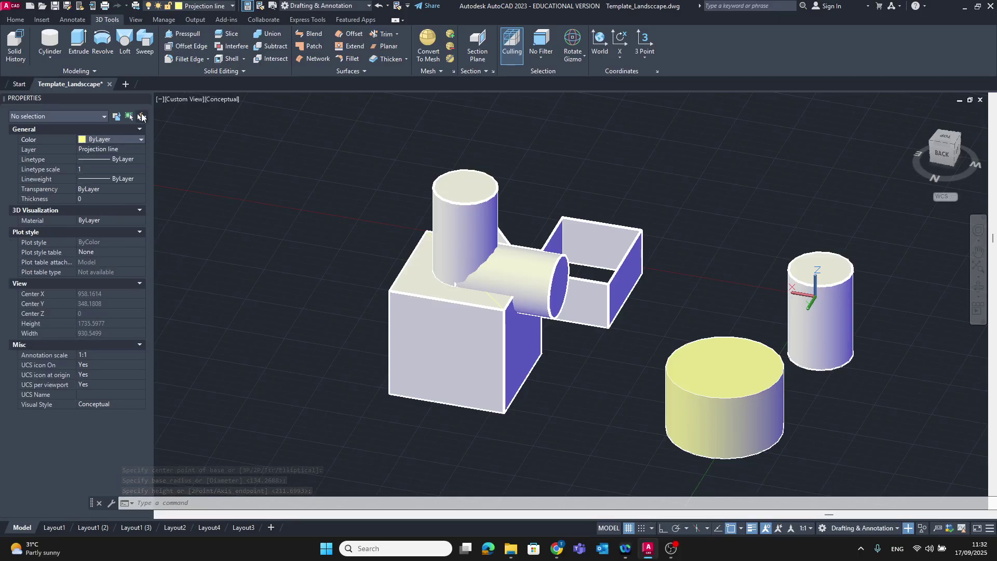
pyautogui.click(141, 150)
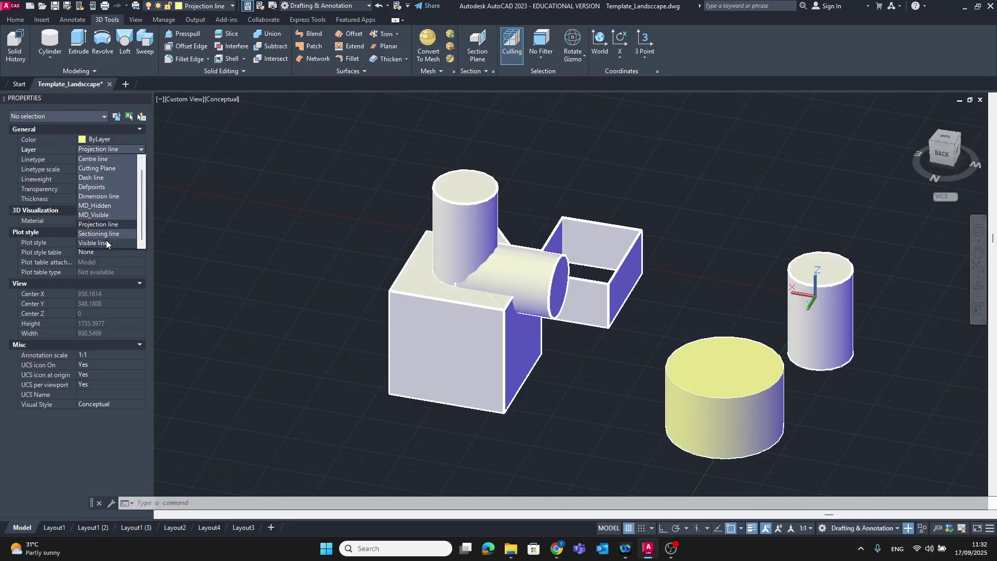
pyautogui.click(107, 243)
pyautogui.click(780, 417)
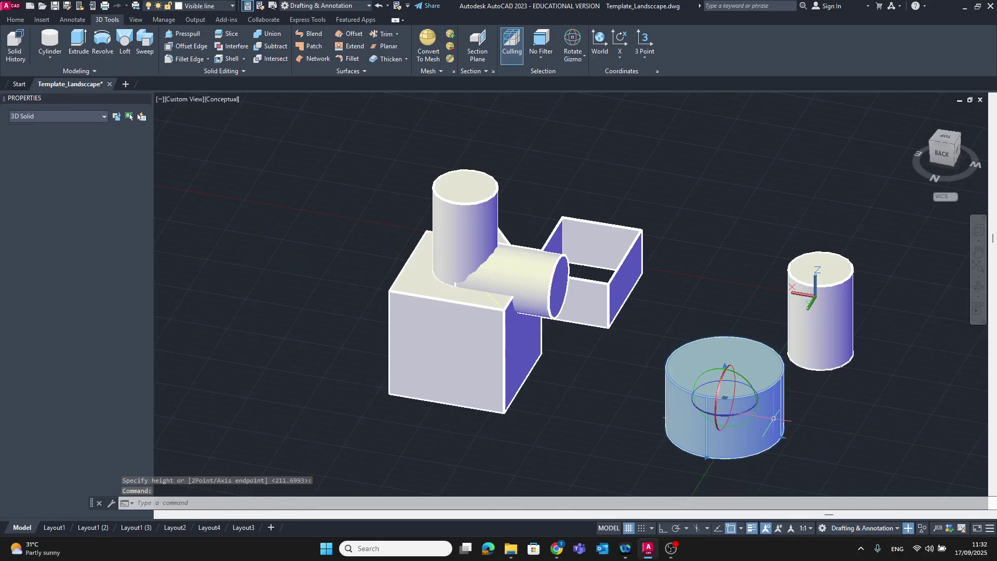
pyautogui.click(140, 150)
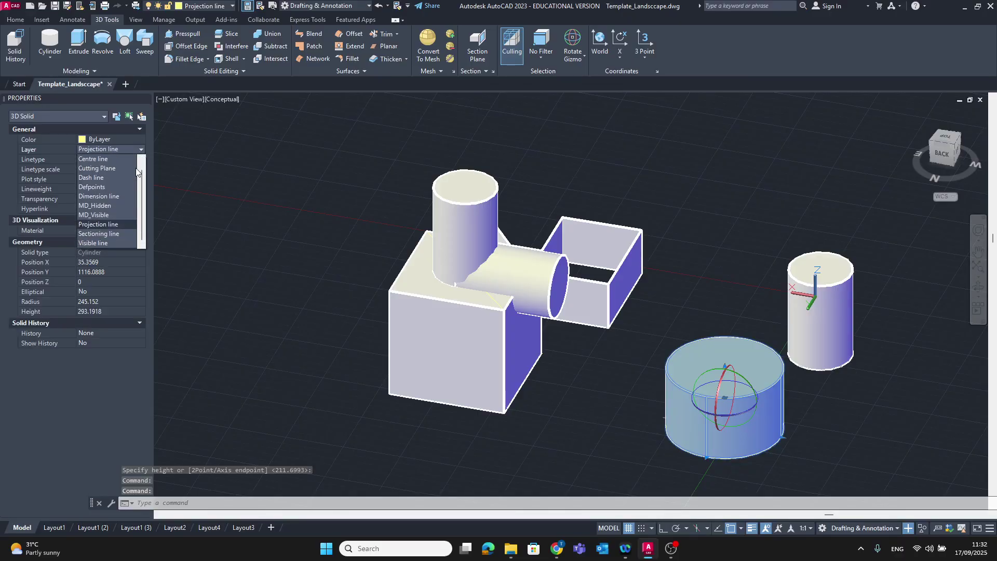
pyautogui.click(109, 242)
pyautogui.press('Escape')
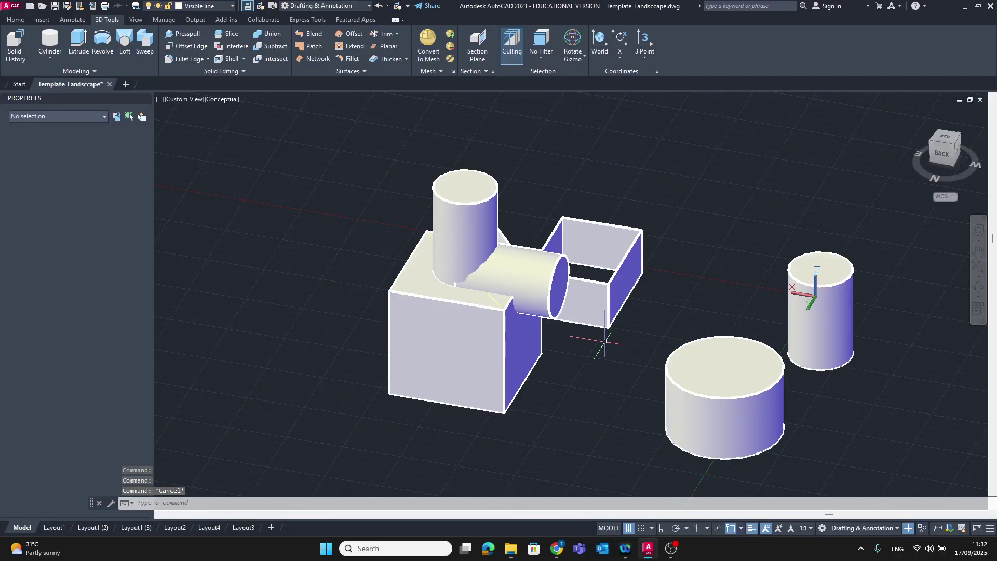
pyautogui.click(42, 19)
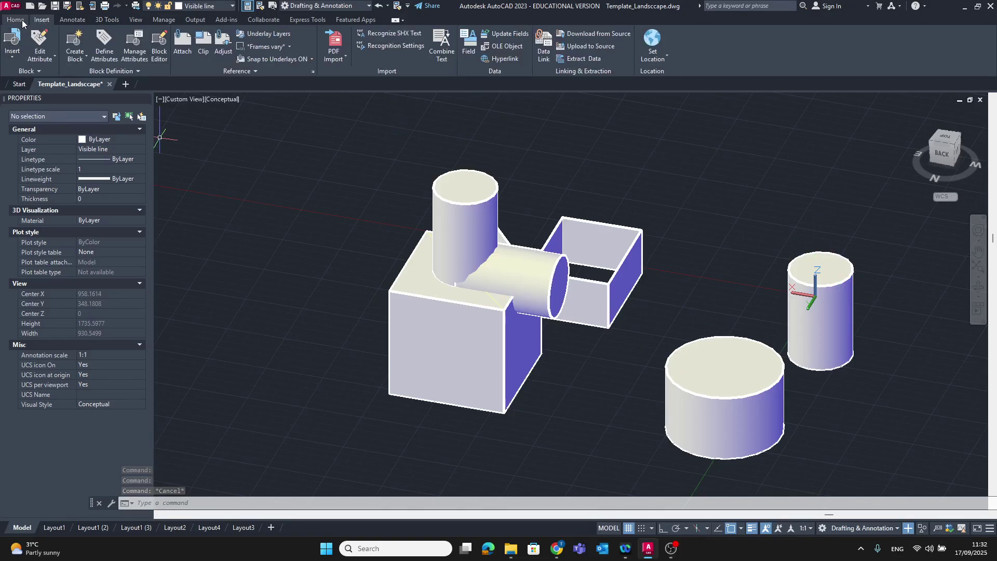
pyautogui.click(72, 19)
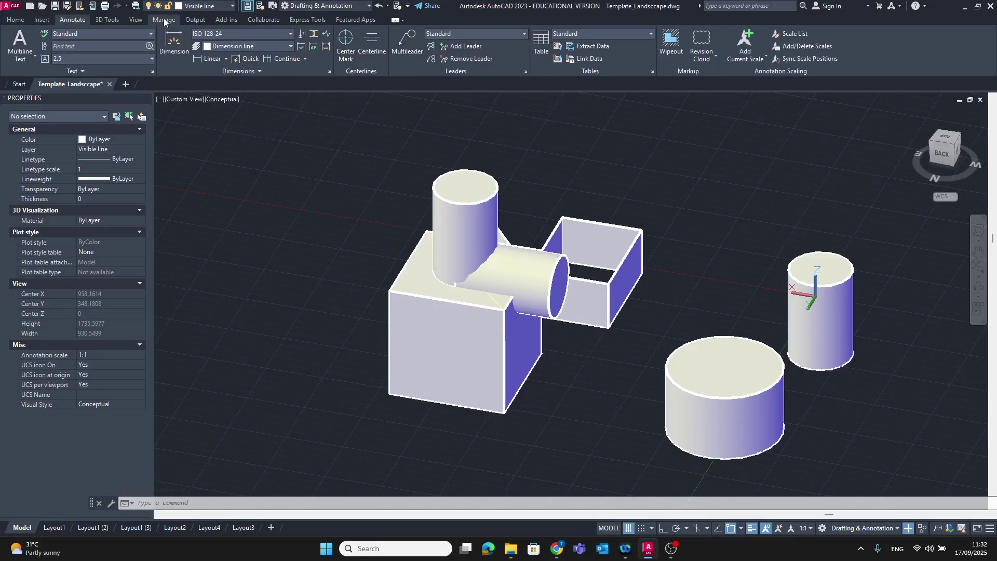
pyautogui.click(111, 21)
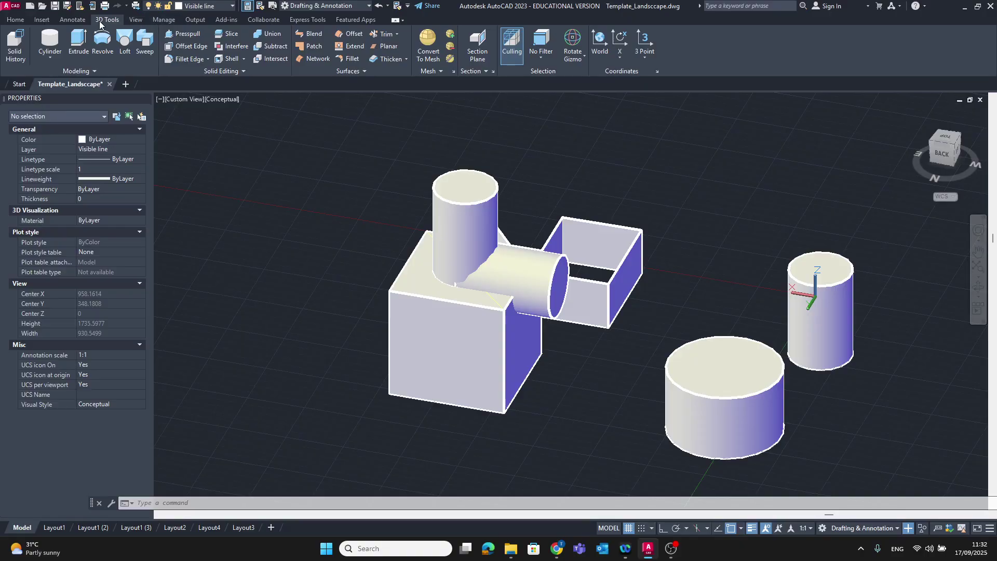
pyautogui.click(42, 20)
pyautogui.click(23, 21)
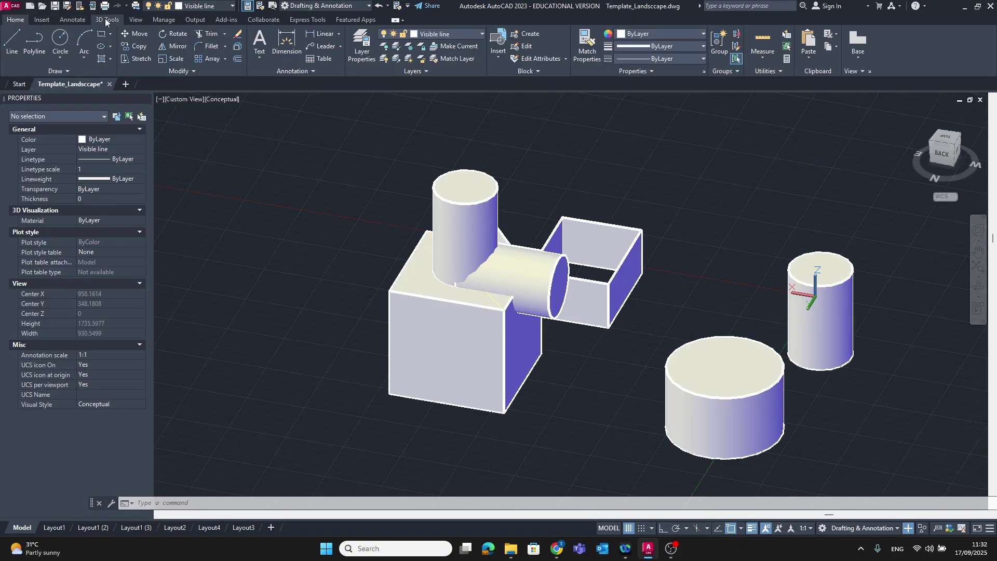
pyautogui.click(105, 20)
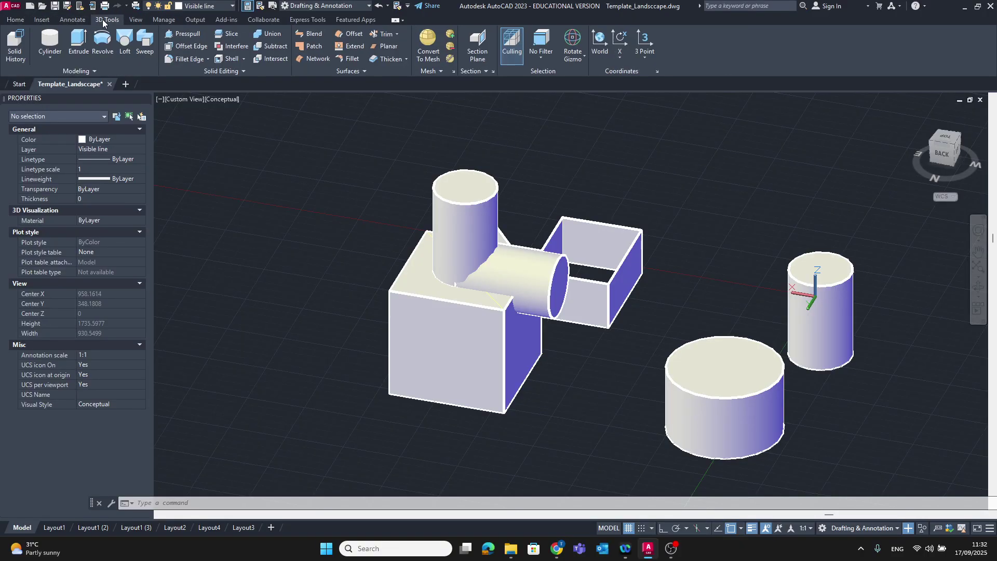
# Step: Move the standalone narrow cylinder from its base centre to the base centre of the wide cylinder
pyautogui.click(15, 20)
pyautogui.click(136, 34)
pyautogui.click(826, 353)
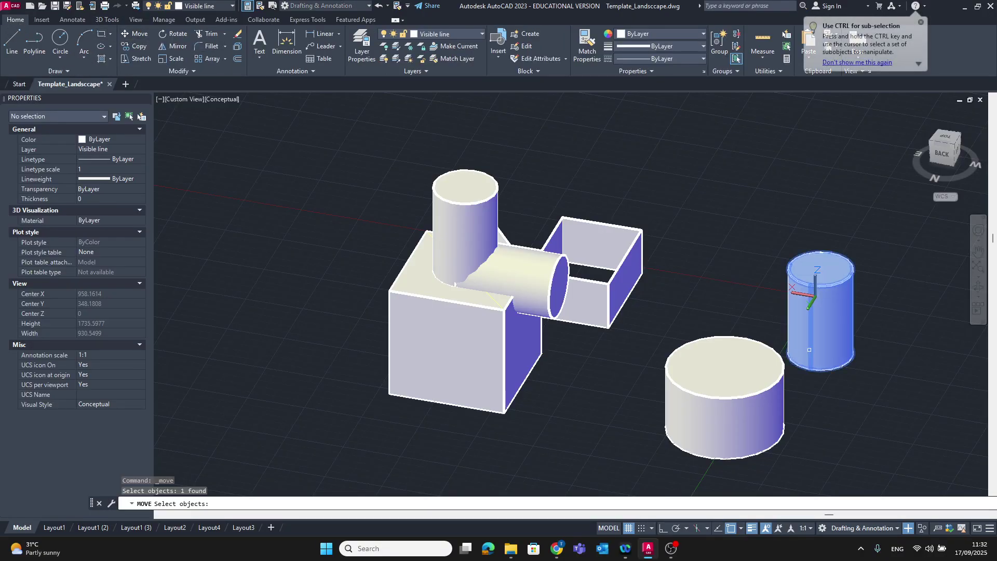
pyautogui.press('Return')
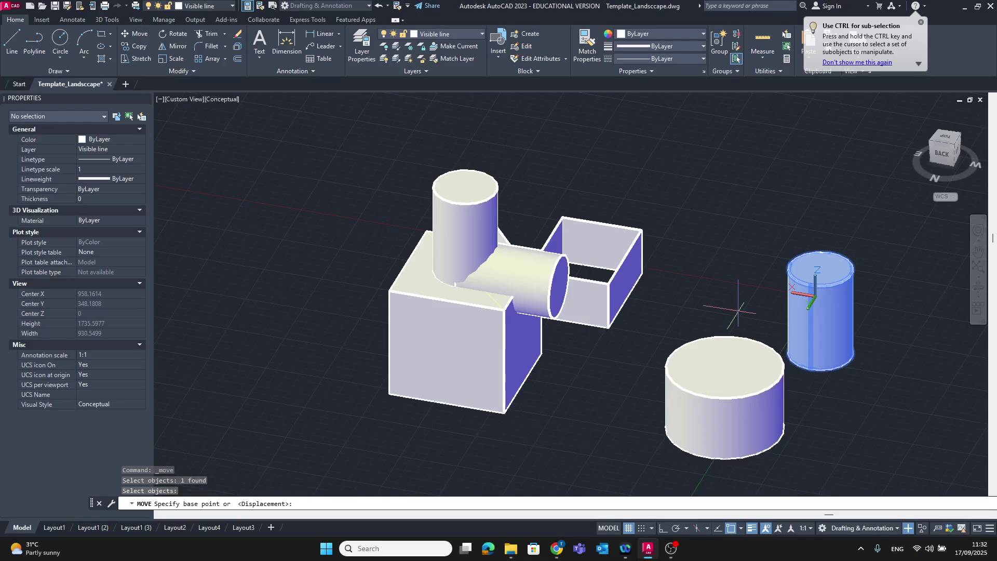
pyautogui.click(822, 353)
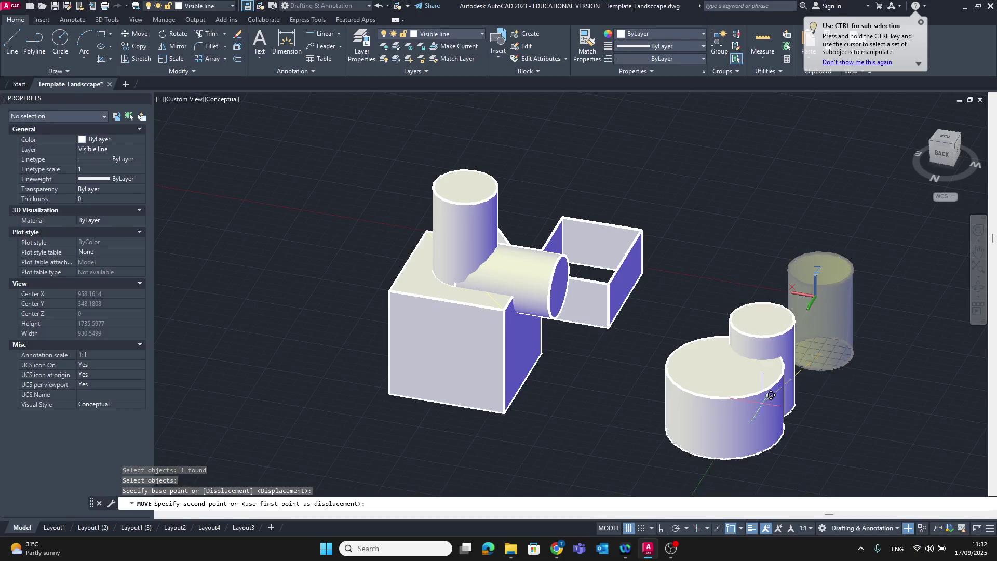
pyautogui.click(723, 420)
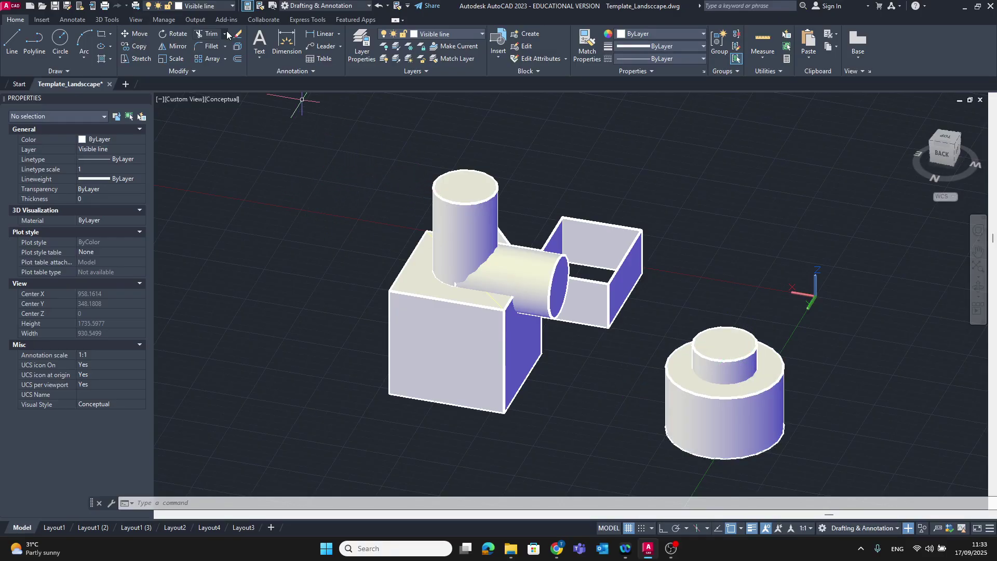
# Step: Subtract the horizontal cylinder and the narrow inner cylinder from the box and the wide cylinder in one Subtract operation
pyautogui.click(41, 19)
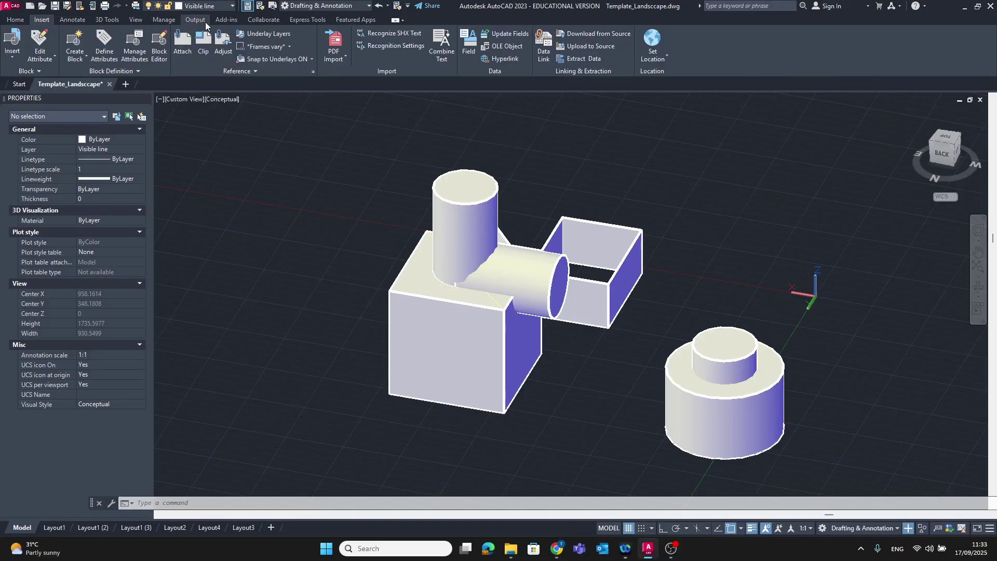
pyautogui.click(202, 20)
pyautogui.click(73, 21)
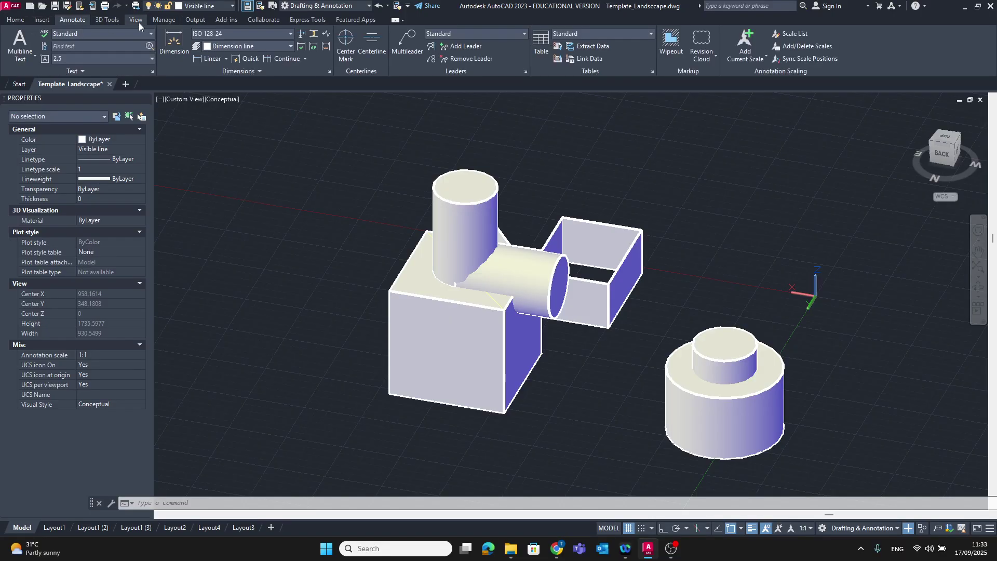
pyautogui.click(41, 21)
pyautogui.click(95, 19)
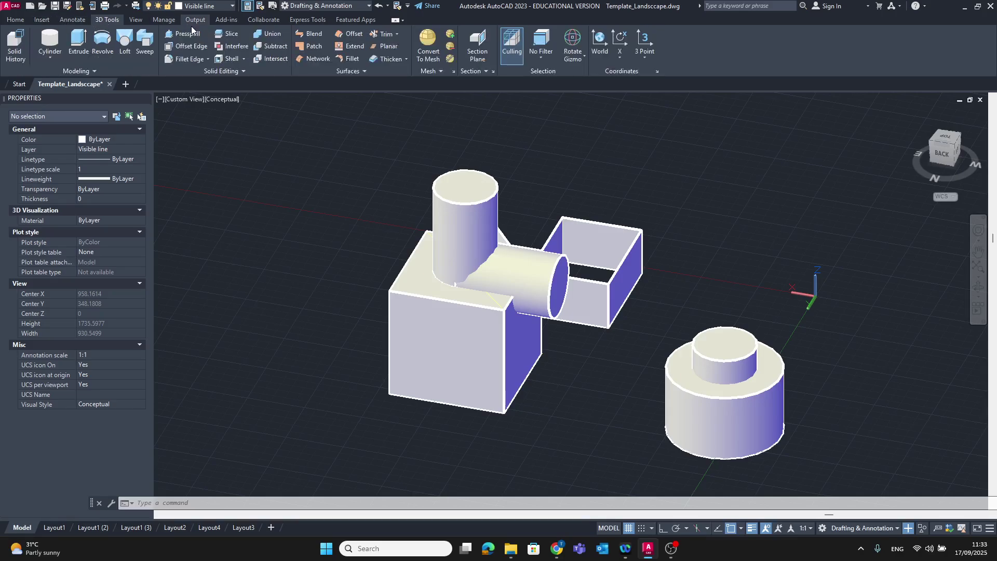
pyautogui.click(274, 46)
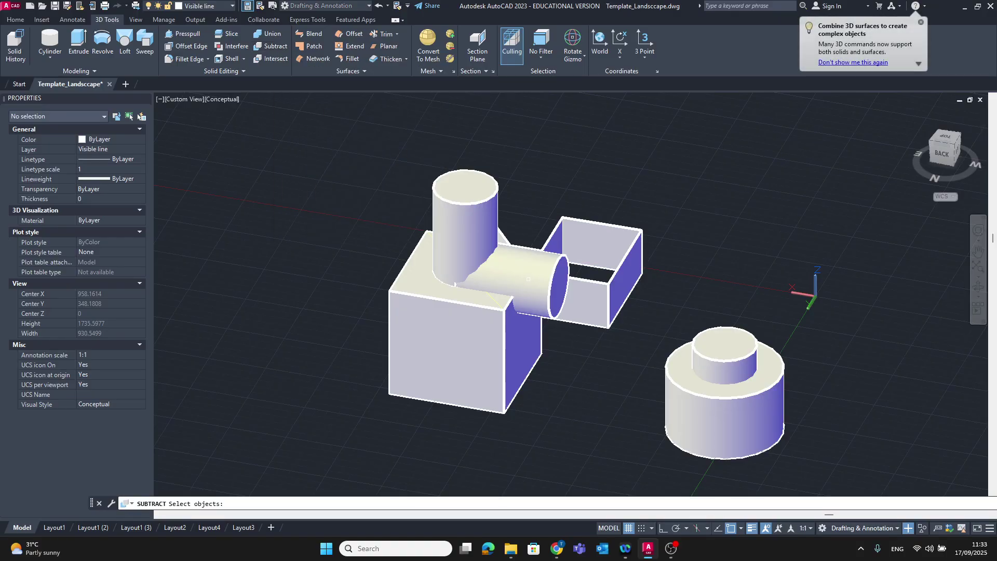
pyautogui.click(460, 352)
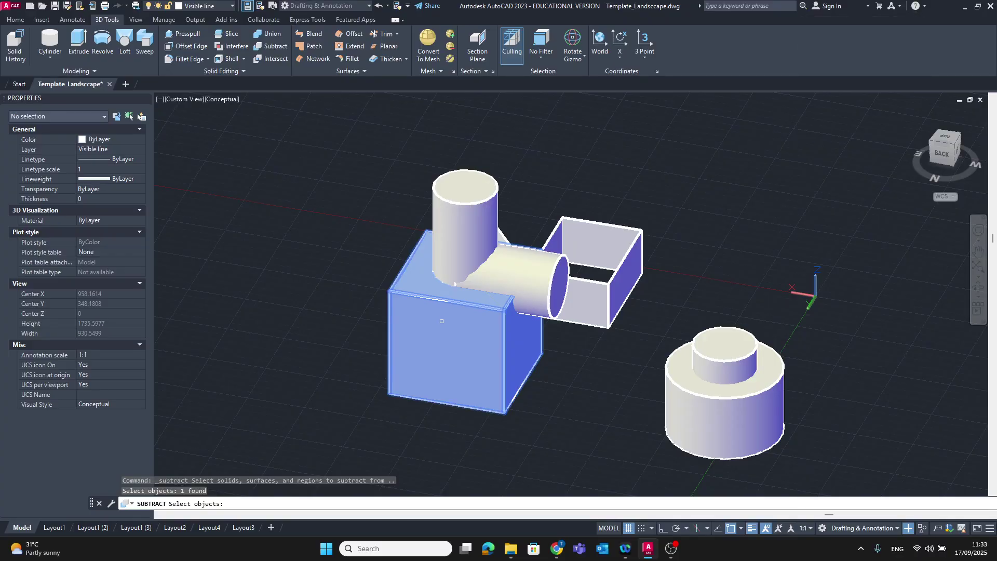
pyautogui.click(691, 411)
pyautogui.press('Return')
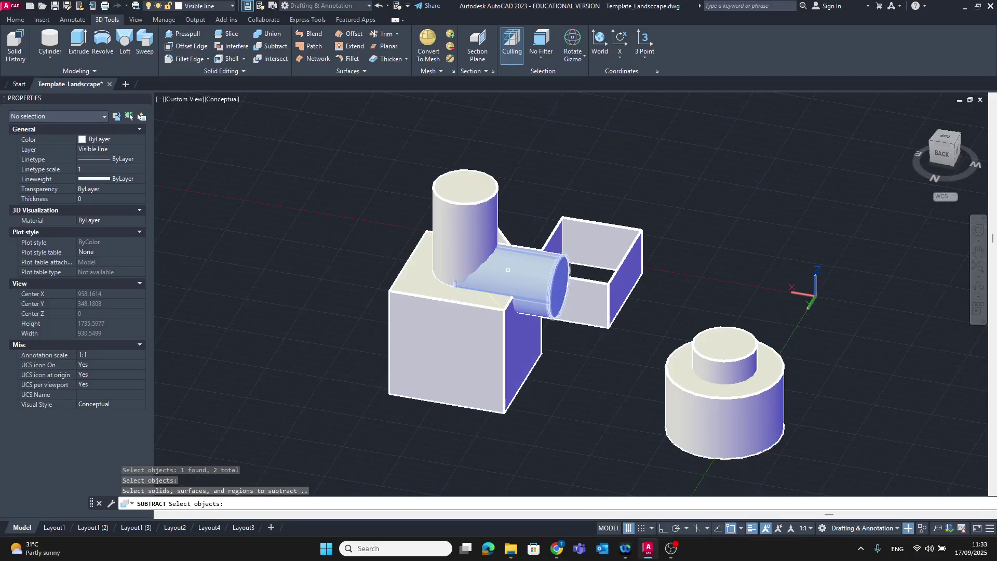
pyautogui.click(540, 283)
pyautogui.click(735, 351)
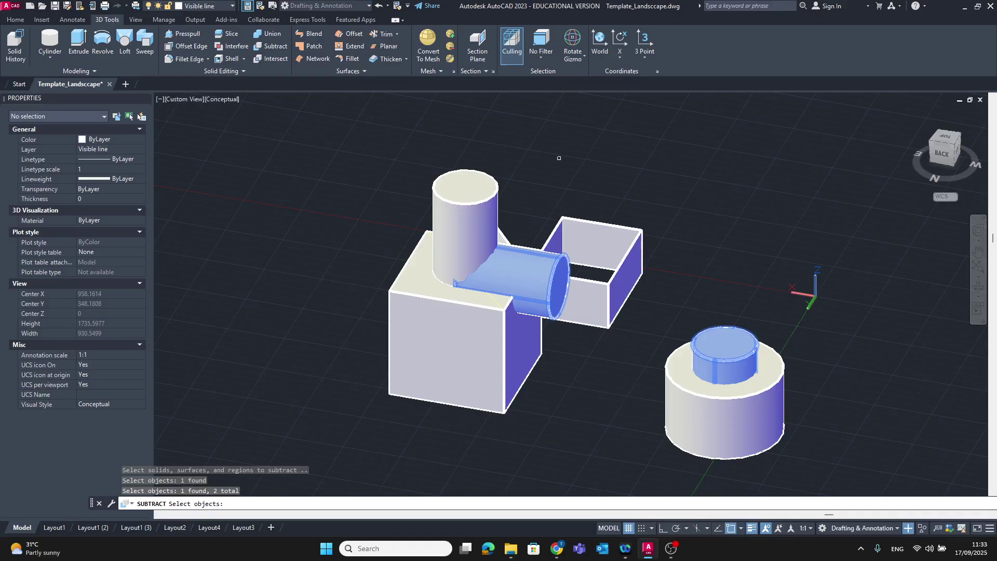
pyautogui.press('Return')
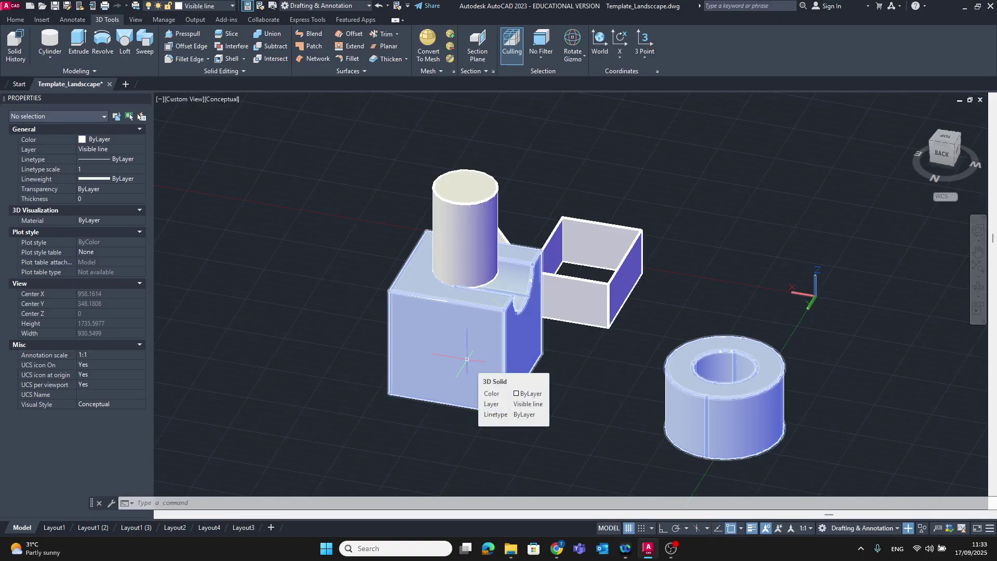
# Step: Move the combined solid of the cut box and the ring away from the upright cylinder along the X axis direction
pyautogui.click(41, 19)
pyautogui.click(15, 19)
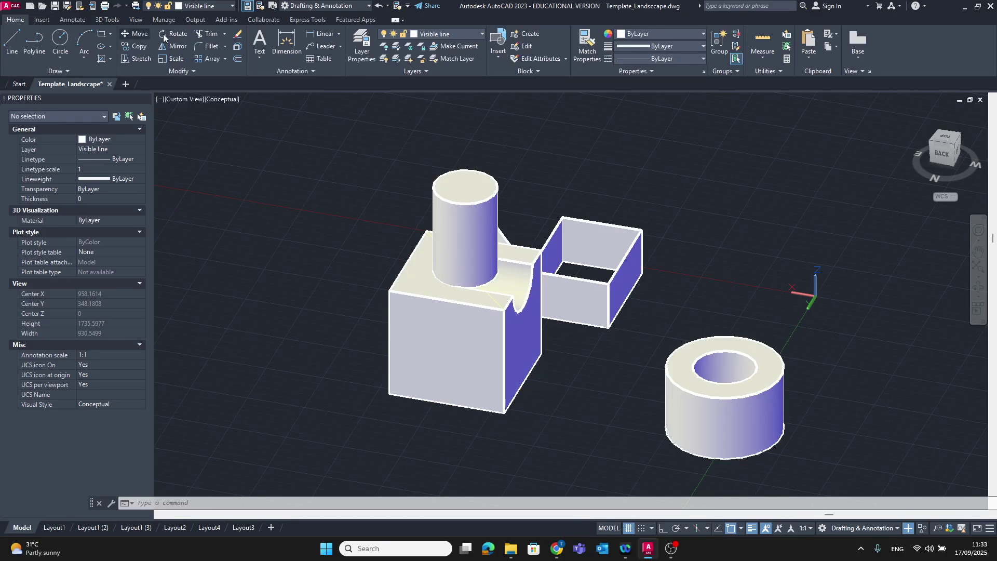
pyautogui.click(134, 34)
pyautogui.click(483, 351)
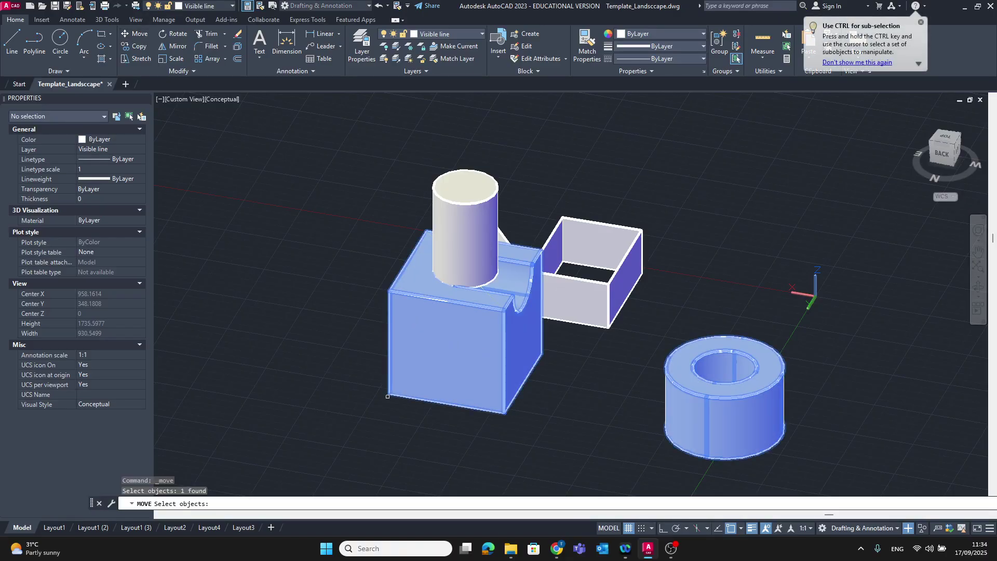
pyautogui.click(408, 385)
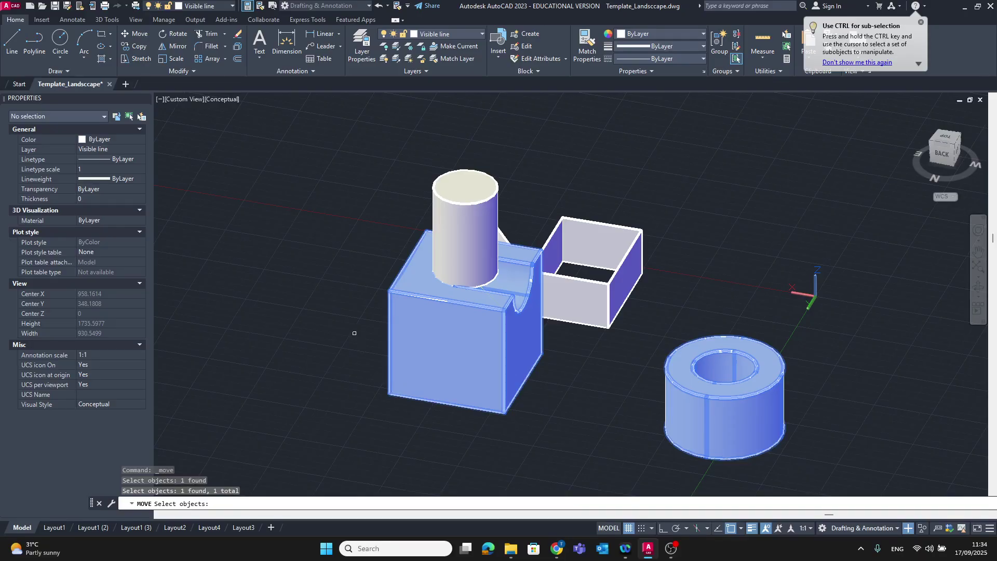
pyautogui.press('Return')
pyautogui.click(397, 413)
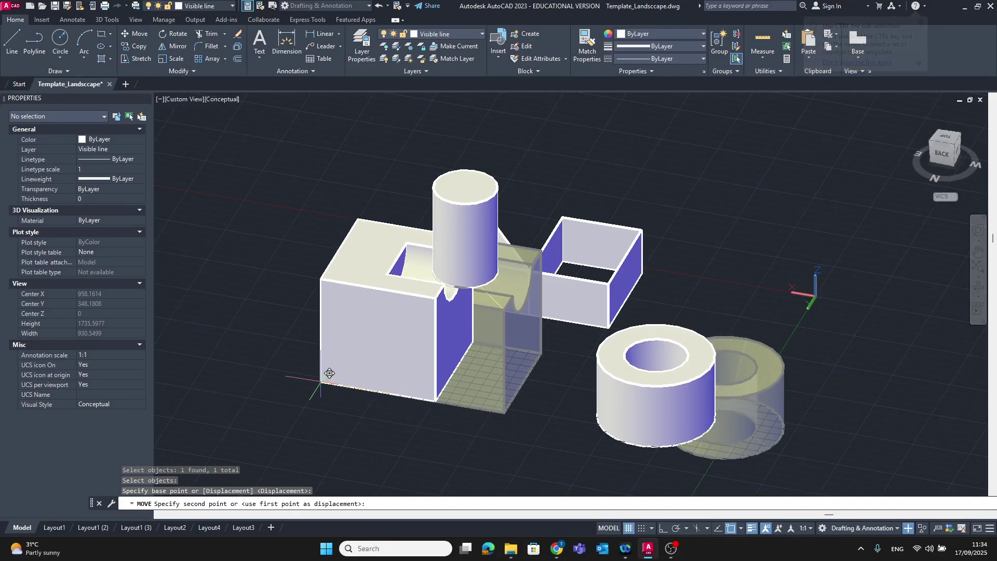
pyautogui.click(252, 356)
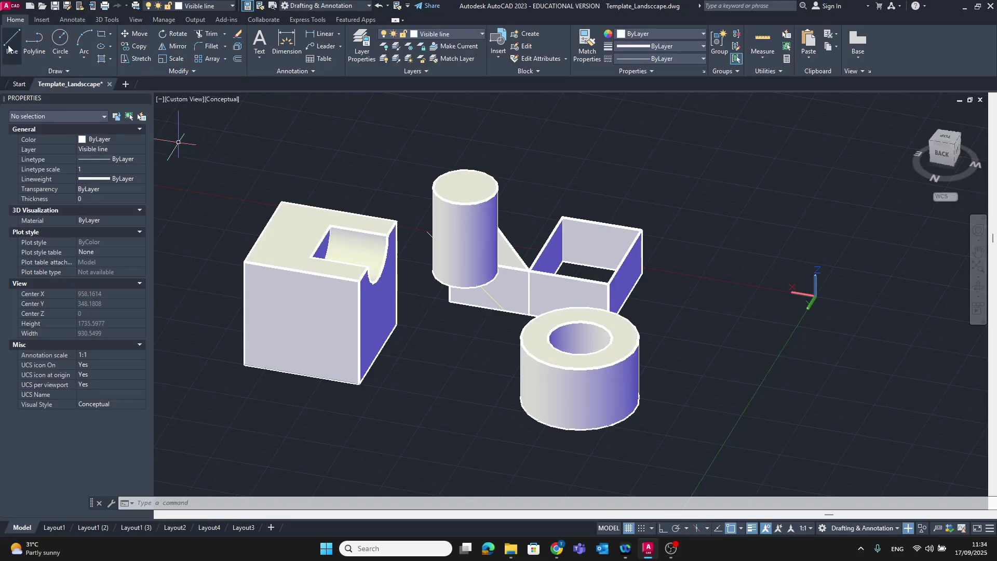
pyautogui.click(51, 22)
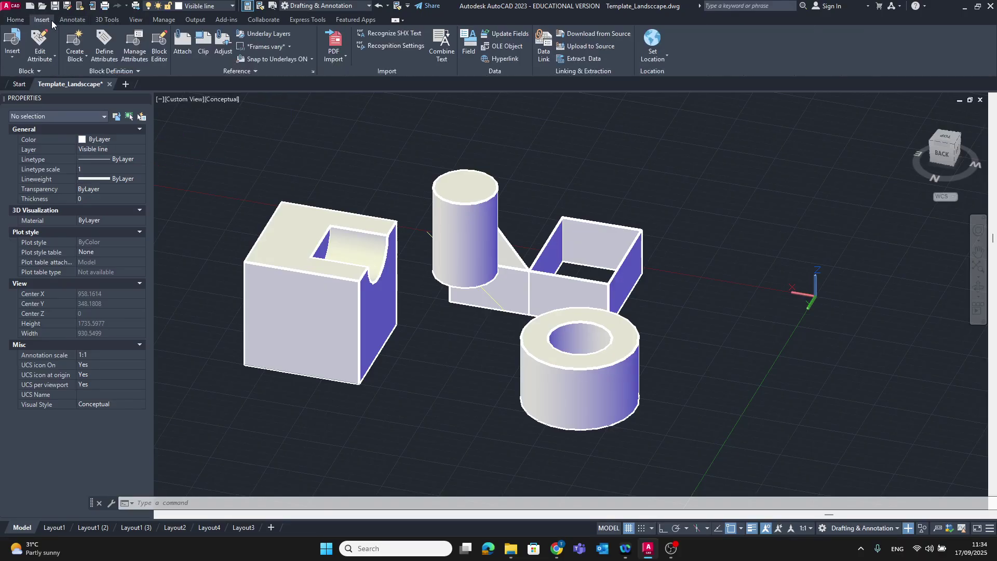
pyautogui.click(16, 20)
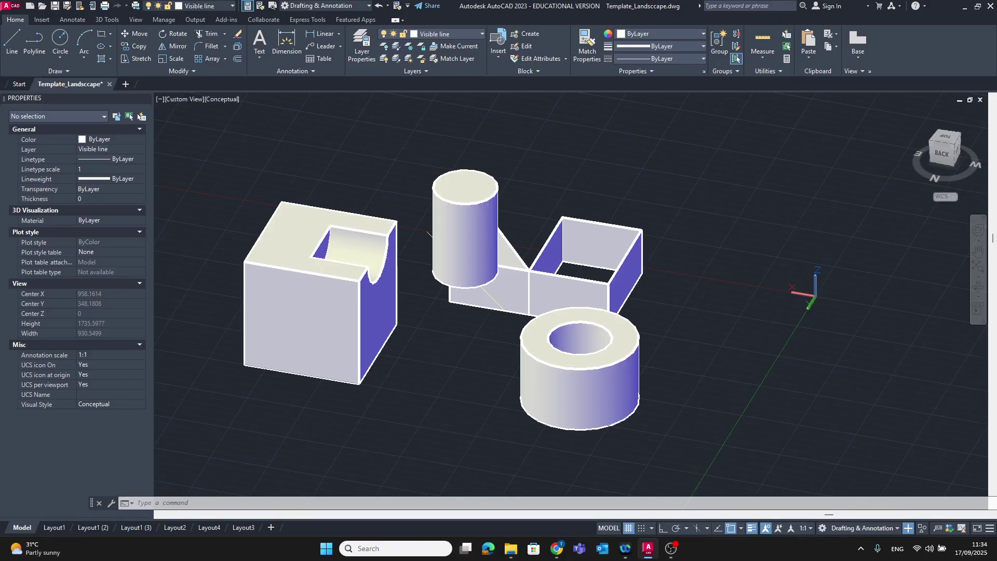
# Step: Switch to the browser showing Plate 10 AutoCAD 3D.pdf and resize its window to a narrow strip along the screen edge
pyautogui.hotkey('alt', 'Tab')
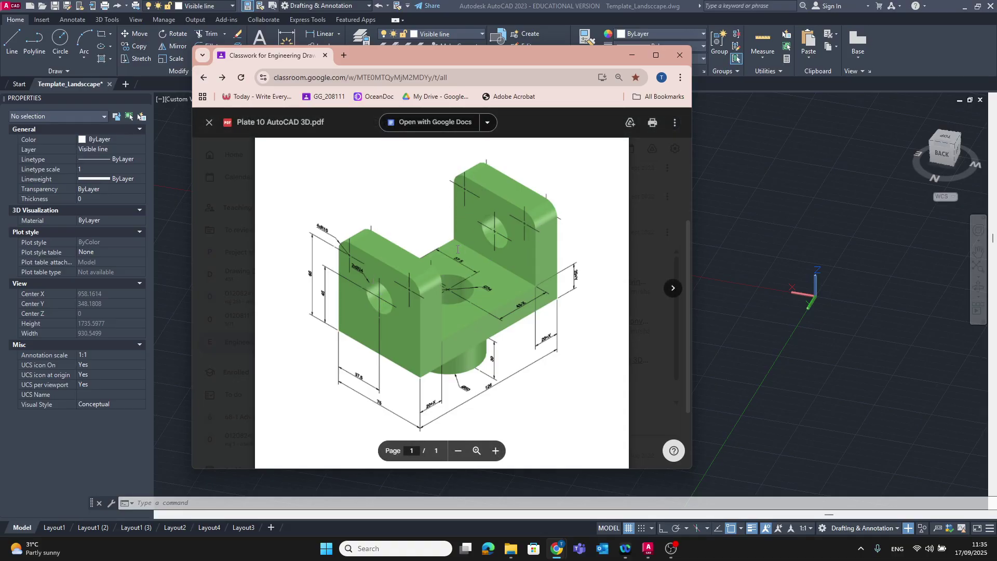
pyautogui.moveTo(491, 60); pyautogui.dragTo(311, 21)
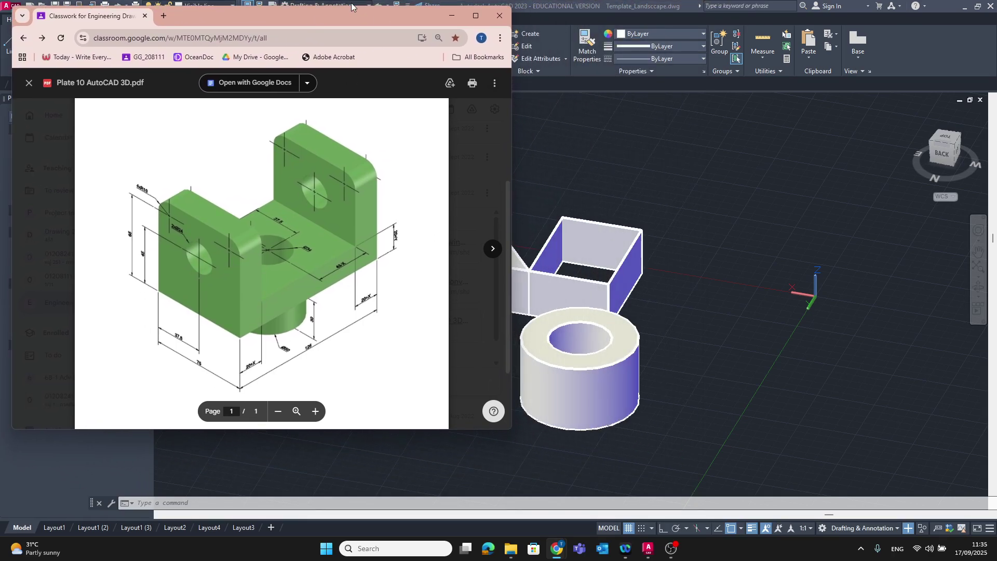
pyautogui.moveTo(344, 21); pyautogui.dragTo(331, 17)
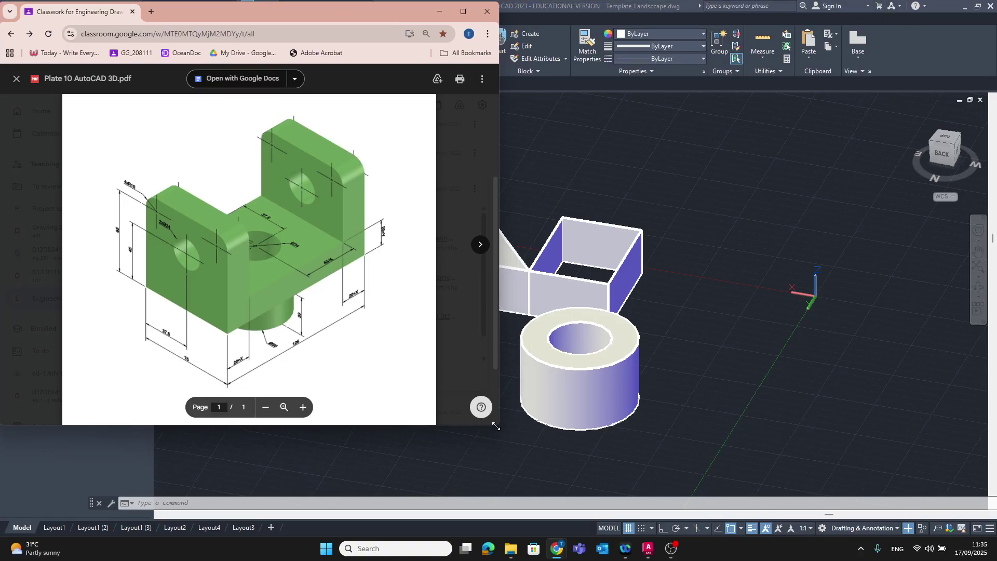
pyautogui.moveTo(497, 425); pyautogui.dragTo(256, 492)
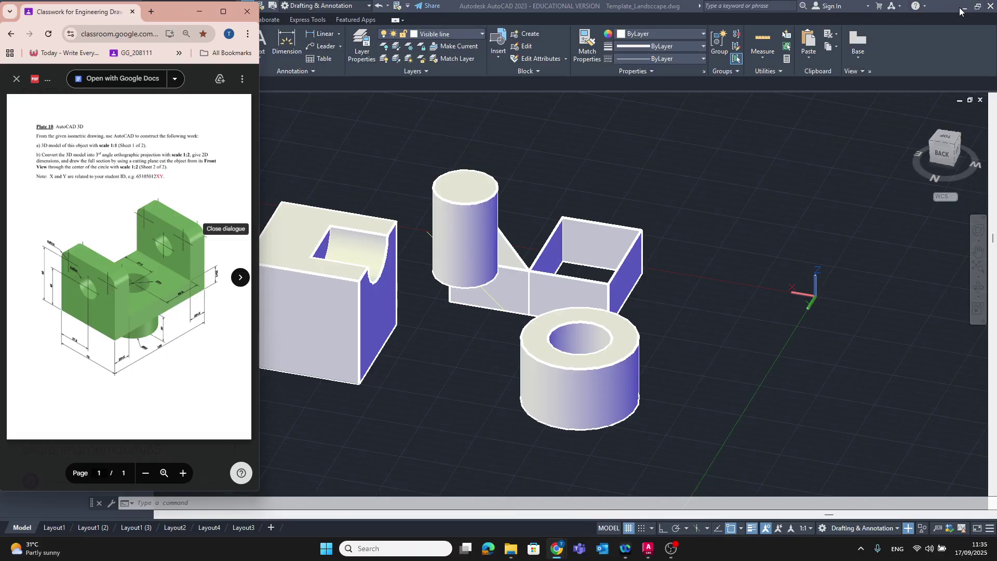
# Step: Switch to AutoCAD and fit its window beside the plate PDF so both are usable side by side
pyautogui.click(937, 11)
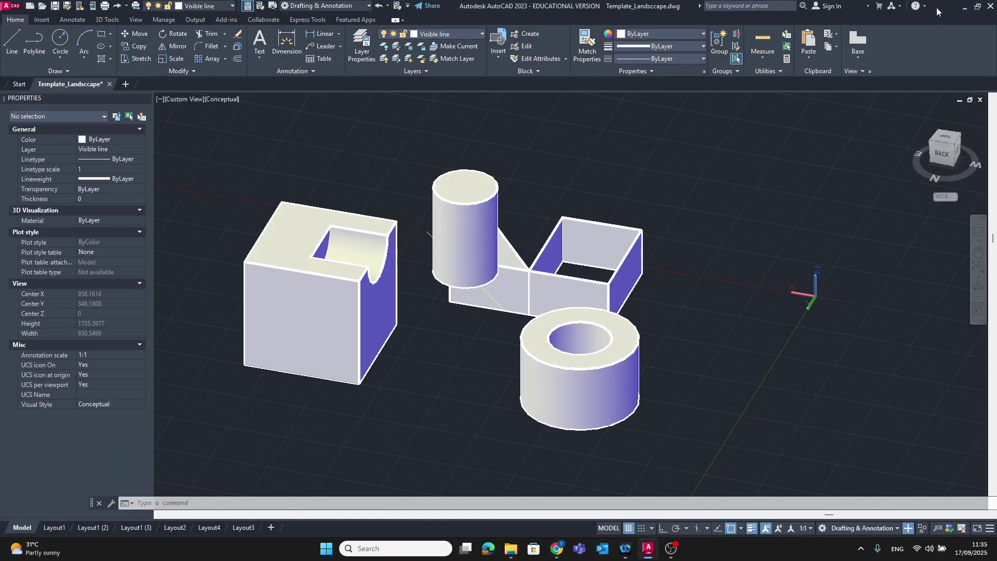
pyautogui.press('super+Right')
pyautogui.click(430, 41)
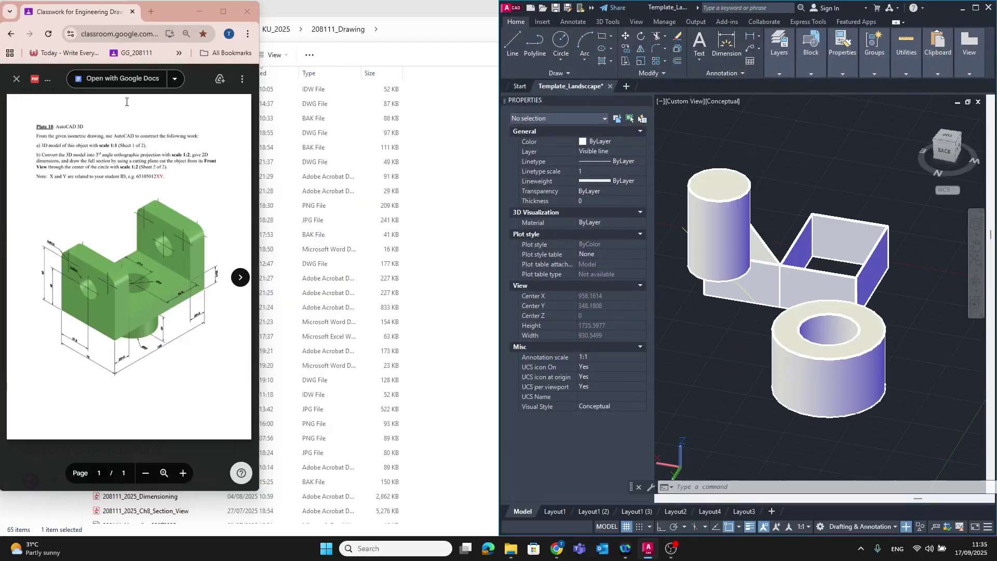
pyautogui.moveTo(498, 35); pyautogui.dragTo(258, 41)
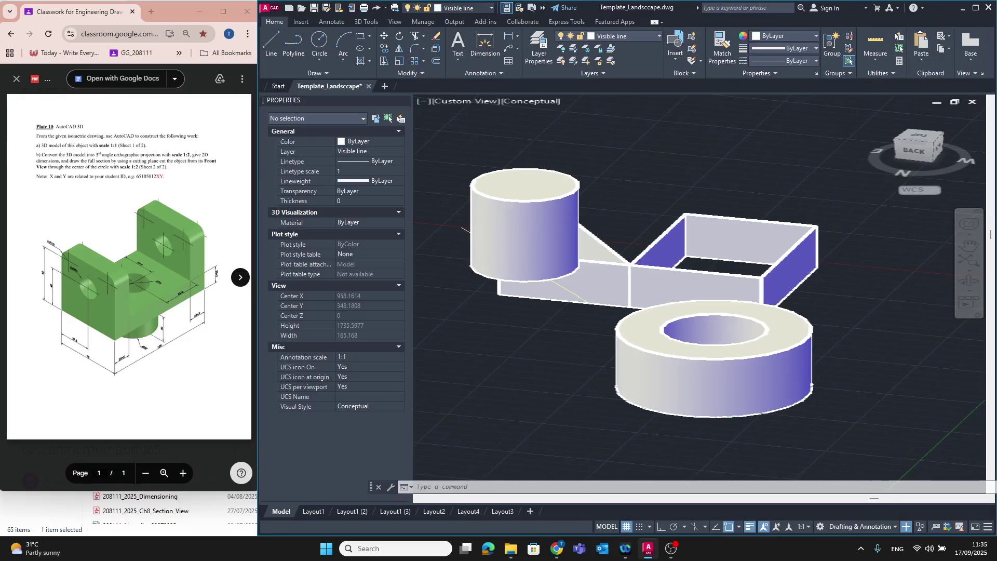
# Step: Erase all the practice solids and other objects from the drawing and set the view to SE Isometric
pyautogui.scroll(-2, 667, 384)
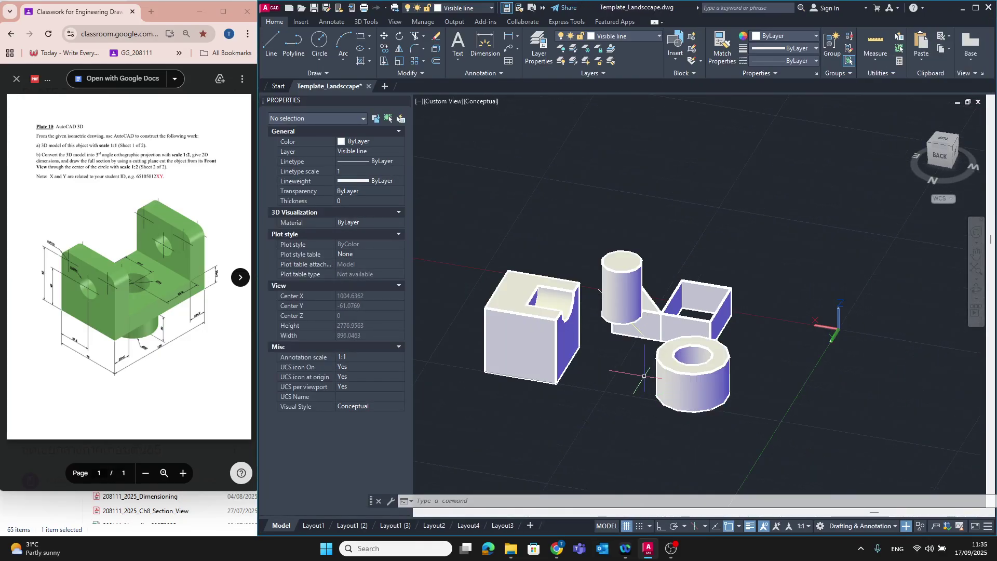
pyautogui.moveTo(752, 439)
pyautogui.mouseDown()
pyautogui.moveTo(558, 387)
pyautogui.moveTo(620, 199)
pyautogui.mouseUp()
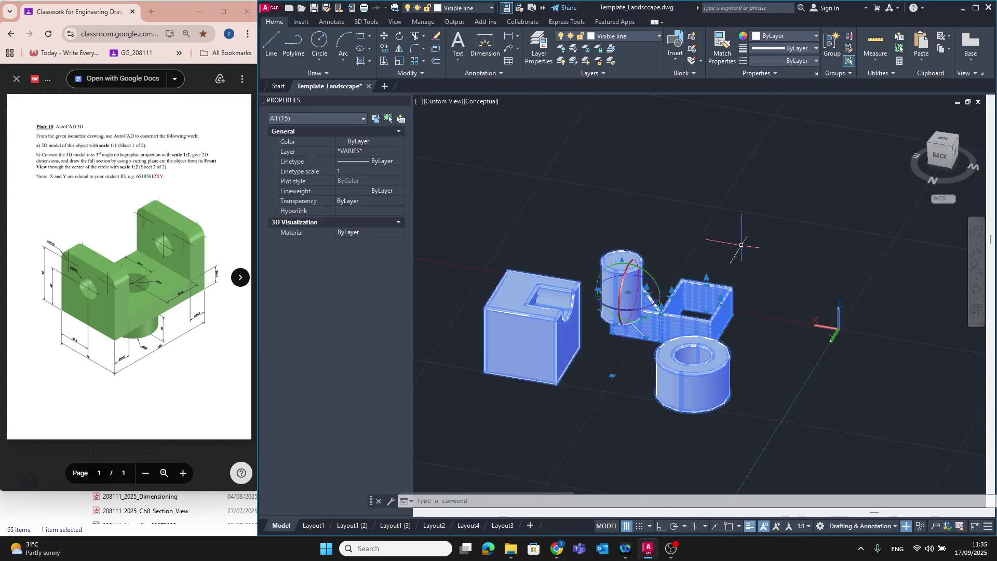
pyautogui.press('Delete')
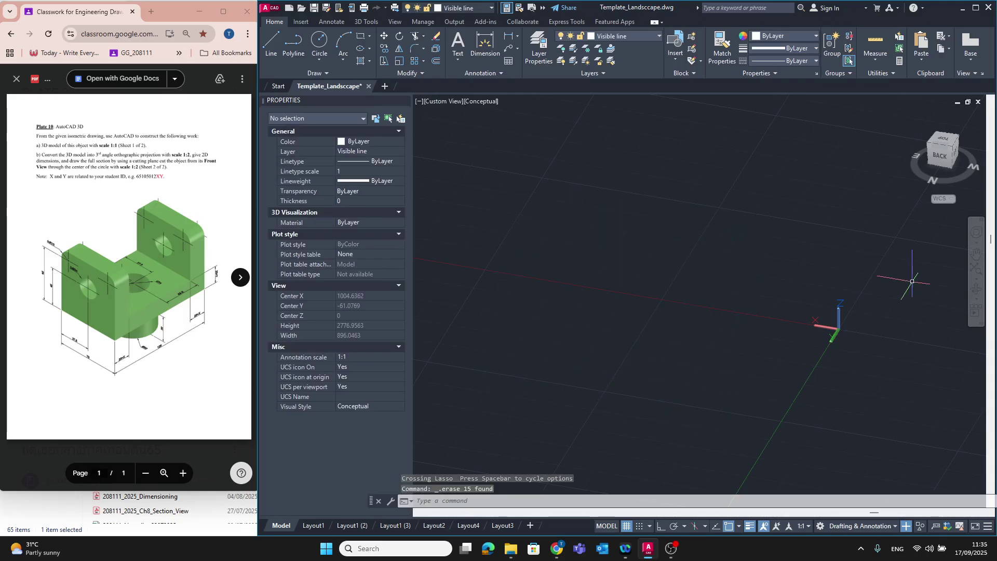
pyautogui.click(939, 136)
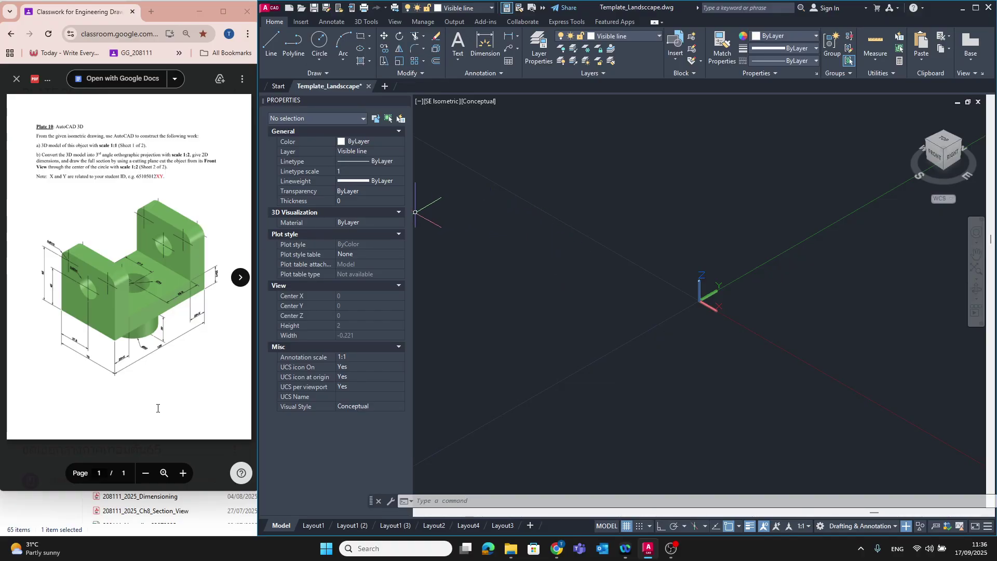
# Step: Enlarge the plate PDF and draw a box freehand from near the origin, about 0.47 long, 0.81 wide and 0.21 high
pyautogui.click(182, 473)
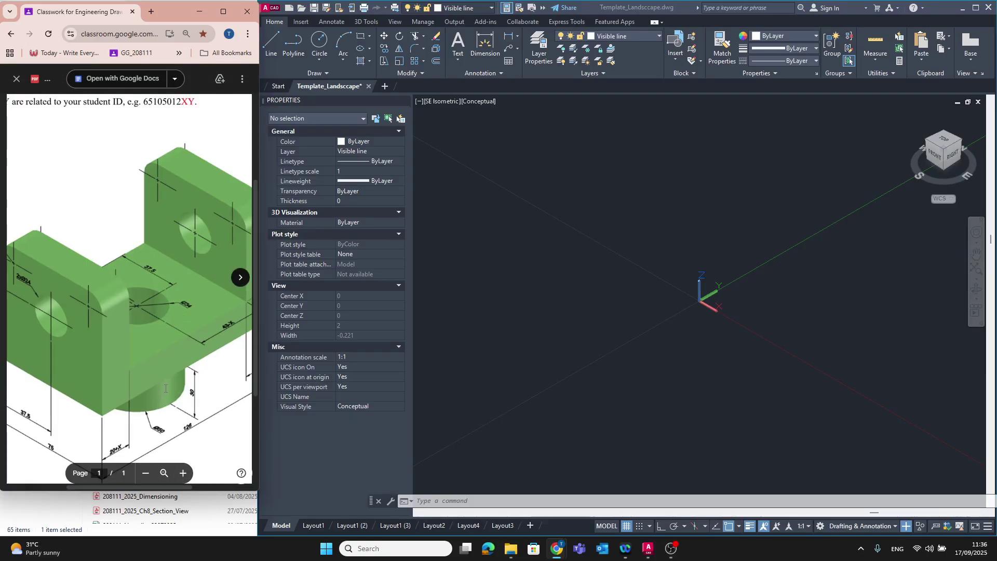
pyautogui.click(146, 472)
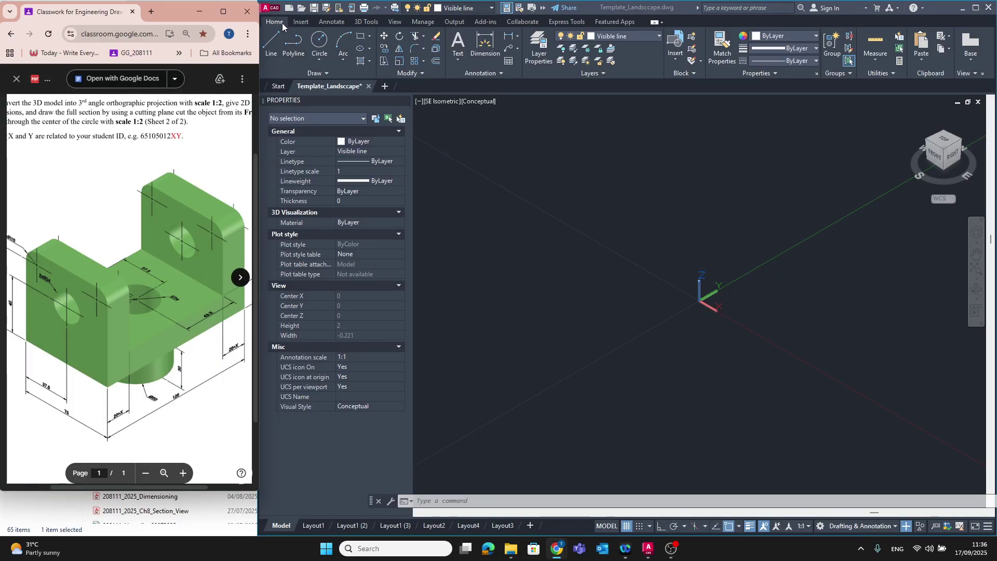
pyautogui.click(366, 22)
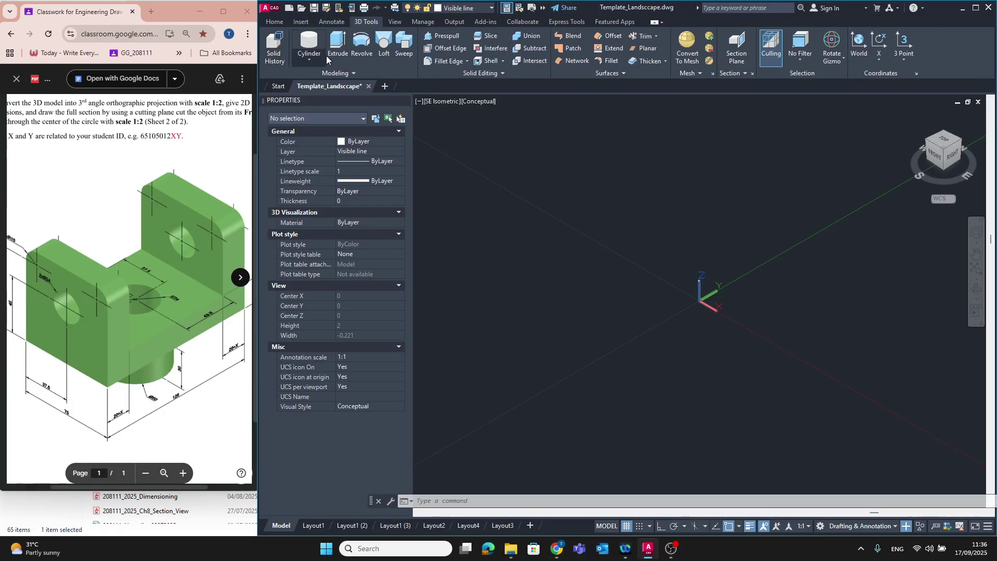
pyautogui.click(310, 60)
pyautogui.click(311, 79)
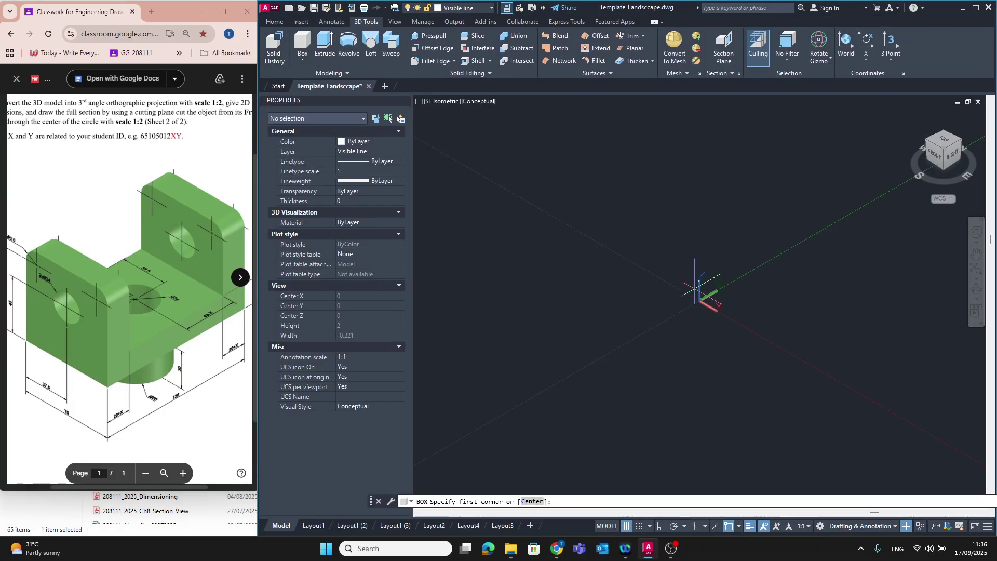
pyautogui.click(702, 299)
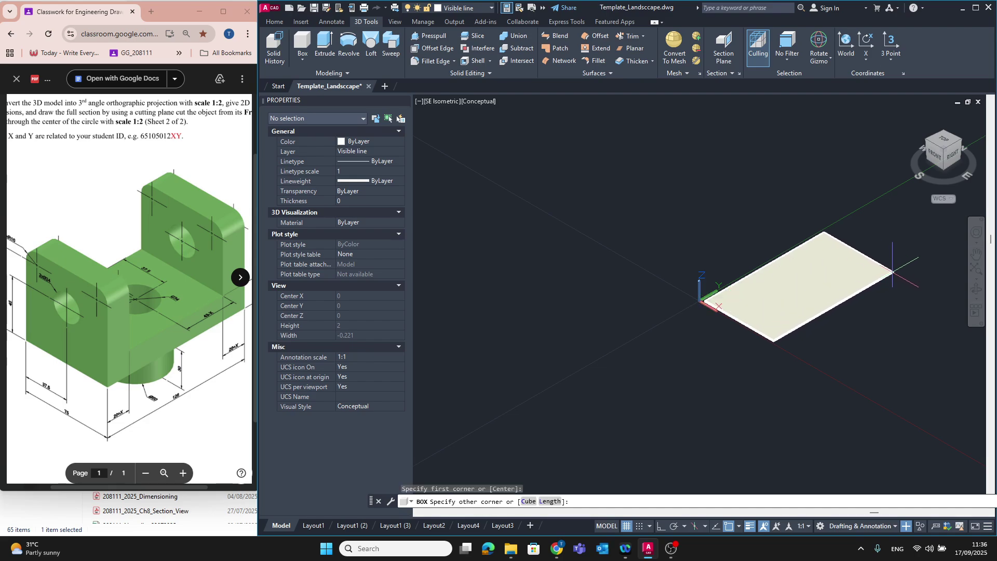
pyautogui.click(892, 271)
pyautogui.click(894, 237)
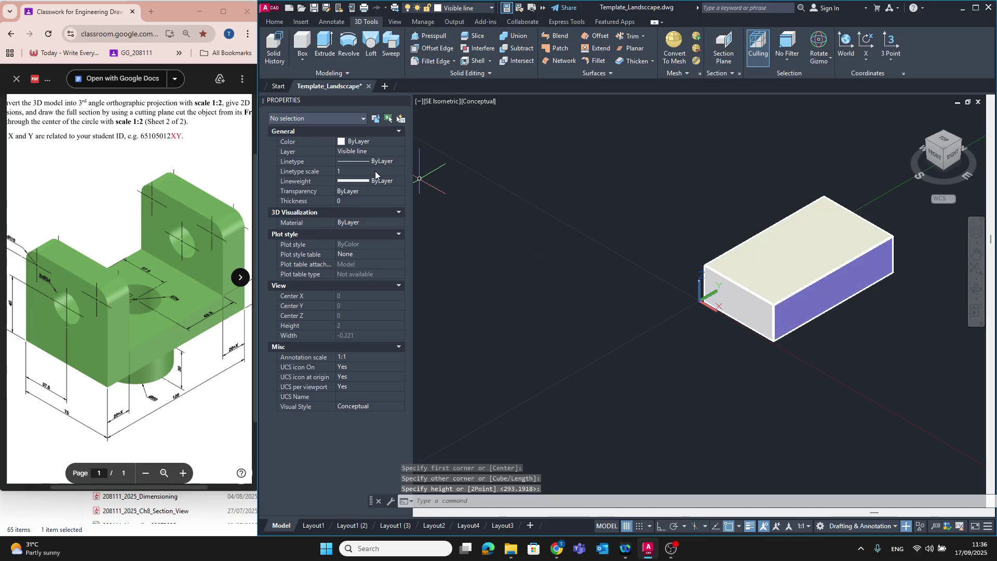
pyautogui.press('Escape')
# Step: Set the new box's length to 75 and its width to 126
pyautogui.click(755, 303)
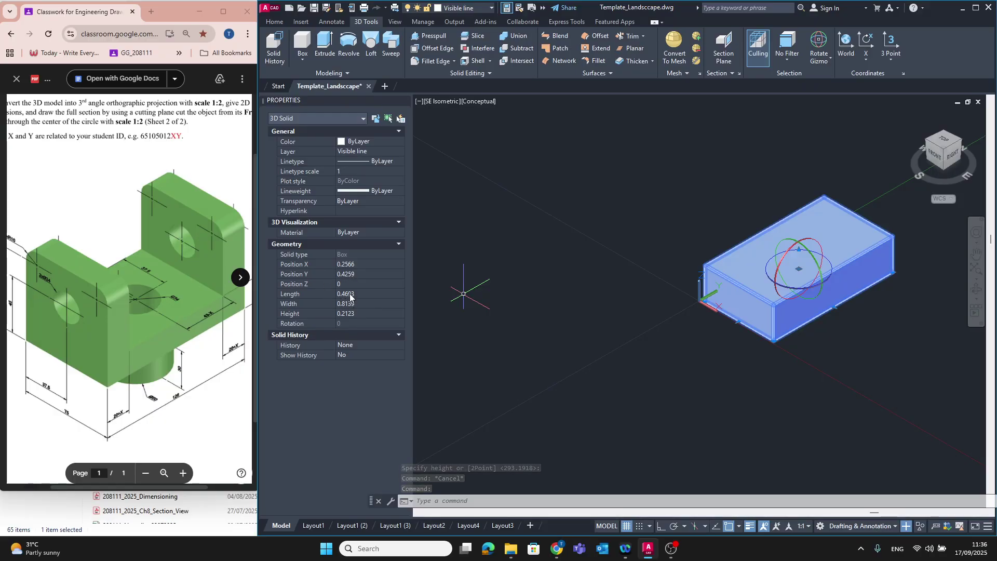
pyautogui.click(367, 295)
pyautogui.click(363, 304)
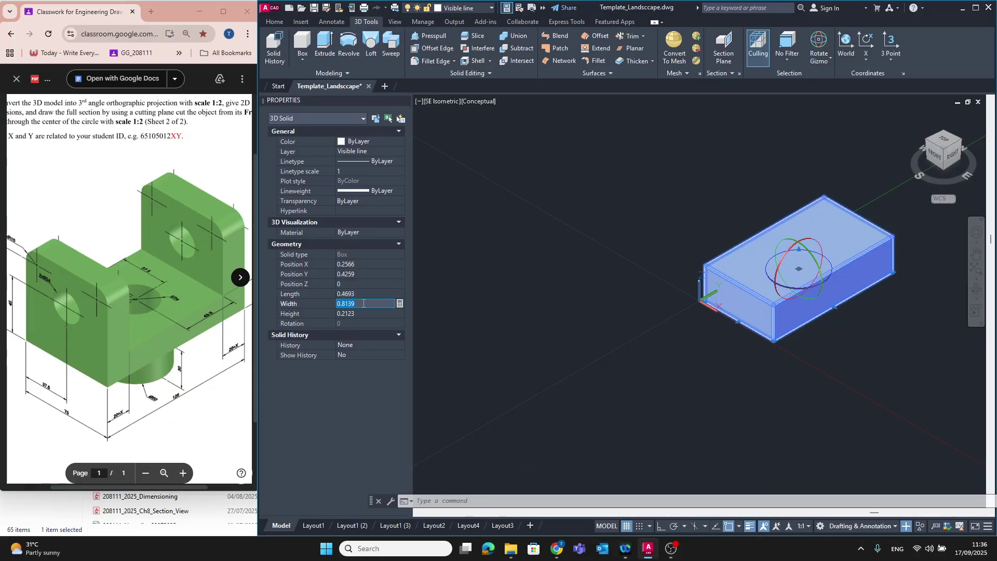
pyautogui.click(362, 292)
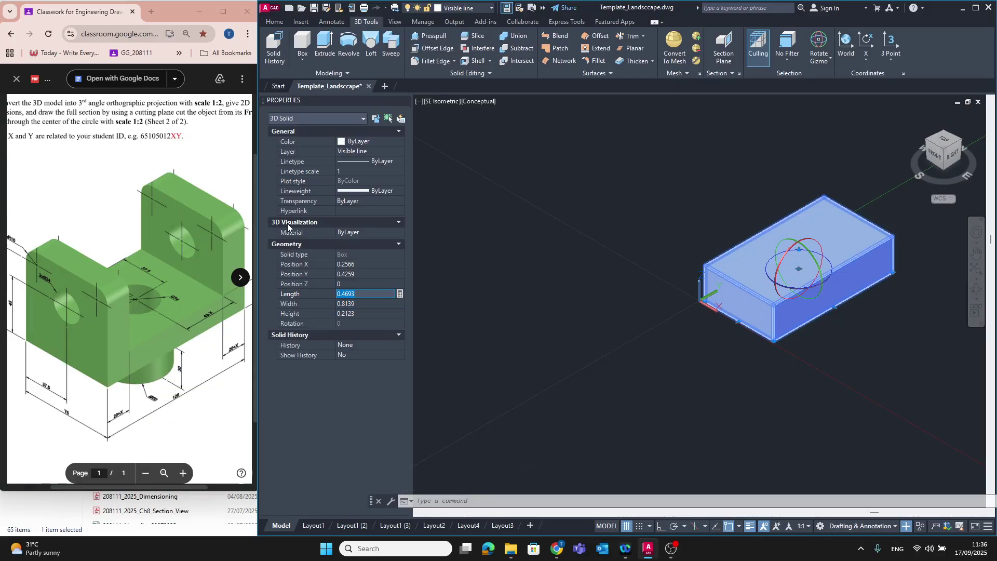
pyautogui.write('75')
pyautogui.click(356, 304)
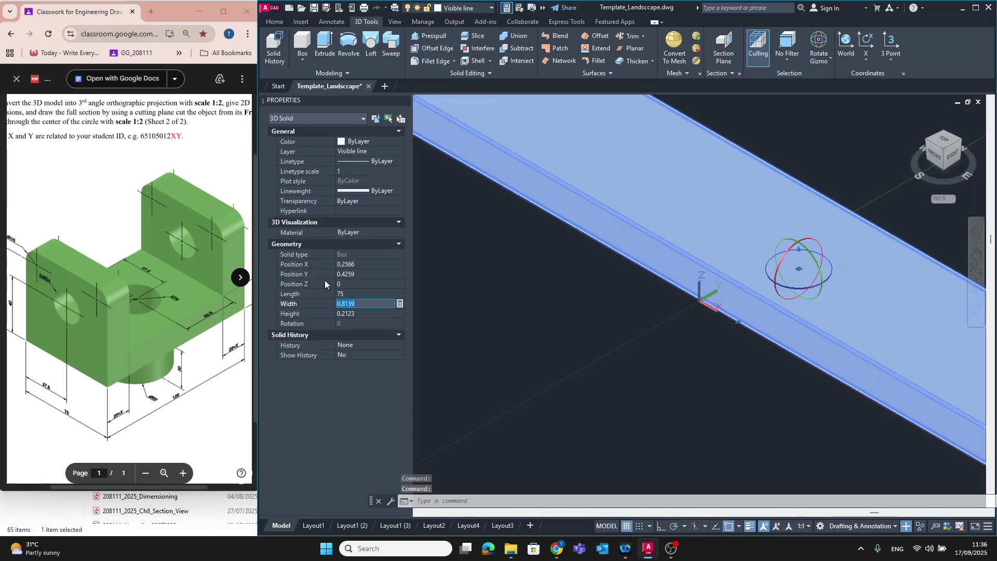
pyautogui.press('Return')
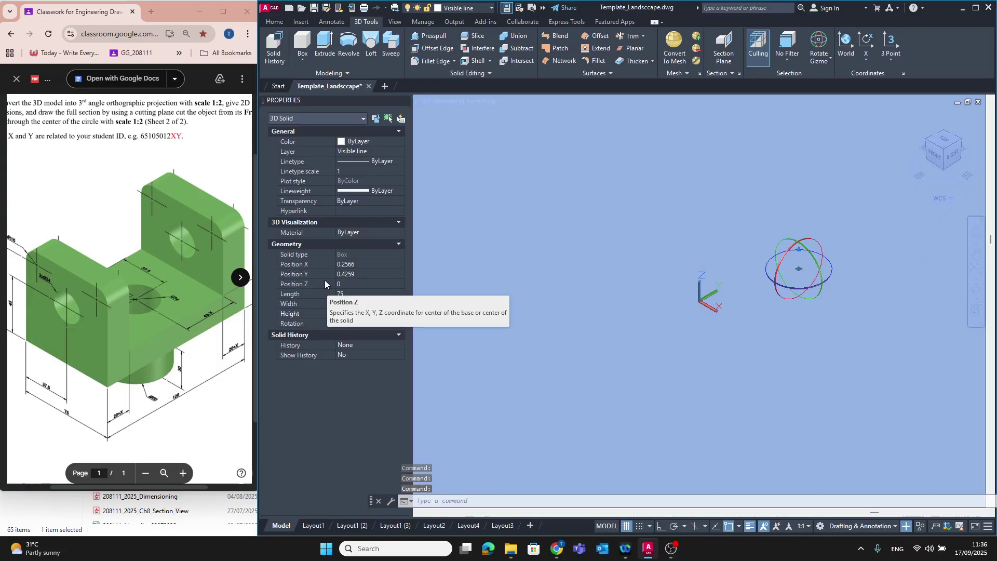
# Step: Check the base thickness in the plate PDF and set the box's height to 20
pyautogui.click(344, 313)
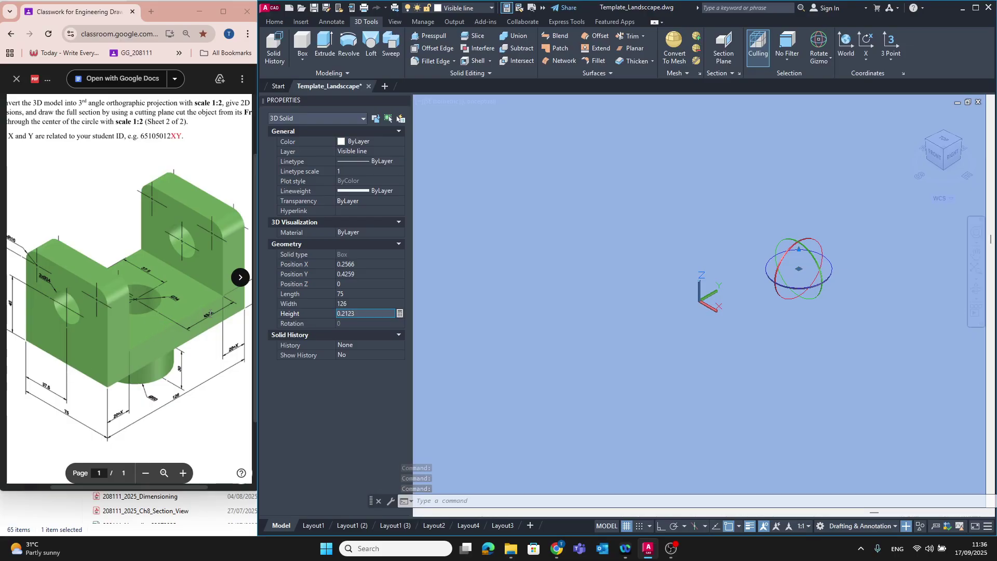
pyautogui.click(166, 462)
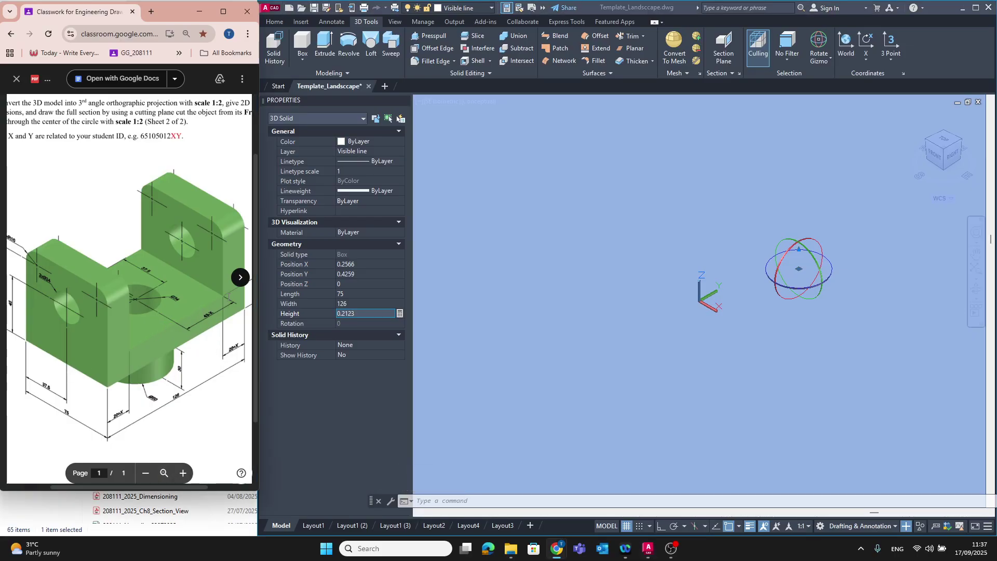
pyautogui.moveTo(149, 372)
pyautogui.mouseDown(button='middle')
pyautogui.moveTo(224, 286)
pyautogui.moveTo(190, 325)
pyautogui.mouseUp(button='middle')
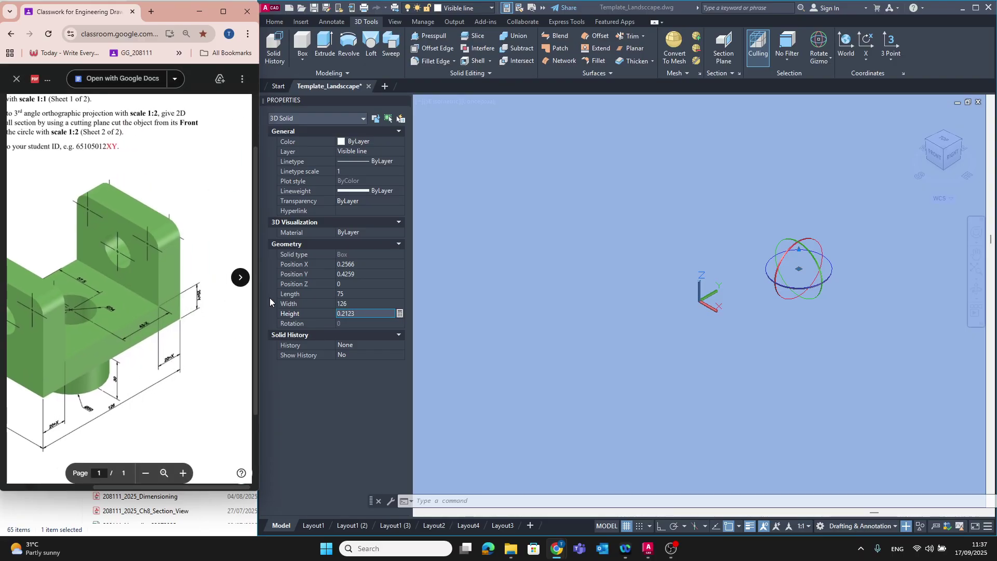
pyautogui.click(356, 311)
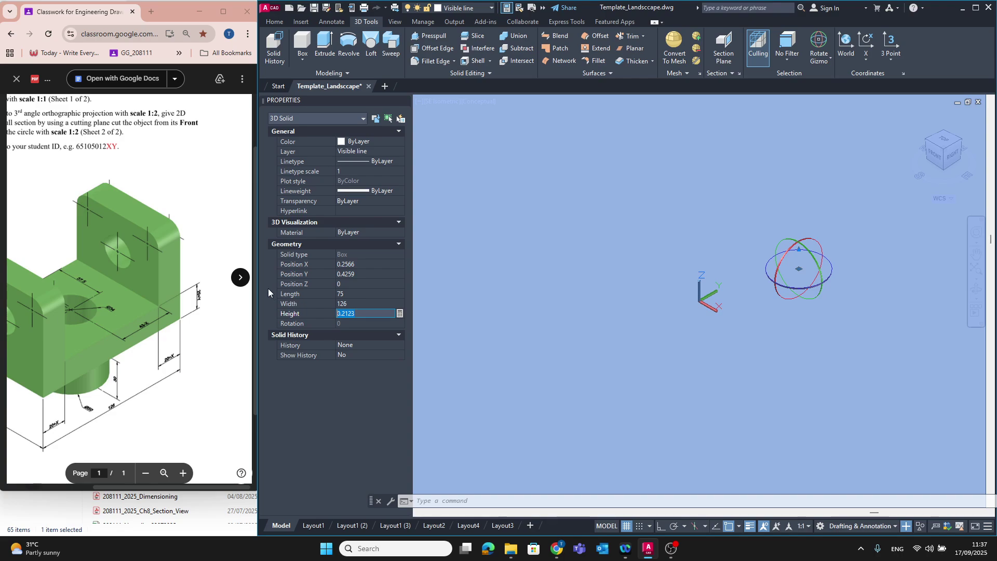
pyautogui.write('20')
pyautogui.press('Return')
pyautogui.scroll(-5, 601, 305)
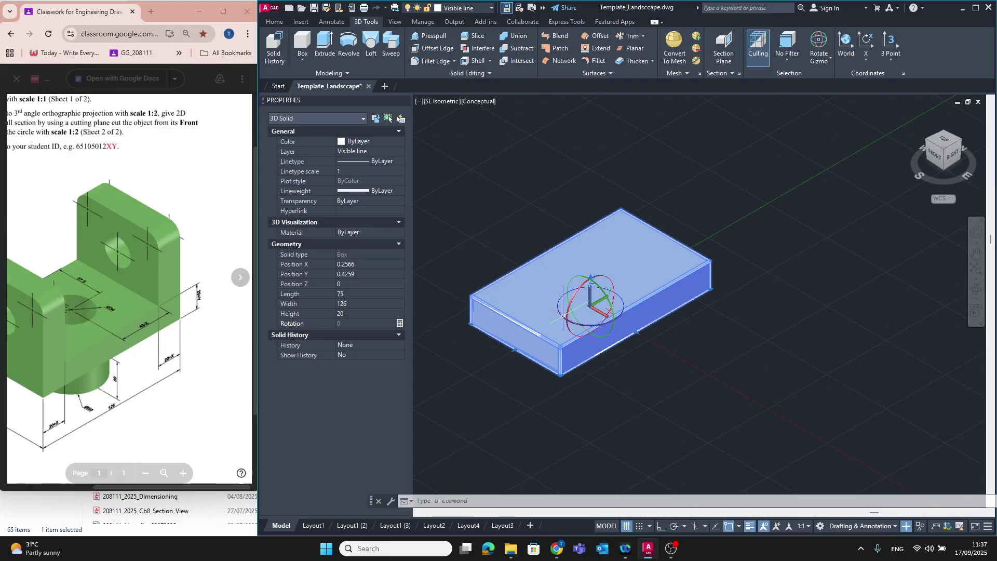
pyautogui.click(690, 362)
pyautogui.press('Escape')
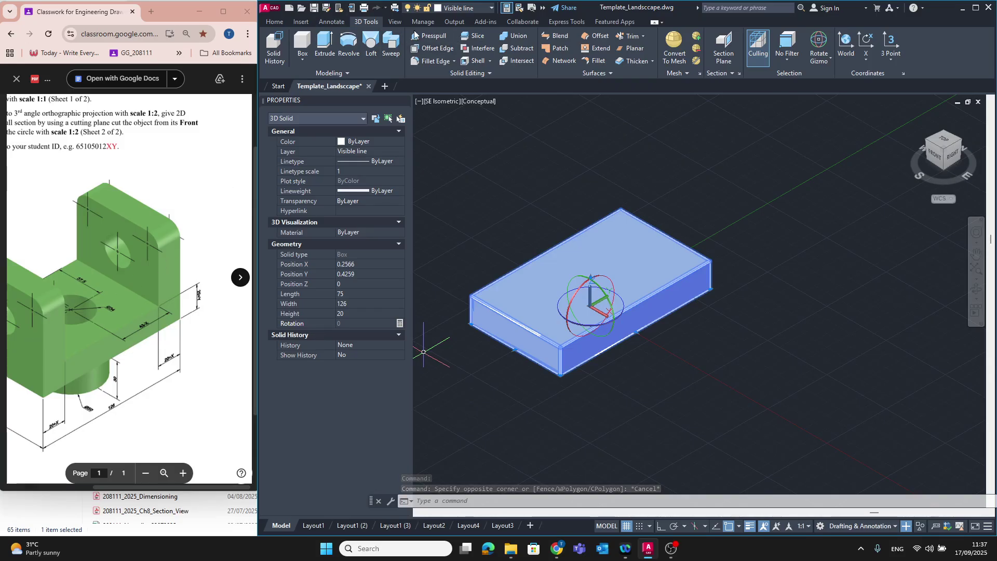
# Step: Draw an upright box freehand on the base's top face, spanning the full length of its front short edge
pyautogui.click(301, 22)
pyautogui.click(274, 21)
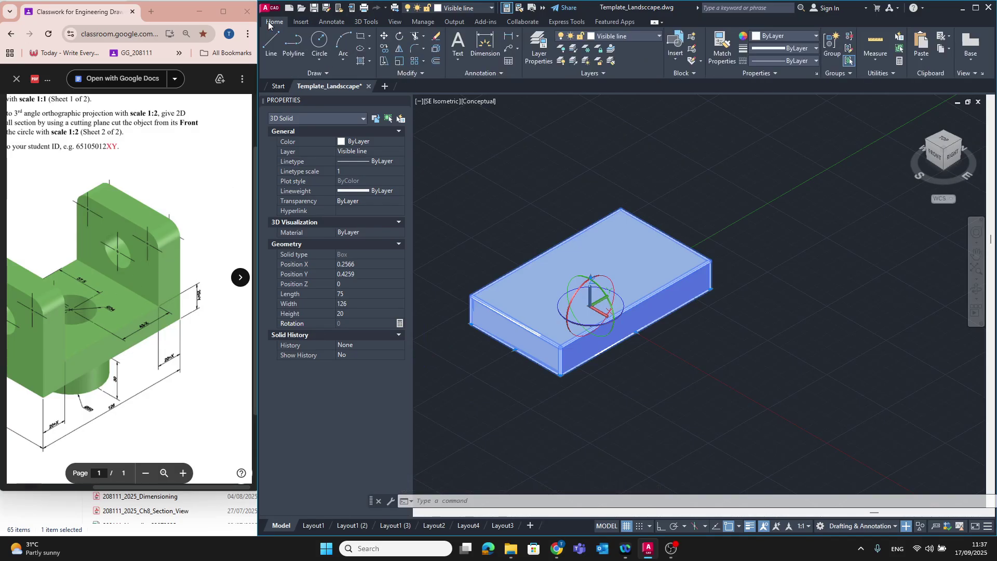
pyautogui.click(365, 21)
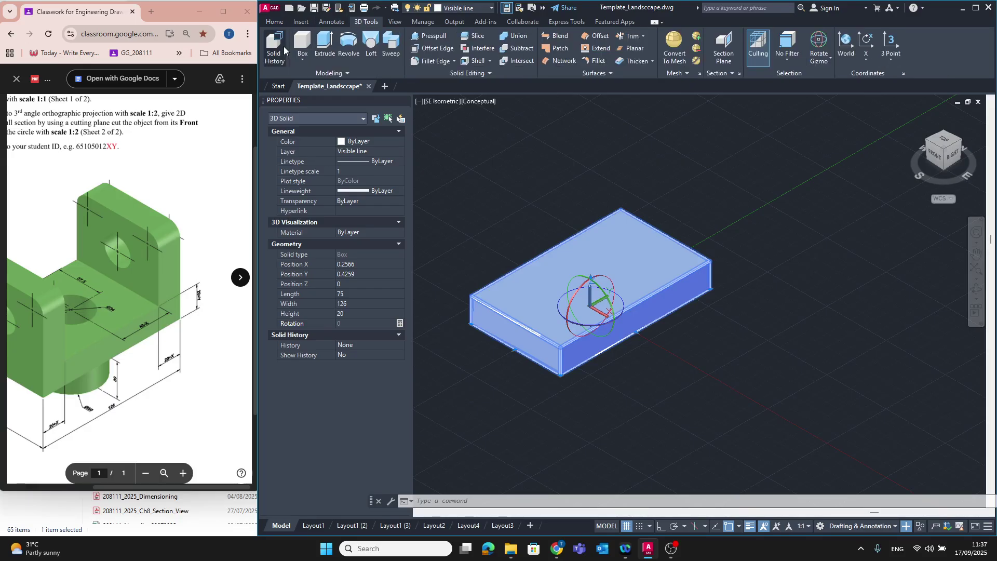
pyautogui.click(307, 56)
pyautogui.click(316, 76)
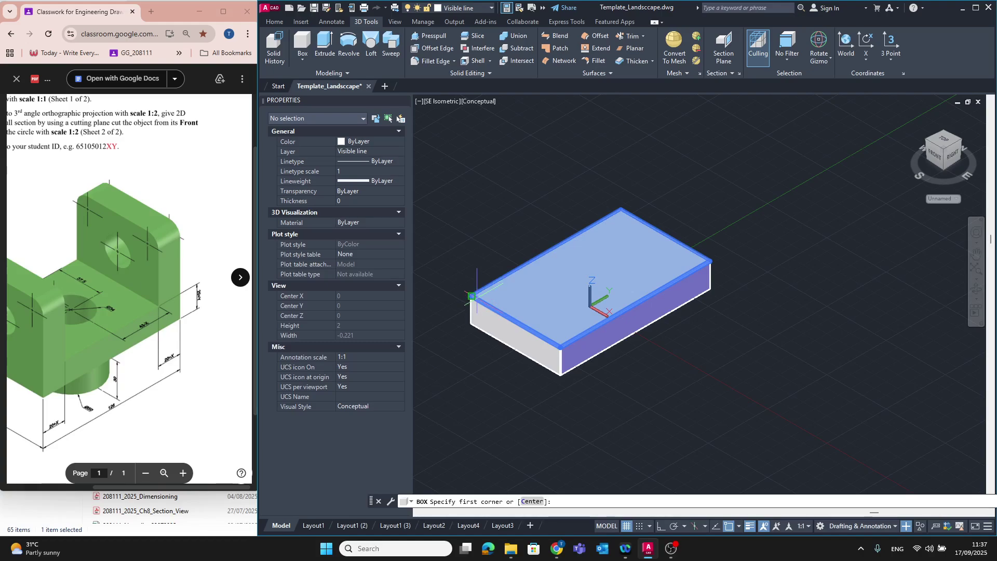
pyautogui.click(471, 296)
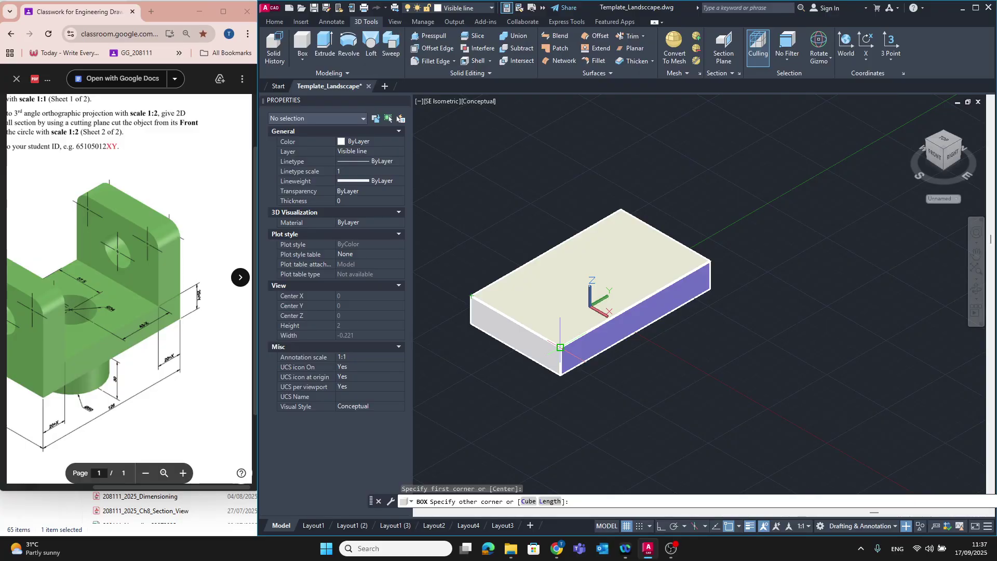
pyautogui.click(560, 347)
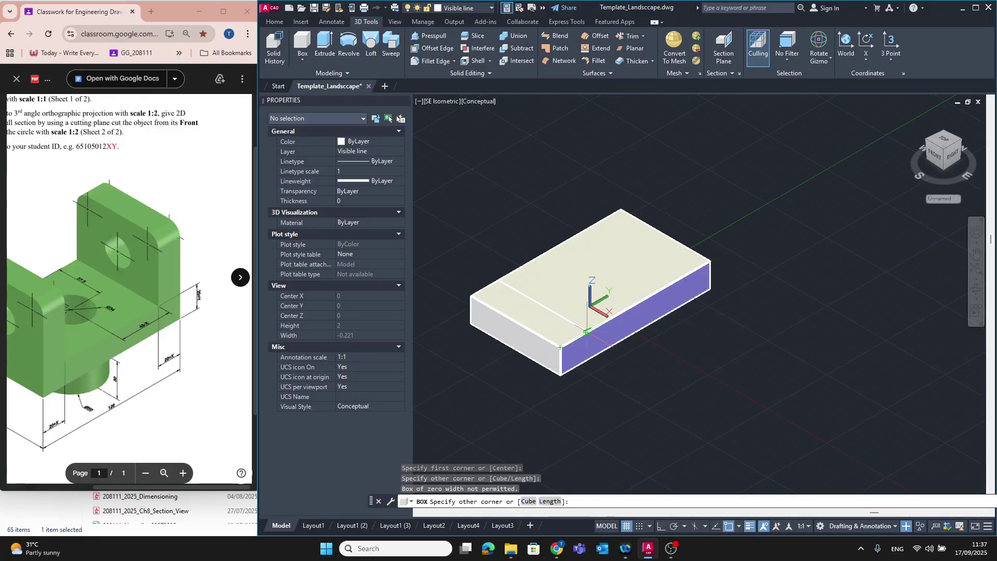
pyautogui.click(587, 332)
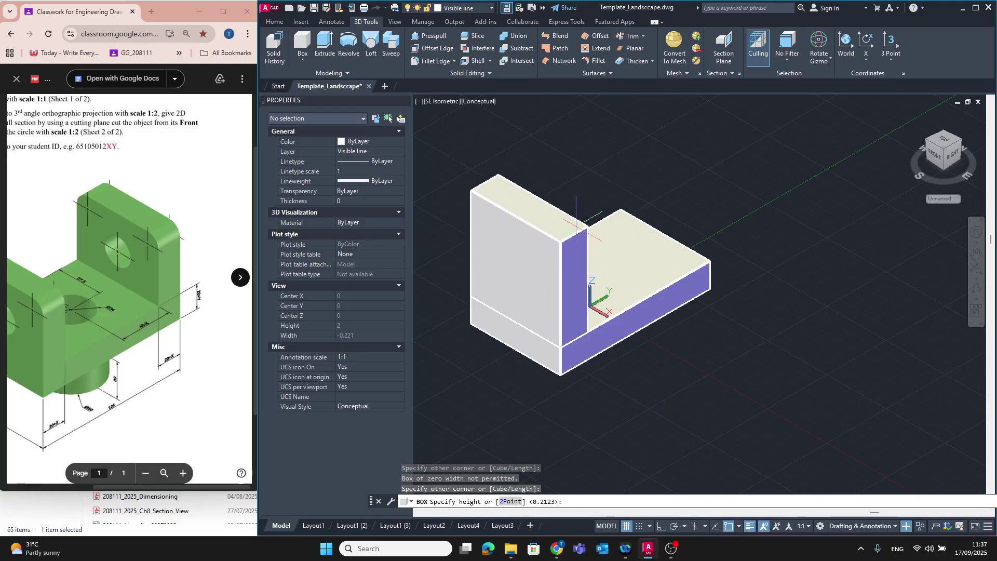
pyautogui.click(576, 232)
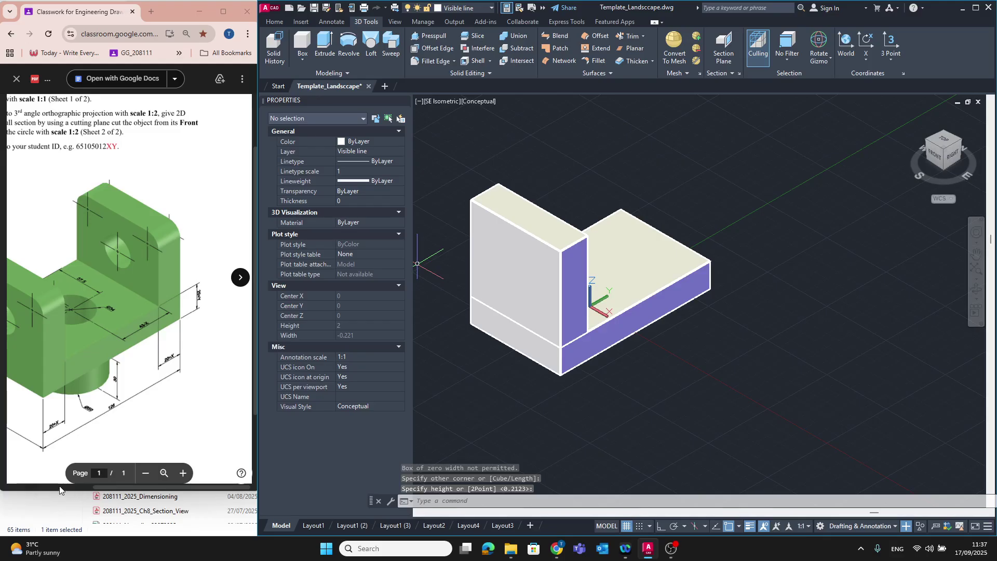
# Step: Check the upright's thickness in the plate PDF and set the upright box's width to 20
pyautogui.click(118, 379)
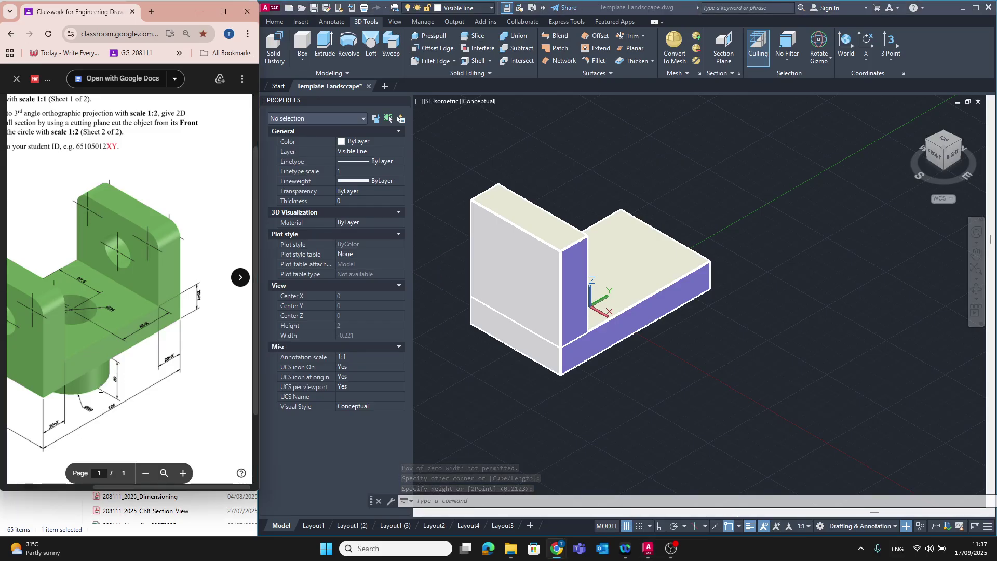
pyautogui.hscroll(-3, 47, 341)
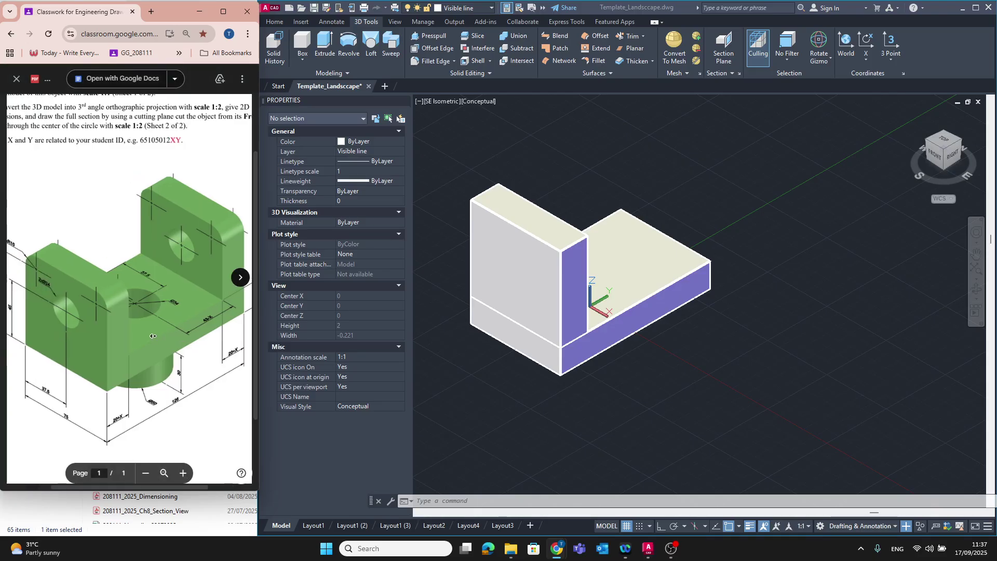
pyautogui.hscroll(-3, 171, 336)
pyautogui.click(541, 292)
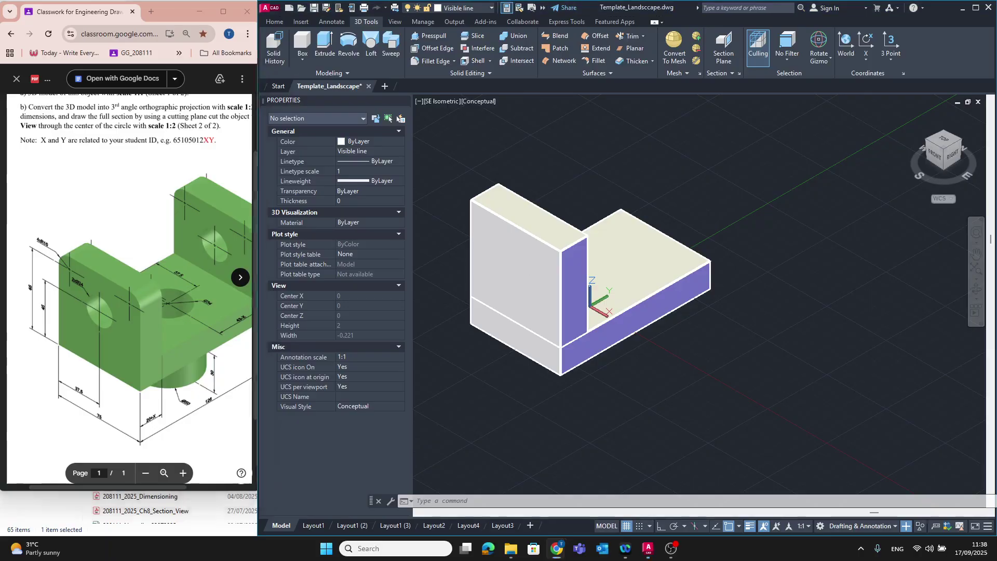
pyautogui.press('Escape')
pyautogui.click(519, 265)
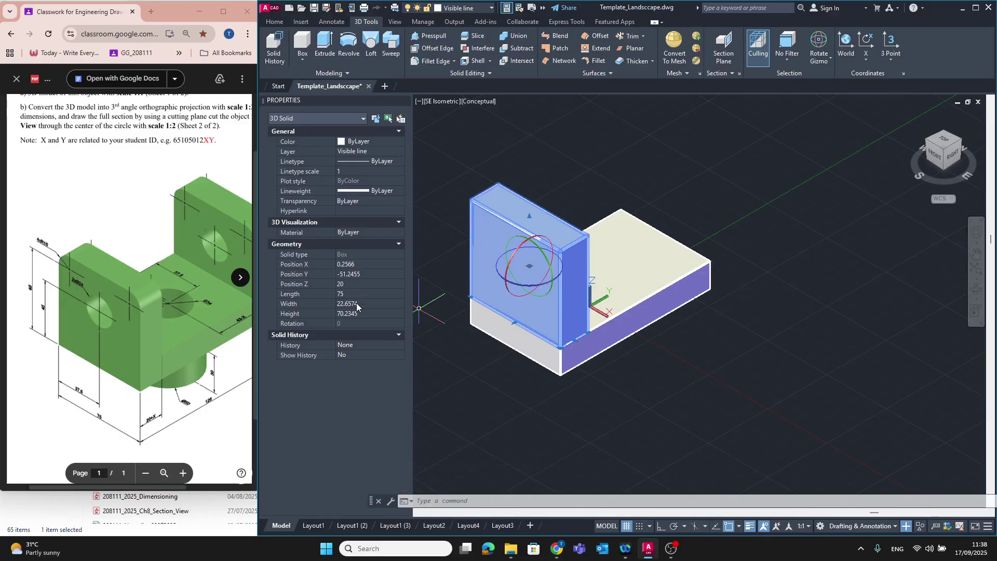
pyautogui.click(353, 303)
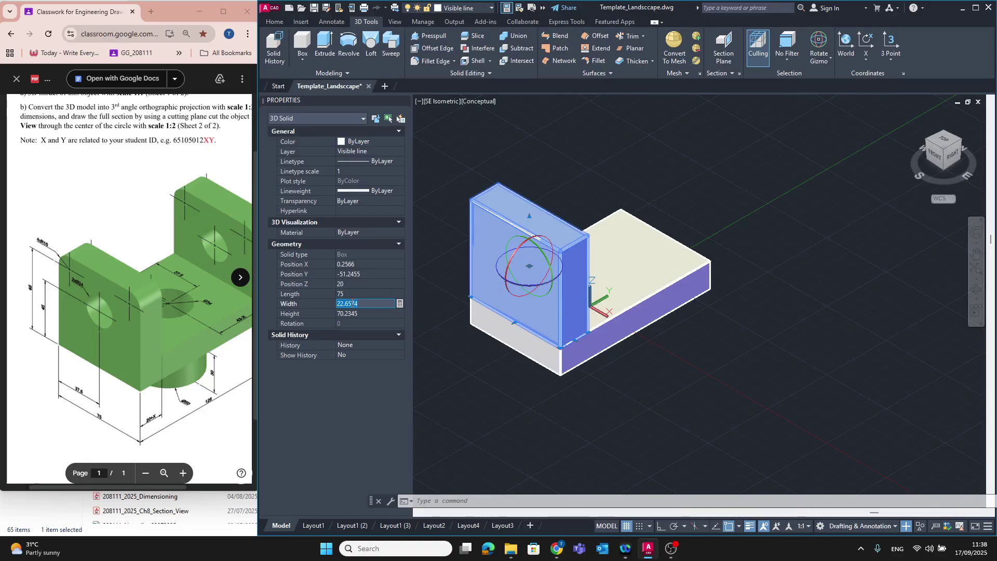
pyautogui.write('20')
# Step: Check the upright's height dimensions in the plate PDF and set the upright box's height to 55
pyautogui.click(394, 312)
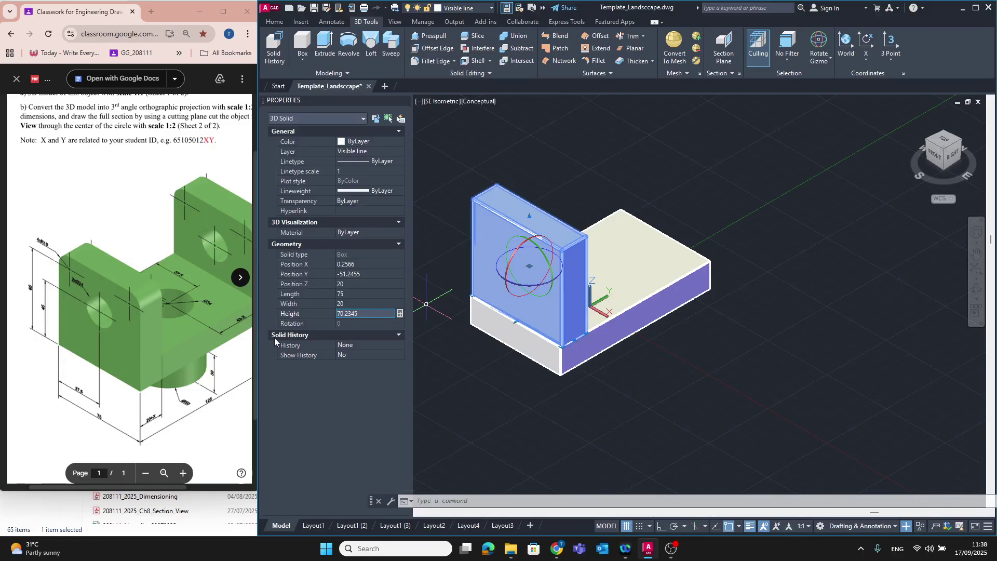
pyautogui.write('75')
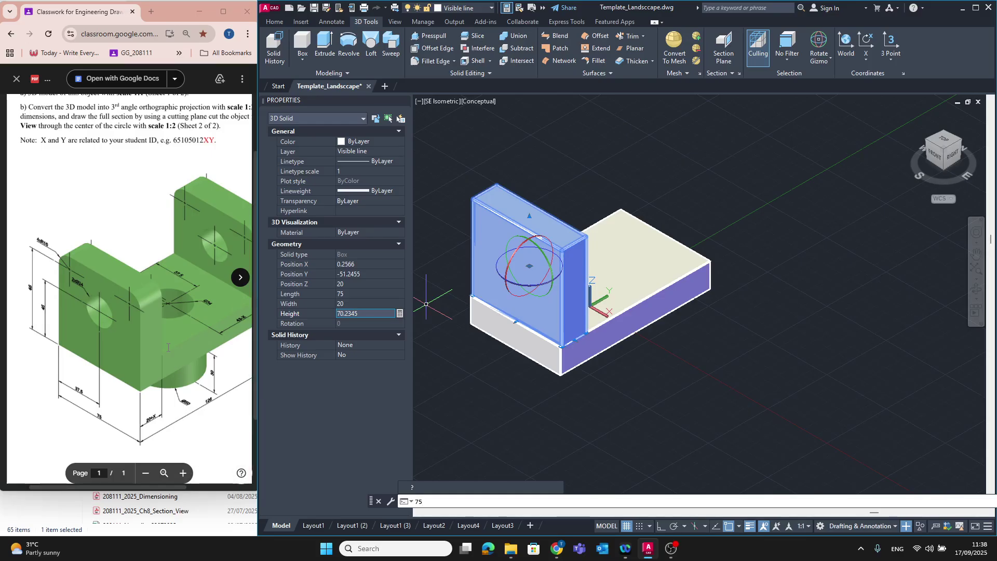
pyautogui.click(149, 338)
pyautogui.moveTo(149, 338); pyautogui.dragTo(114, 338, button='middle')
pyautogui.hscroll(2, 214, 342)
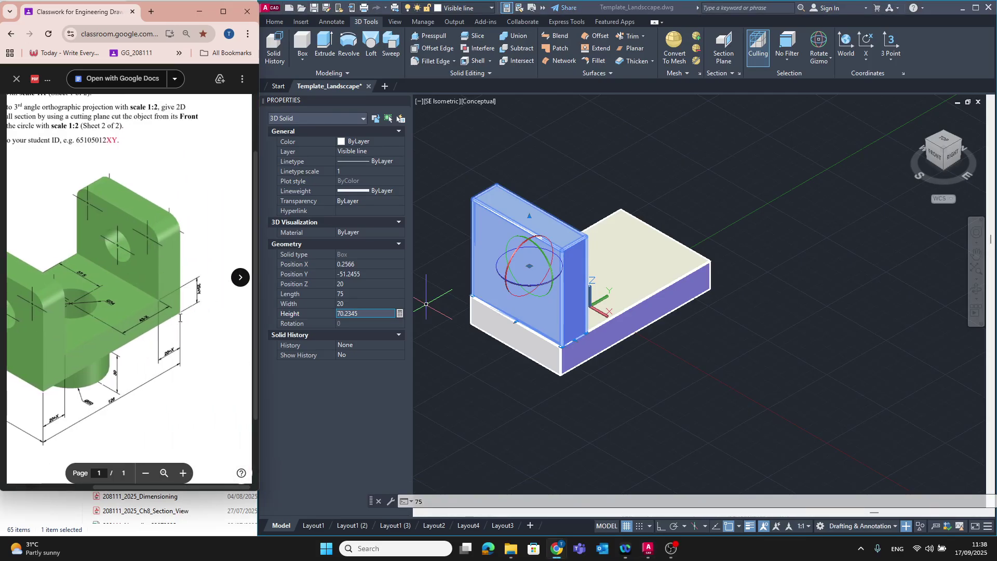
pyautogui.hscroll(-6, 199, 301)
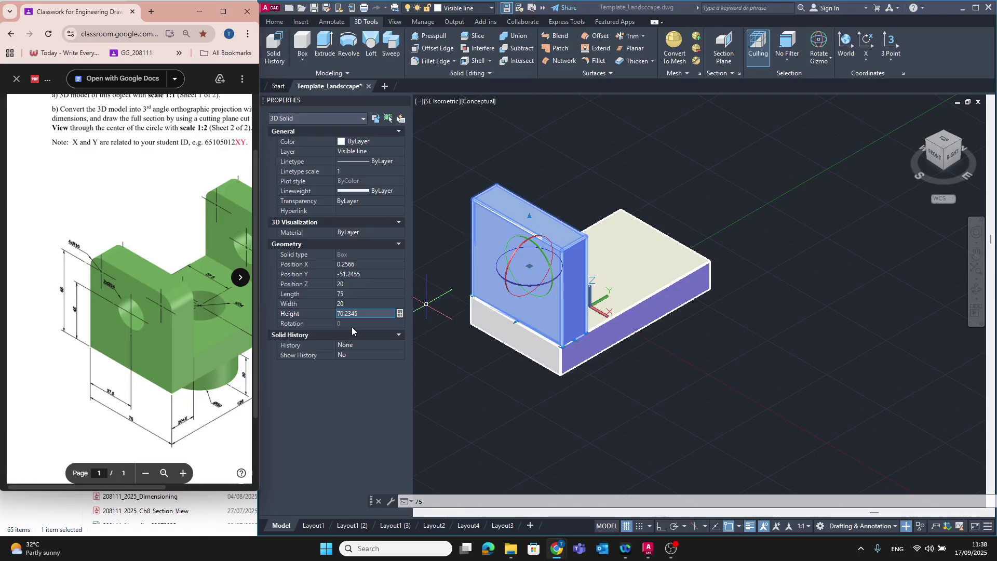
pyautogui.doubleClick(362, 315)
pyautogui.write('55')
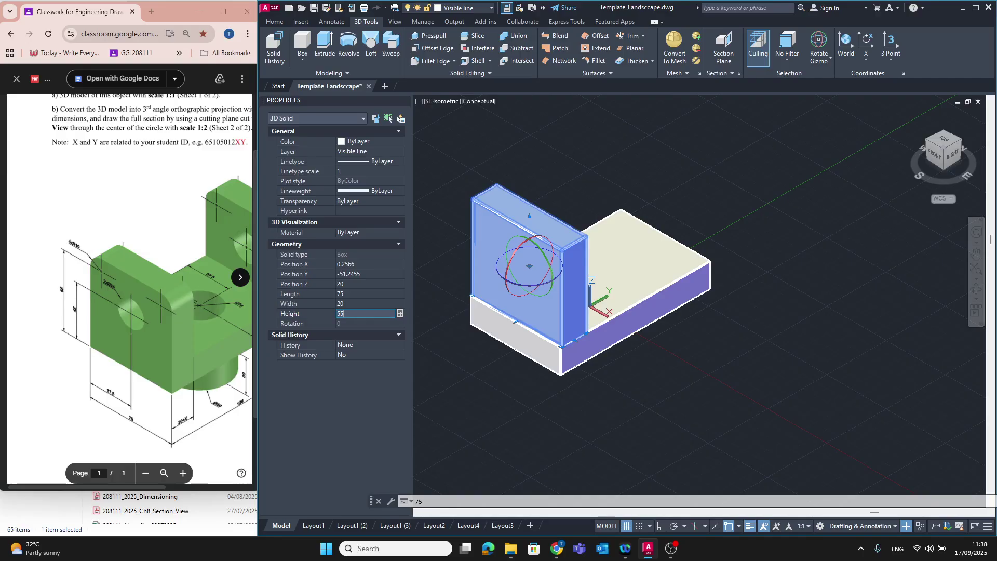
pyautogui.press('Return')
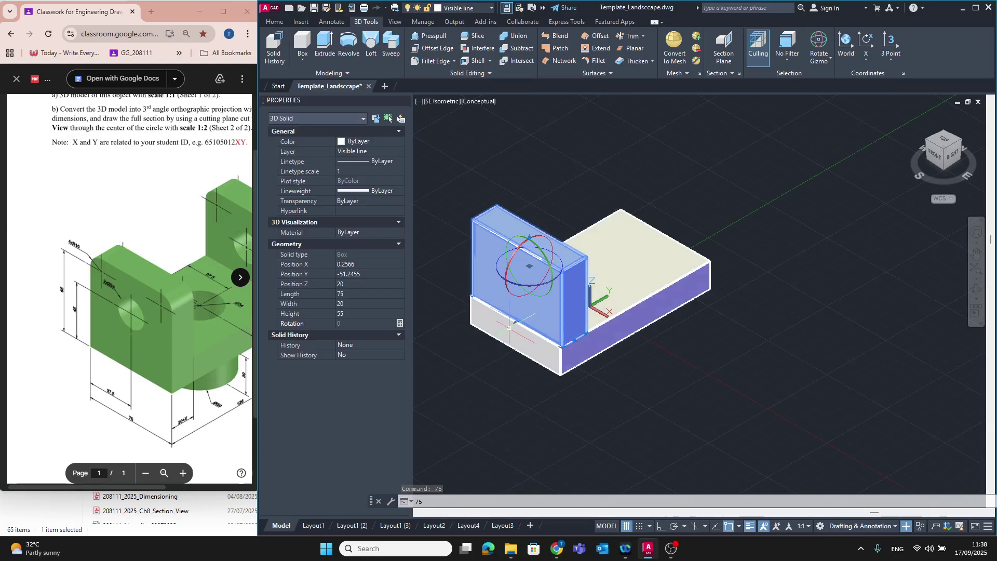
pyautogui.scroll(2, 539, 370)
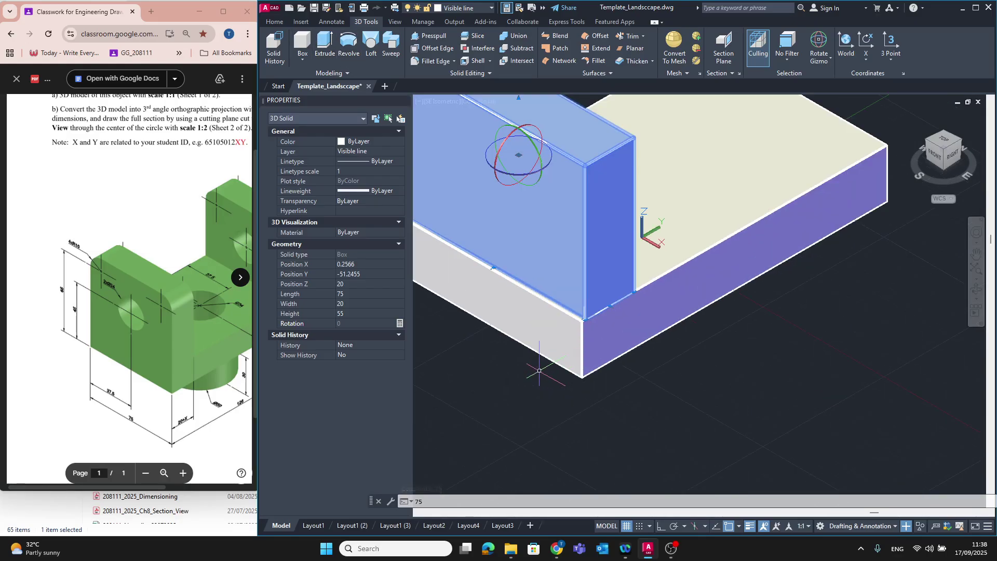
pyautogui.scroll(2, 539, 370)
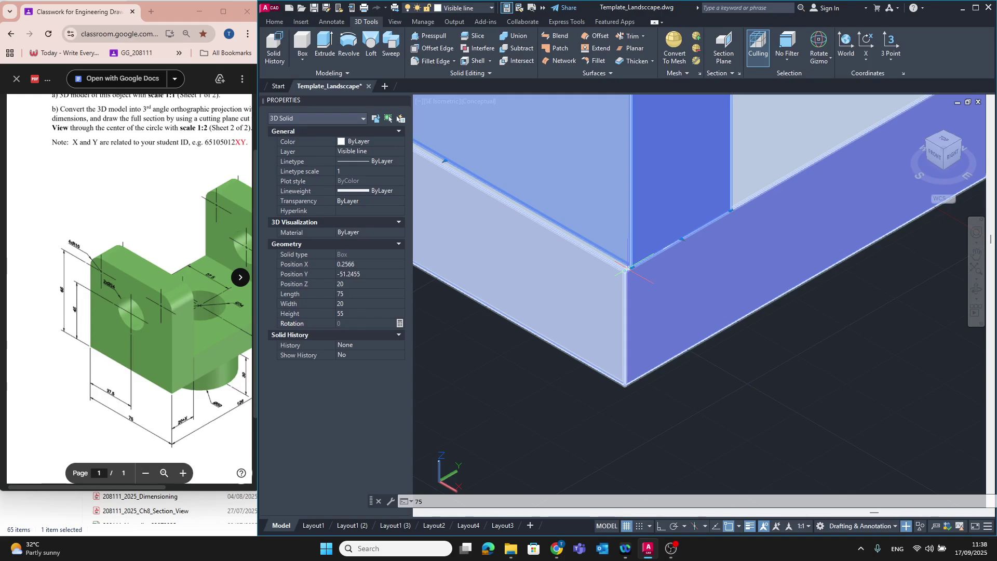
pyautogui.click(300, 22)
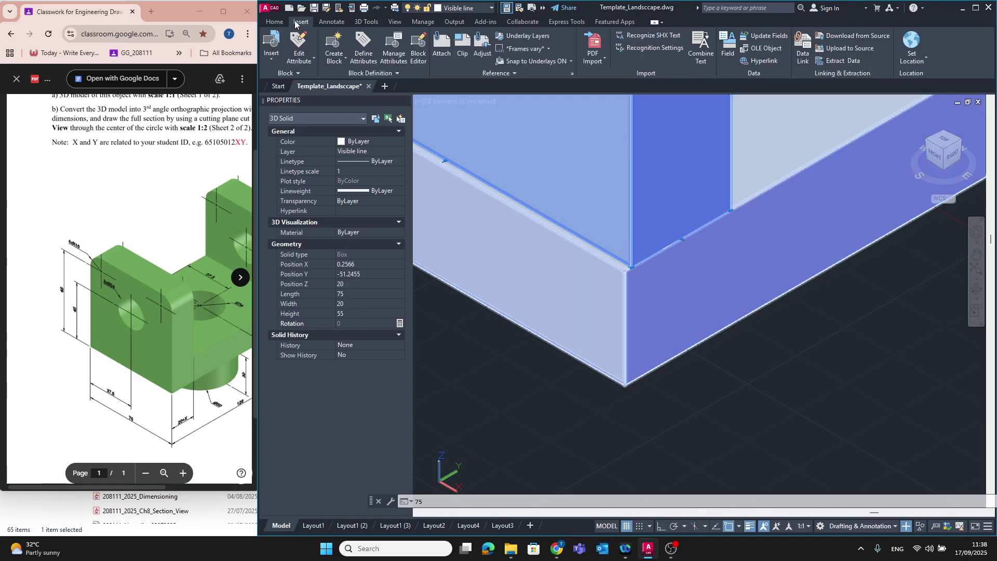
pyautogui.click(332, 22)
pyautogui.click(275, 22)
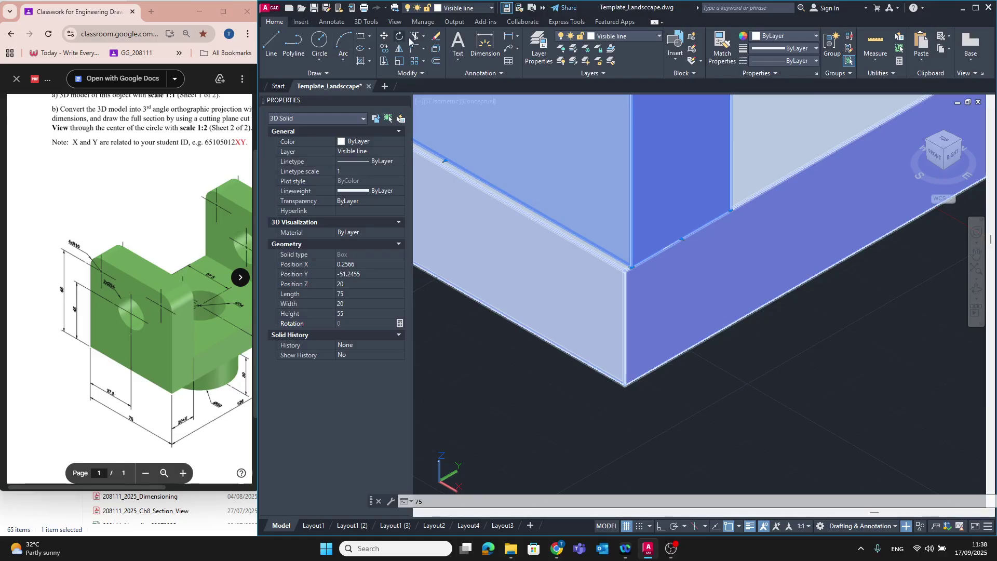
pyautogui.click(383, 36)
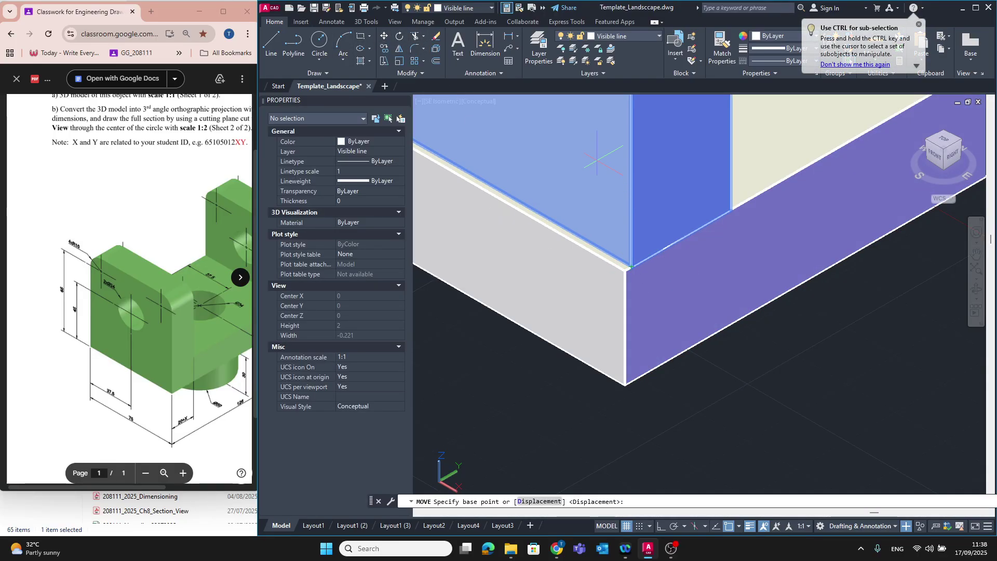
pyautogui.press('Return')
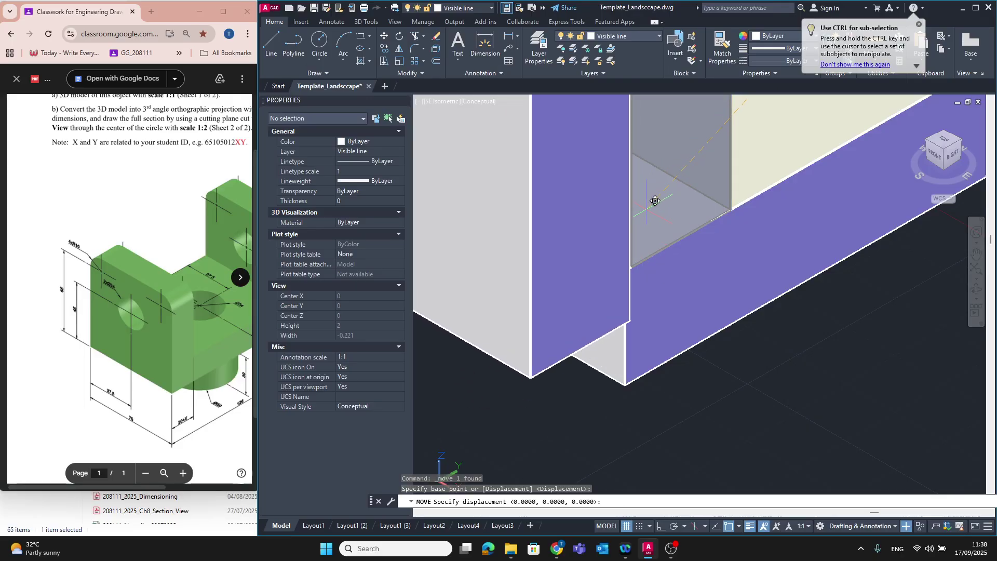
pyautogui.press('Escape')
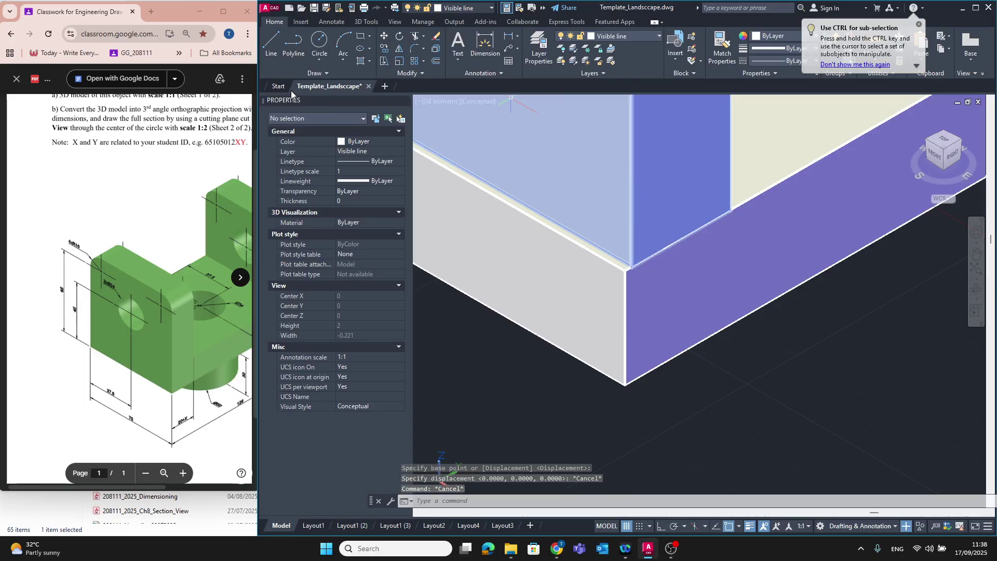
# Step: Move the upright box by its lower front corner onto the matching top front corner of the base
pyautogui.click(383, 36)
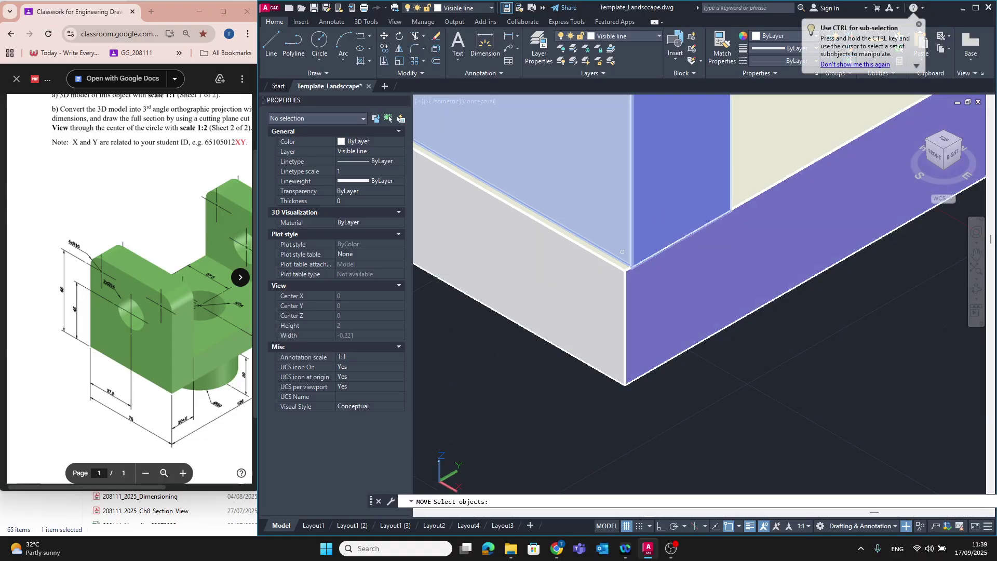
pyautogui.click(623, 237)
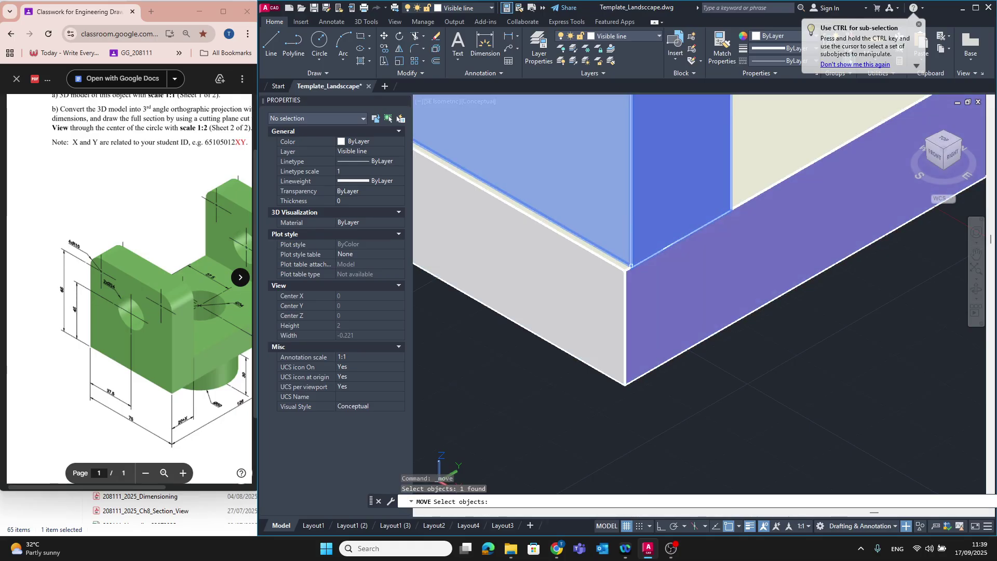
pyautogui.press('Return')
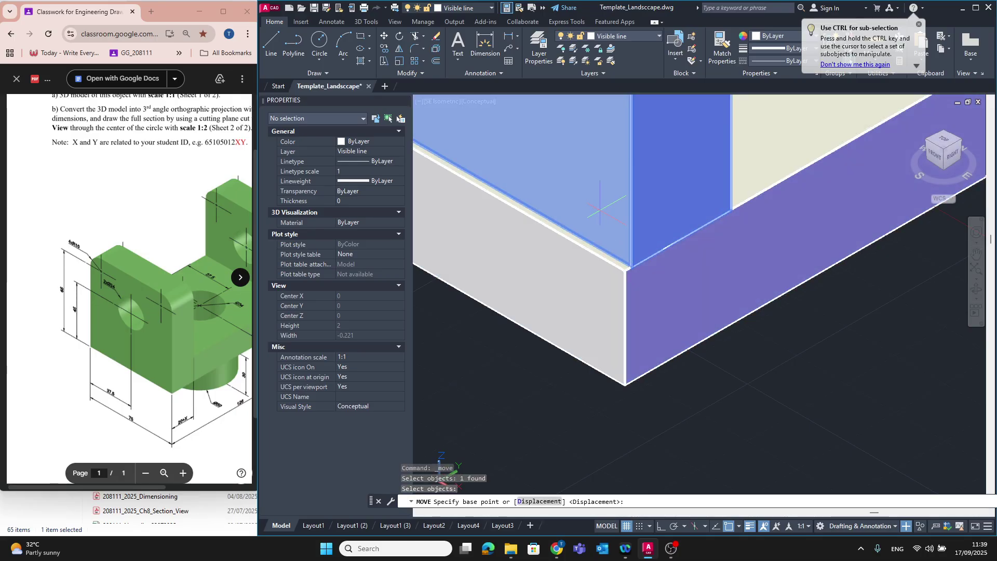
pyautogui.click(630, 268)
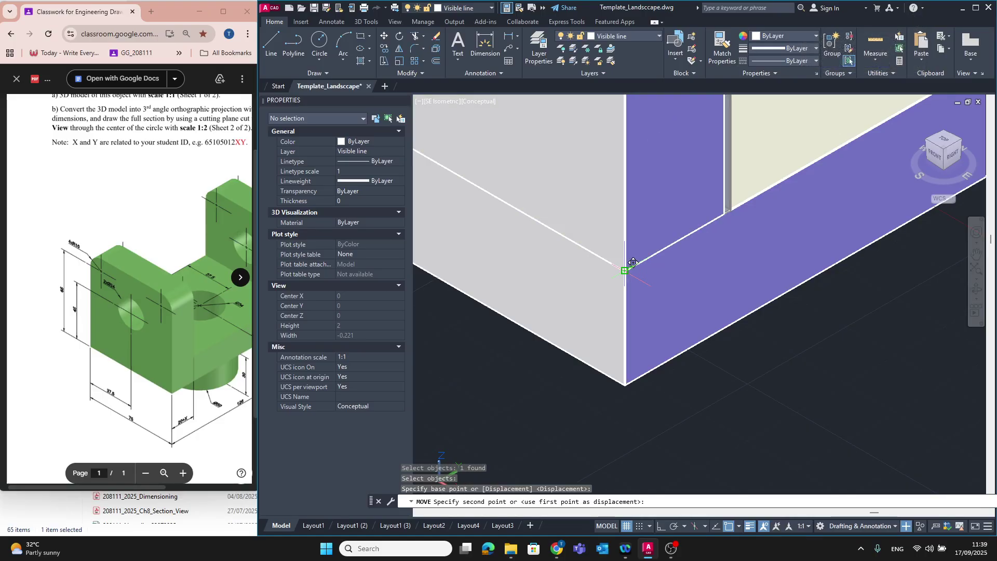
pyautogui.click(626, 269)
pyautogui.scroll(-4, 748, 310)
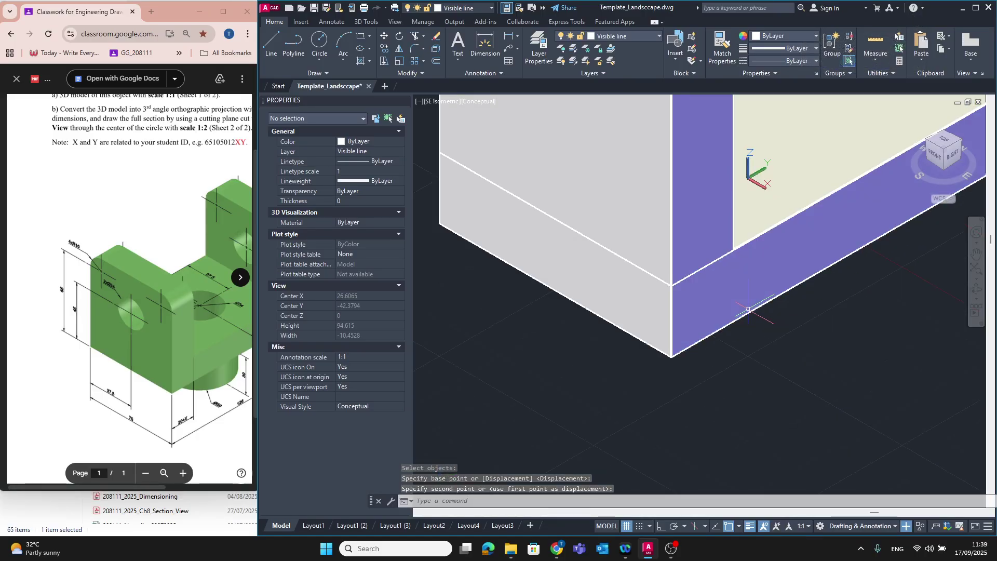
pyautogui.moveTo(729, 271); pyautogui.dragTo(627, 333, button='middle')
pyautogui.press('Escape')
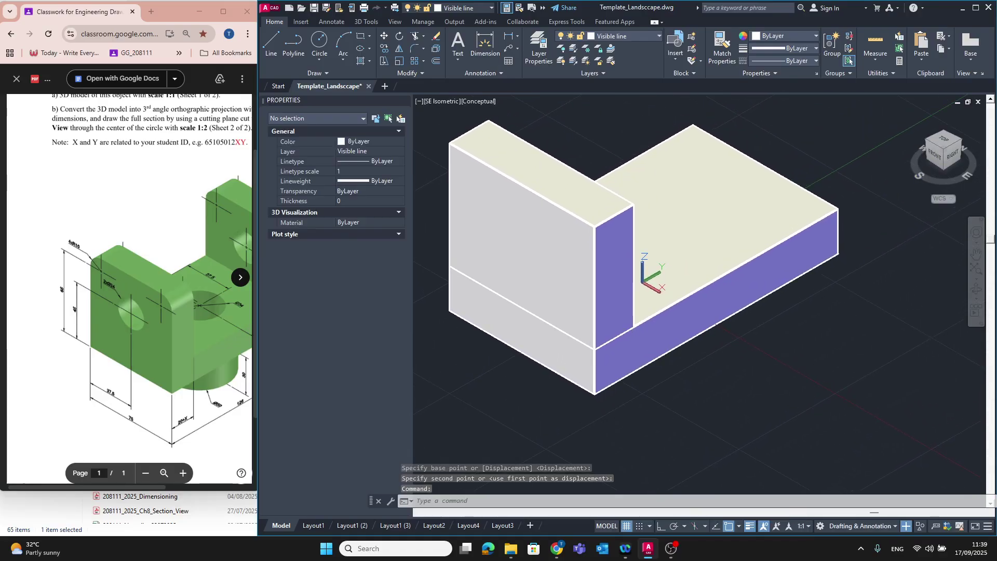
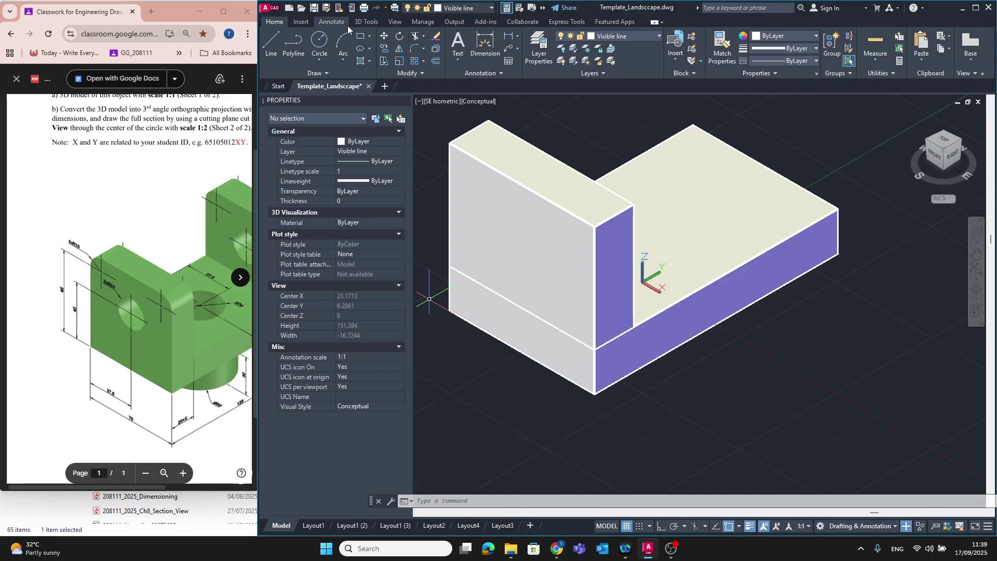
# Step: Try to round the upright box's top side edge with a surface fillet of radius 10
pyautogui.click(332, 21)
pyautogui.click(366, 22)
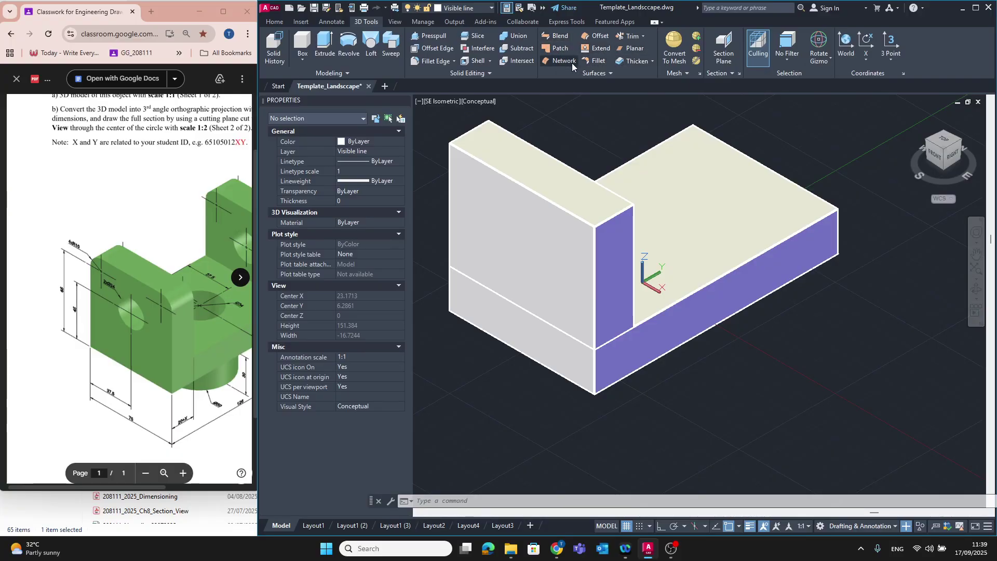
pyautogui.click(599, 61)
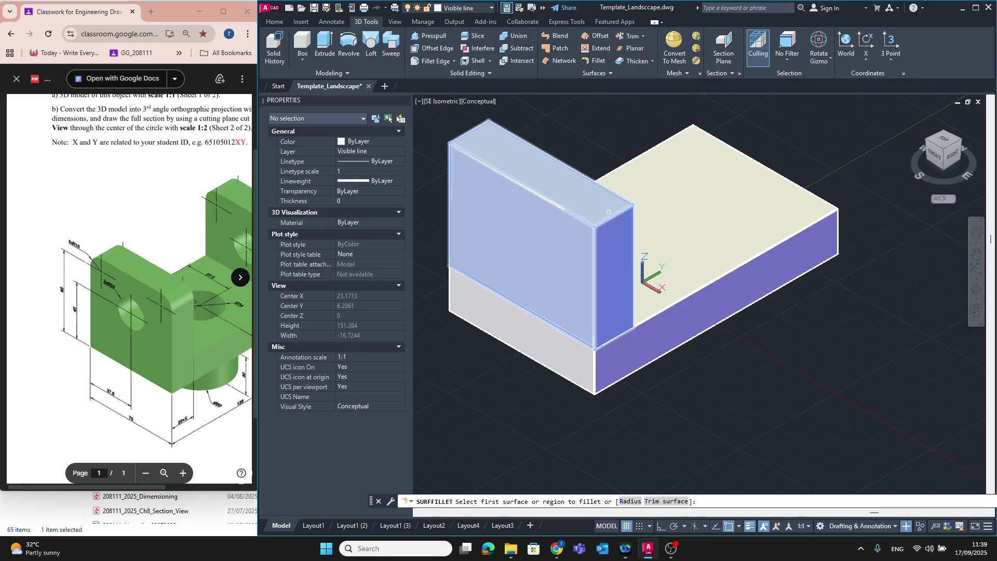
pyautogui.click(610, 214)
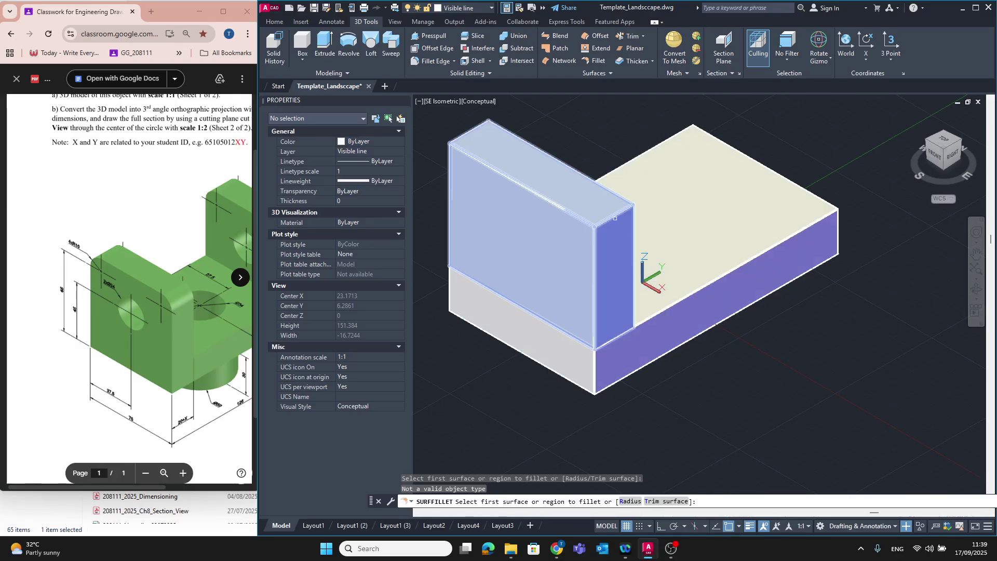
pyautogui.click(614, 217)
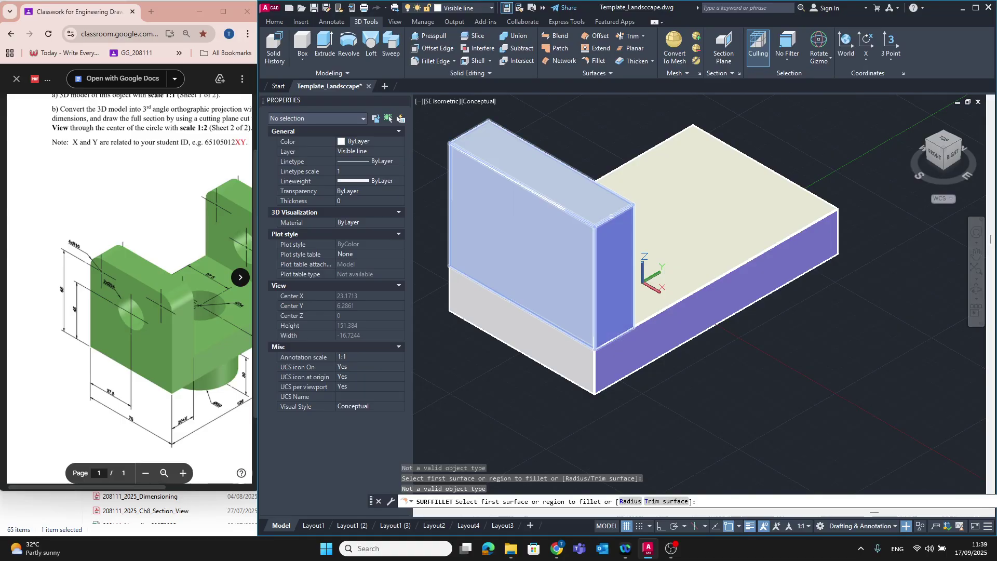
pyautogui.write('r')
pyautogui.press('Return')
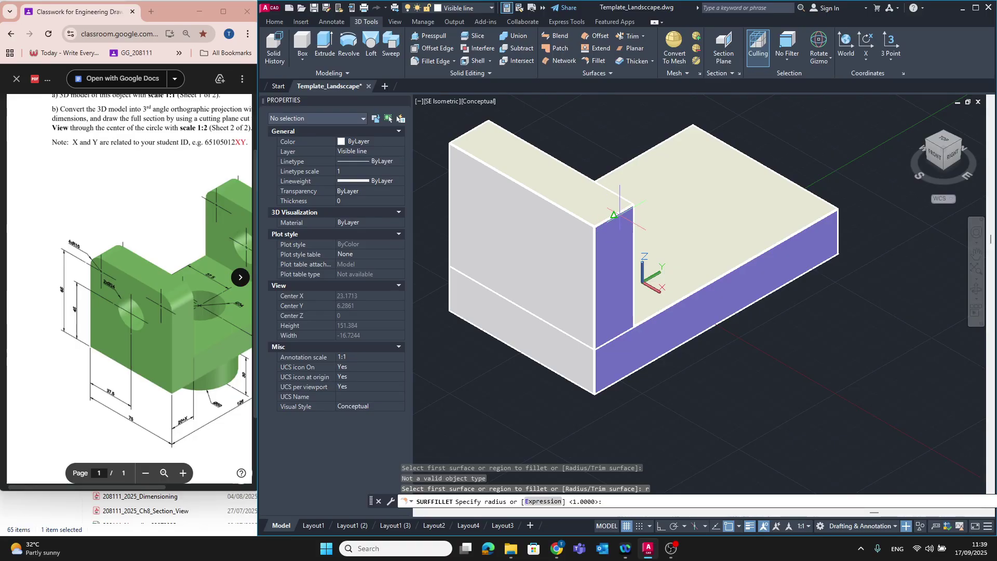
pyautogui.write('10')
pyautogui.press('Return')
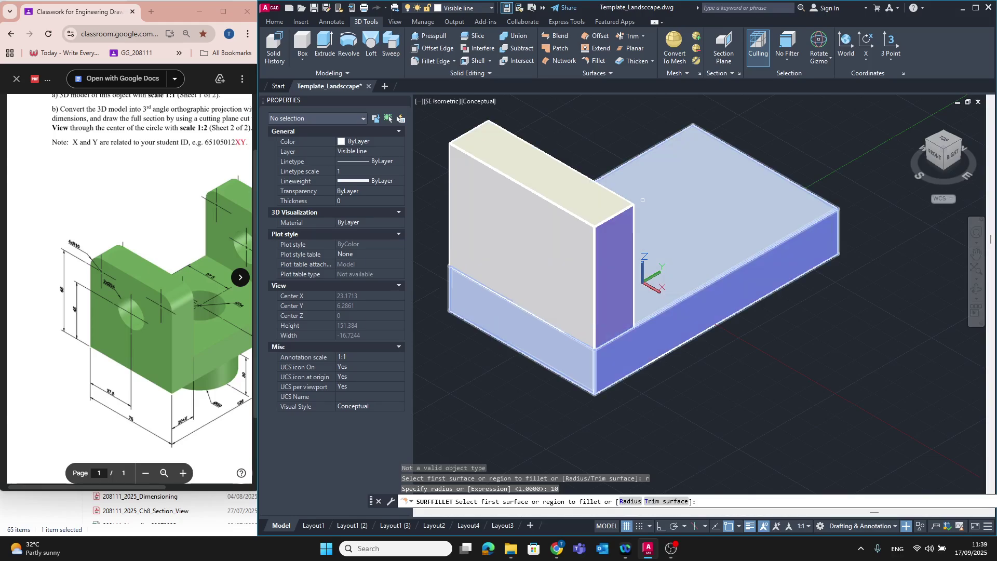
pyautogui.click(615, 244)
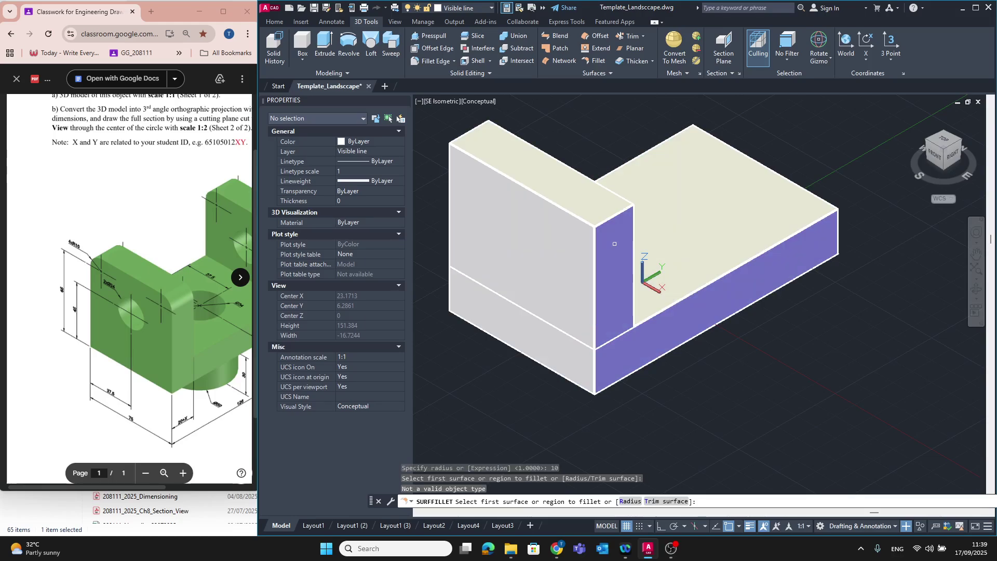
pyautogui.click(580, 194)
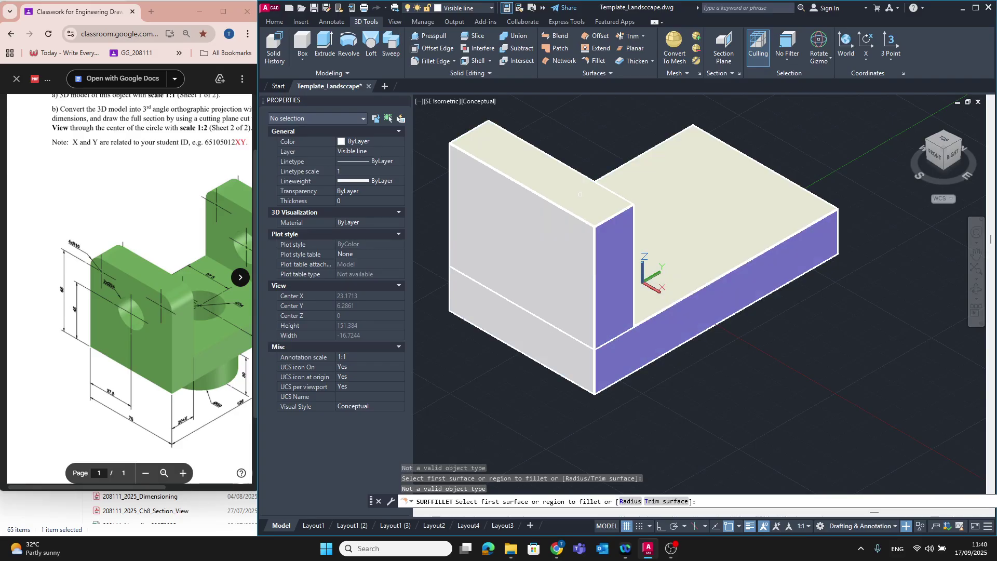
pyautogui.press('Escape')
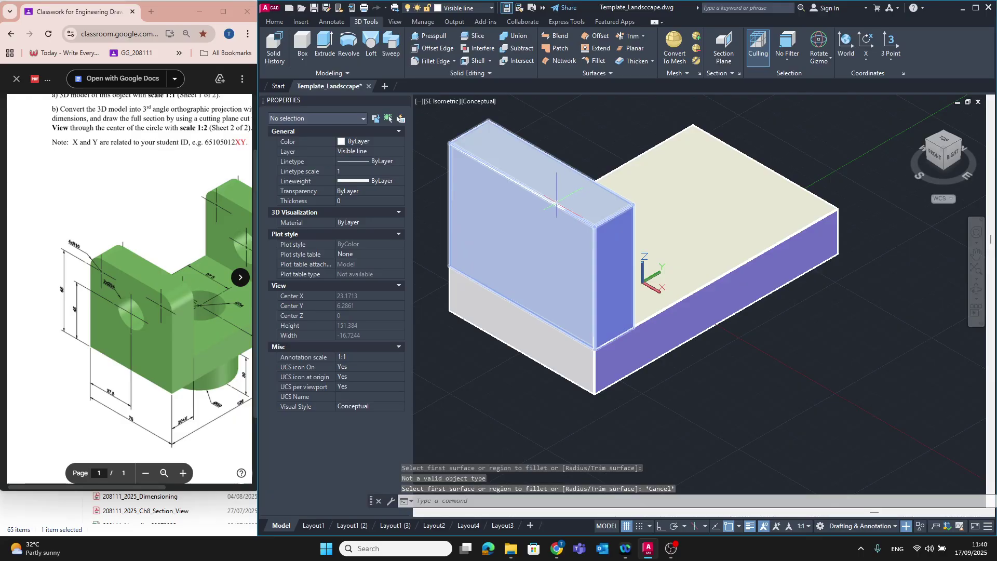
pyautogui.press('Escape')
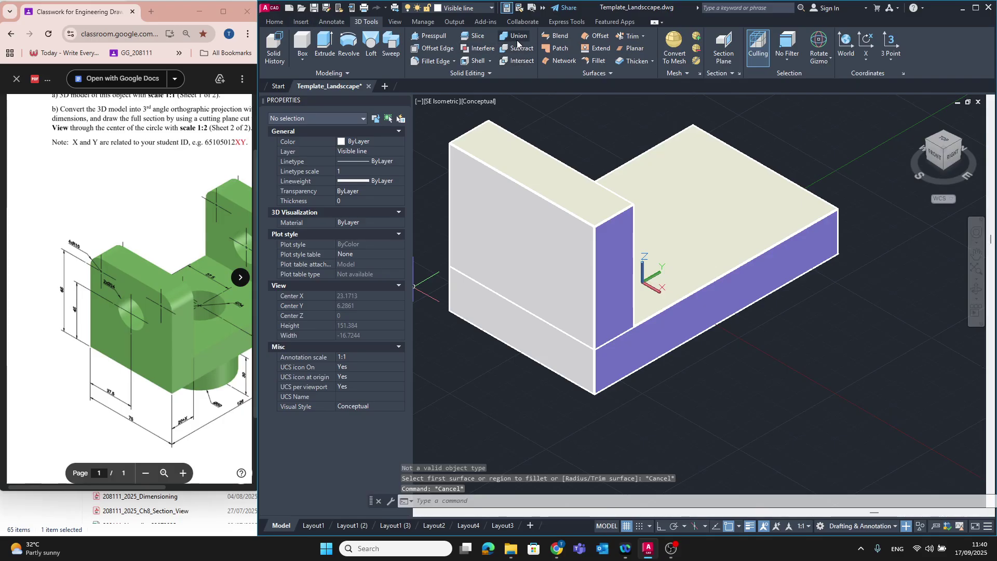
# Step: Try to round the upright box's short top edge with the standard Fillet command
pyautogui.click(301, 21)
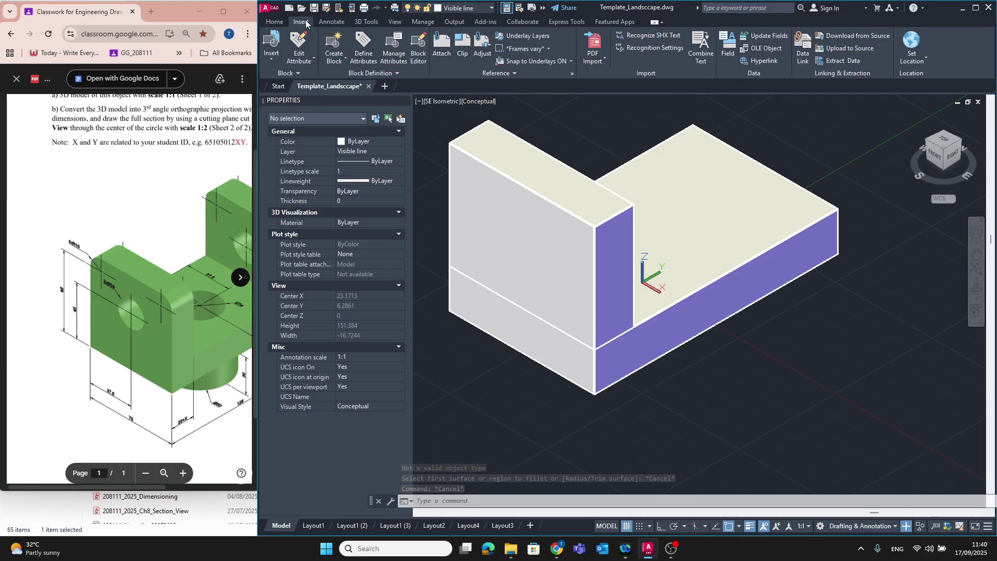
pyautogui.click(332, 21)
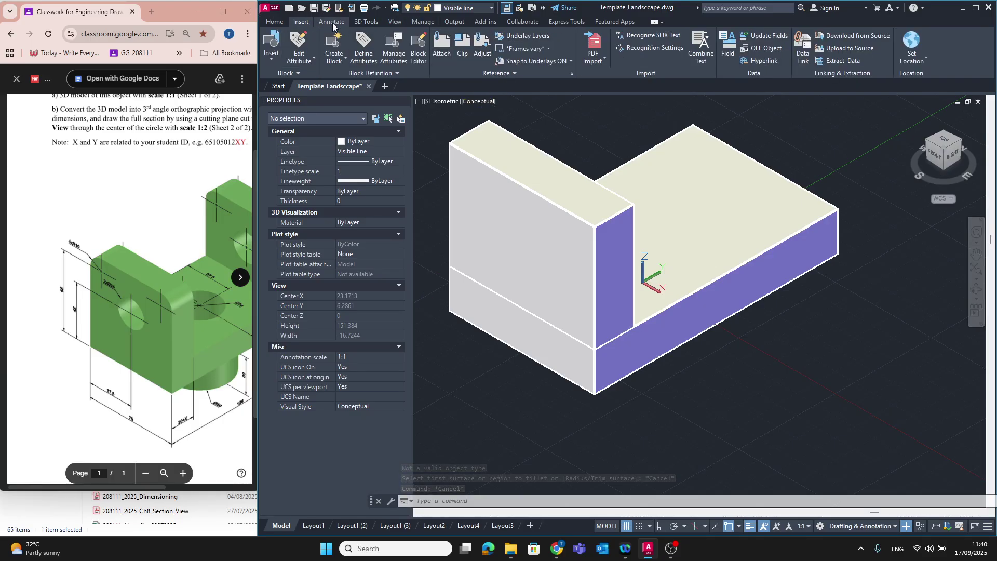
pyautogui.click(277, 22)
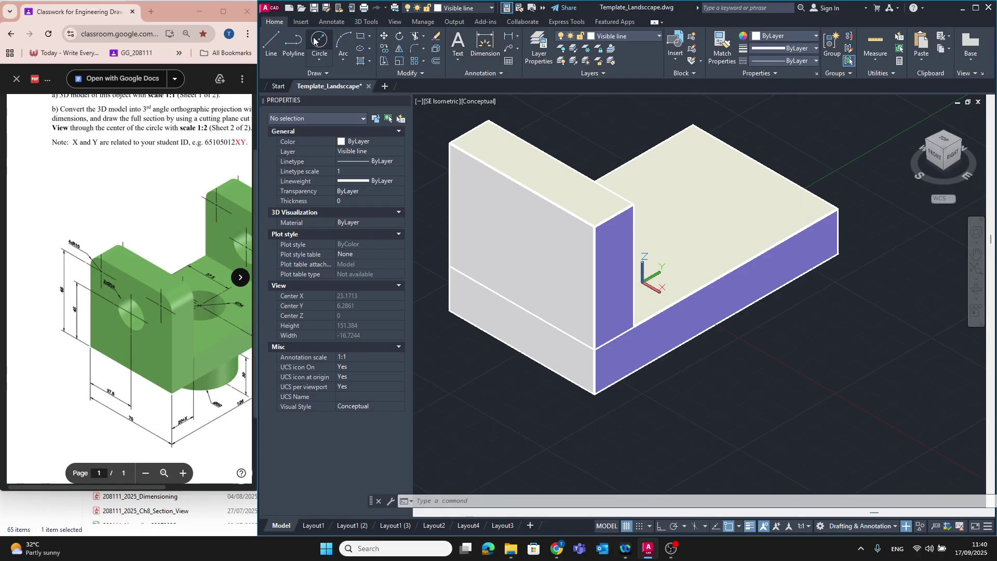
pyautogui.click(414, 47)
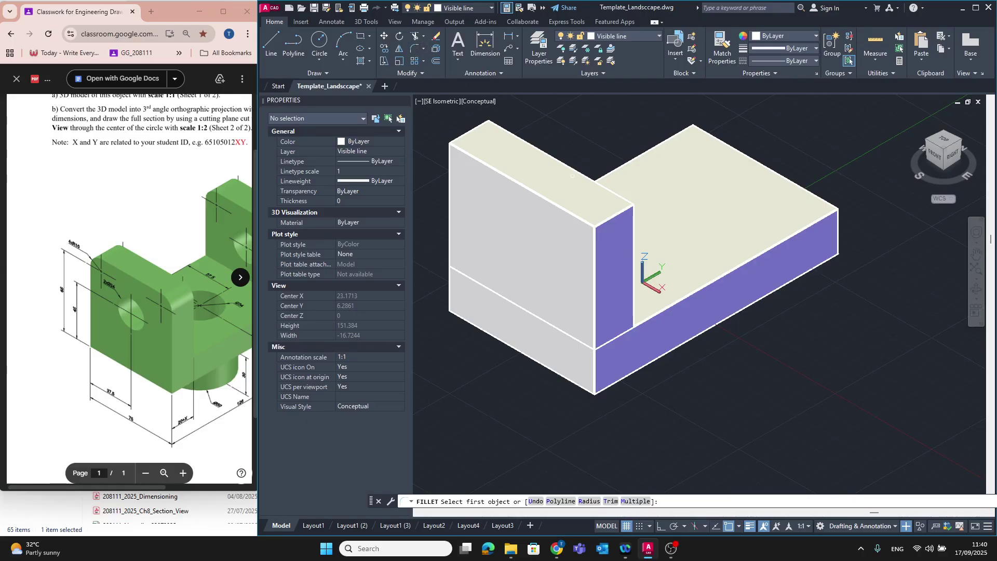
pyautogui.click(611, 219)
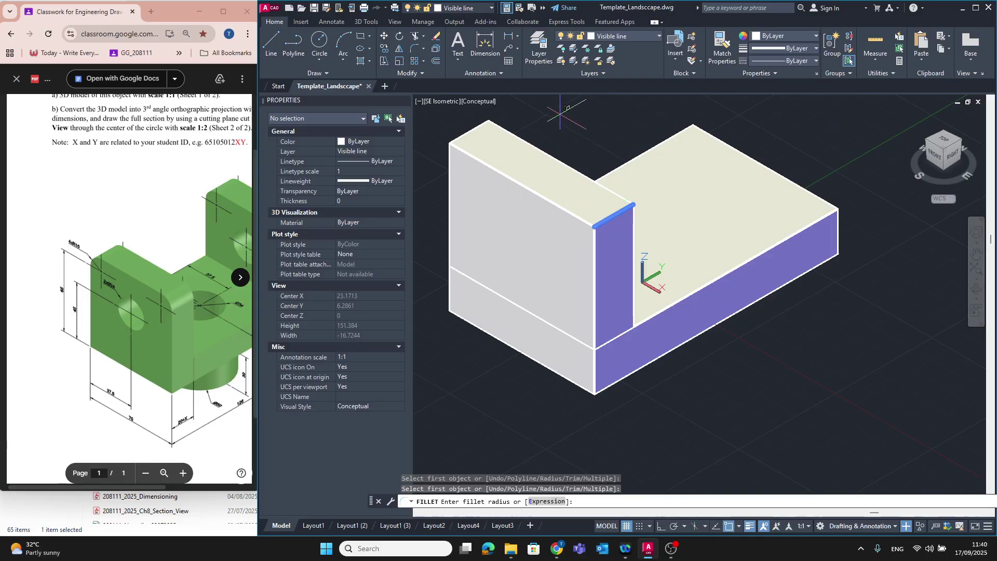
pyautogui.press('Return')
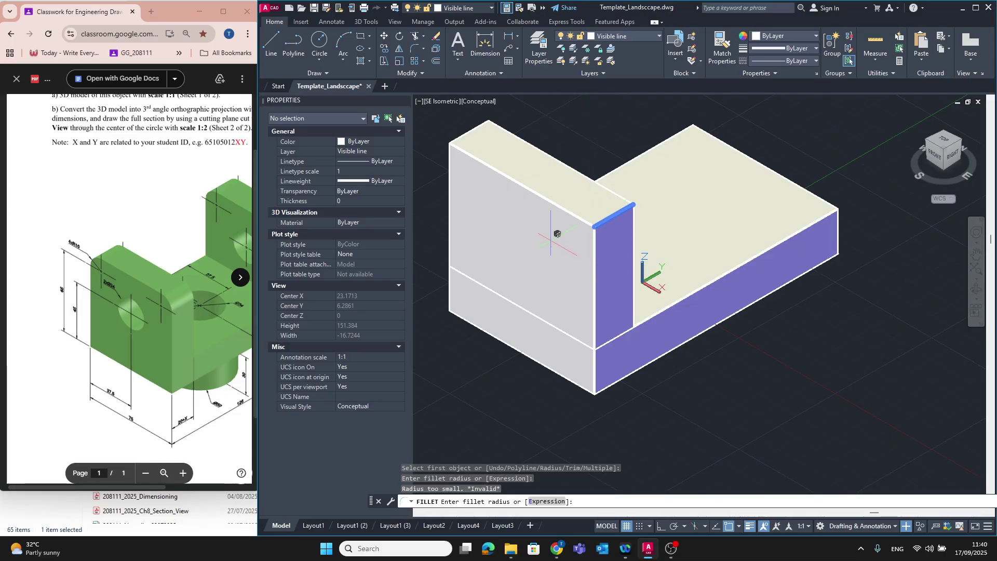
# Step: Try the surface fillet again on the short top edge of the upright box
pyautogui.click(367, 22)
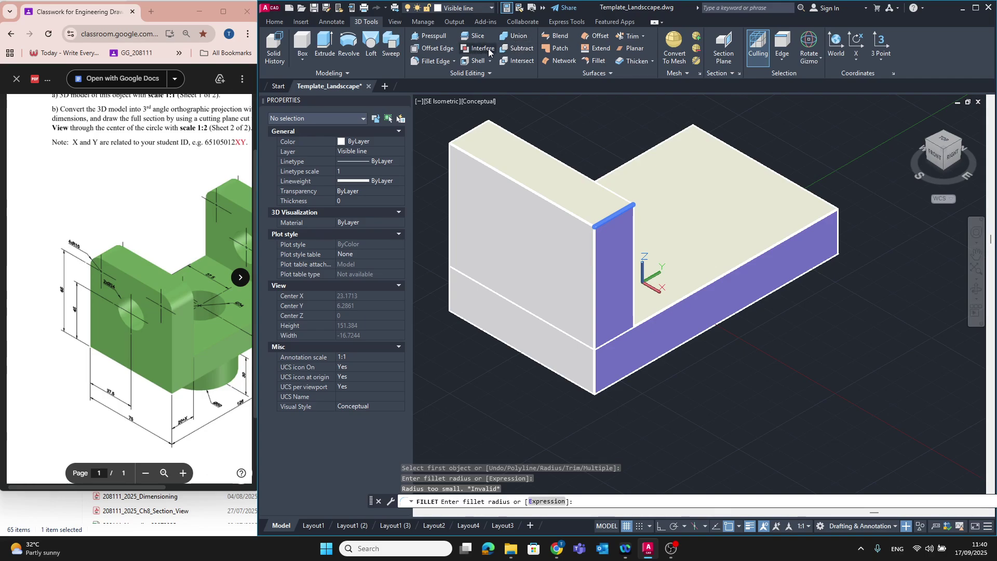
pyautogui.click(598, 61)
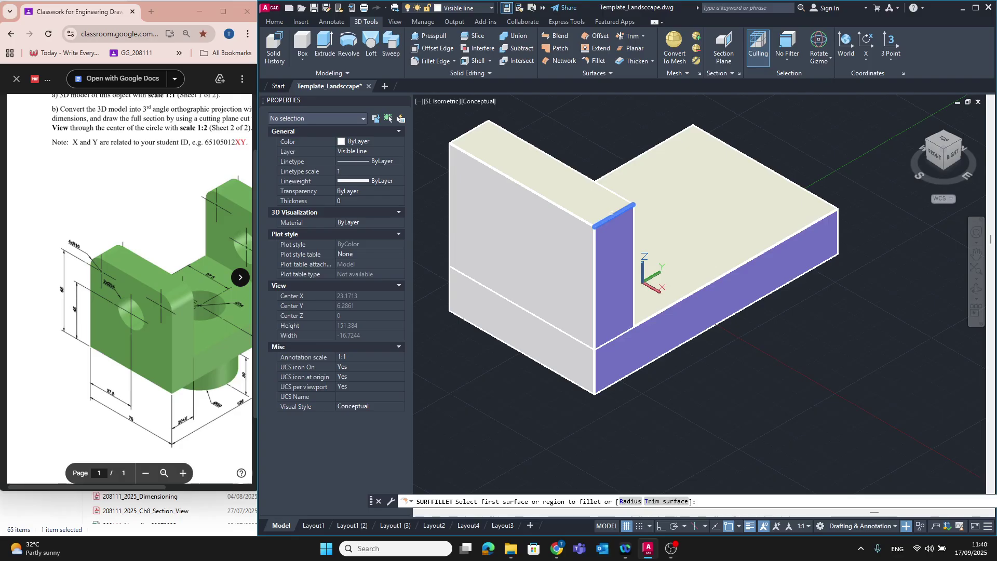
pyautogui.click(612, 220)
pyautogui.click(603, 203)
pyautogui.press('Escape')
pyautogui.press('Escape')
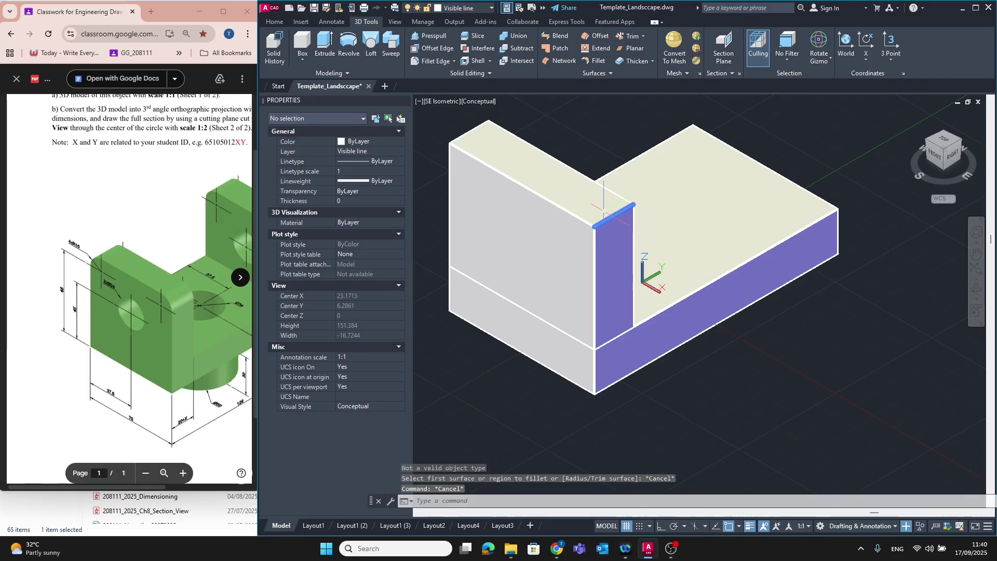
pyautogui.click(610, 217)
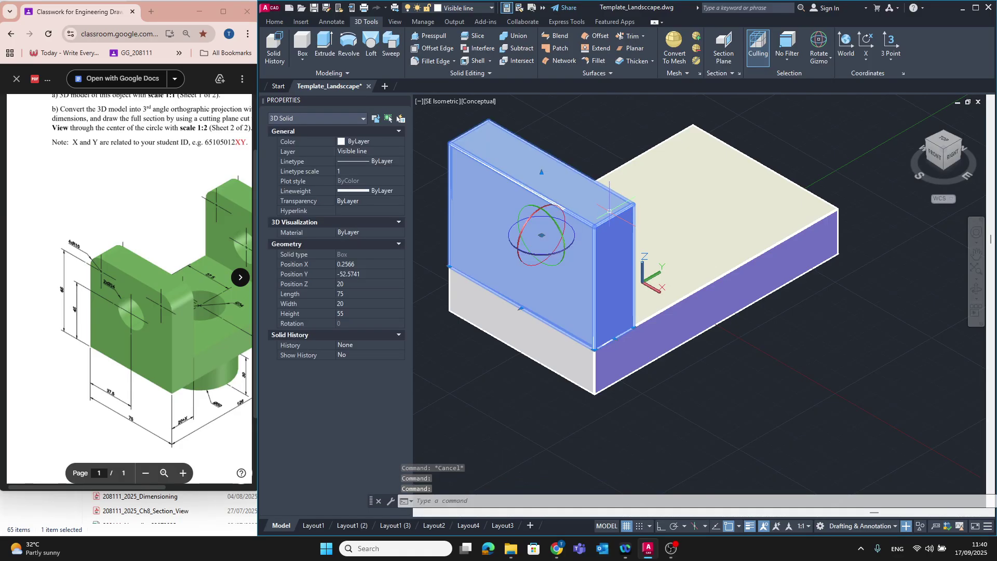
pyautogui.press('Return')
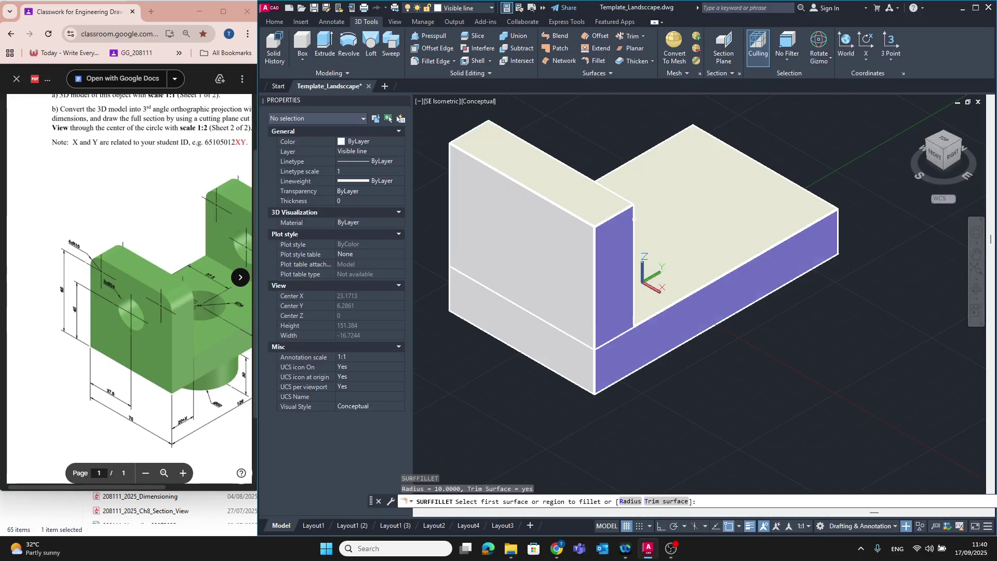
pyautogui.click(616, 214)
pyautogui.click(616, 214)
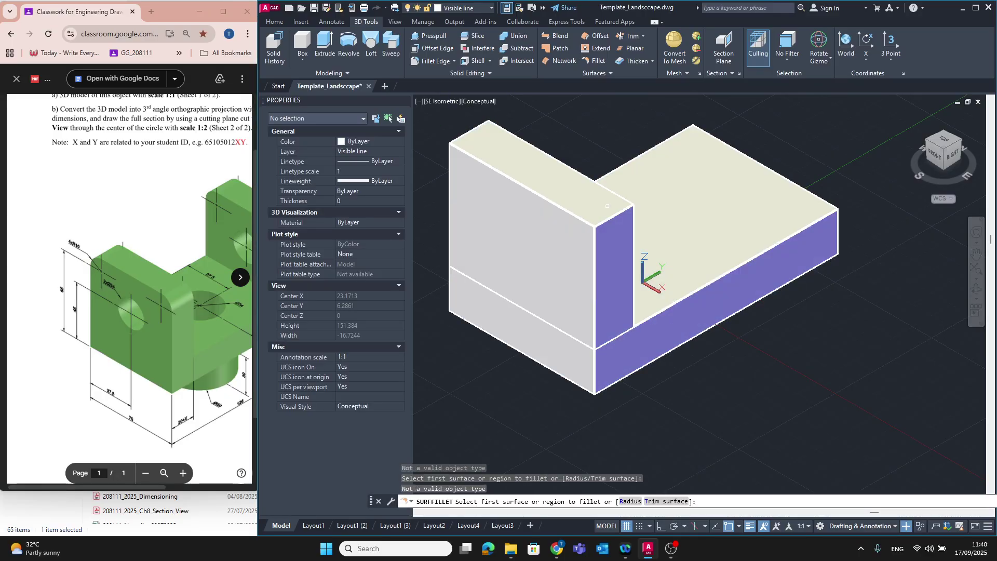
# Step: Restart the surface fillet, keep its radius at 10 and try to apply it to the upright box's short top edge
pyautogui.click(598, 62)
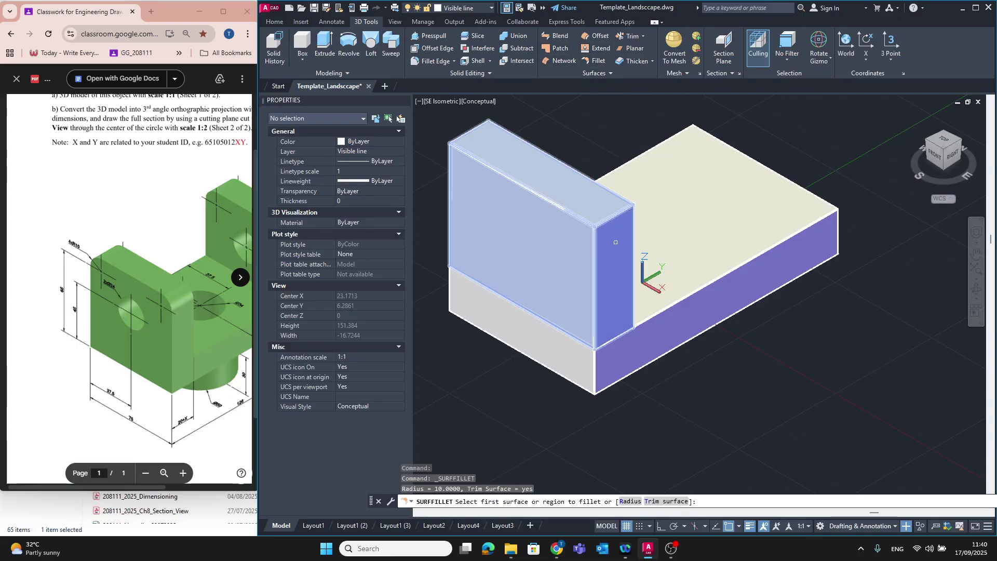
pyautogui.moveTo(615, 242)
pyautogui.keyDown('shift'); pyautogui.mouseDown(button='middle')
pyautogui.moveTo(668, 255)
pyautogui.moveTo(652, 239)
pyautogui.mouseUp(button='middle'); pyautogui.keyUp('shift')
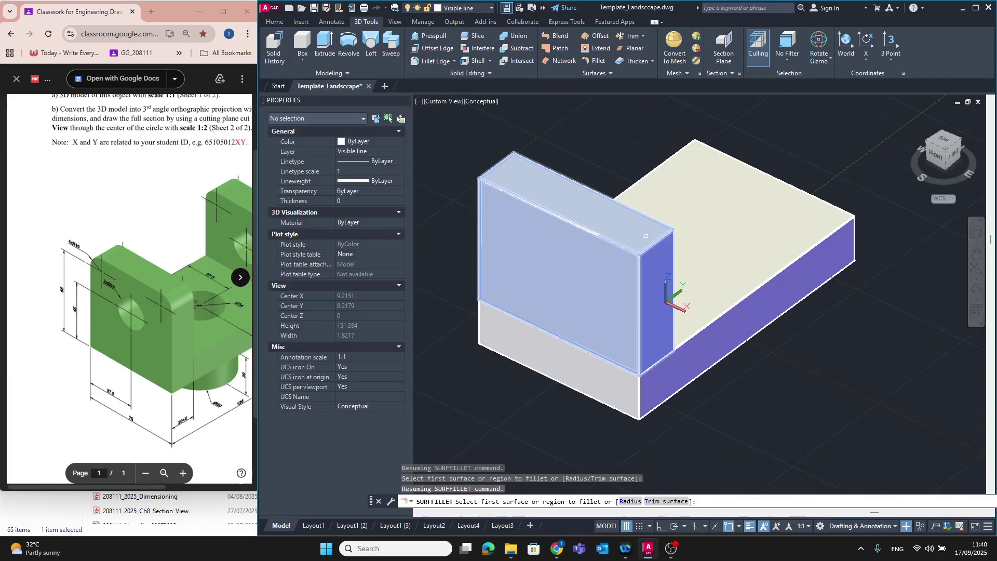
pyautogui.write('r')
pyautogui.press('Return')
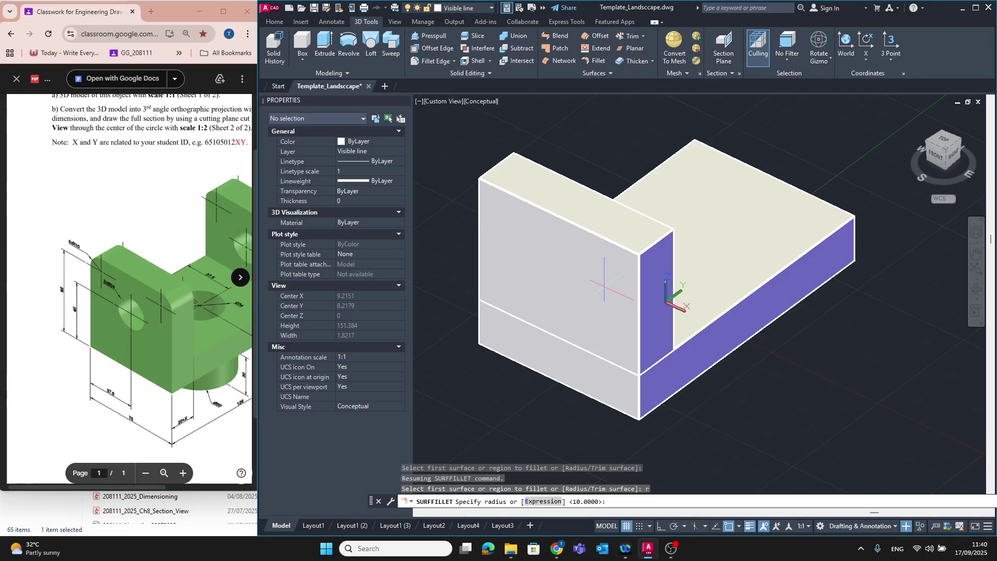
pyautogui.press('Return')
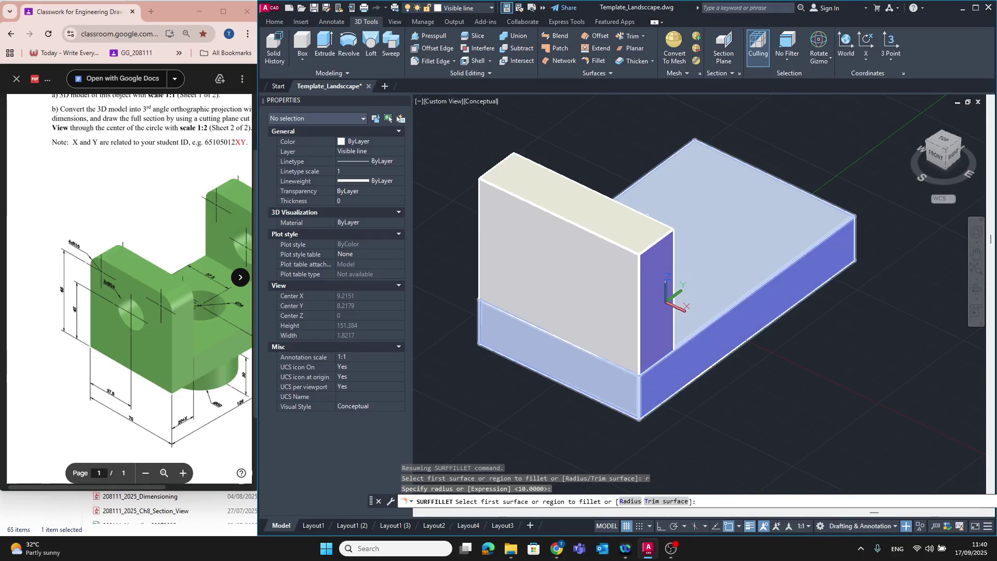
pyautogui.click(638, 229)
pyautogui.click(638, 229)
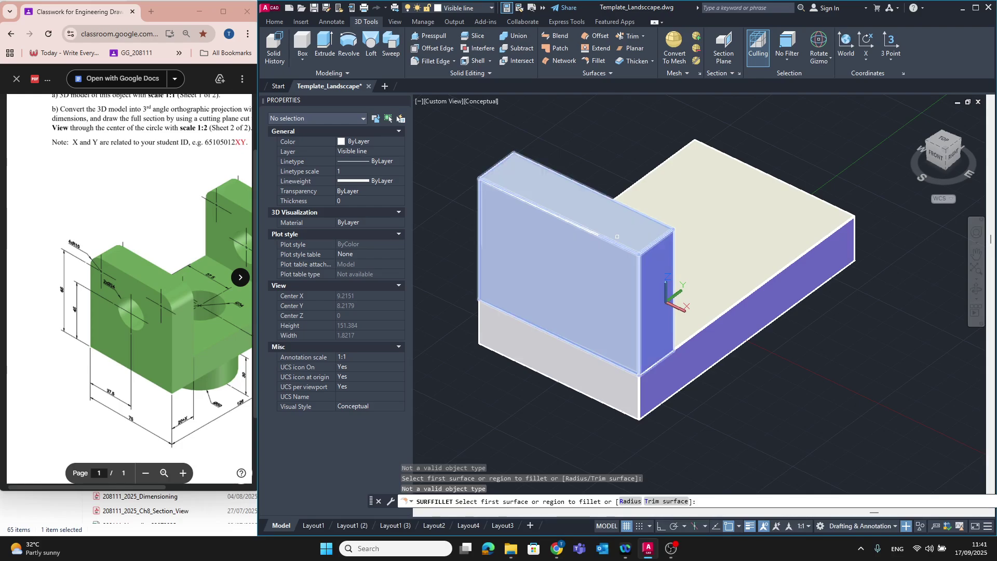
pyautogui.scroll(2, 659, 277)
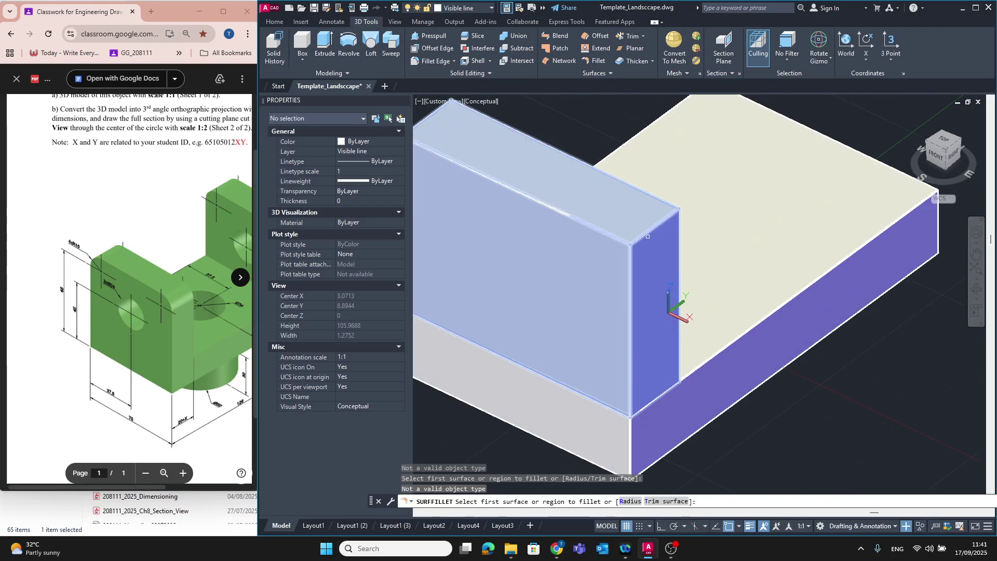
pyautogui.click(649, 232)
pyautogui.scroll(-3, 648, 232)
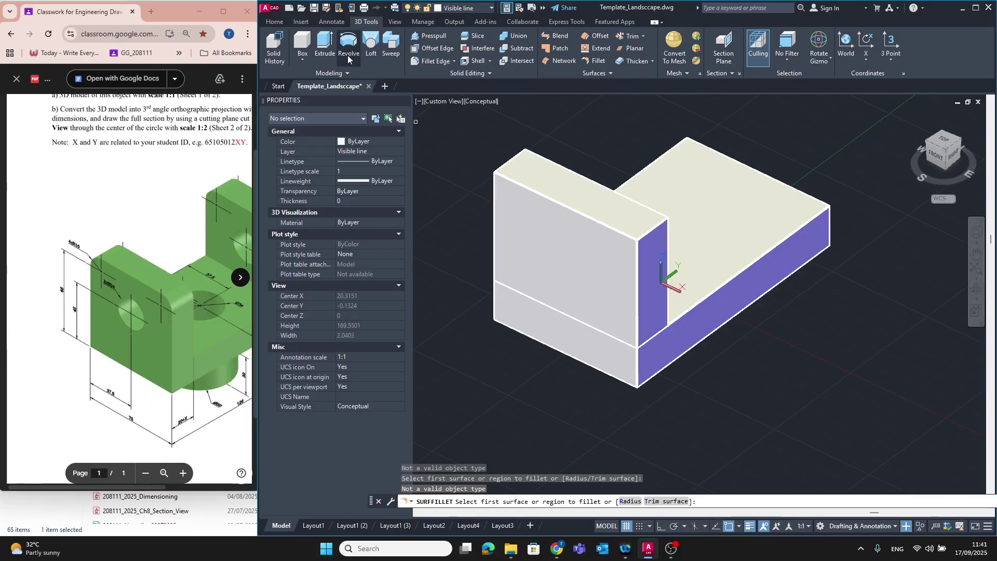
# Step: Try Fillet Edge with radius 10 on both short top edges of the upright box
pyautogui.click(440, 63)
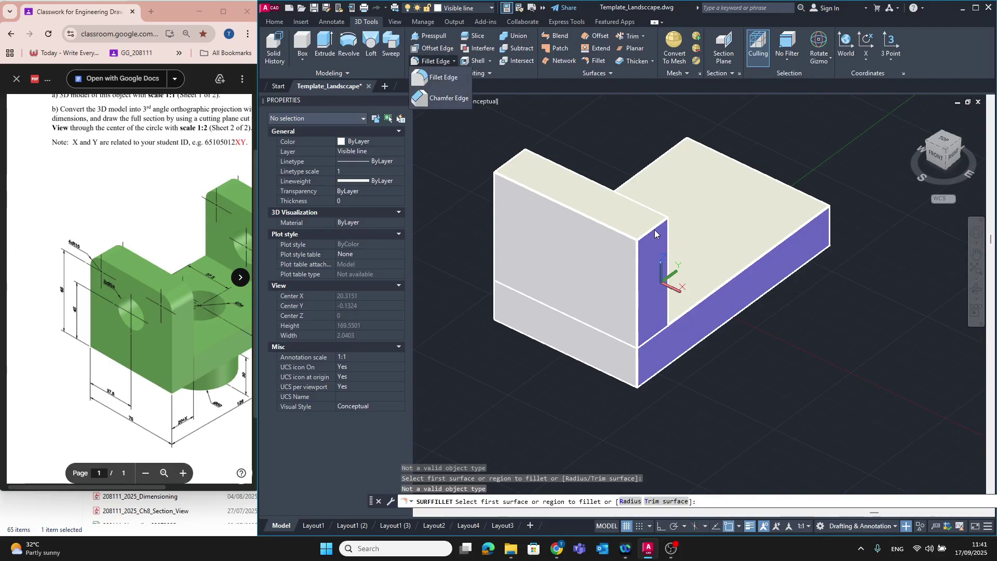
pyautogui.click(447, 78)
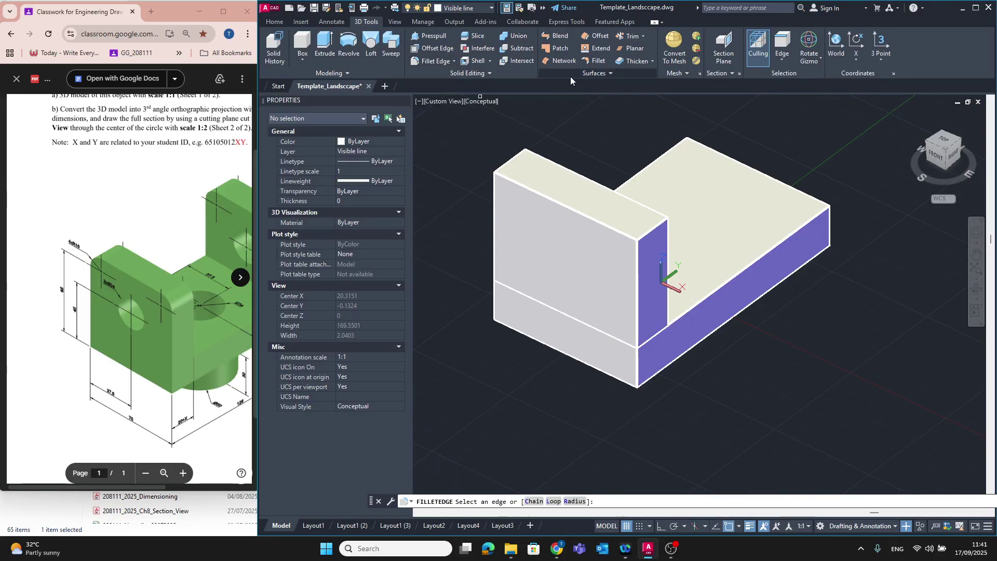
pyautogui.click(653, 229)
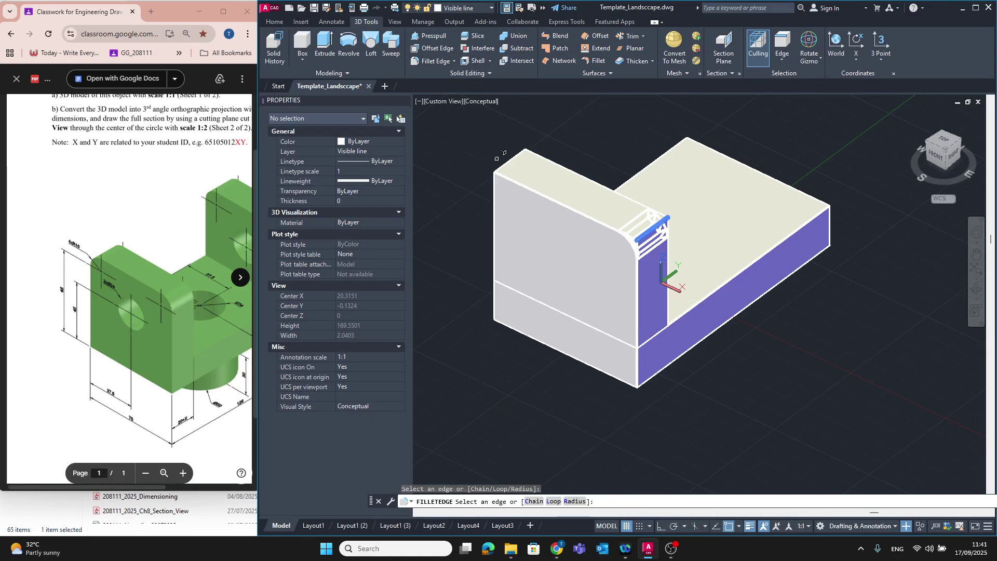
pyautogui.click(521, 158)
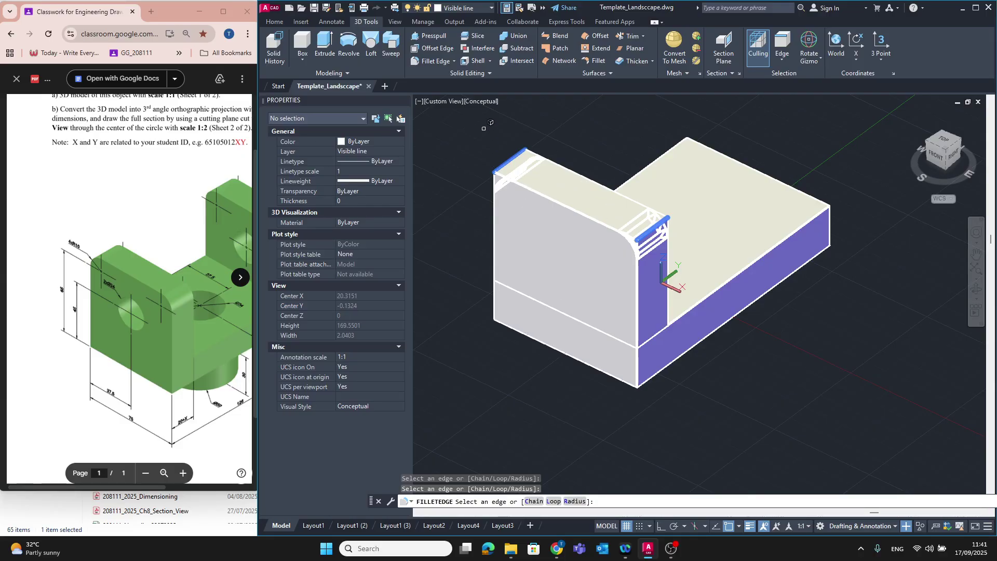
pyautogui.press('Return')
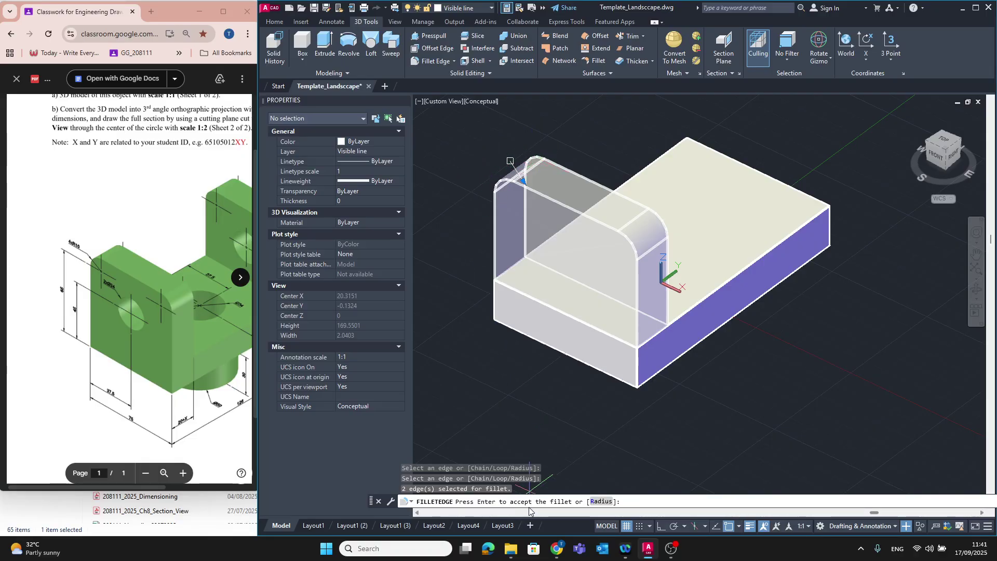
pyautogui.click(602, 501)
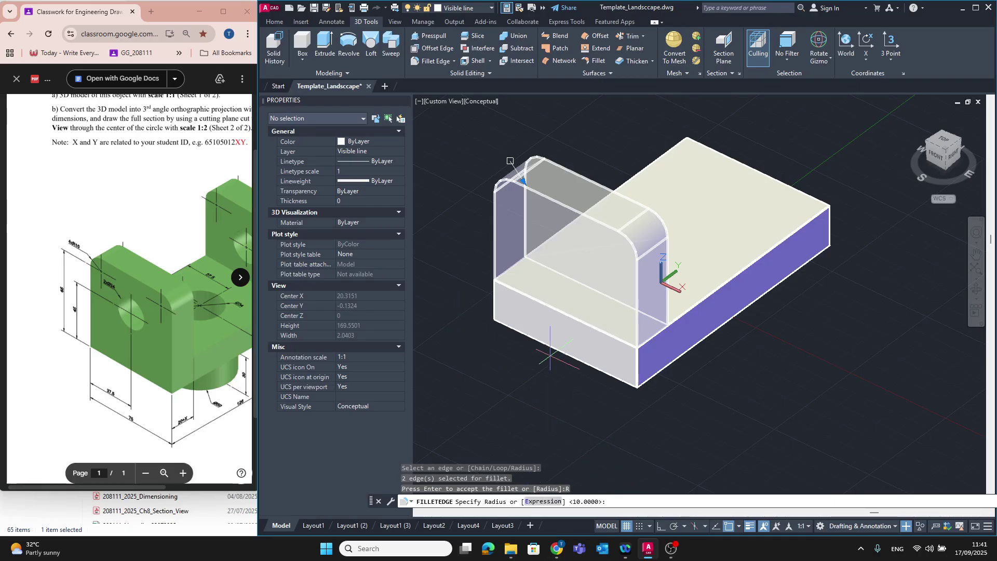
pyautogui.press('Return')
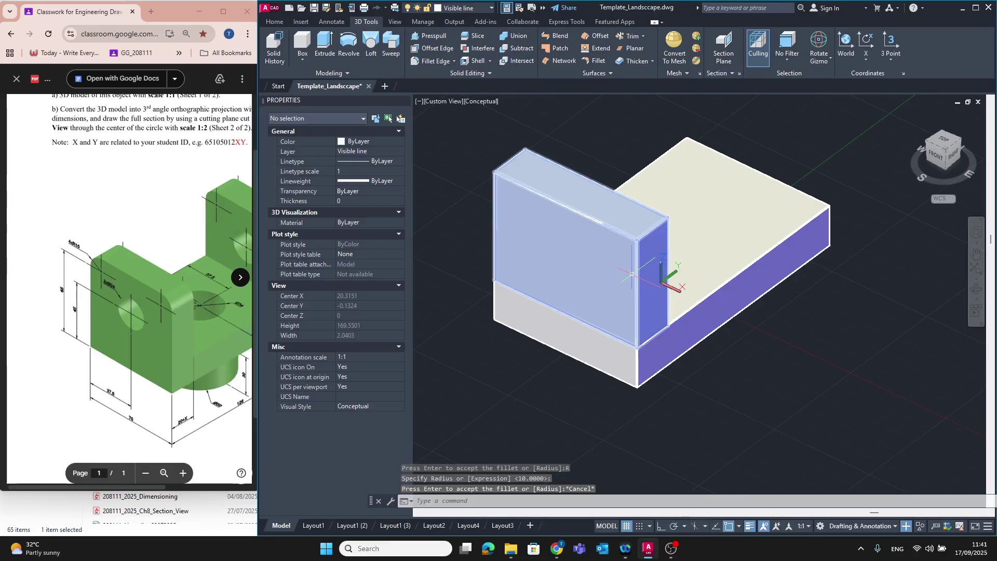
# Step: Round both short top edges of the upright box using Fillet Edge with a radius of 10
pyautogui.click(453, 61)
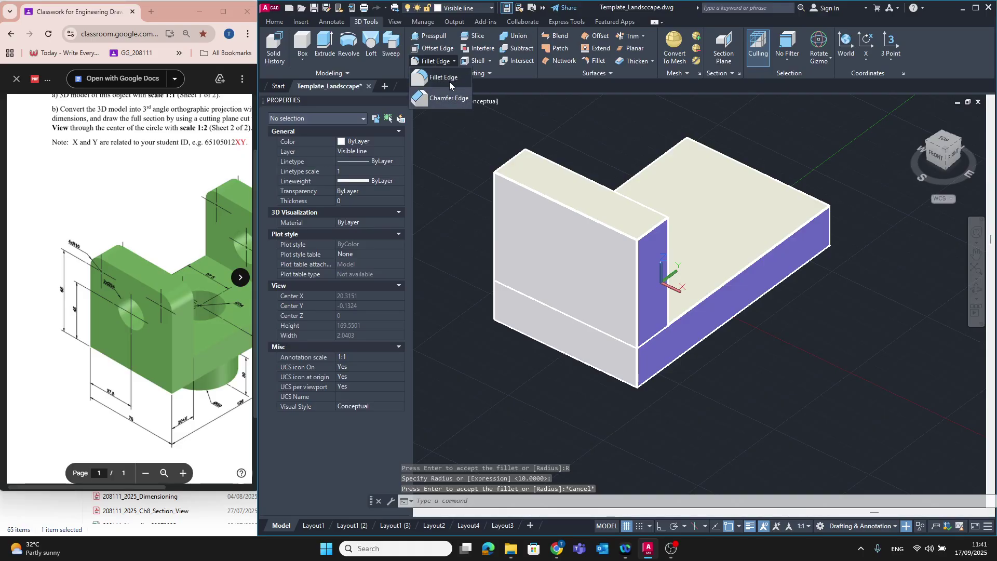
pyautogui.click(444, 77)
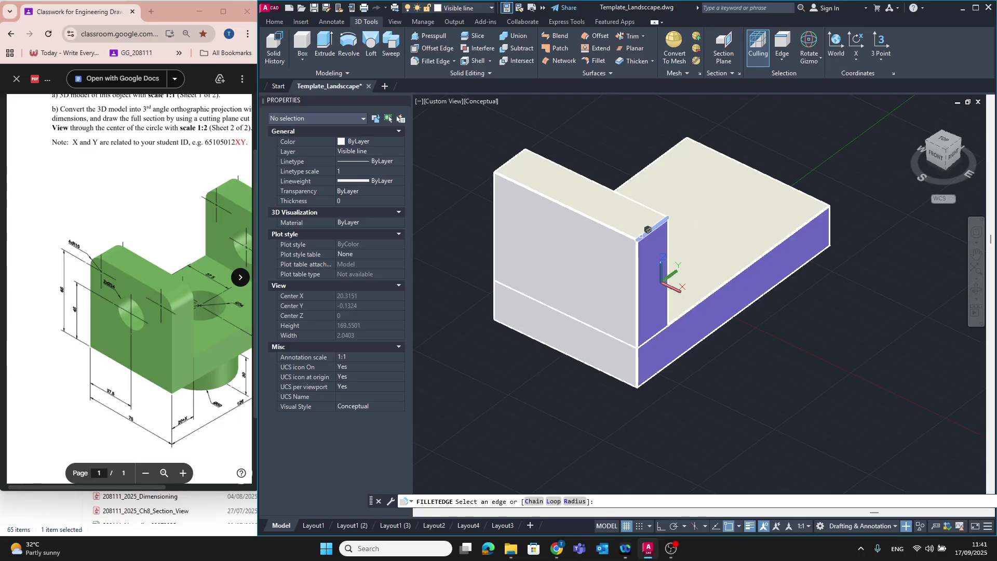
pyautogui.click(649, 230)
pyautogui.click(505, 165)
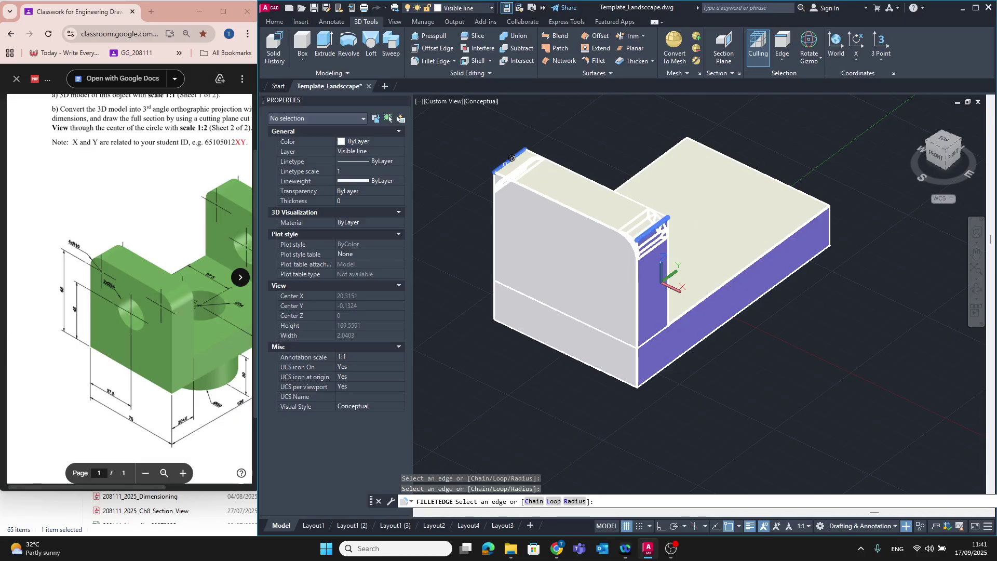
pyautogui.press('Return')
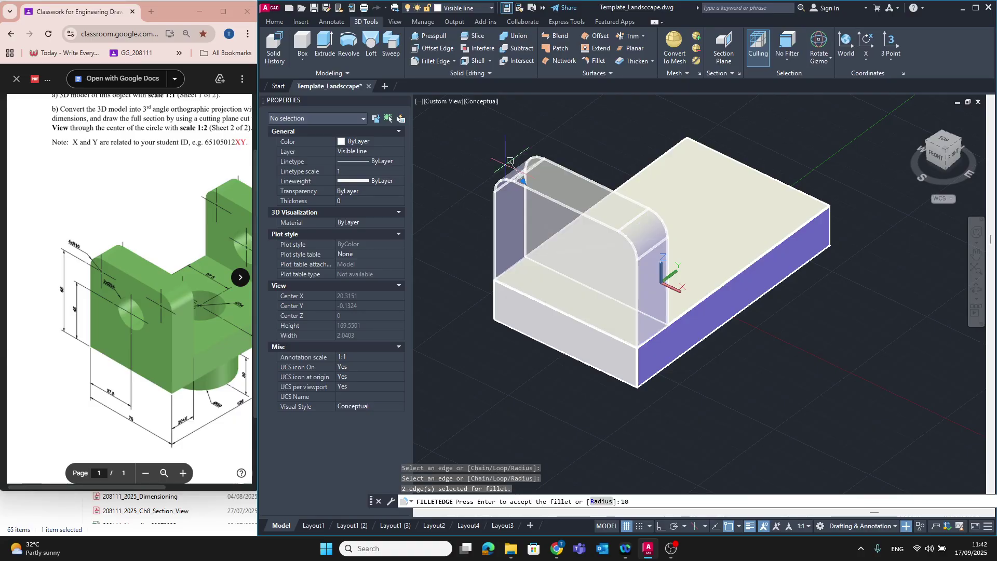
pyautogui.write('r')
pyautogui.press('Return')
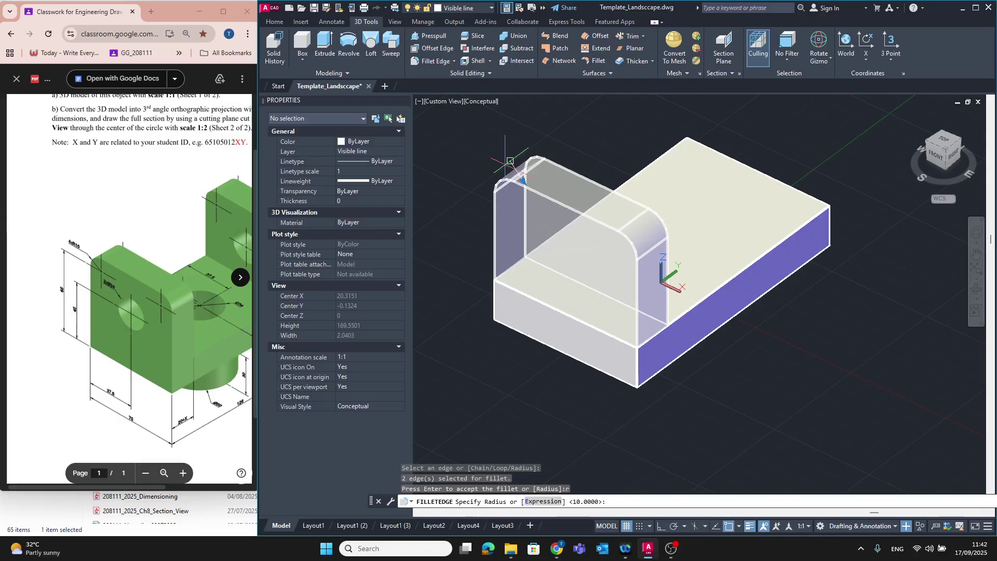
pyautogui.write('10')
pyautogui.press('Return')
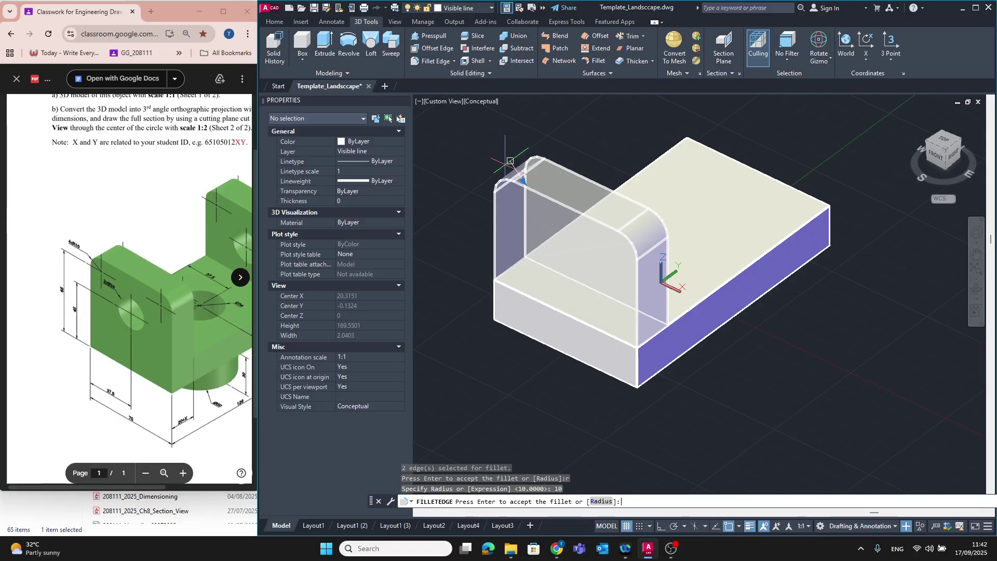
pyautogui.press('Return')
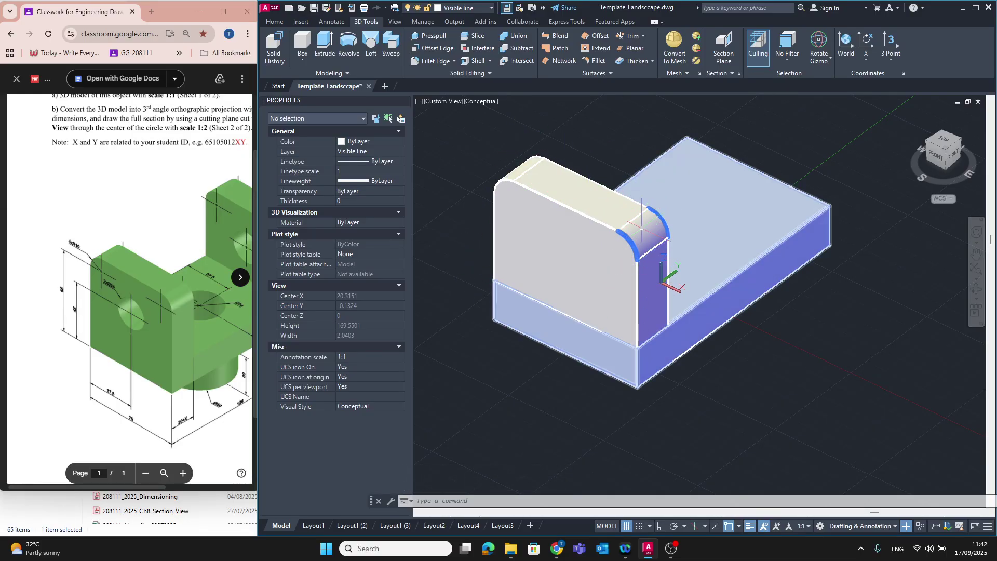
# Step: Copy the rounded upright box from the base's near end to the opposite end, using their matching bottom corners
pyautogui.click(302, 22)
pyautogui.click(274, 22)
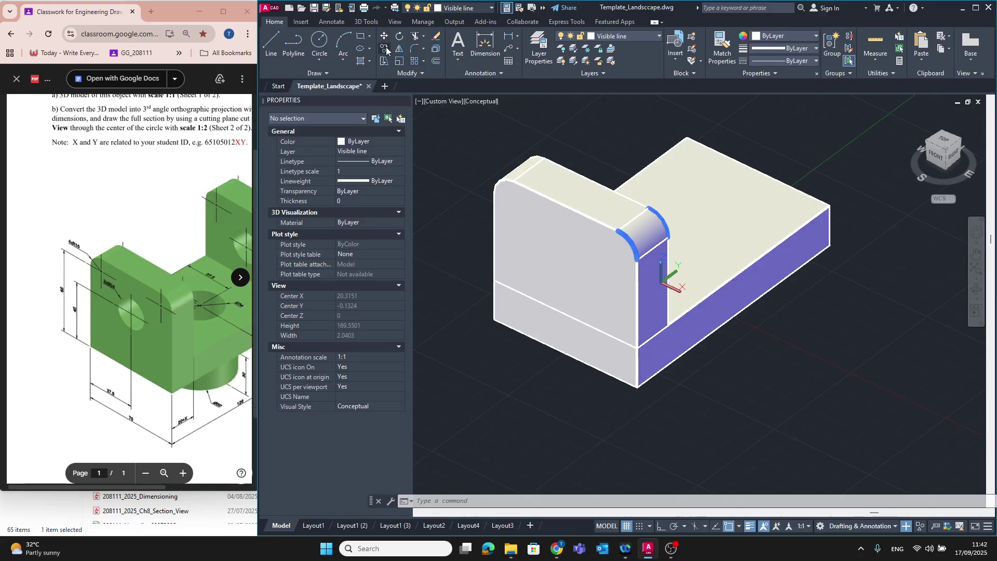
pyautogui.click(385, 49)
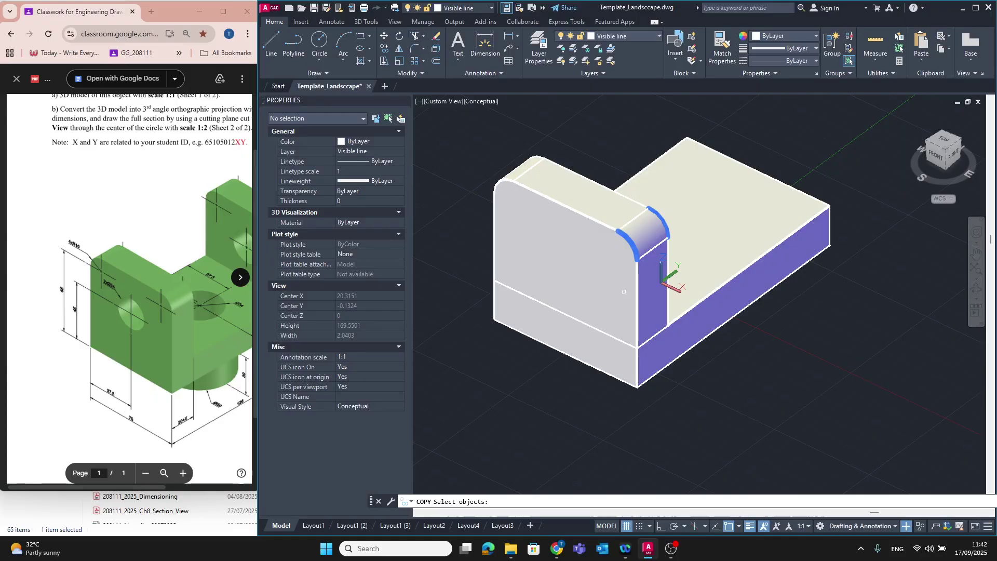
pyautogui.click(589, 277)
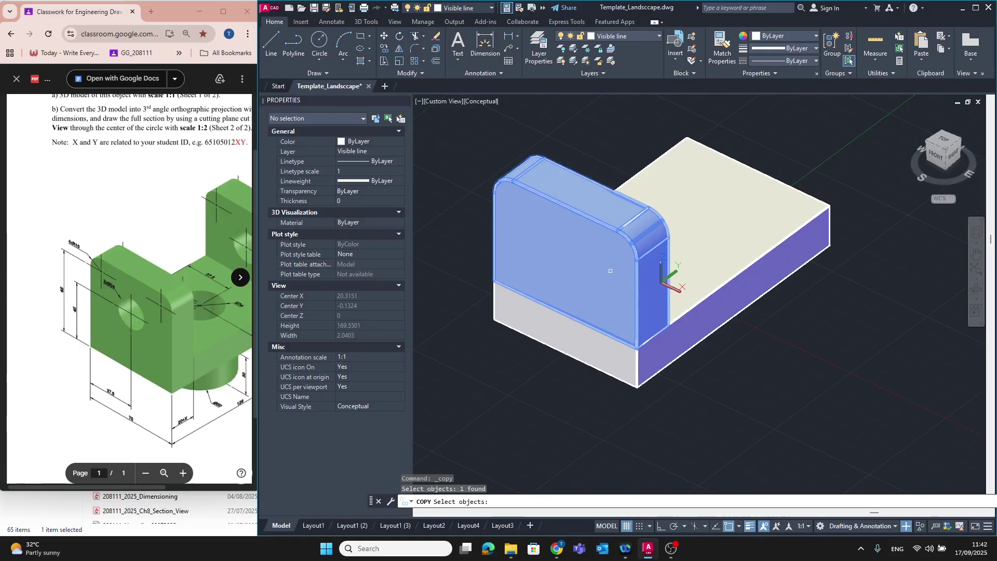
pyautogui.press('Return')
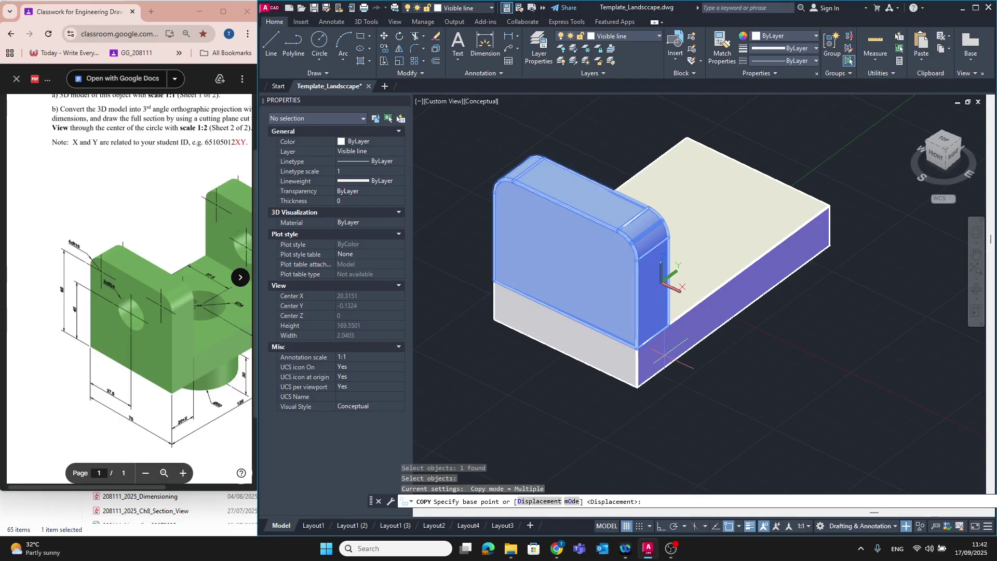
pyautogui.click(669, 326)
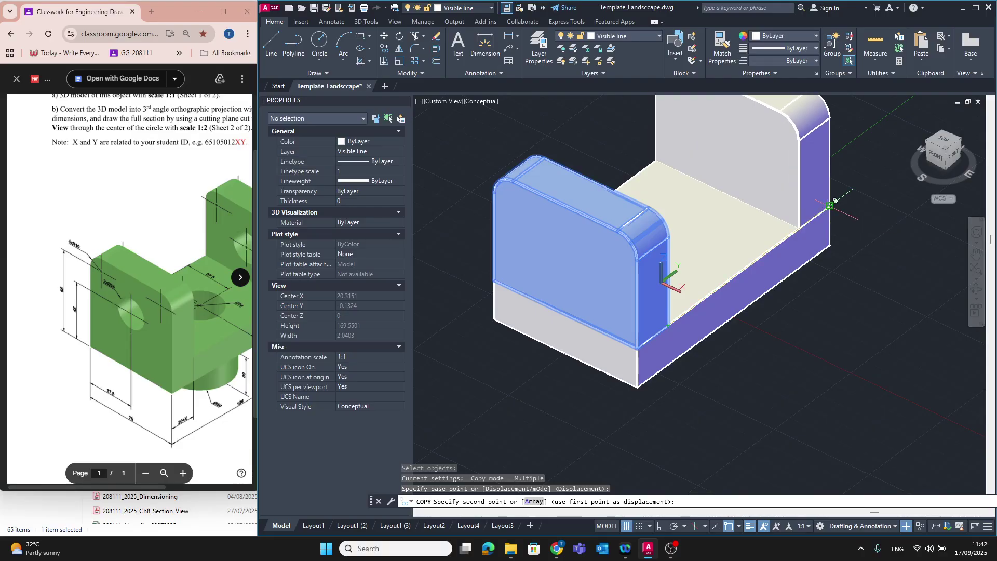
pyautogui.click(831, 205)
pyautogui.press('Return')
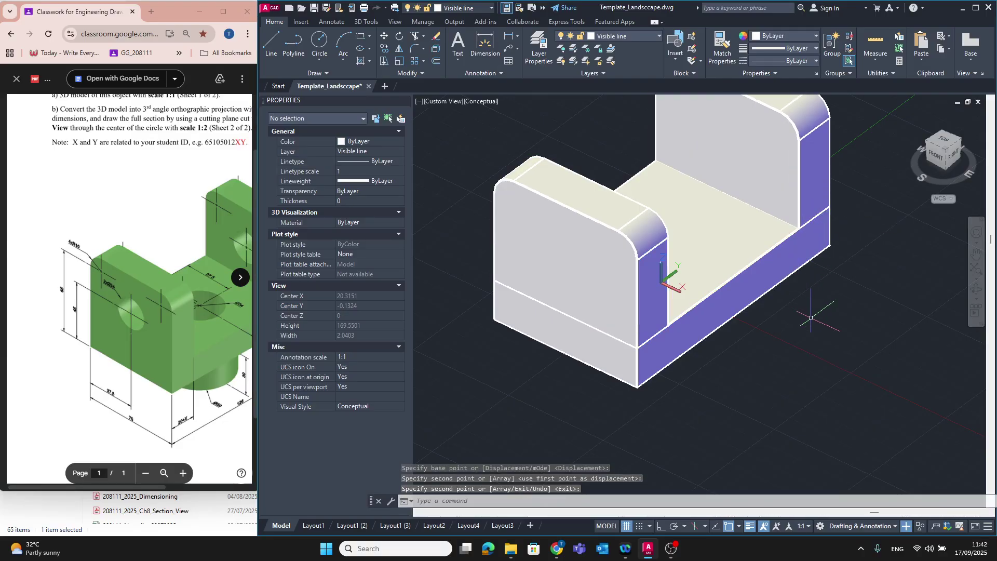
# Step: Create a separate cylinder beside the base, with a radius of about 23 and a height of about 23
pyautogui.keyDown('shift'); pyautogui.moveTo(619, 257); pyautogui.dragTo(785, 372, button='middle'); pyautogui.keyUp('shift')
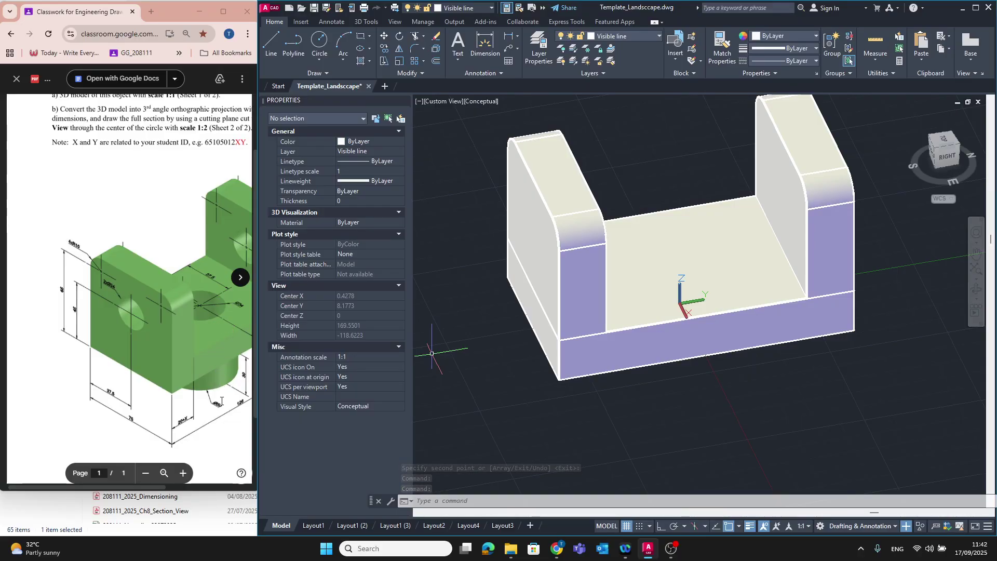
pyautogui.keyDown('shift'); pyautogui.moveTo(762, 397); pyautogui.dragTo(784, 379, button='middle'); pyautogui.keyUp('shift')
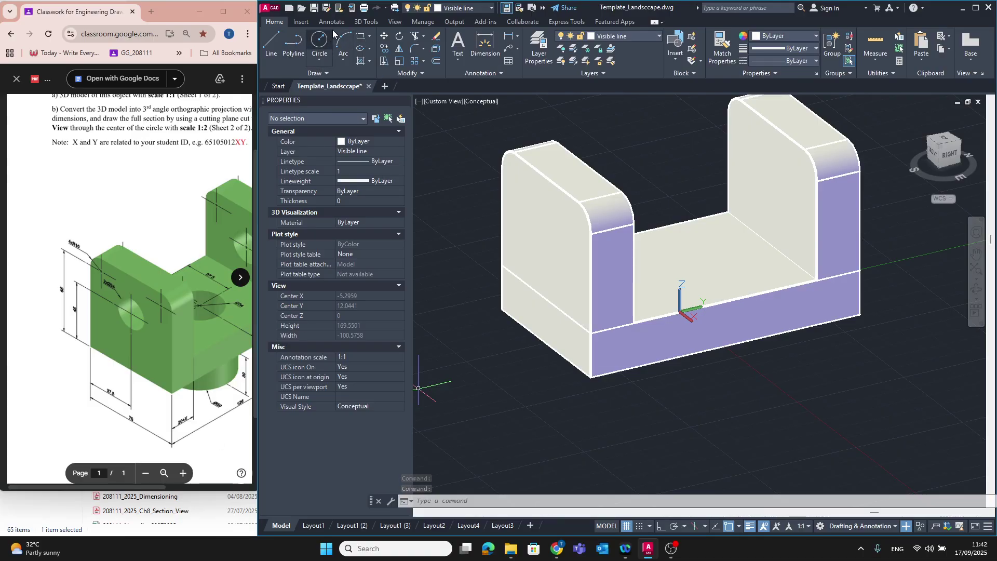
pyautogui.click(301, 22)
pyautogui.click(340, 23)
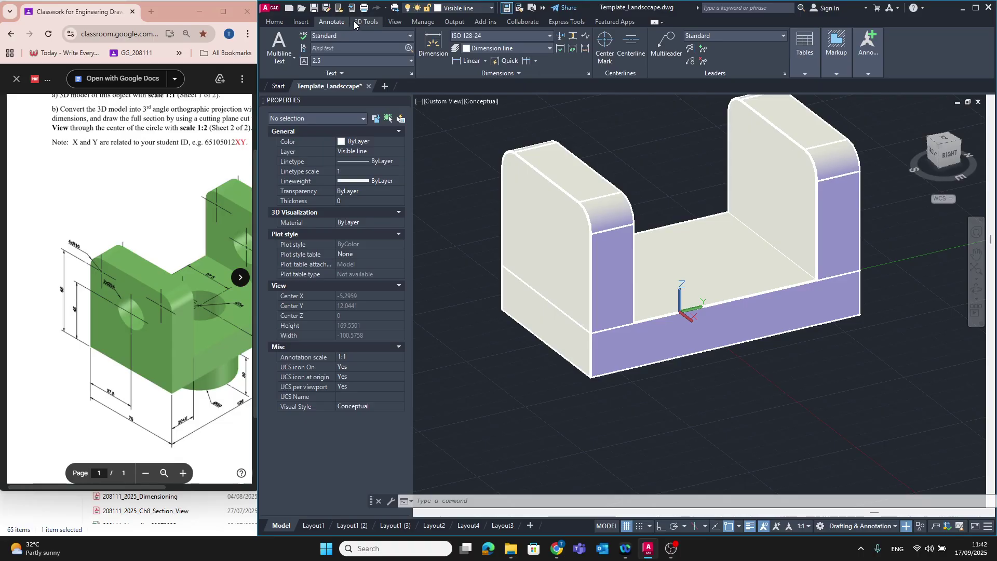
pyautogui.click(365, 22)
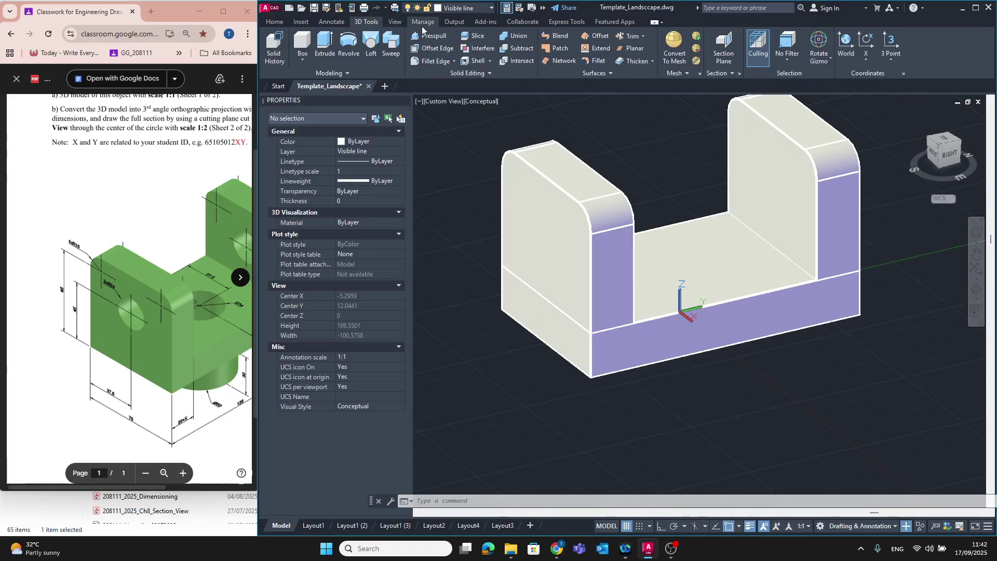
pyautogui.click(310, 55)
pyautogui.click(307, 106)
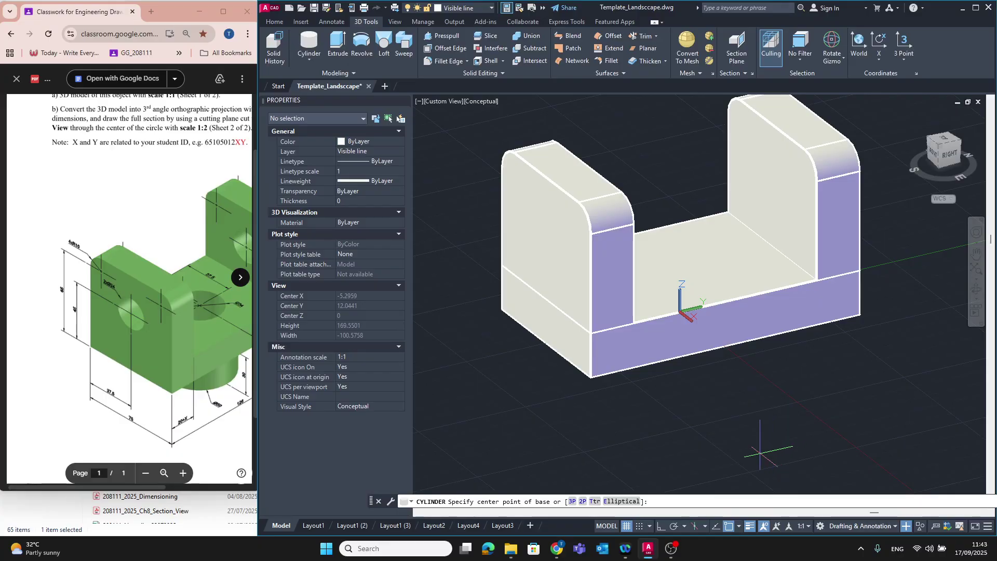
pyautogui.click(742, 453)
pyautogui.click(721, 430)
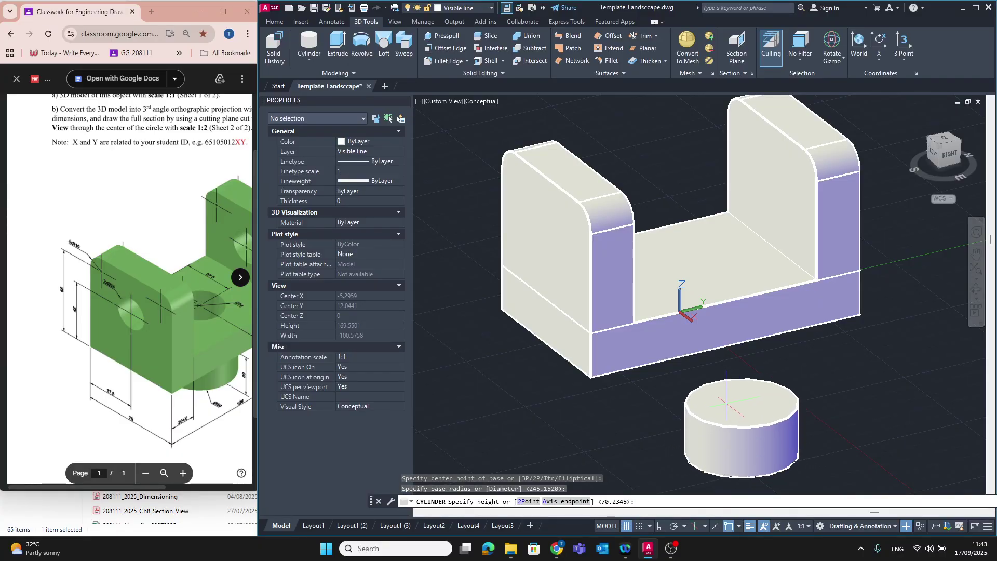
pyautogui.click(729, 396)
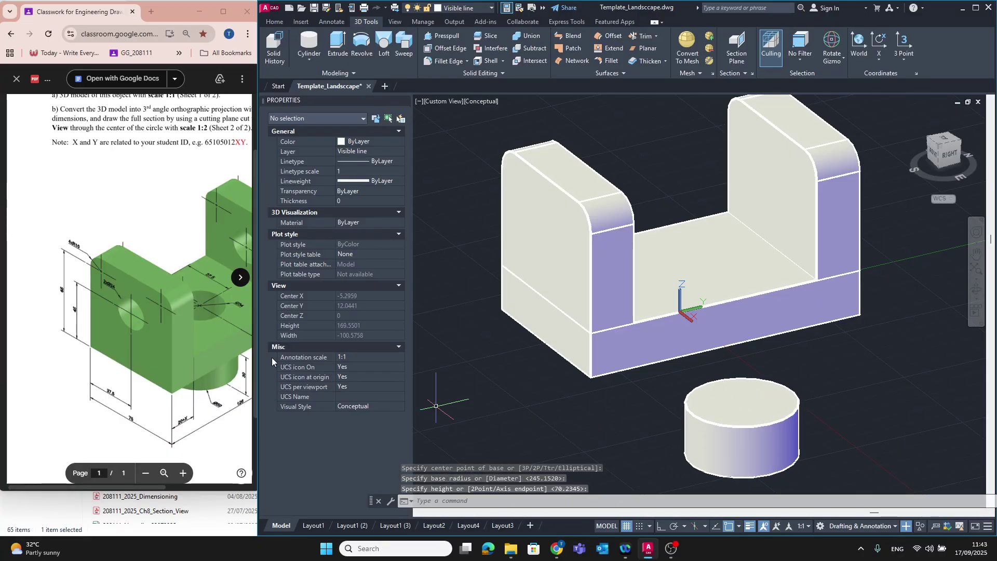
# Step: Check the round boss's diameter on the reference drawing and set the cylinder's radius to 25
pyautogui.click(183, 473)
pyautogui.click(183, 472)
pyautogui.click(183, 473)
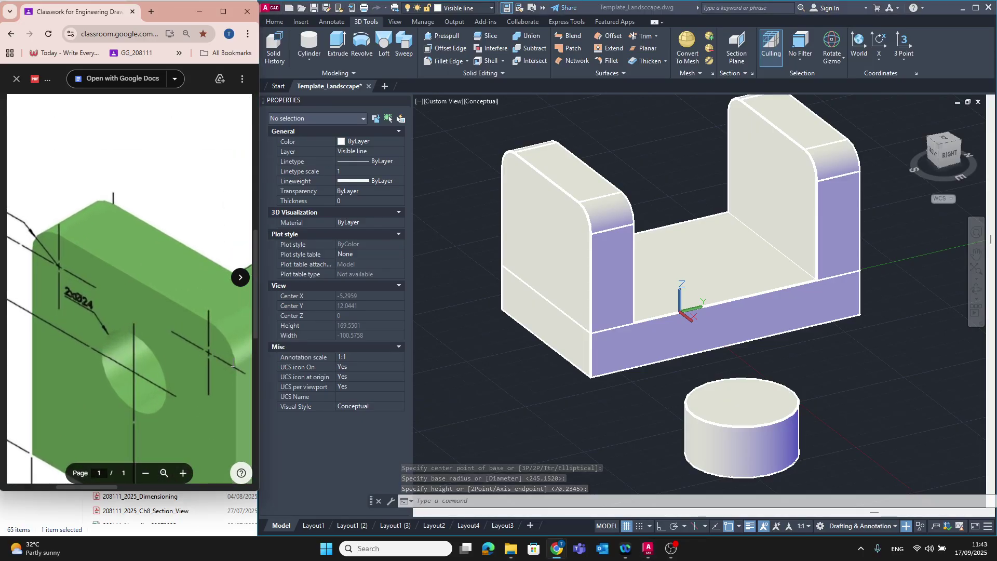
pyautogui.scroll(-5, 199, 484)
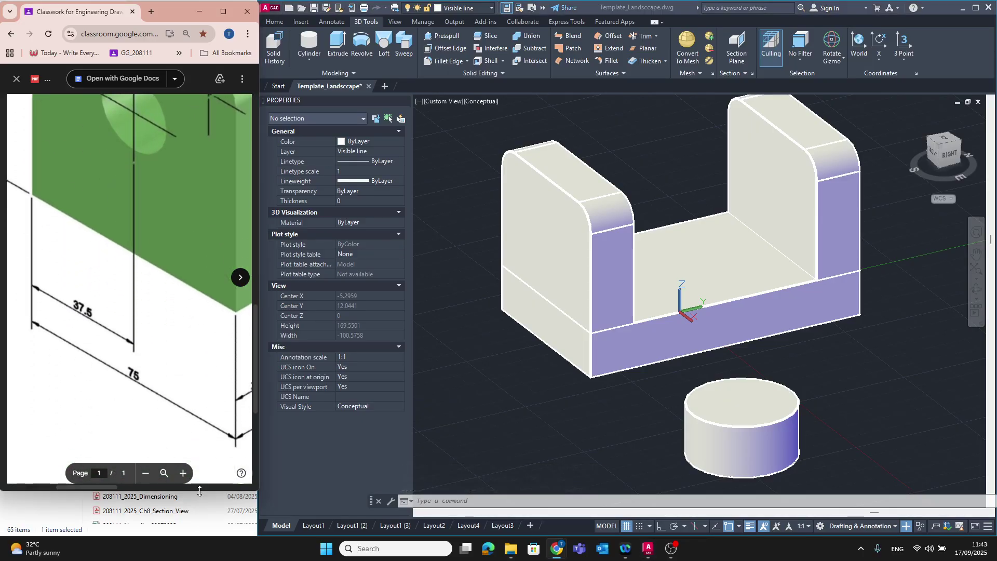
pyautogui.middleClick(216, 374)
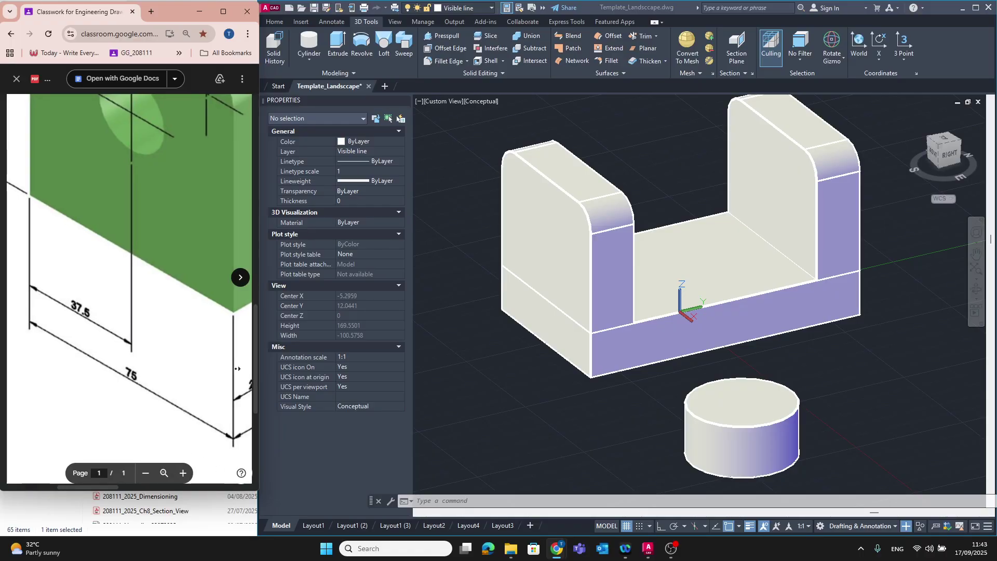
pyautogui.middleClick(225, 371)
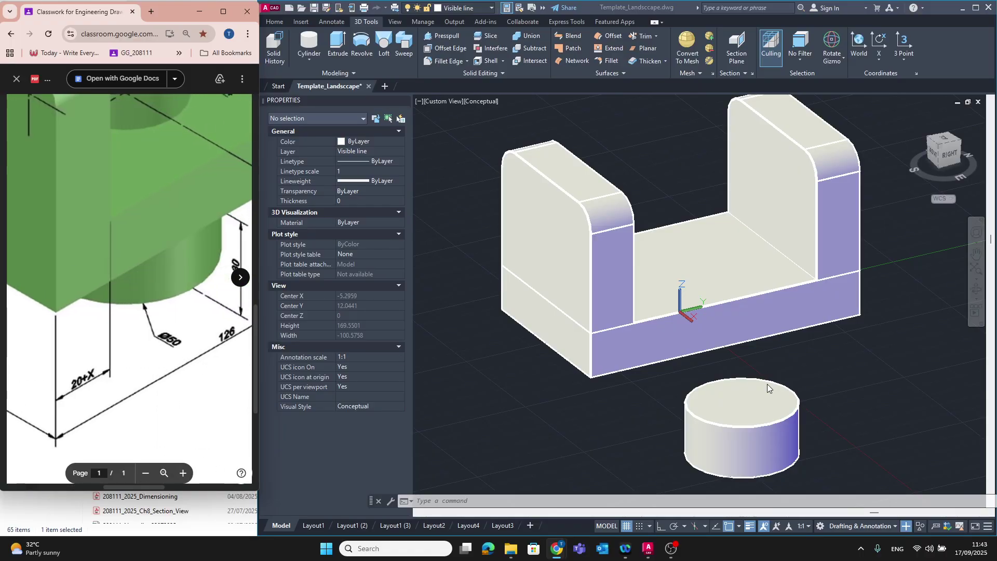
pyautogui.click(720, 427)
pyautogui.press('Escape')
pyautogui.click(720, 427)
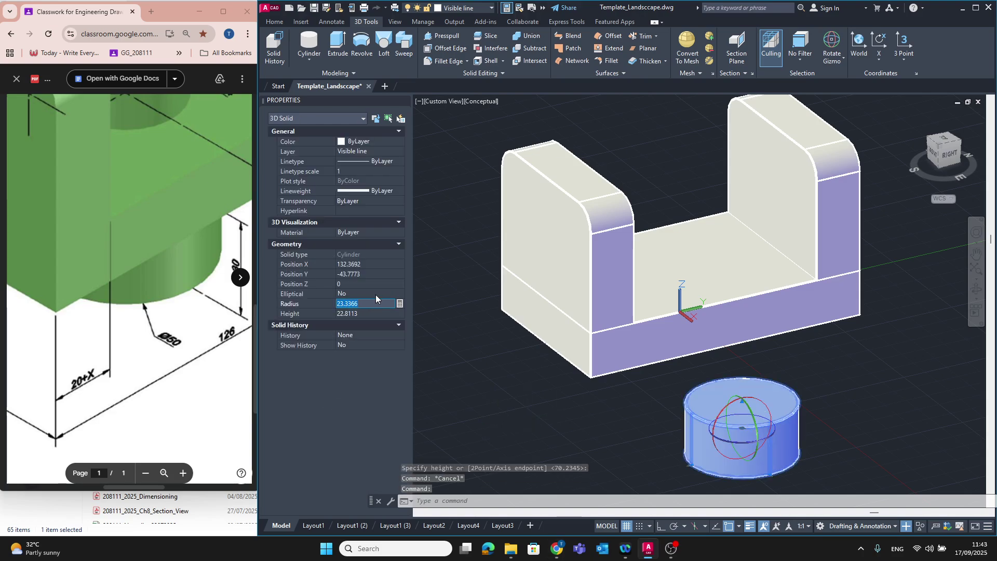
pyautogui.write('25')
pyautogui.press('Tab')
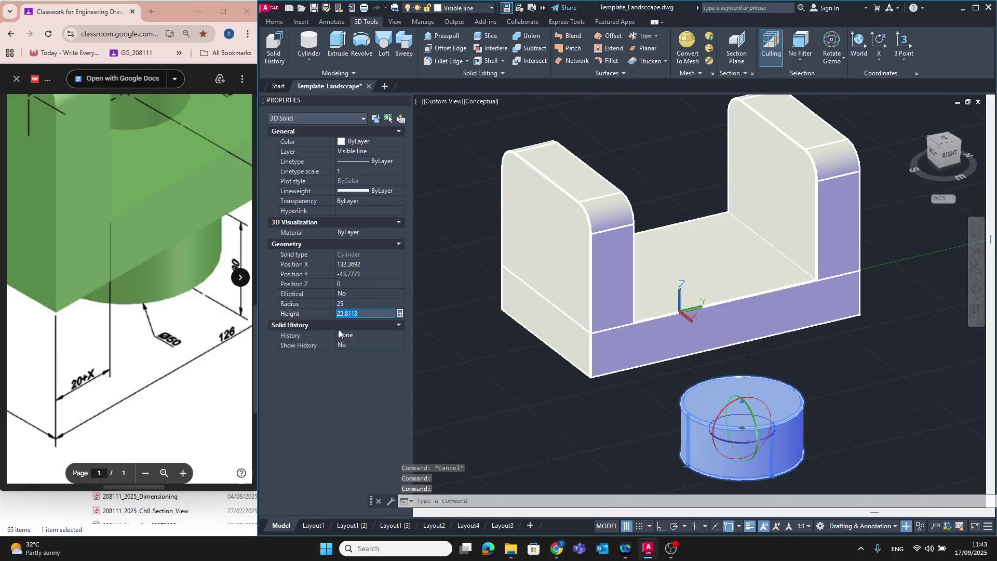
# Step: Check the boss's height on the reference drawing and set the cylinder's height to 30
pyautogui.click(209, 299)
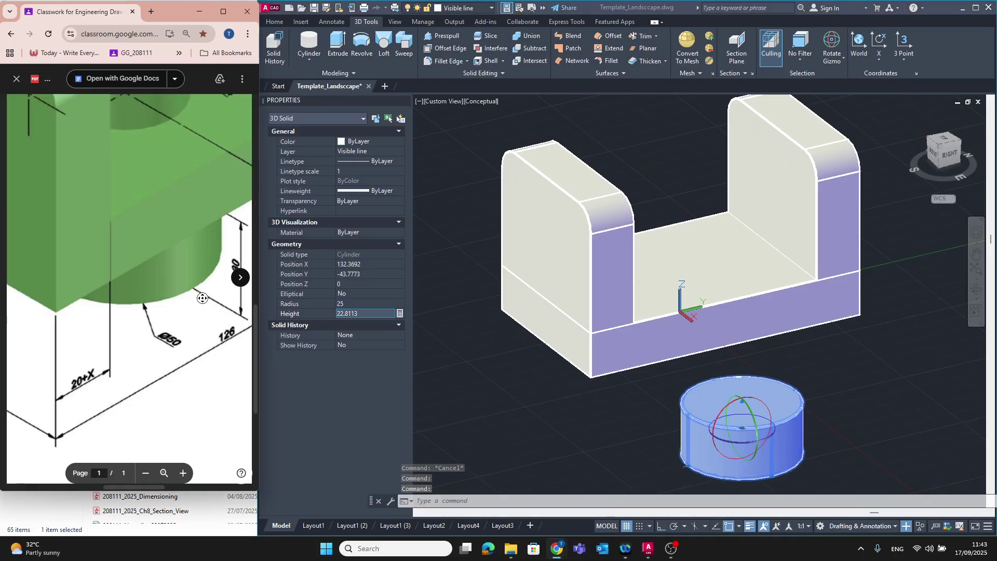
pyautogui.hscroll(-3, 173, 277)
pyautogui.moveTo(173, 276)
pyautogui.mouseDown(button='middle')
pyautogui.moveTo(316, 261)
pyautogui.moveTo(247, 401)
pyautogui.moveTo(175, 280)
pyautogui.moveTo(174, 317)
pyautogui.moveTo(243, 315)
pyautogui.mouseUp(button='middle')
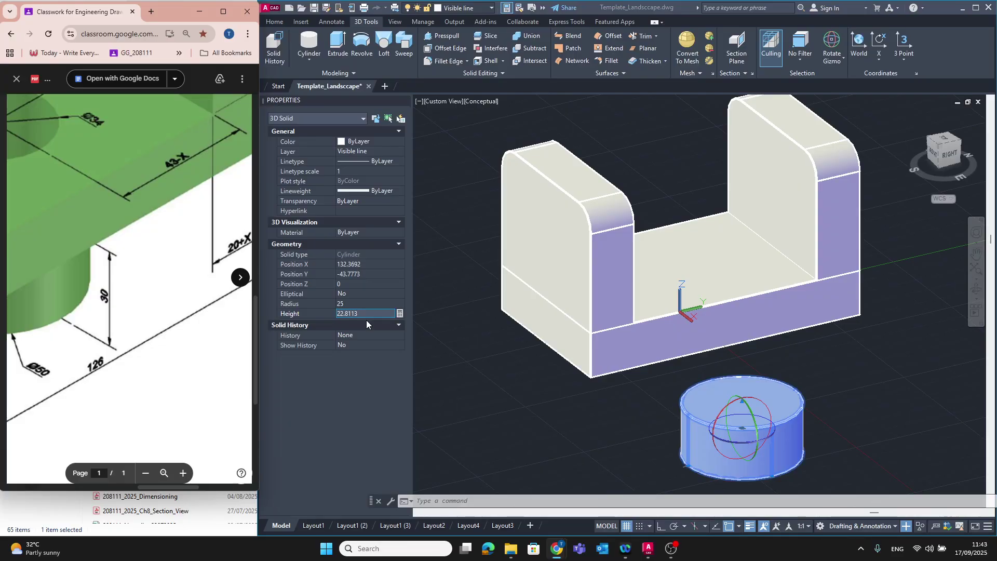
pyautogui.moveTo(373, 314); pyautogui.dragTo(314, 304)
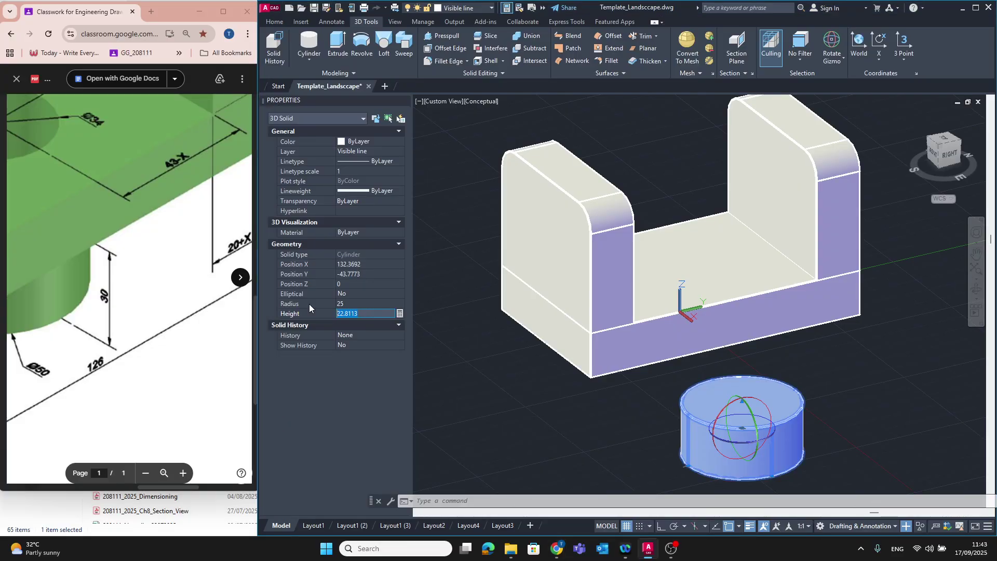
pyautogui.write('30')
pyautogui.press('Return')
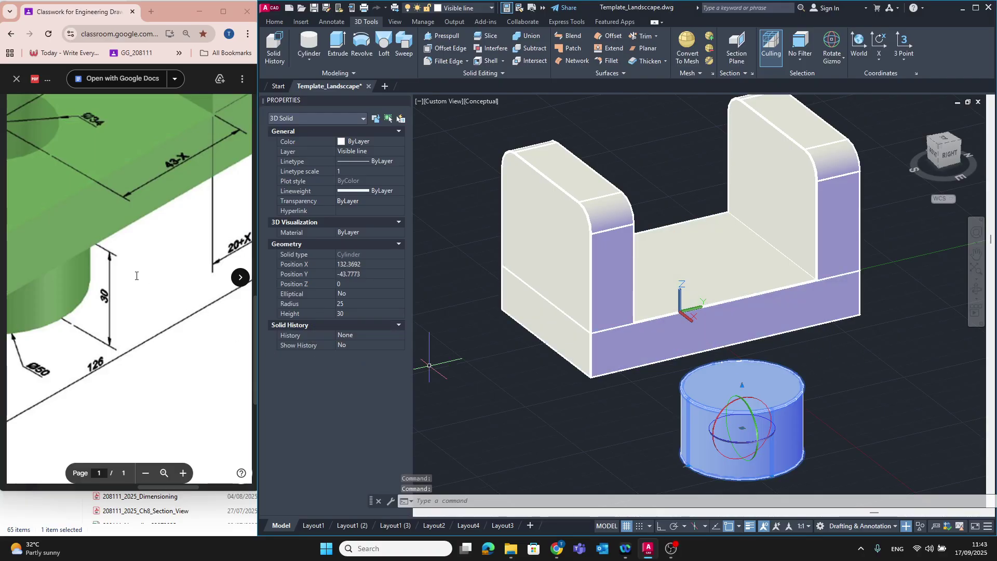
# Step: Measure the distance along the base between the inner bottom corners of the two uprights
pyautogui.scroll(2, 135, 197)
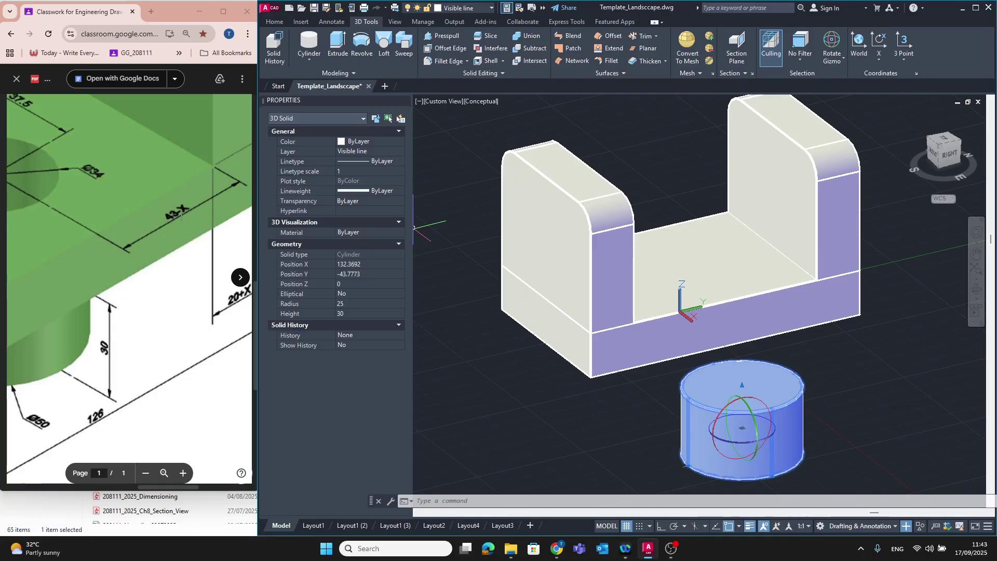
pyautogui.click(301, 22)
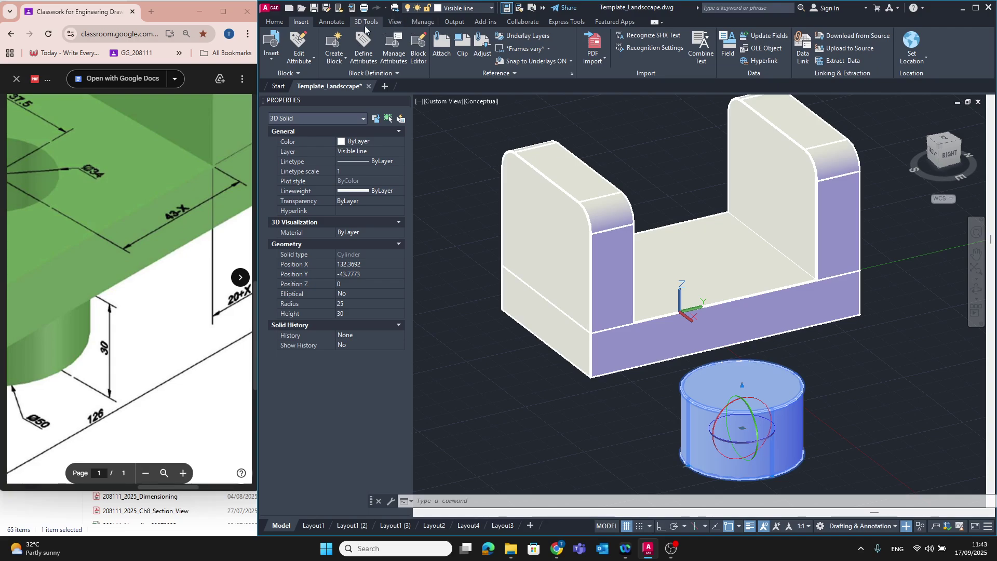
pyautogui.click(331, 21)
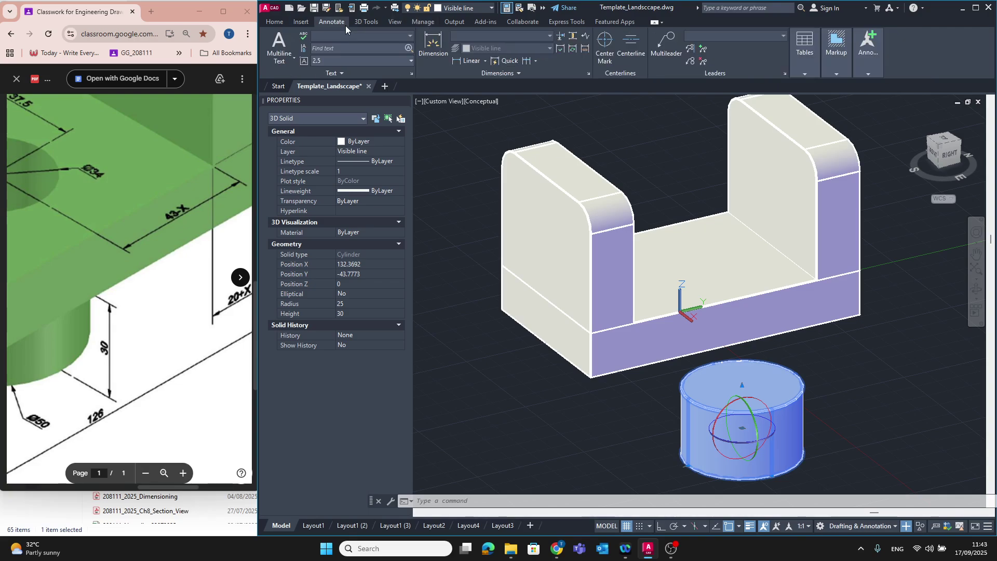
pyautogui.click(774, 166)
pyautogui.click(274, 22)
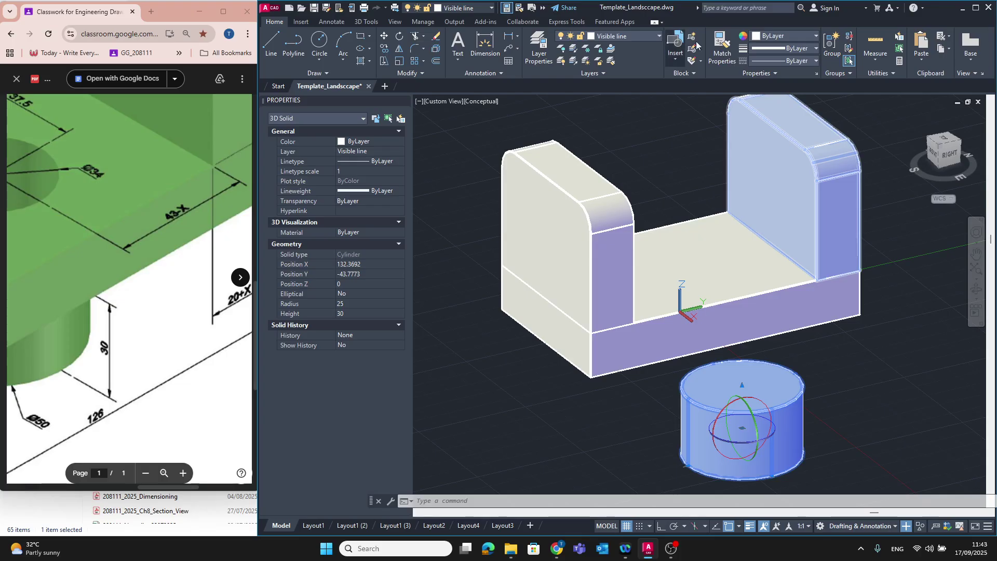
pyautogui.click(875, 42)
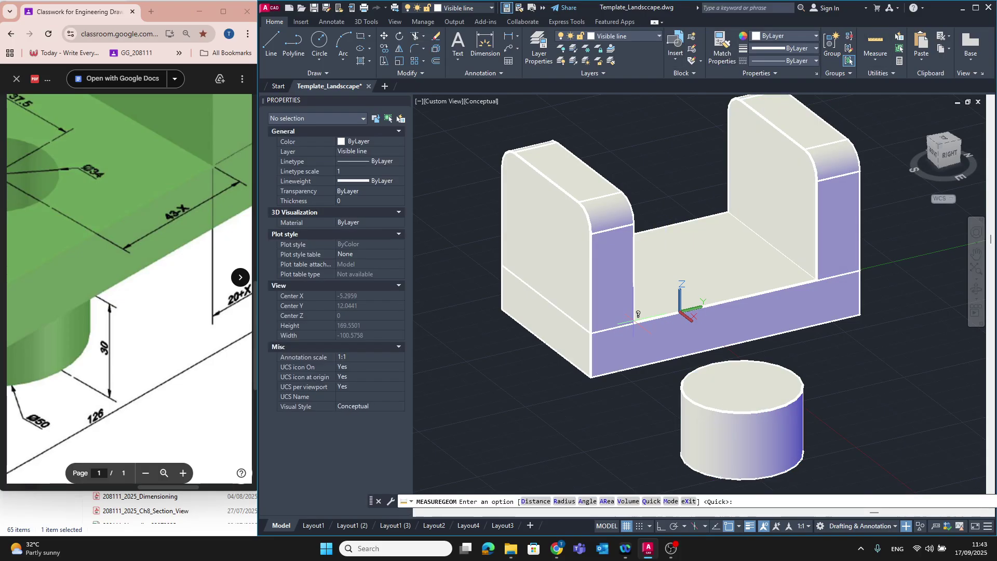
pyautogui.click(868, 64)
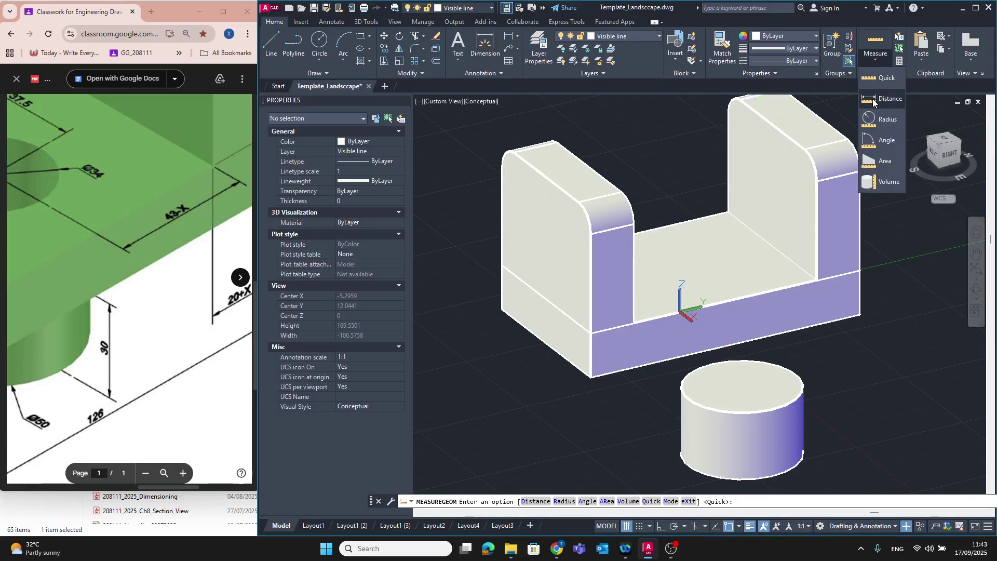
pyautogui.click(890, 99)
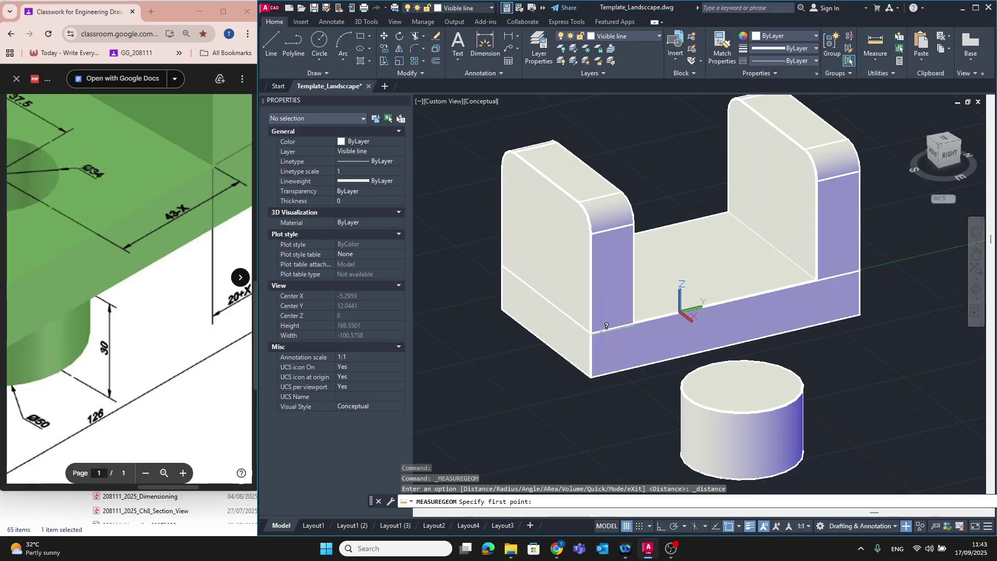
pyautogui.click(634, 323)
pyautogui.click(814, 281)
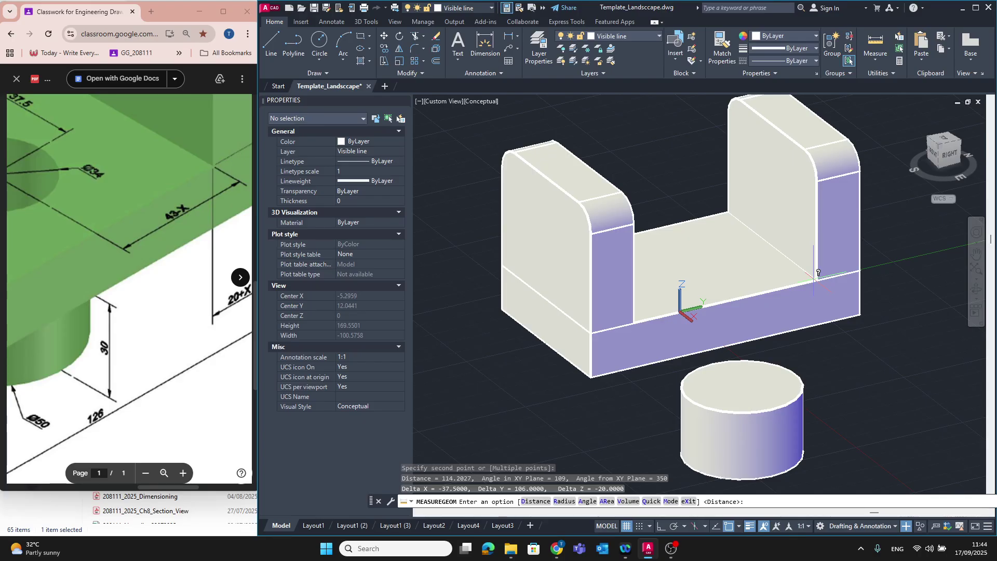
# Step: Examine the hole centre's location dimensions on the base in the reference drawing
pyautogui.scroll(-1, 179, 216)
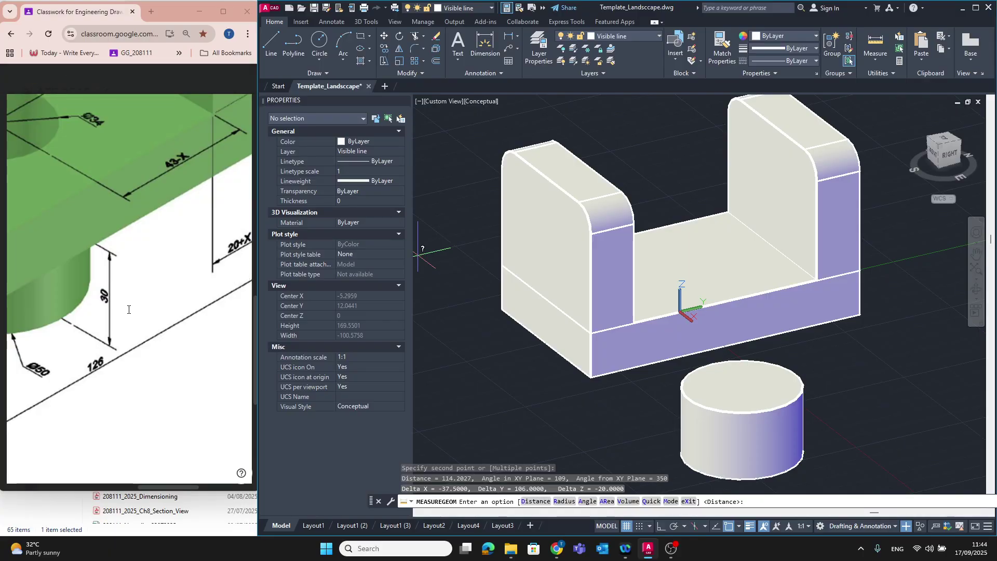
pyautogui.scroll(-1, 129, 310)
pyautogui.scroll(2, 191, 246)
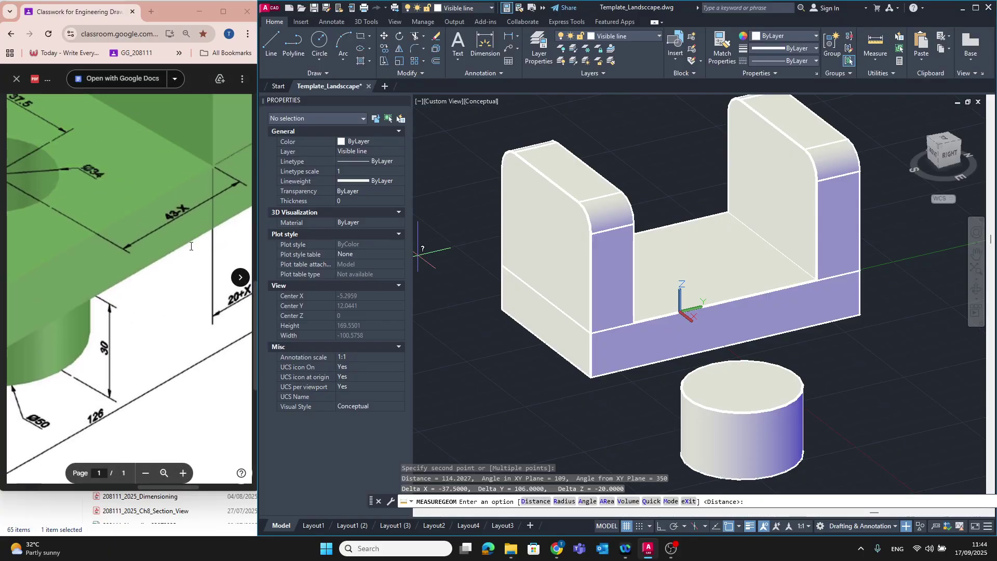
pyautogui.scroll(-1, 128, 260)
pyautogui.write('``````')
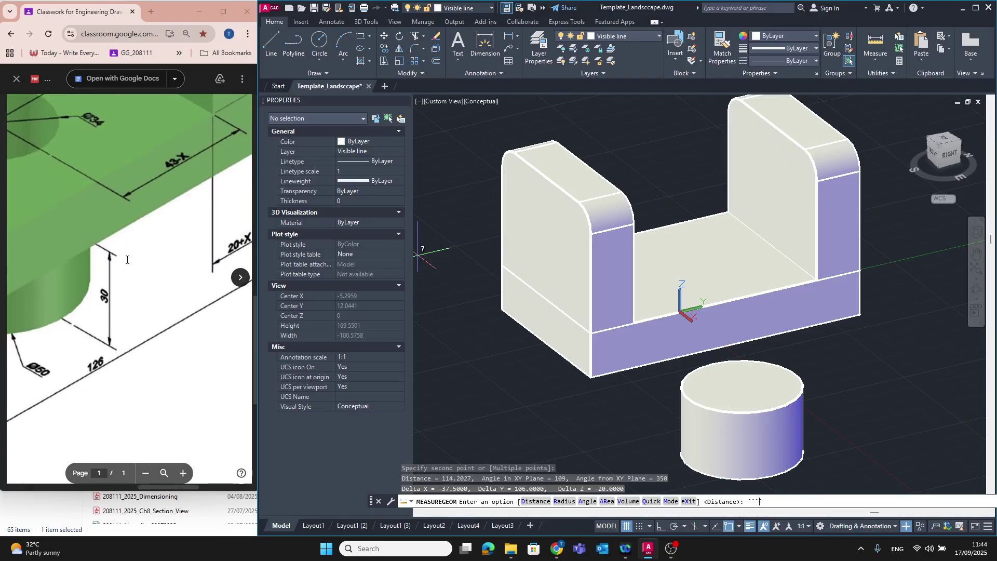
pyautogui.click(145, 473)
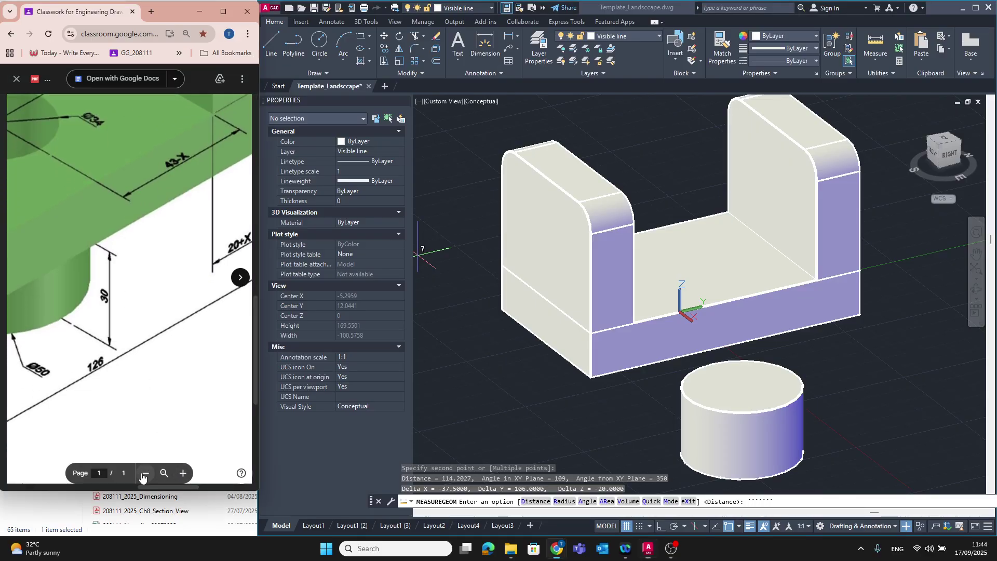
pyautogui.click(146, 473)
pyautogui.click(146, 473)
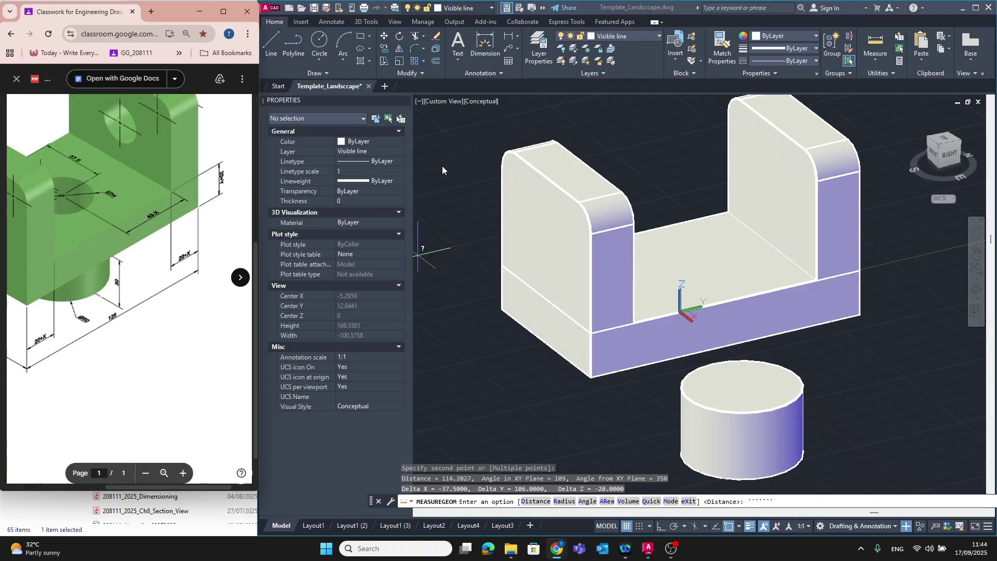
# Step: Make Projection line the current layer
pyautogui.click(273, 43)
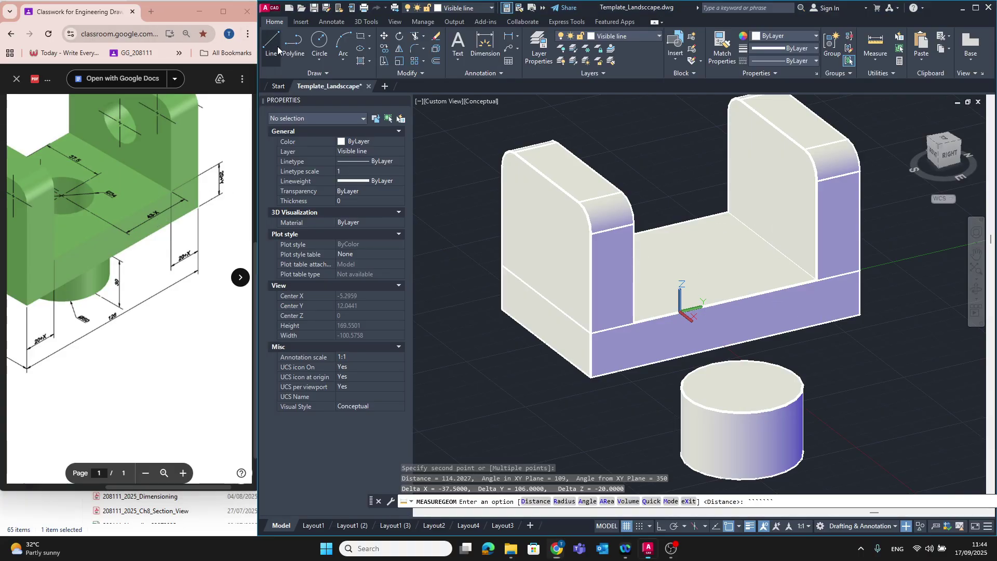
pyautogui.click(656, 38)
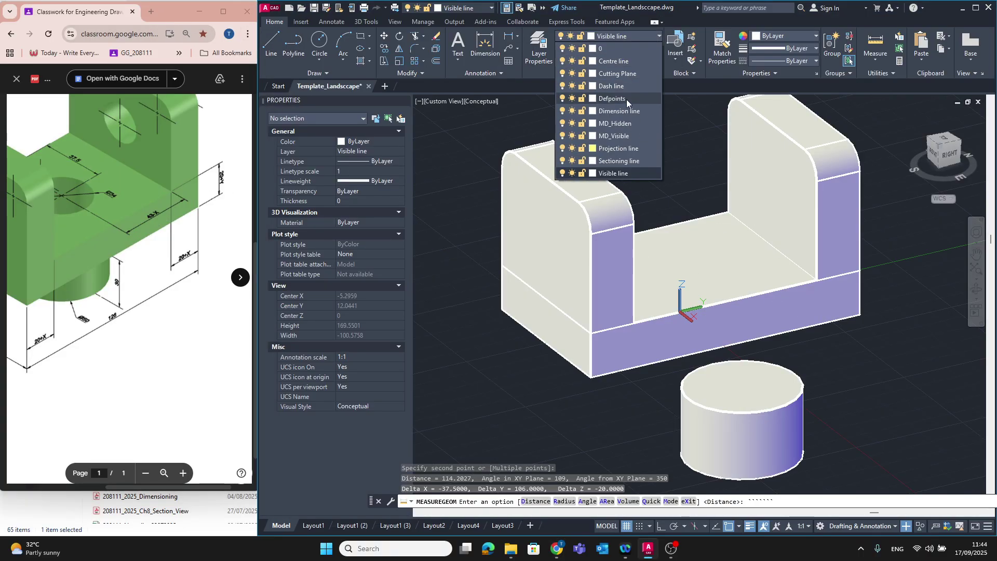
pyautogui.click(609, 144)
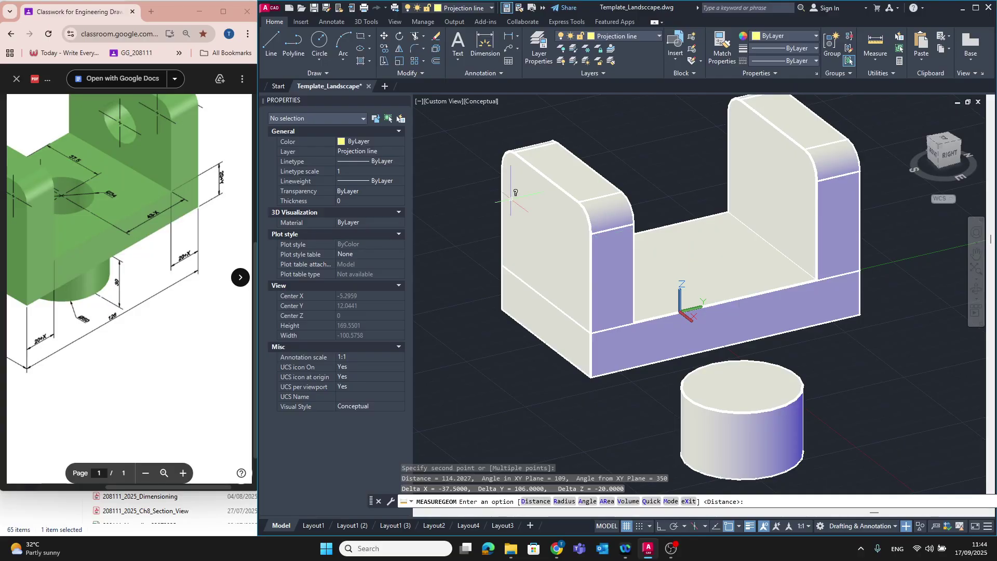
# Step: Create a separate box in front of the bracket, about 17 long, 24 wide and 15 high
pyautogui.click(332, 22)
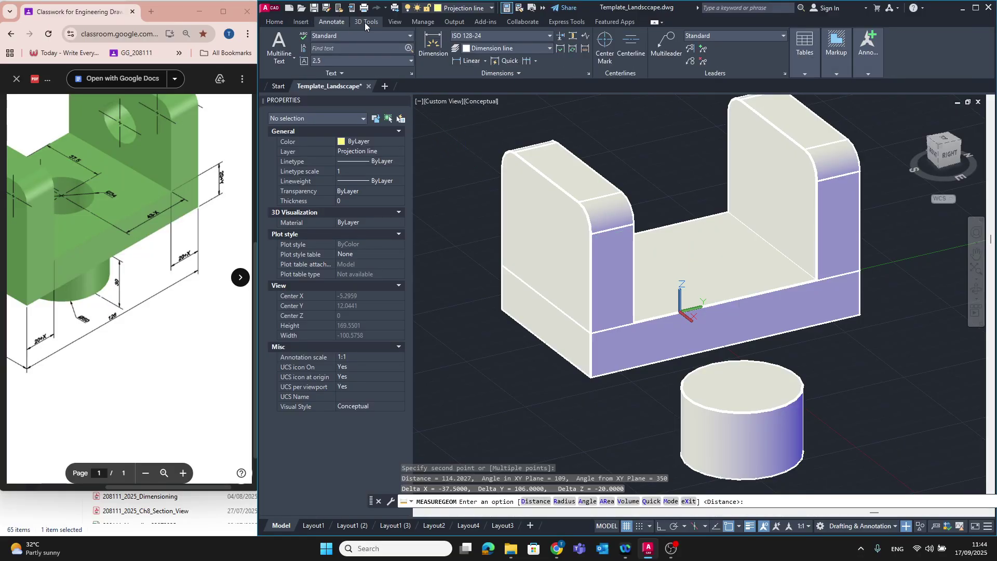
pyautogui.click(366, 22)
pyautogui.click(335, 74)
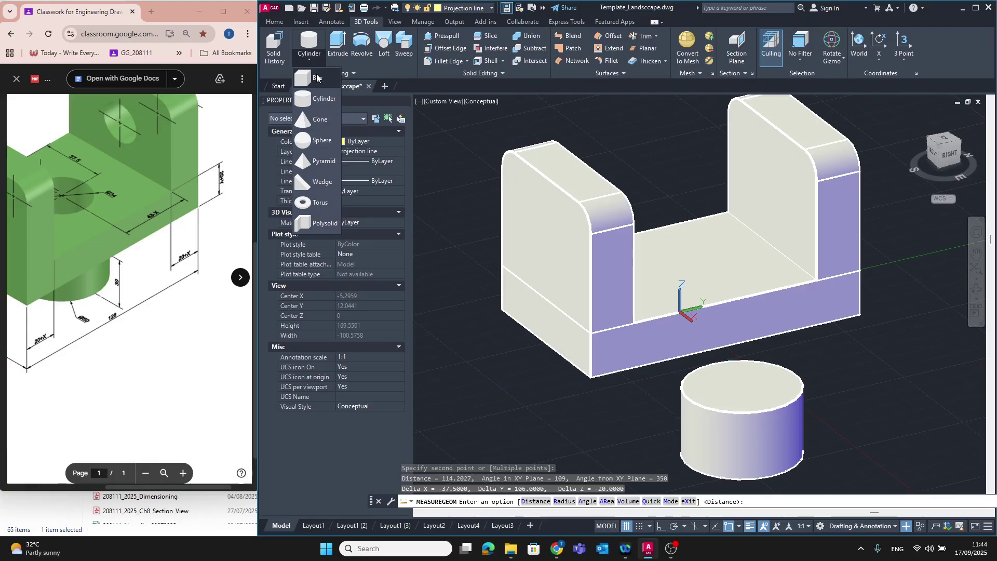
pyautogui.click(322, 73)
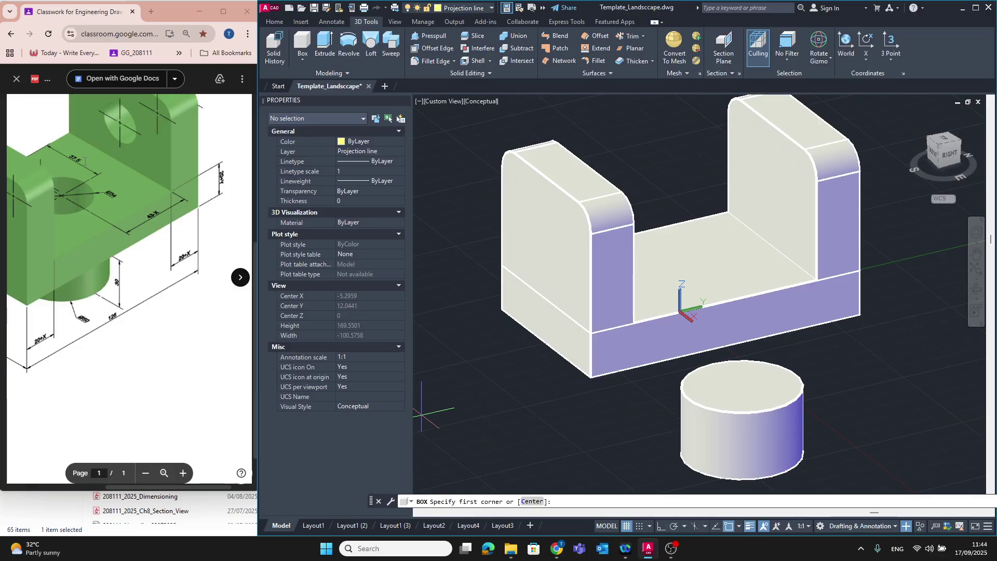
pyautogui.click(509, 442)
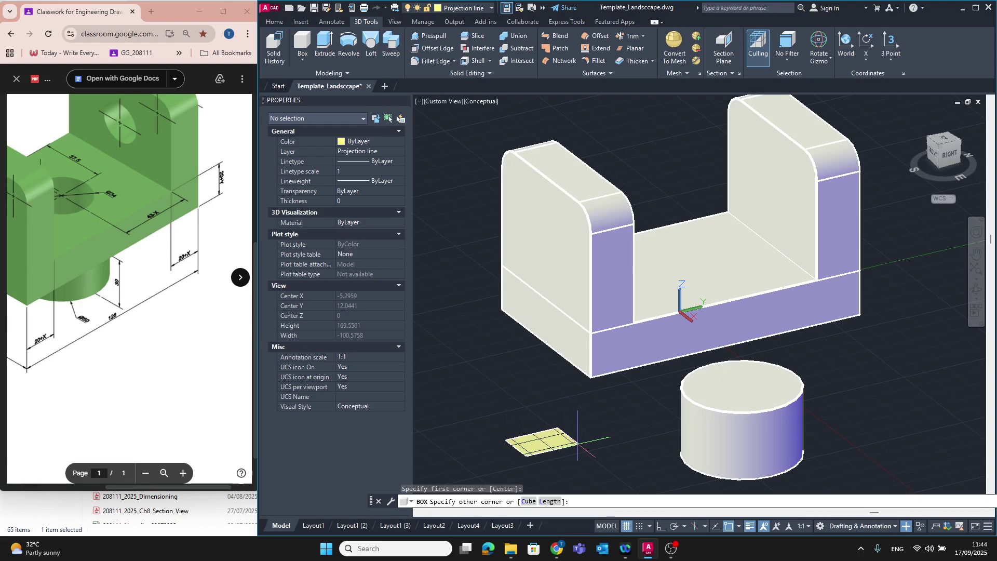
pyautogui.click(577, 444)
pyautogui.click(577, 411)
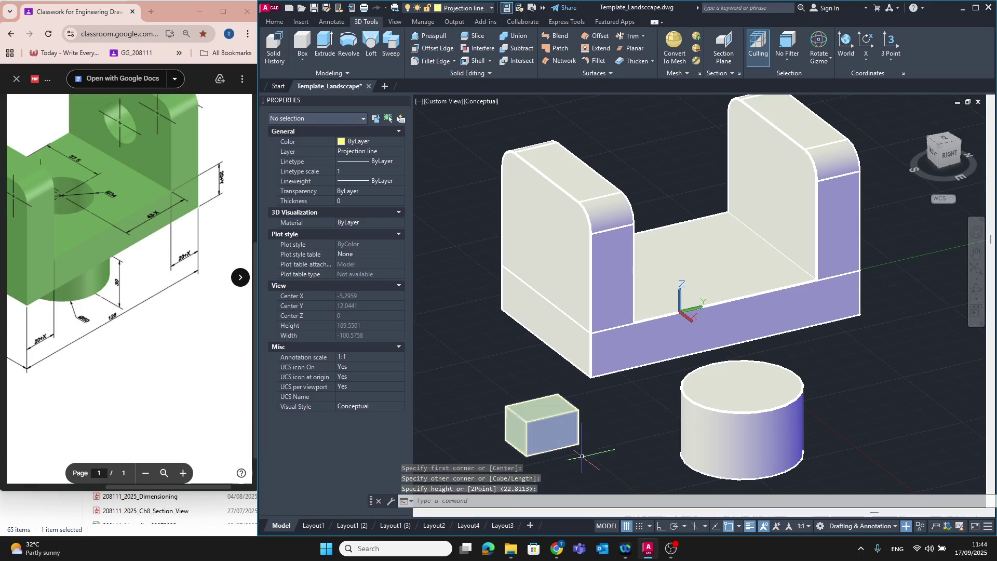
# Step: Set the new box's length to 37.5
pyautogui.click(542, 426)
pyautogui.click(341, 295)
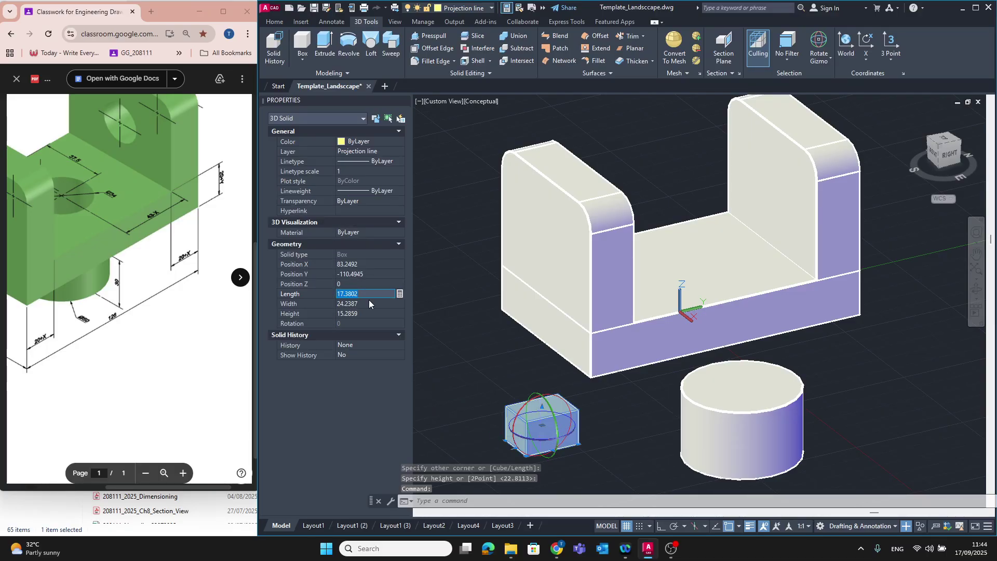
pyautogui.write('37')
pyautogui.press('Tab')
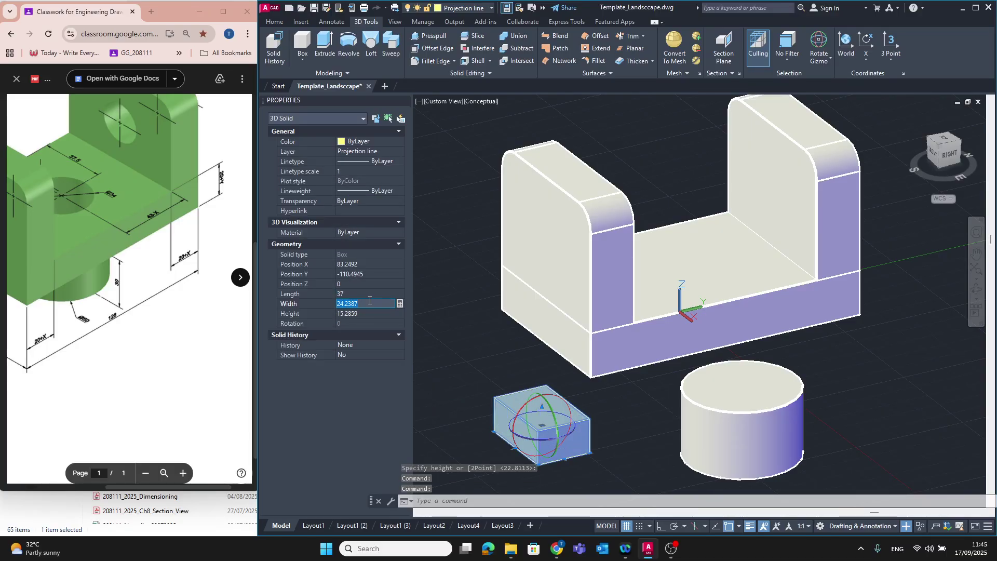
pyautogui.click(353, 295)
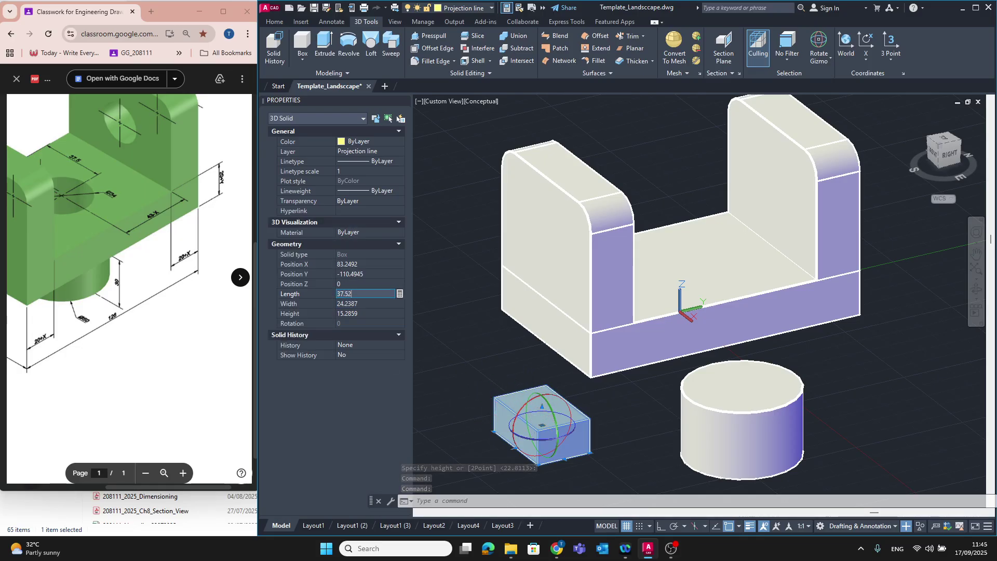
pyautogui.press('BackSpace')
pyautogui.press('Return')
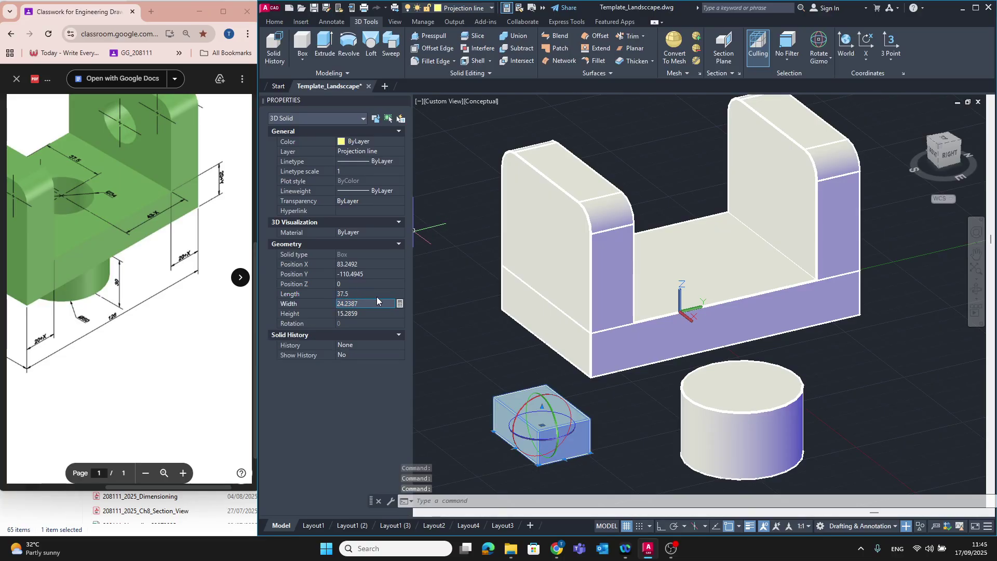
# Step: Set the same box's width to 43
pyautogui.write('43')
pyautogui.press('Return')
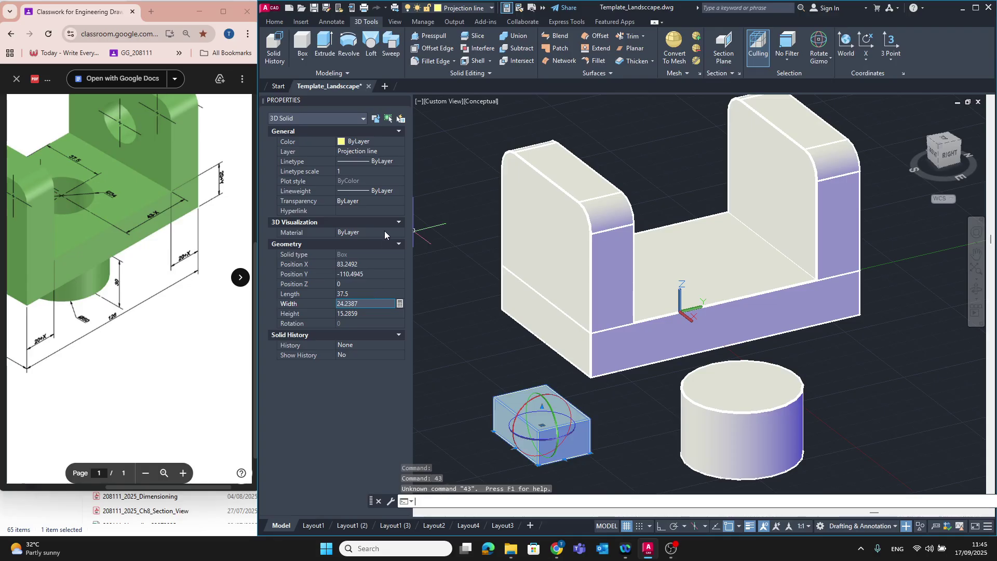
pyautogui.click(363, 304)
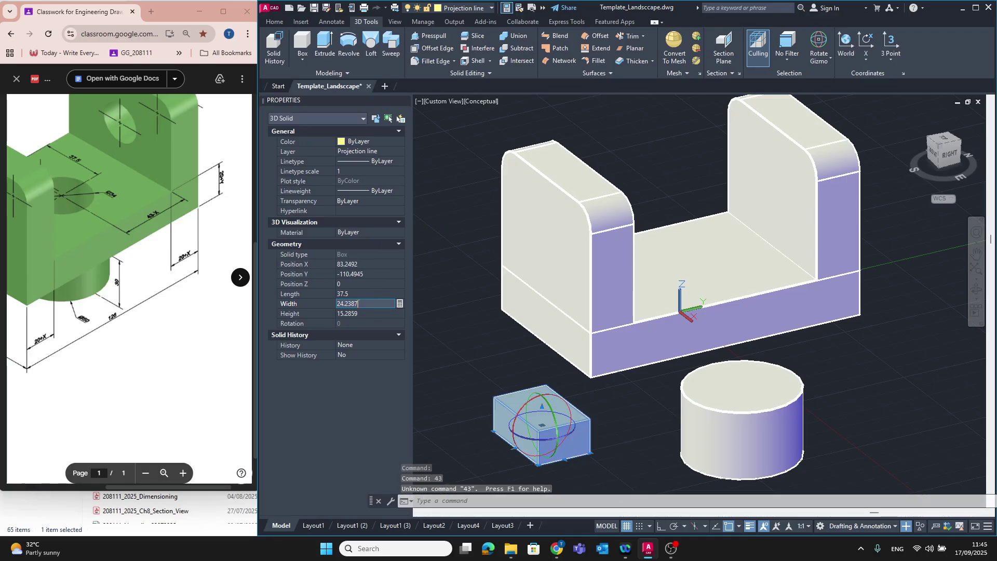
pyautogui.write('43')
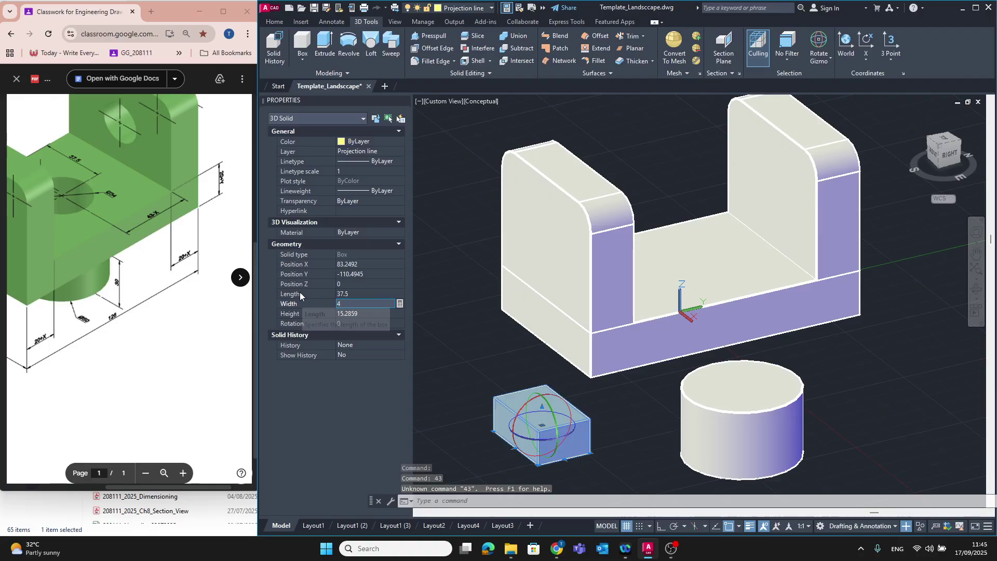
pyautogui.press('Tab')
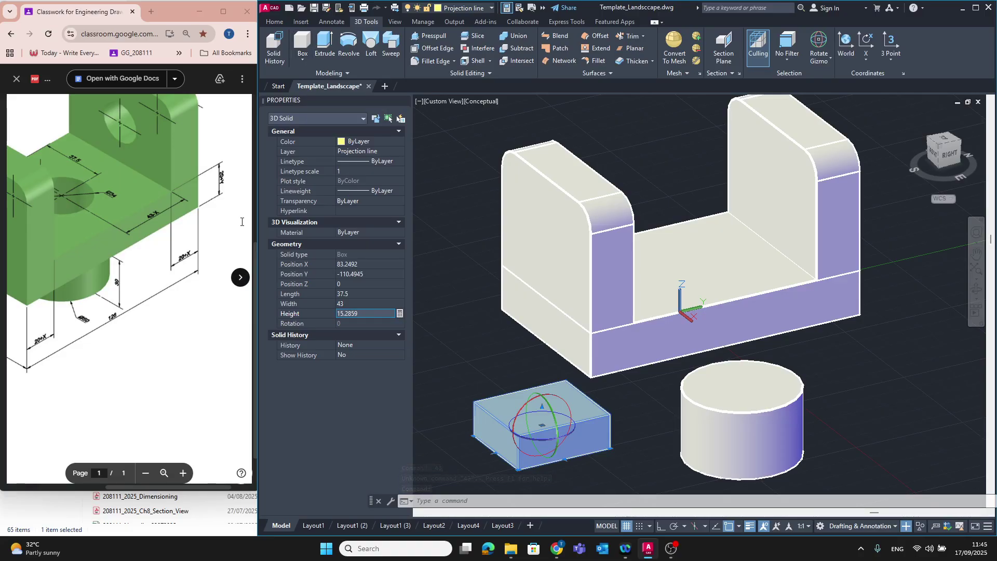
# Step: Move the box a short distance aside in front of the bracket, using its nearest bottom corner as base point
pyautogui.click(299, 24)
pyautogui.click(277, 23)
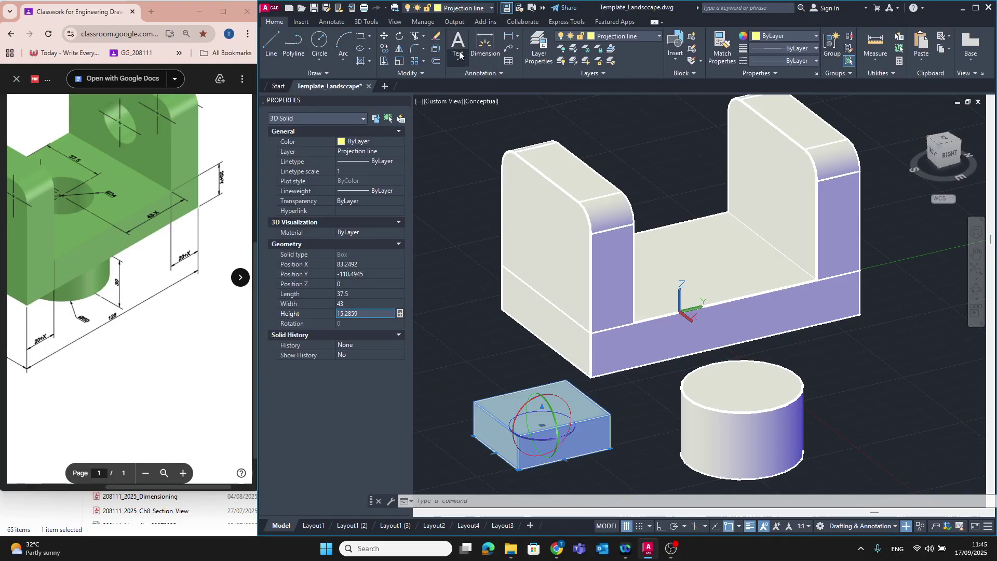
pyautogui.click(385, 36)
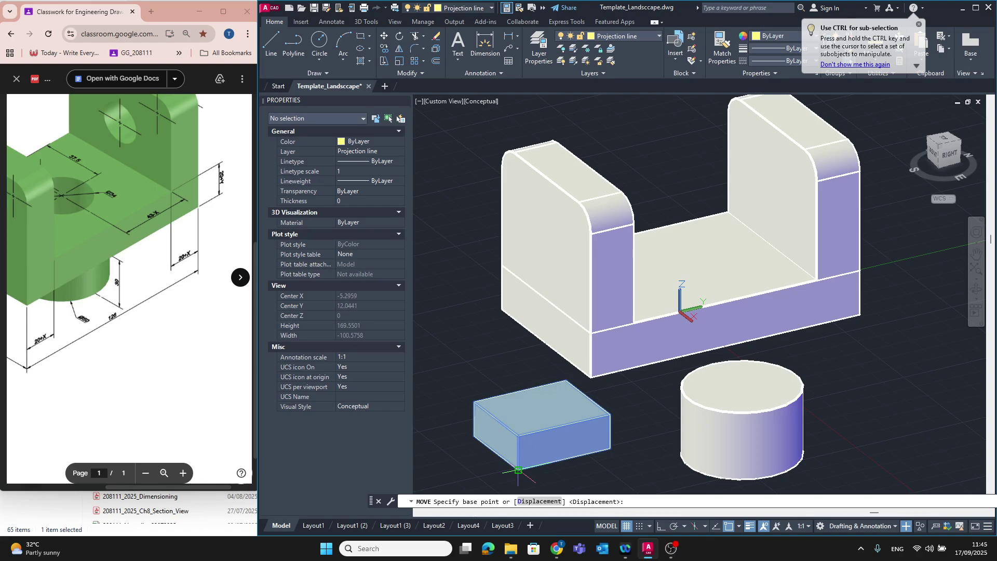
pyautogui.click(519, 469)
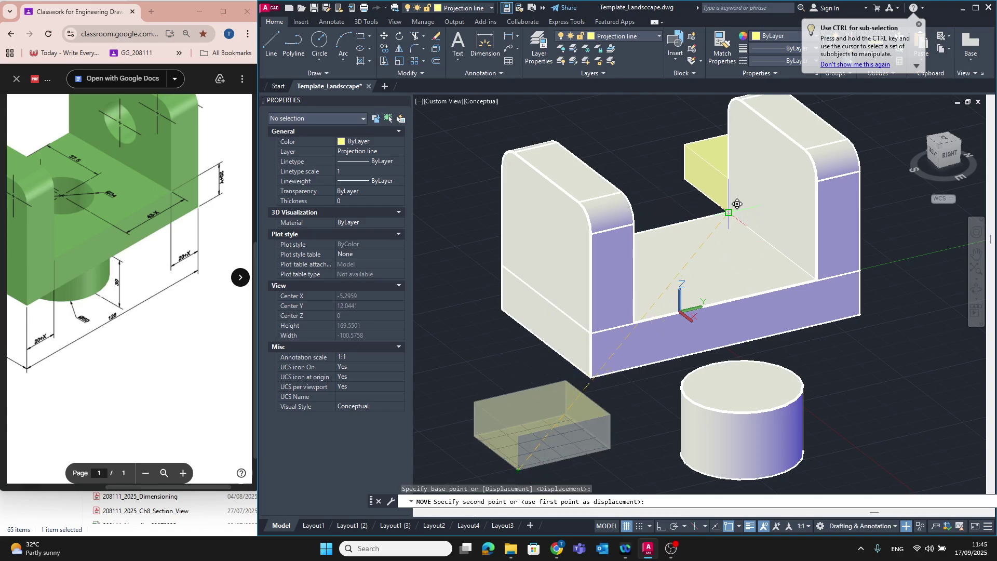
pyautogui.click(505, 470)
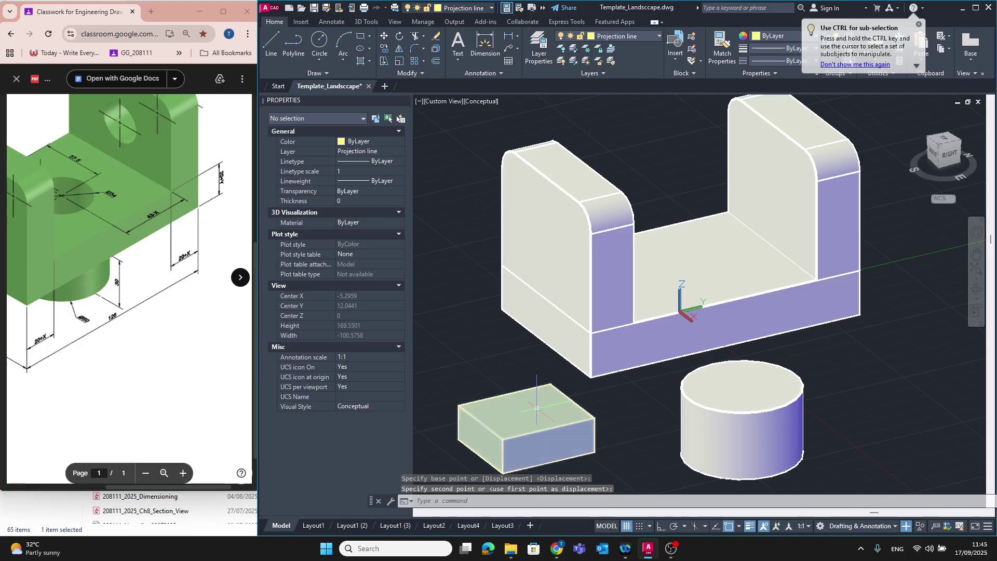
pyautogui.click(384, 36)
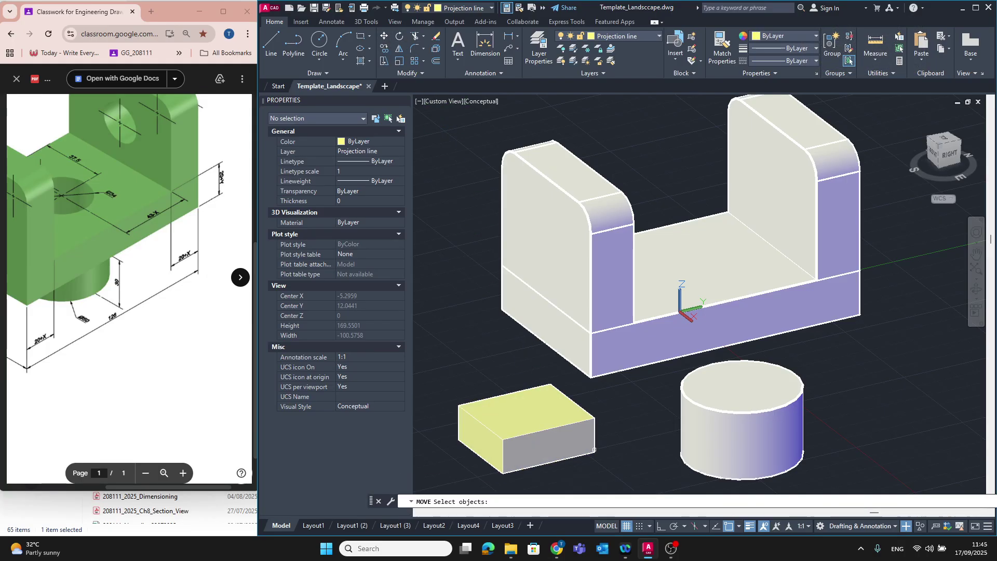
pyautogui.click(593, 453)
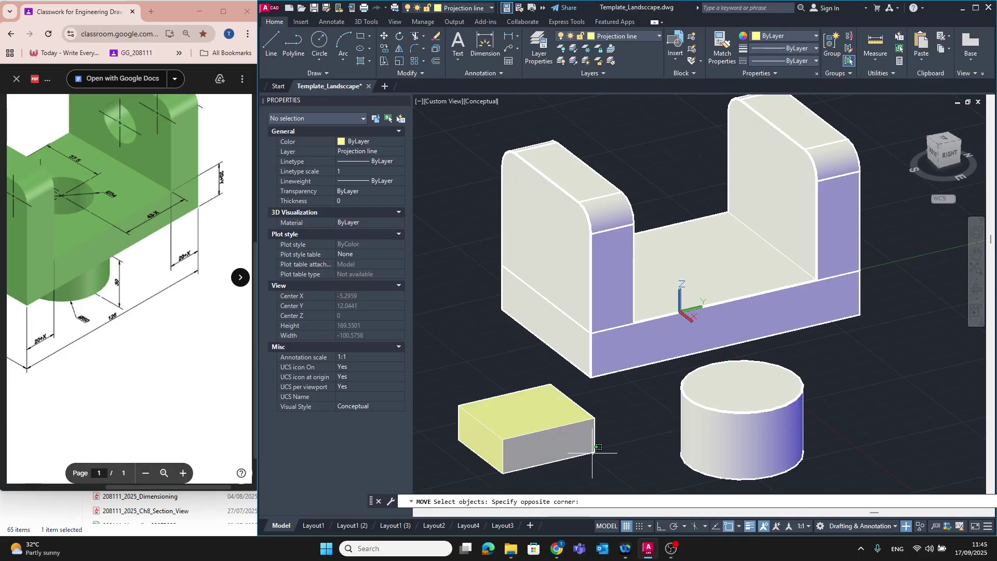
pyautogui.press('Escape')
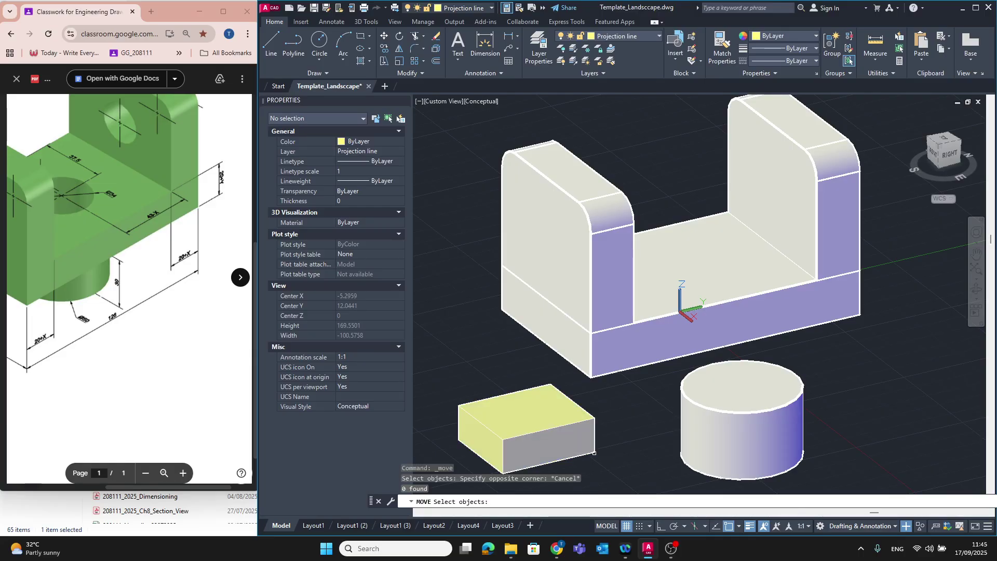
# Step: Try to move the box by its bottom corner to the foot of the far upright, and undo the move
pyautogui.click(383, 37)
pyautogui.click(590, 453)
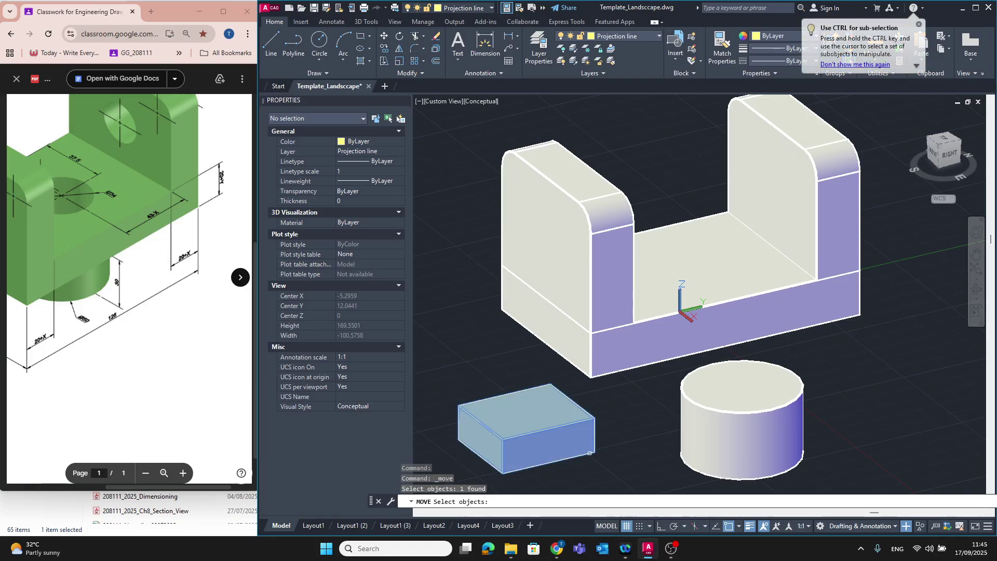
pyautogui.press('Return')
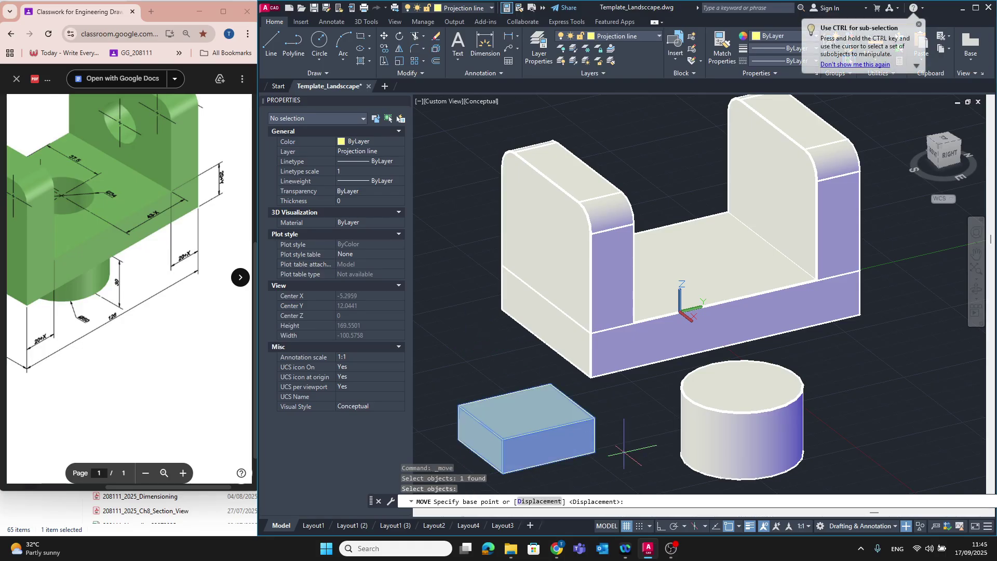
pyautogui.click(594, 453)
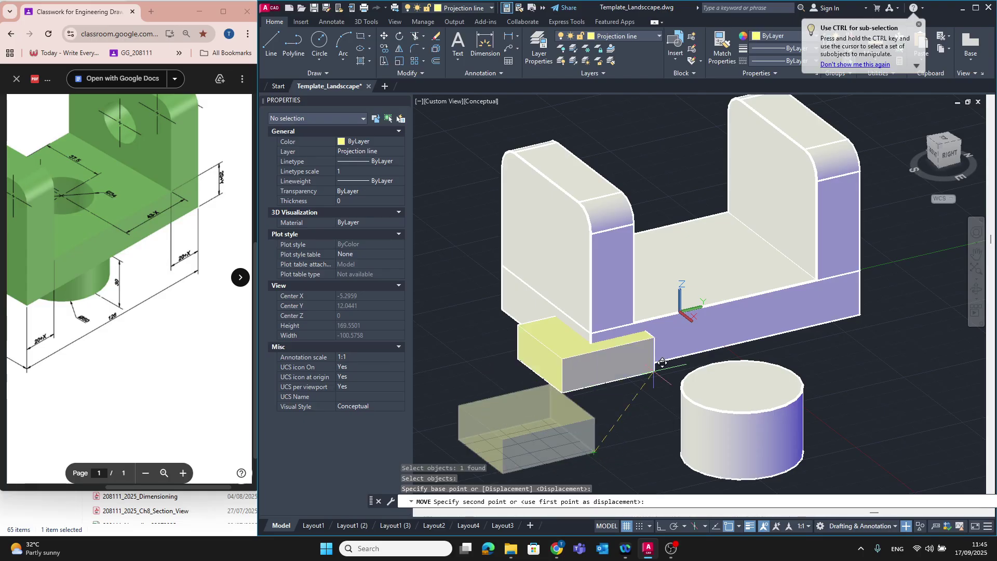
pyautogui.click(823, 273)
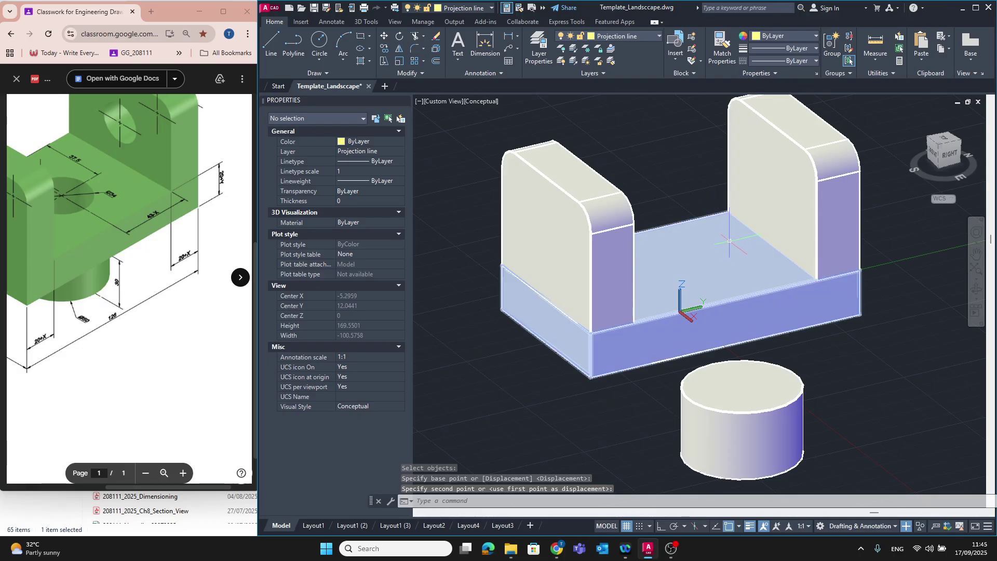
pyautogui.hotkey('ctrl', 'z')
# Step: Move the box by its bottom corner onto the base, snapping it to the far upright's inner bottom corner at the front edge
pyautogui.click(530, 410)
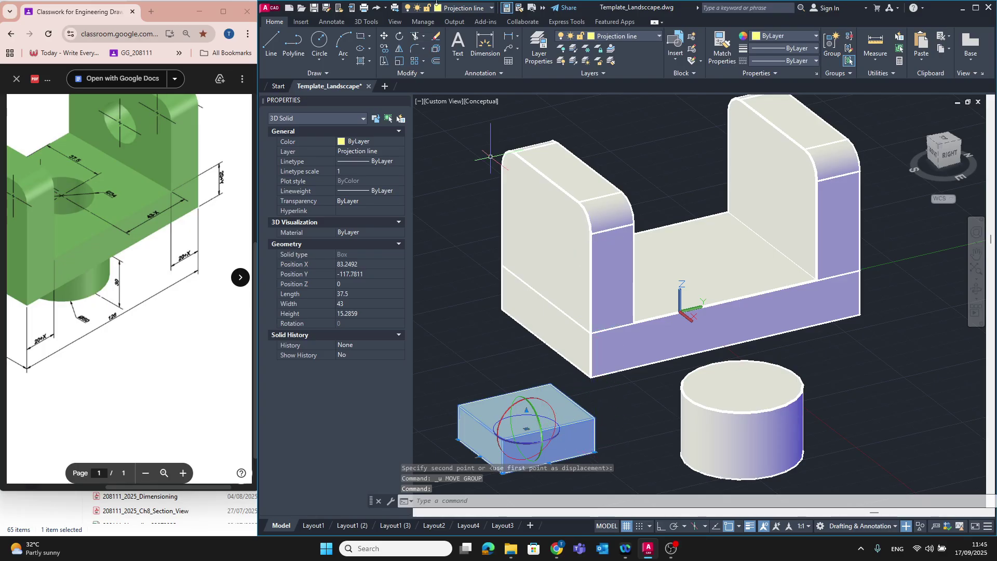
pyautogui.click(384, 36)
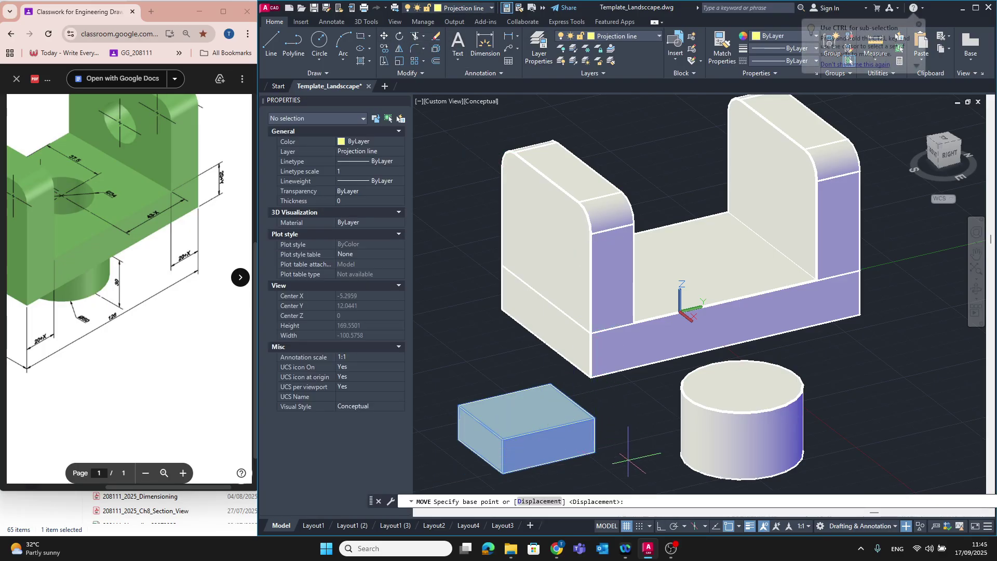
pyautogui.click(595, 452)
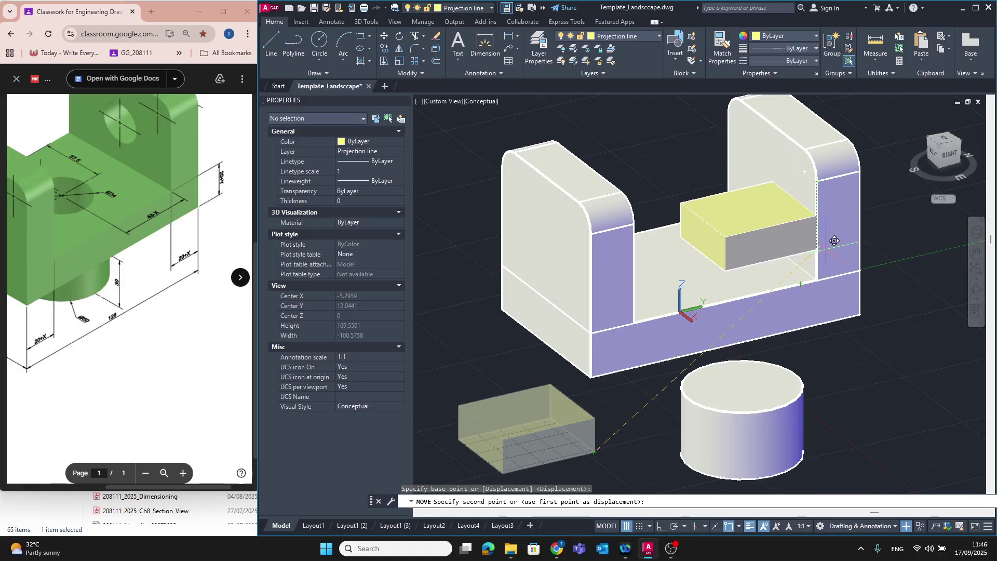
pyautogui.click(834, 272)
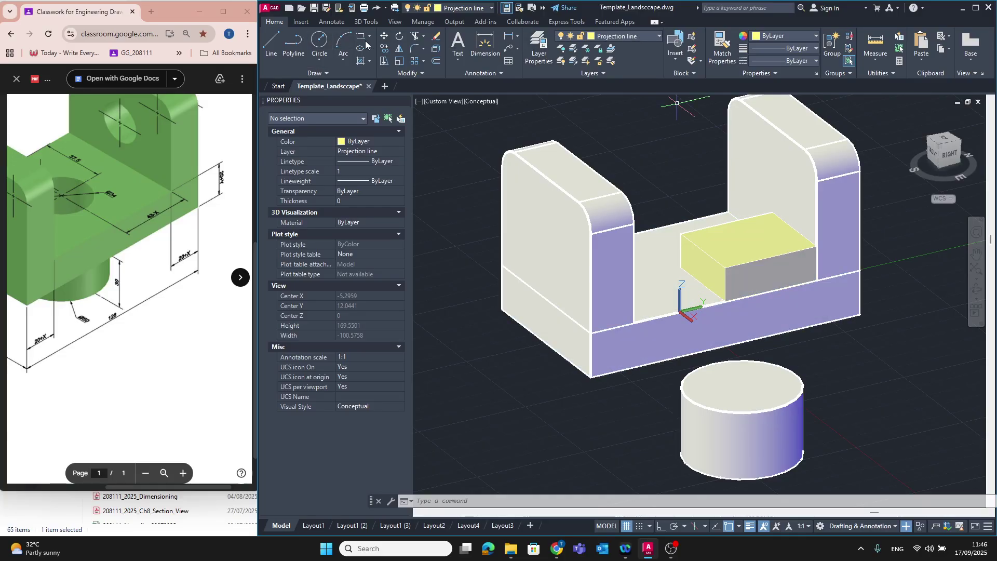
# Step: Move the cylinder from its bottom centre onto the upper corner of the yellow box nearest the base plate's middle
pyautogui.click(385, 36)
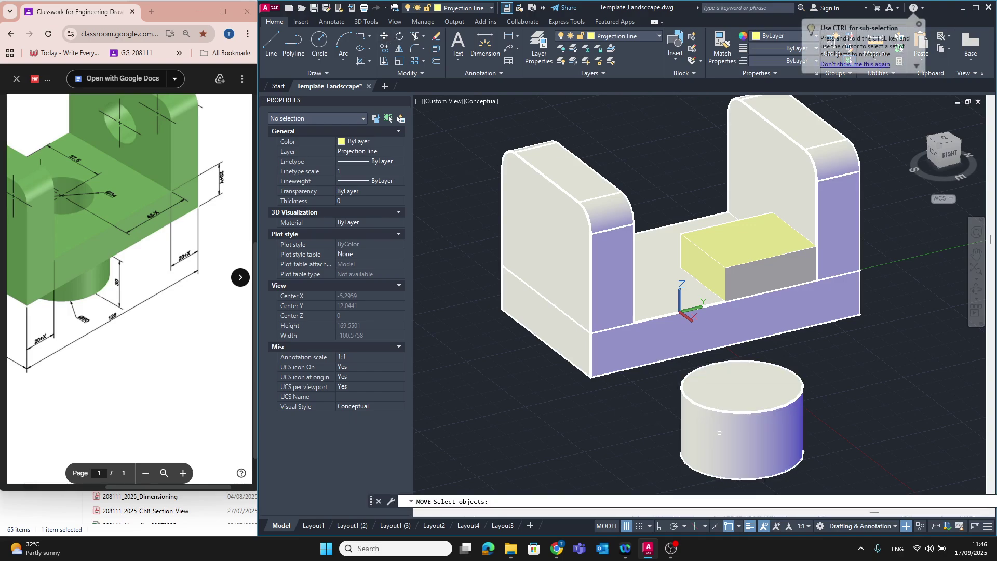
pyautogui.click(743, 421)
pyautogui.press('Return')
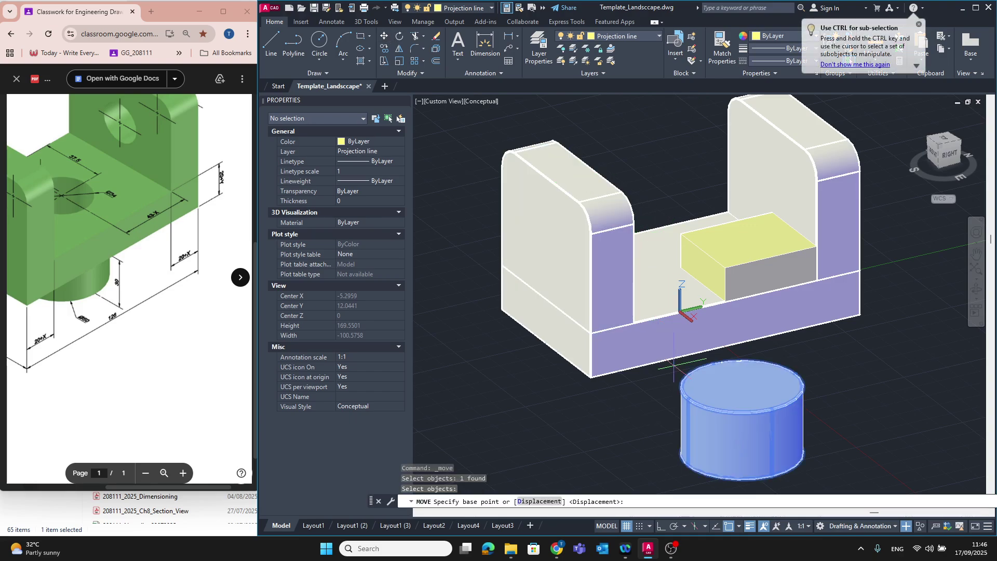
pyautogui.click(742, 454)
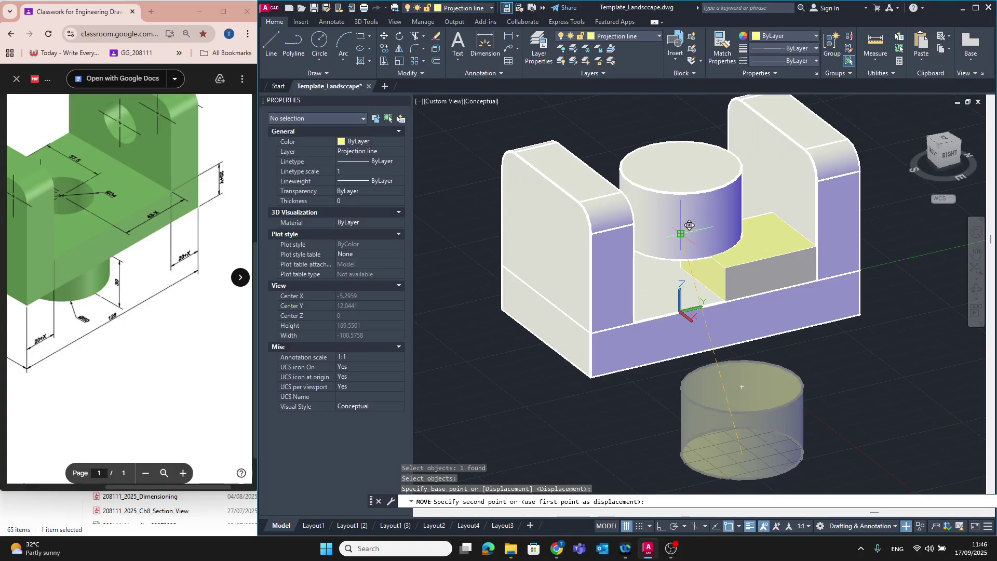
pyautogui.click(682, 239)
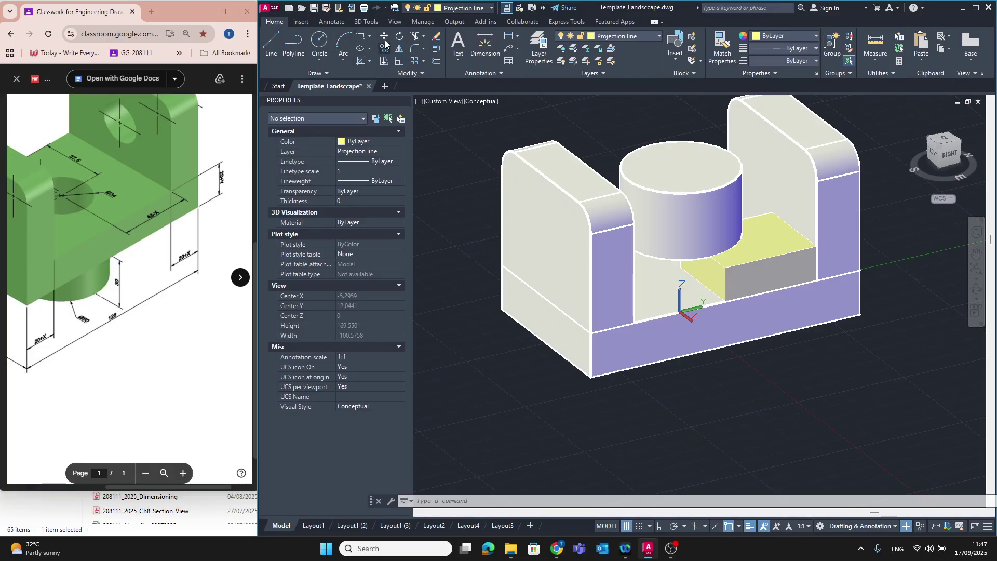
# Step: Switch the 3D selection gizmo to the Move Gizmo
pyautogui.click(301, 22)
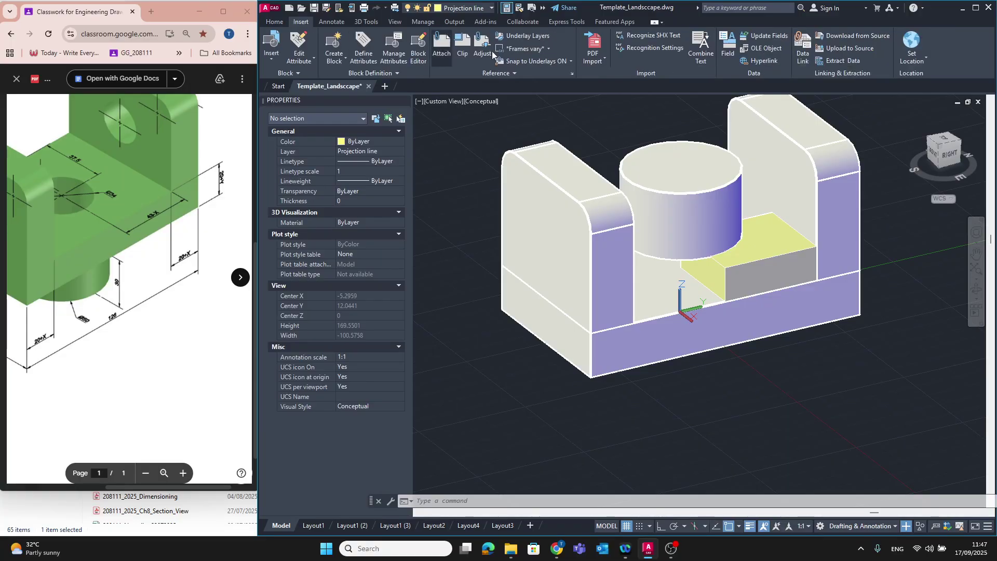
pyautogui.click(274, 21)
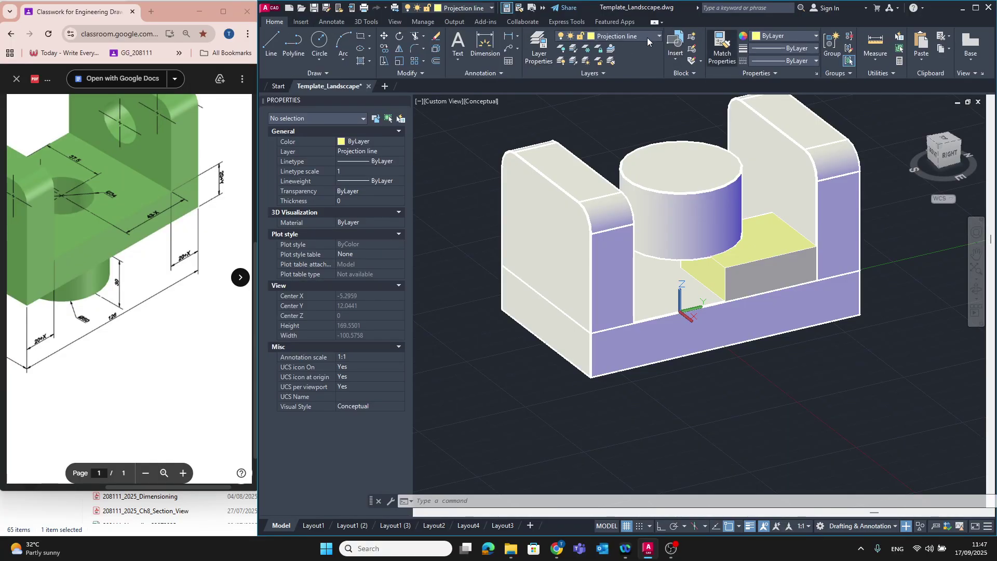
pyautogui.click(366, 21)
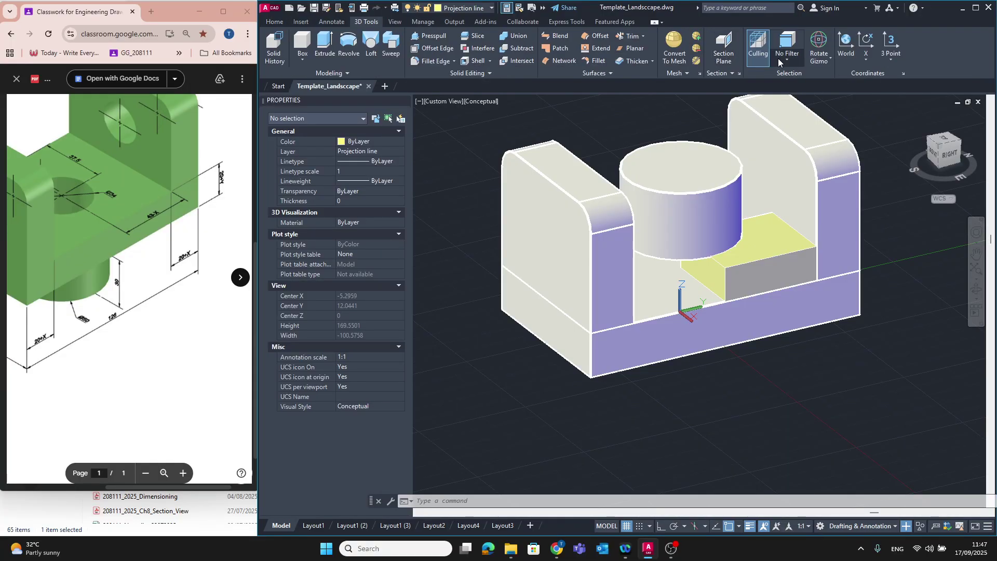
pyautogui.click(829, 59)
pyautogui.click(837, 78)
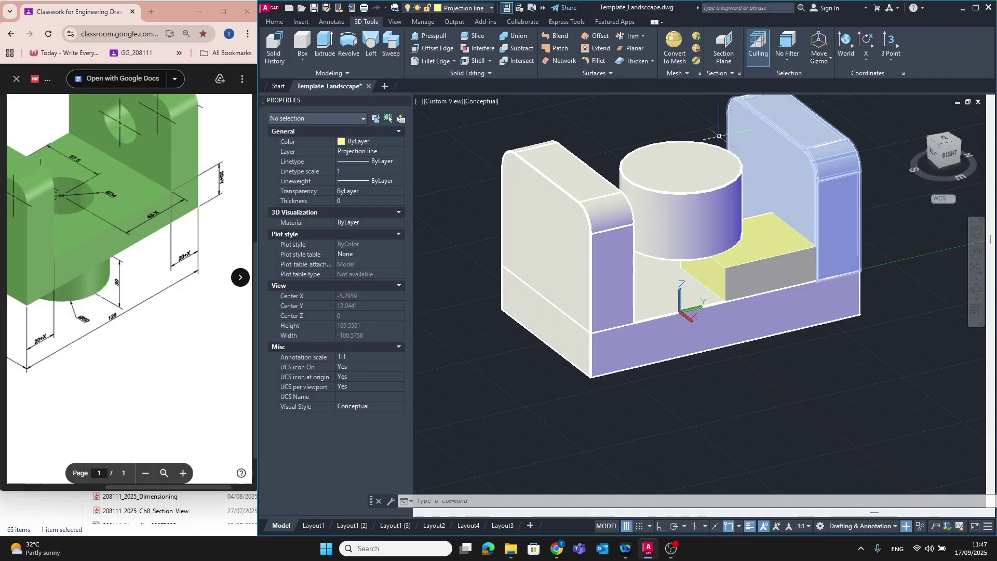
# Step: Turn on ortho mode and move the cylinder straight down along the Z axis to below the base plate
pyautogui.click(682, 178)
pyautogui.click(682, 174)
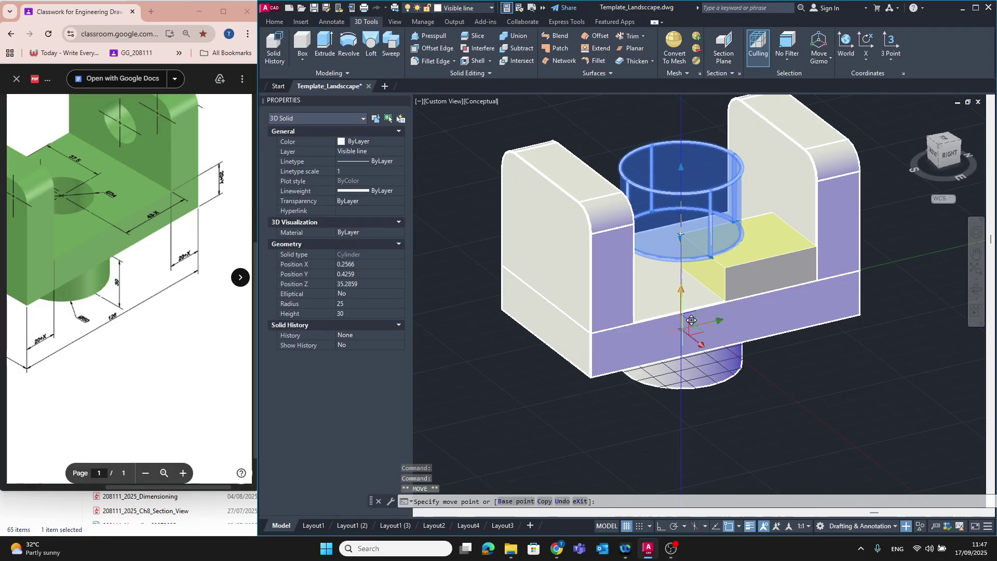
pyautogui.click(660, 527)
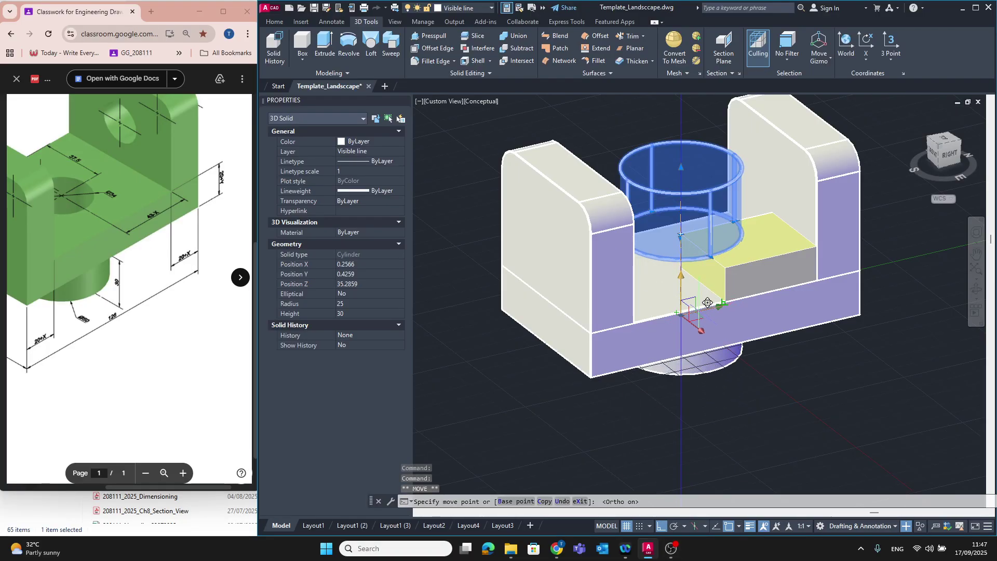
pyautogui.click(702, 351)
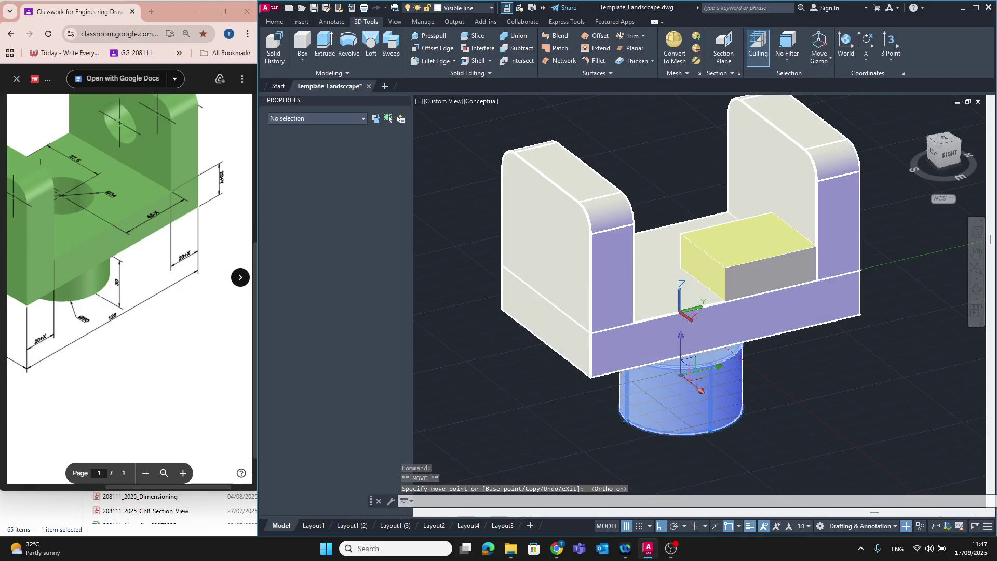
# Step: Move the cylinder up along the Z axis to a Z position of 5
pyautogui.moveTo(689, 420); pyautogui.dragTo(688, 401, button='middle')
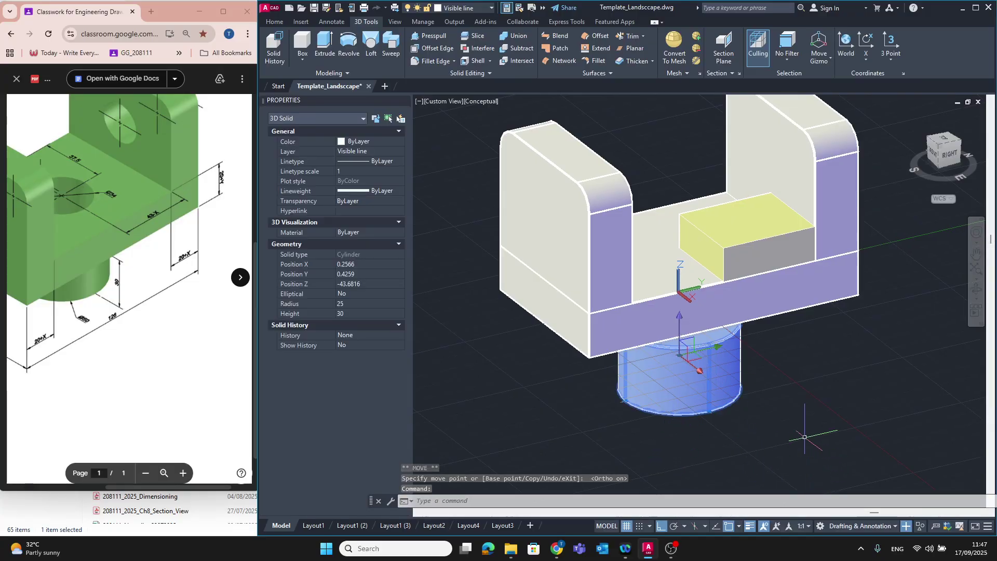
pyautogui.click(681, 339)
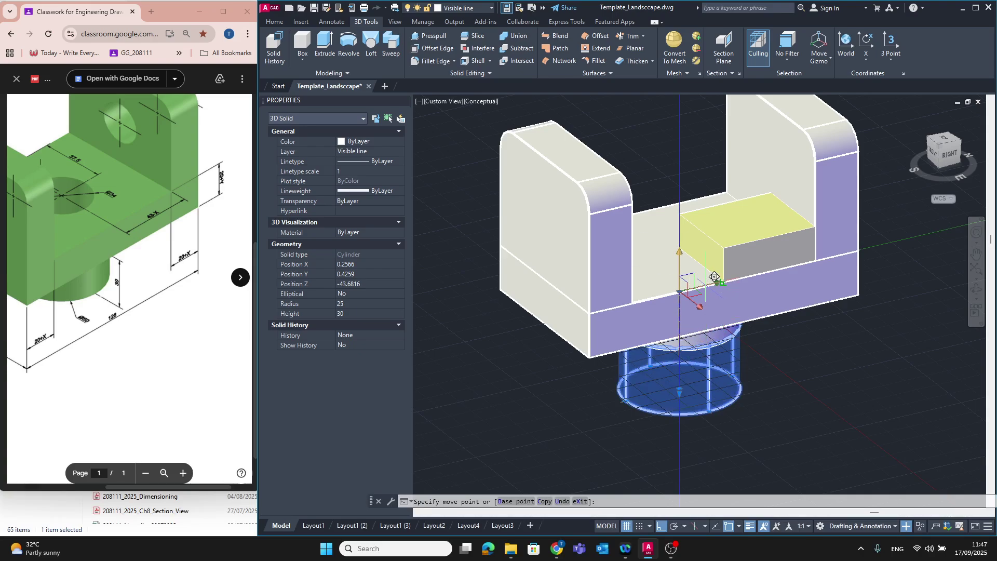
pyautogui.click(695, 296)
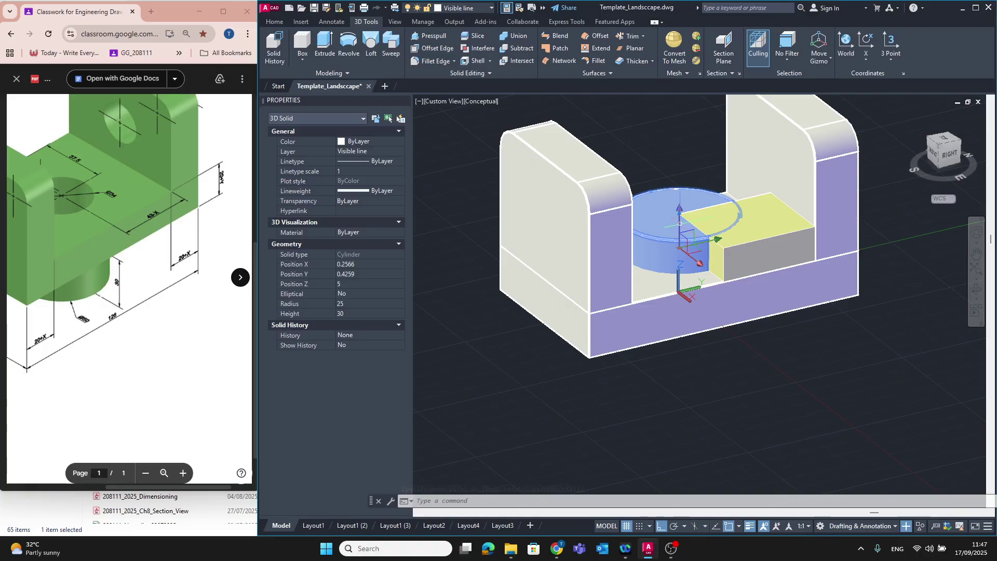
# Step: Choose the Move Gizmo again and move the cylinder down along the Z axis to a Z position of -15
pyautogui.keyDown('shift'); pyautogui.moveTo(638, 371); pyautogui.dragTo(617, 375, button='middle'); pyautogui.keyUp('shift')
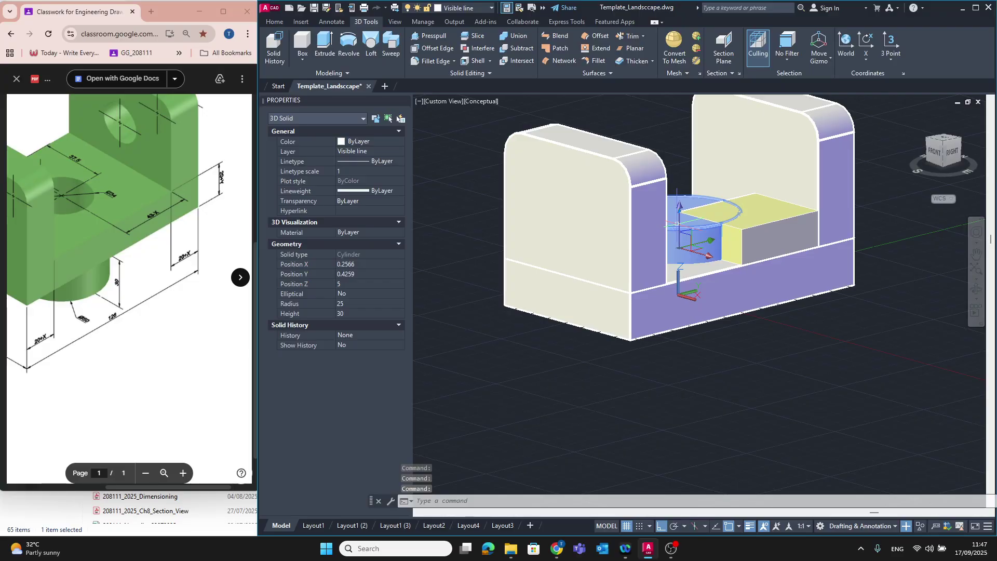
pyautogui.click(273, 22)
pyautogui.click(300, 22)
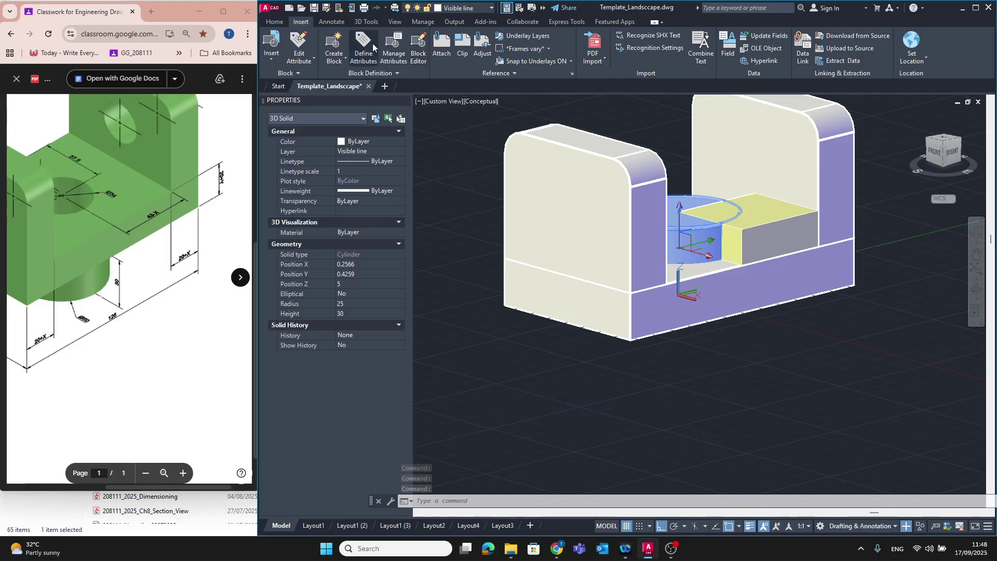
pyautogui.click(332, 22)
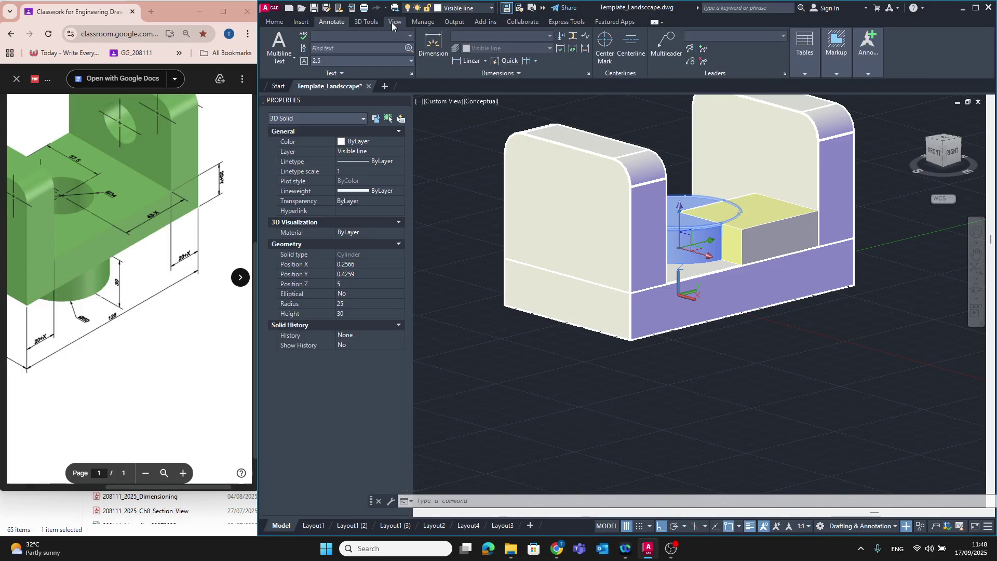
pyautogui.click(392, 23)
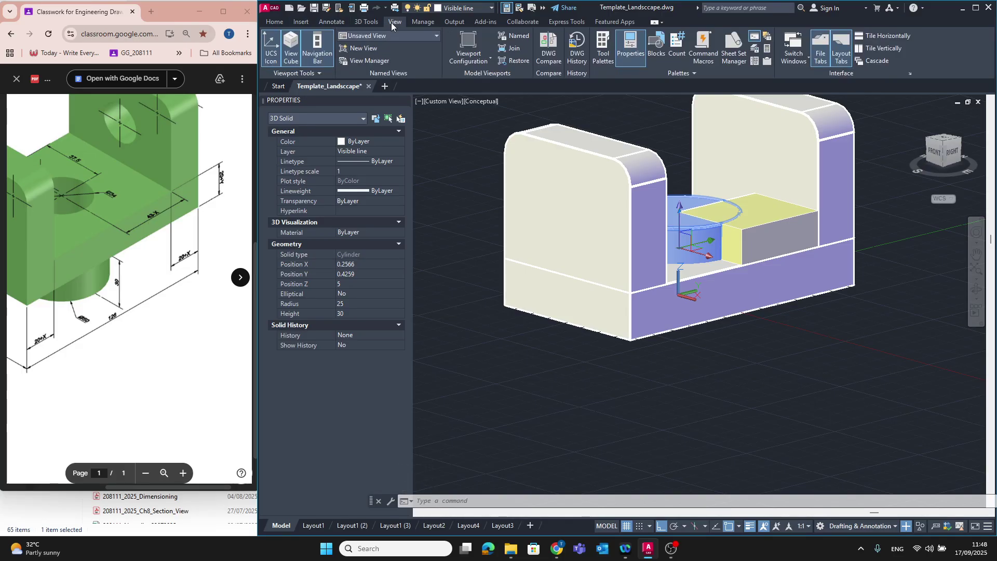
pyautogui.click(364, 21)
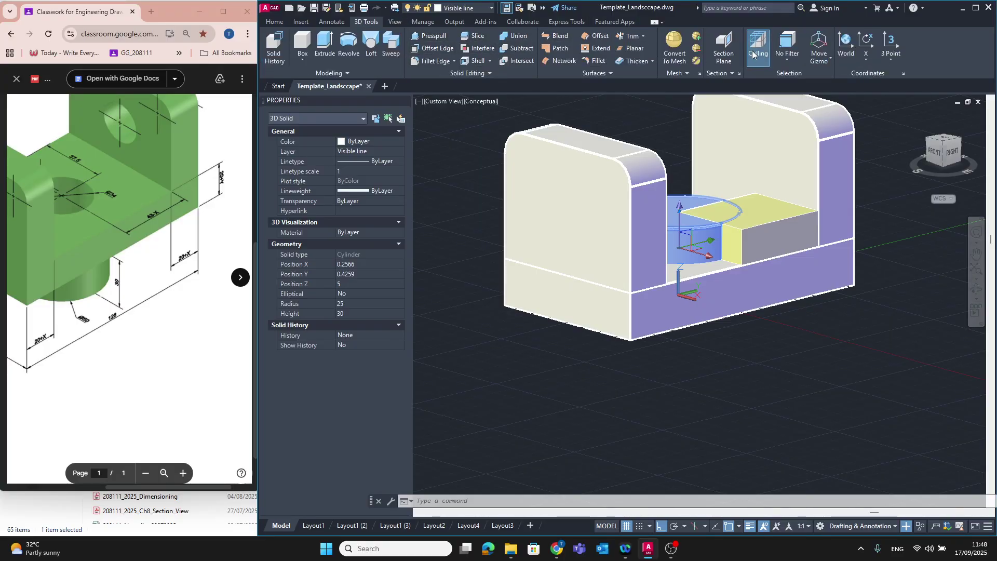
pyautogui.click(828, 56)
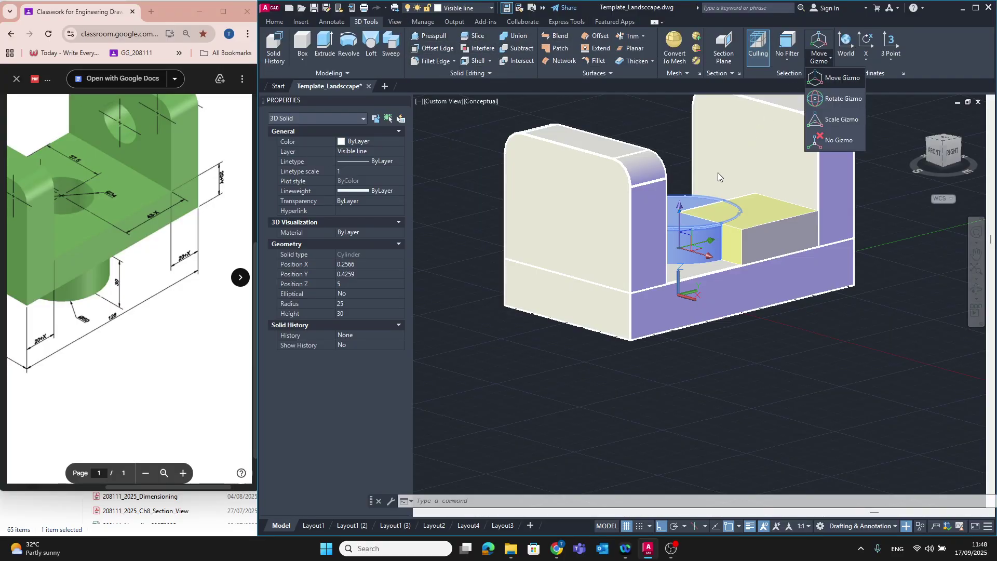
pyautogui.click(840, 79)
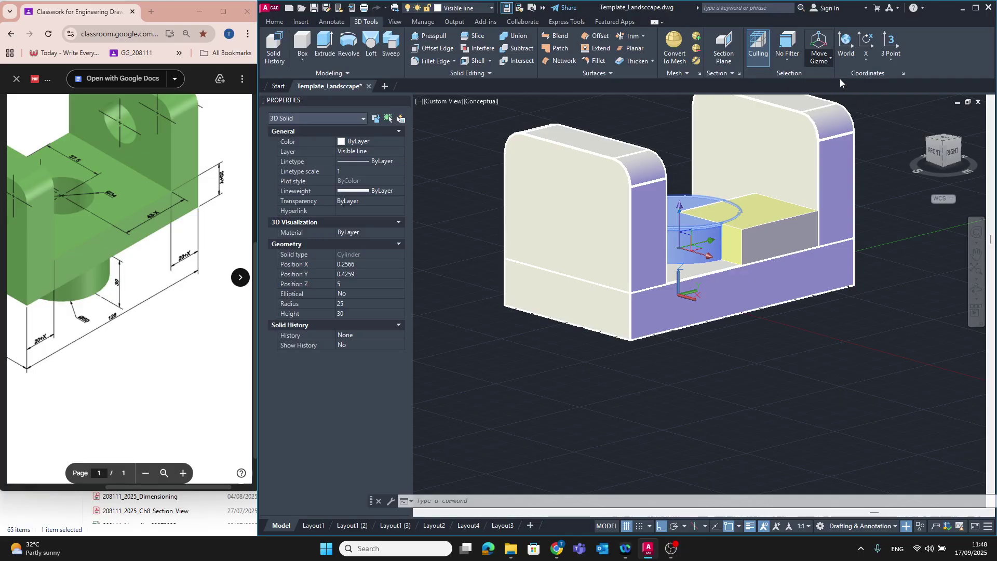
pyautogui.click(680, 208)
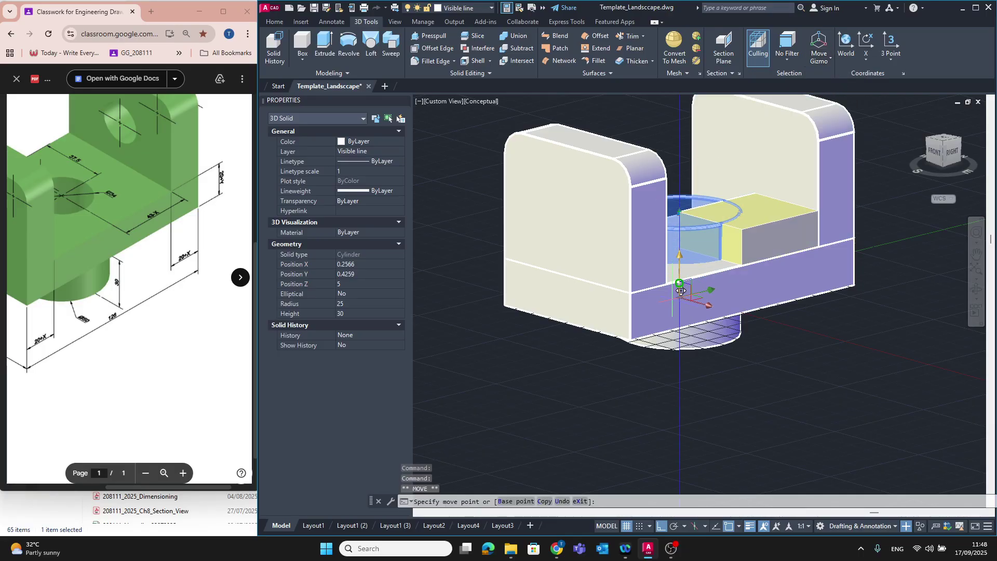
pyautogui.click(685, 326)
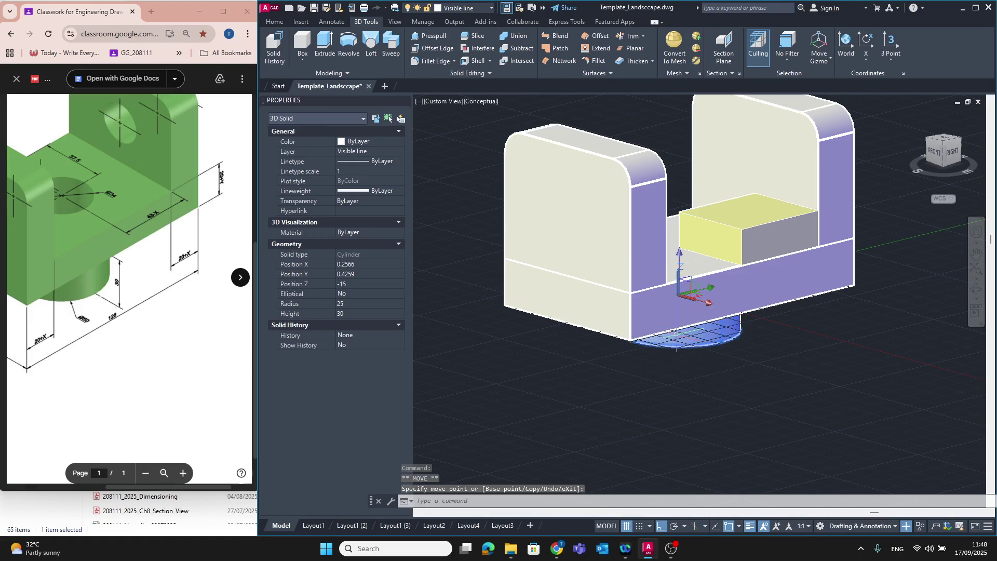
# Step: Move the cylinder further down along the Z axis to a Z position of -30, beneath the base plate
pyautogui.keyDown('shift'); pyautogui.moveTo(677, 405); pyautogui.dragTo(659, 385, button='middle'); pyautogui.keyUp('shift')
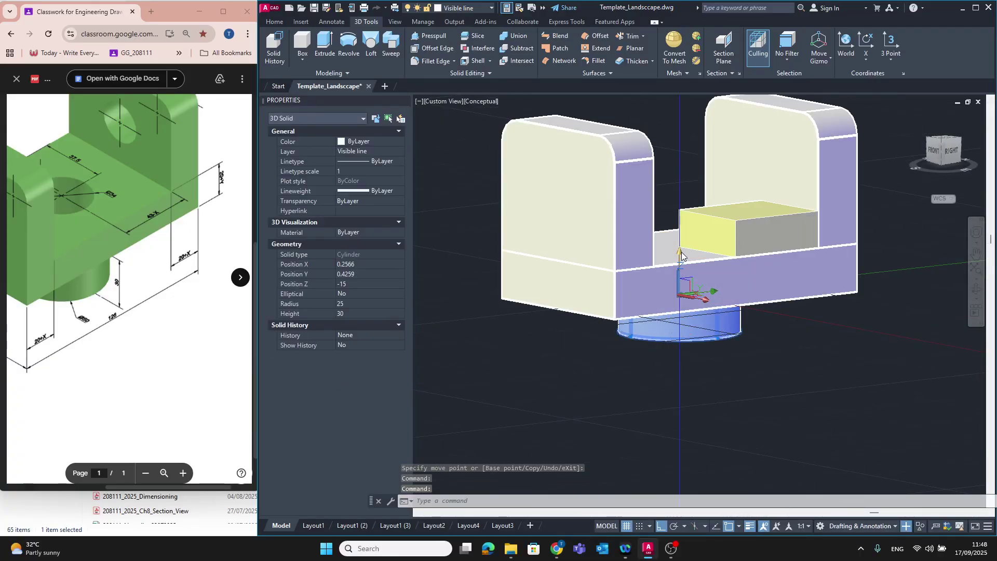
pyautogui.click(684, 298)
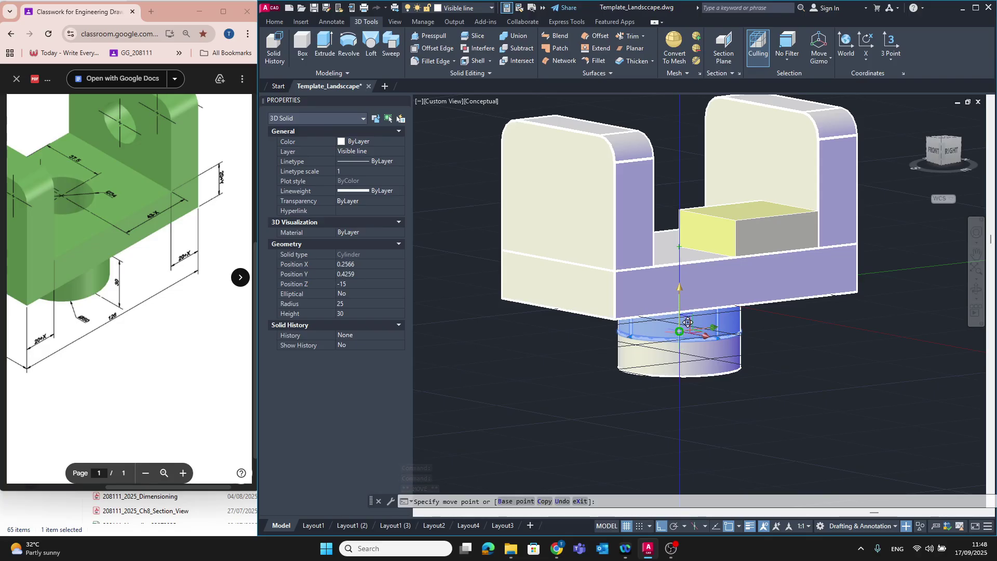
pyautogui.click(679, 331)
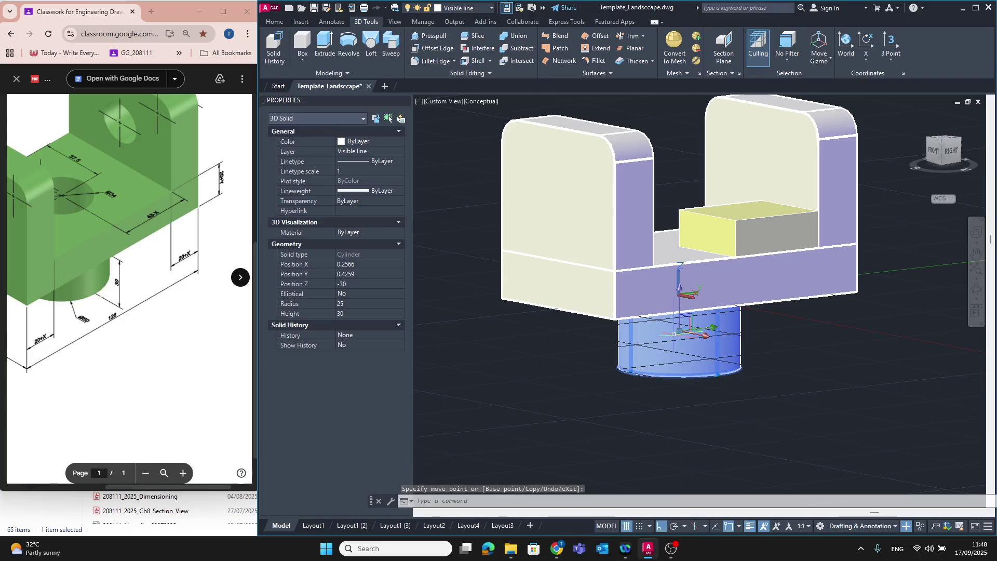
# Step: Move the yellow box out of the bracket along the X axis to about X 854 and clear the selection
pyautogui.moveTo(661, 354); pyautogui.dragTo(624, 374, button='middle')
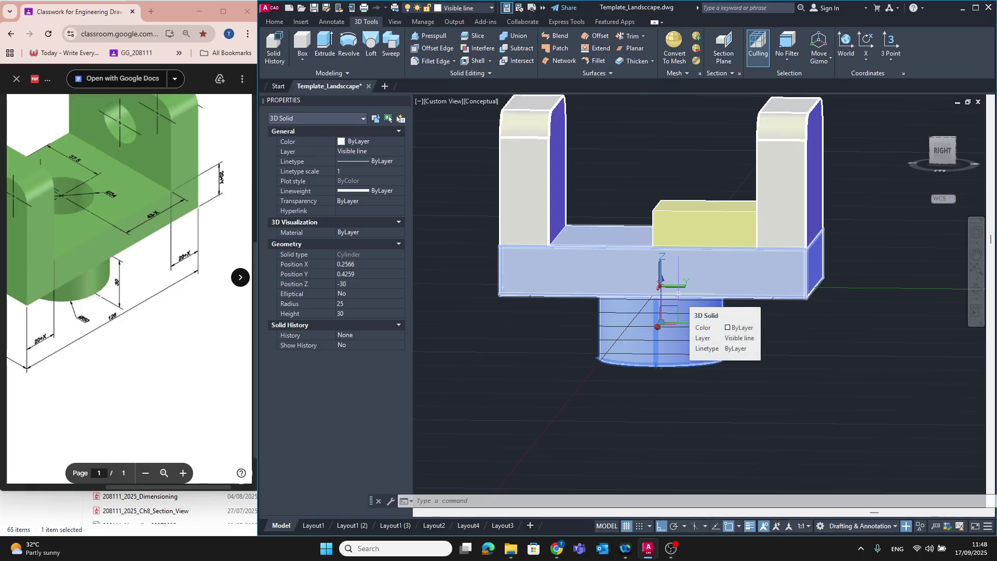
pyautogui.click(703, 229)
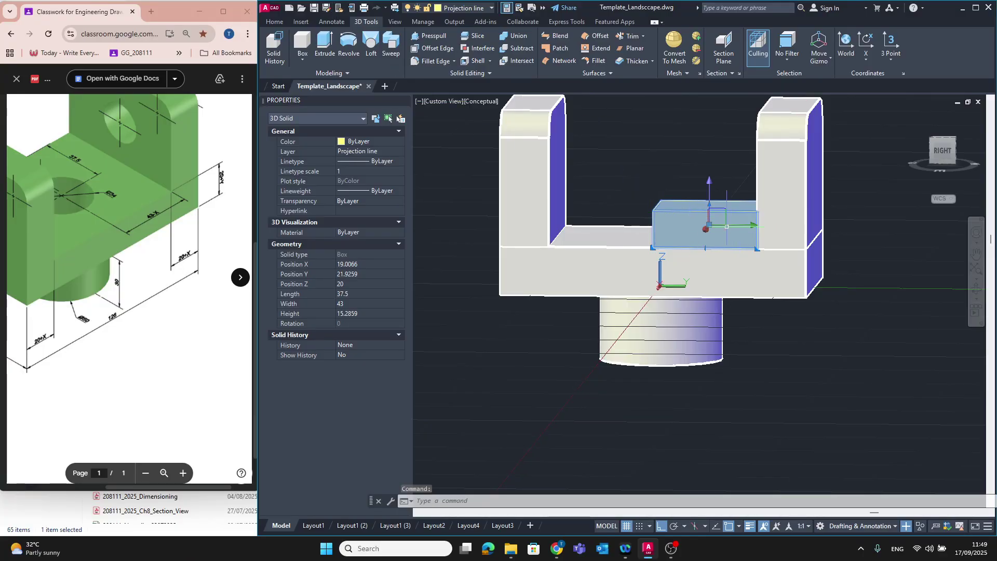
pyautogui.click(707, 232)
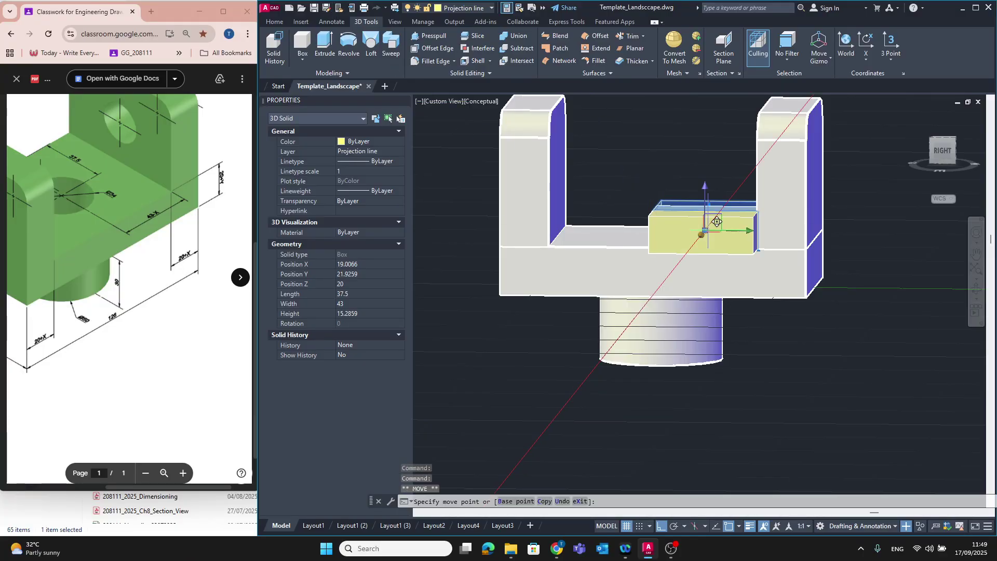
pyautogui.click(715, 398)
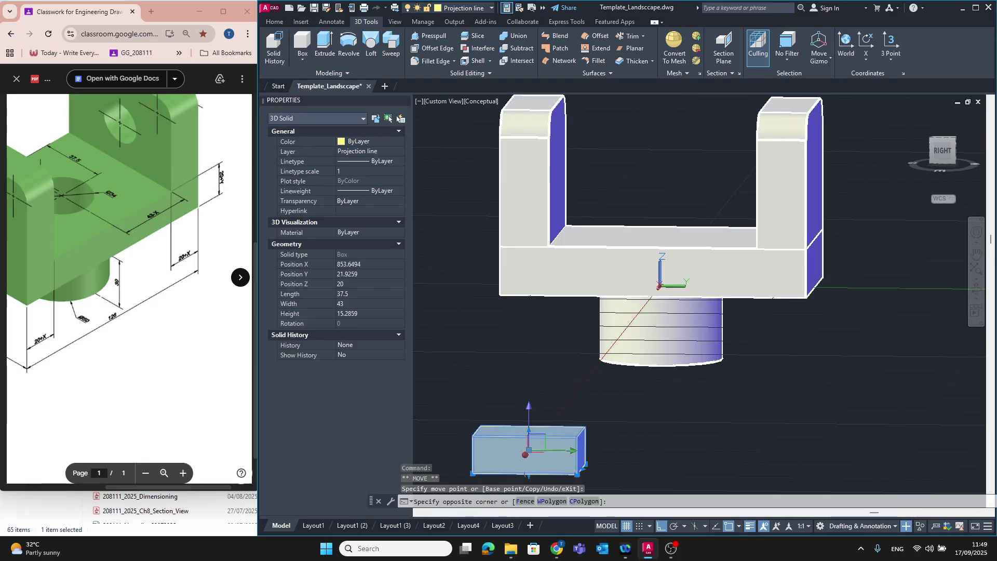
pyautogui.press('Escape')
pyautogui.press('Escape')
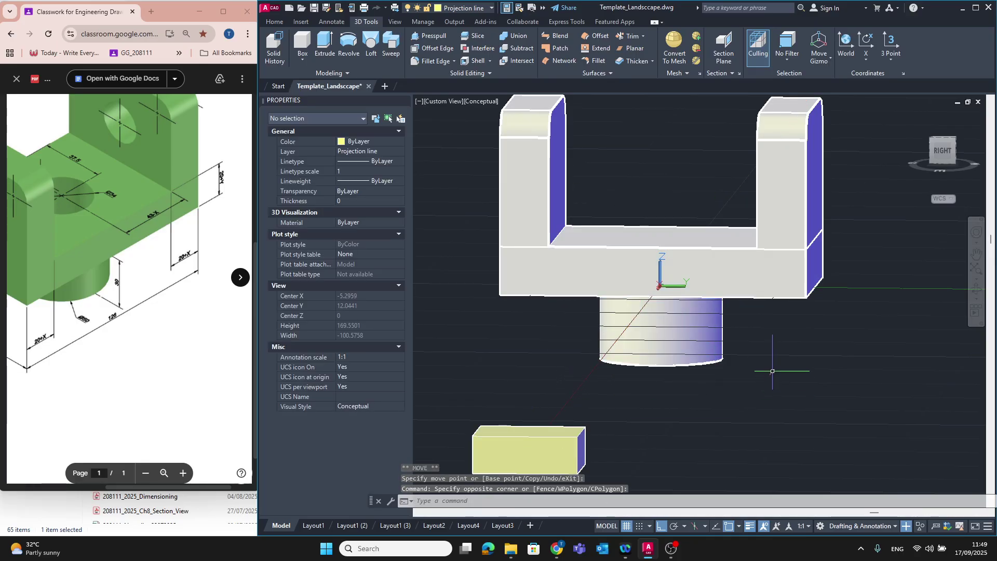
# Step: Unite the base plate, the cylindrical boss beneath it and both uprights into one solid with Union
pyautogui.moveTo(768, 345); pyautogui.dragTo(662, 414, button='middle')
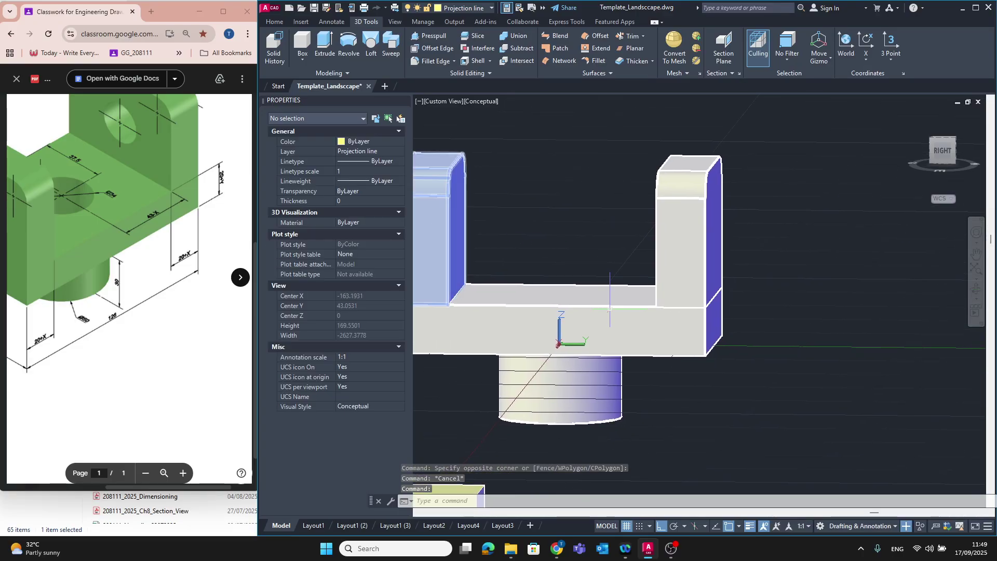
pyautogui.moveTo(634, 305); pyautogui.dragTo(707, 269, button='middle')
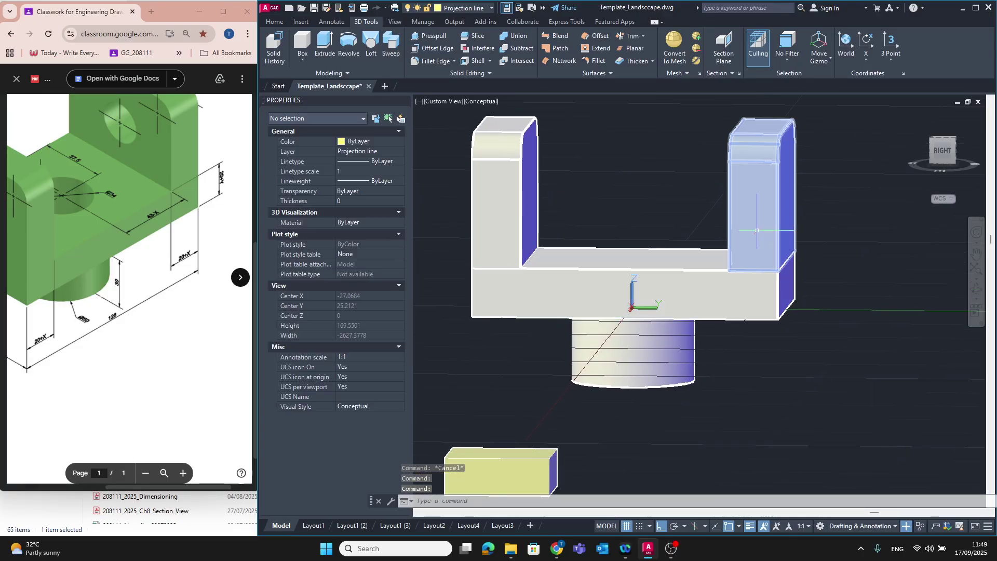
pyautogui.click(515, 36)
pyautogui.click(501, 220)
pyautogui.click(566, 283)
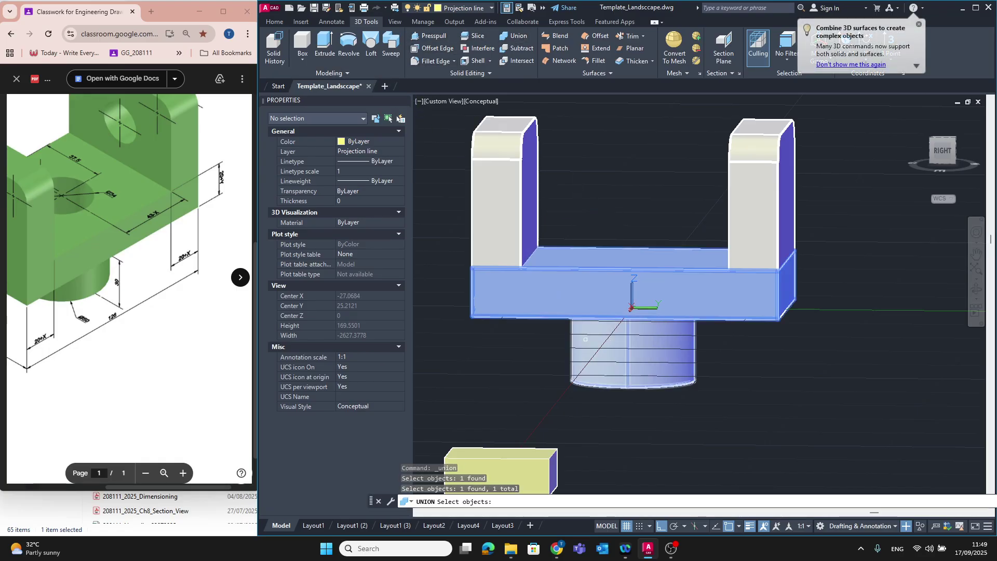
pyautogui.click(503, 238)
pyautogui.keyDown('shift'); pyautogui.click(561, 304); pyautogui.keyUp('shift')
pyautogui.click(640, 352)
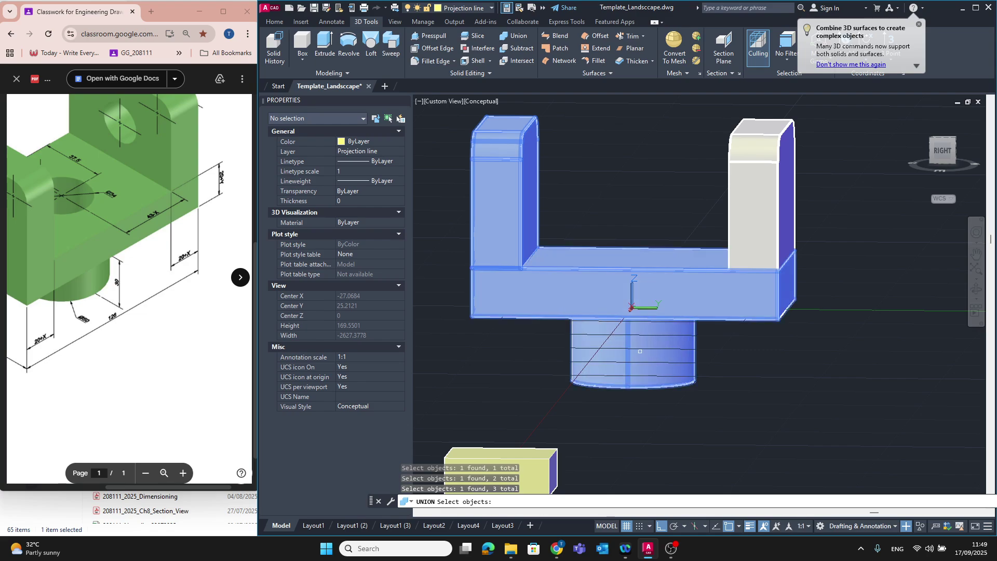
pyautogui.click(764, 202)
pyautogui.press('Return')
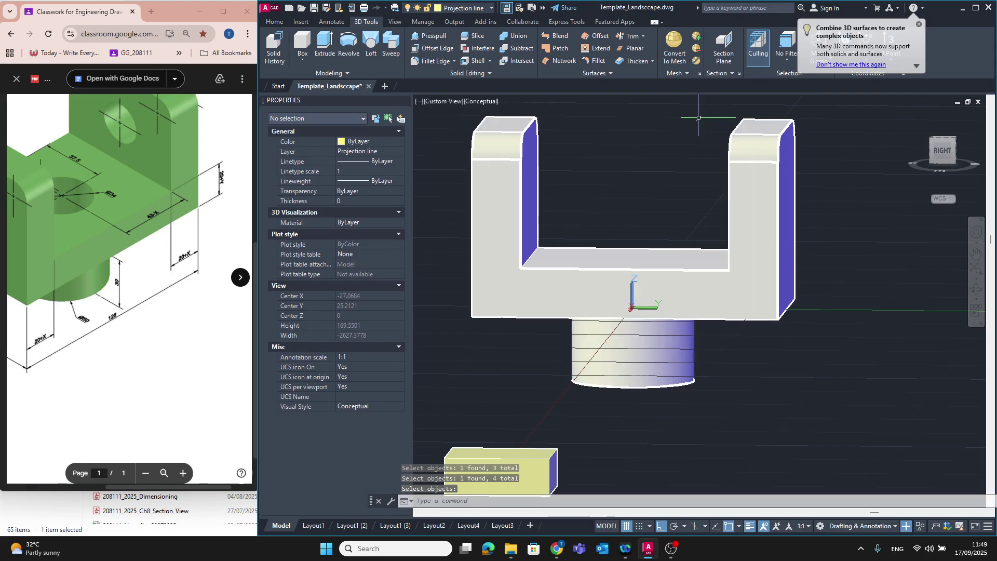
# Step: Examine the underside of the bracket and the hole dimensions for the uprights and base in the reference drawing
pyautogui.keyDown('shift'); pyautogui.moveTo(582, 343); pyautogui.dragTo(605, 327, button='middle'); pyautogui.keyUp('shift')
pyautogui.moveTo(511, 382); pyautogui.dragTo(767, 270, button='middle')
pyautogui.keyDown('shift'); pyautogui.moveTo(665, 289); pyautogui.dragTo(646, 310, button='middle'); pyautogui.keyUp('shift')
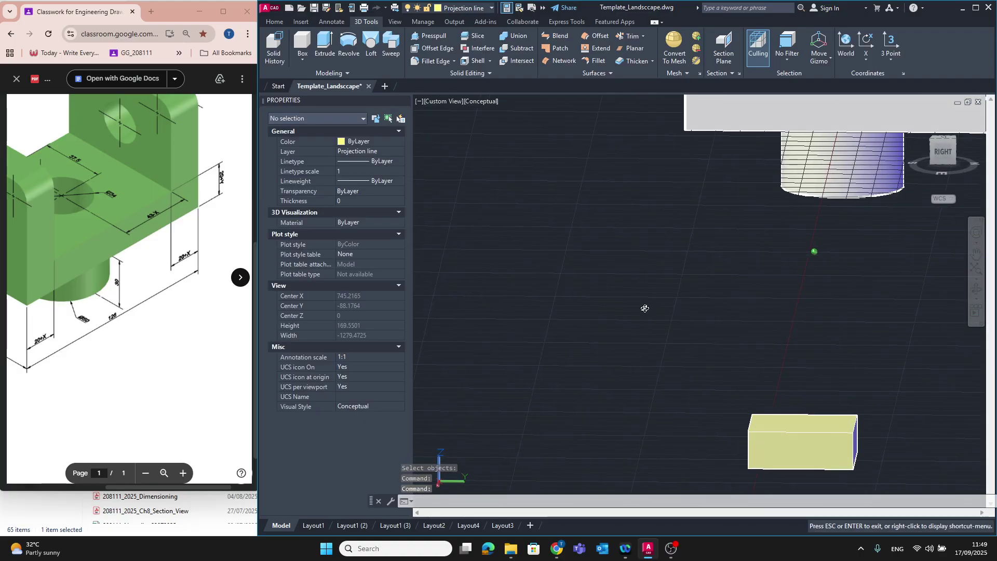
pyautogui.moveTo(772, 216); pyautogui.dragTo(728, 314, button='middle')
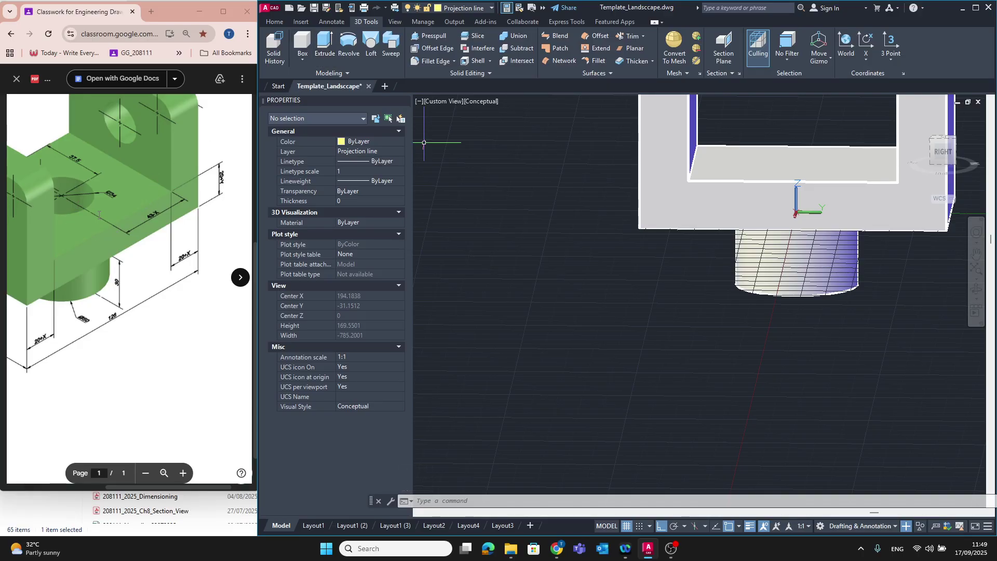
pyautogui.scroll(1, 145, 410)
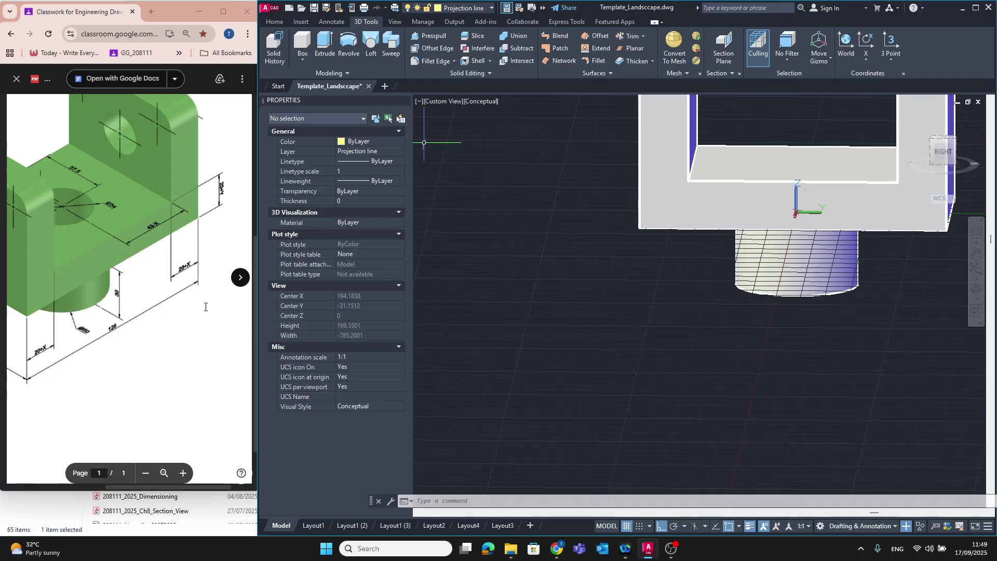
pyautogui.hscroll(-5, 32, 322)
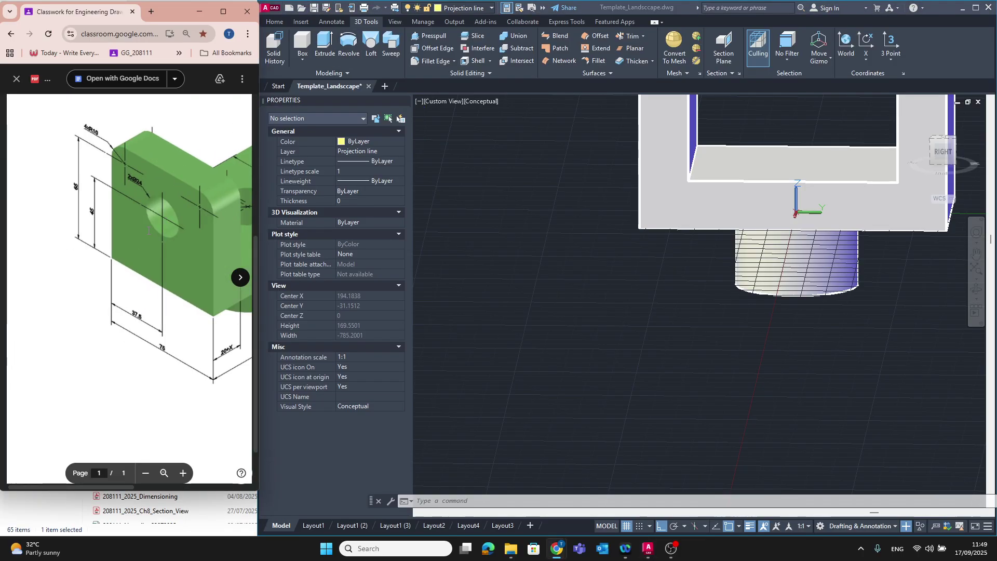
pyautogui.hscroll(3, 159, 230)
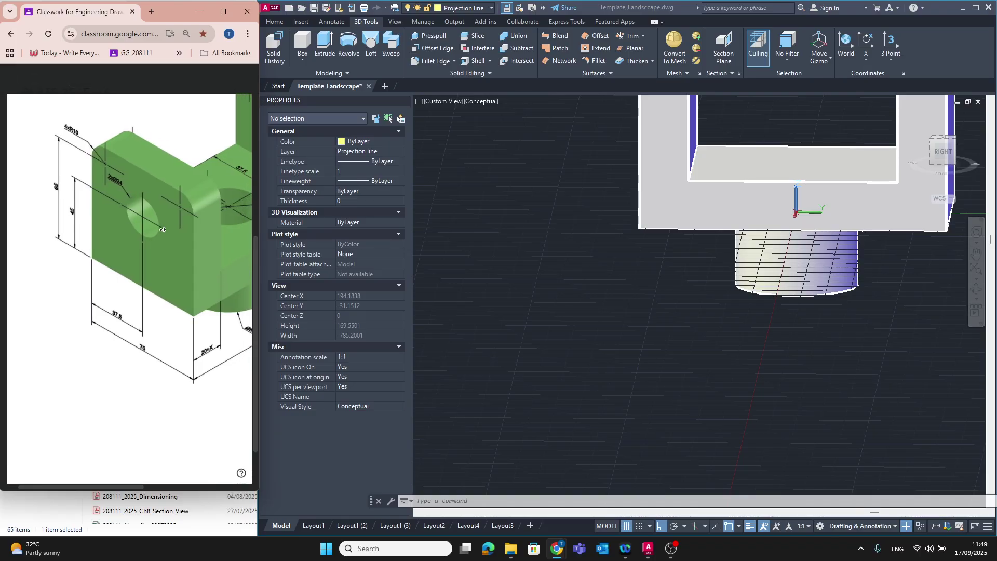
pyautogui.hscroll(1, 163, 229)
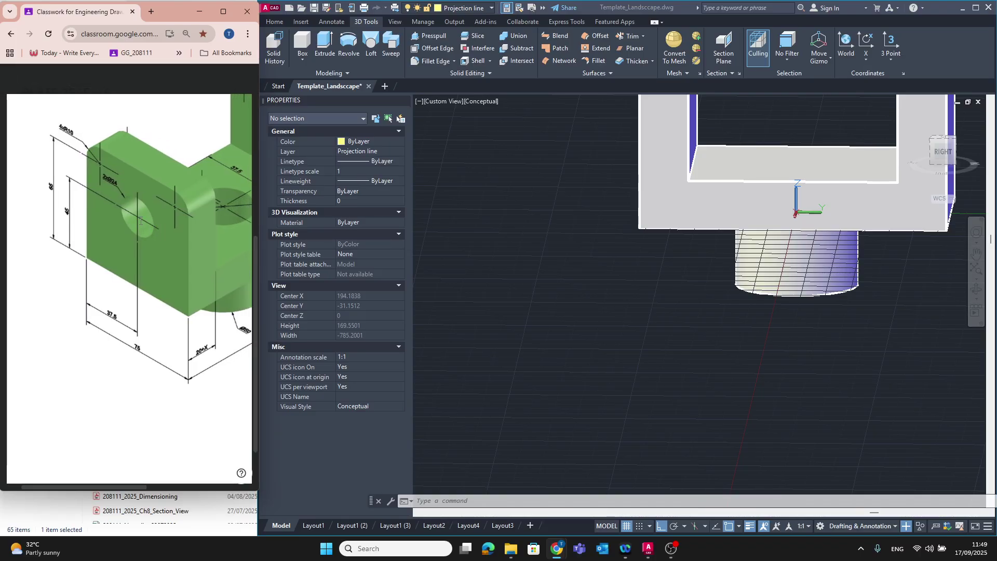
pyautogui.hscroll(4, 151, 220)
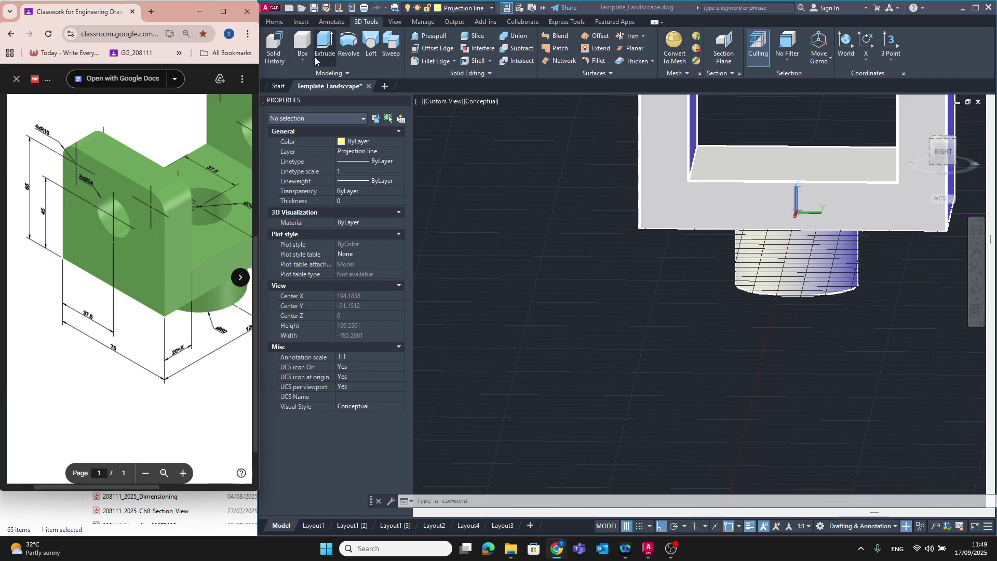
# Step: Create a separate cylinder beside the bracket with a radius of about 20 and a height of about 40
pyautogui.click(523, 275)
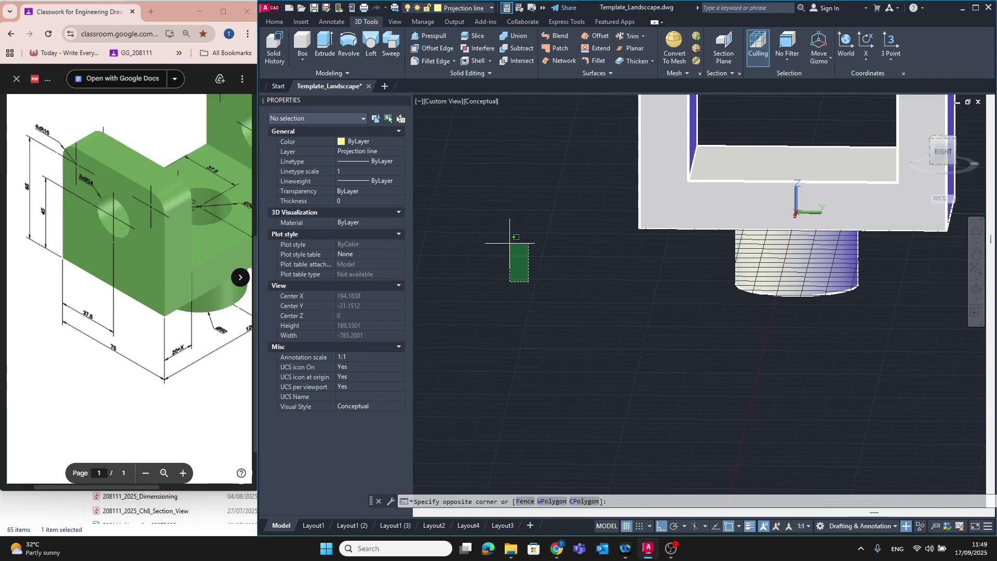
pyautogui.click(324, 115)
pyautogui.click(571, 349)
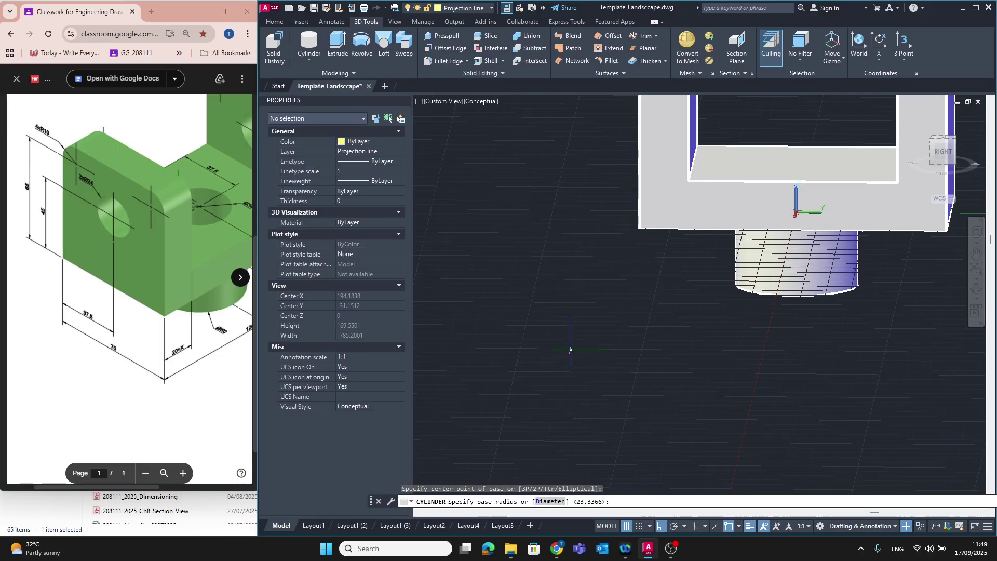
pyautogui.click(561, 340)
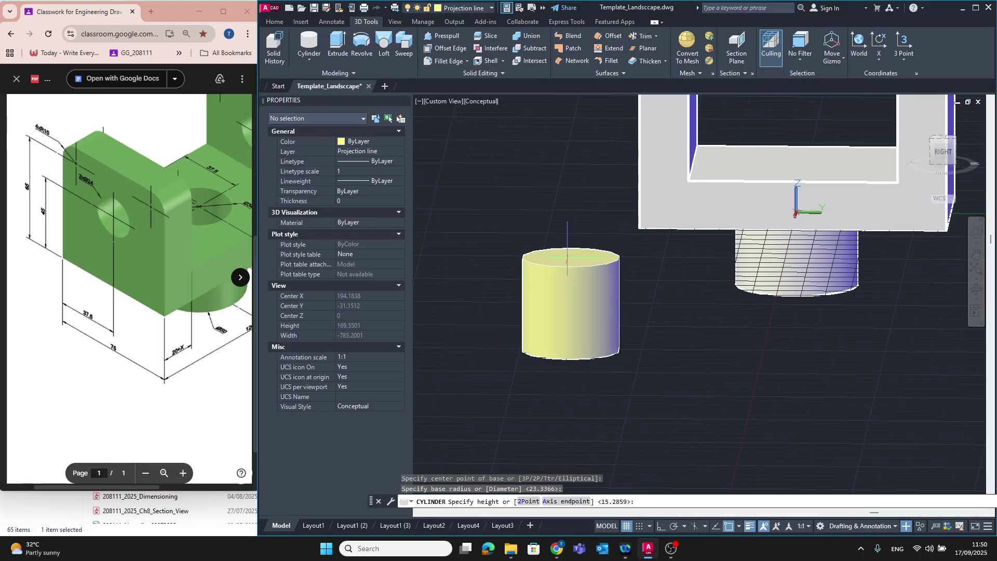
pyautogui.click(560, 249)
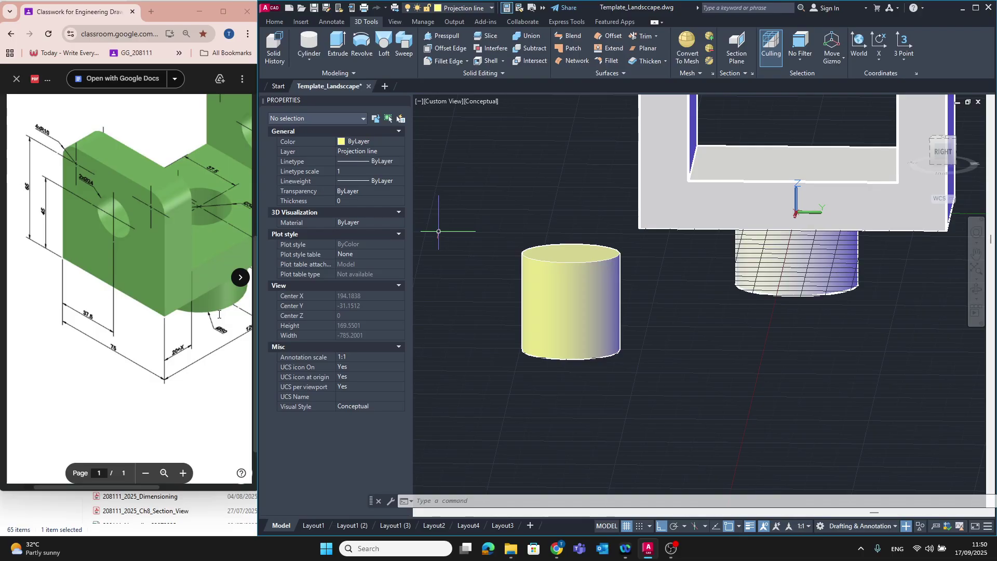
# Step: Set the new cylinder's radius to 12 and its height to 150, and clear the selection
pyautogui.click(555, 323)
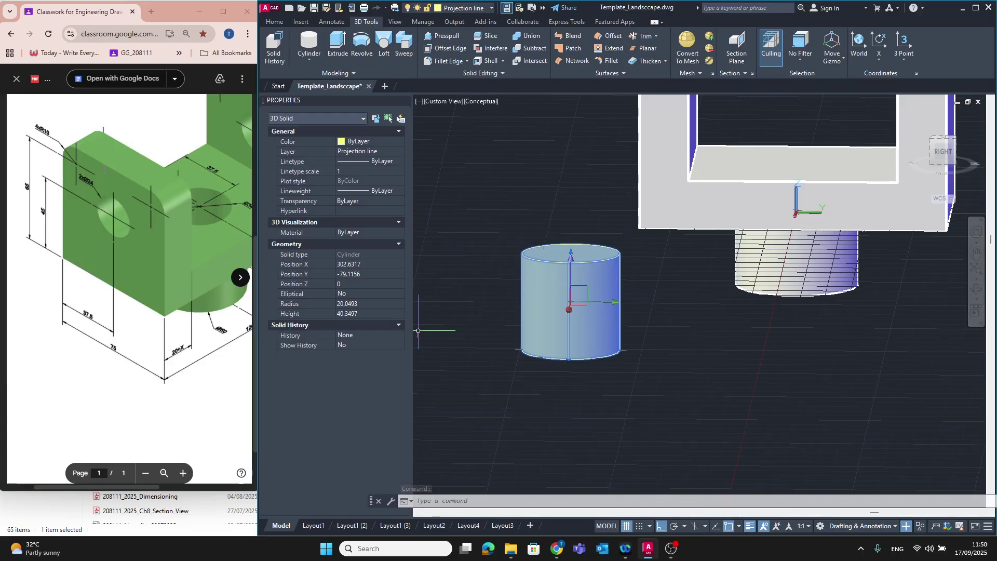
pyautogui.click(362, 304)
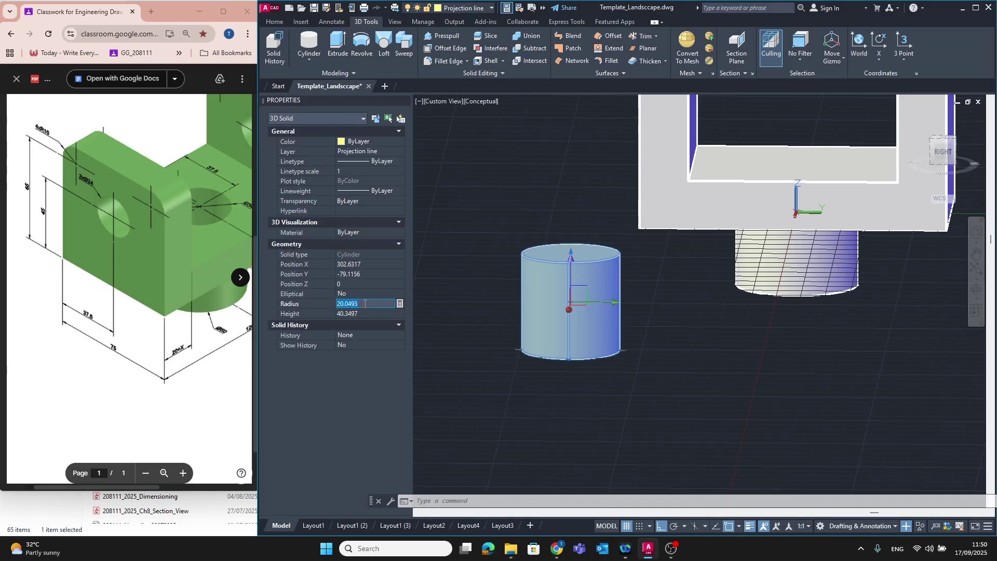
pyautogui.write('12')
pyautogui.press('Return')
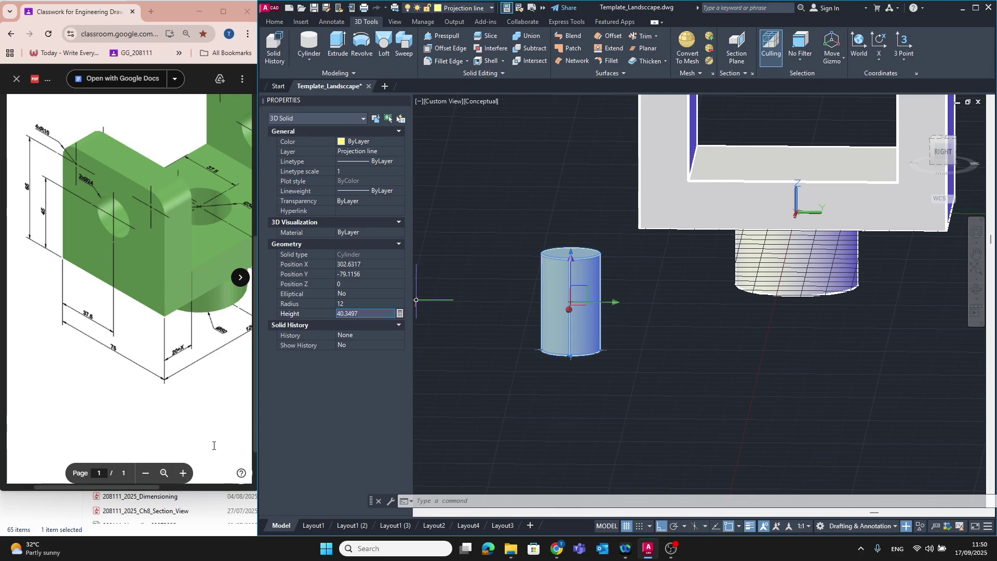
pyautogui.hscroll(-3, 208, 299)
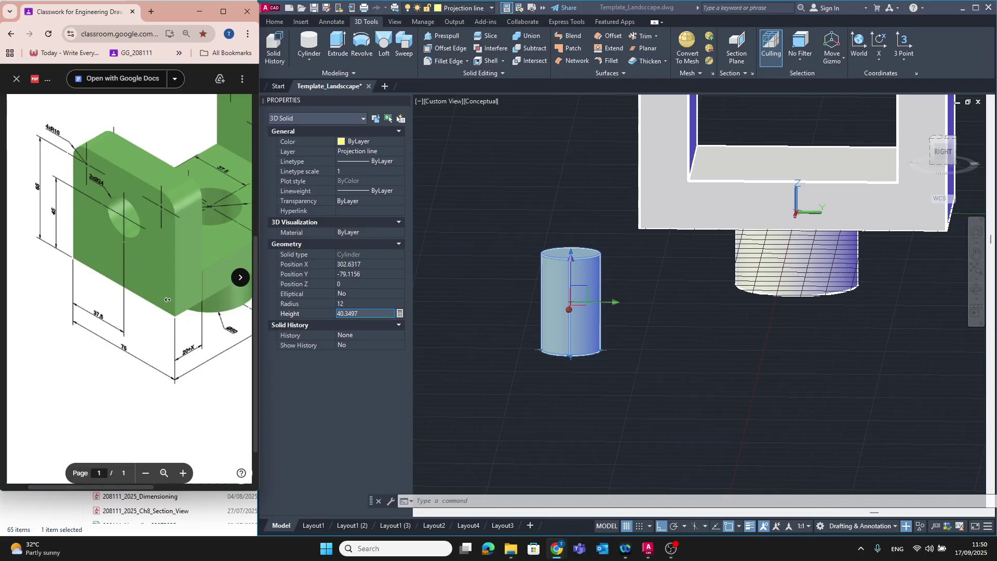
pyautogui.moveTo(200, 291); pyautogui.dragTo(199, 292, button='middle')
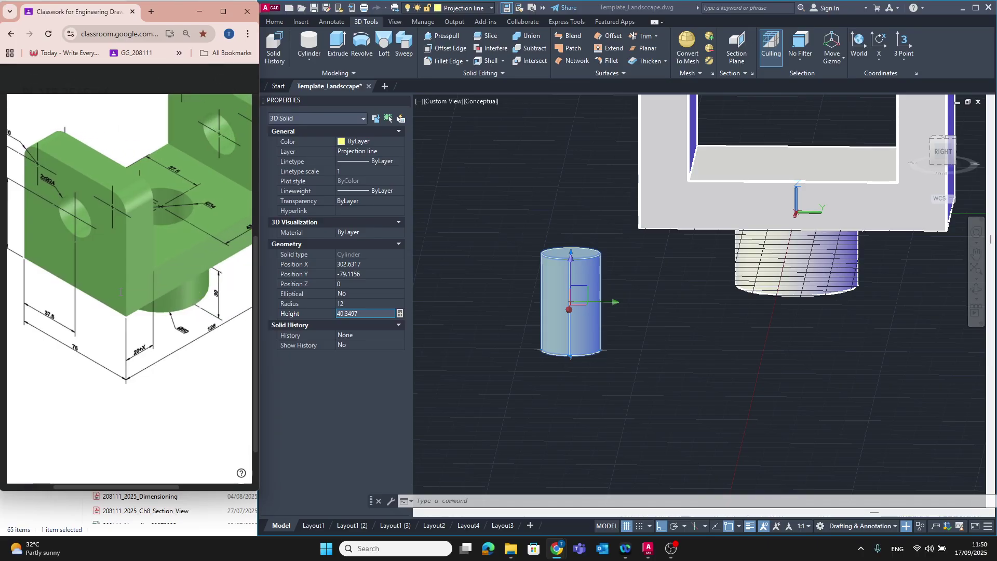
pyautogui.middleClick(110, 292)
pyautogui.moveTo(110, 292)
pyautogui.mouseDown(button='middle')
pyautogui.moveTo(156, 295)
pyautogui.moveTo(161, 306)
pyautogui.mouseUp(button='middle')
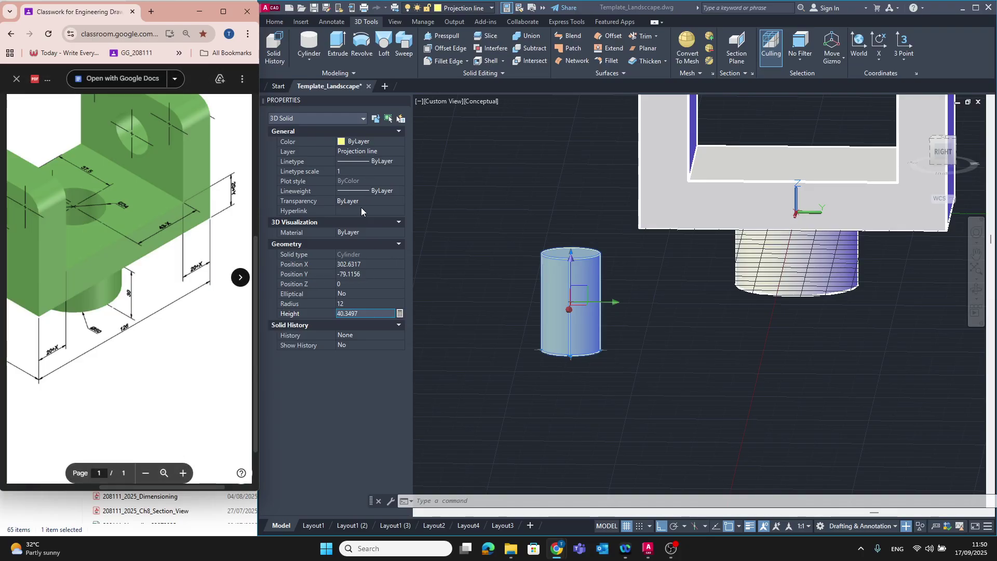
pyautogui.click(321, 314)
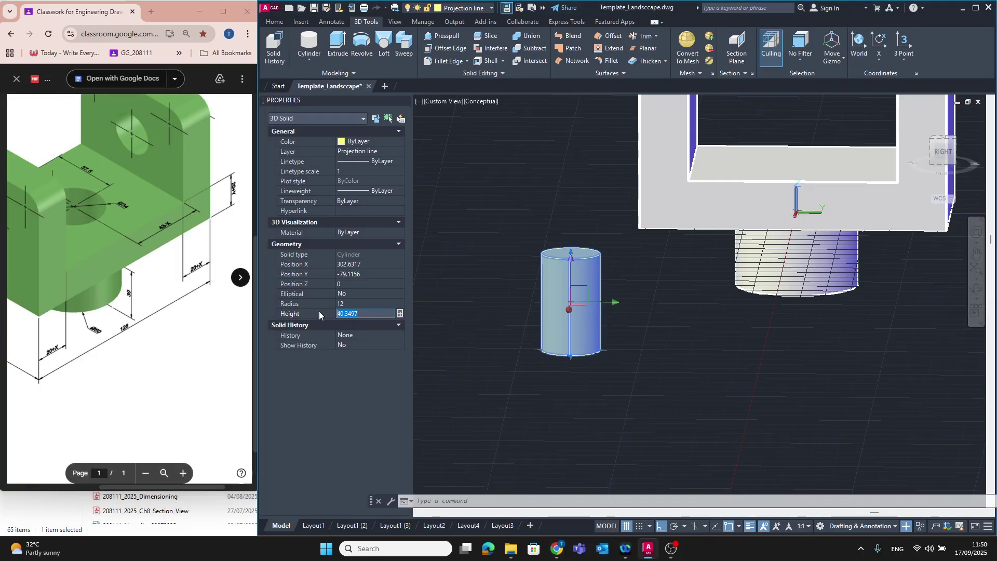
pyautogui.write('150')
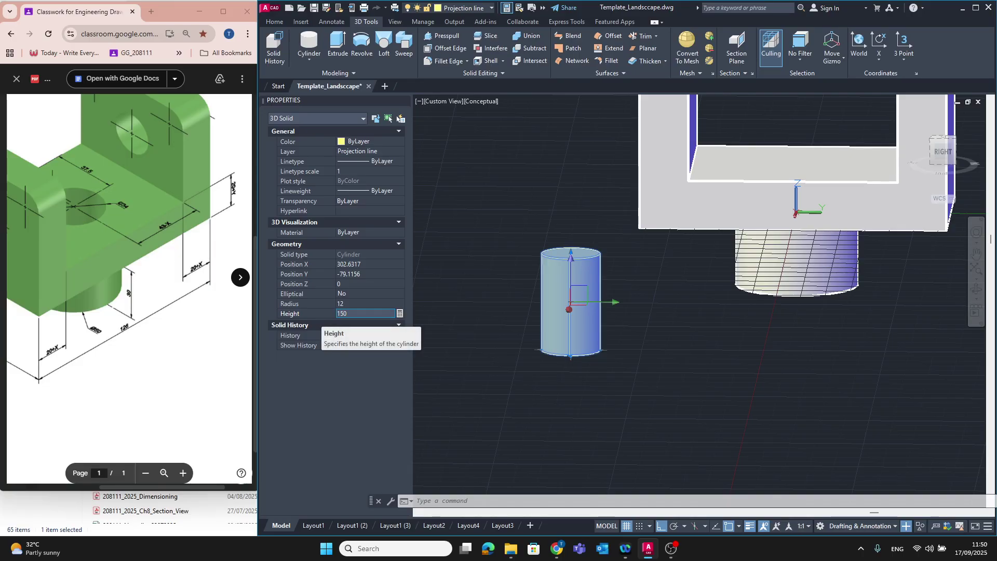
pyautogui.press('Return')
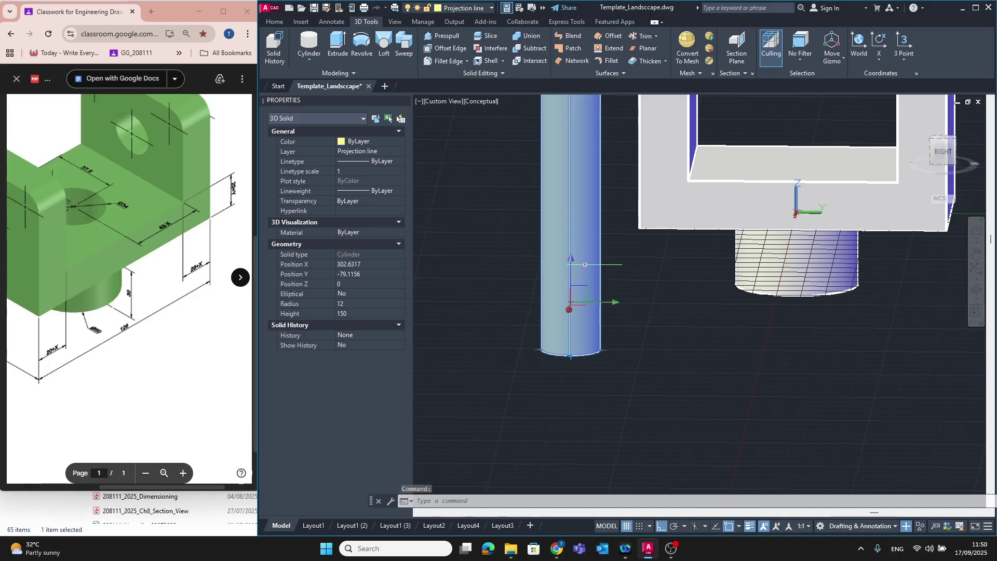
pyautogui.press('Escape')
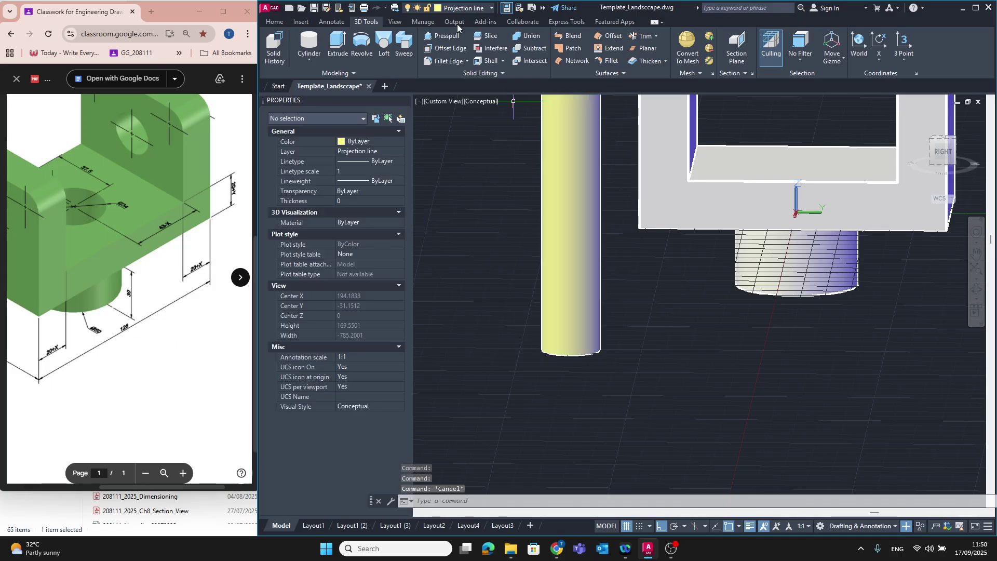
# Step: Copy the tall cylinder along the X axis to about X 497, using its base centre as the base point
pyautogui.click(300, 22)
pyautogui.click(274, 22)
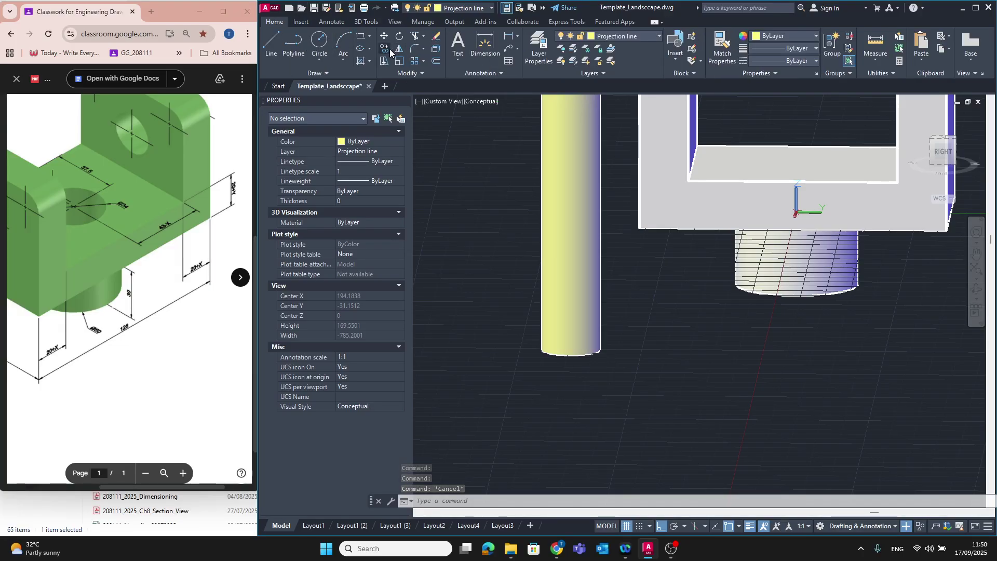
pyautogui.click(386, 48)
pyautogui.click(561, 197)
pyautogui.press('Return')
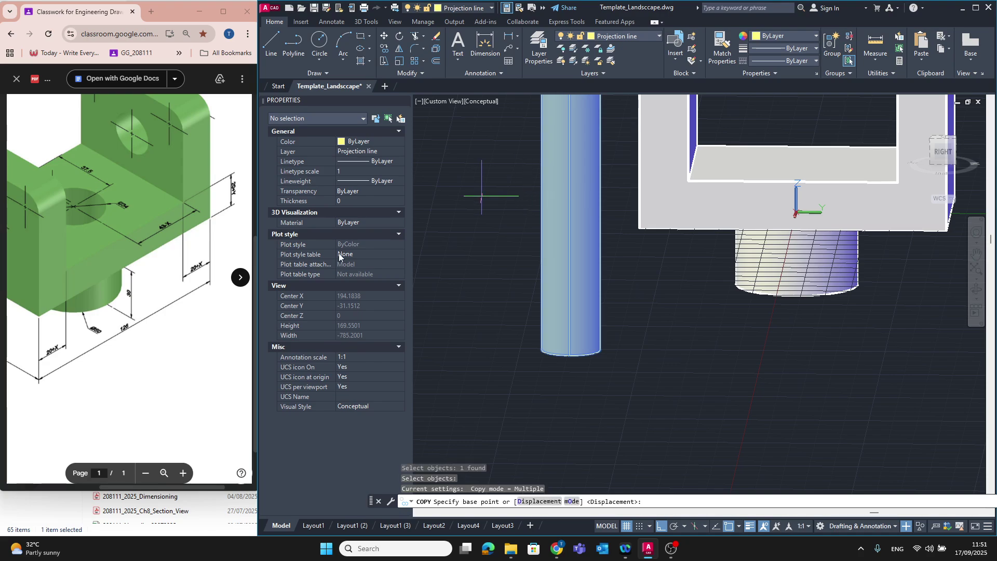
pyautogui.click(571, 351)
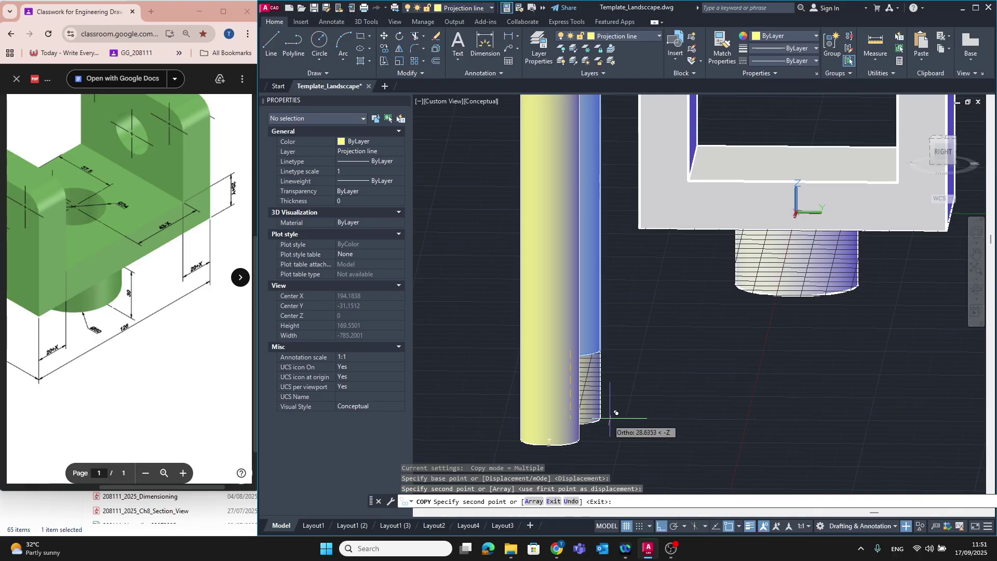
pyautogui.press('Escape')
# Step: Set the copied cylinder's radius to 34/2 (17) and its height to 50
pyautogui.click(535, 343)
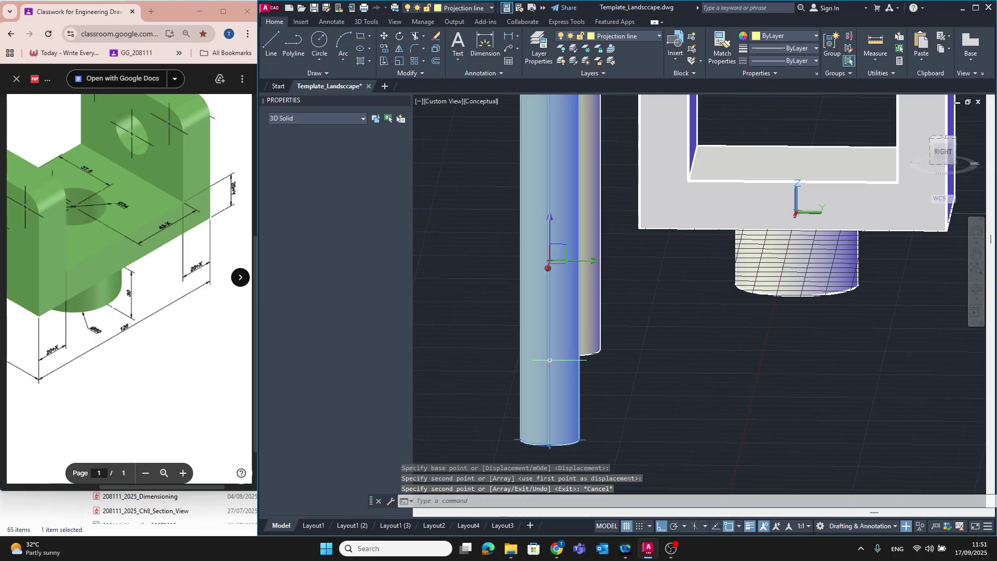
pyautogui.click(354, 304)
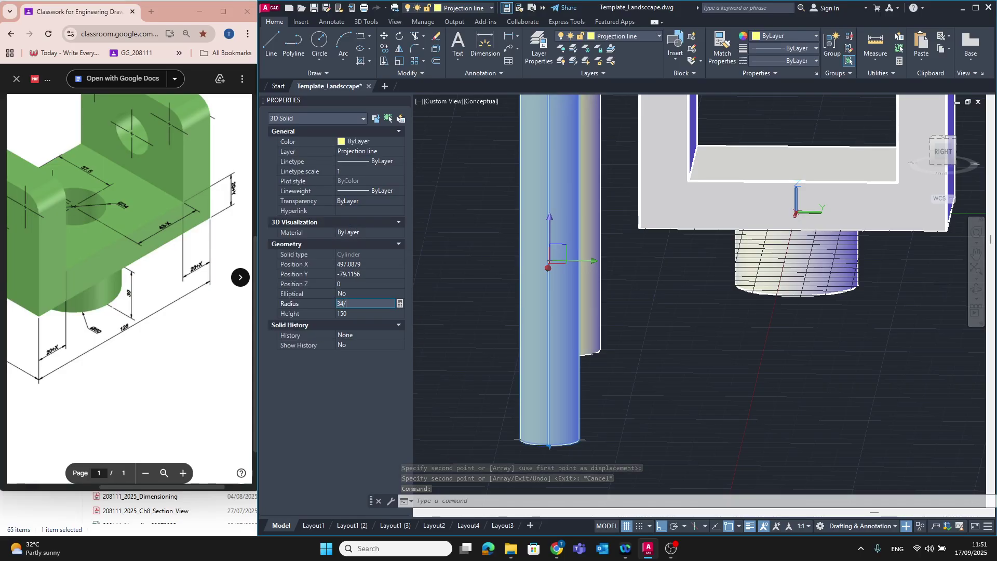
pyautogui.write('34/2')
pyautogui.click(340, 311)
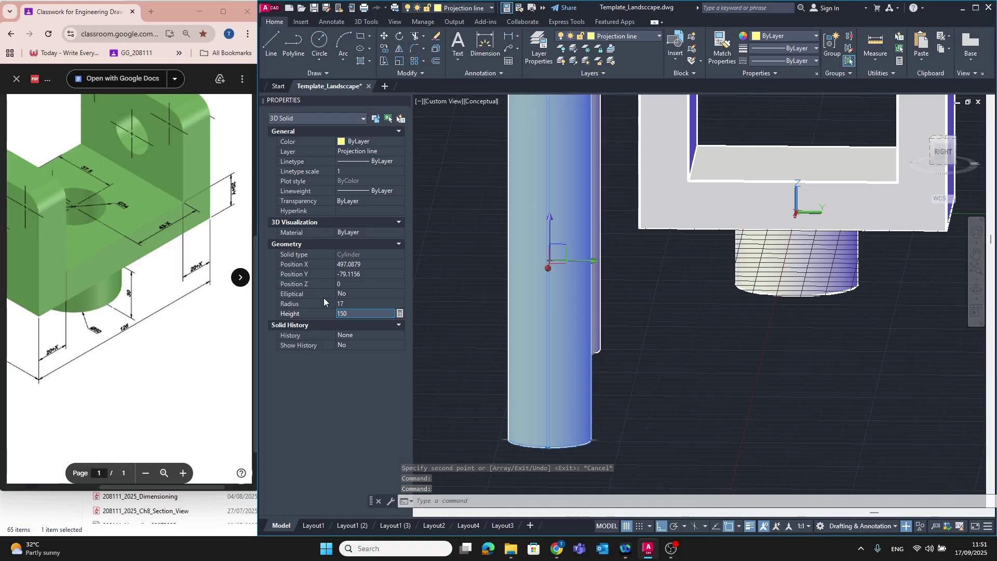
pyautogui.write('50')
pyautogui.press('Return')
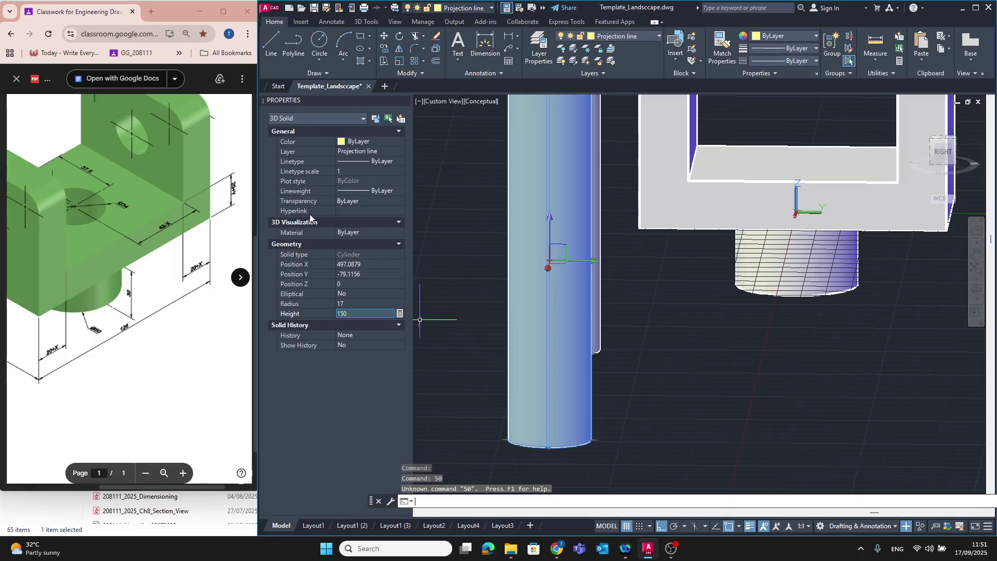
pyautogui.click(368, 312)
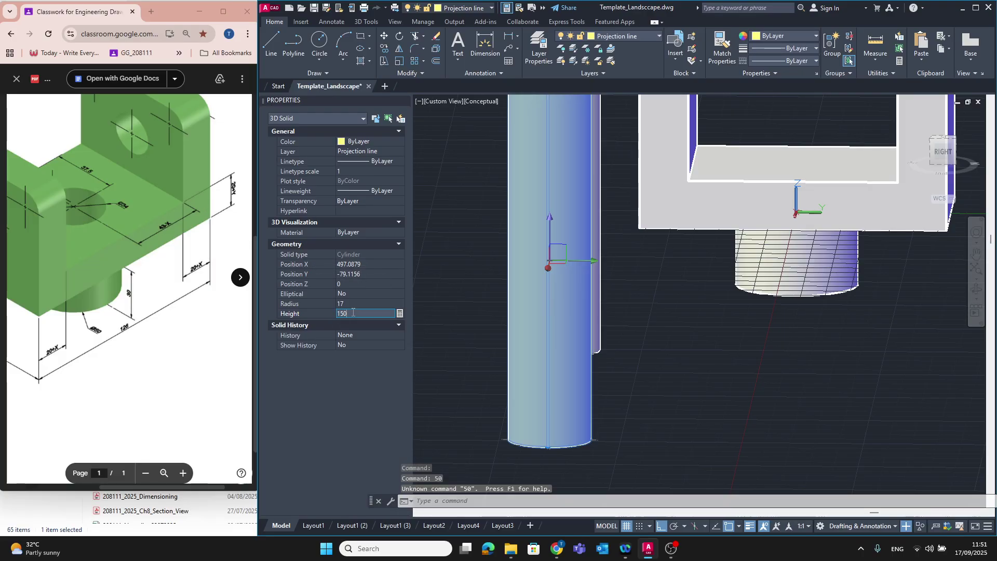
pyautogui.write('50')
pyautogui.press('Return')
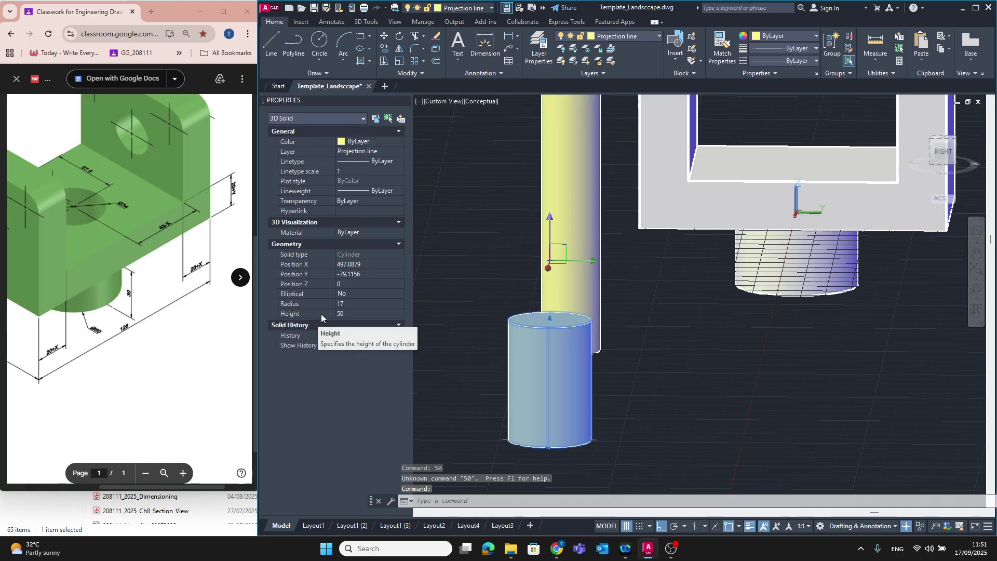
# Step: Set the height of the 17-radius cylinder to 100
pyautogui.click(355, 313)
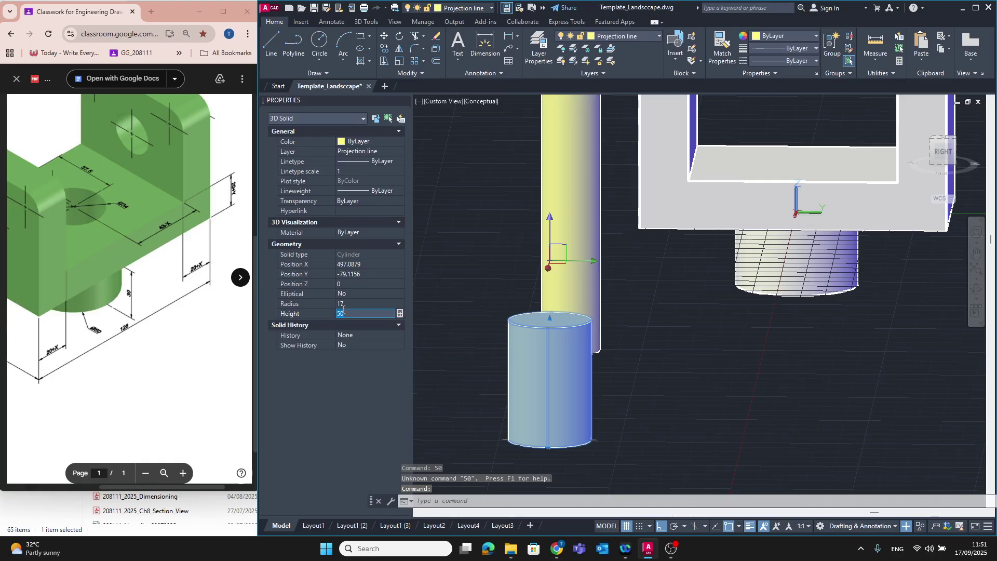
pyautogui.write('100')
pyautogui.press('Return')
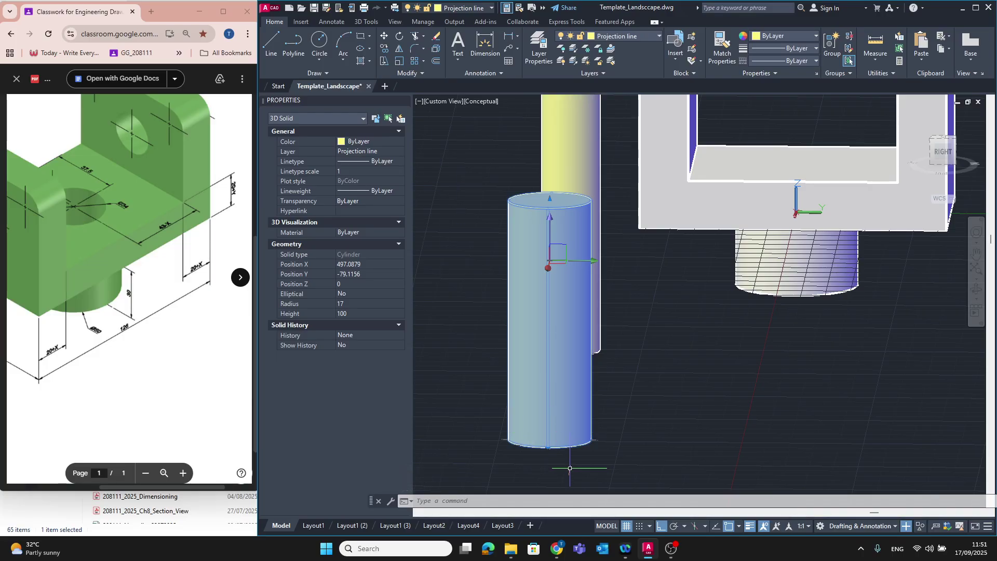
pyautogui.click(384, 36)
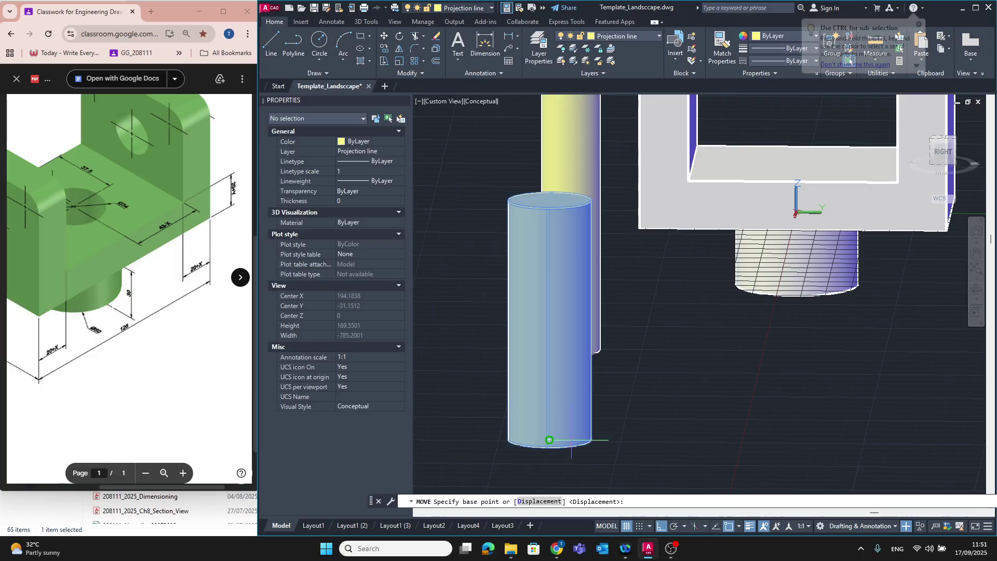
pyautogui.click(550, 439)
pyautogui.press('Escape')
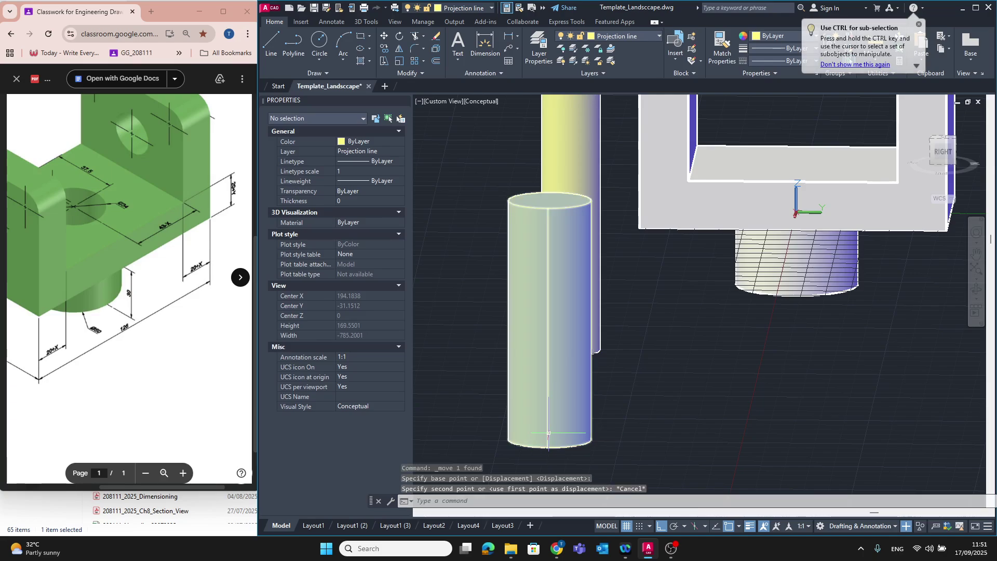
# Step: Move the 17-radius cylinder from its base centre to the bottom centre of the round boss under the bracket
pyautogui.click(385, 37)
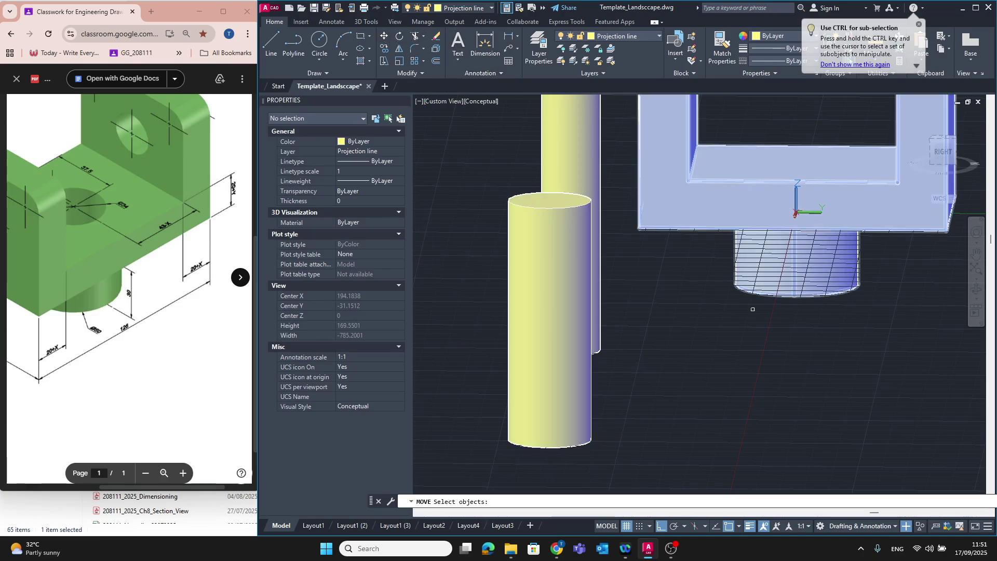
pyautogui.click(544, 437)
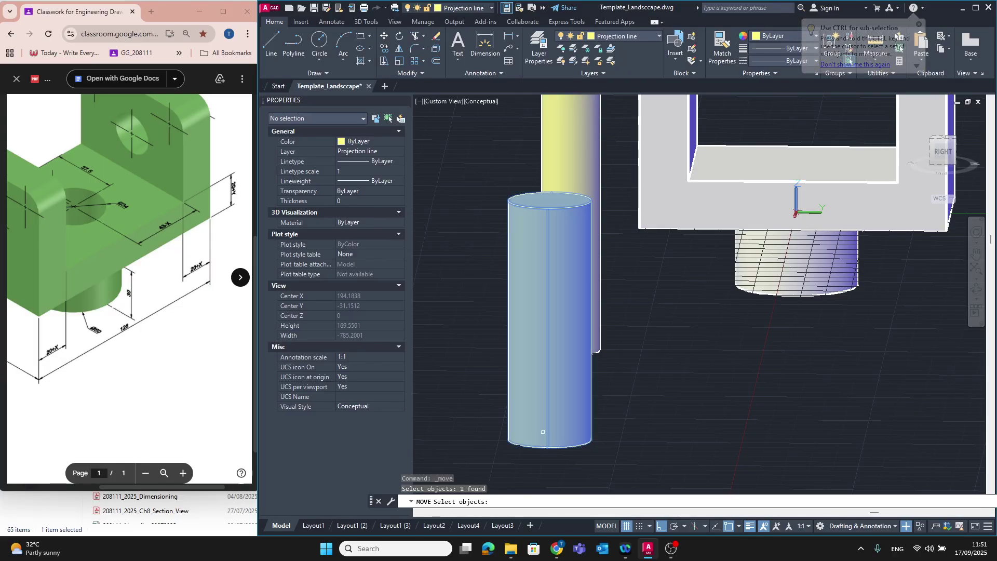
pyautogui.press('Return')
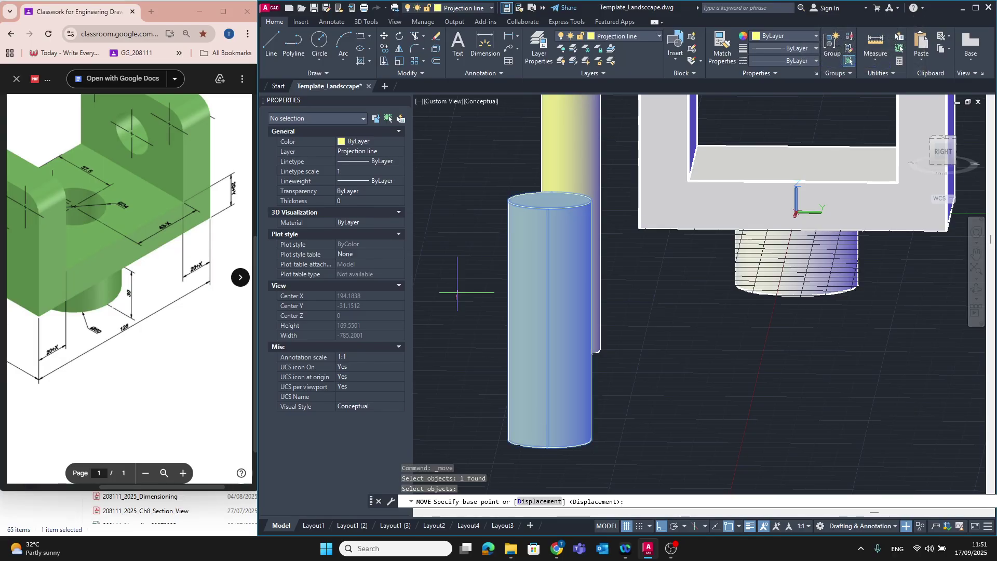
pyautogui.click(549, 440)
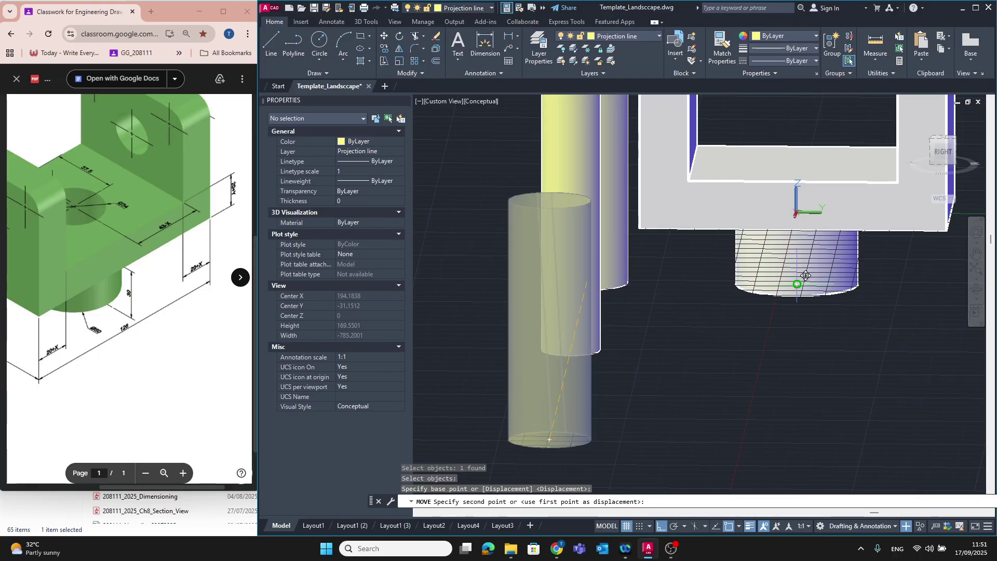
pyautogui.click(806, 276)
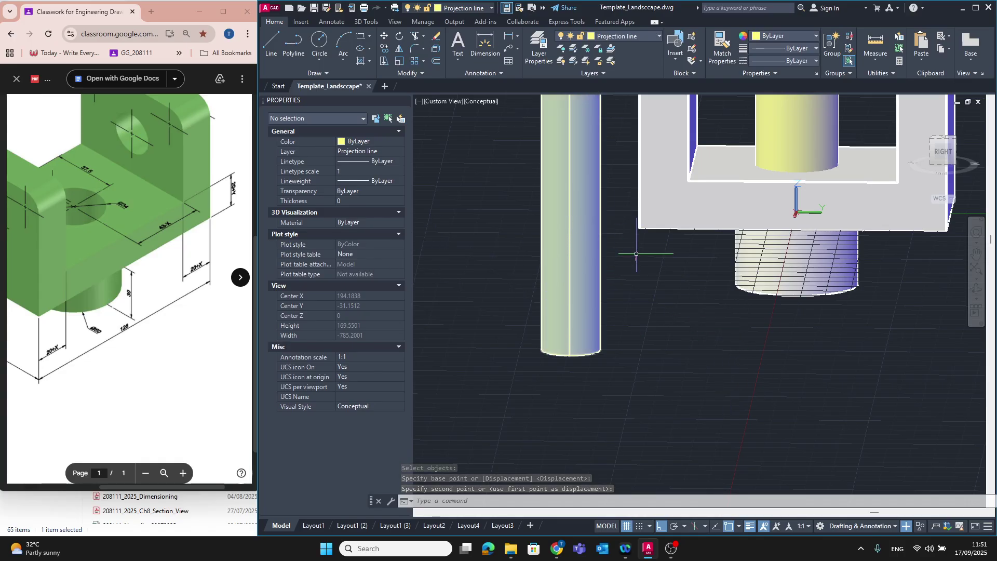
# Step: Rotate the 12-radius, 150-high cylinder 90 degrees about the X axis with the Rotate Gizmo
pyautogui.click(563, 272)
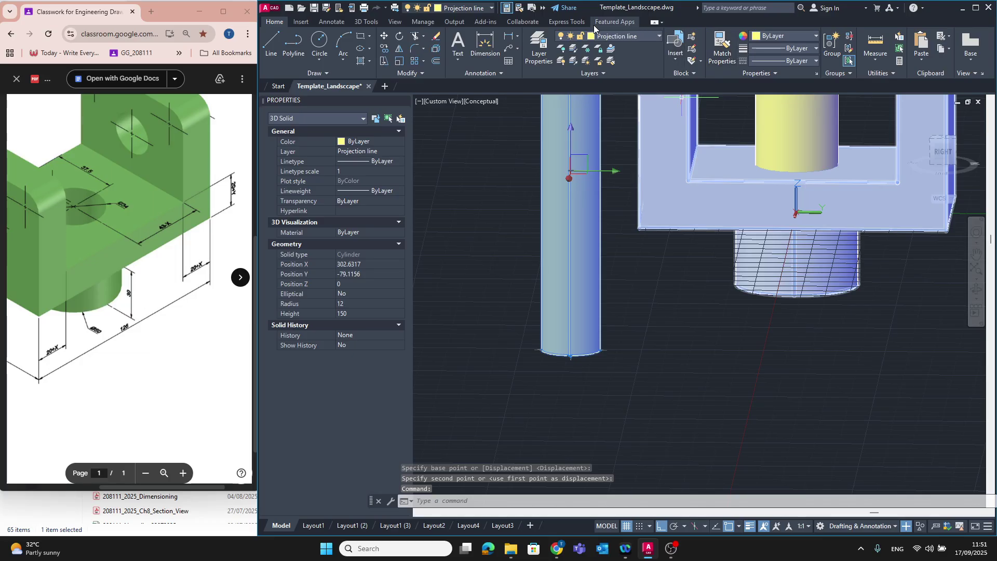
pyautogui.scroll(-10, 607, 23)
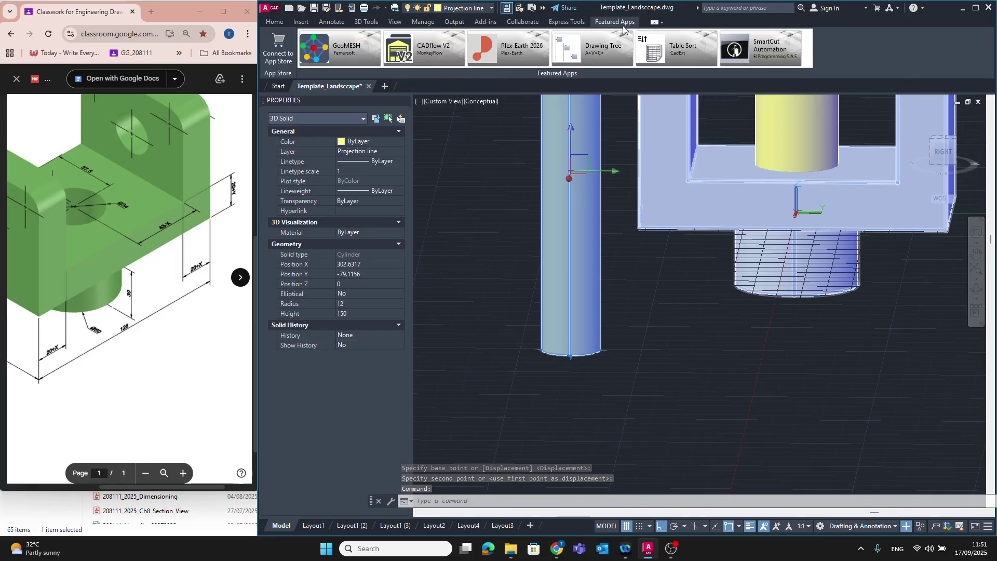
pyautogui.scroll(7, 624, 26)
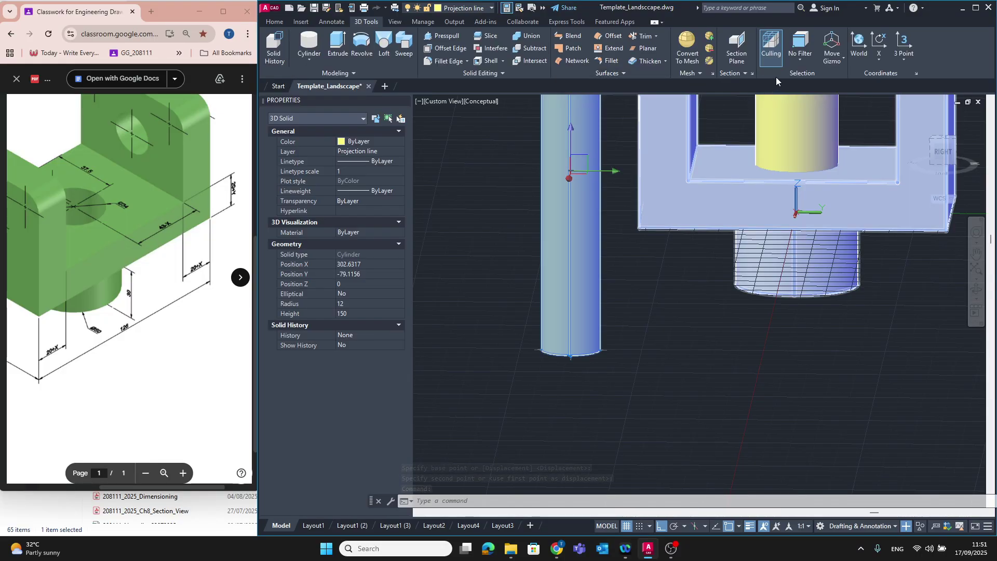
pyautogui.click(839, 59)
pyautogui.click(857, 109)
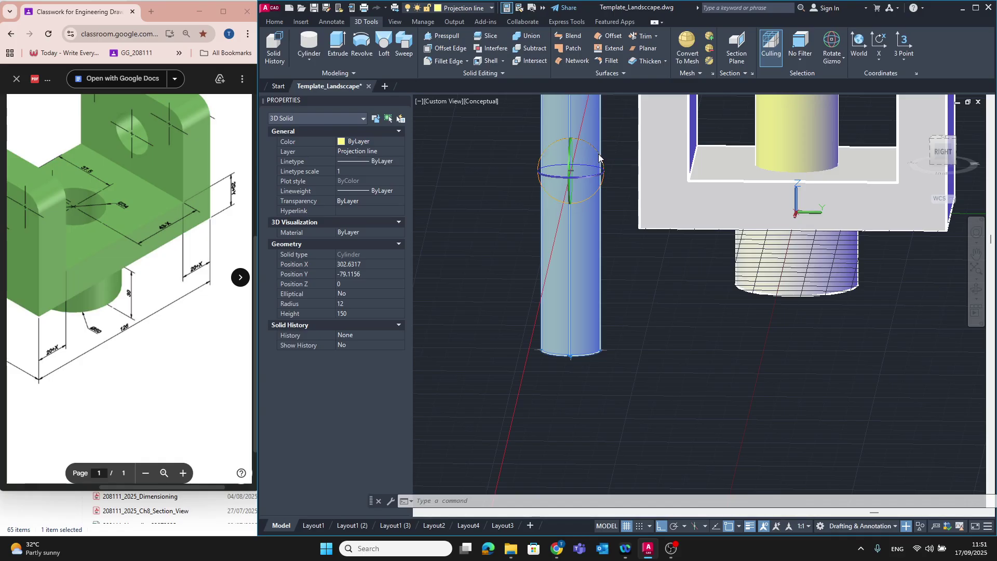
pyautogui.click(599, 156)
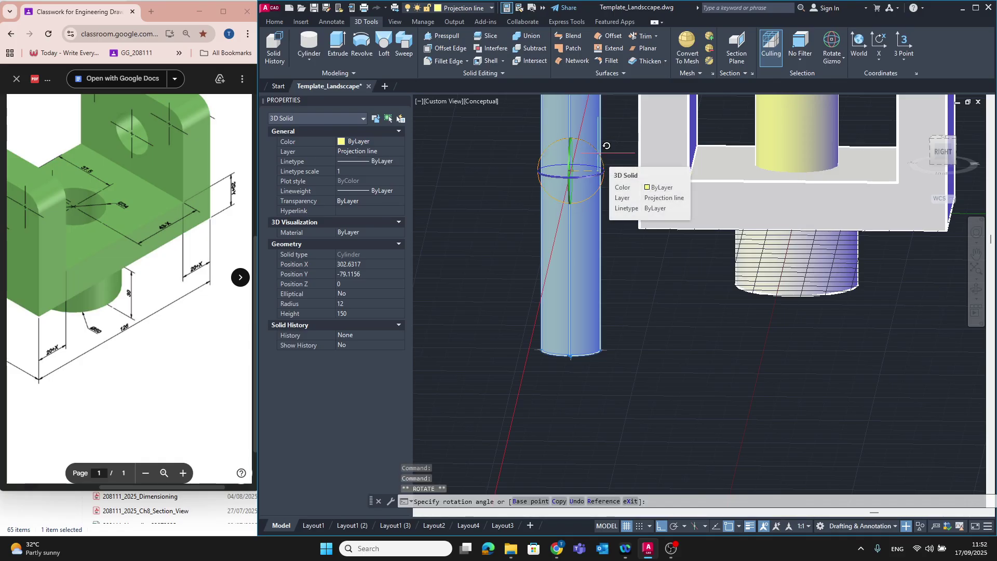
pyautogui.write('90')
pyautogui.press('Return')
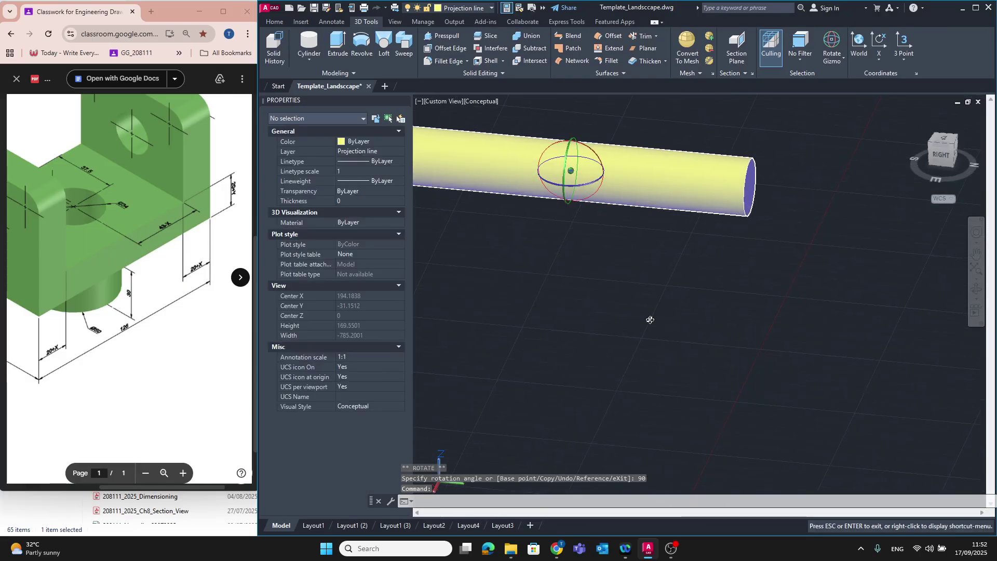
# Step: Check the upright's hole dimensions in the reference drawing and create a box about 16.5 long, 36.8 wide and 27.6 high near the horizontal cylinder
pyautogui.moveTo(658, 296); pyautogui.dragTo(590, 396, button='middle')
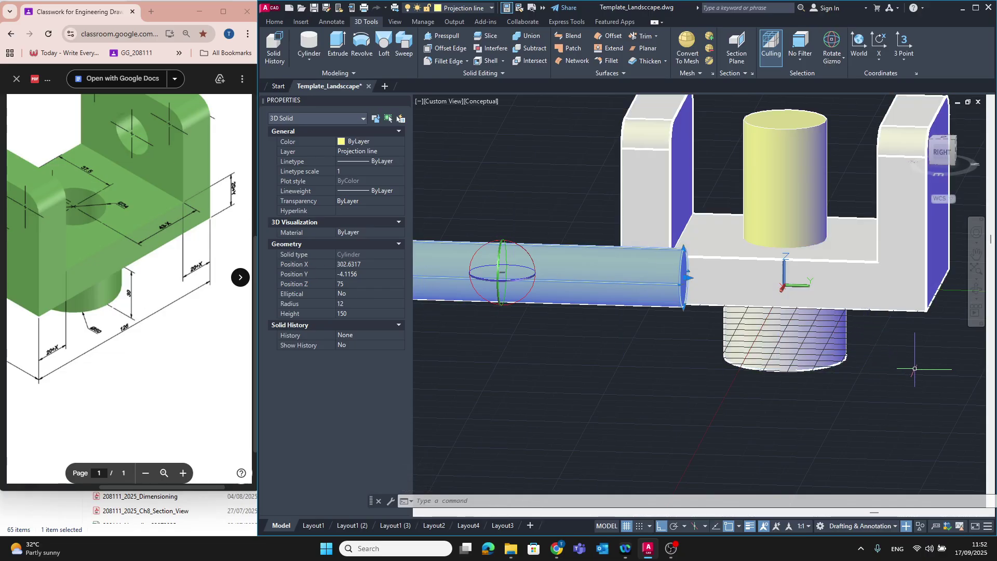
pyautogui.moveTo(914, 368); pyautogui.dragTo(860, 376, button='middle')
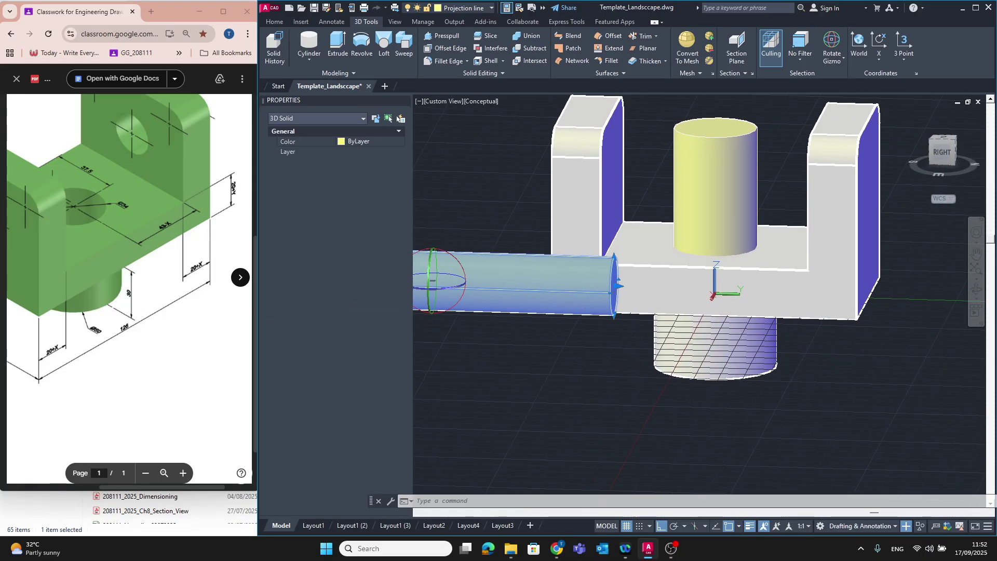
pyautogui.click(187, 307)
pyautogui.hscroll(1, 80, 320)
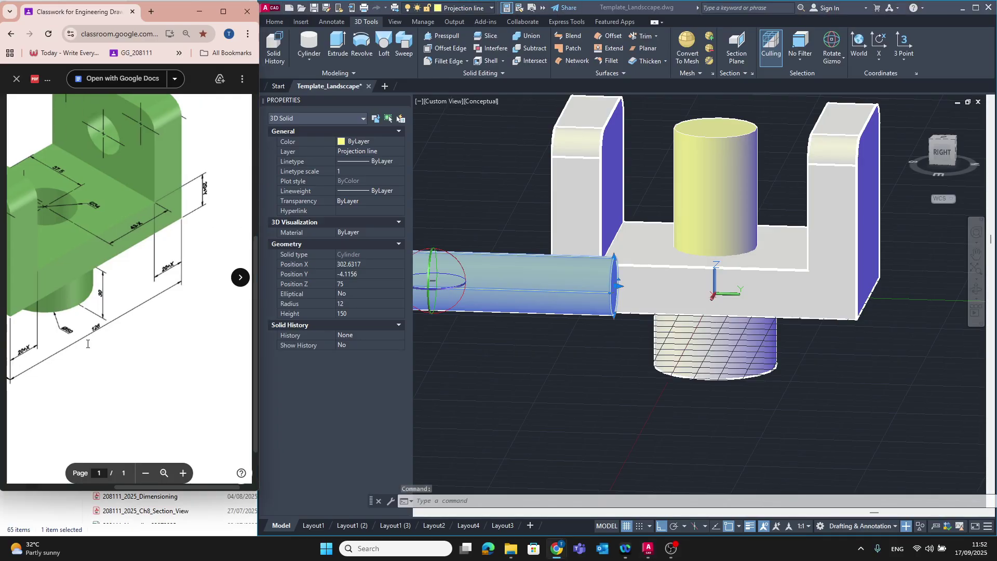
pyautogui.hscroll(-6, 78, 337)
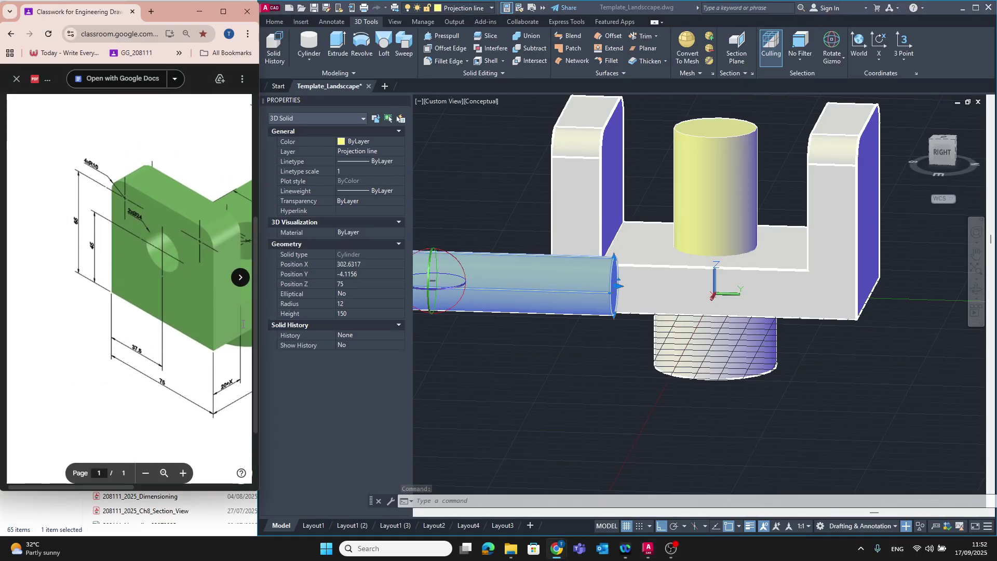
pyautogui.click(316, 59)
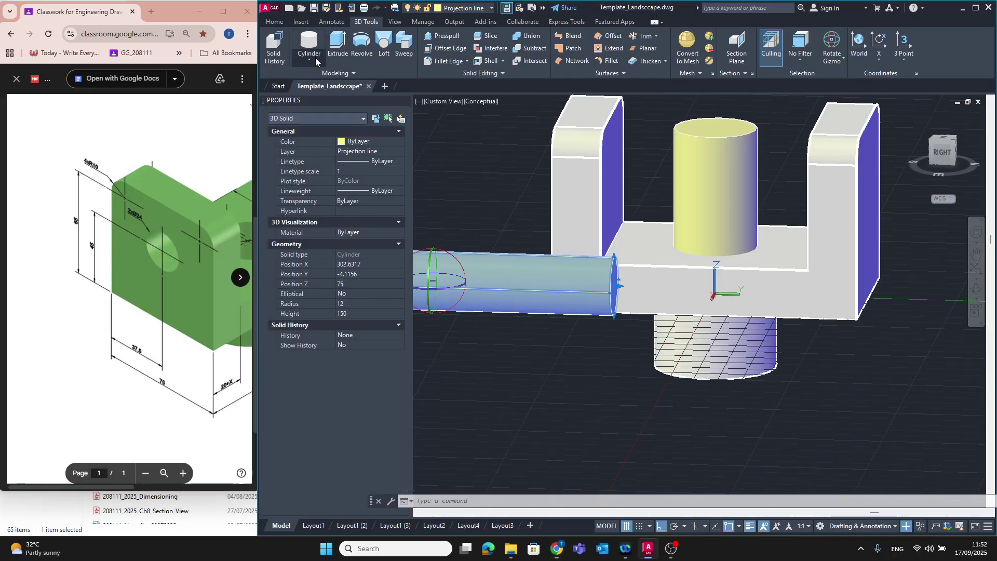
pyautogui.click(315, 59)
pyautogui.click(315, 79)
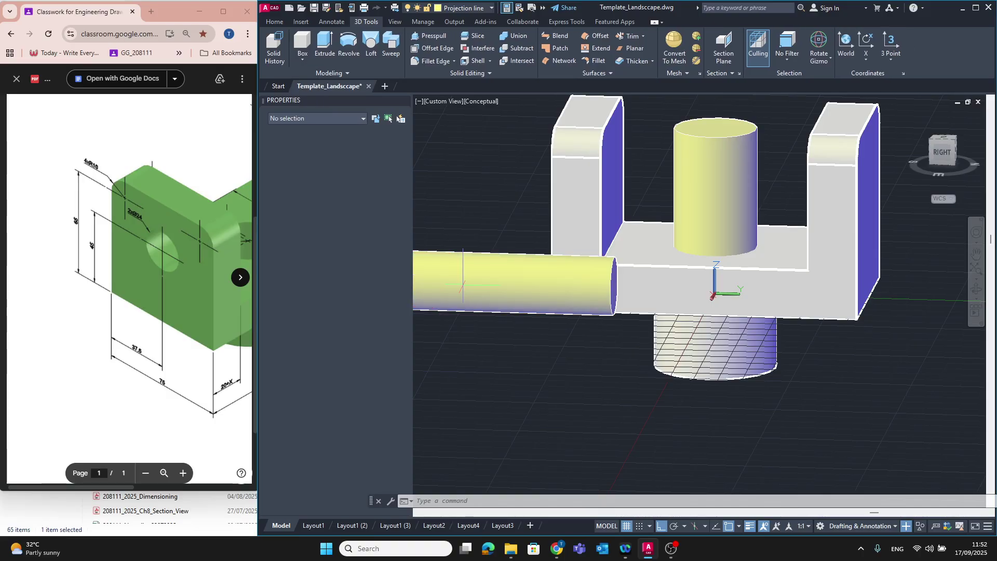
pyautogui.click(521, 421)
pyautogui.click(612, 411)
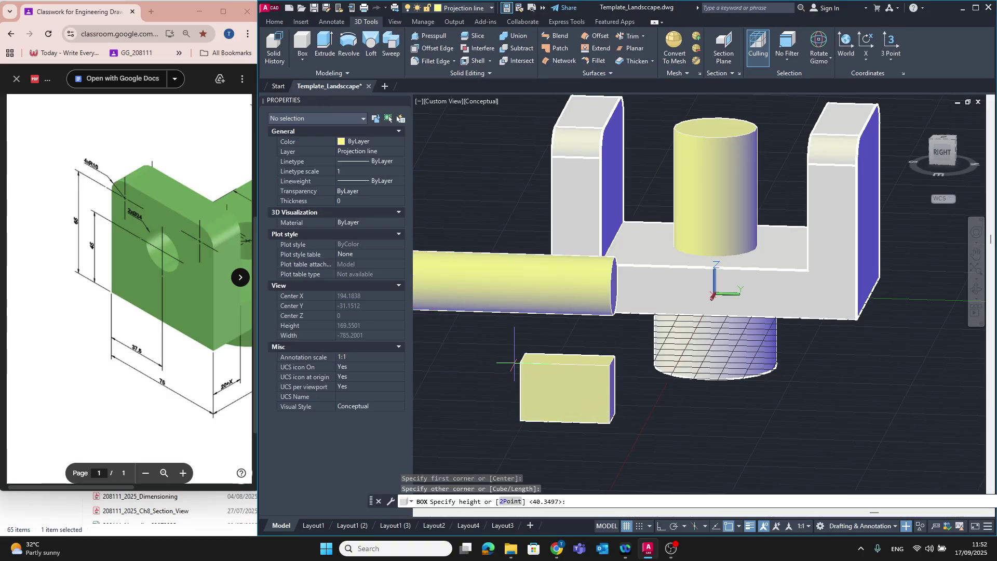
pyautogui.click(513, 354)
# Step: Set the new box's height to 25 and its width to 37.5
pyautogui.click(566, 375)
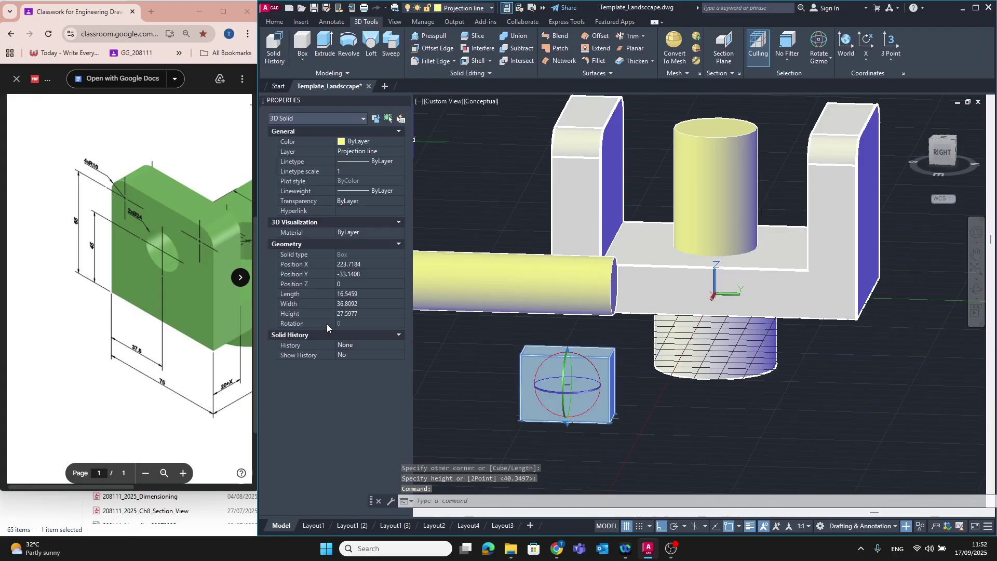
pyautogui.click(354, 312)
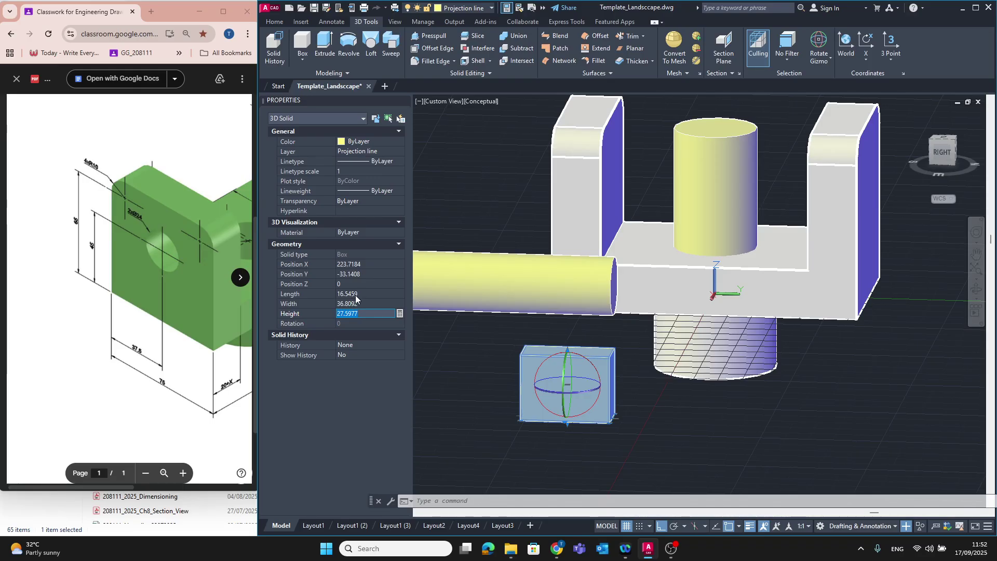
pyautogui.write('25')
pyautogui.press('Return')
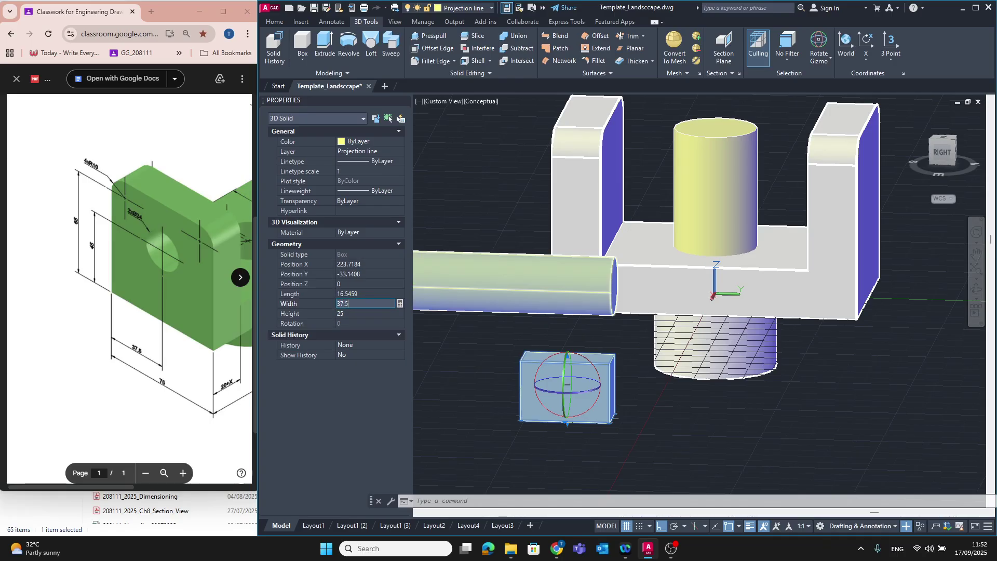
pyautogui.press('Tab')
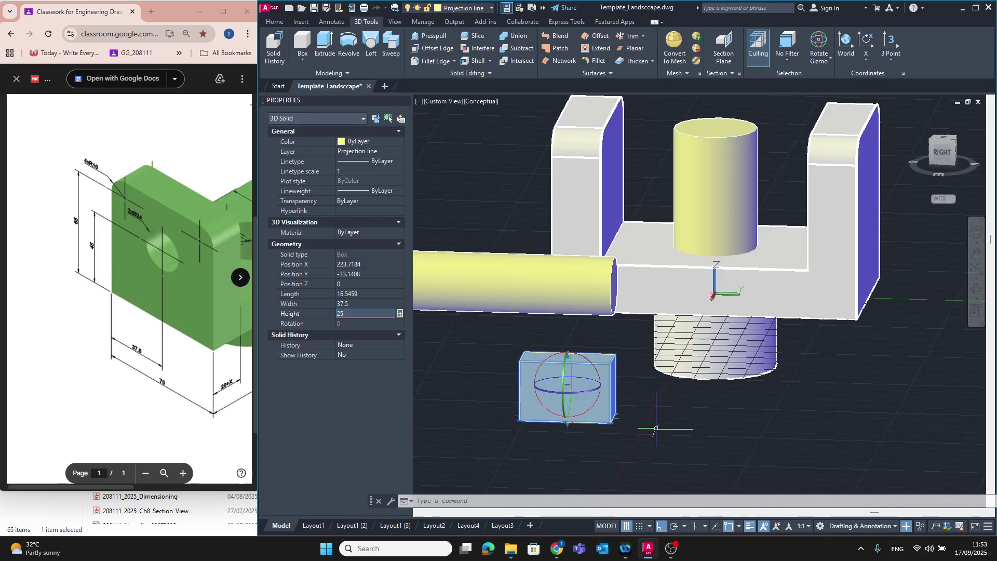
pyautogui.keyDown('shift'); pyautogui.moveTo(656, 424); pyautogui.dragTo(606, 421, button='middle'); pyautogui.keyUp('shift')
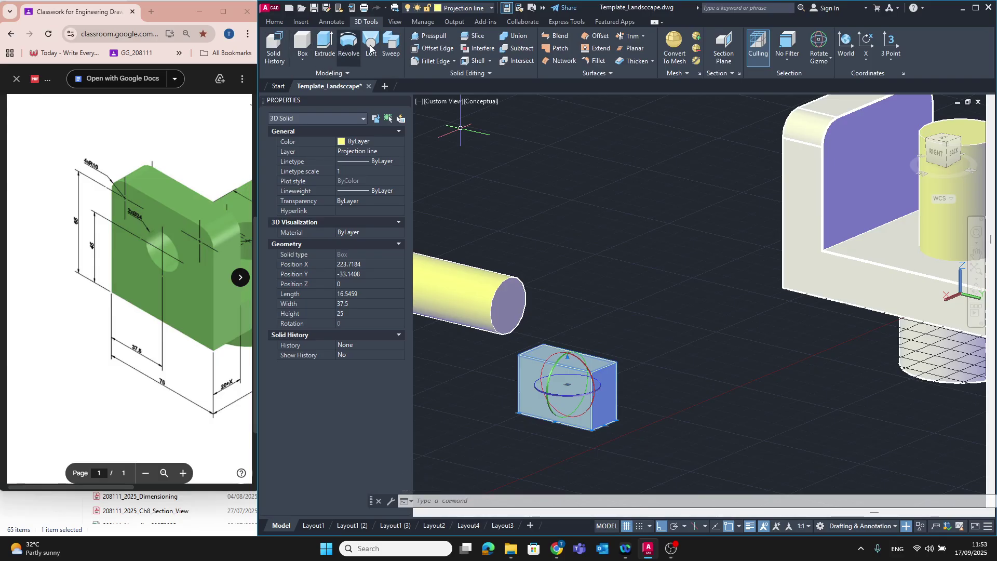
pyautogui.click(284, 22)
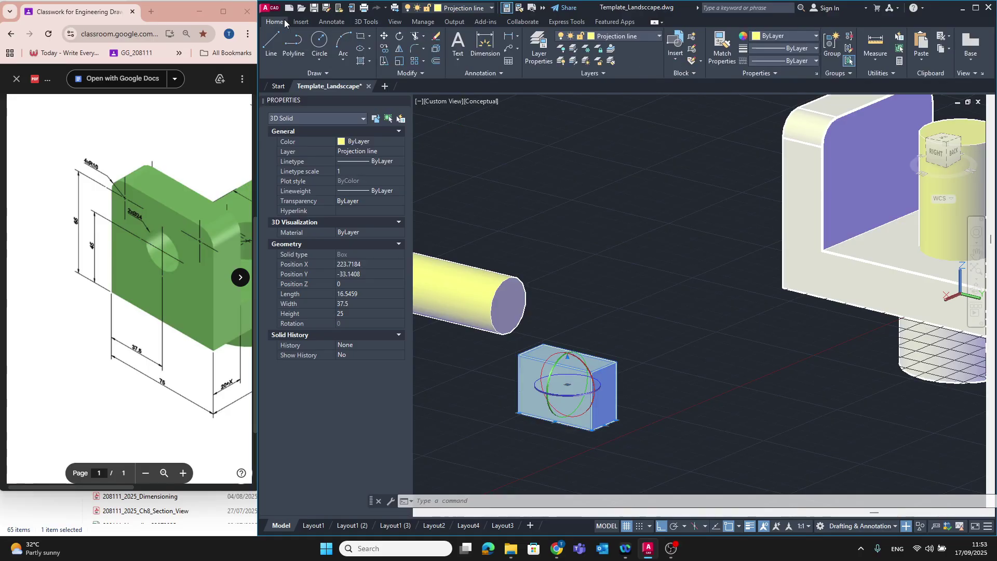
pyautogui.click(383, 36)
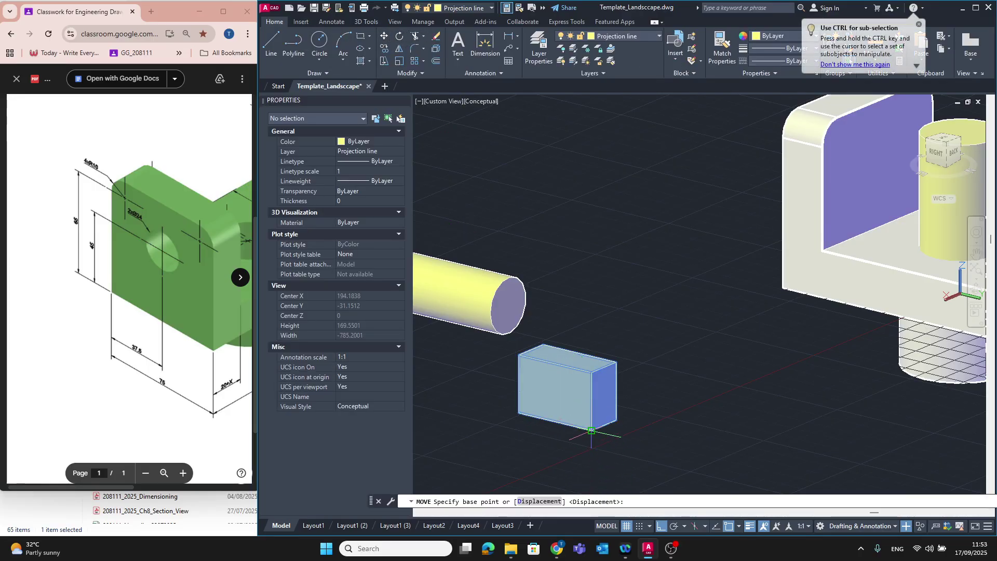
pyautogui.click(591, 430)
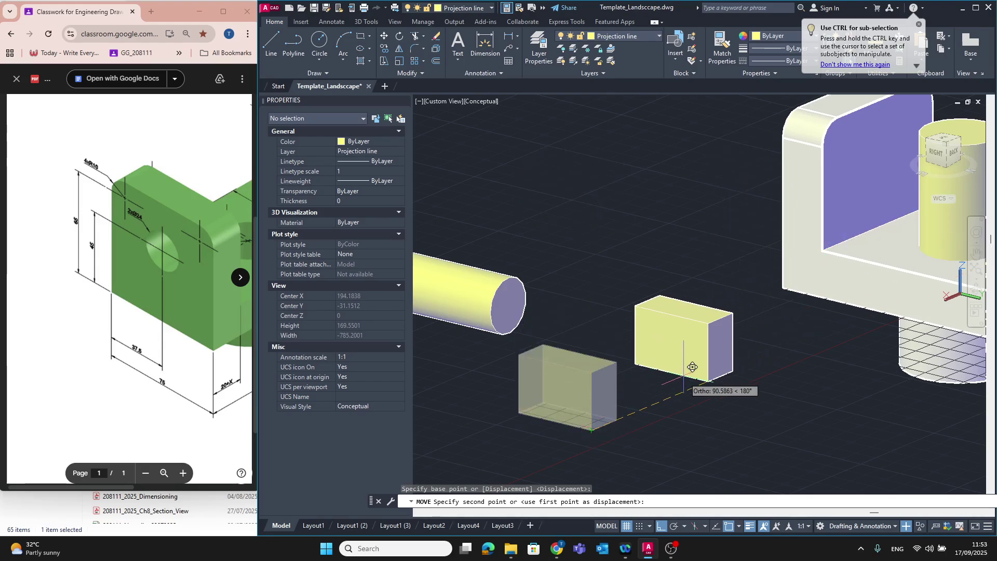
pyautogui.press('Escape')
# Step: Set the box's length to 37.5 and clear the selection
pyautogui.click(528, 405)
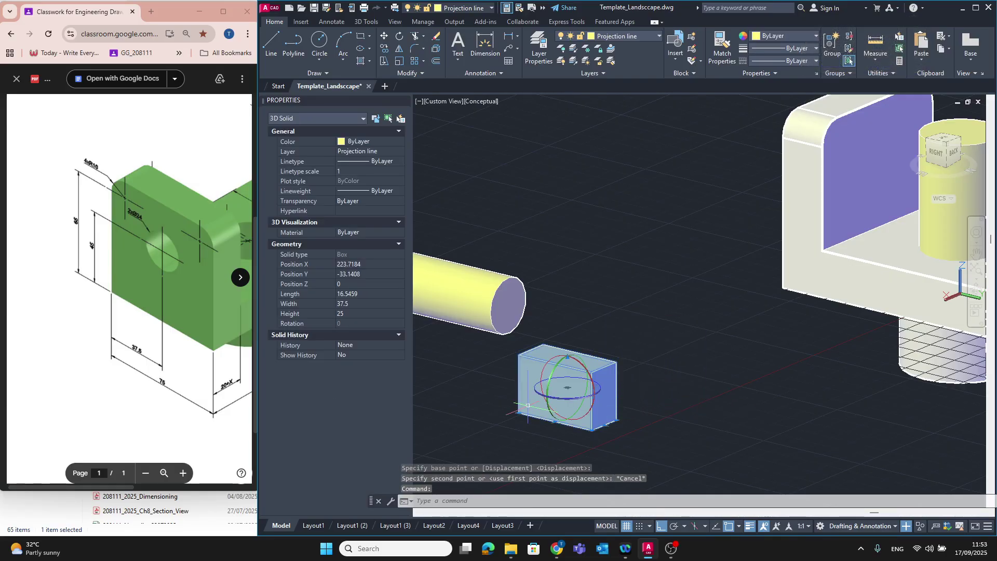
pyautogui.click(361, 294)
pyautogui.write('37.5')
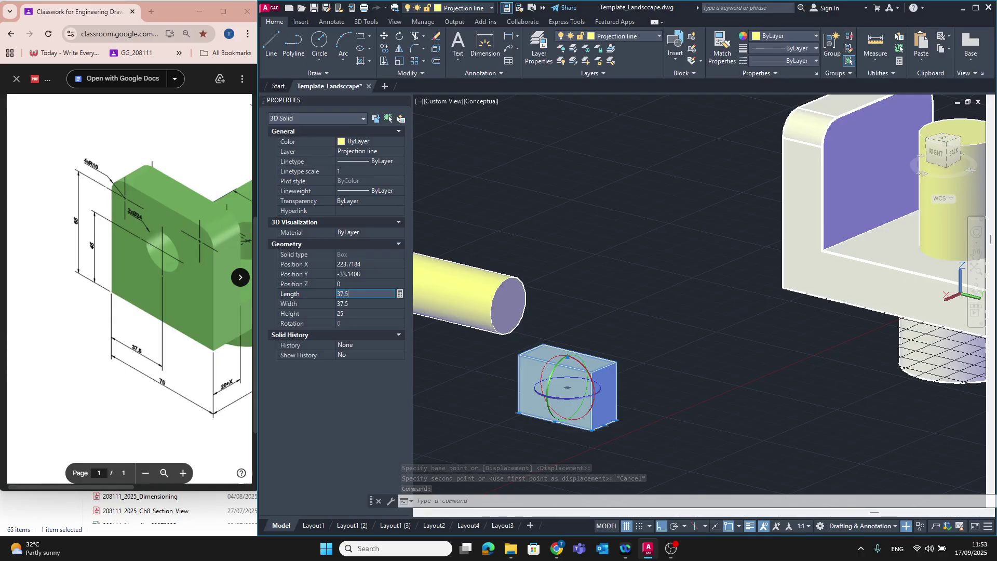
pyautogui.press('Tab')
pyautogui.press('Escape')
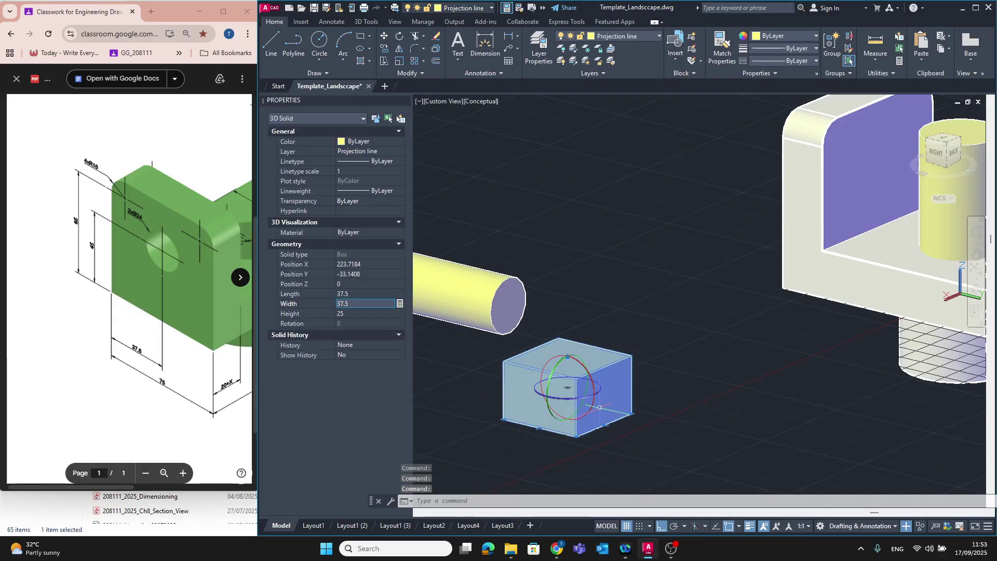
pyautogui.press('Escape')
# Step: Move the helper box so its lower corner sits at the inner corner where the bracket's upright meets the base
pyautogui.click(383, 36)
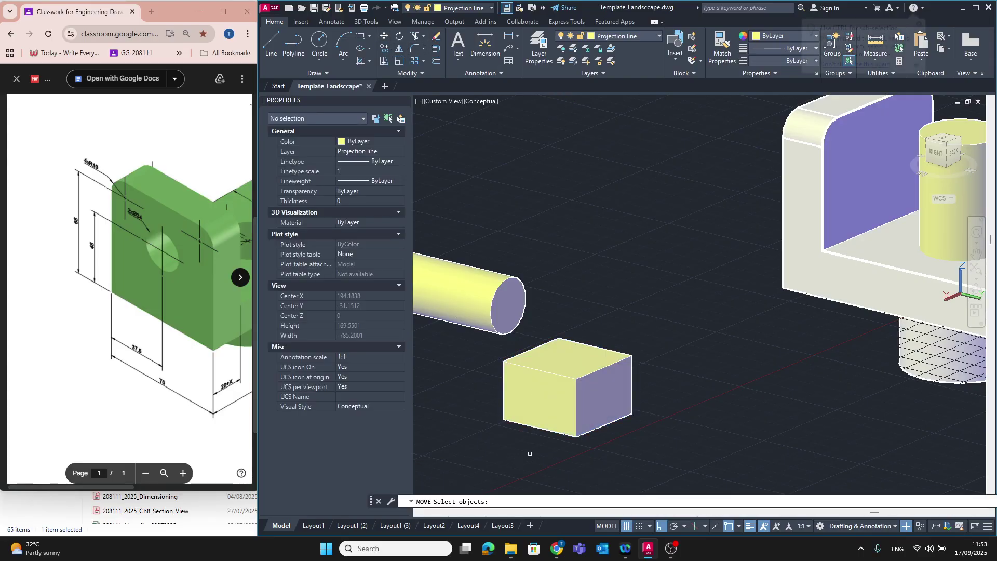
pyautogui.click(534, 385)
pyautogui.press('Return')
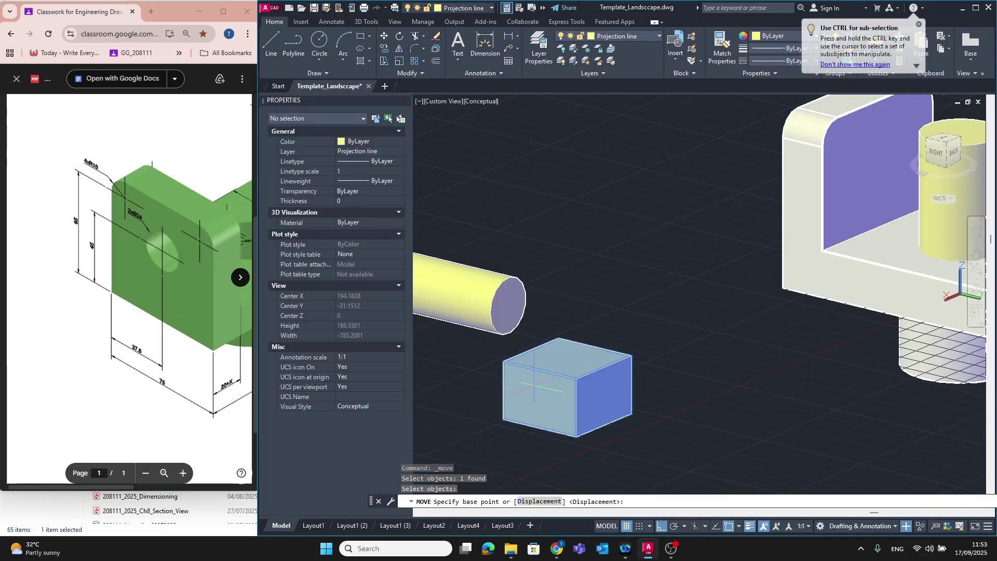
pyautogui.click(503, 419)
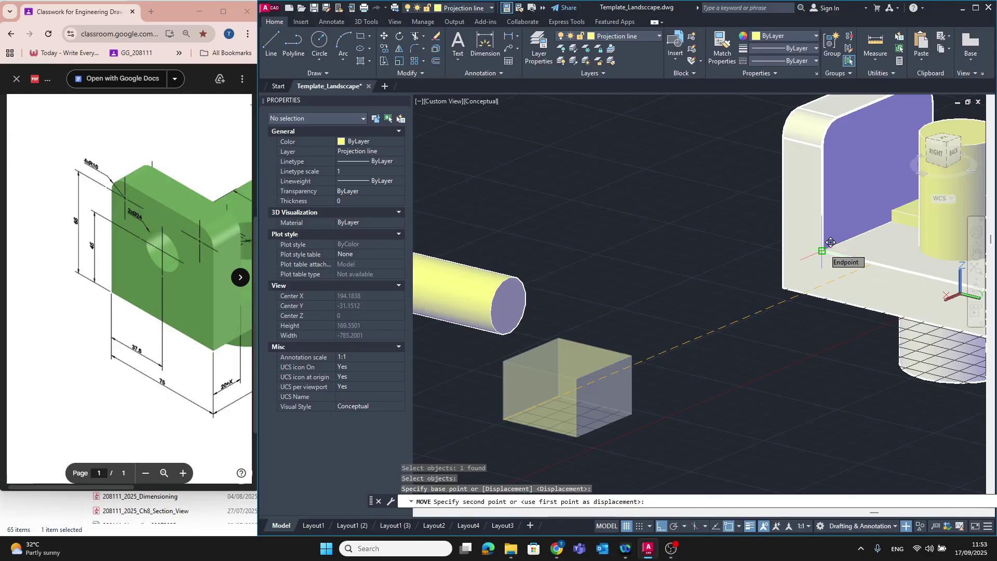
pyautogui.click(830, 242)
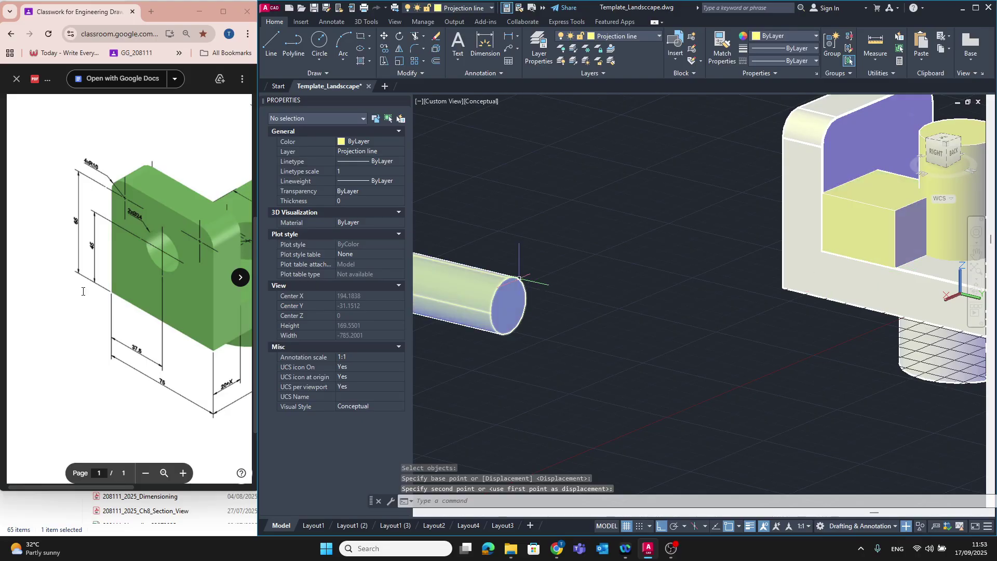
# Step: Move the horizontal 12-radius cylinder by its end centre to the helper box's top corner on the upright's inner face
pyautogui.click(483, 297)
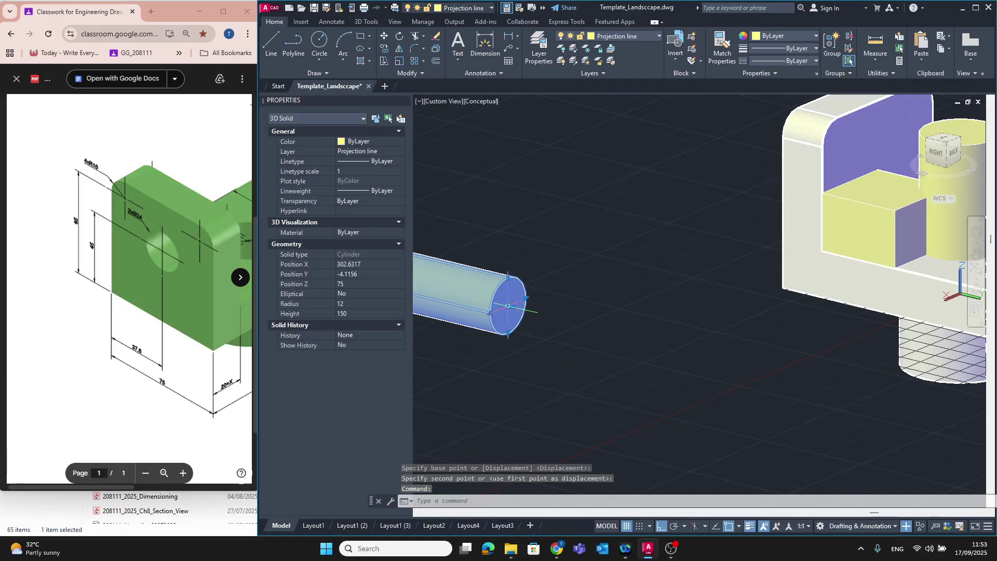
pyautogui.click(508, 305)
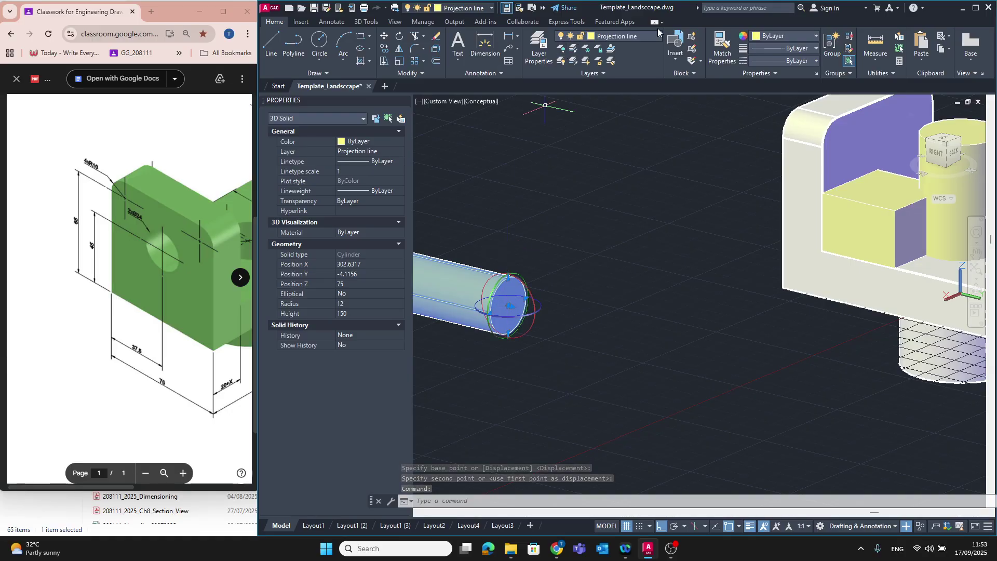
pyautogui.click(384, 36)
pyautogui.click(508, 305)
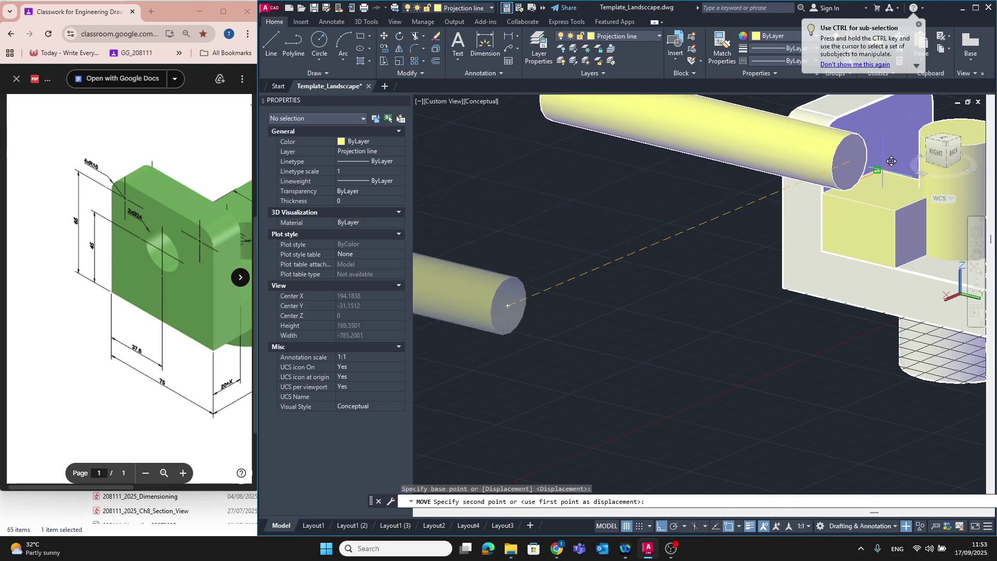
pyautogui.click(883, 168)
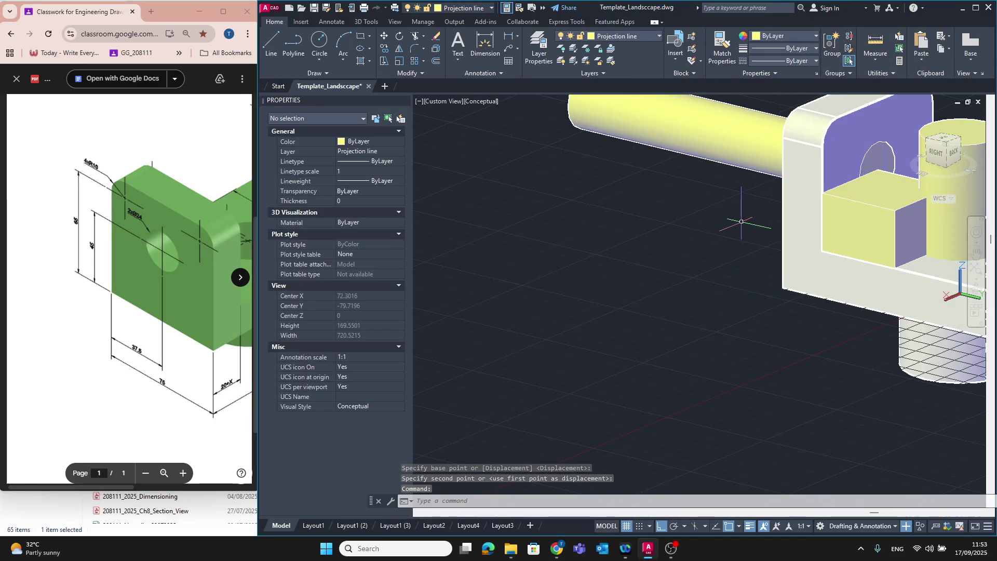
# Step: Shift the horizontal cylinder along the Y axis with the Move Gizmo so it passes through both uprights
pyautogui.moveTo(724, 220); pyautogui.dragTo(591, 279, button='middle')
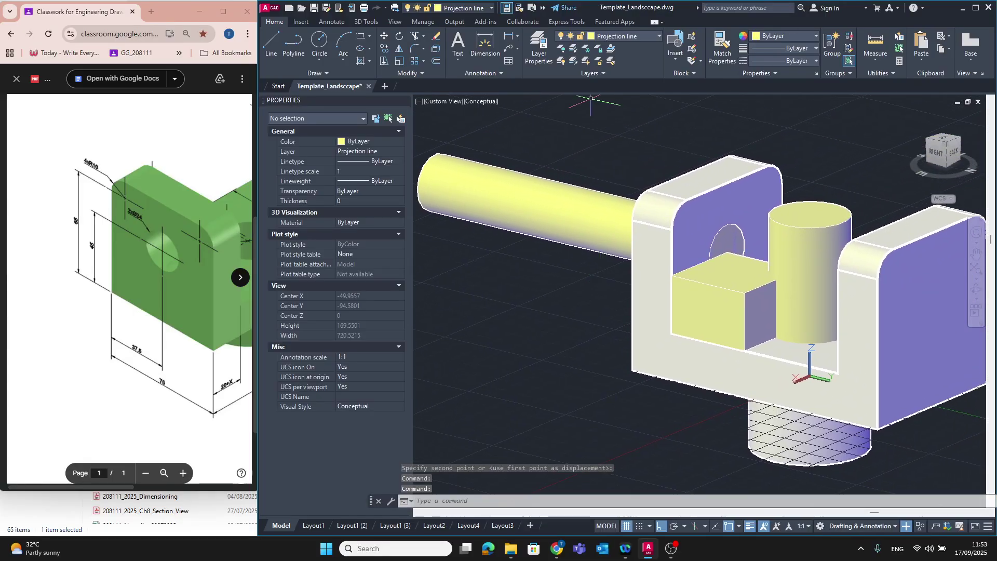
pyautogui.click(366, 21)
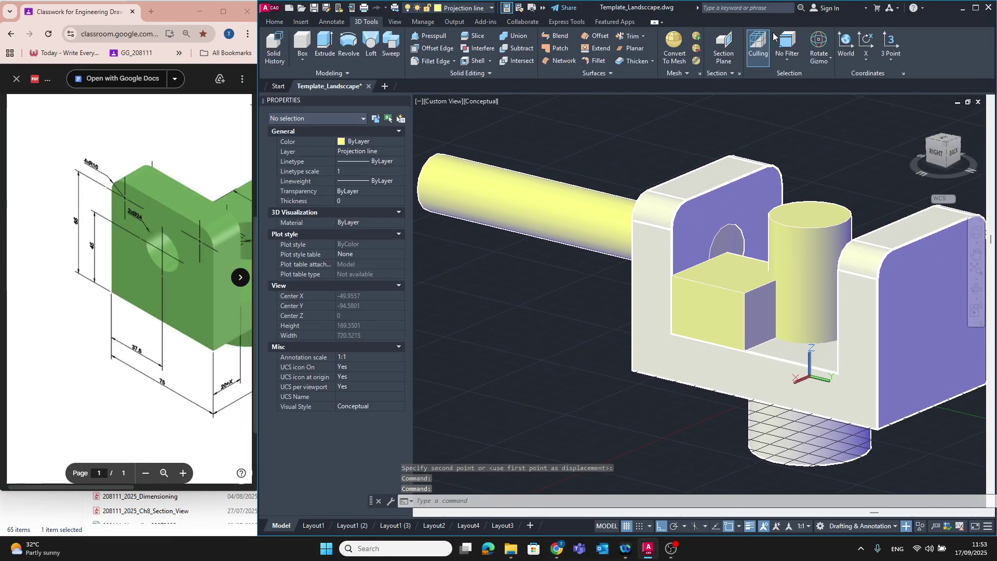
pyautogui.click(829, 58)
pyautogui.click(836, 78)
pyautogui.click(556, 244)
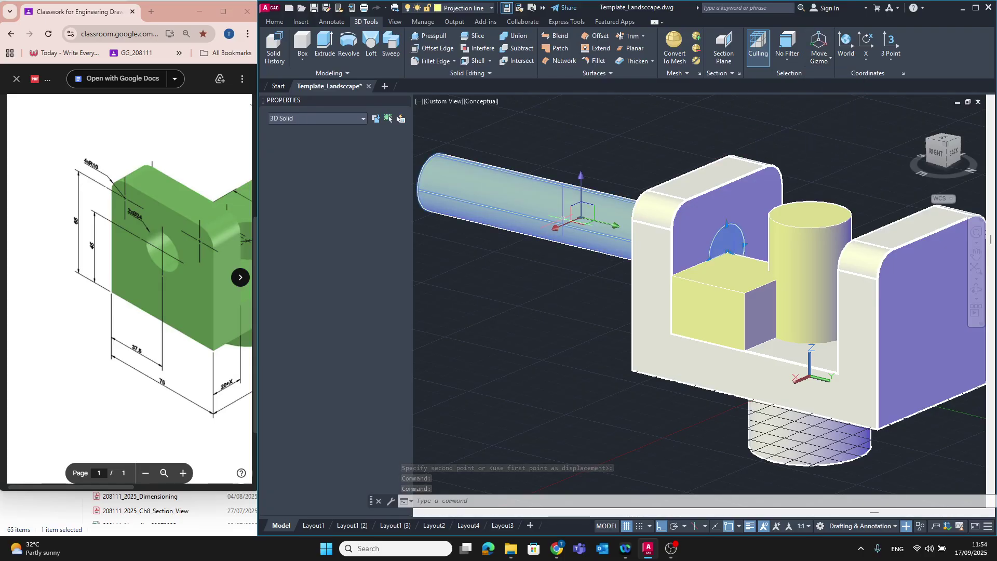
pyautogui.click(599, 222)
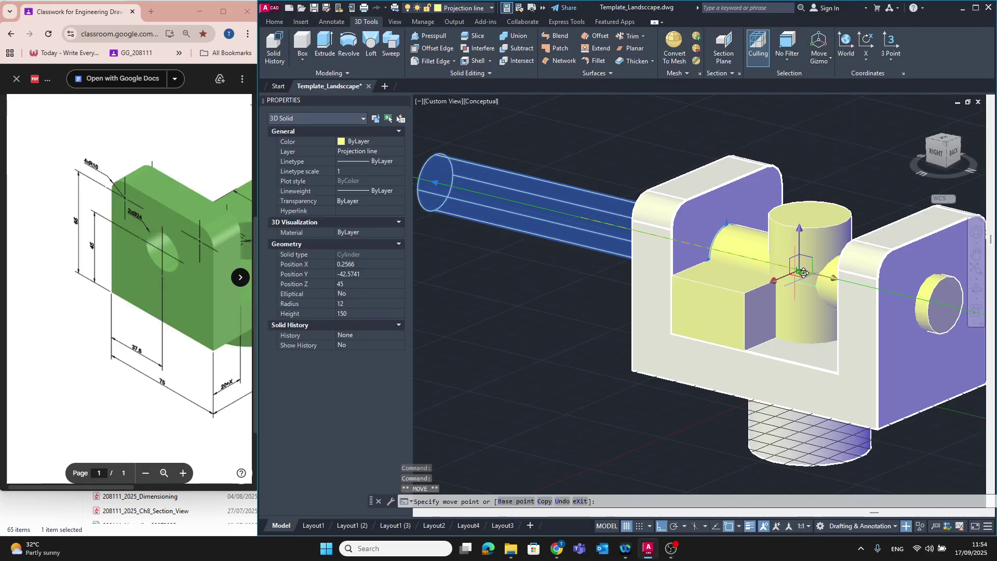
pyautogui.click(822, 279)
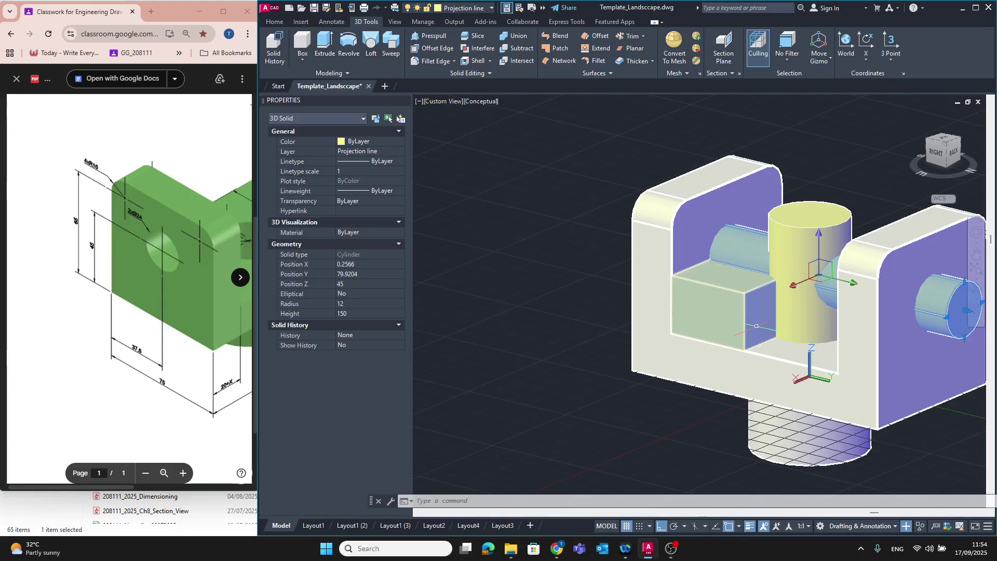
# Step: Erase the helper box from inside the bracket
pyautogui.click(720, 304)
pyautogui.press('Delete')
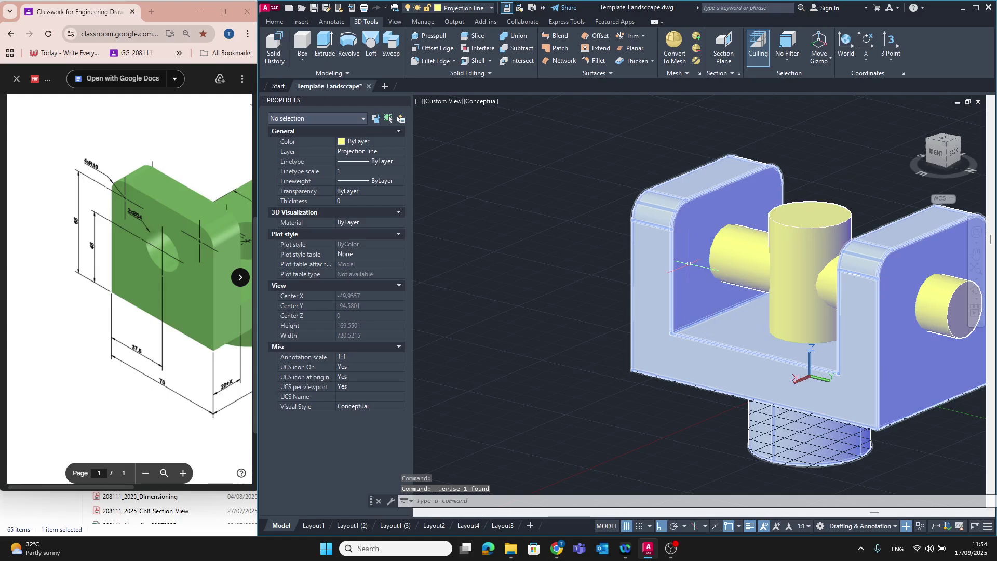
pyautogui.moveTo(709, 375); pyautogui.dragTo(730, 379, button='middle')
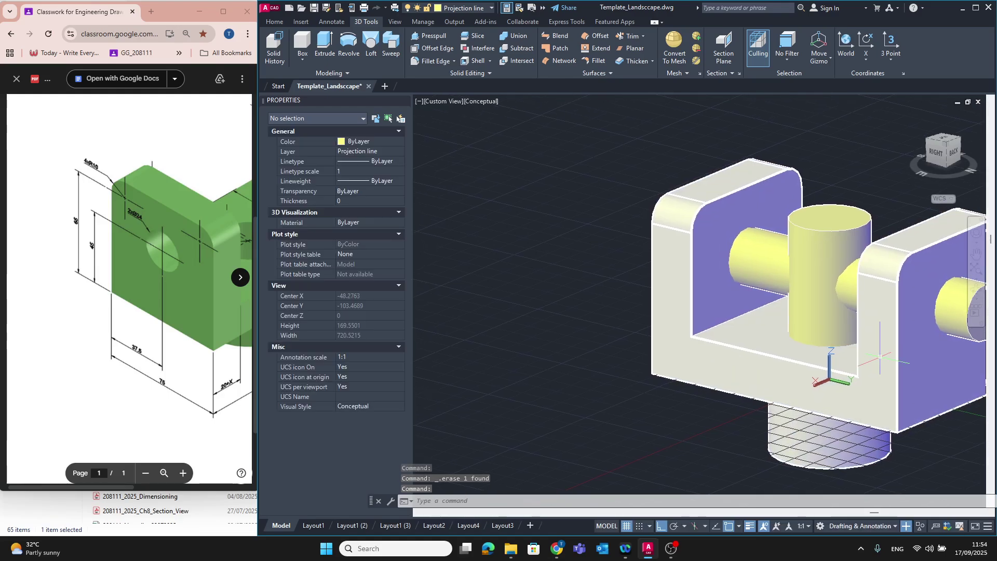
# Step: Subtract the horizontal and vertical cylinders from the bracket to cut the upright and base holes
pyautogui.keyDown('shift'); pyautogui.moveTo(820, 393); pyautogui.dragTo(854, 337, button='middle'); pyautogui.keyUp('shift')
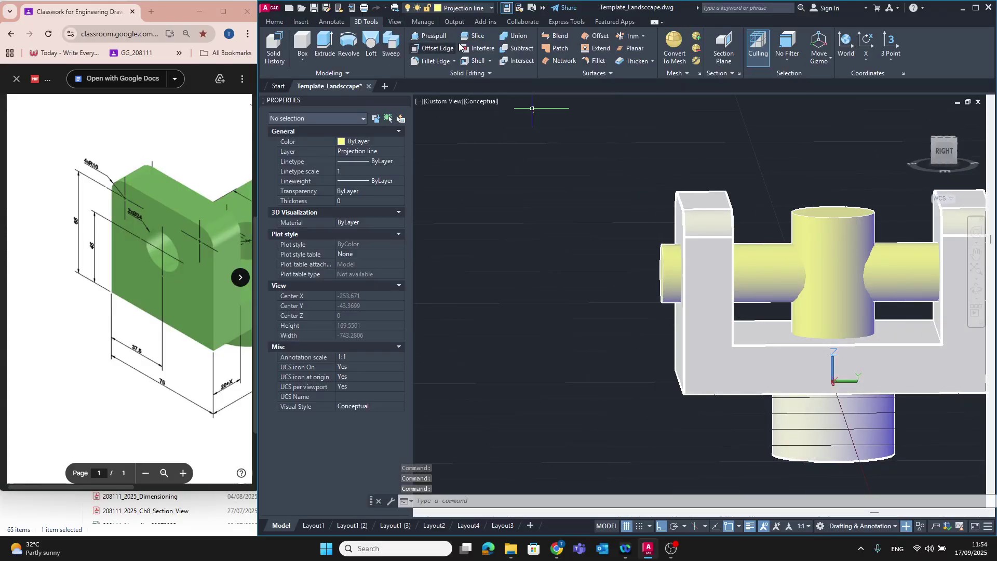
pyautogui.click(520, 49)
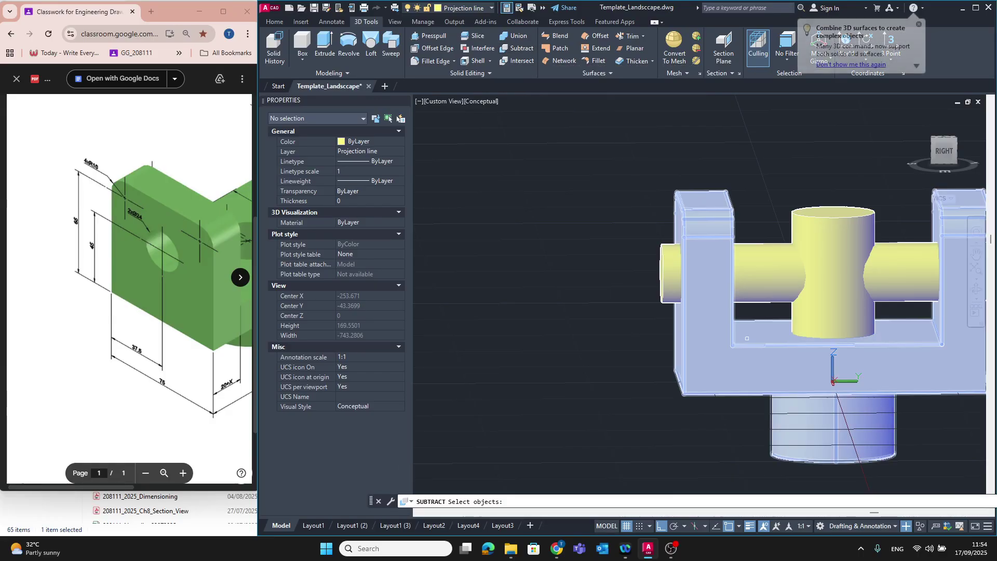
pyautogui.click(742, 362)
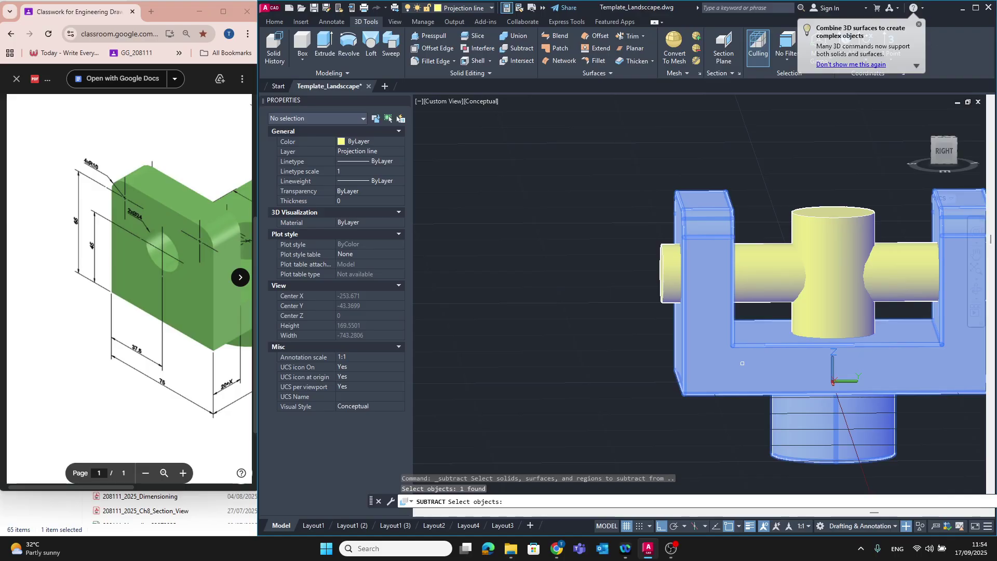
pyautogui.press('Return')
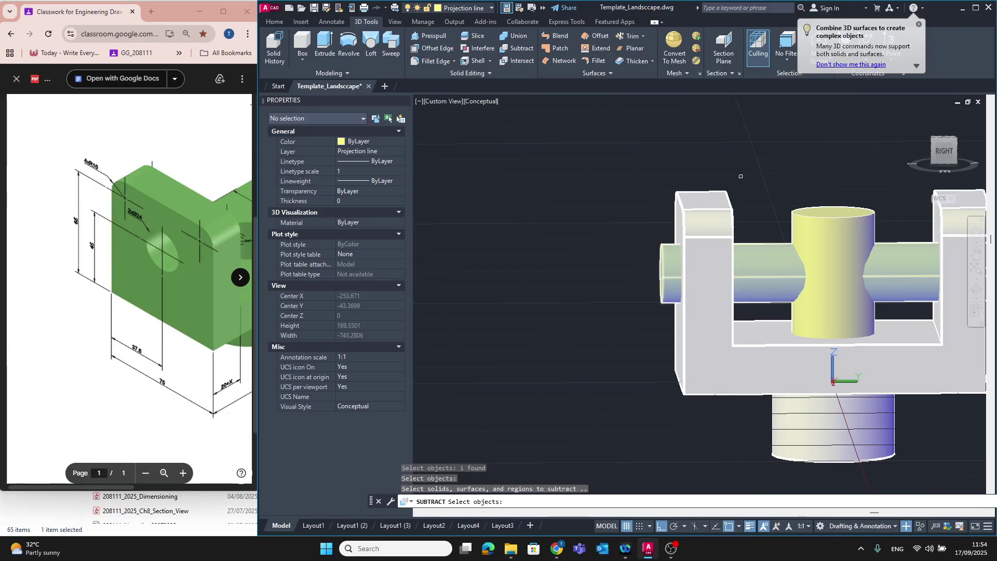
pyautogui.click(814, 265)
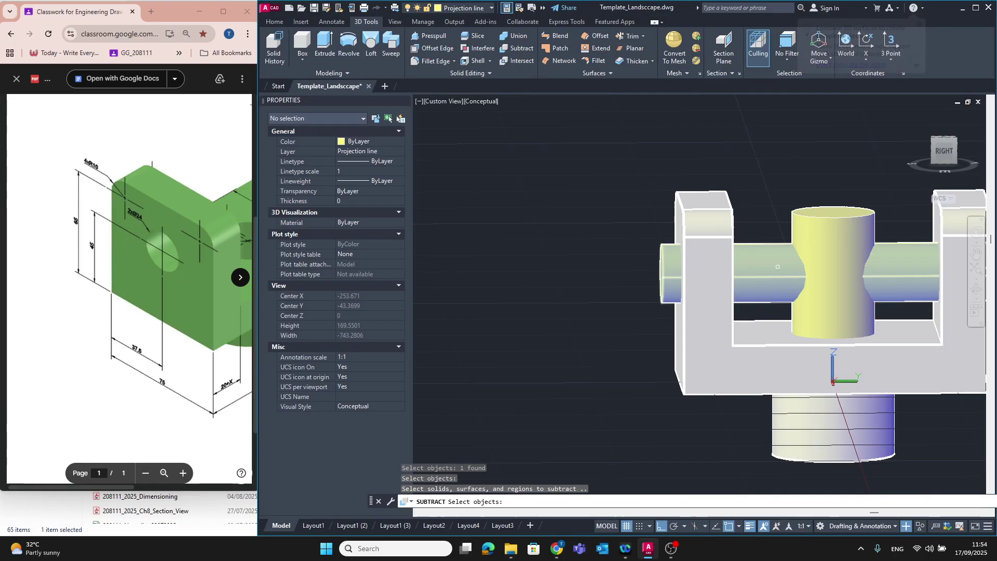
pyautogui.click(838, 244)
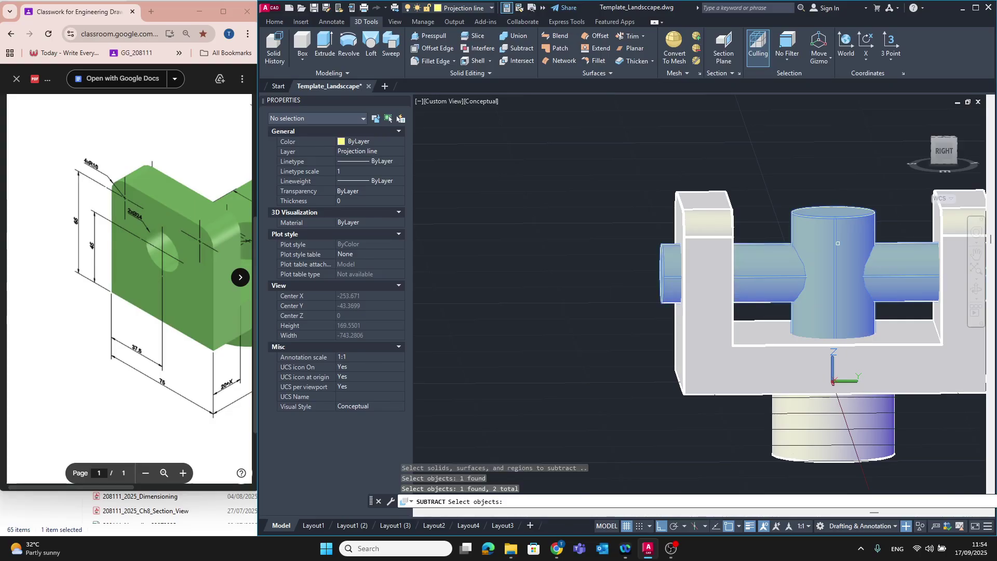
pyautogui.press('Return')
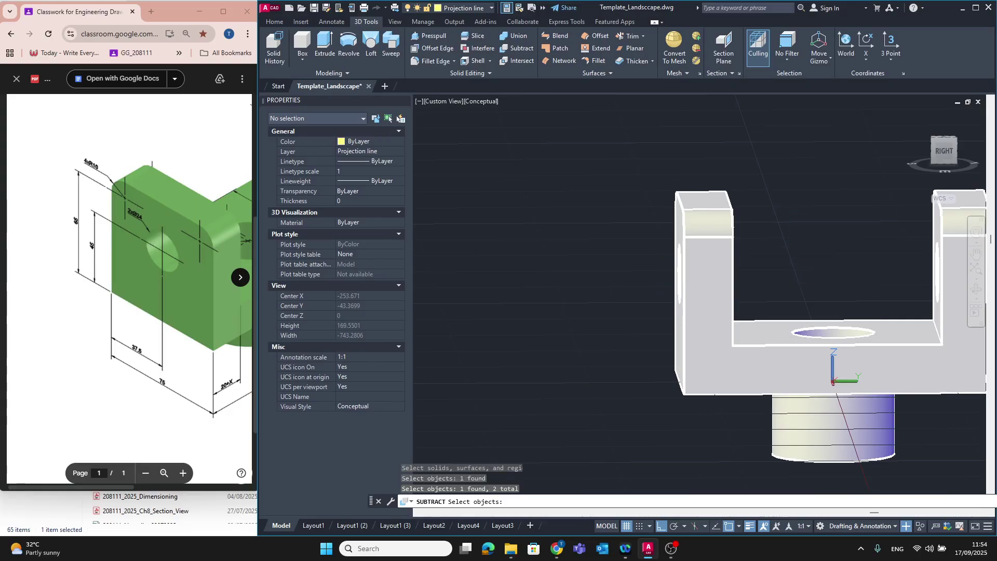
pyautogui.keyDown('shift'); pyautogui.moveTo(837, 288); pyautogui.dragTo(894, 324, button='middle'); pyautogui.keyUp('shift')
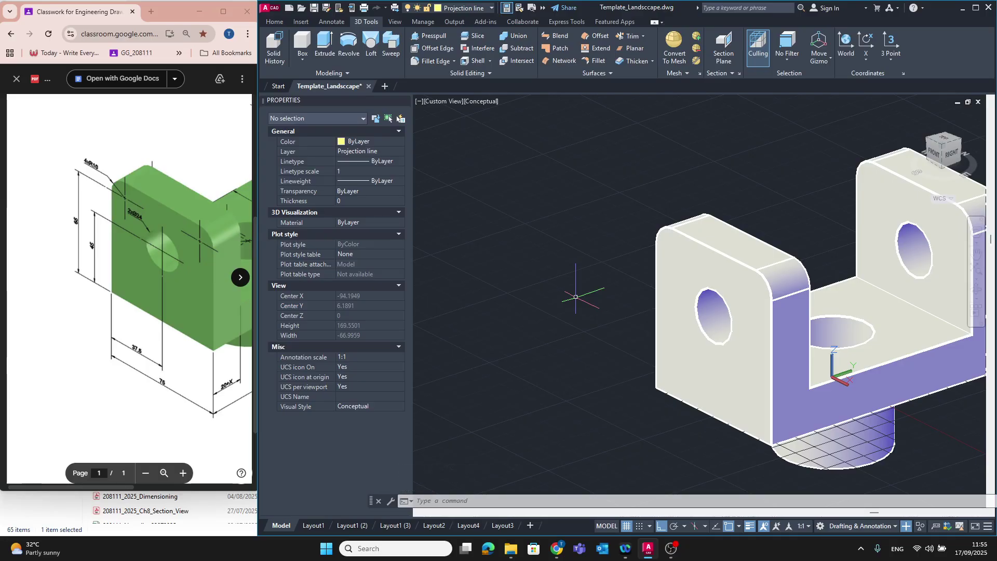
# Step: Open Layout1 and make Dimension line the current layer
pyautogui.click(312, 525)
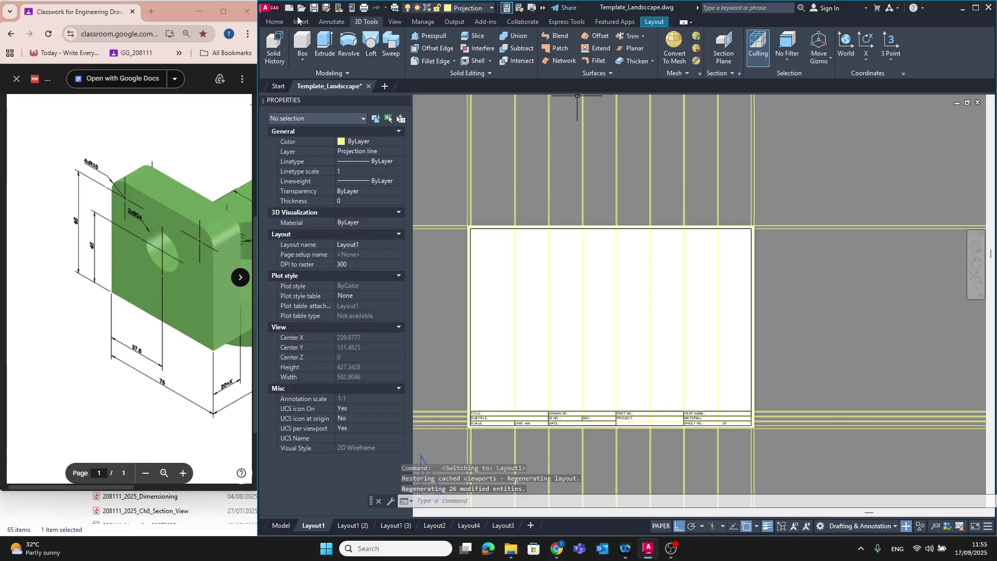
pyautogui.click(274, 21)
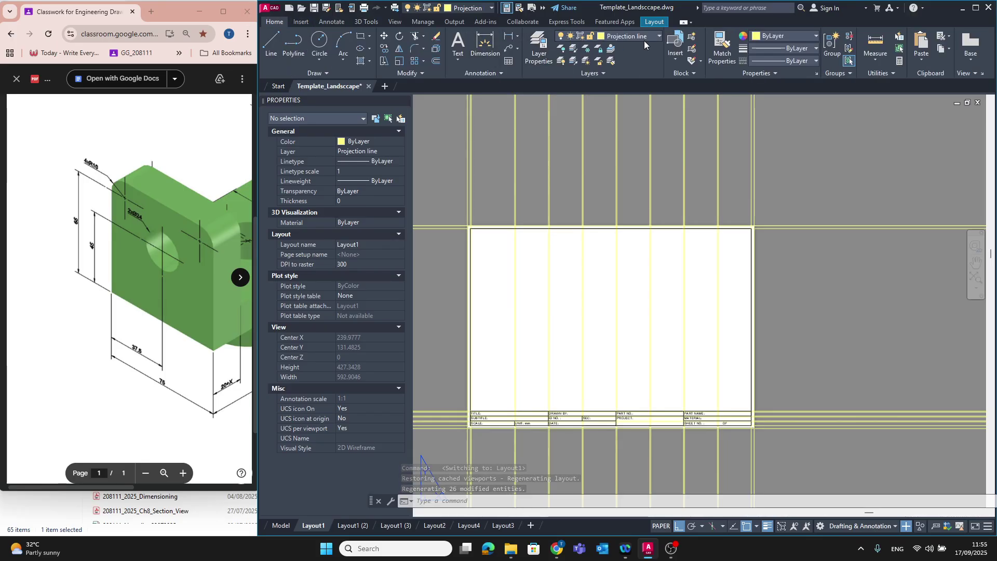
pyautogui.click(612, 36)
pyautogui.click(607, 173)
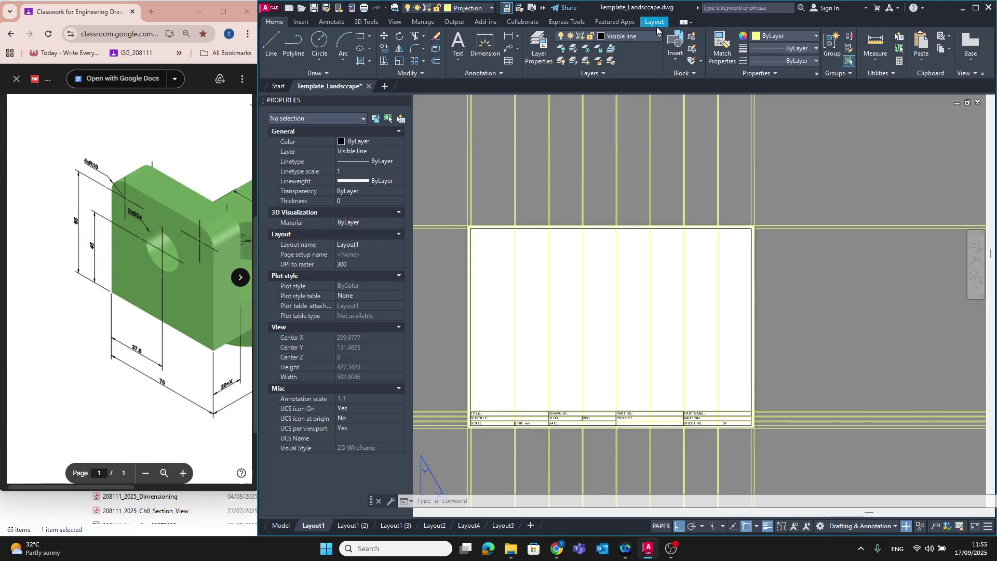
pyautogui.click(656, 37)
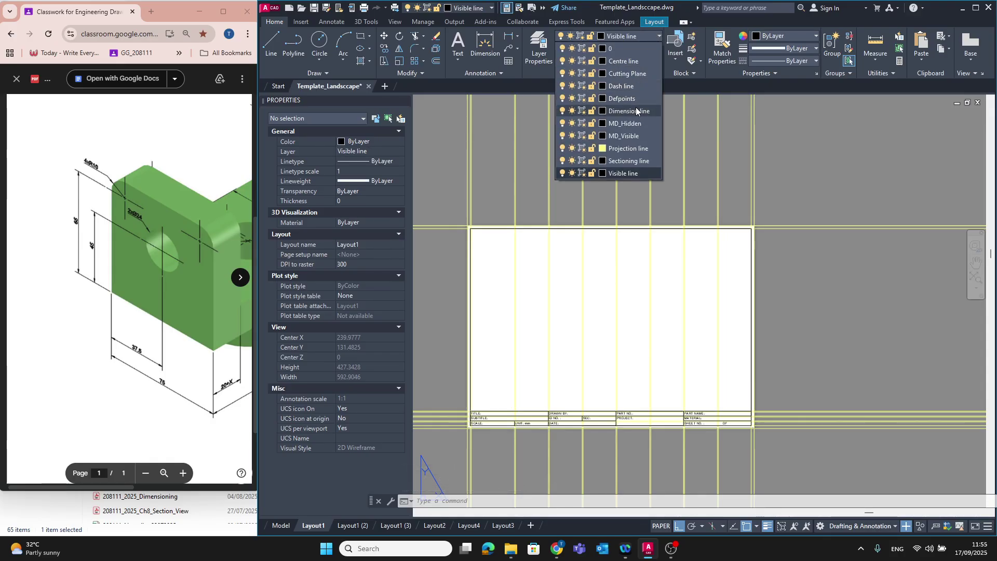
pyautogui.click(636, 109)
# Step: Turn off the Projection line layer to hide the yellow construction lines on the sheet
pyautogui.click(659, 36)
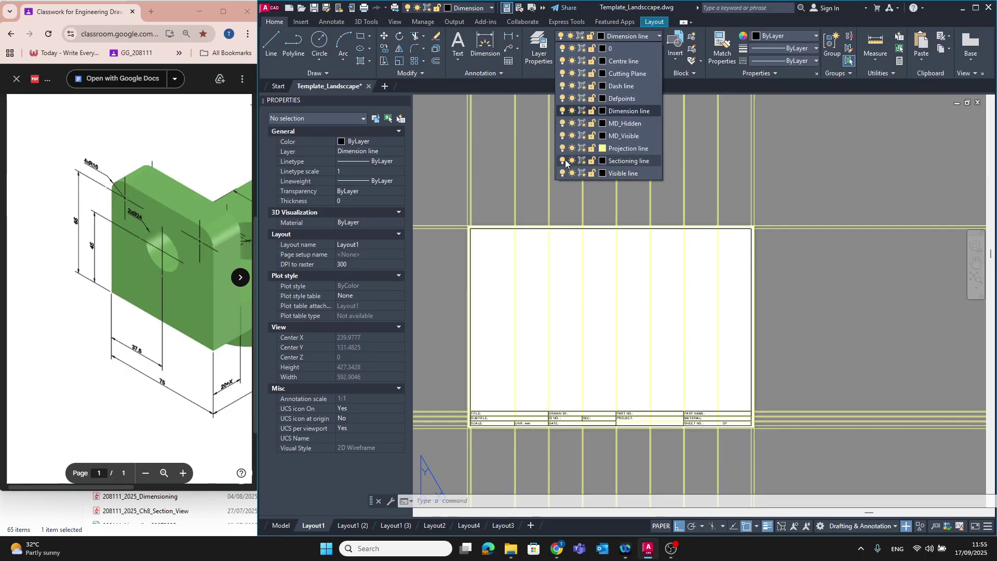
pyautogui.click(563, 149)
pyautogui.click(548, 327)
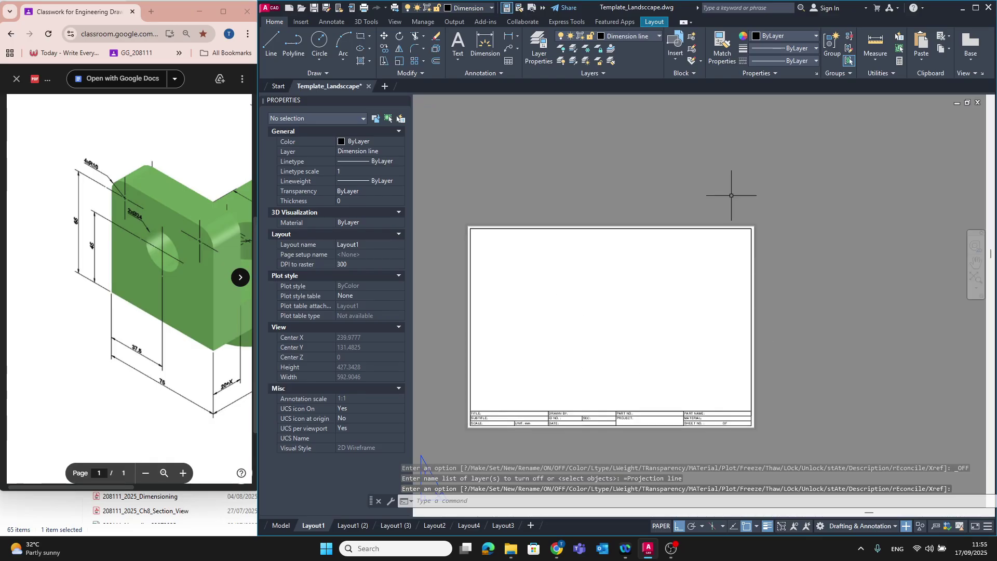
# Step: Create a base view of the bracket from model space at 1:2 scale with a projected side view beside it
pyautogui.click(652, 23)
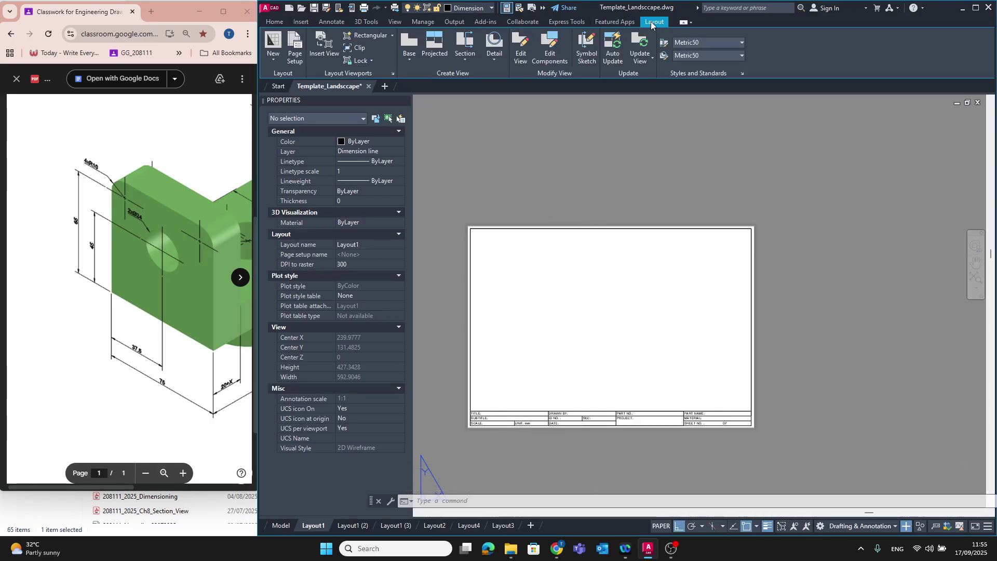
pyautogui.click(411, 59)
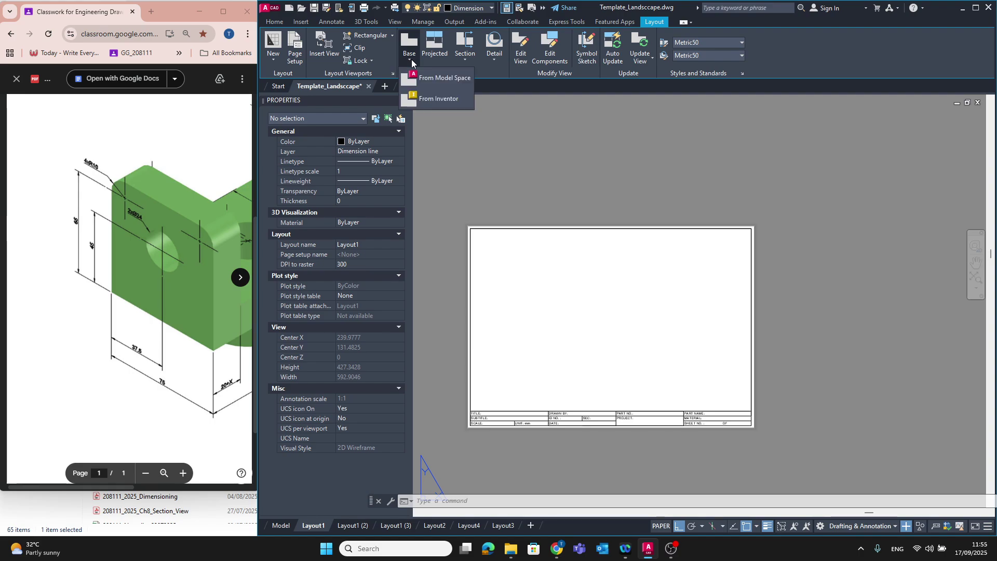
pyautogui.click(424, 83)
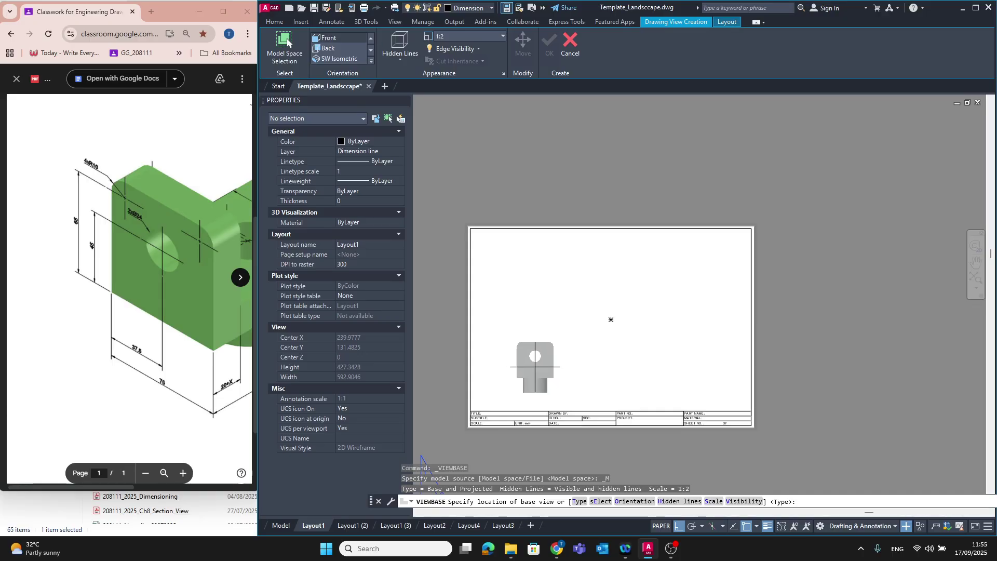
pyautogui.click(532, 363)
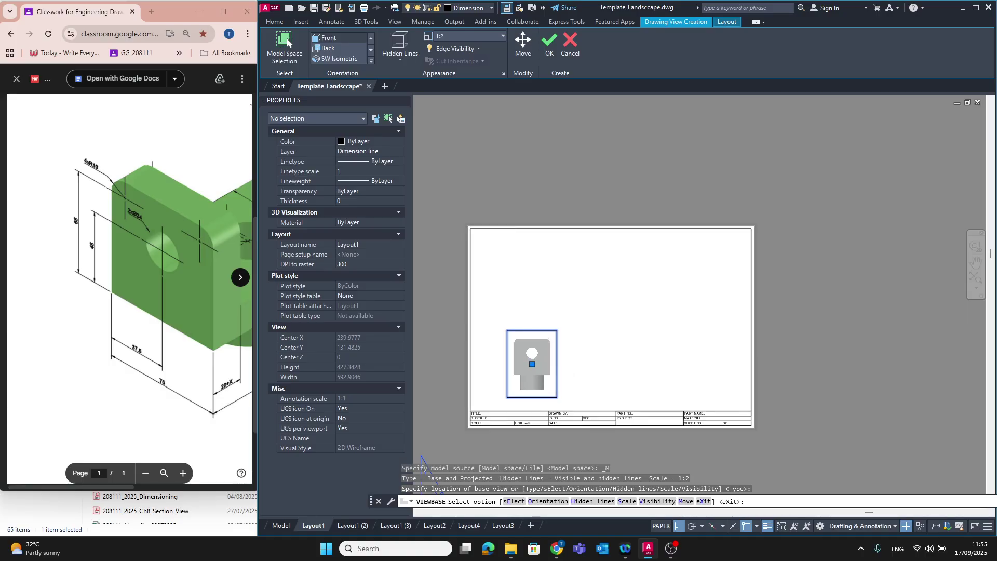
pyautogui.press('Return')
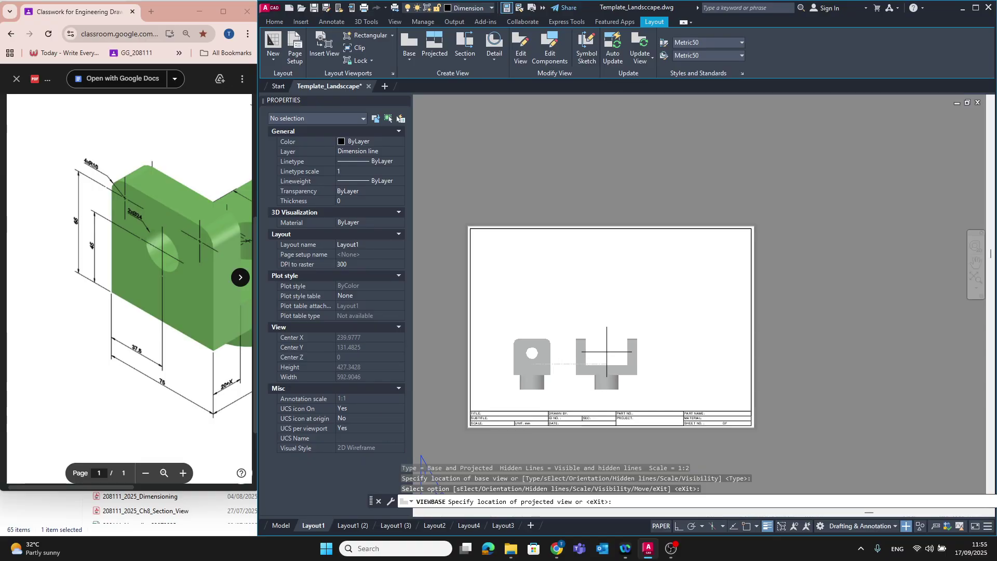
pyautogui.click(606, 351)
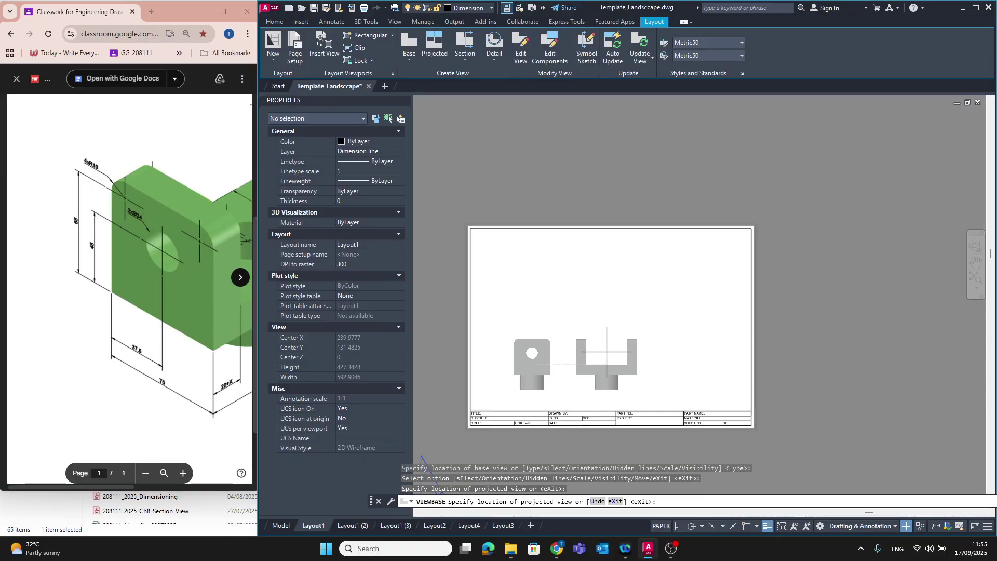
pyautogui.press('Return')
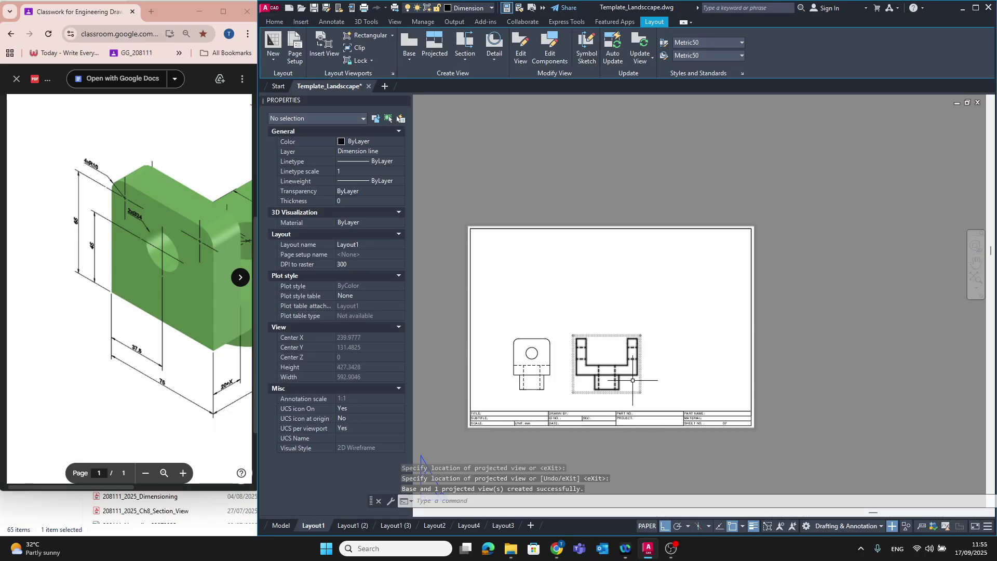
# Step: Erase the base view together with its projected side view from the sheet
pyautogui.click(543, 365)
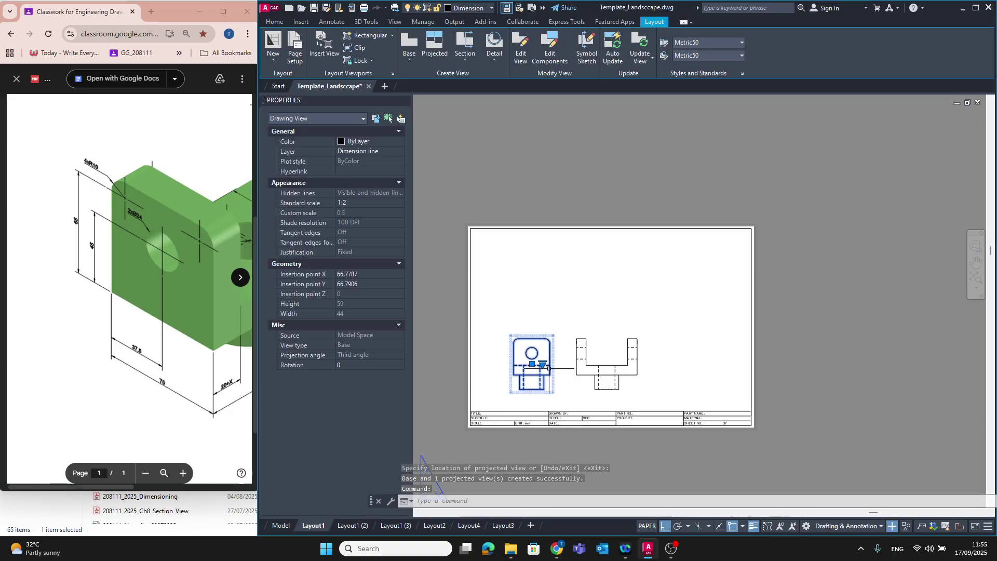
pyautogui.press('Delete')
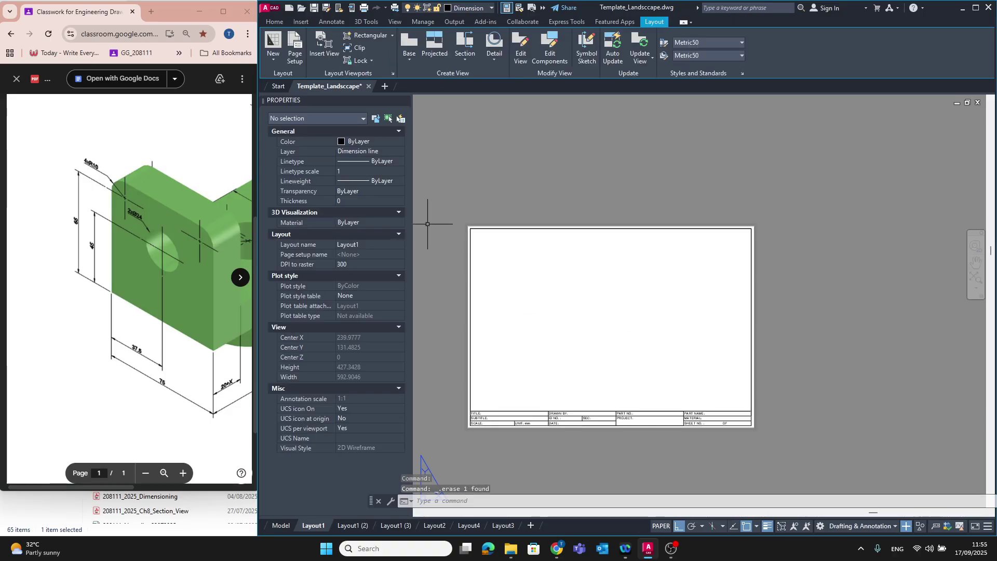
# Step: Place a front-oriented base view of the bracket from model space at 1:1 scale in the sheet's lower-left area
pyautogui.click(413, 57)
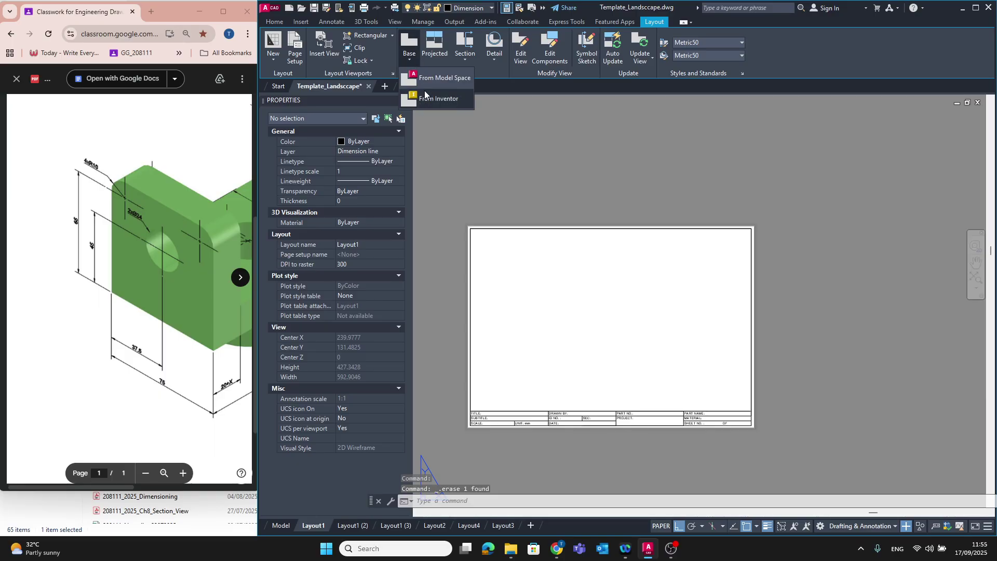
pyautogui.click(431, 77)
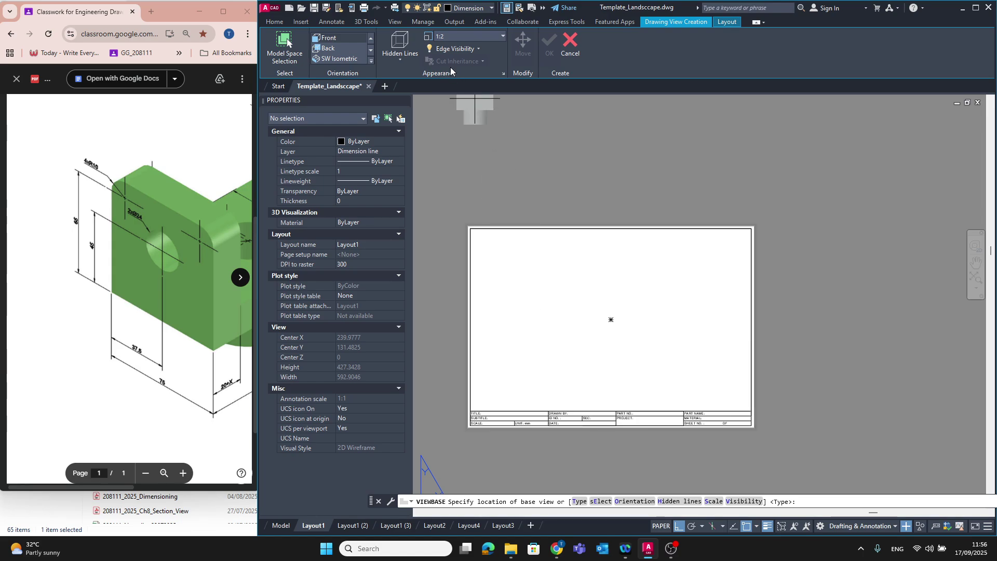
pyautogui.click(503, 37)
pyautogui.click(492, 48)
pyautogui.click(352, 37)
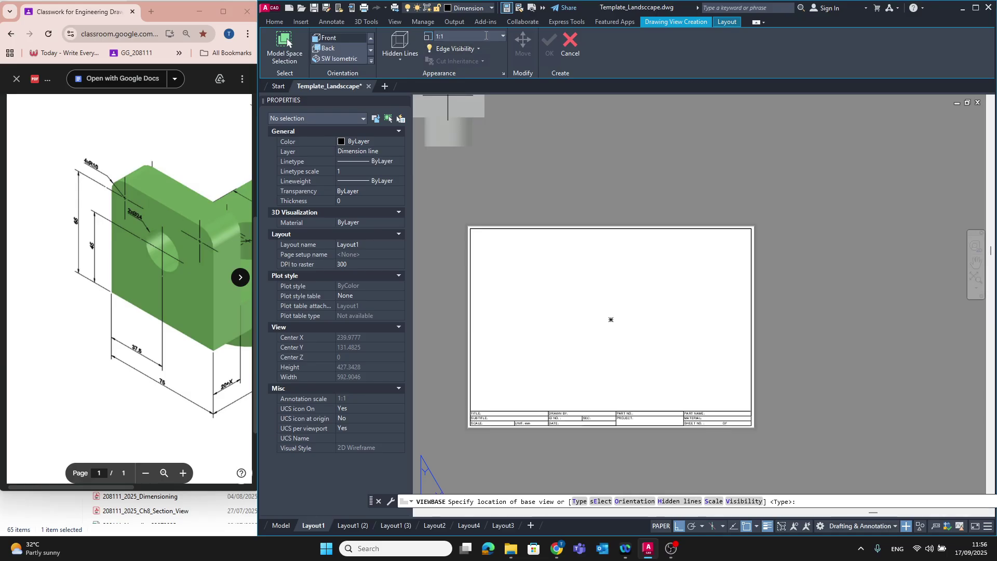
pyautogui.click(527, 350)
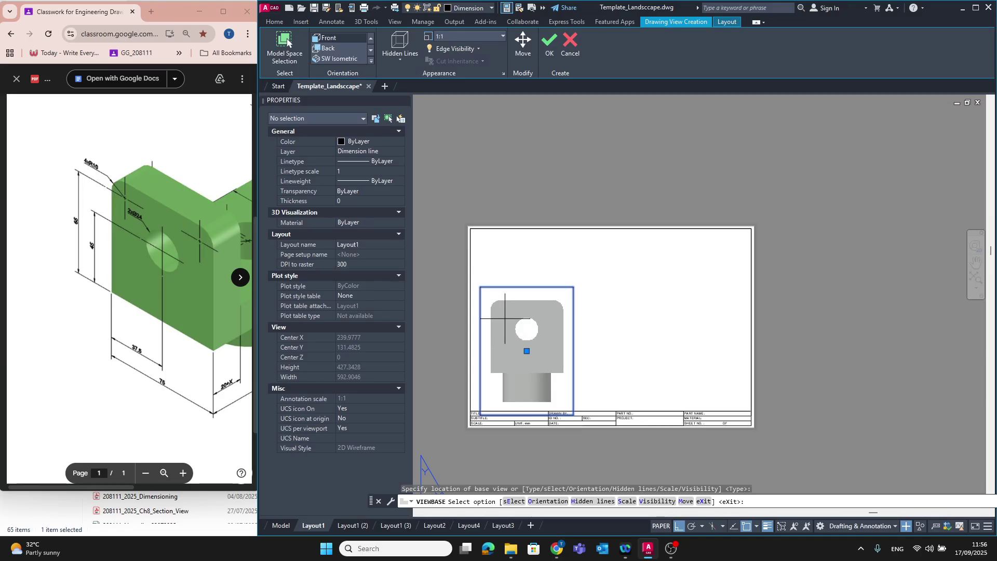
pyautogui.press('Return')
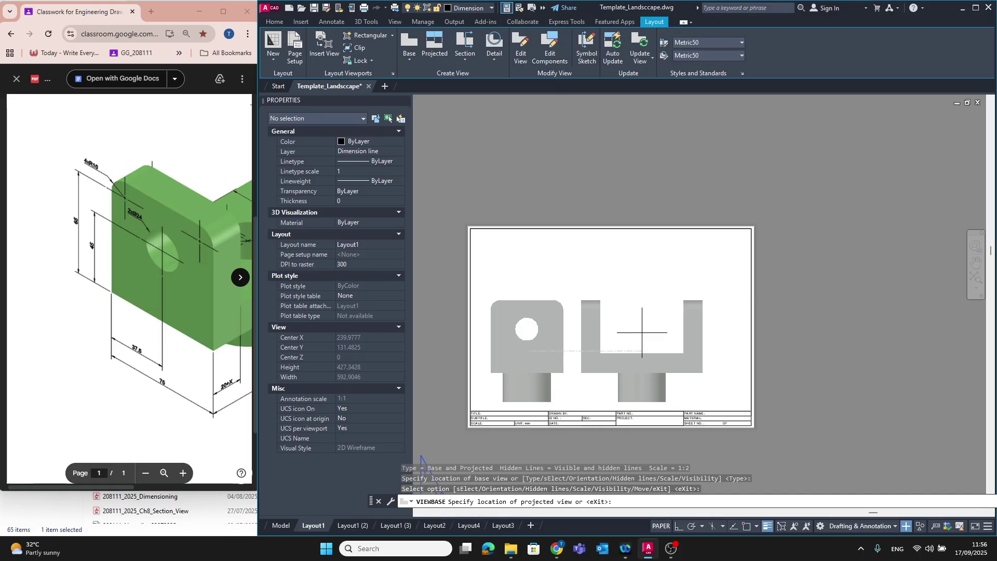
# Step: Project a side view to the right of the base view and a top view above it
pyautogui.click(642, 332)
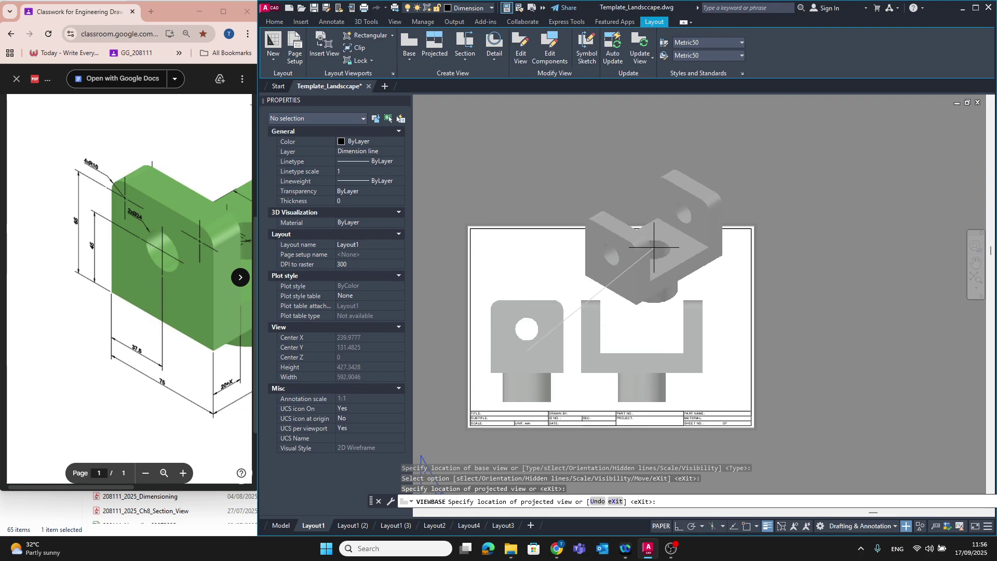
pyautogui.click(541, 228)
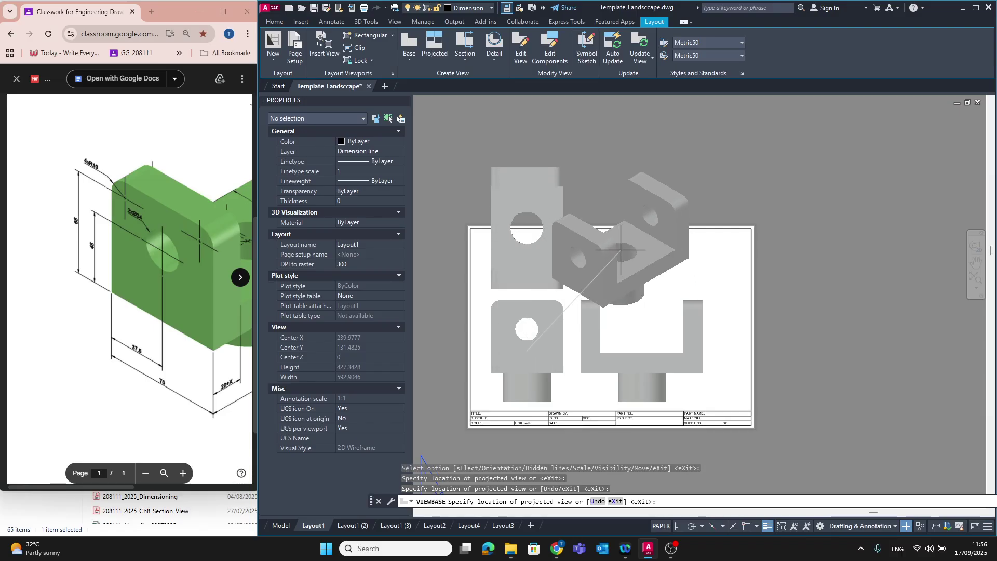
pyautogui.press('Return')
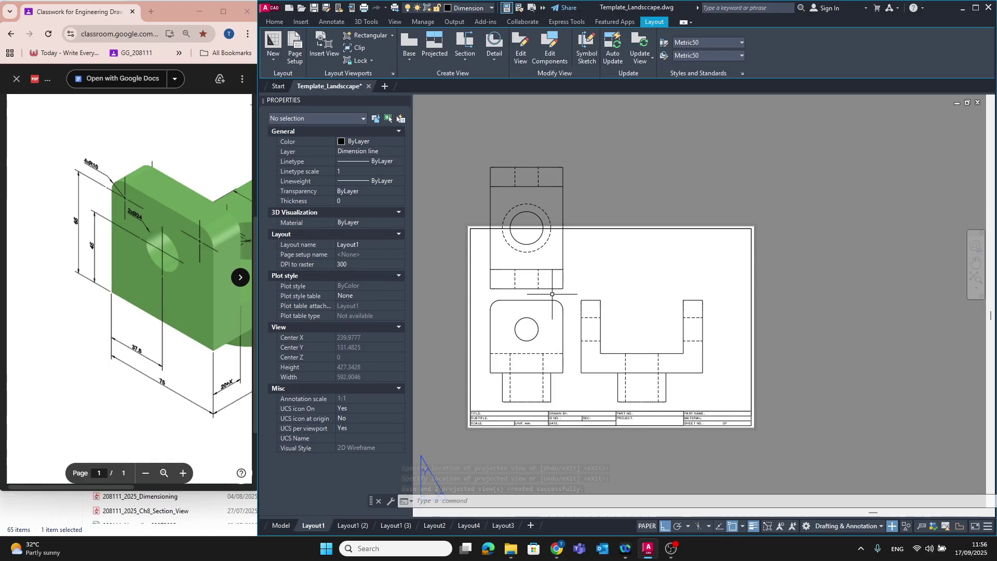
# Step: Set the base view's scale to 1:2
pyautogui.click(536, 326)
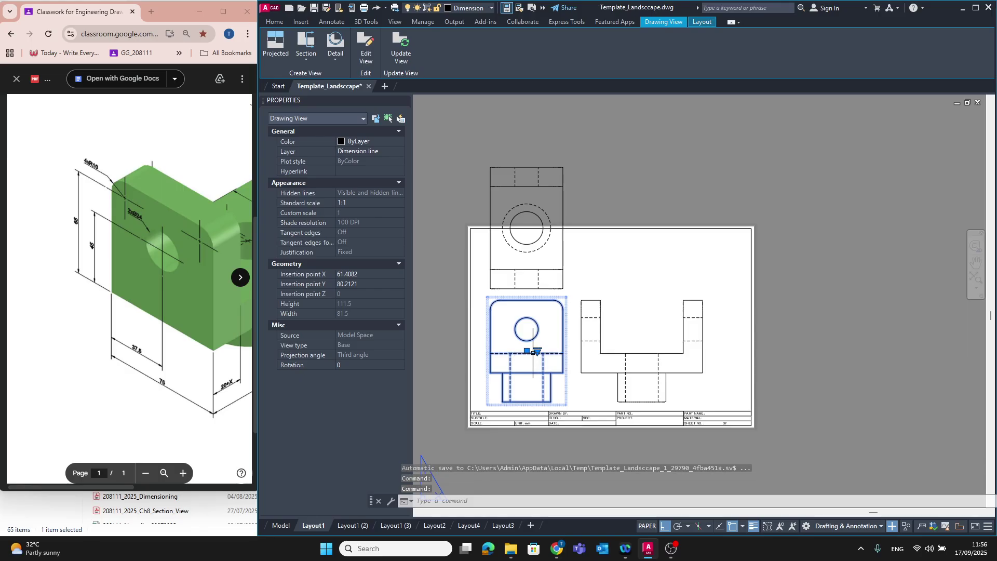
pyautogui.click(537, 352)
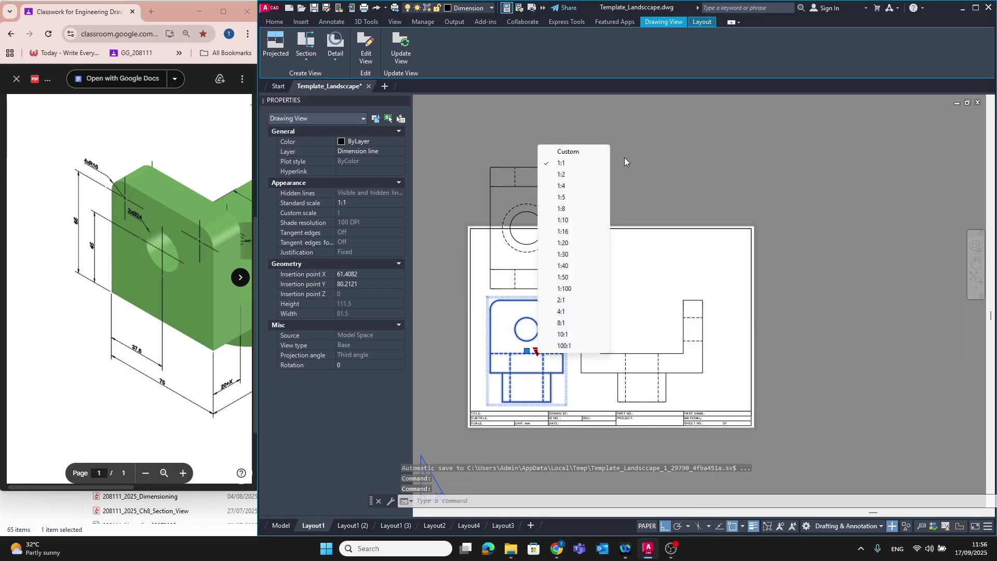
pyautogui.click(587, 175)
# Step: Move the top view down inside the sheet border, just above the front view
pyautogui.click(530, 229)
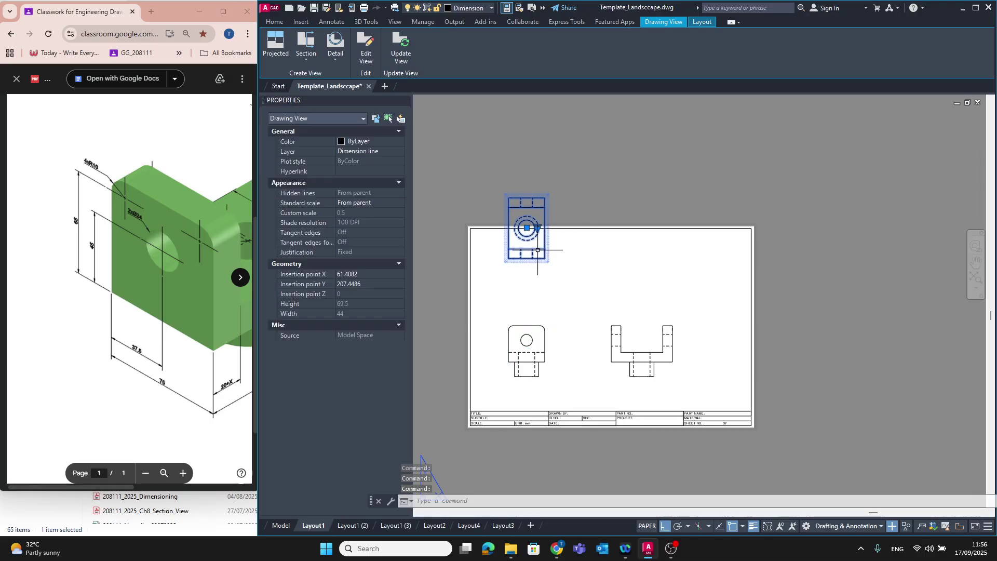
pyautogui.click(526, 227)
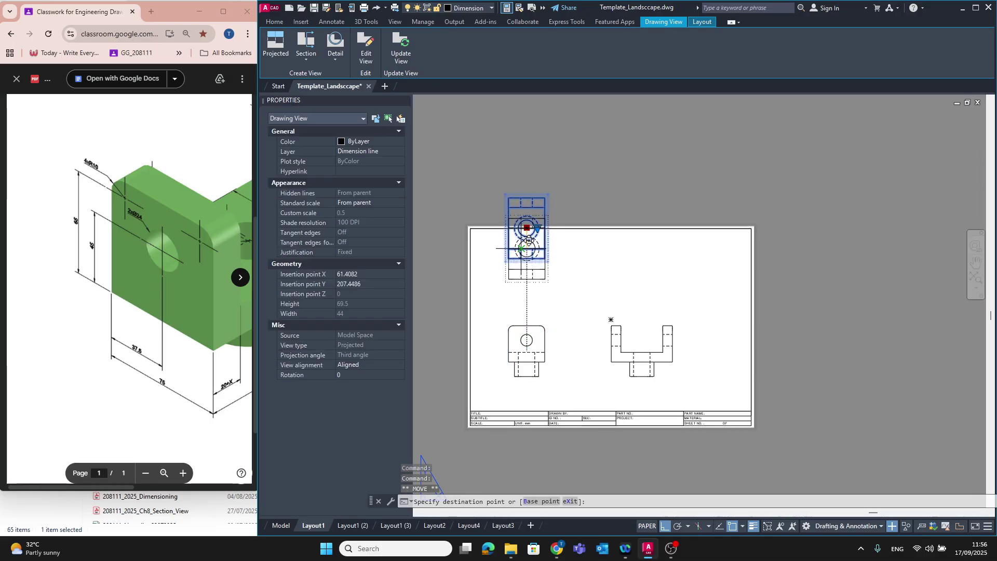
pyautogui.click(526, 285)
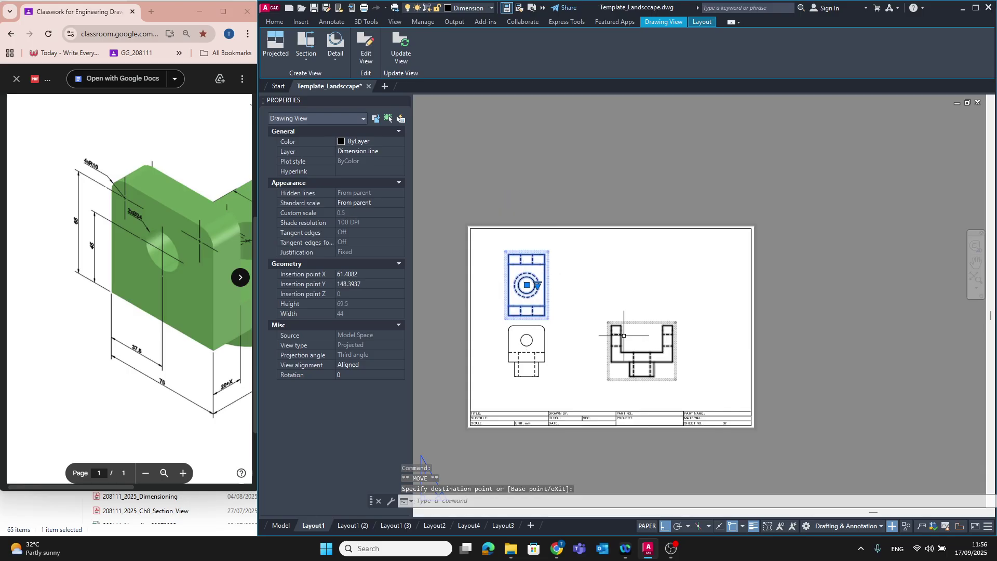
# Step: Move the side view left so it sits close beside the front view
pyautogui.click(637, 338)
pyautogui.click(643, 351)
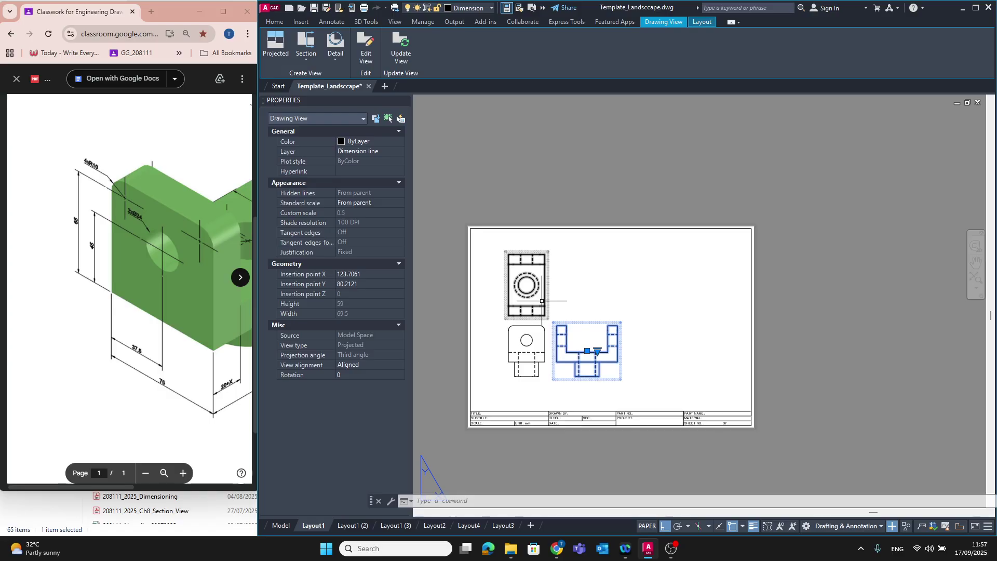
pyautogui.press('Escape')
pyautogui.click(537, 282)
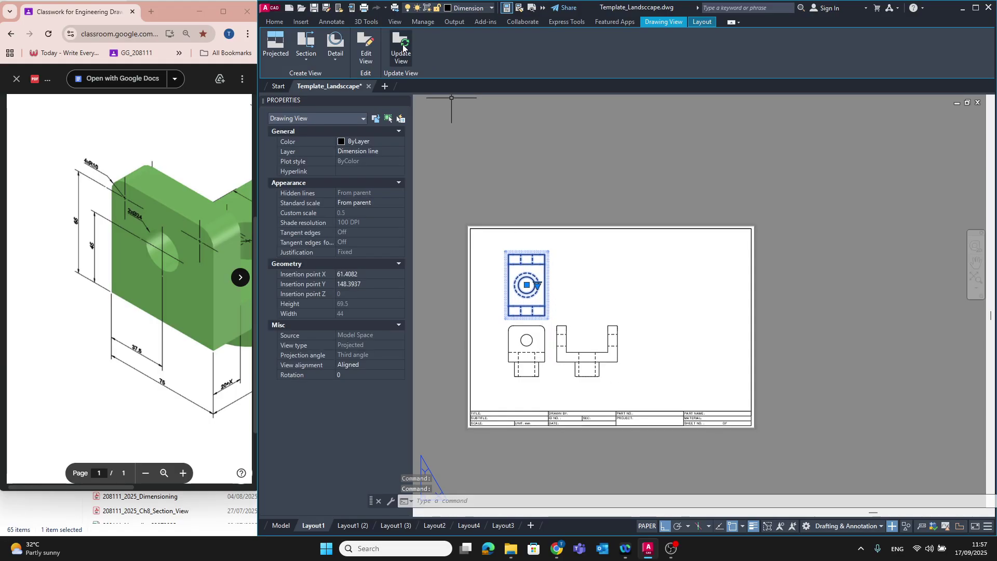
pyautogui.click(372, 55)
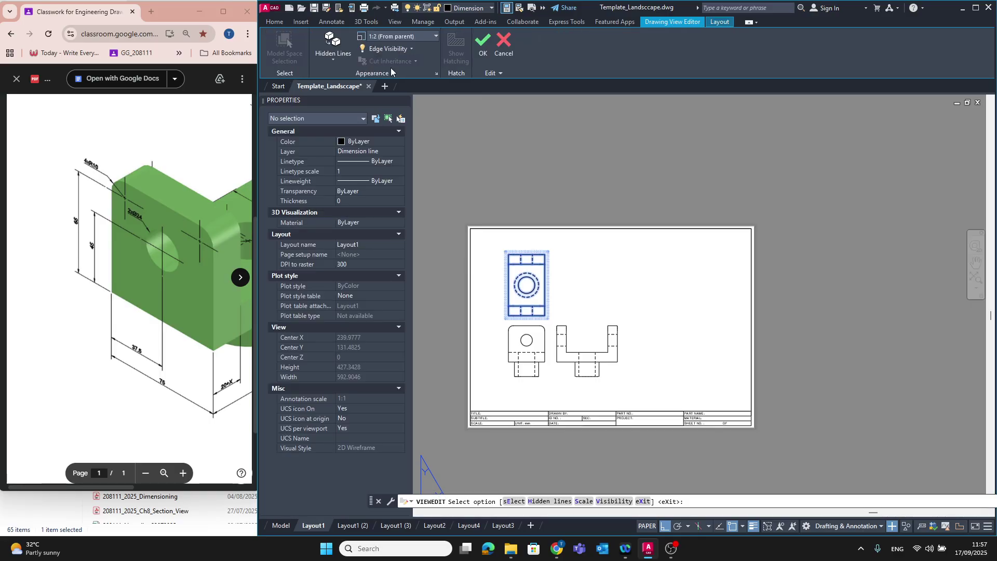
pyautogui.click(502, 50)
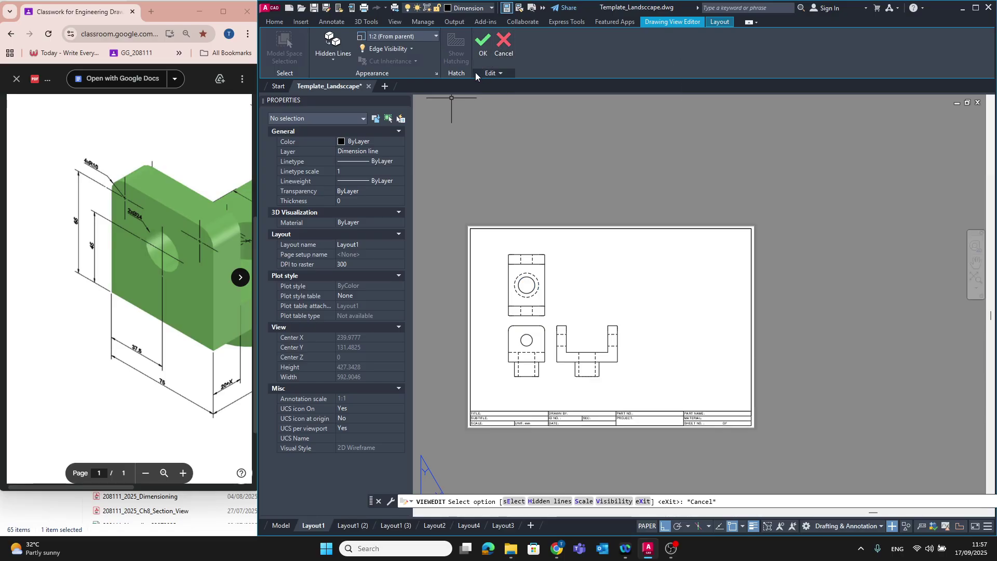
# Step: Project an isometric view from the front base view into the upper-right corner of the sheet
pyautogui.click(526, 323)
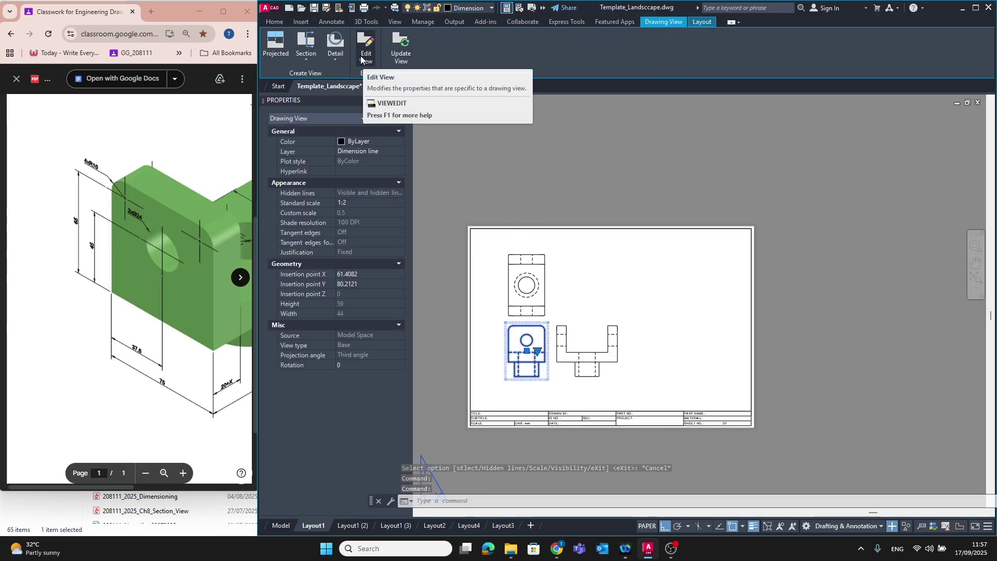
pyautogui.click(275, 46)
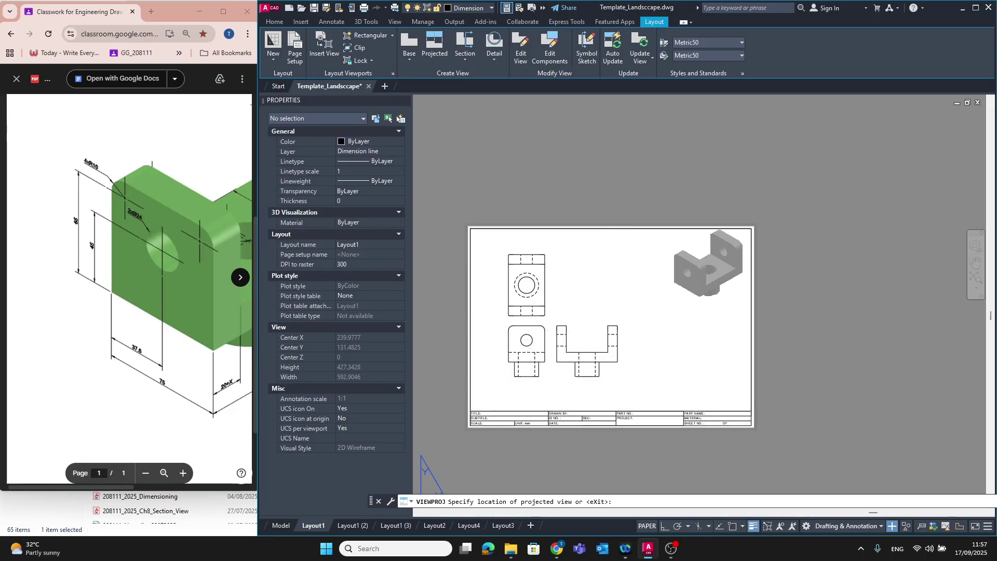
pyautogui.click(709, 272)
pyautogui.press('Return')
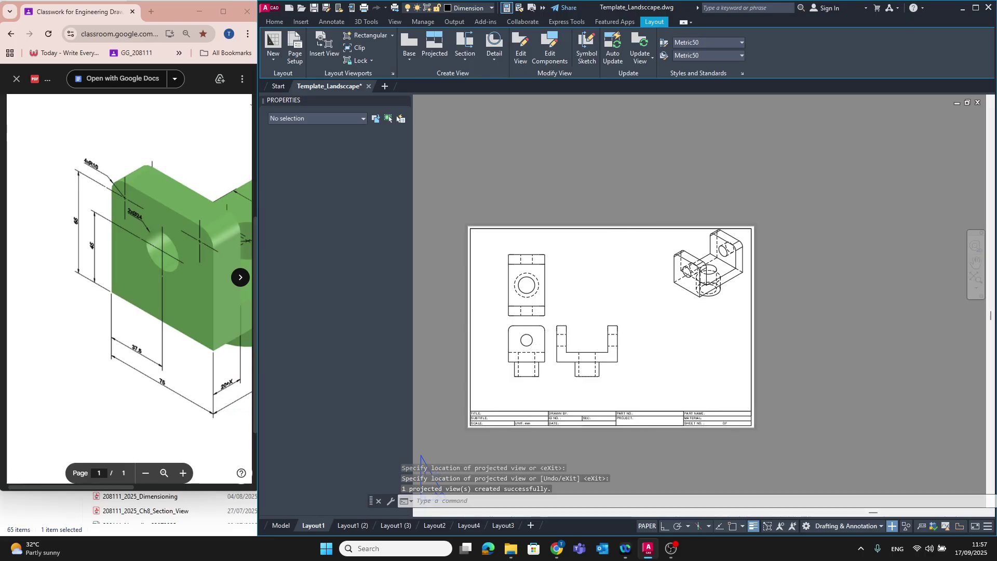
pyautogui.click(701, 266)
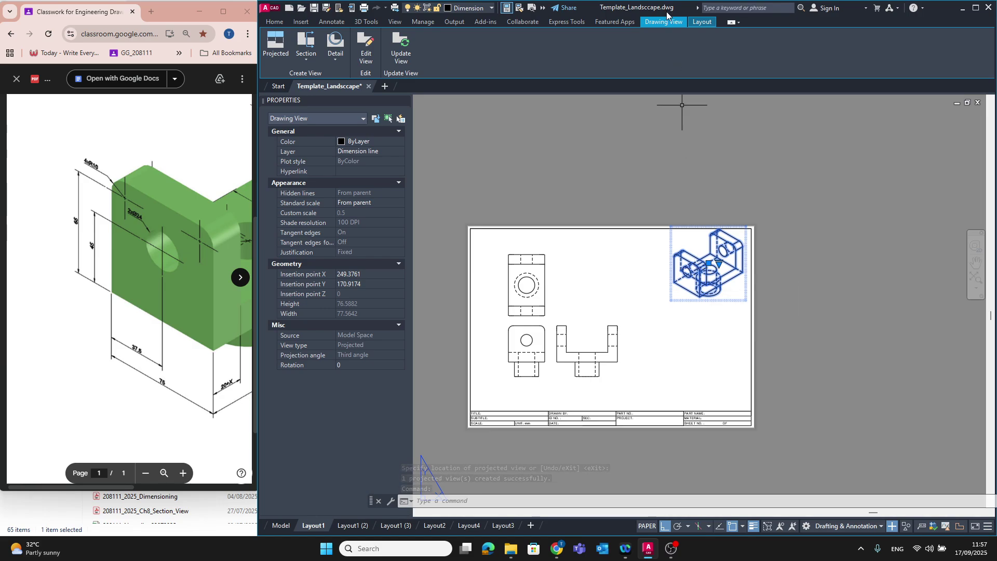
pyautogui.click(703, 21)
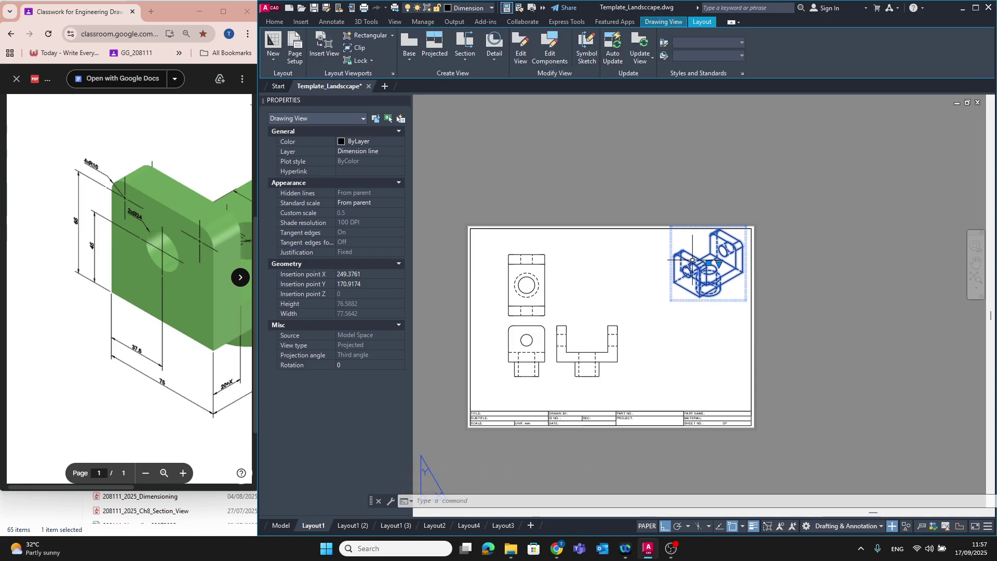
pyautogui.click(708, 263)
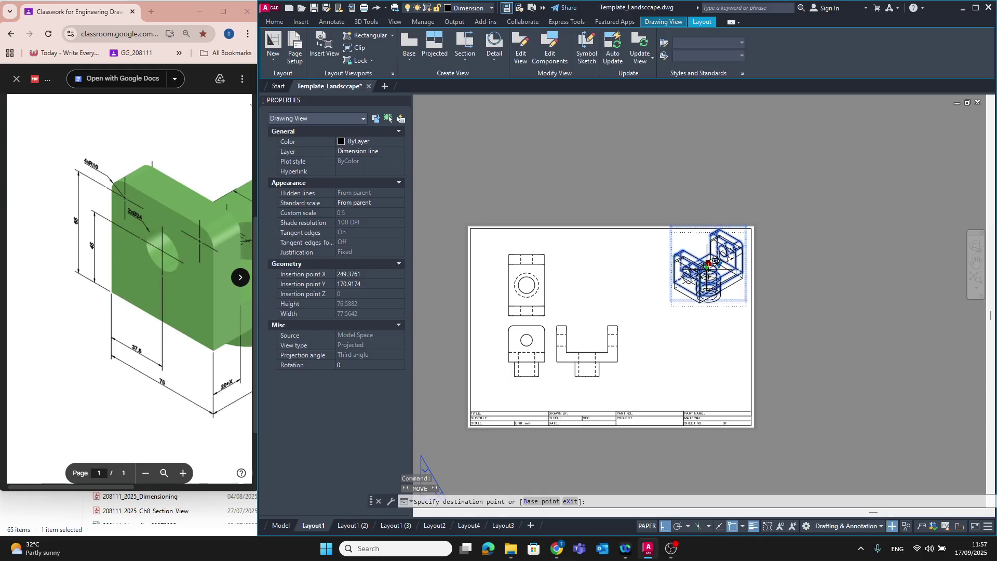
pyautogui.press('Escape')
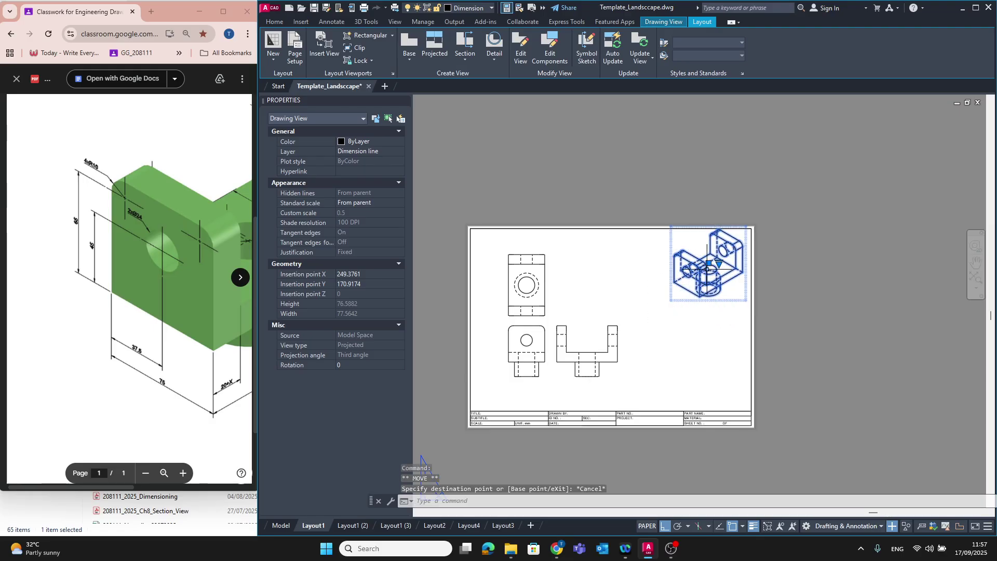
# Step: Edit the isometric view's display style to Shaded with visible lines
pyautogui.click(664, 21)
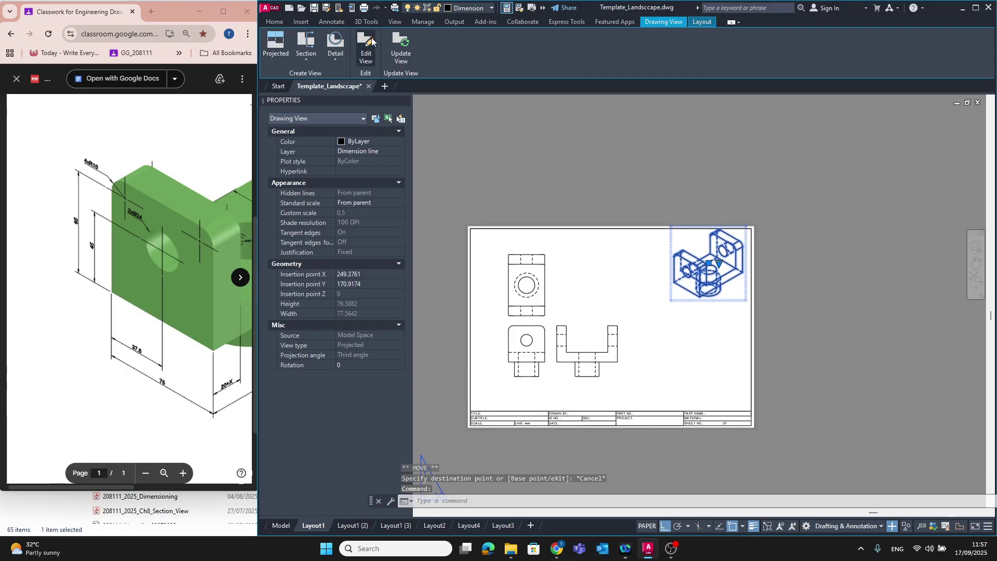
pyautogui.click(367, 59)
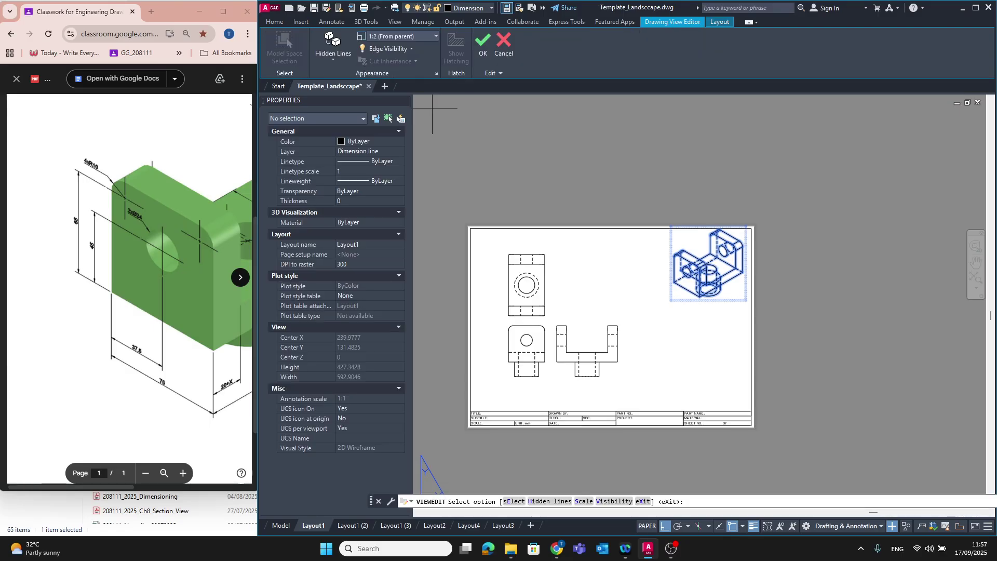
pyautogui.click(334, 55)
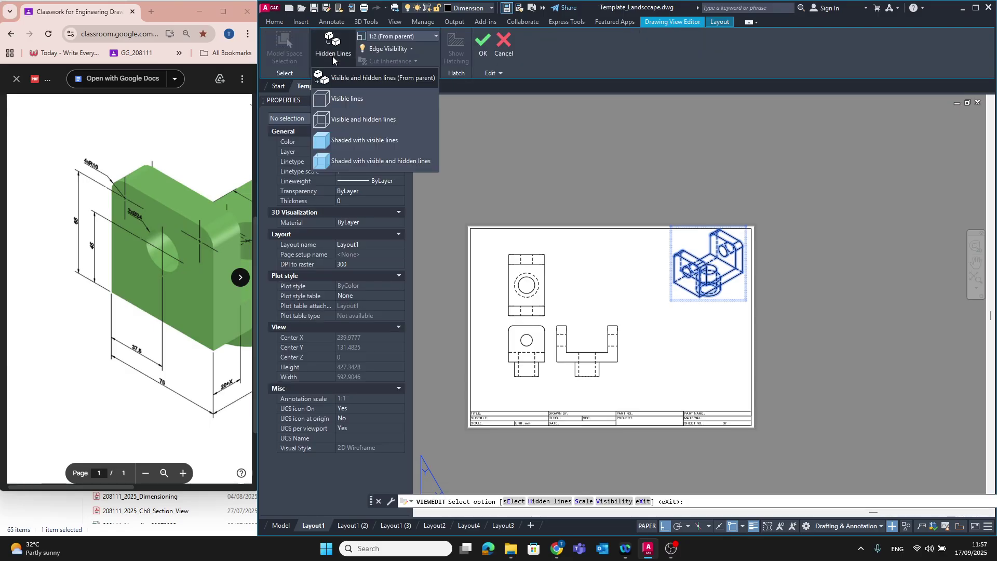
pyautogui.click(341, 135)
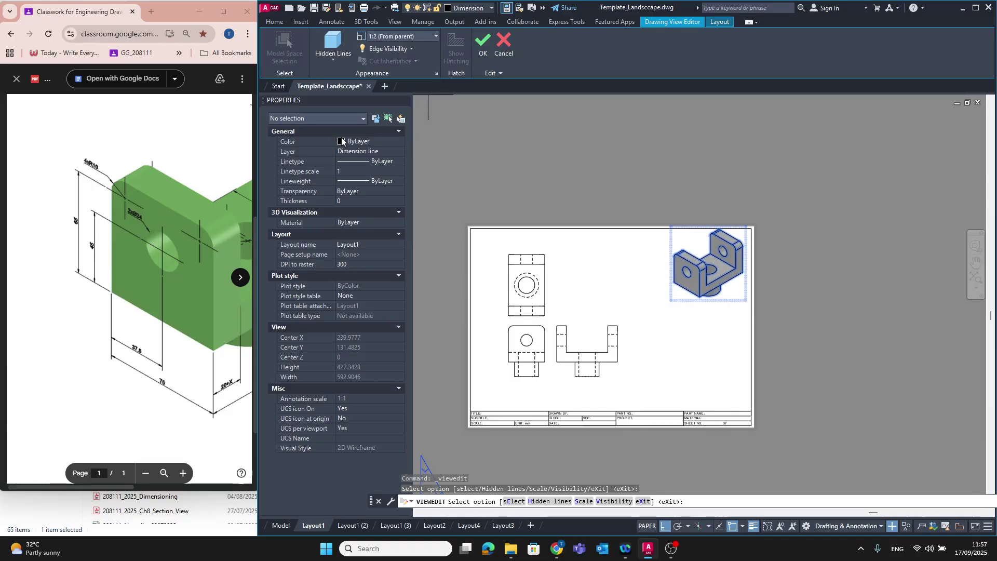
pyautogui.click(336, 61)
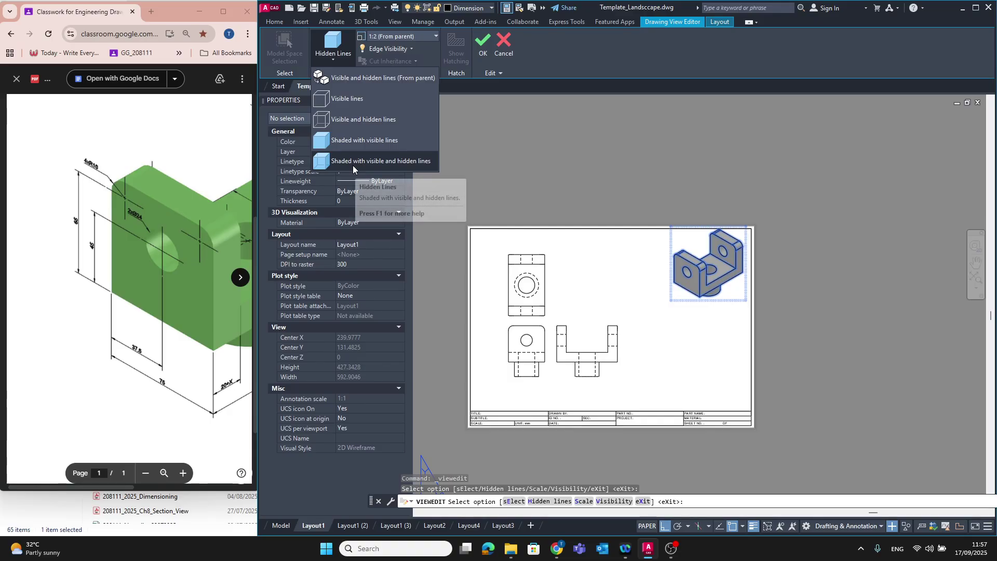
pyautogui.click(353, 165)
pyautogui.click(343, 61)
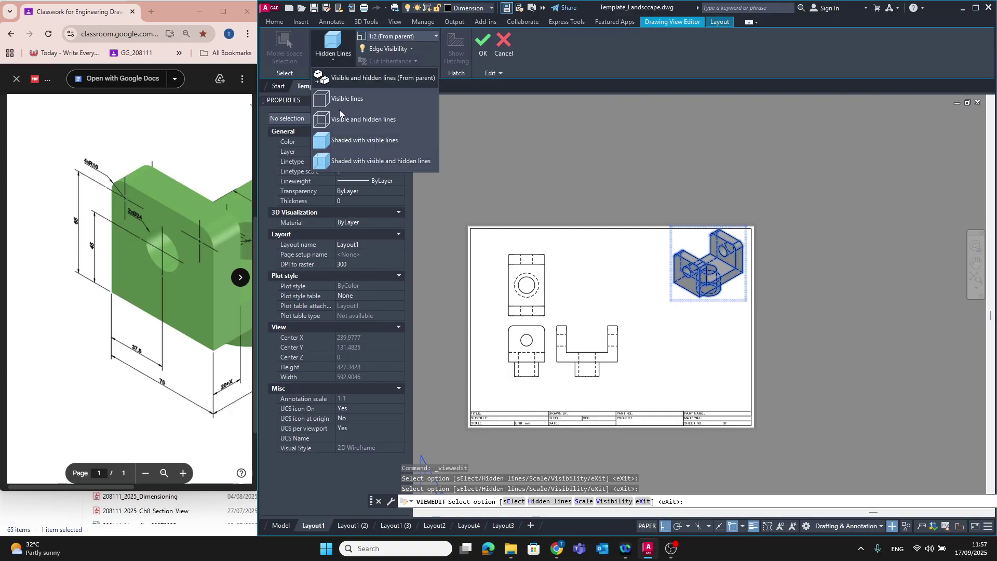
pyautogui.click(340, 138)
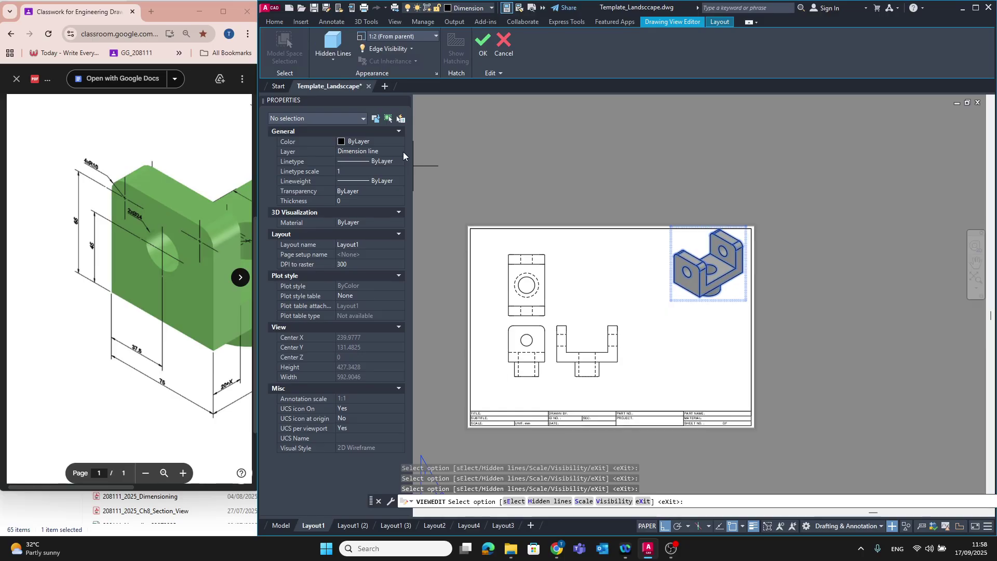
pyautogui.press('Return')
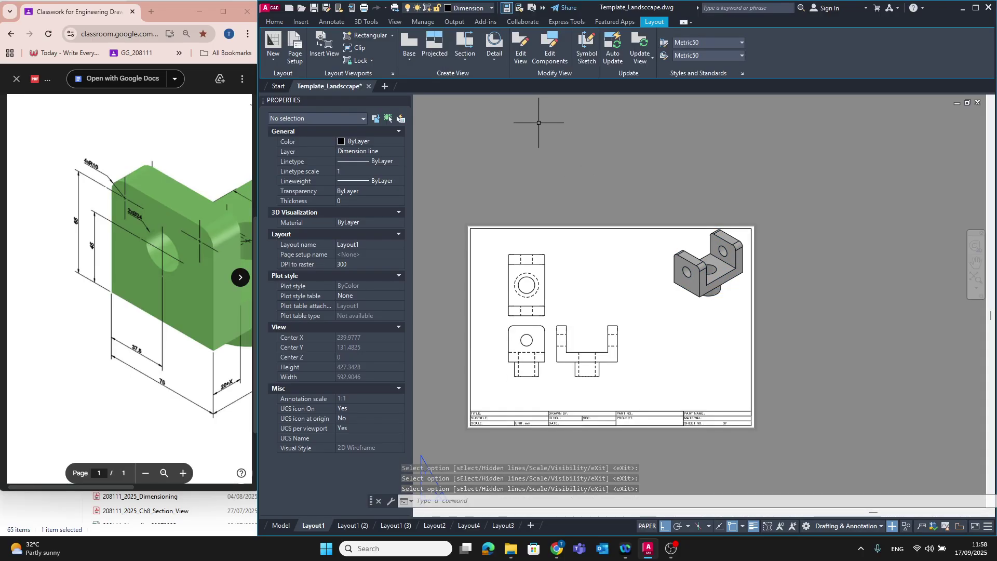
# Step: Create full section view A from the side view with a vertical cut through its centre, placed to the right of the side view
pyautogui.click(467, 59)
pyautogui.click(485, 77)
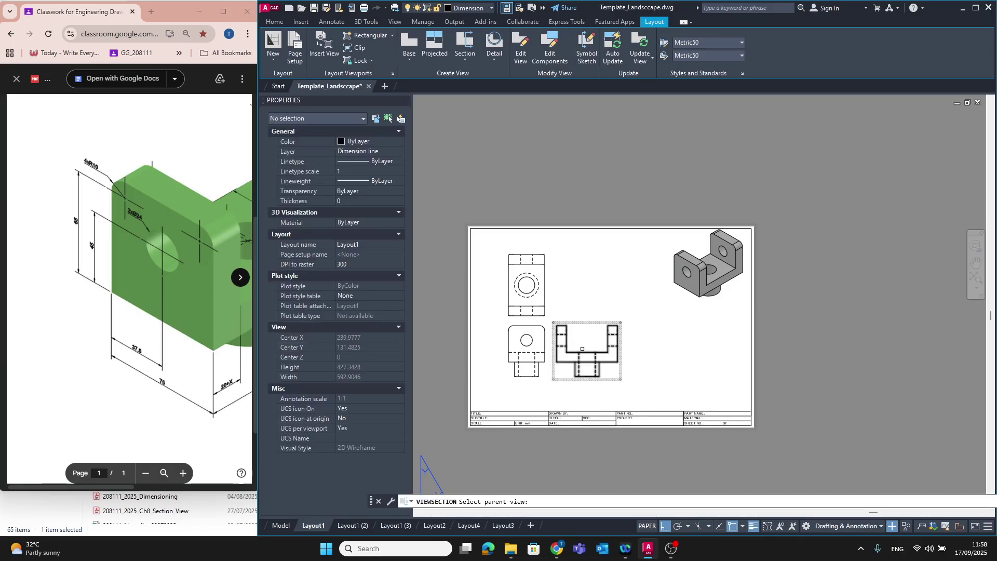
pyautogui.click(582, 349)
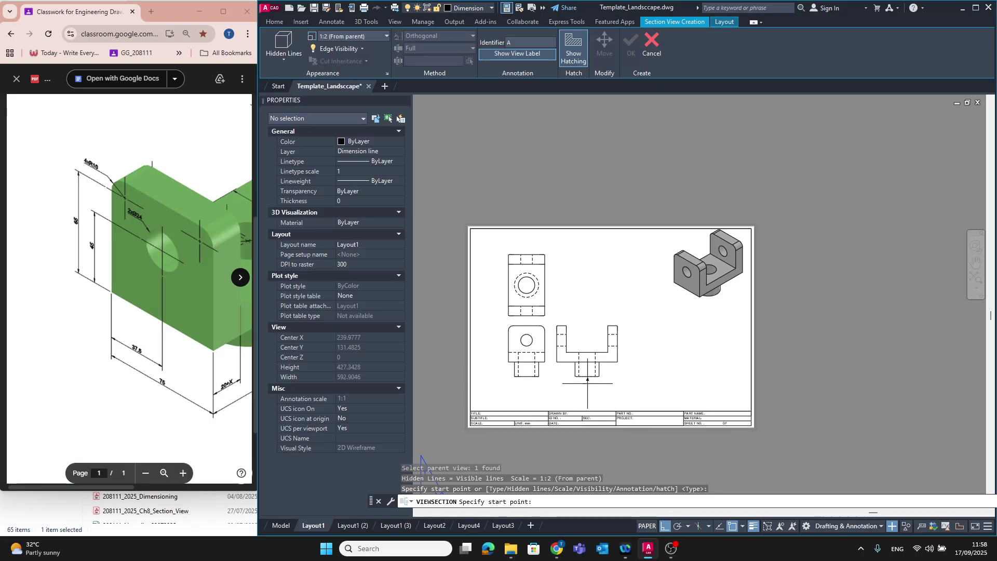
pyautogui.click(587, 384)
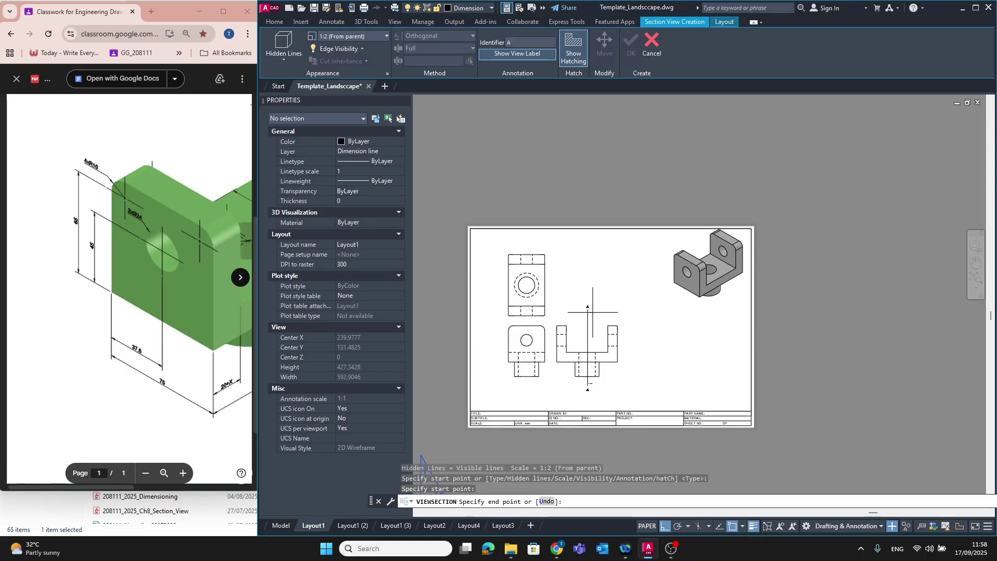
pyautogui.click(593, 312)
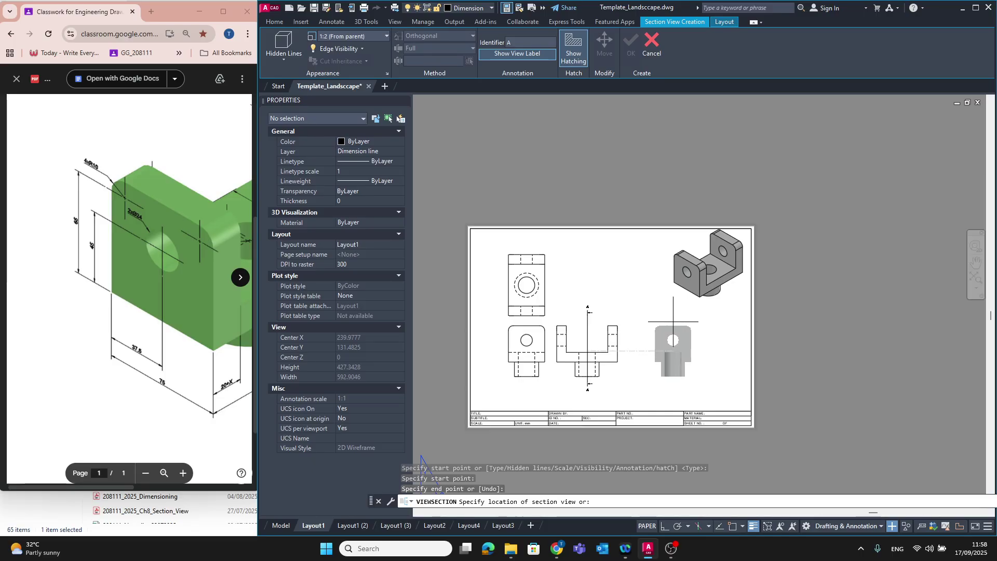
pyautogui.click(673, 321)
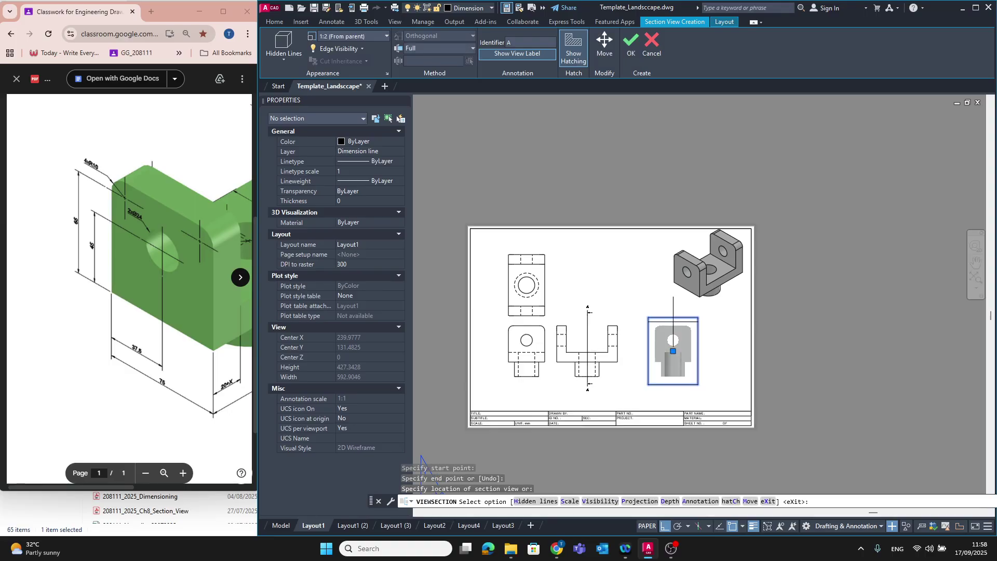
pyautogui.press('Return')
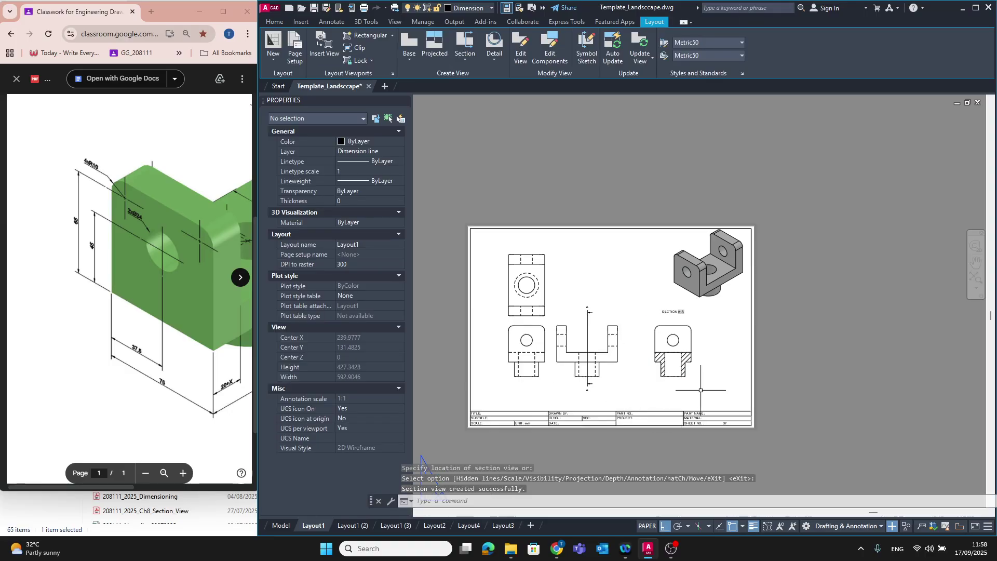
# Step: Move the SECTION A-A label straight down to sit below the section view
pyautogui.click(664, 311)
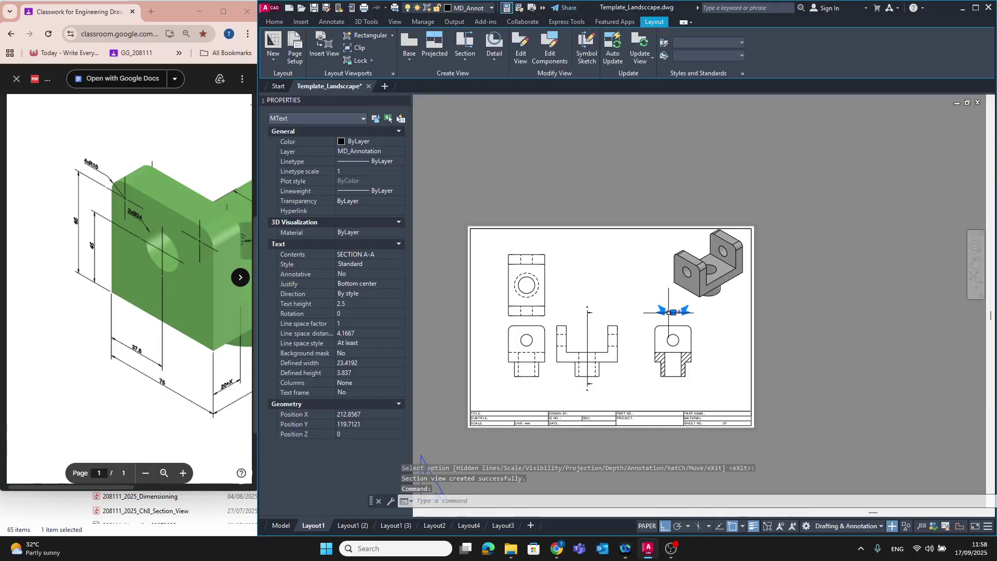
pyautogui.click(673, 313)
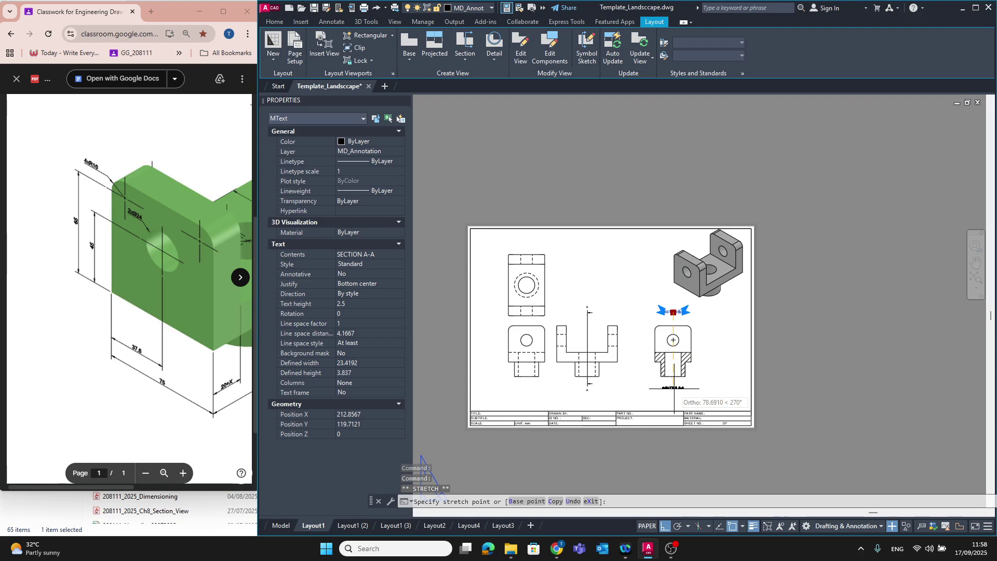
pyautogui.click(674, 387)
pyautogui.press('Return')
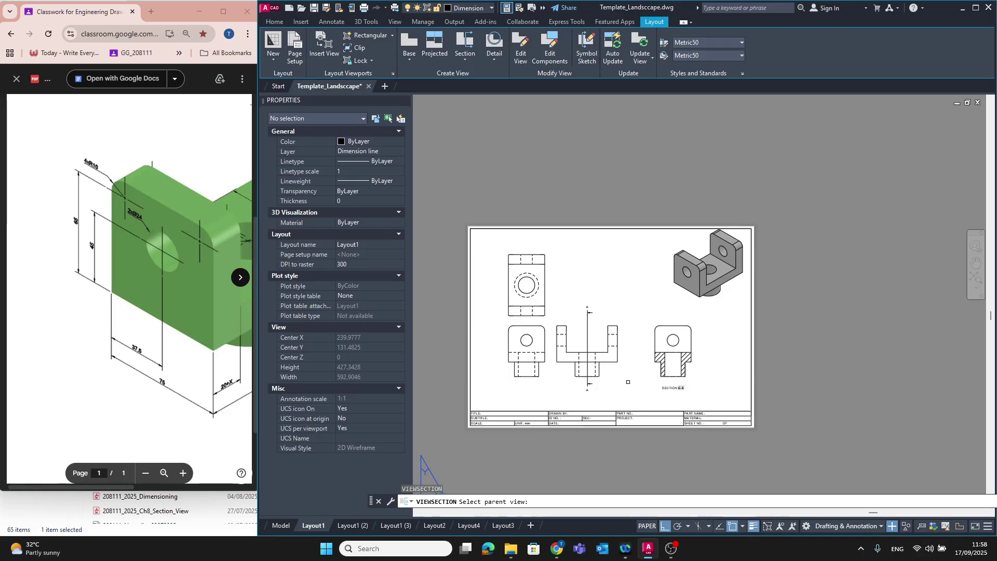
pyautogui.scroll(2, 627, 384)
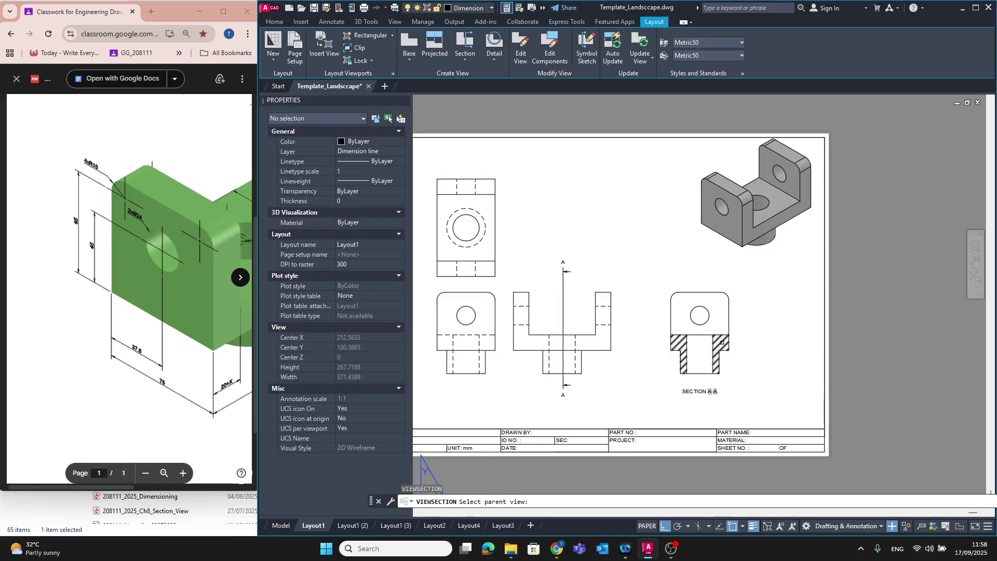
pyautogui.click(275, 22)
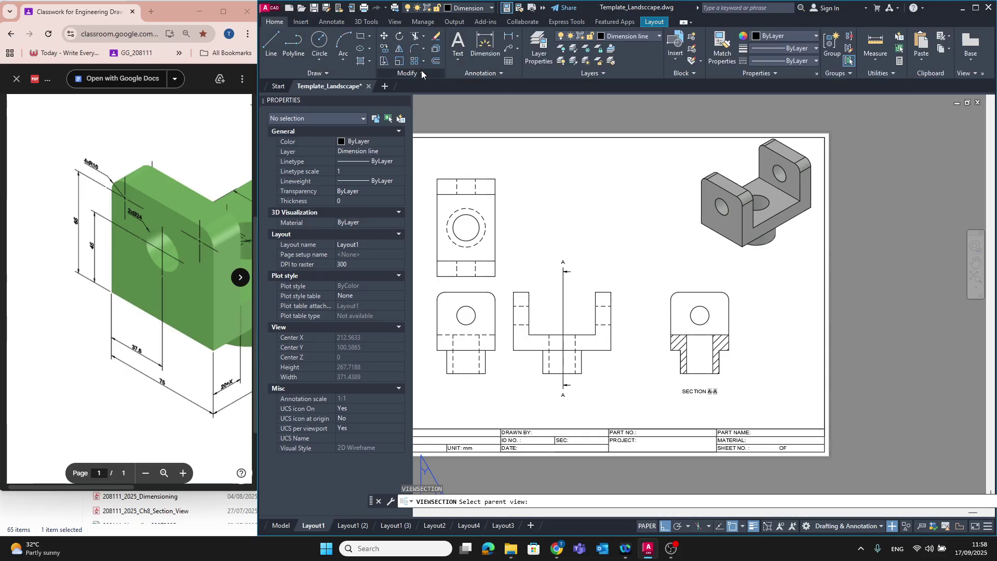
pyautogui.click(462, 61)
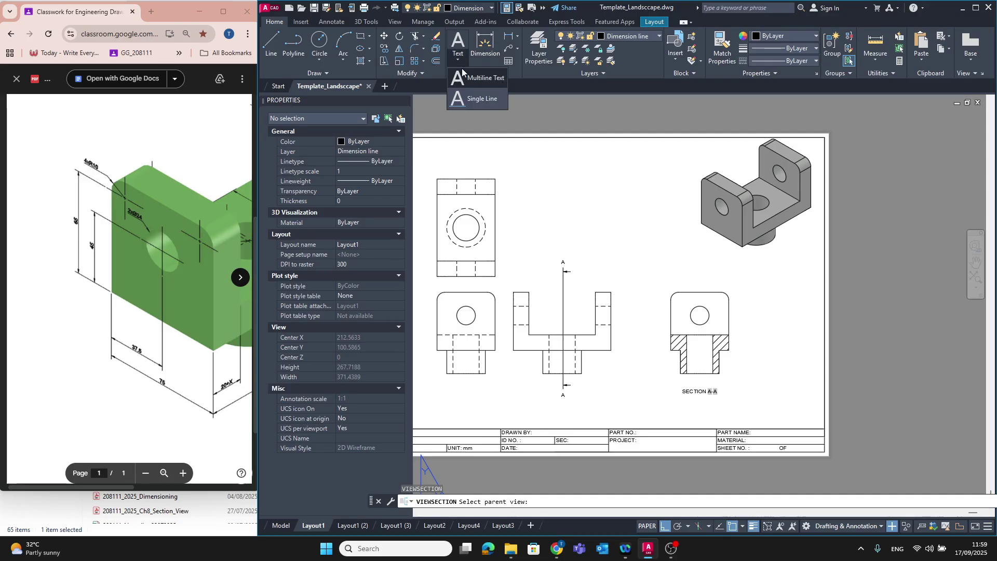
pyautogui.click(488, 59)
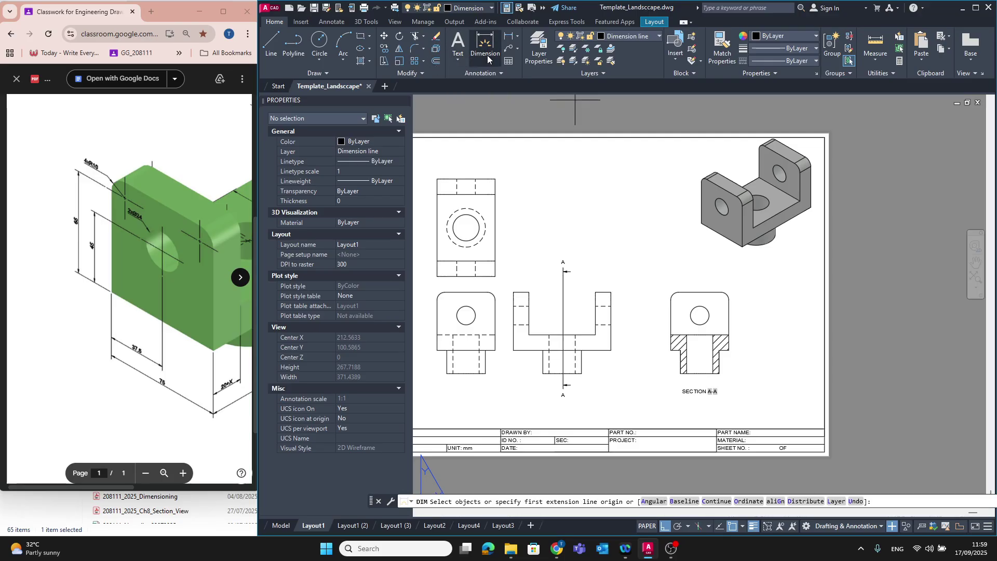
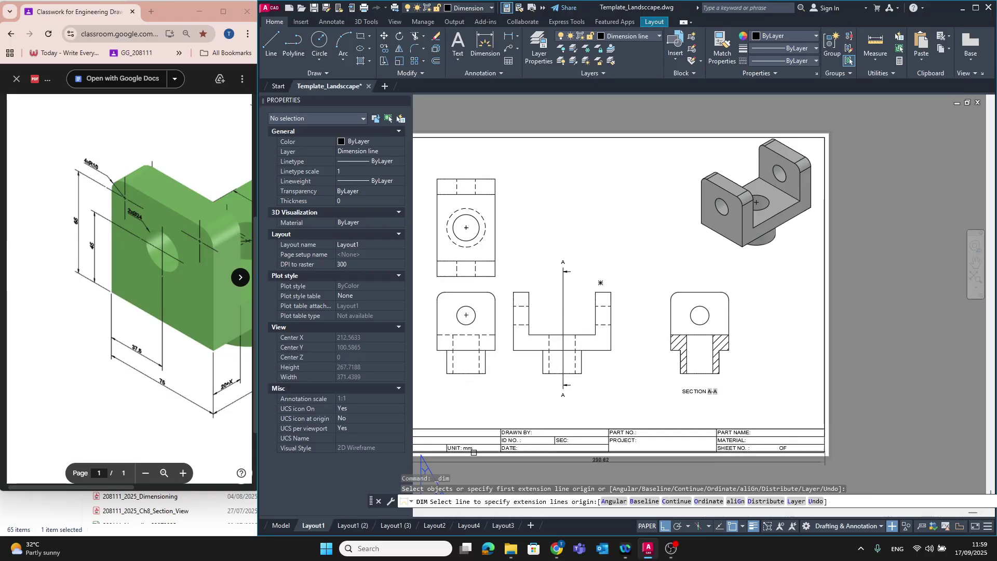
pyautogui.press('Escape')
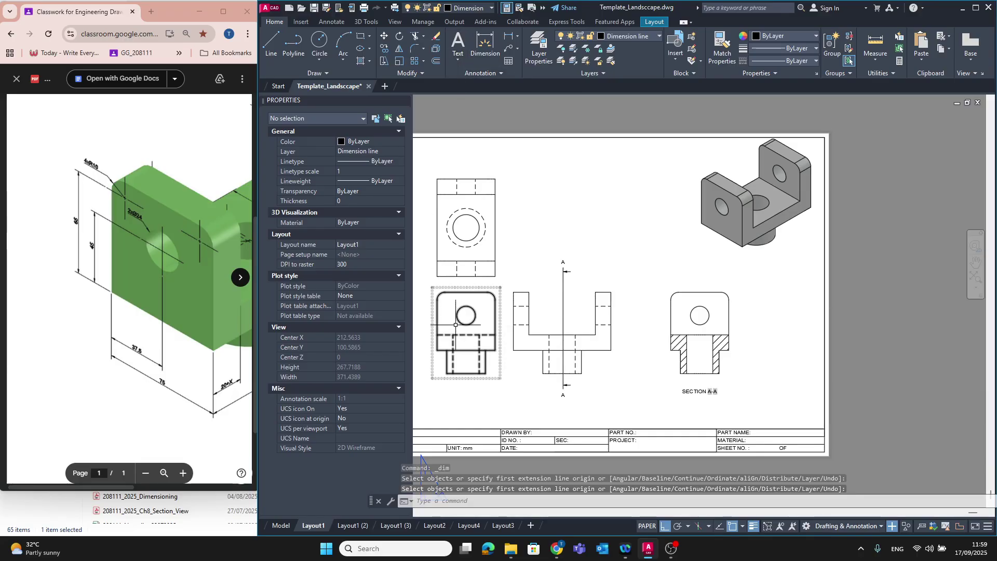
# Step: Switch to the empty Layout1 (2) sheet and bring up its layout view tools
pyautogui.click(351, 525)
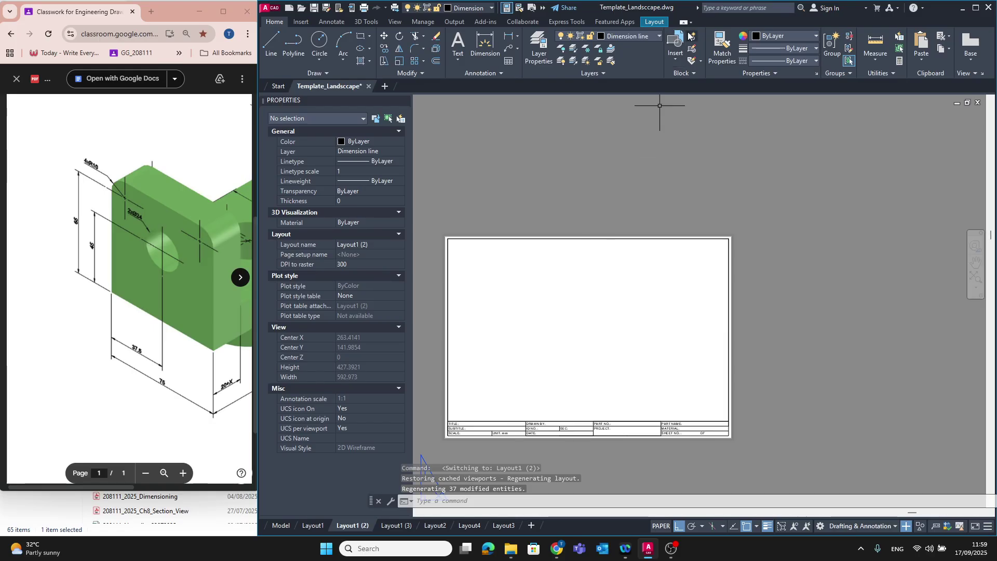
pyautogui.click(650, 23)
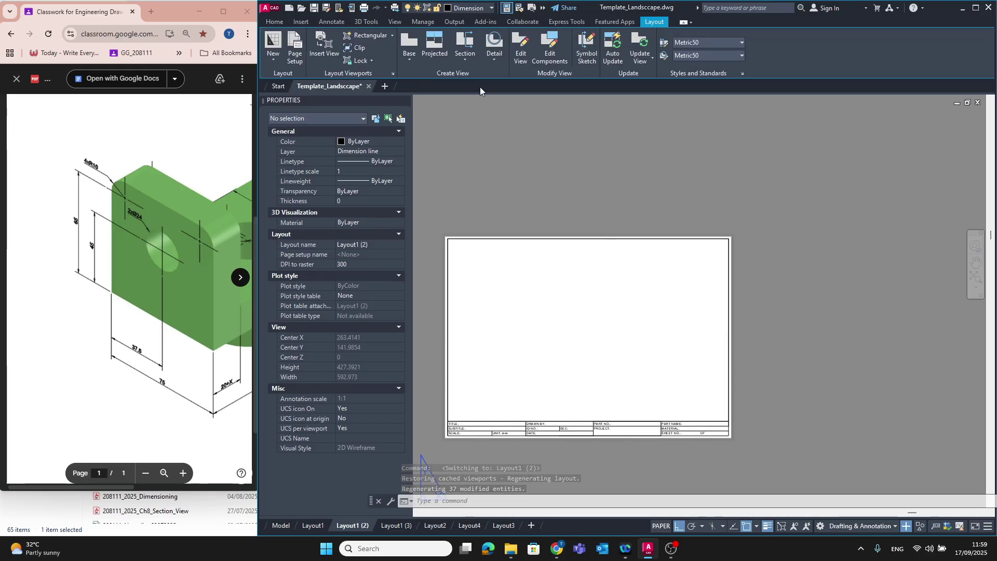
pyautogui.click(408, 56)
pyautogui.click(440, 81)
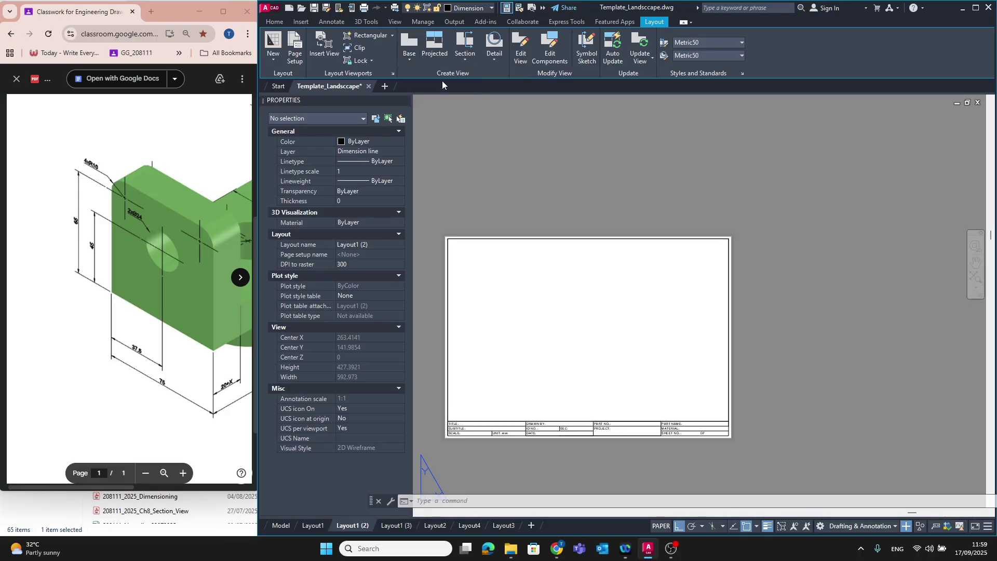
pyautogui.click(583, 331)
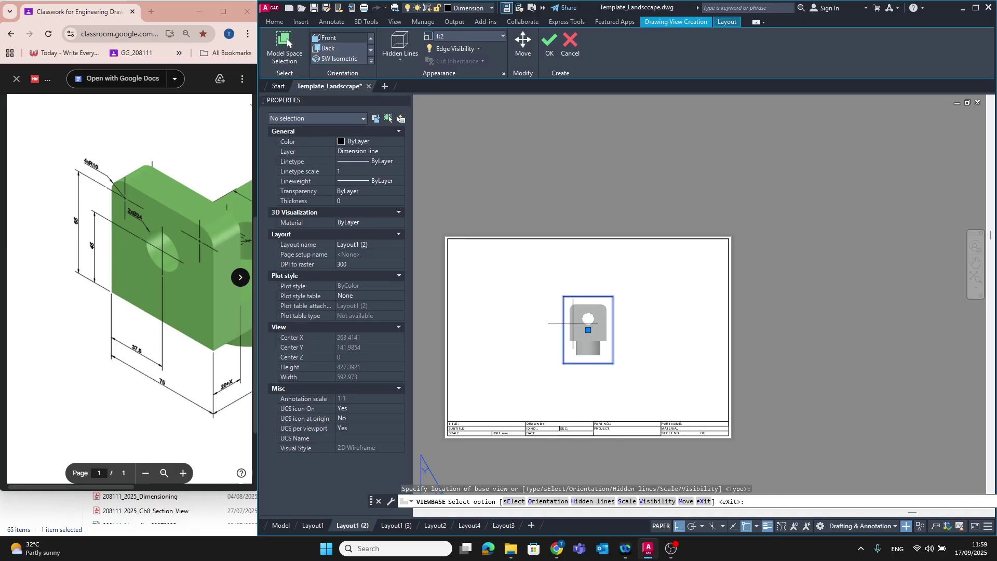
pyautogui.press('Return')
pyautogui.press('Escape')
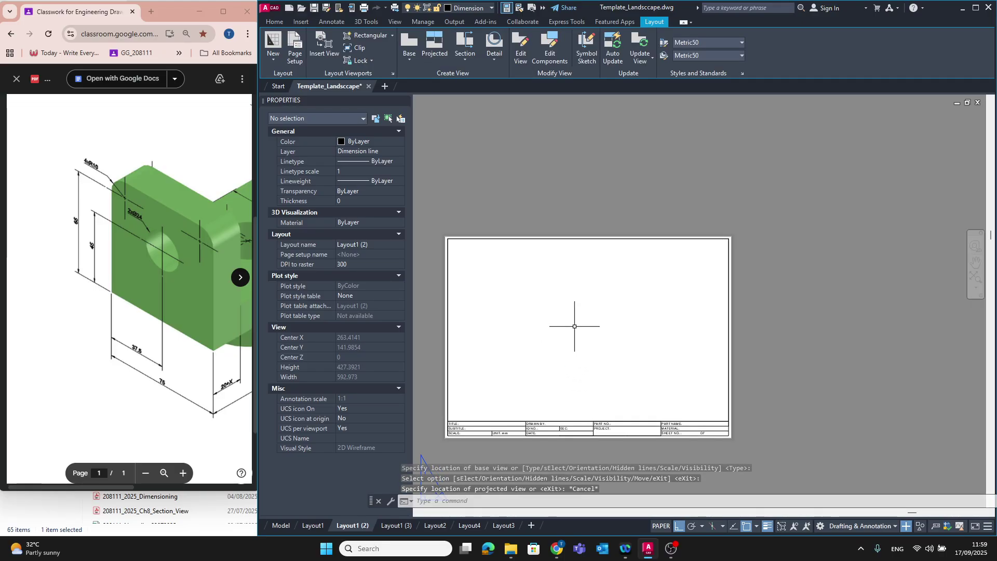
# Step: Place a 1:2 base view of the model-space bracket near the centre of the Layout1 (2) sheet, without projected views
pyautogui.click(410, 56)
pyautogui.click(419, 78)
pyautogui.click(575, 334)
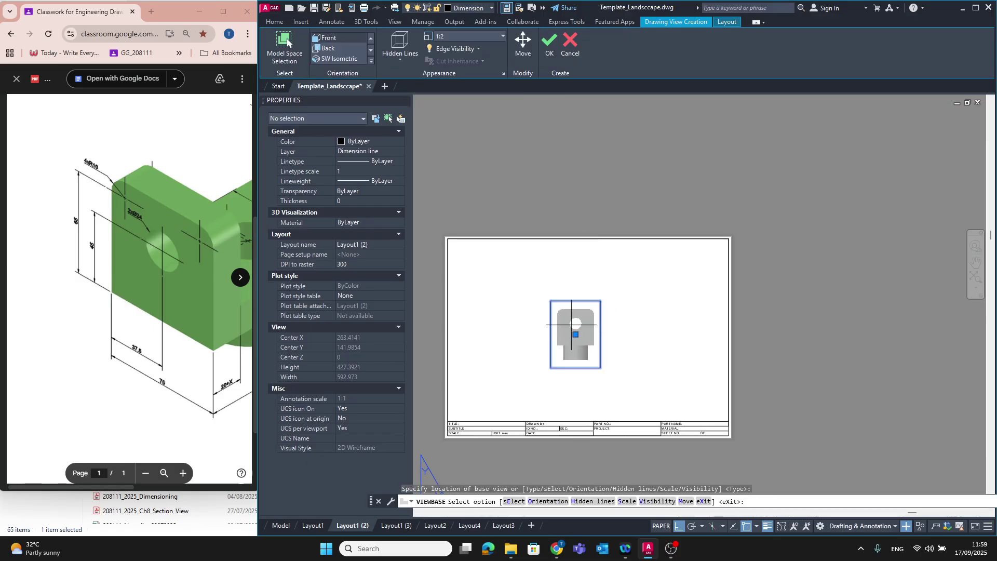
pyautogui.press('Return')
pyautogui.press('Return')
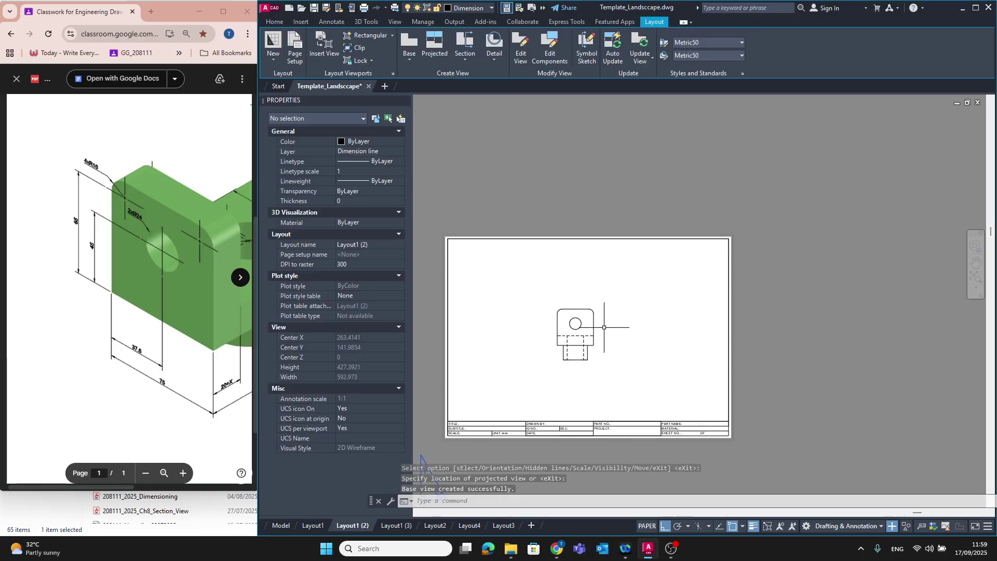
# Step: Edit the base view on the Layout1 (2) sheet and set its display style to Shaded with visible lines
pyautogui.click(574, 333)
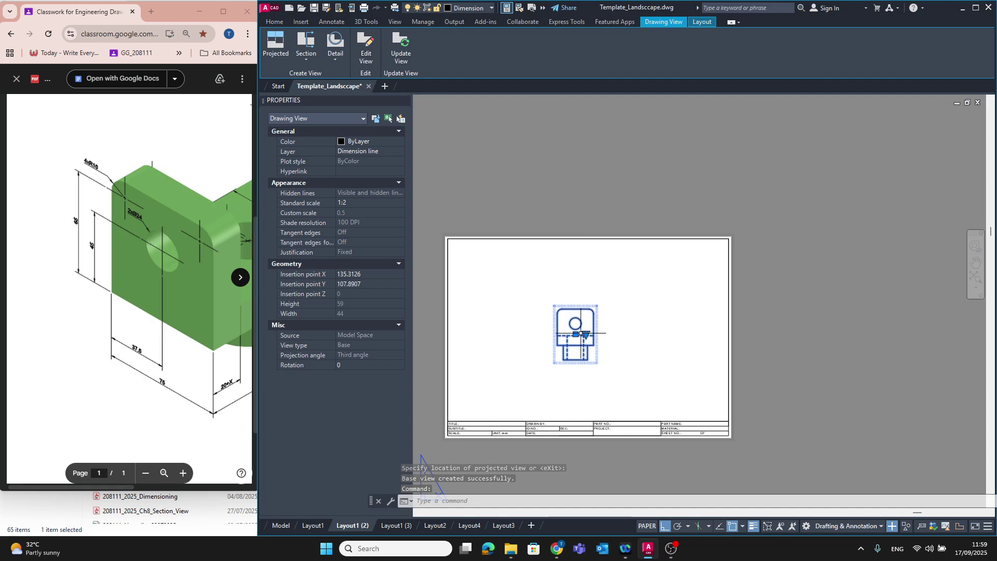
pyautogui.click(363, 53)
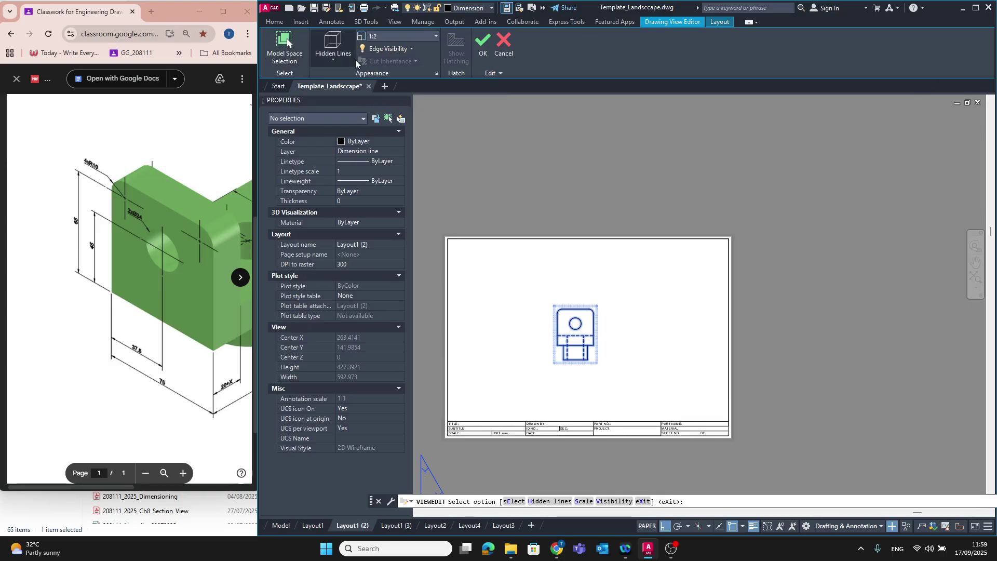
pyautogui.click(332, 60)
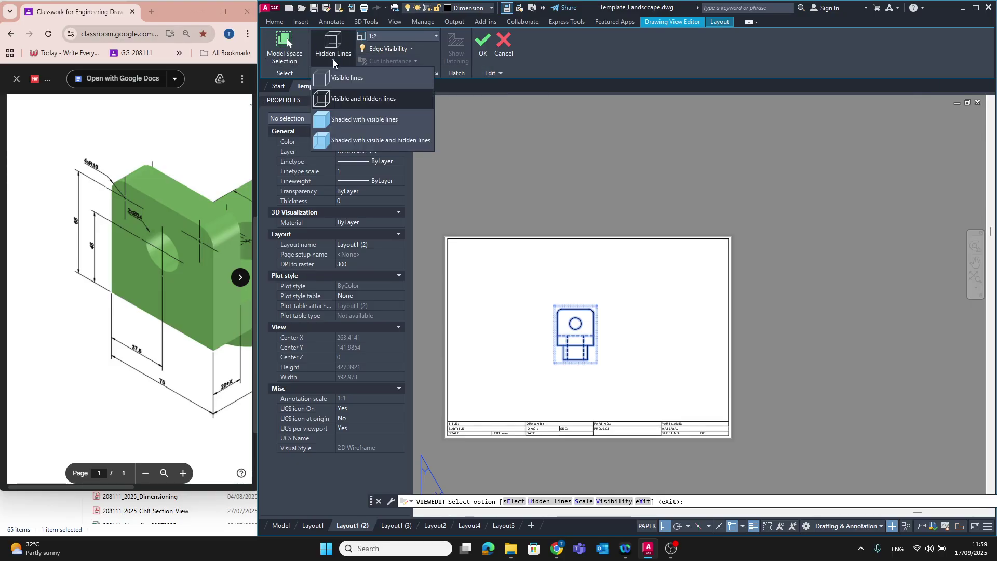
pyautogui.click(359, 120)
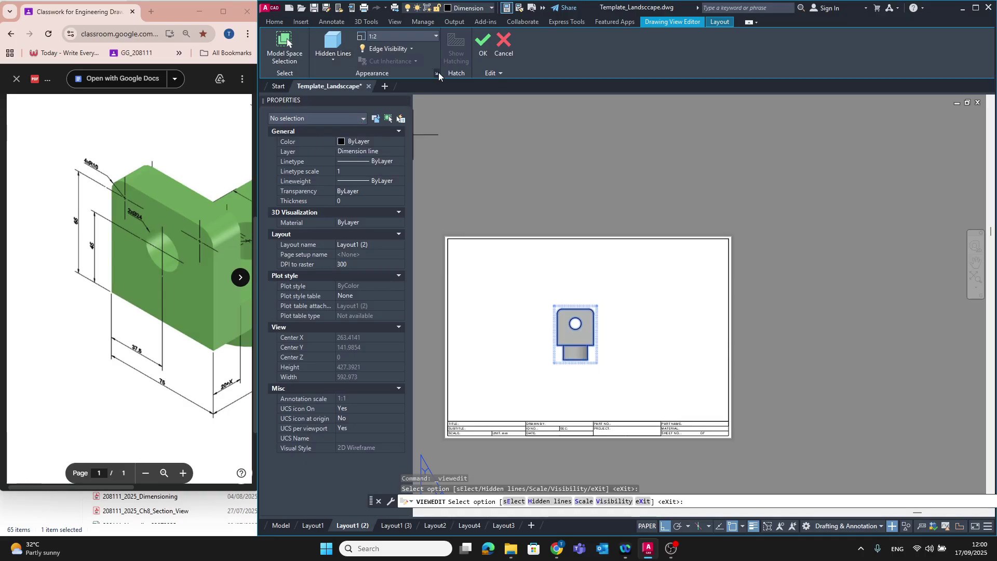
# Step: Set the scale of the shaded base view to 1:1
pyautogui.click(409, 49)
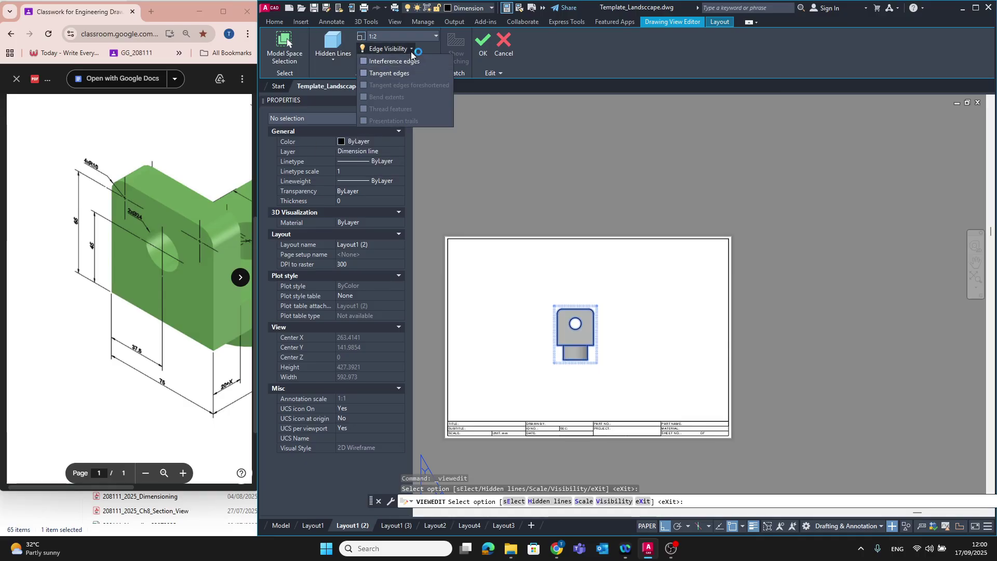
pyautogui.click(427, 48)
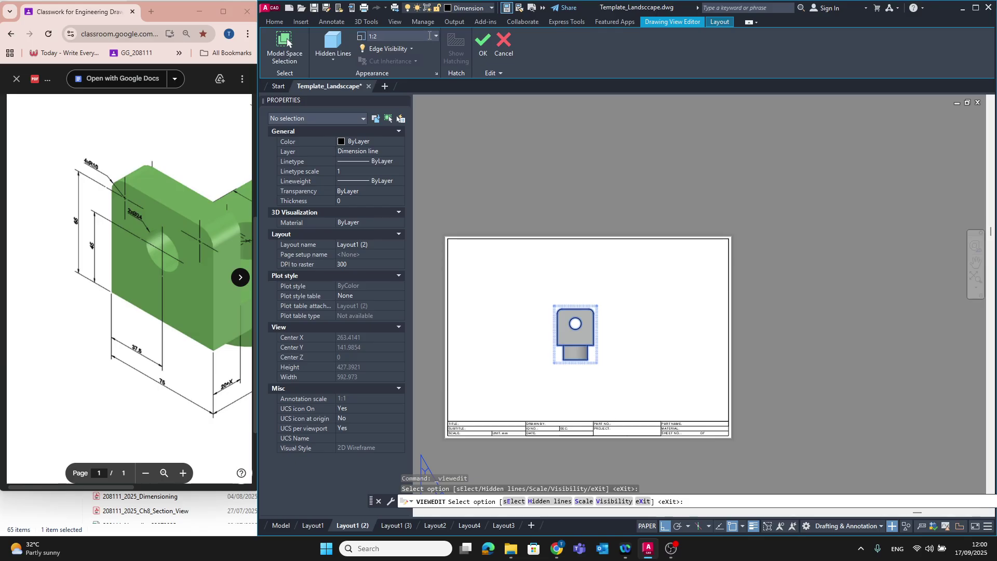
pyautogui.click(406, 51)
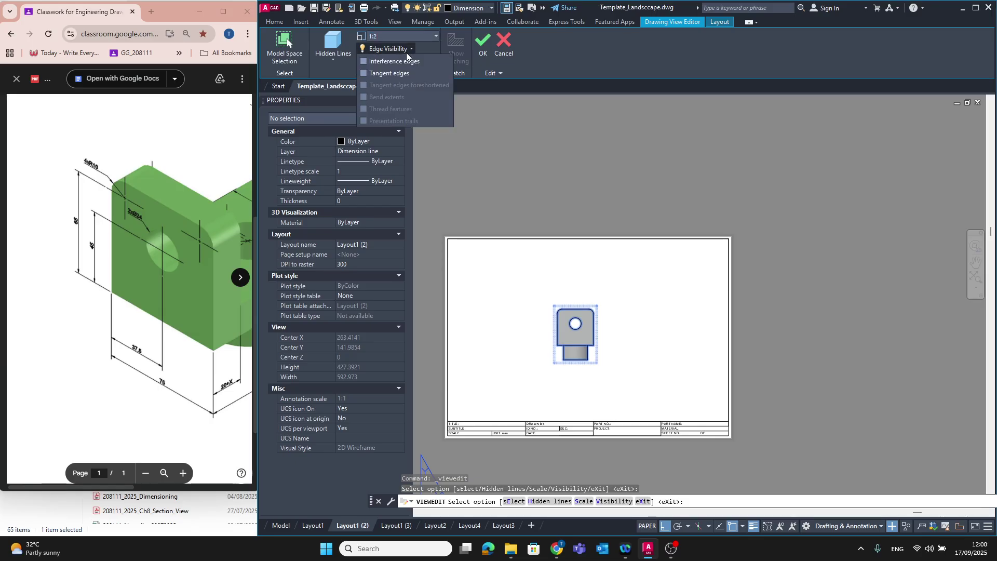
pyautogui.click(432, 37)
pyautogui.click(434, 37)
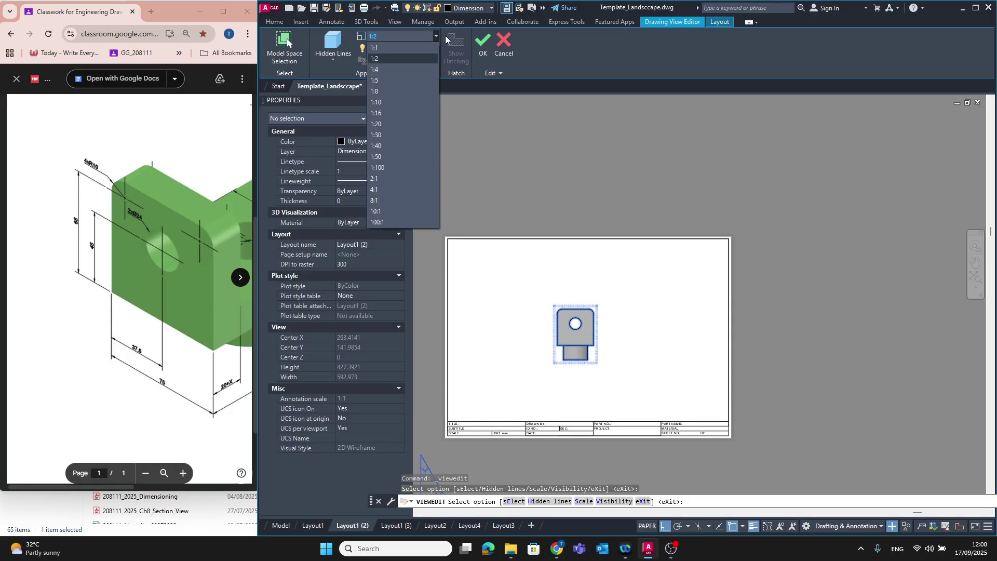
pyautogui.click(430, 48)
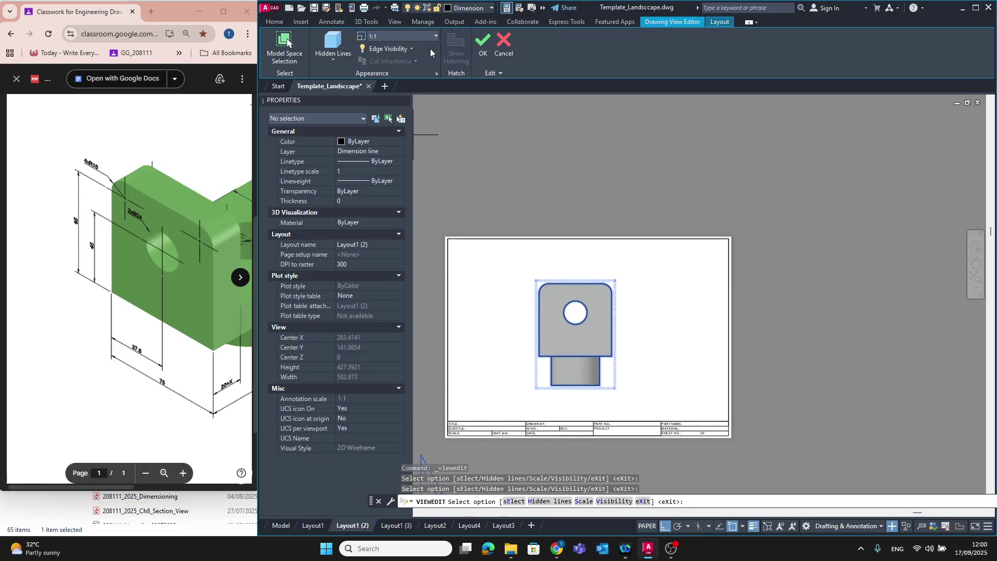
# Step: Turn on the display of interference edges in the edge visibility options of the base view
pyautogui.rightClick(573, 319)
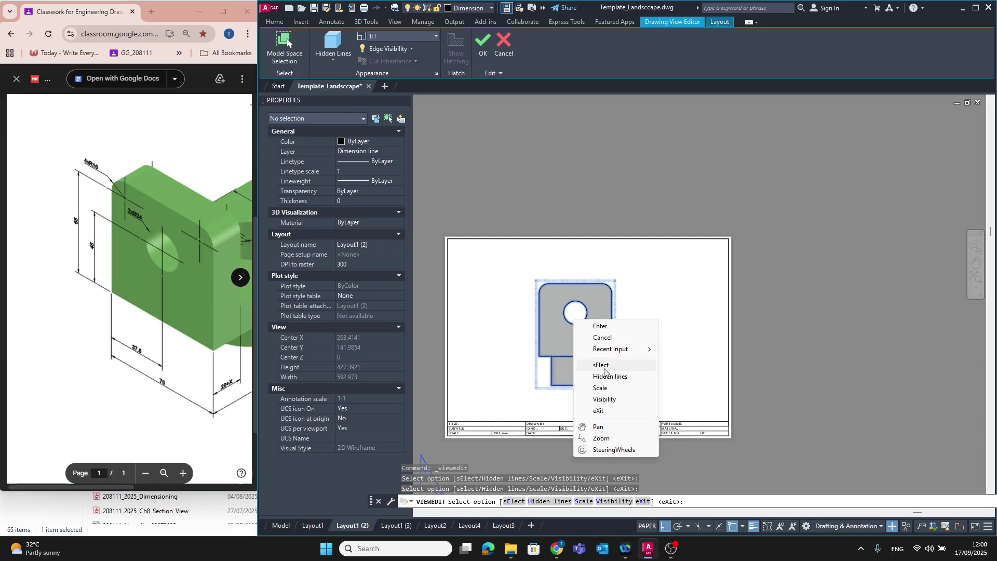
pyautogui.click(605, 400)
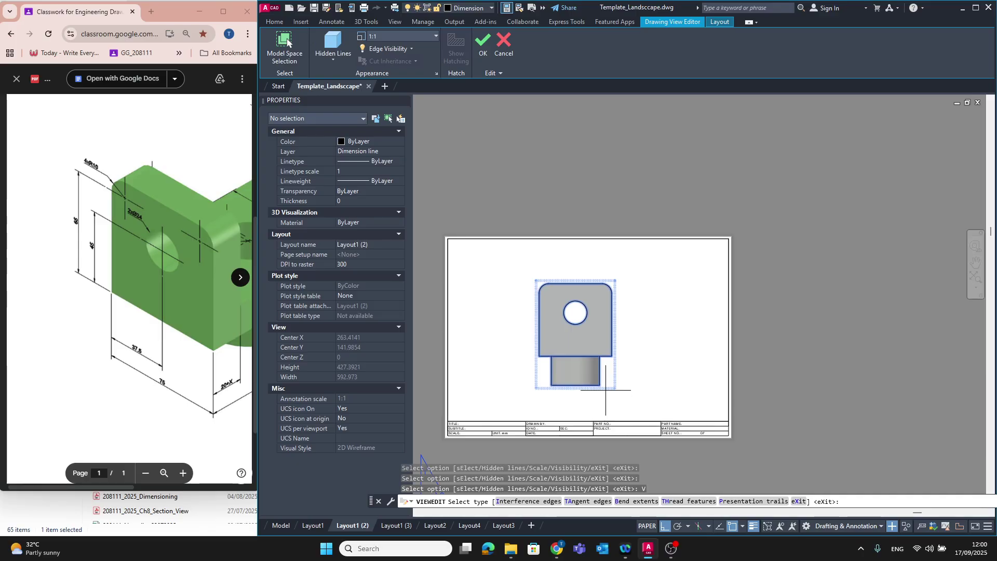
pyautogui.rightClick(567, 327)
pyautogui.click(598, 362)
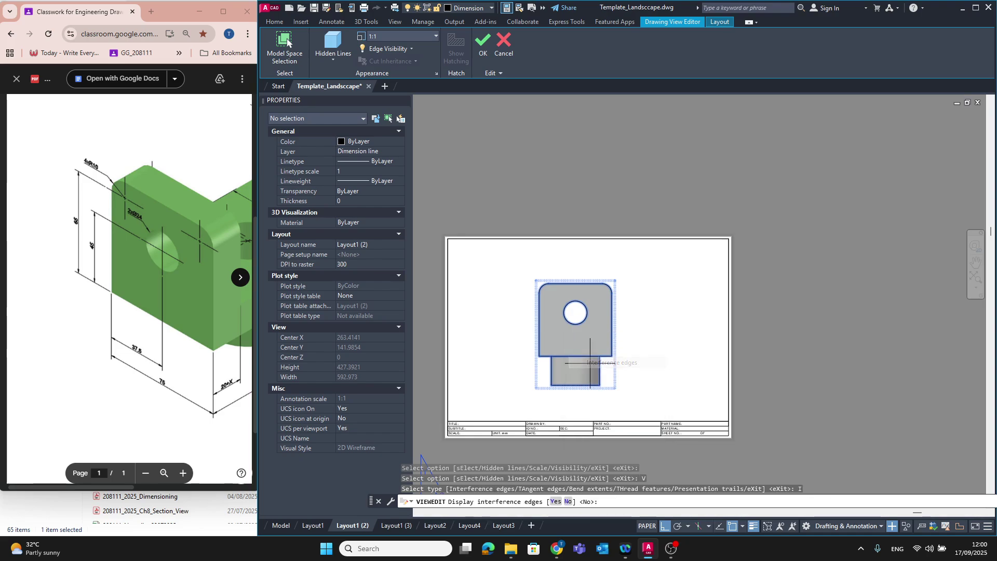
pyautogui.rightClick(593, 320)
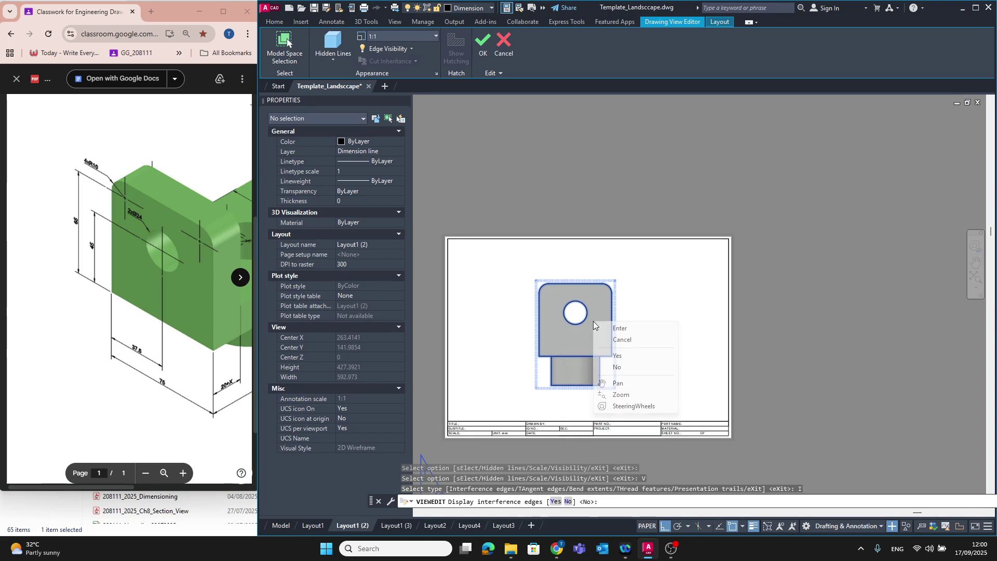
pyautogui.click(615, 356)
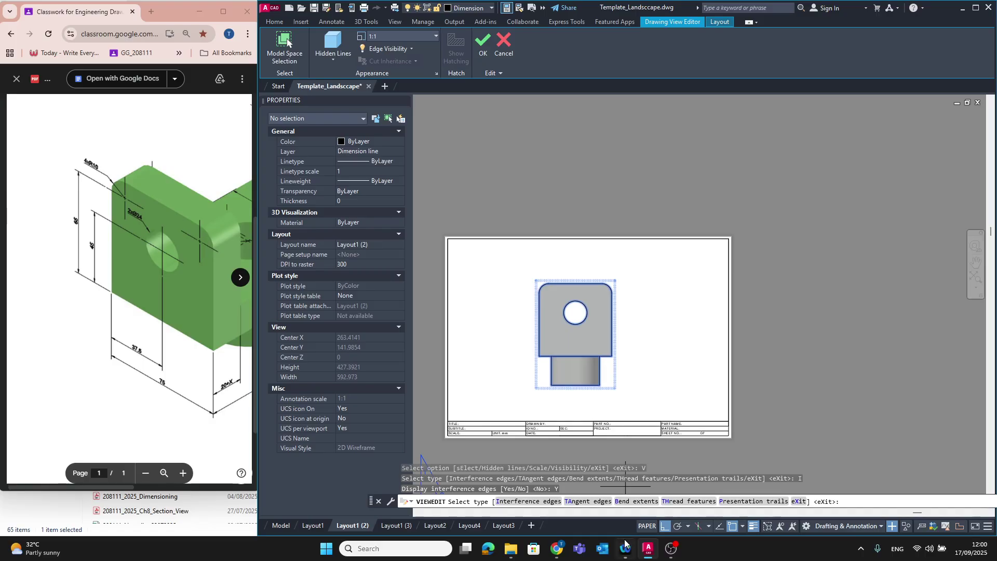
# Step: Try the presentation trails visibility type for the base view and accept the view edits
pyautogui.click(753, 502)
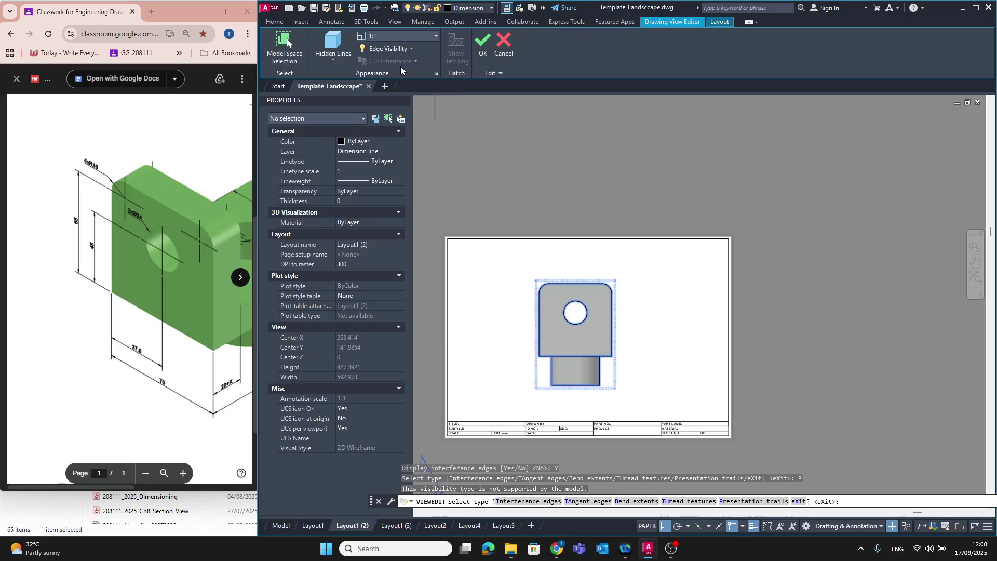
pyautogui.click(319, 63)
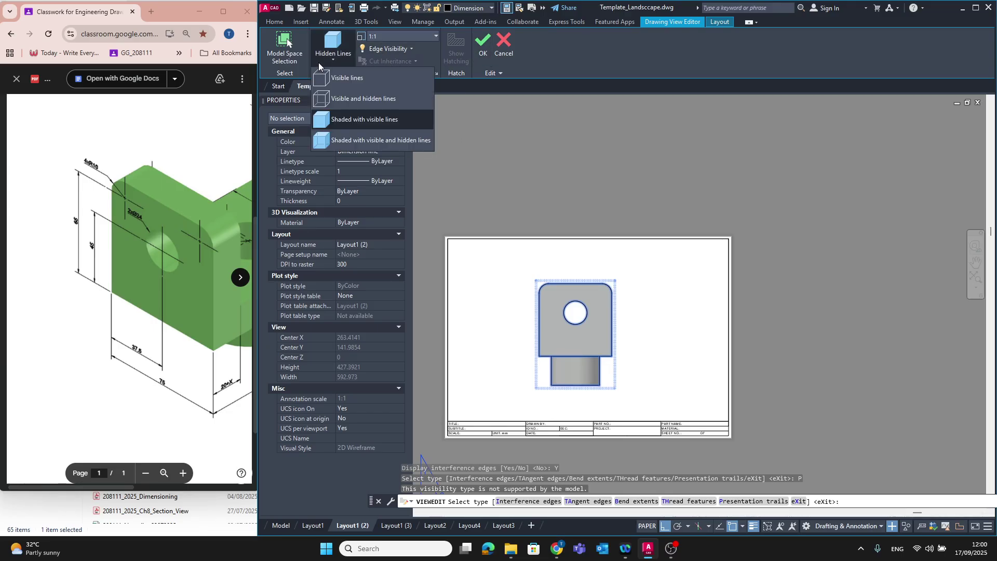
pyautogui.click(319, 63)
pyautogui.click(403, 49)
pyautogui.click(403, 49)
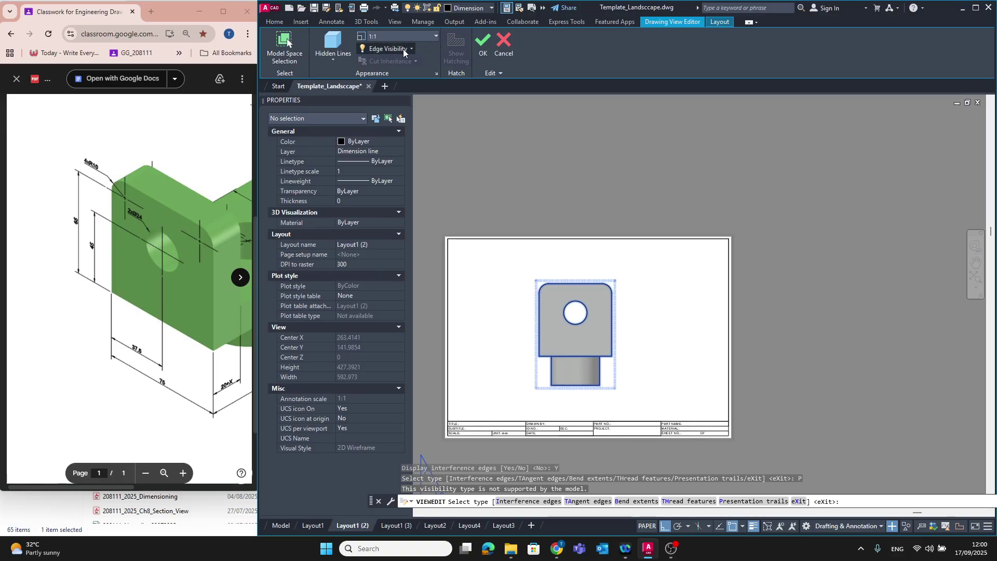
pyautogui.click(475, 54)
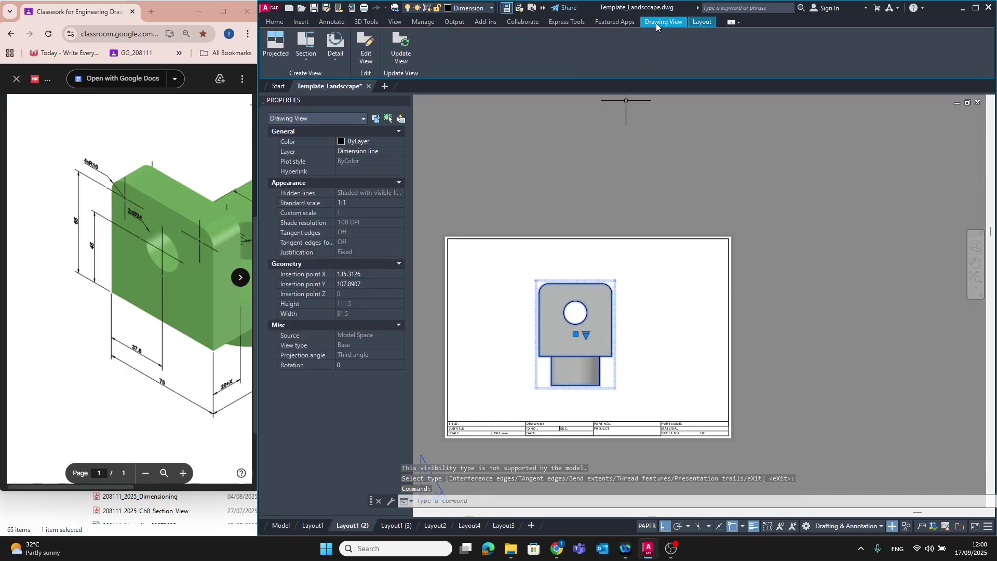
# Step: Reopen the base view for editing, examine its model-space selection, and return to the layout without changing it
pyautogui.click(622, 22)
pyautogui.click(566, 22)
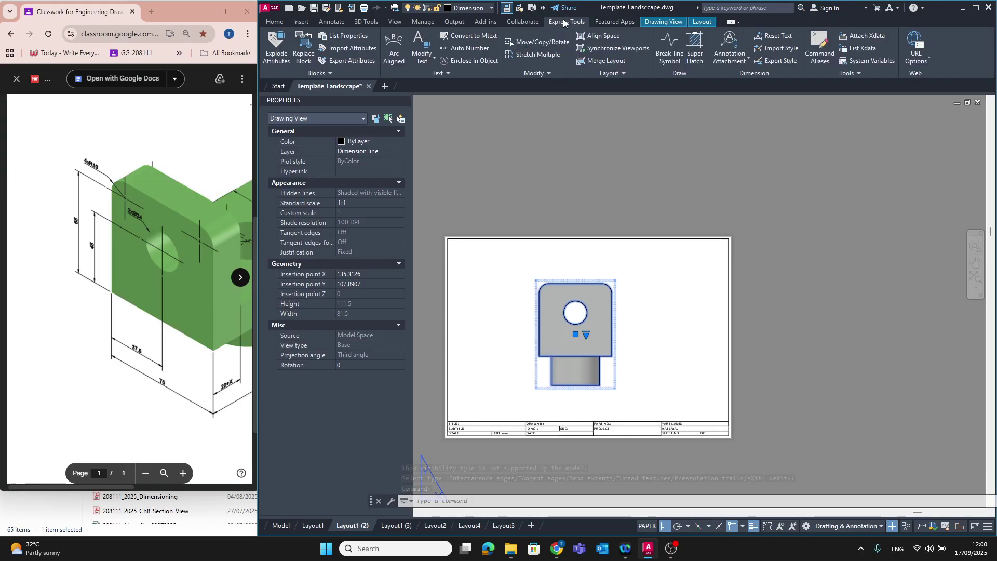
pyautogui.click(649, 22)
pyautogui.doubleClick(551, 300)
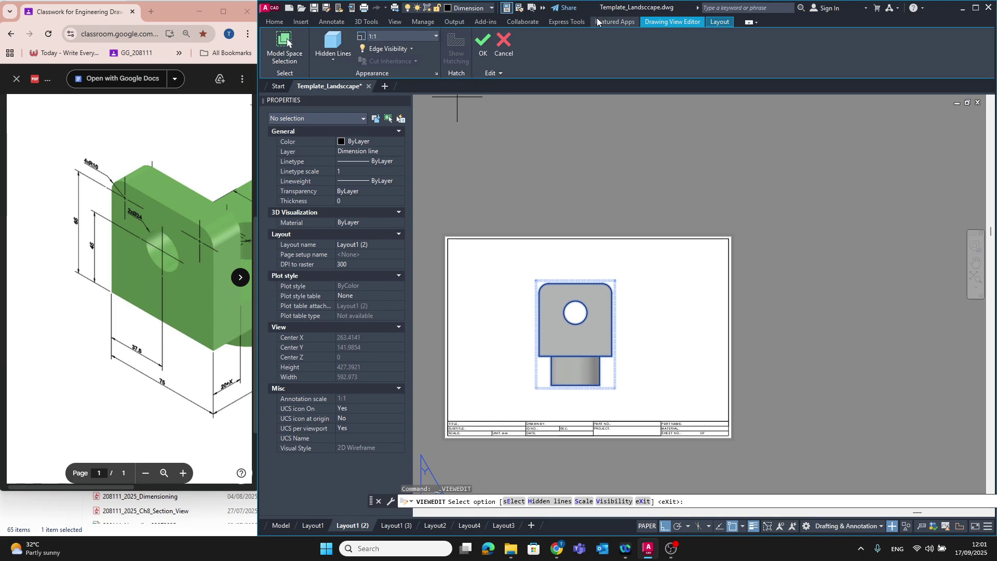
pyautogui.click(614, 21)
pyautogui.click(675, 22)
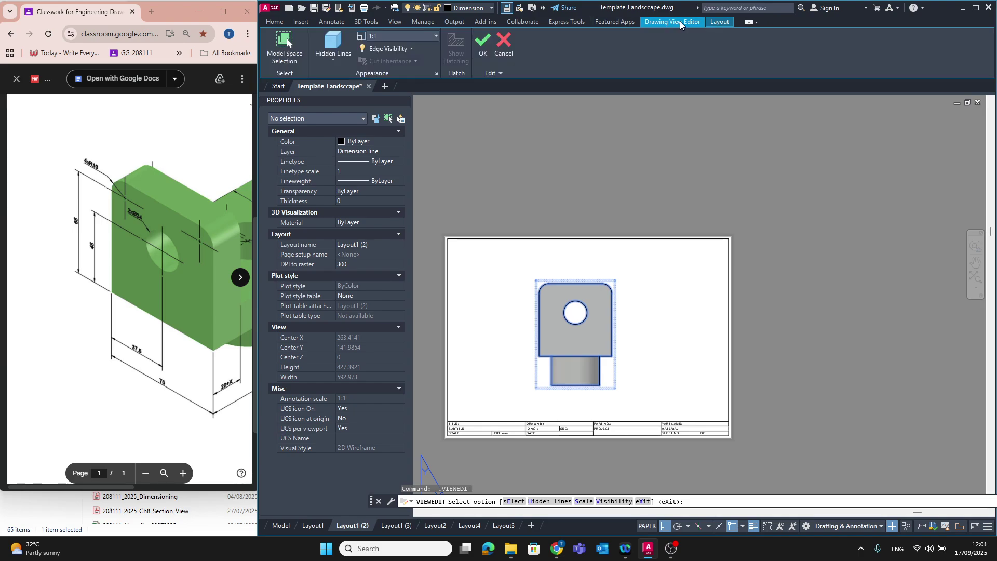
pyautogui.click(344, 57)
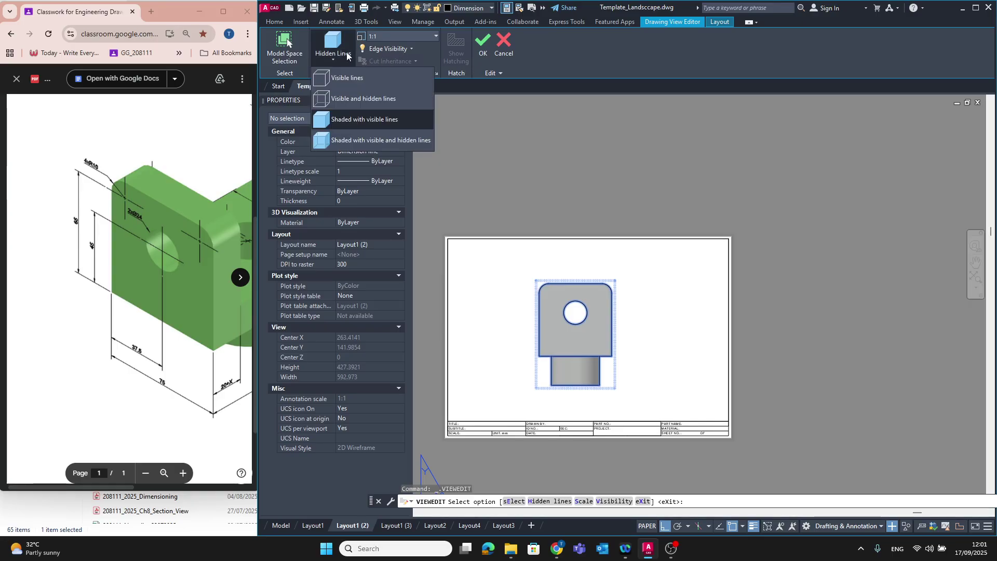
pyautogui.click(295, 64)
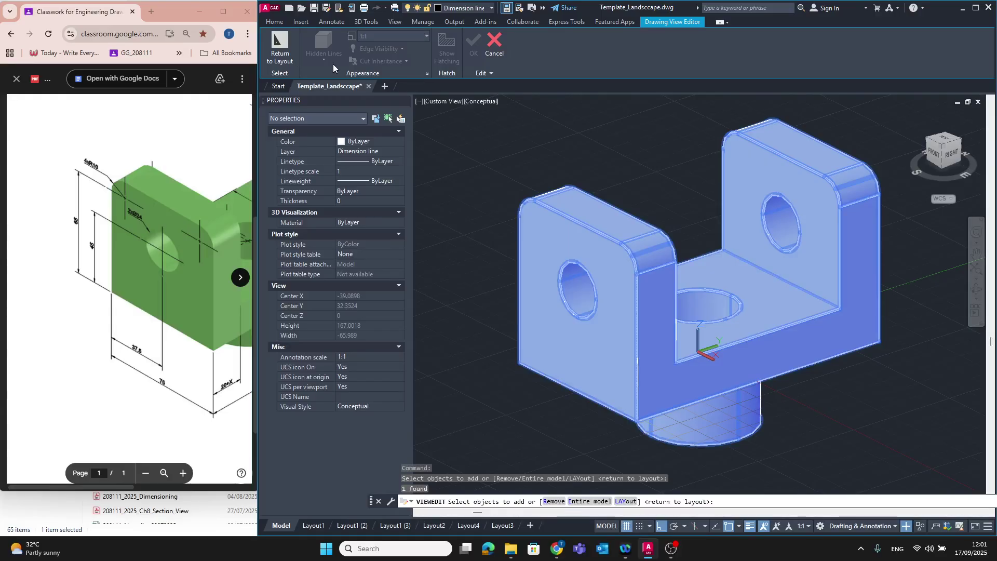
pyautogui.click(282, 62)
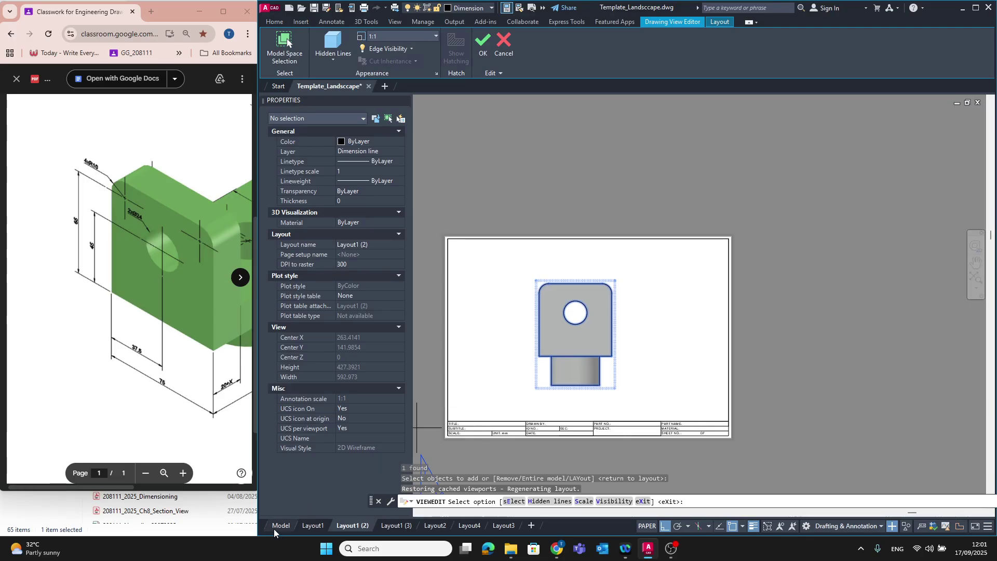
pyautogui.moveTo(301, 525)
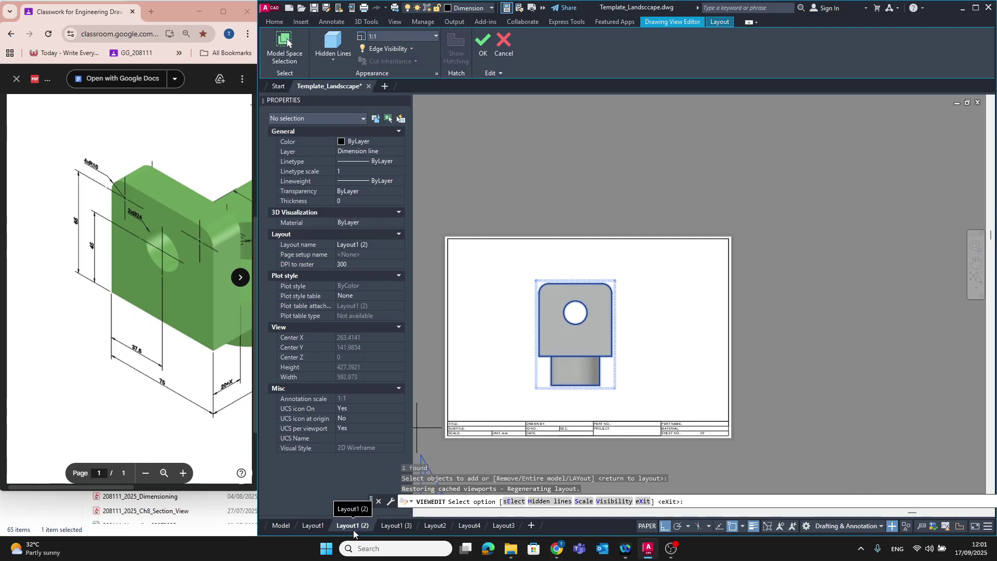
pyautogui.click(482, 41)
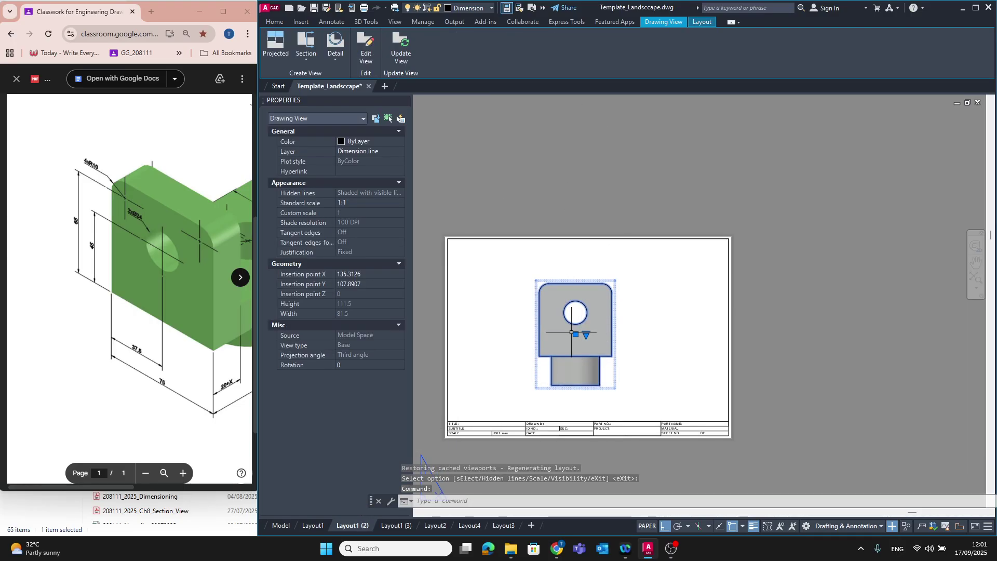
pyautogui.click(340, 57)
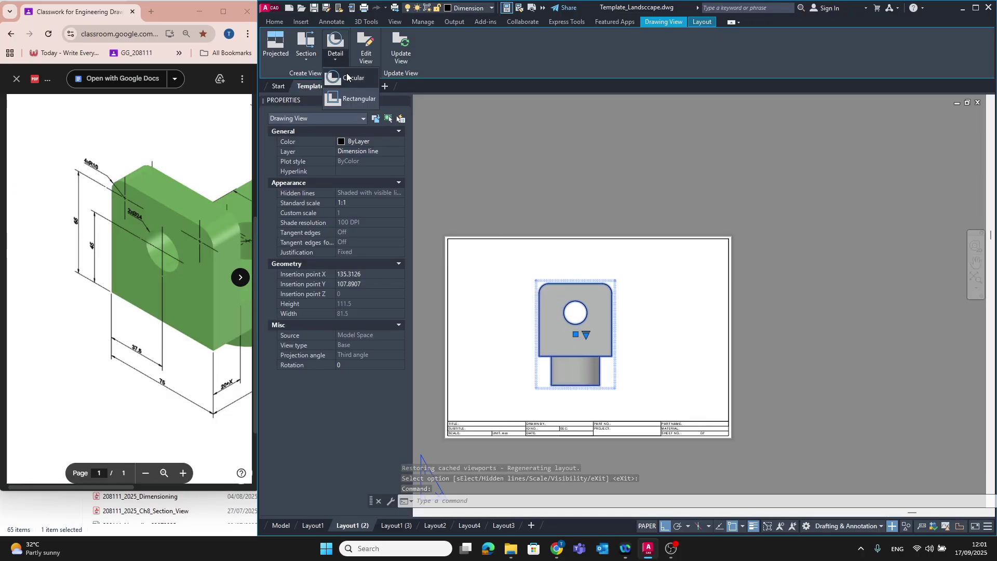
pyautogui.click(305, 55)
pyautogui.press('Escape')
pyautogui.press('Escape')
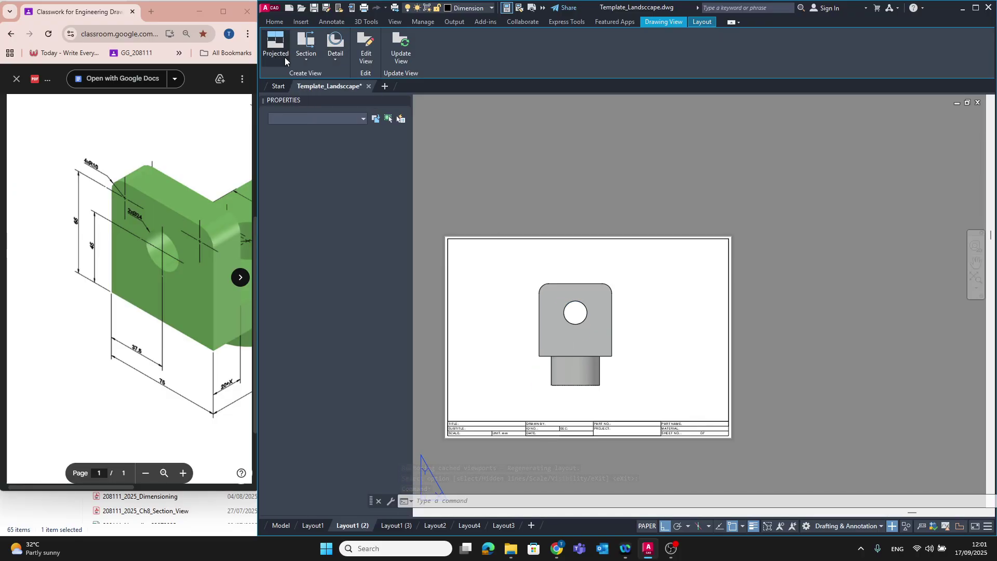
pyautogui.click(275, 50)
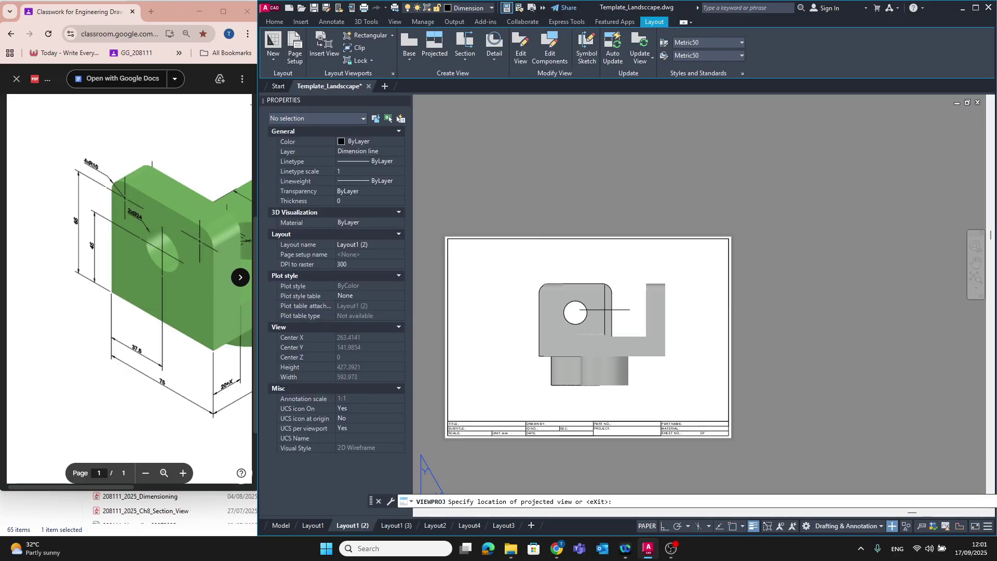
pyautogui.press('Return')
# Step: Move the shaded base view horizontally to the left half of the sheet, with its insertion point at about X 79
pyautogui.click(609, 303)
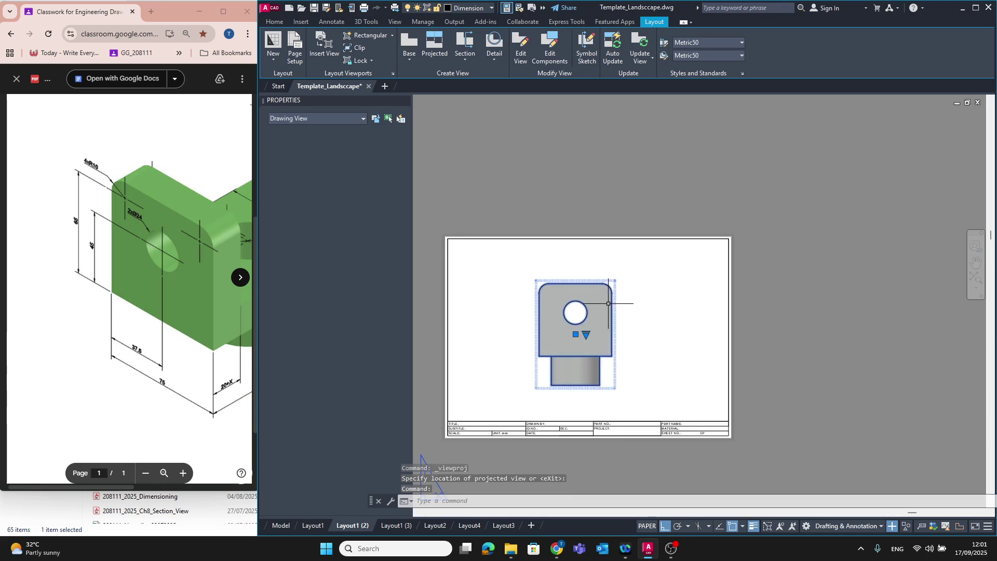
pyautogui.click(576, 334)
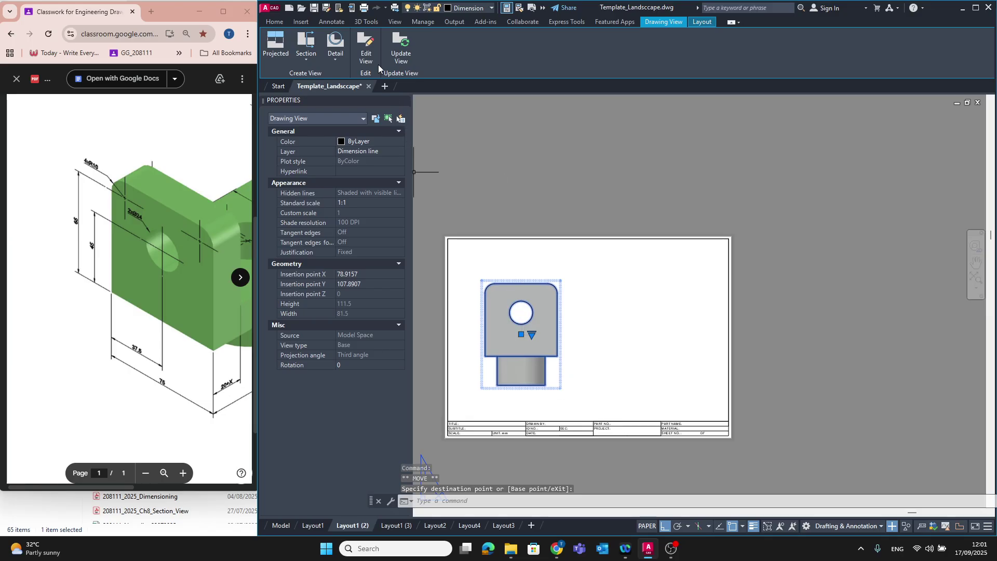
pyautogui.click(521, 338)
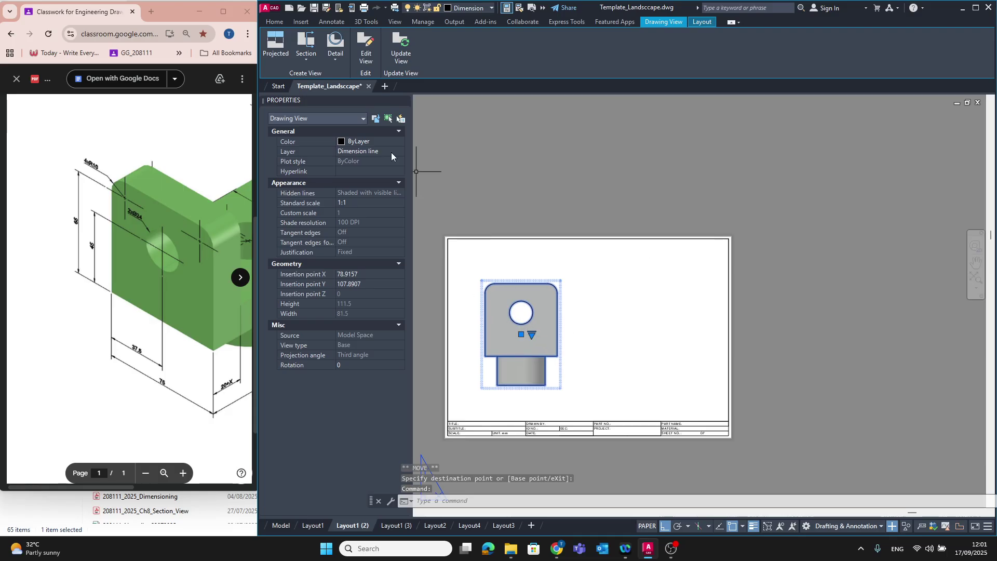
pyautogui.click(371, 61)
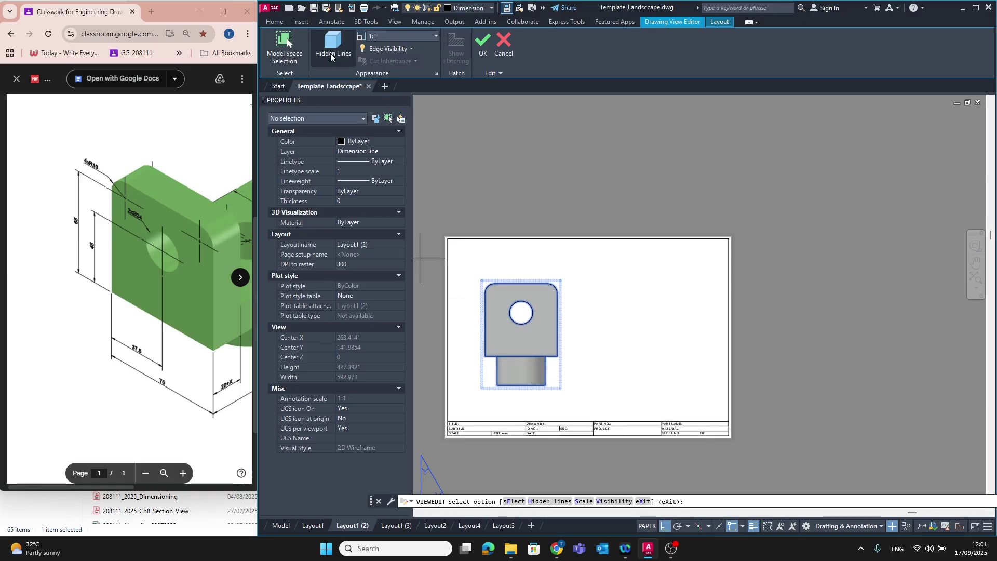
pyautogui.click(501, 45)
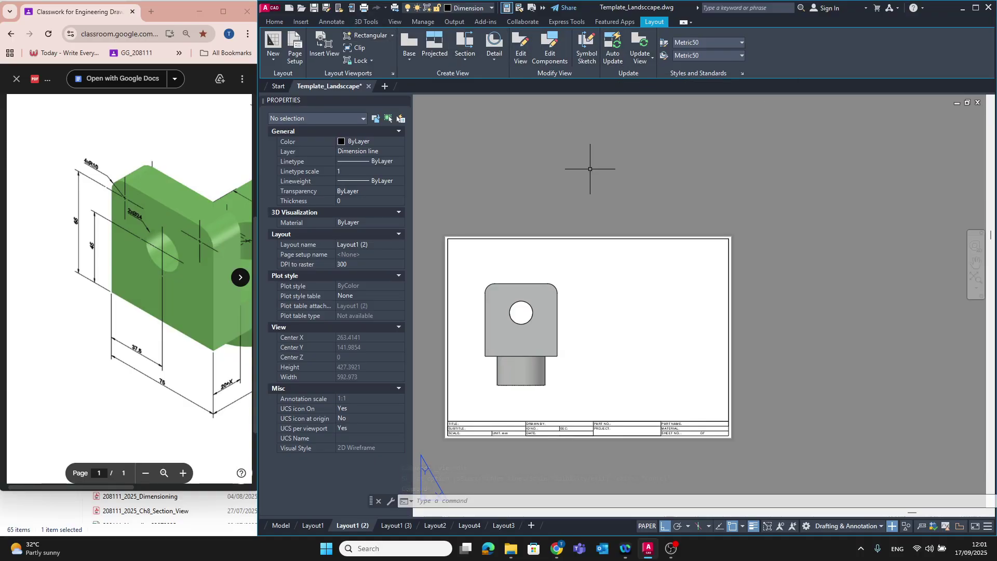
pyautogui.moveTo(272, 526)
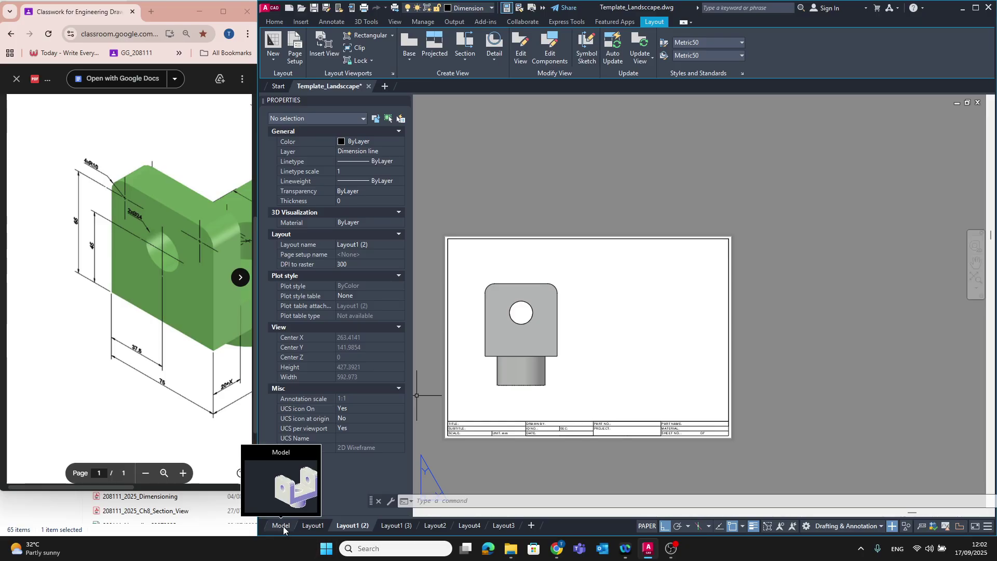
# Step: Try to select the component of the shaded base view for editing with the Edit Components command
pyautogui.click(640, 61)
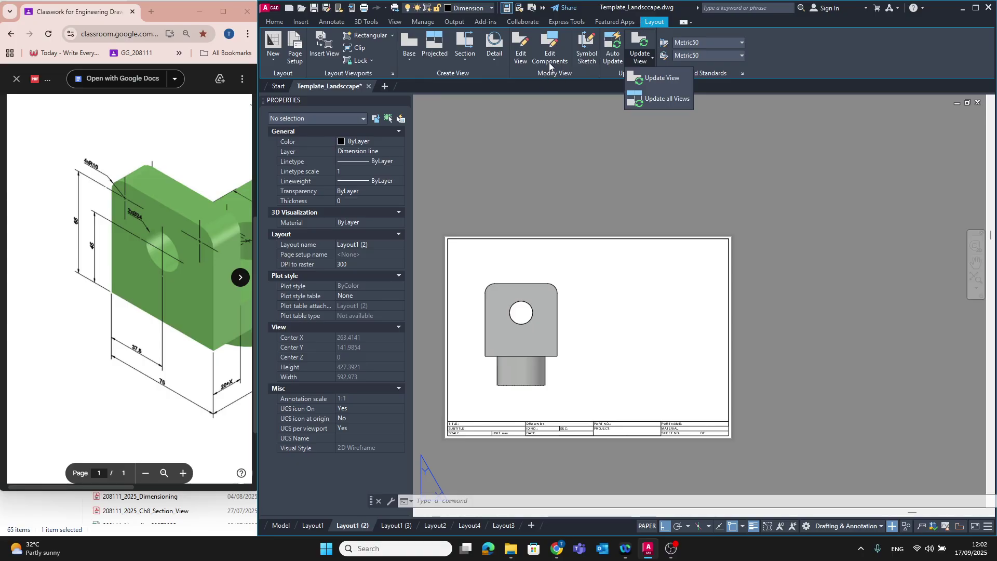
pyautogui.click(521, 62)
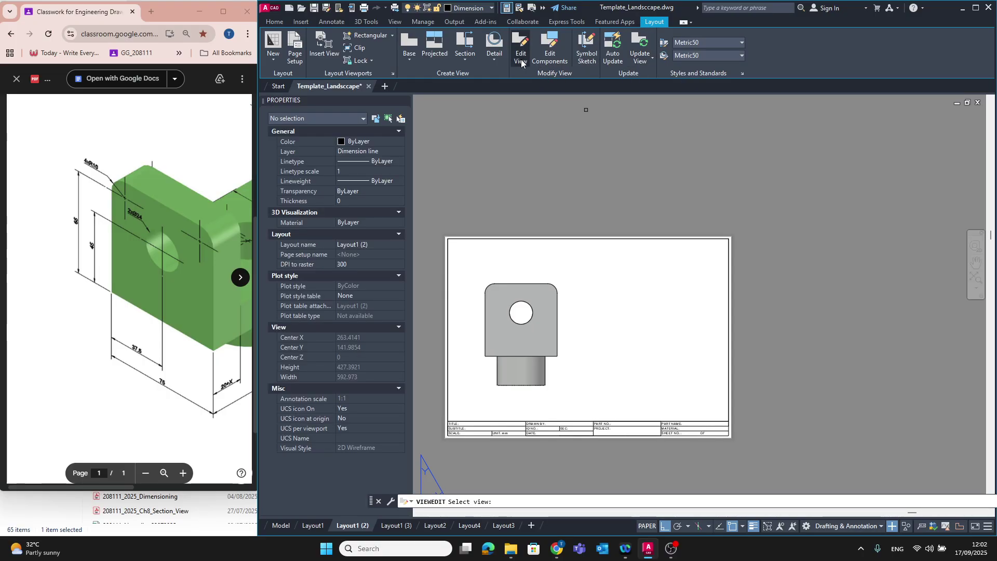
pyautogui.click(522, 62)
pyautogui.click(550, 49)
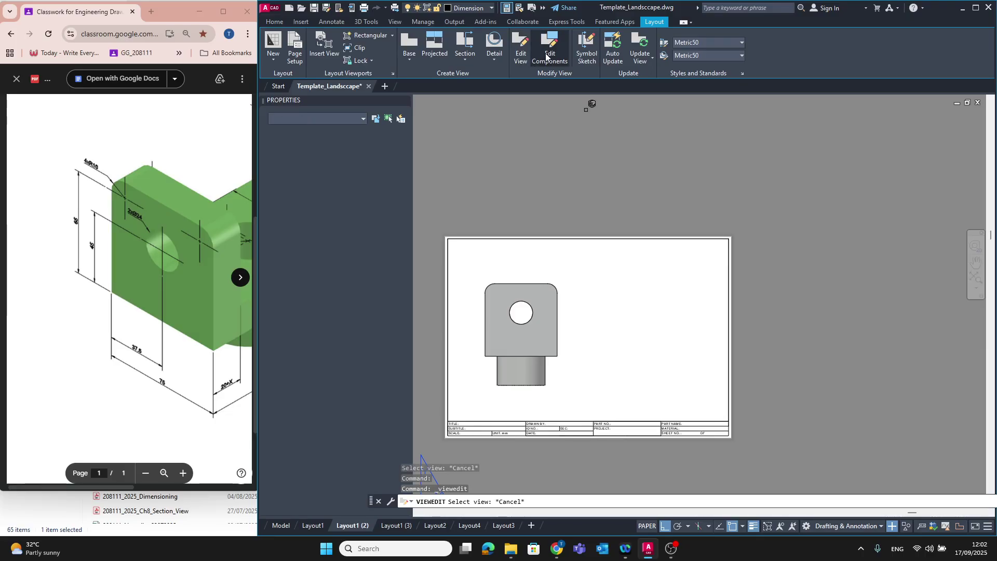
pyautogui.click(530, 370)
pyautogui.click(554, 338)
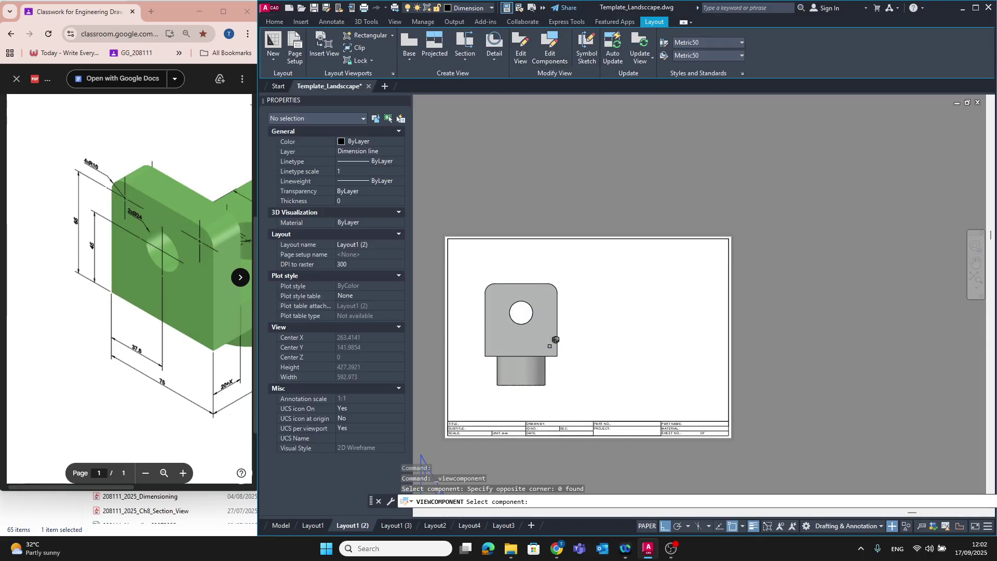
pyautogui.moveTo(571, 402); pyautogui.dragTo(498, 306)
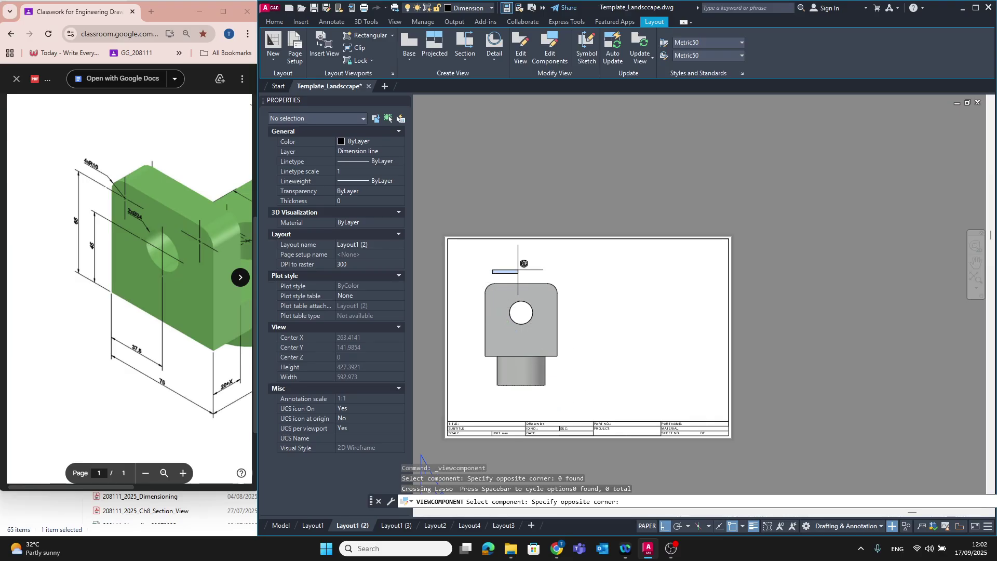
pyautogui.click(492, 273)
pyautogui.click(610, 324)
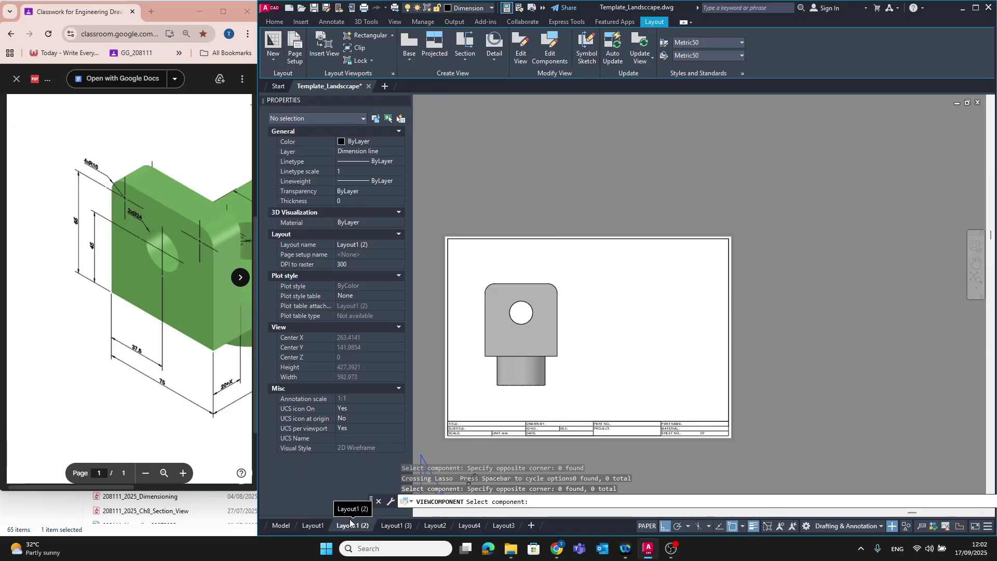
pyautogui.moveTo(318, 527)
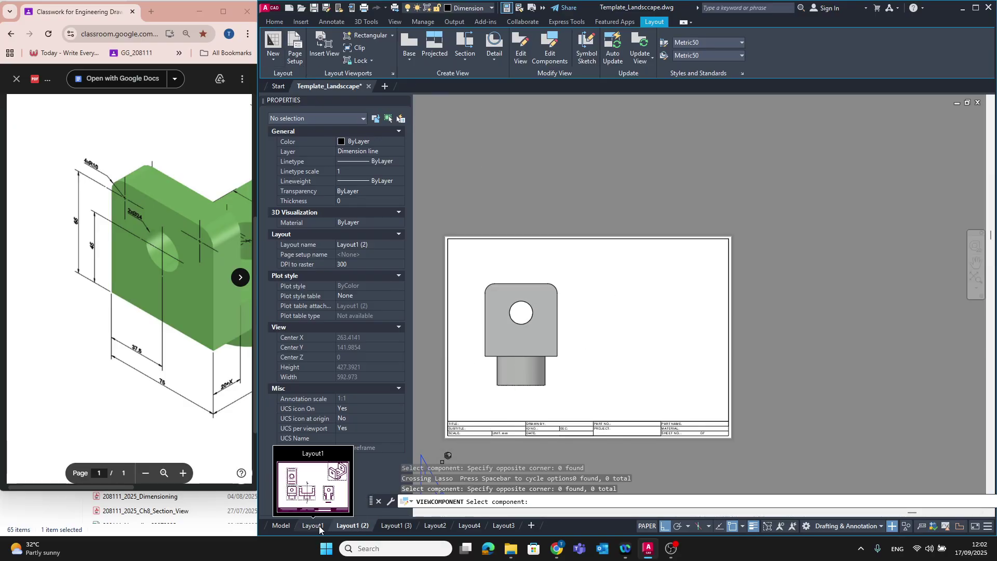
pyautogui.click(510, 345)
pyautogui.click(521, 345)
pyautogui.moveTo(590, 401)
pyautogui.mouseDown()
pyautogui.moveTo(484, 314)
pyautogui.moveTo(479, 281)
pyautogui.mouseUp()
pyautogui.click(575, 281)
pyautogui.click(545, 335)
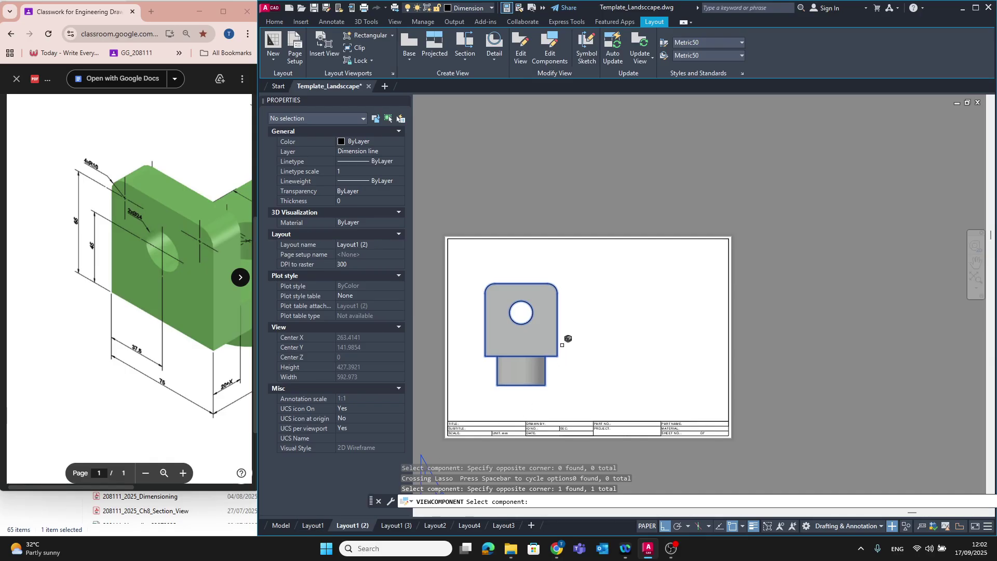
pyautogui.press('Escape')
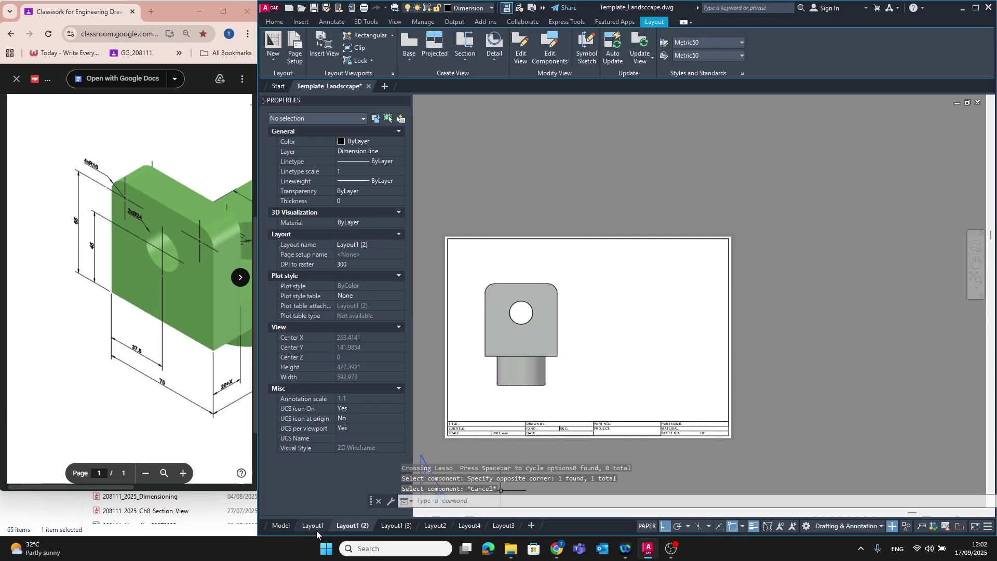
# Step: On Layout1, add center marks to the visible holes in the section view, the front view and the top view
pyautogui.click(313, 525)
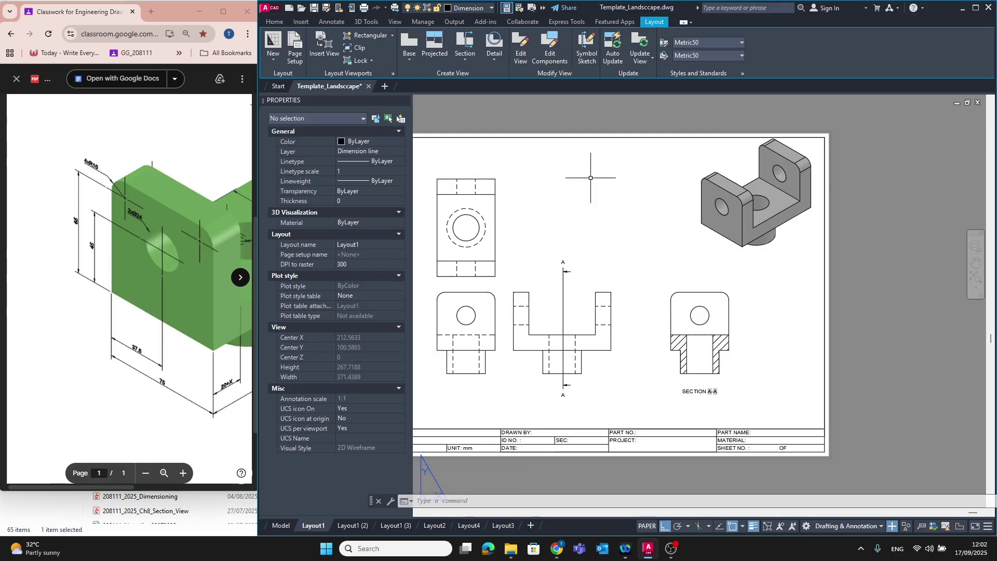
pyautogui.click(273, 32)
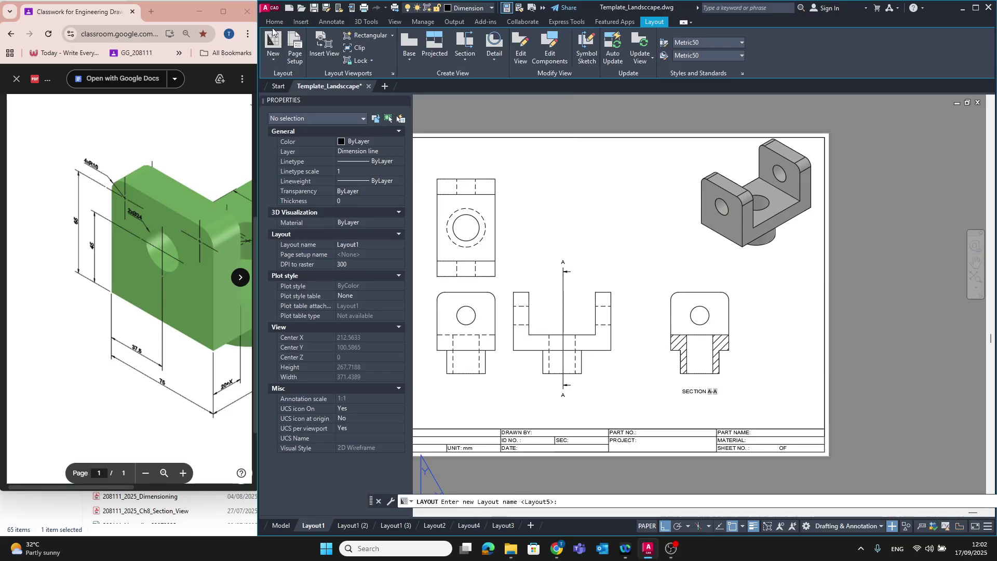
pyautogui.click(277, 23)
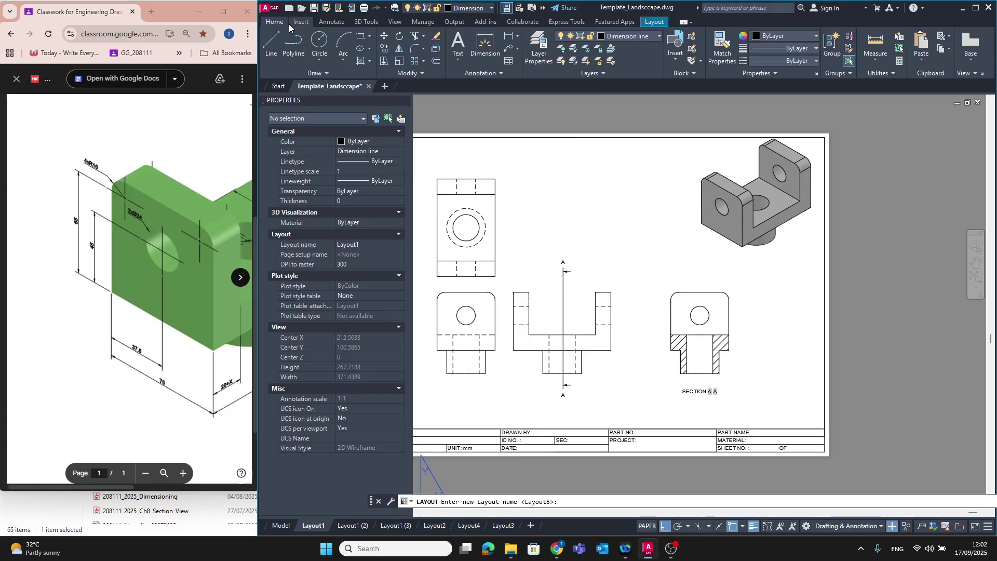
pyautogui.click(346, 23)
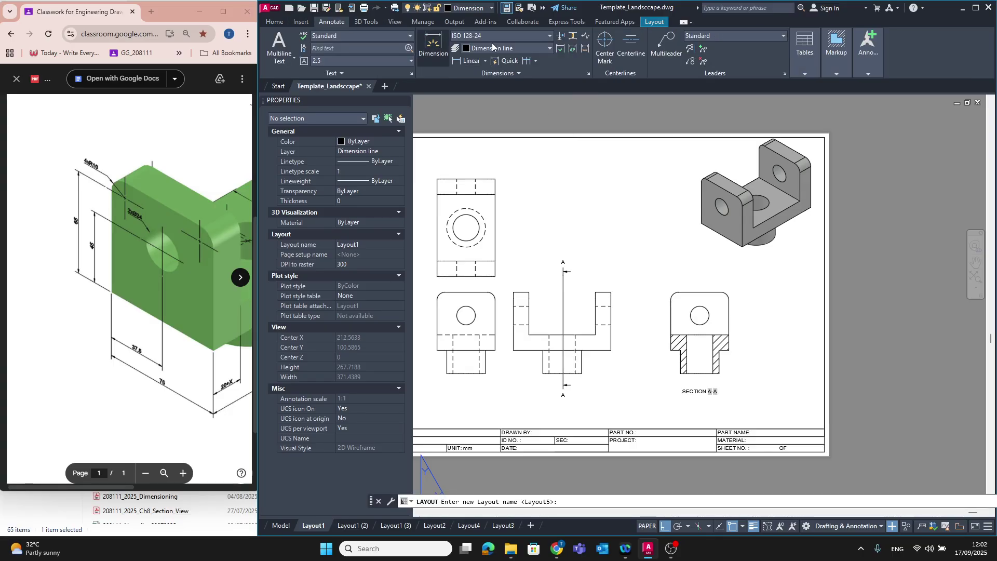
pyautogui.click(605, 46)
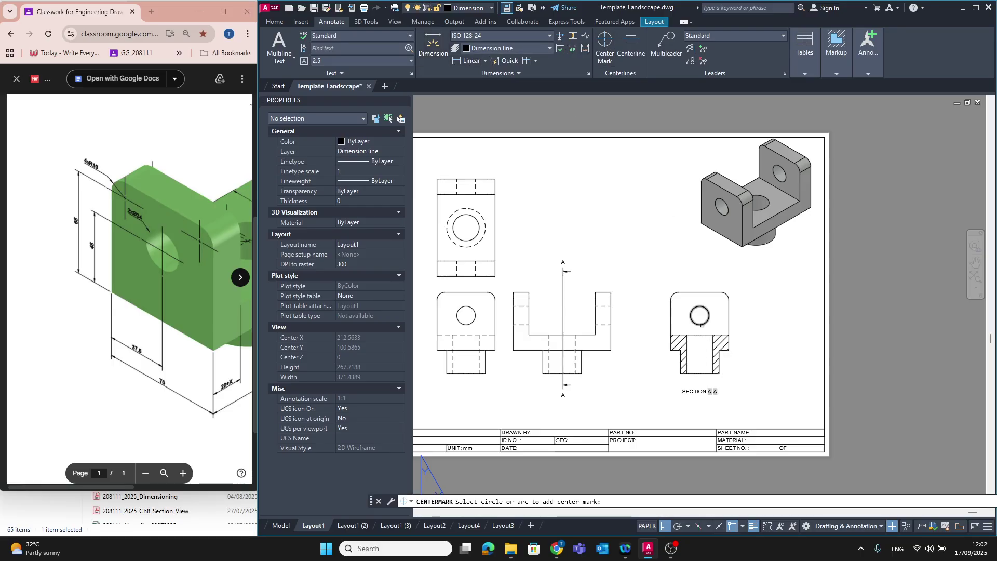
pyautogui.click(467, 324)
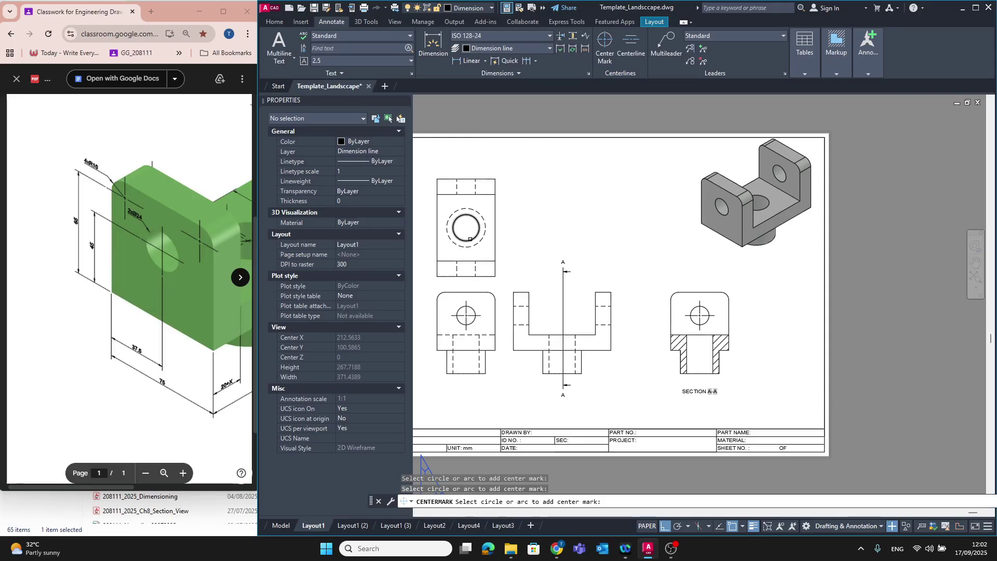
pyautogui.click(470, 239)
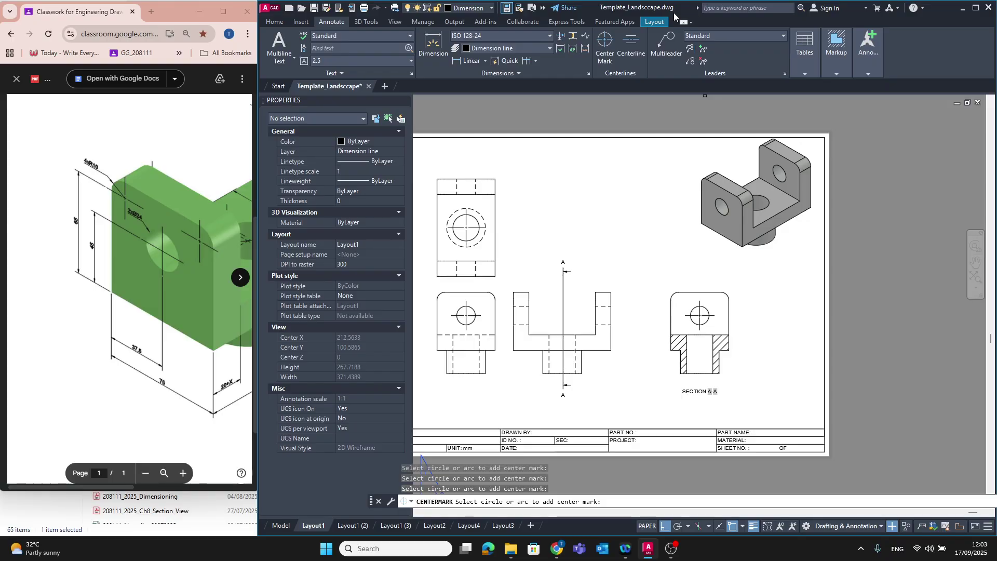
# Step: Add centerlines between the paired hidden hole edges at the upper and lower ends of the top view
pyautogui.click(630, 47)
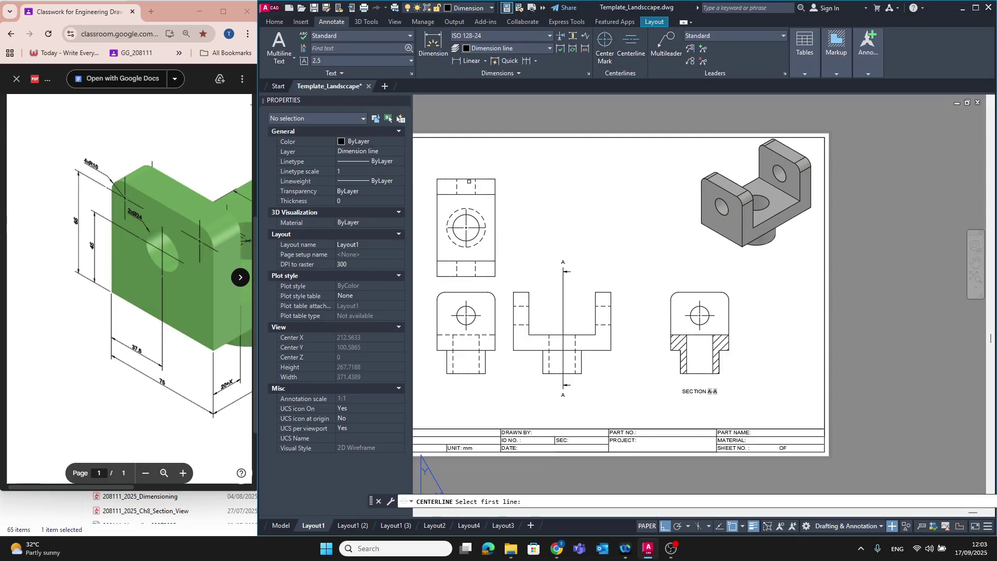
pyautogui.click(477, 186)
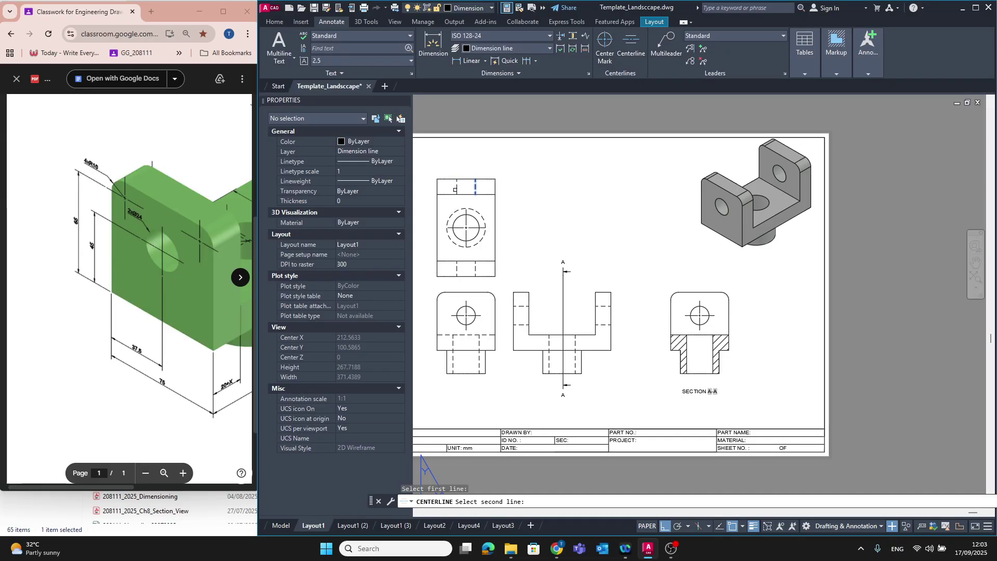
pyautogui.click(457, 188)
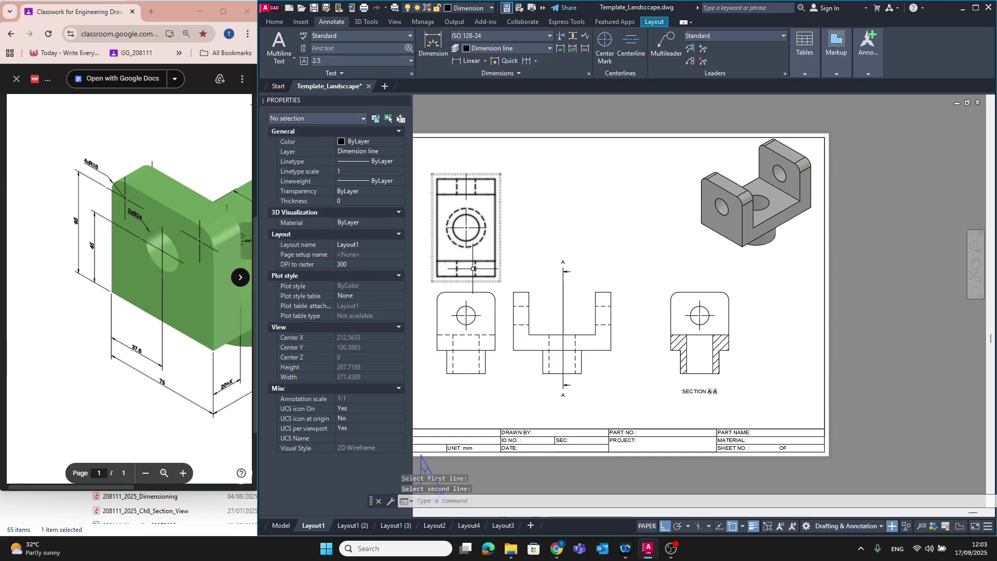
pyautogui.click(457, 269)
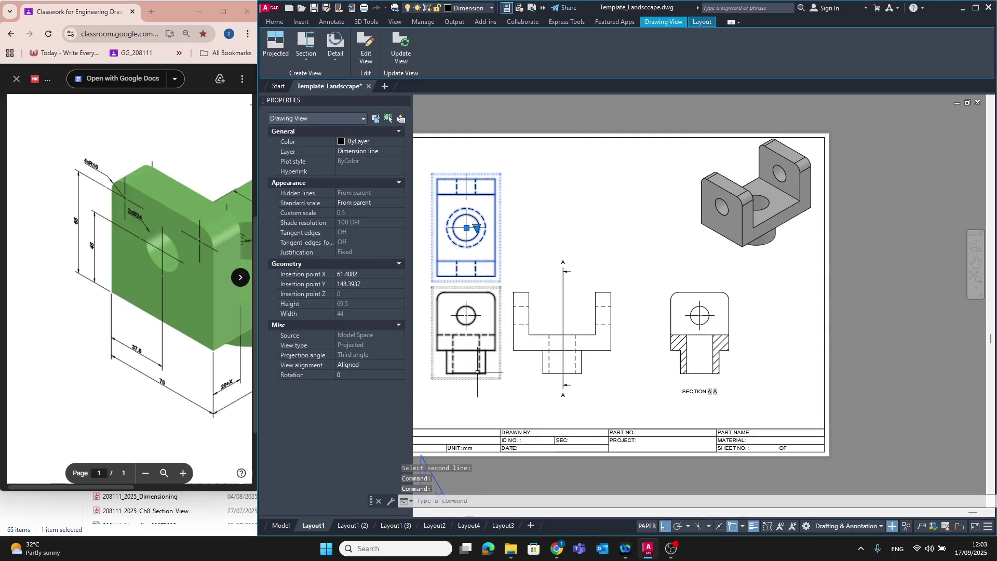
pyautogui.press('Escape')
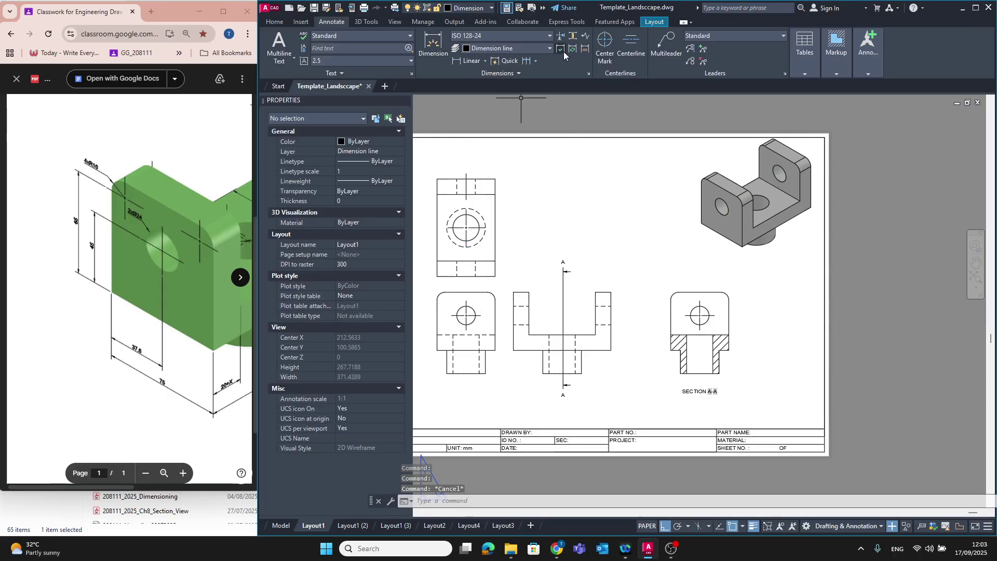
pyautogui.click(631, 44)
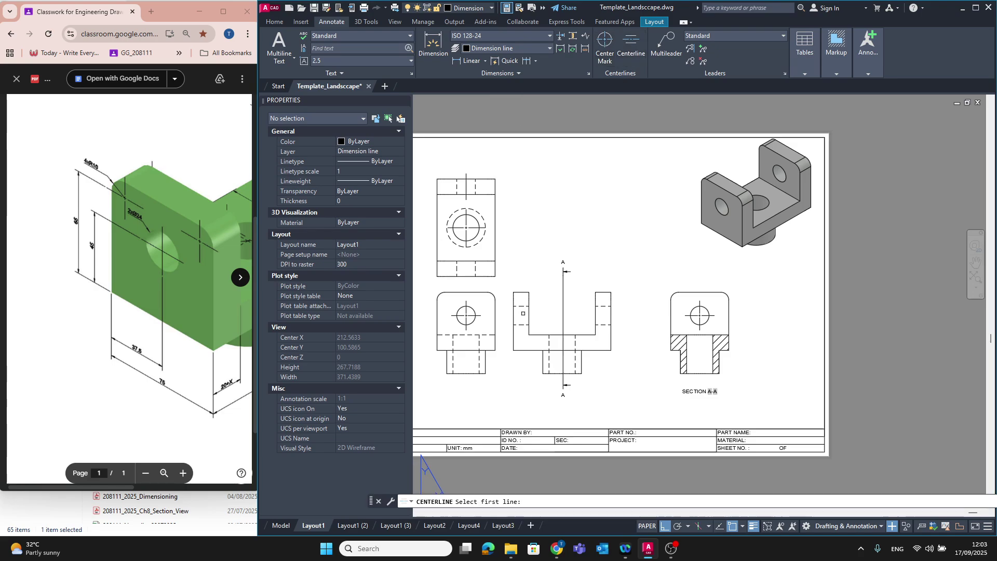
pyautogui.click(476, 267)
pyautogui.click(457, 268)
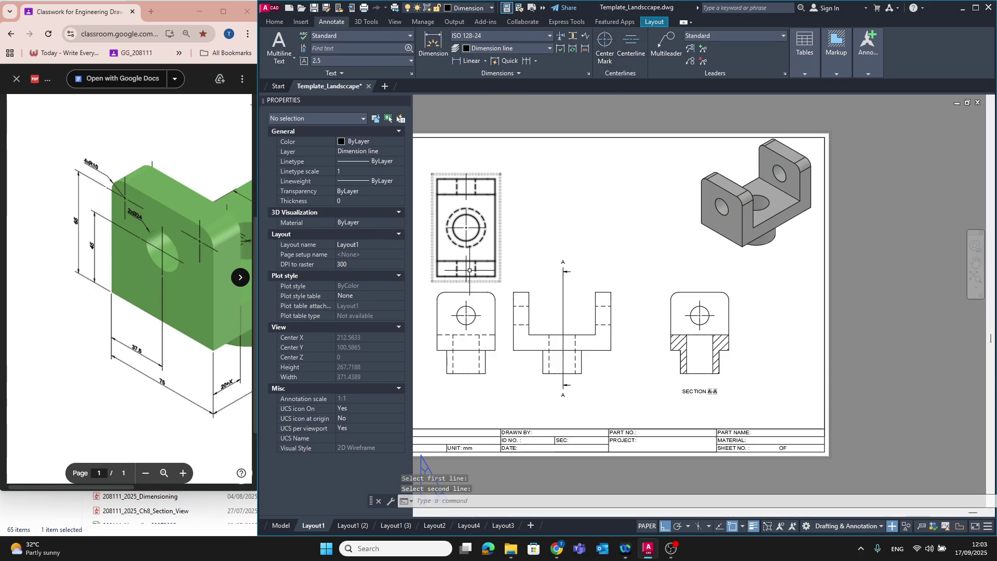
# Step: Add a vertical centerline between the hidden bore edges of the boss in the view directly below the top view
pyautogui.click(625, 54)
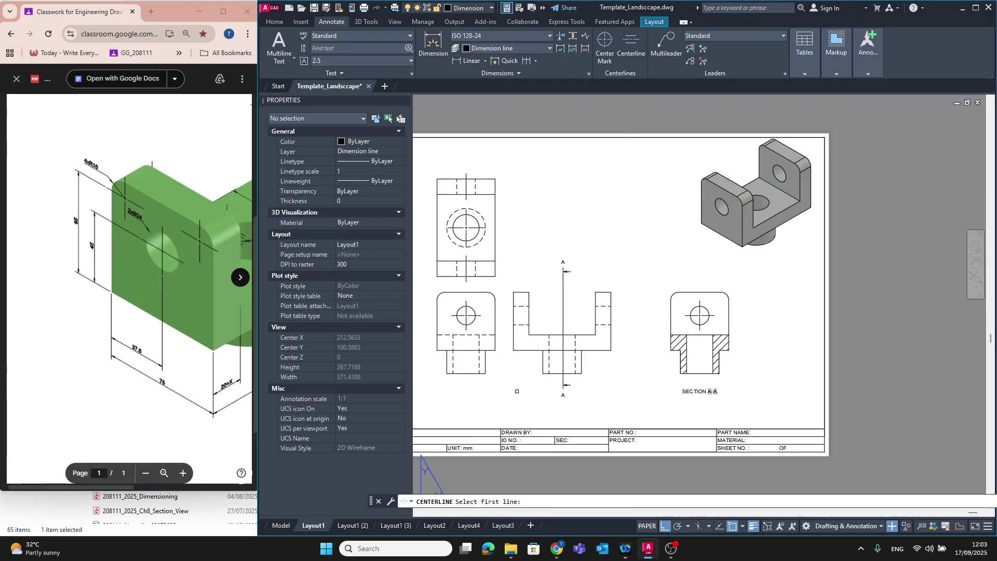
pyautogui.click(453, 363)
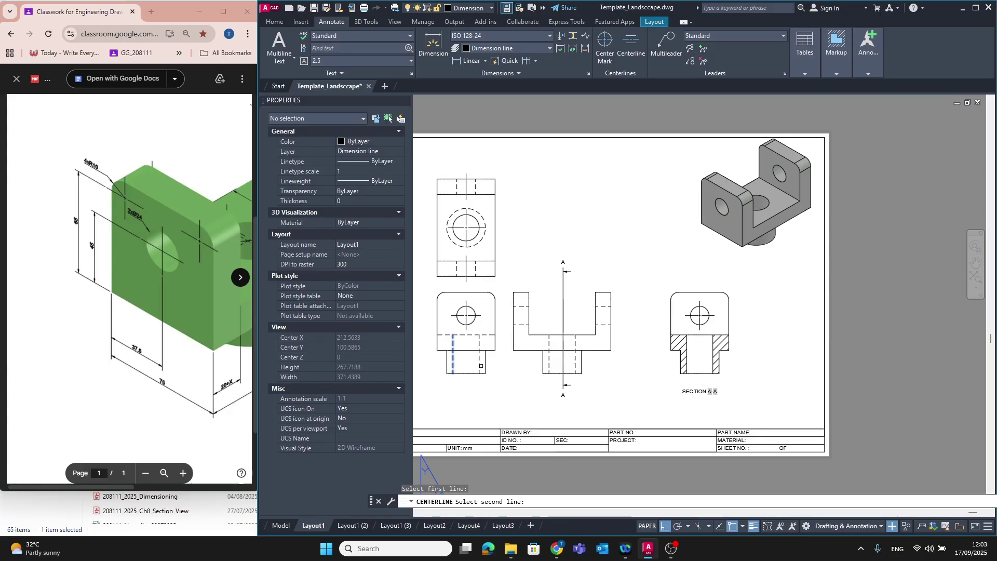
pyautogui.click(481, 366)
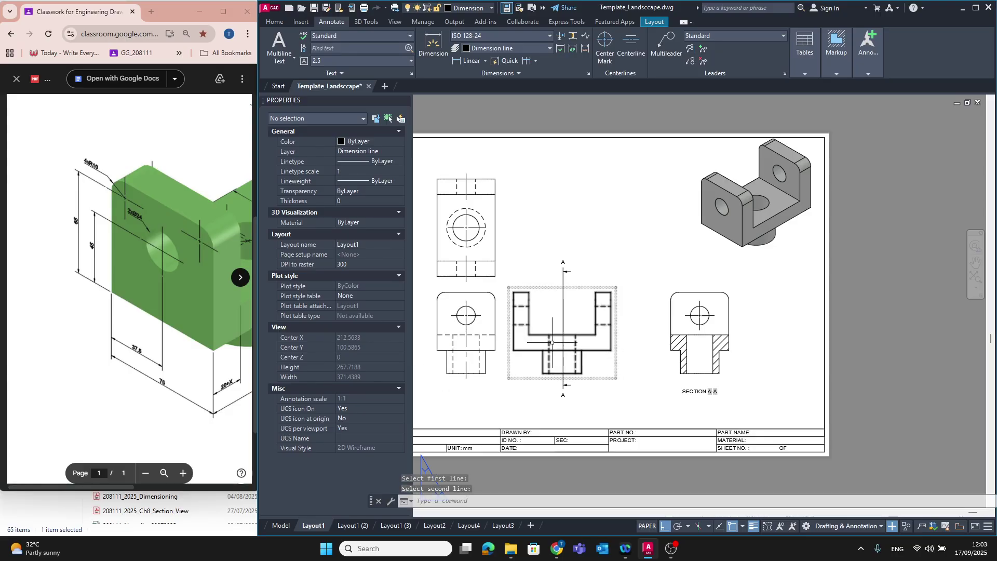
pyautogui.click(524, 307)
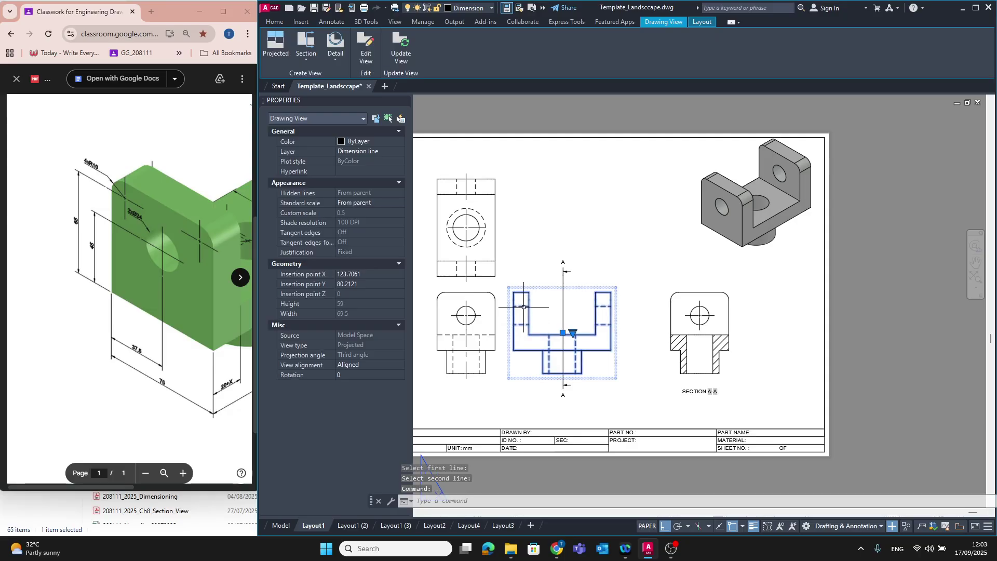
pyautogui.press('Escape')
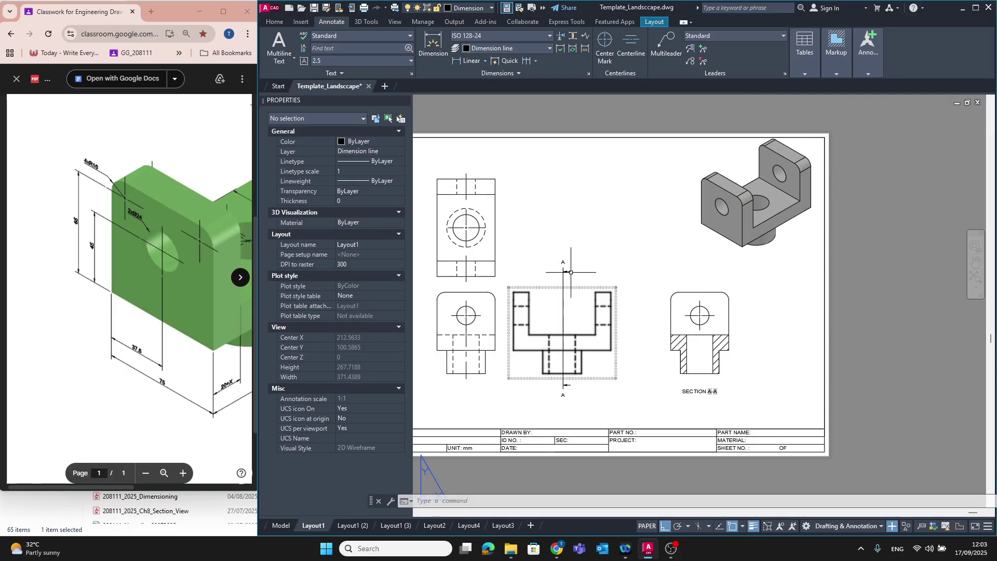
# Step: Return to Layout1 (2) and examine the available scales of the shaded base view without changing its scale
pyautogui.click(358, 23)
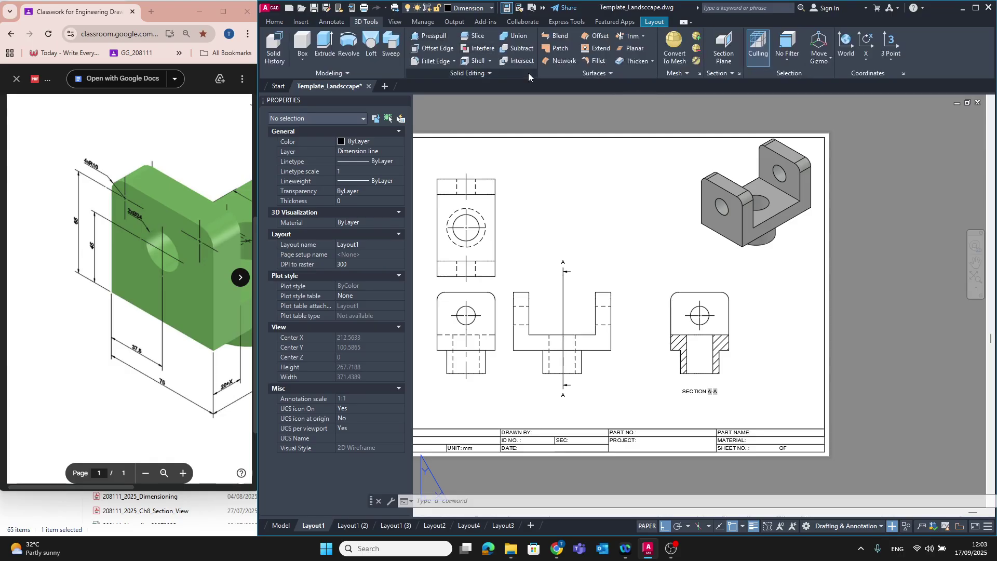
pyautogui.click(399, 21)
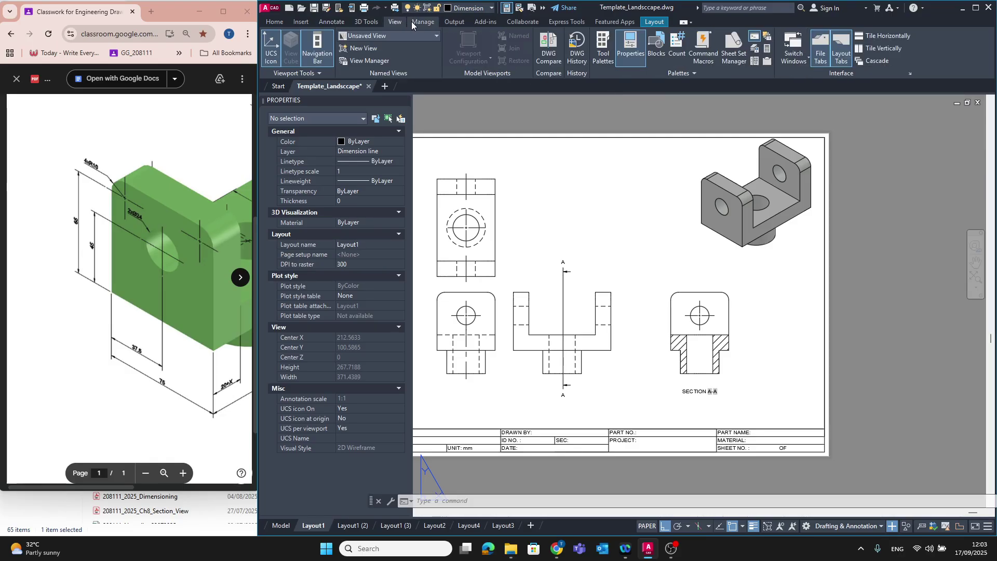
pyautogui.click(353, 525)
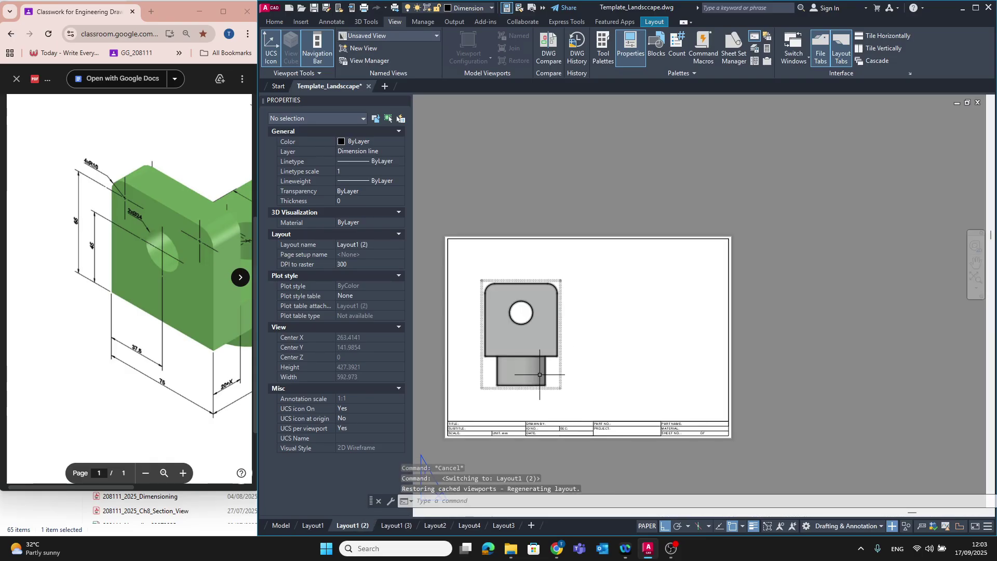
pyautogui.click(535, 335)
pyautogui.click(533, 335)
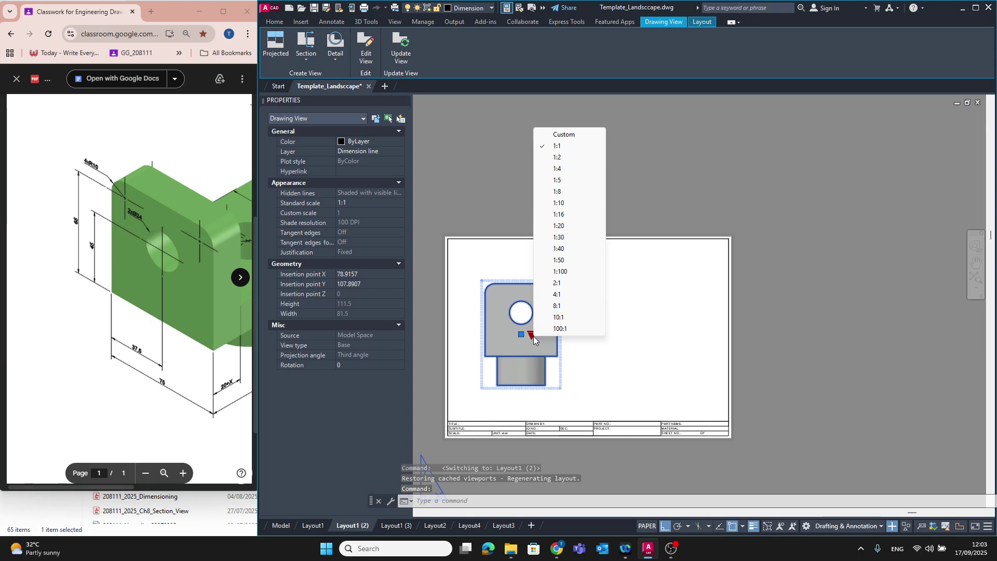
pyautogui.press('Escape')
pyautogui.click(302, 22)
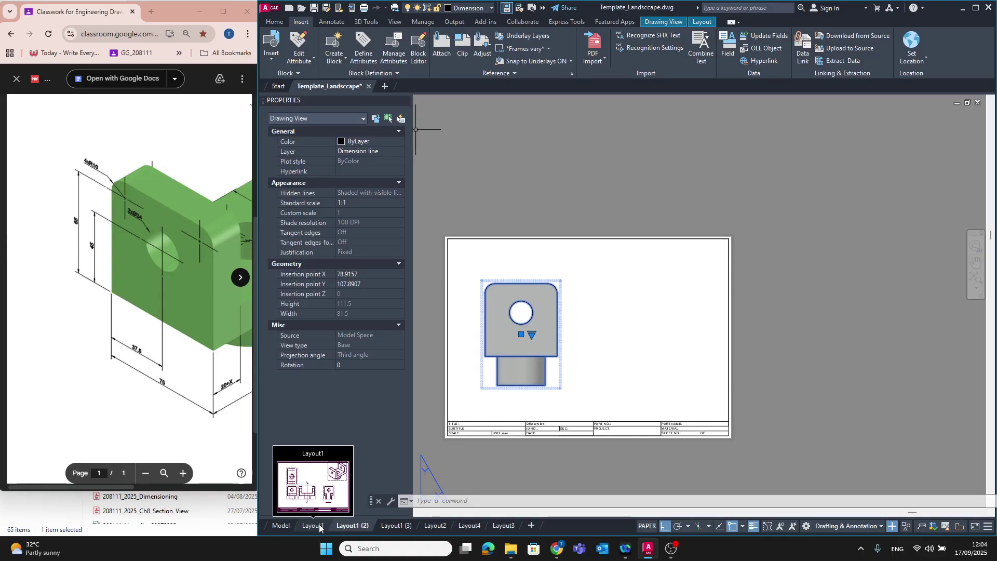
pyautogui.click(332, 23)
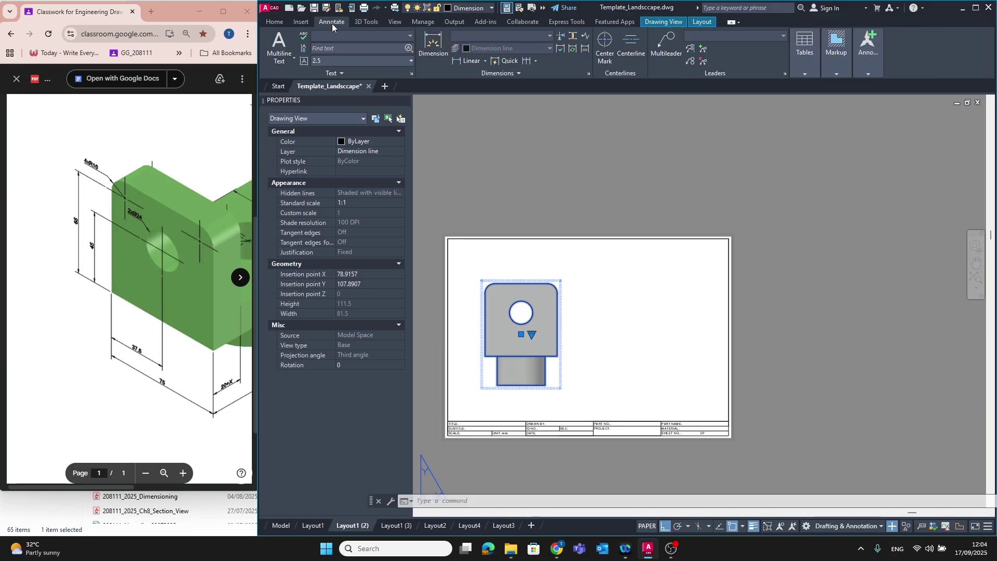
pyautogui.click(797, 55)
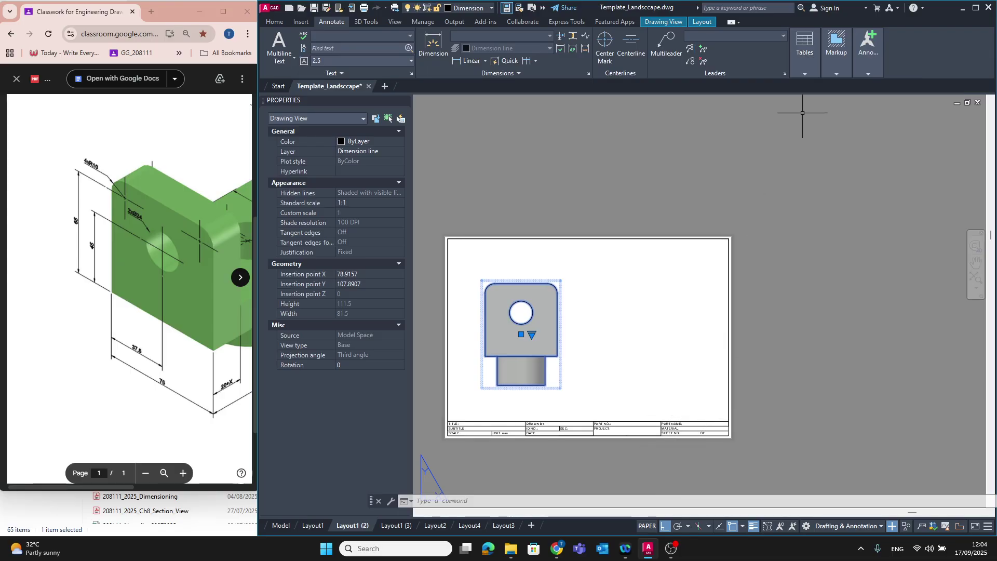
pyautogui.moveTo(803, 61)
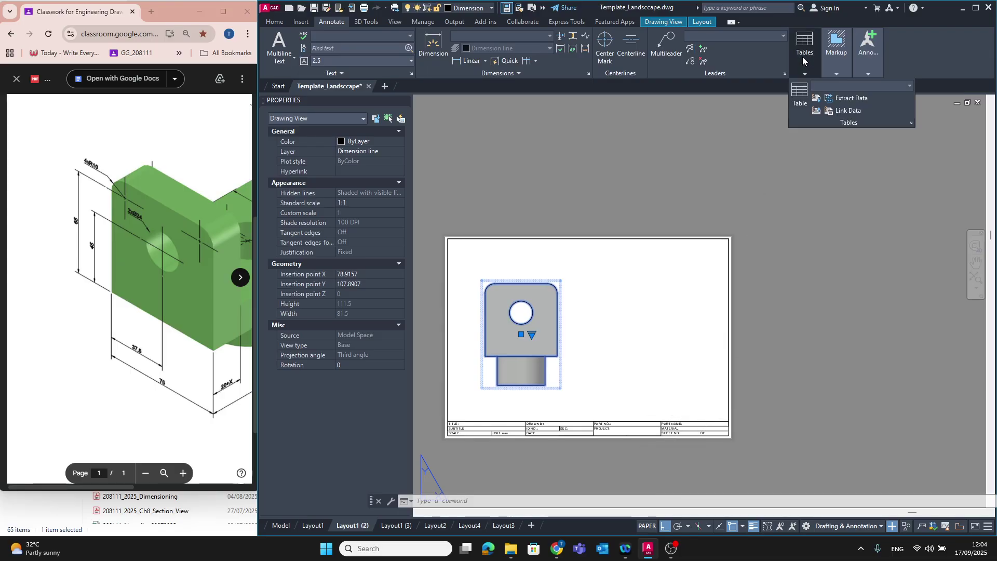
pyautogui.click(454, 22)
pyautogui.click(412, 21)
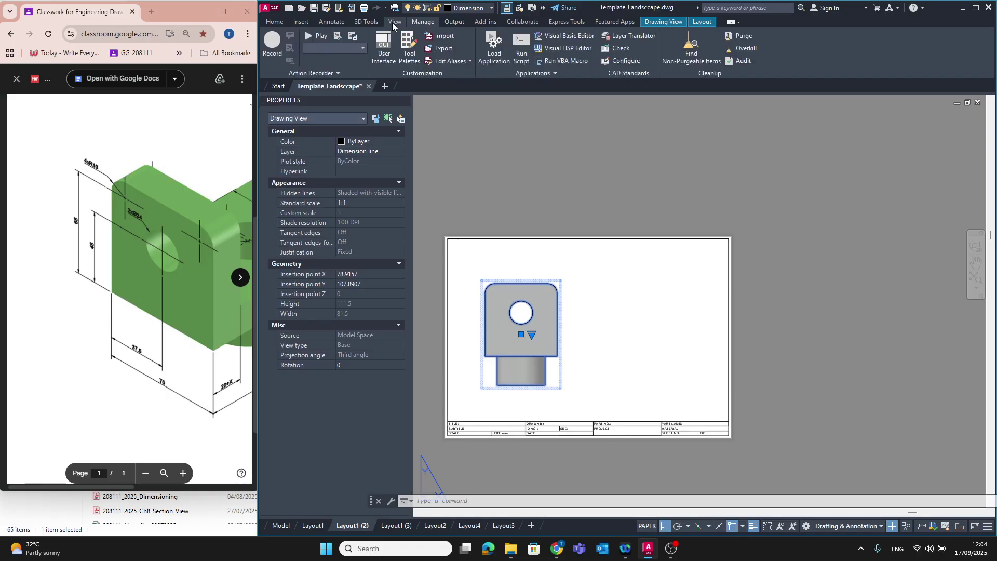
pyautogui.click(392, 23)
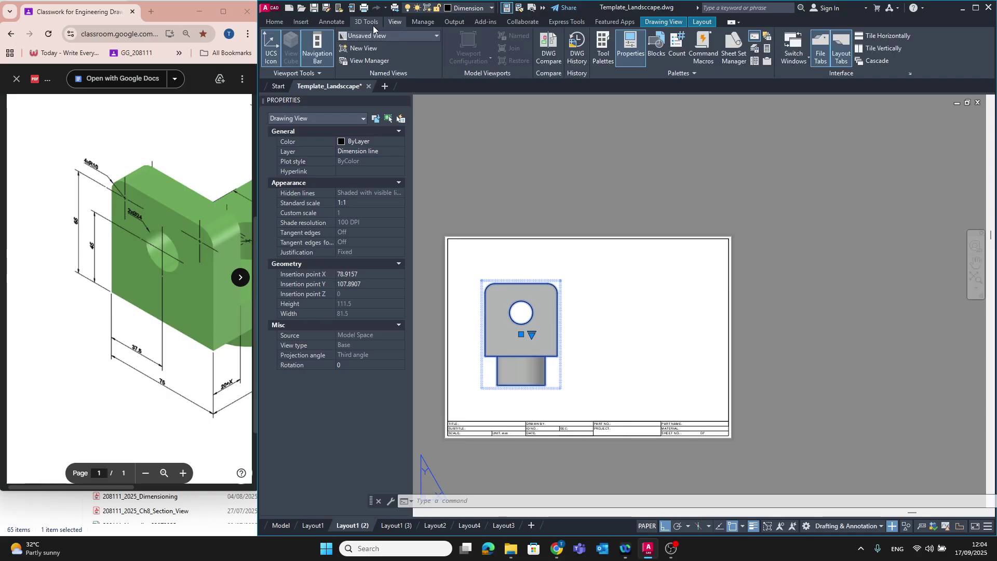
pyautogui.click(301, 23)
pyautogui.click(275, 23)
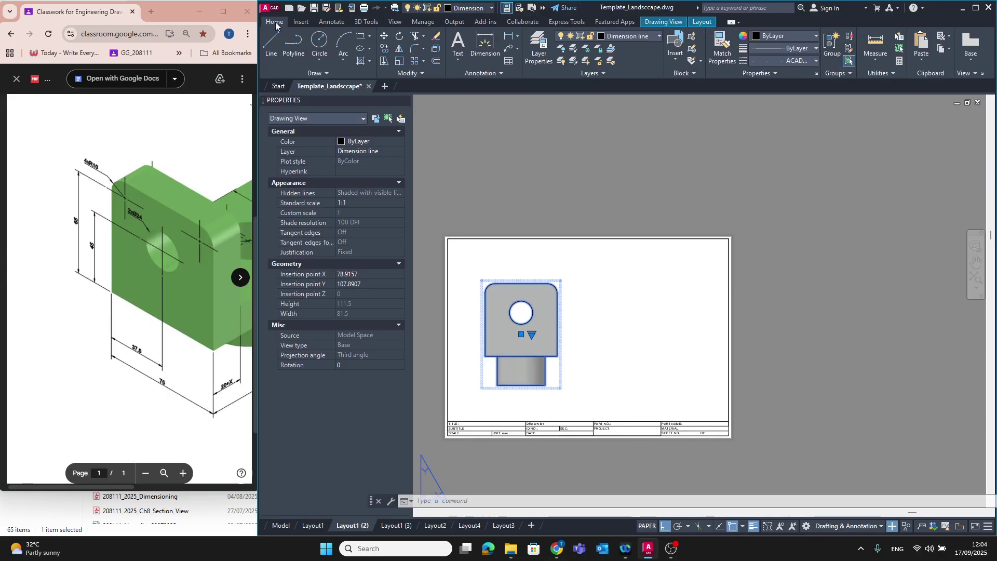
pyautogui.click(323, 21)
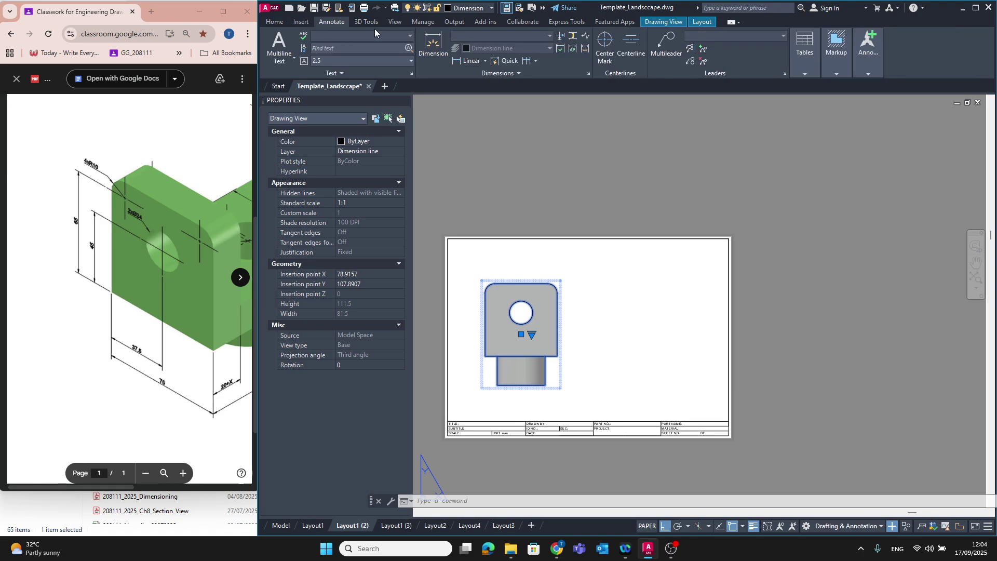
# Step: Start a new empty table in the Standard style and set the first and second row cell styles to Data
pyautogui.click(804, 55)
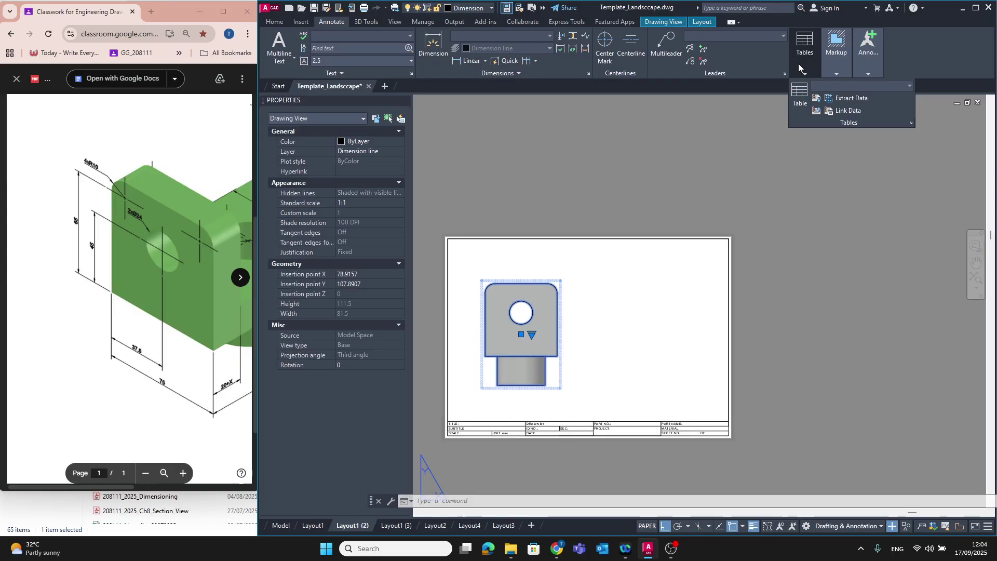
pyautogui.click(592, 377)
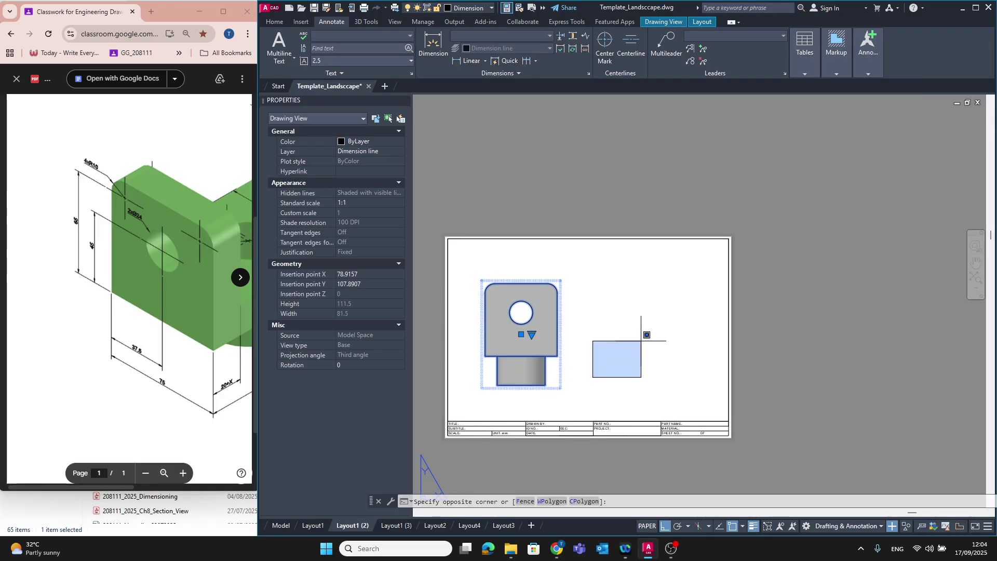
pyautogui.moveTo(804, 55)
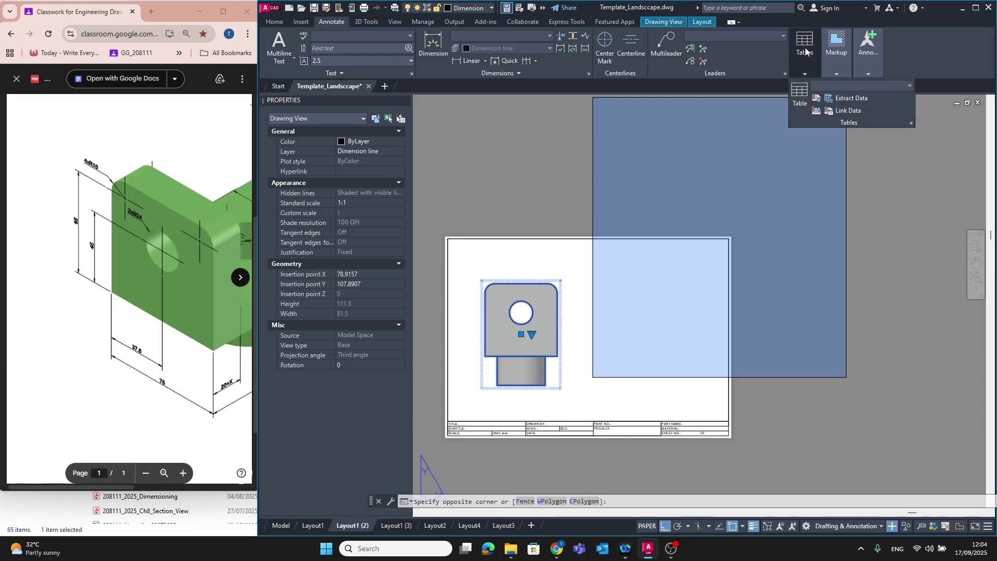
pyautogui.press('Escape')
pyautogui.click(801, 96)
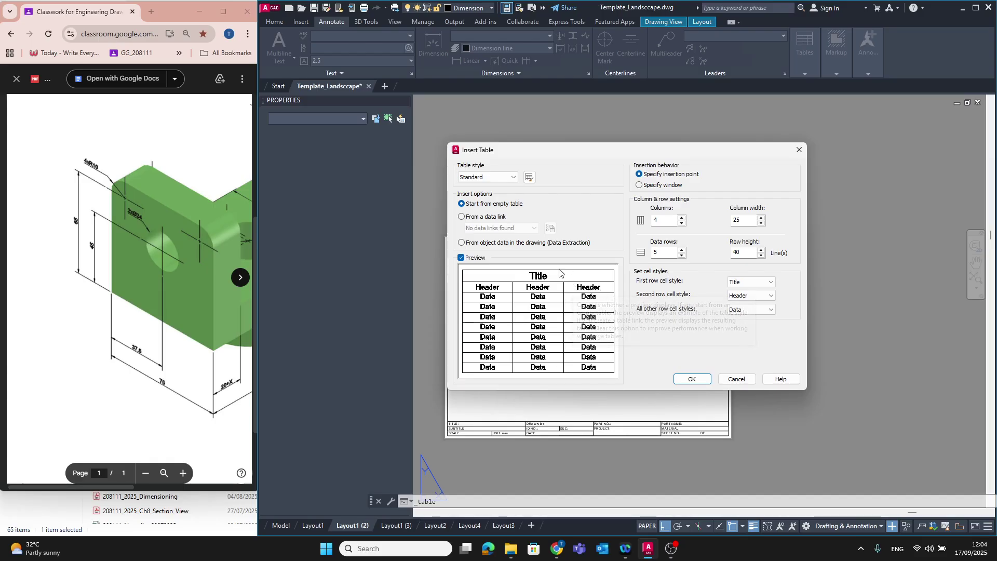
pyautogui.click(760, 285)
pyautogui.click(758, 292)
pyautogui.click(758, 296)
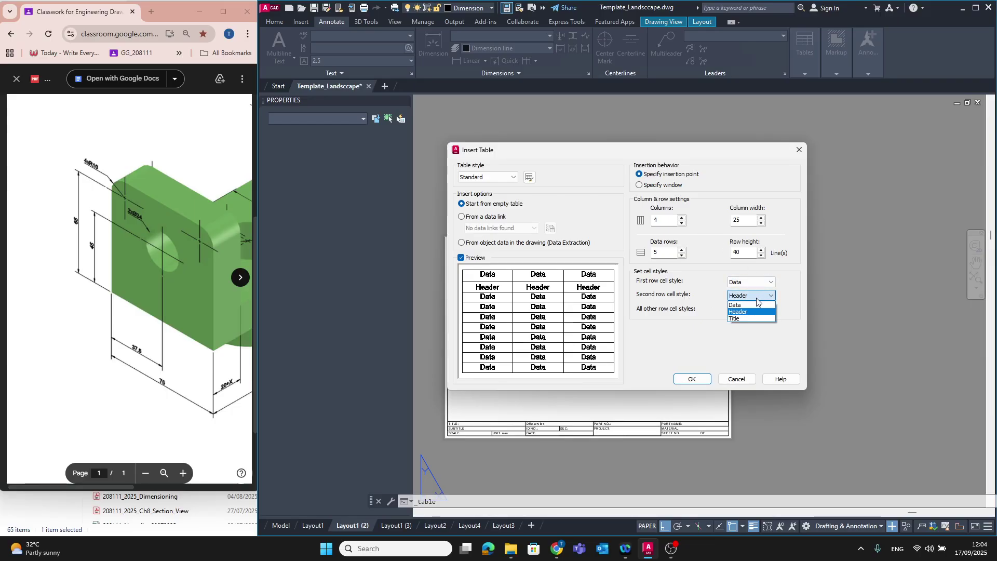
pyautogui.click(752, 305)
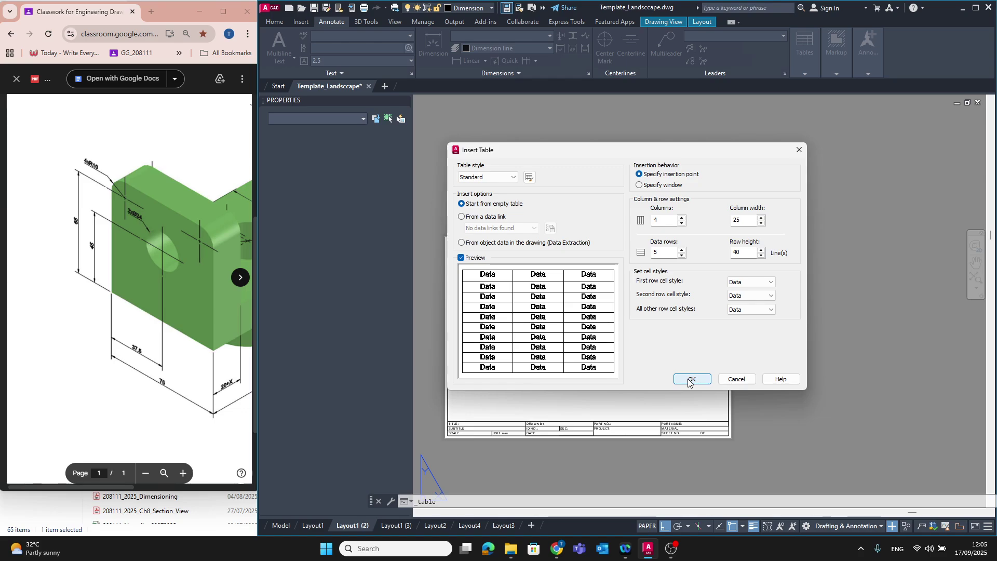
# Step: Insert the table with 4 columns and 5 data rows beside the shaded base view, leaving its cells empty
pyautogui.click(683, 218)
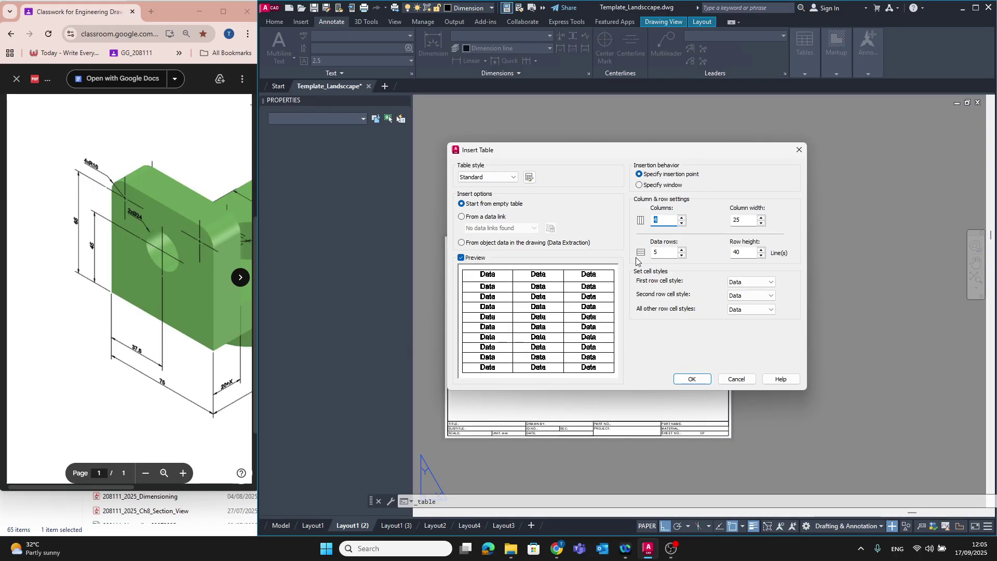
pyautogui.click(689, 383)
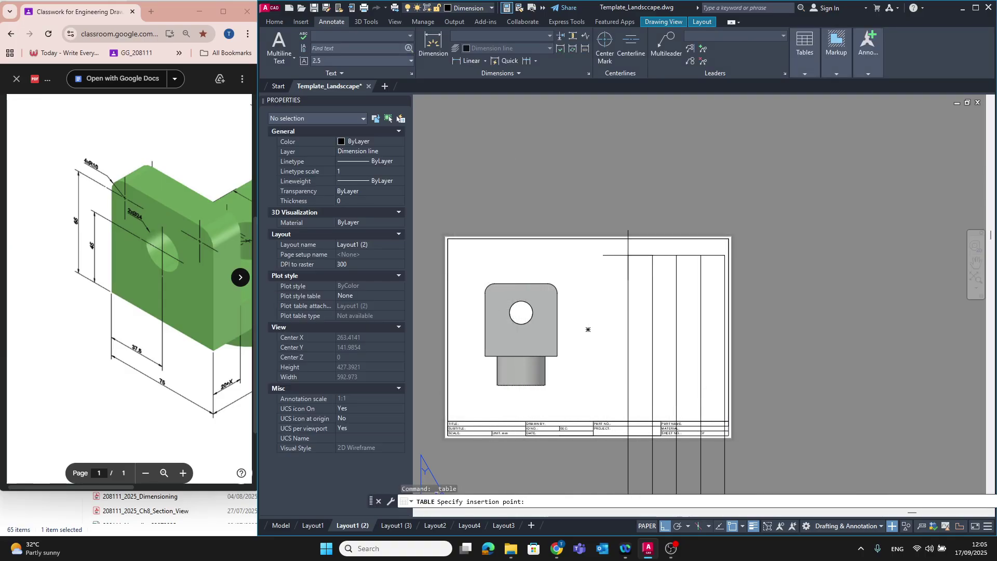
pyautogui.click(586, 329)
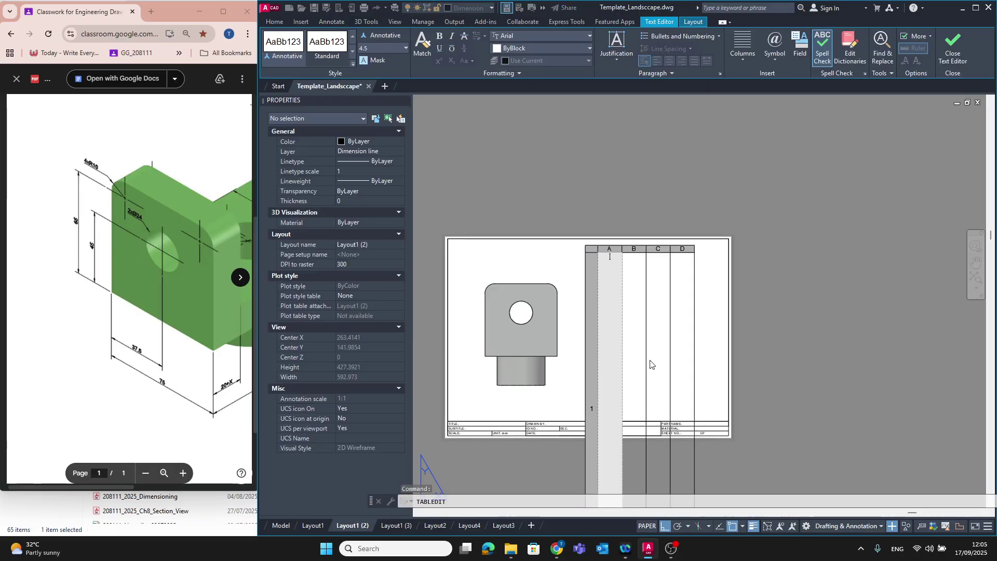
pyautogui.scroll(-4, 659, 332)
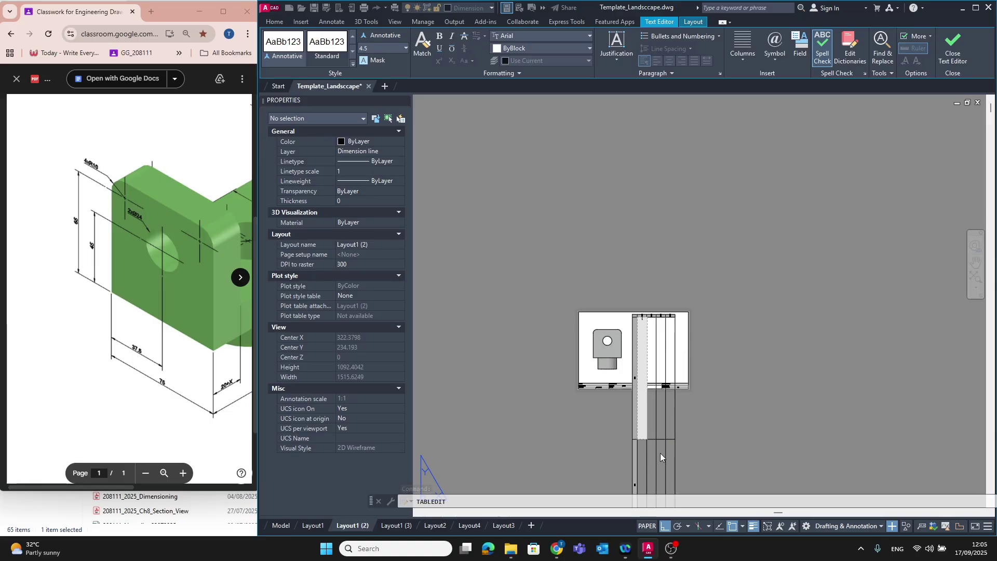
pyautogui.press('Escape')
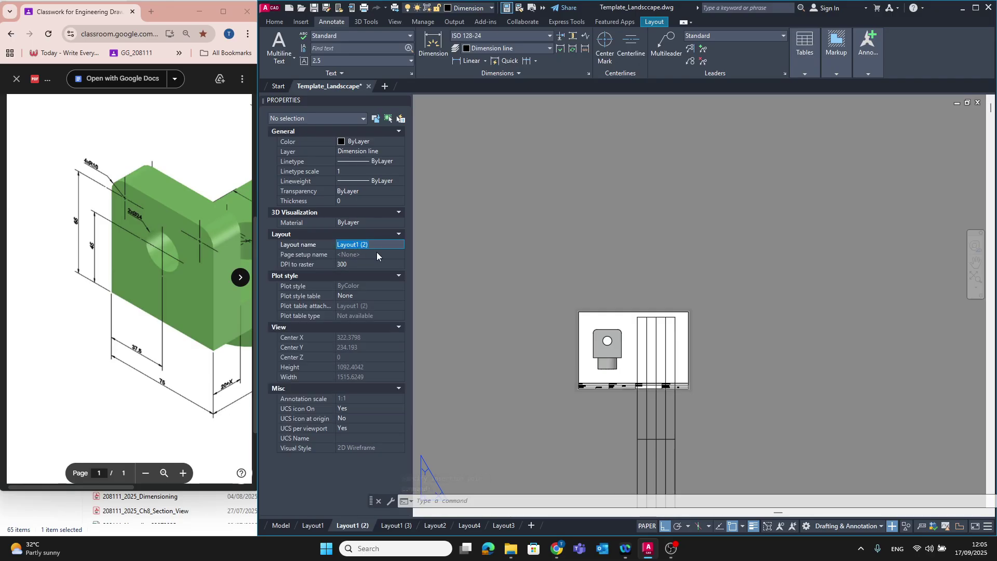
# Step: Move the table straight up by about 410 mm so it starts above the sheet
pyautogui.click(657, 425)
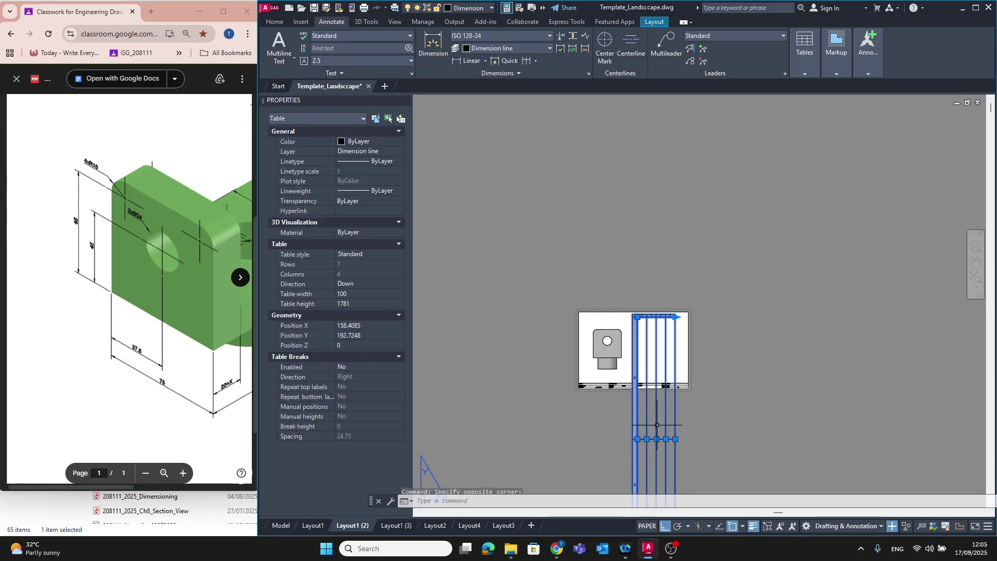
pyautogui.click(638, 316)
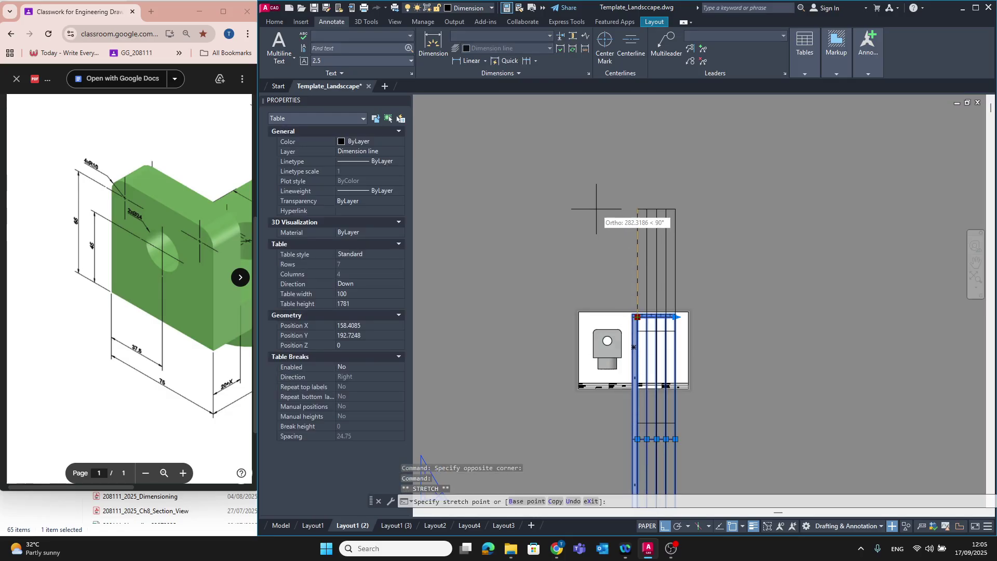
pyautogui.click(640, 159)
# Step: Shrink the table's height uniformly in two passes, first to about 200 mm and finally to about 148 mm
pyautogui.scroll(-5, 699, 355)
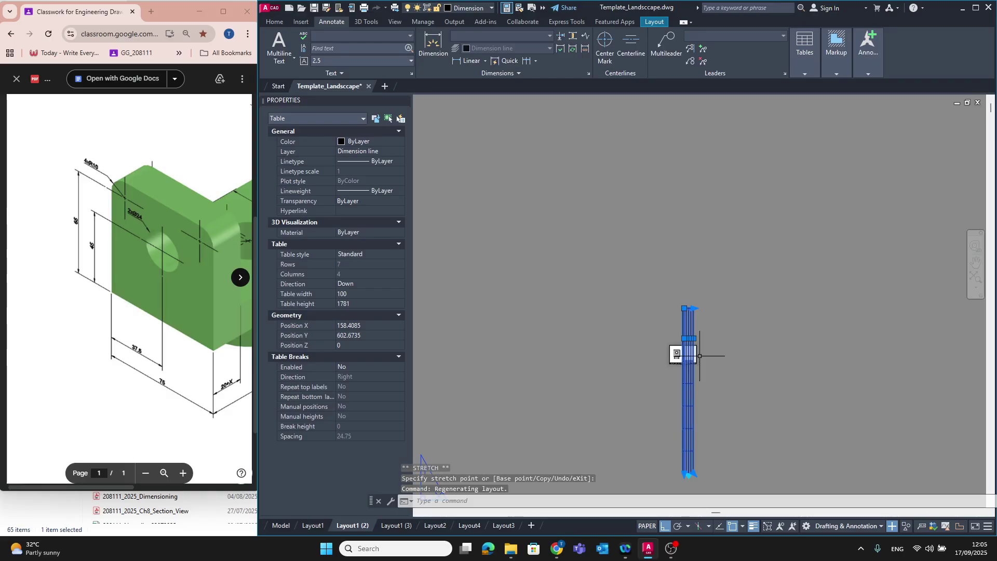
pyautogui.click(693, 473)
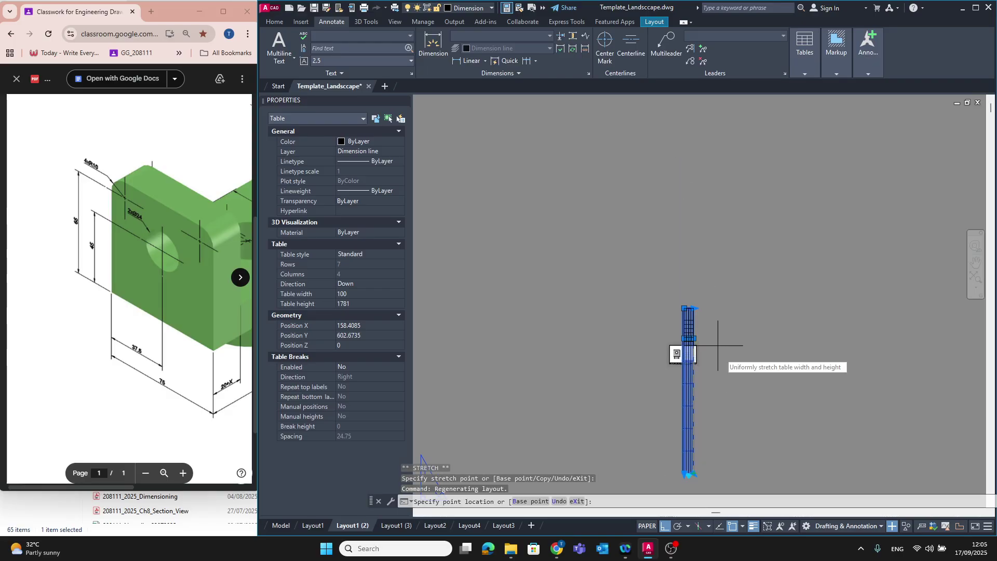
pyautogui.click(702, 329)
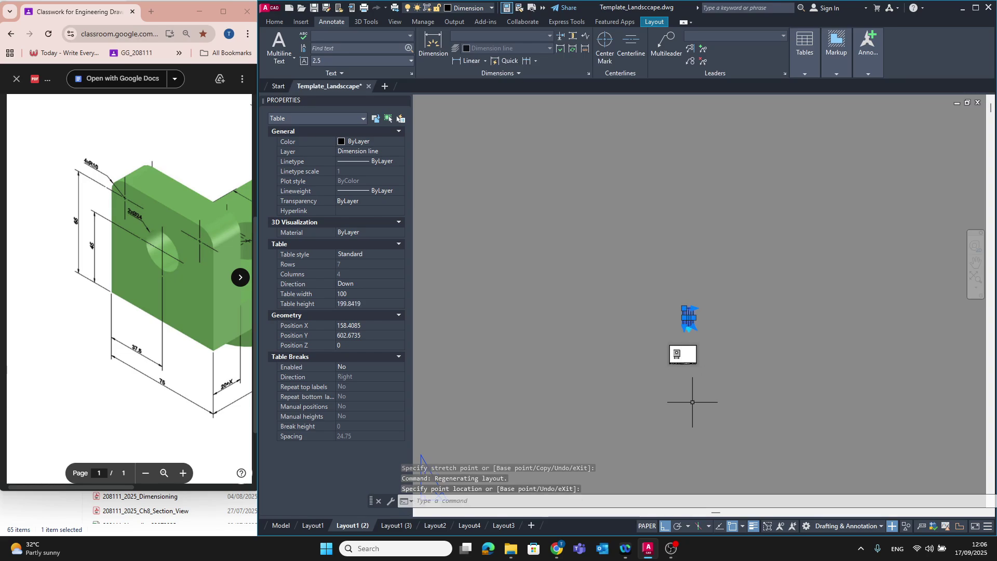
pyautogui.scroll(5, 688, 397)
pyautogui.moveTo(643, 290); pyautogui.dragTo(600, 441, button='middle')
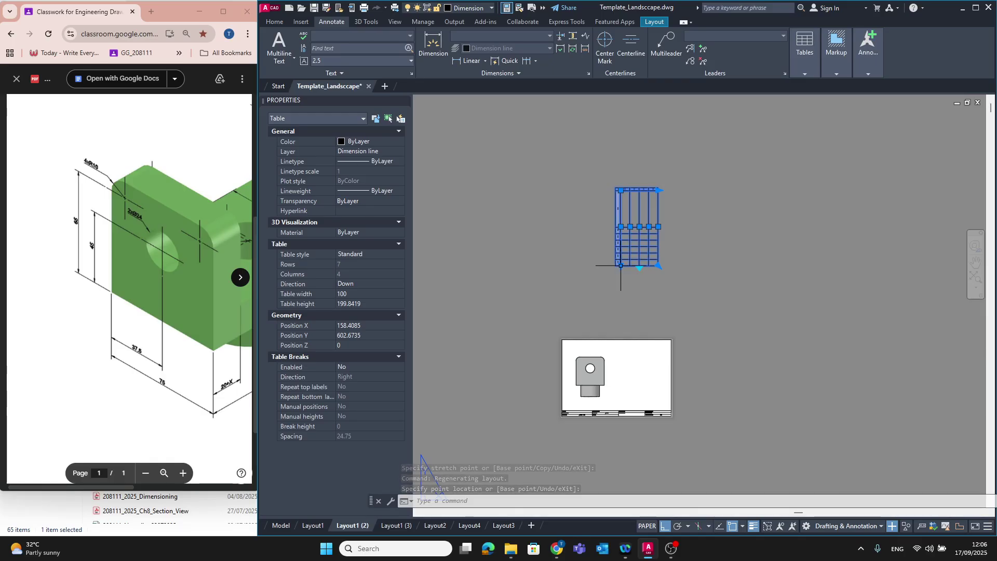
pyautogui.click(621, 227)
pyautogui.click(634, 206)
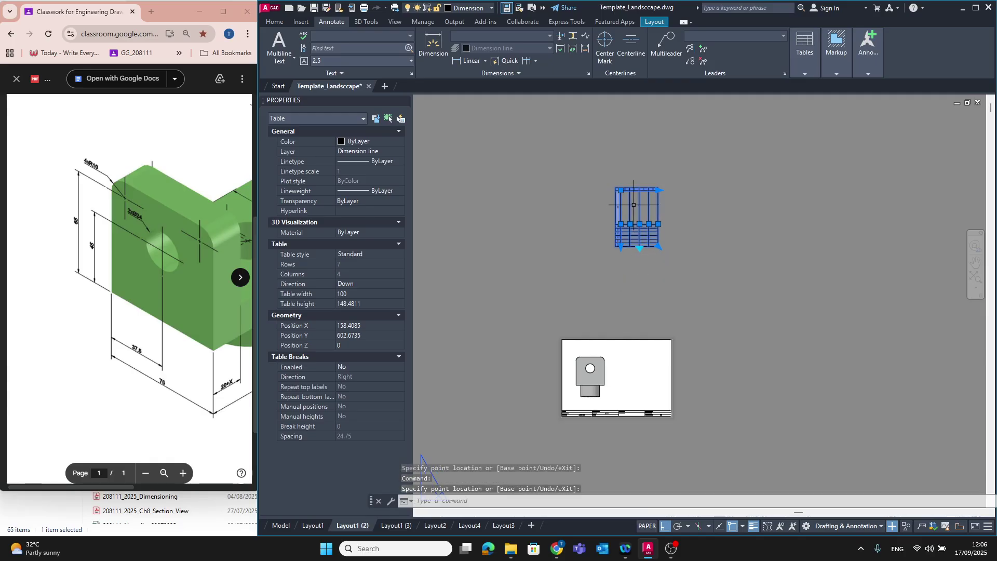
pyautogui.click(639, 225)
pyautogui.click(639, 224)
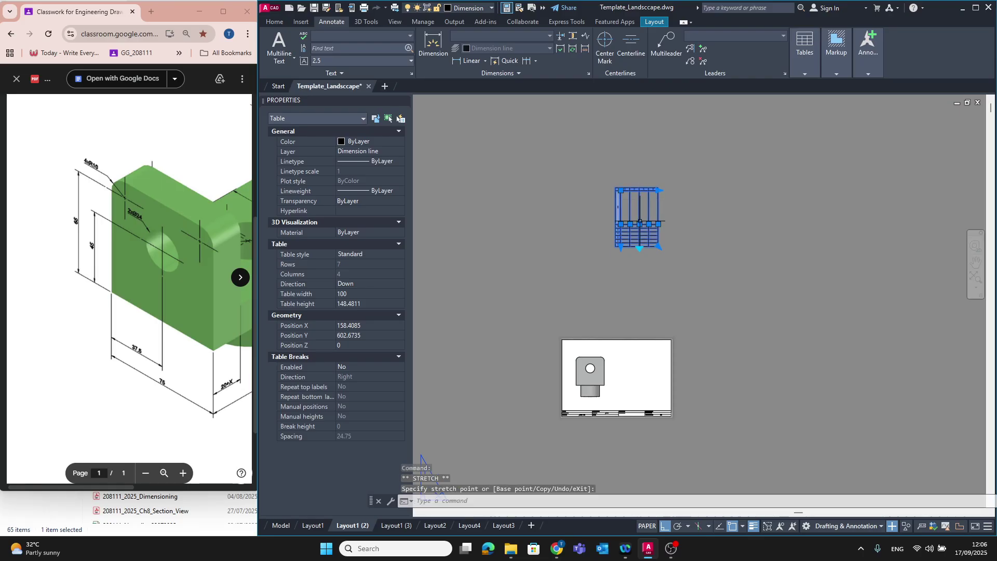
pyautogui.click(652, 210)
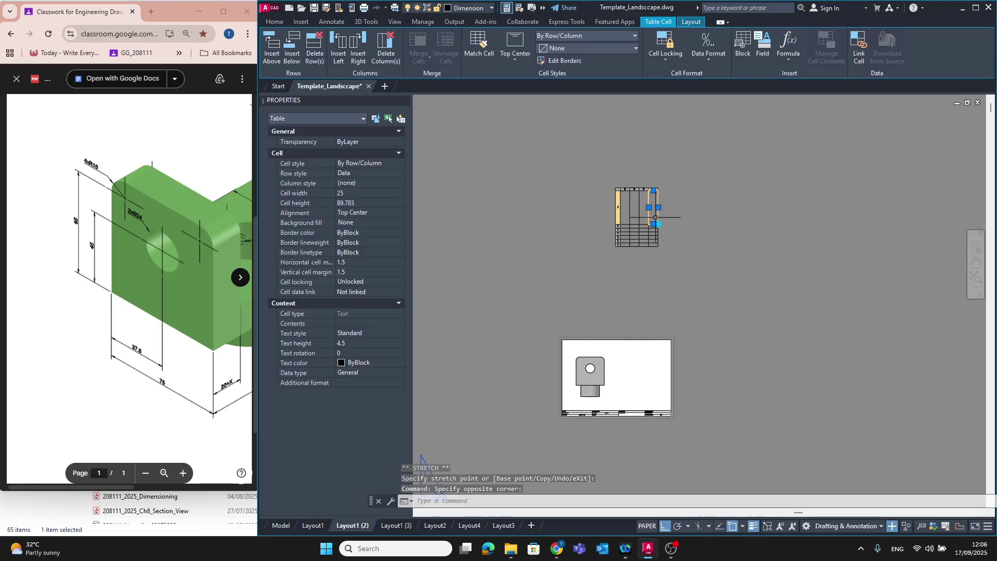
pyautogui.click(765, 295)
pyautogui.click(616, 188)
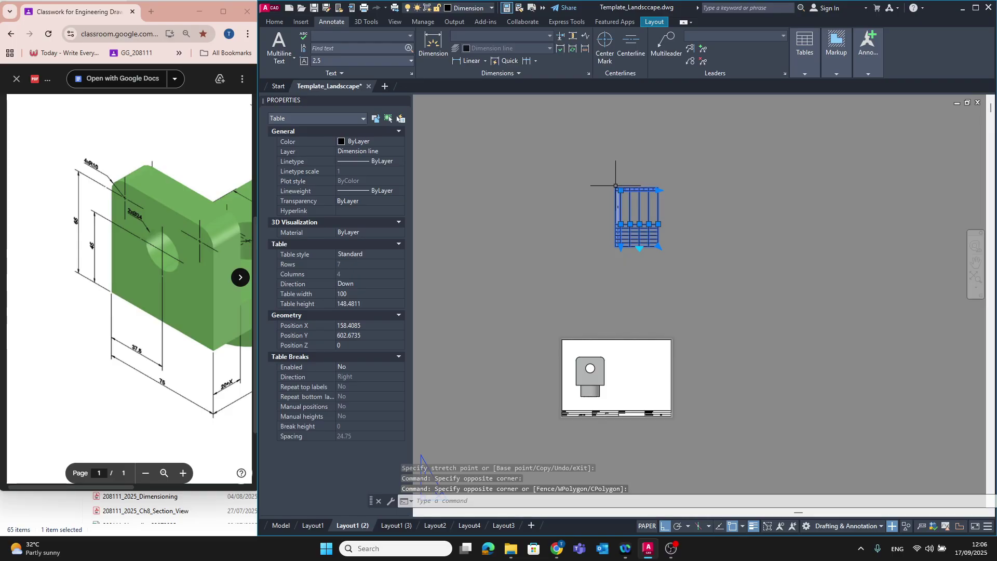
pyautogui.moveTo(618, 199); pyautogui.dragTo(630, 378)
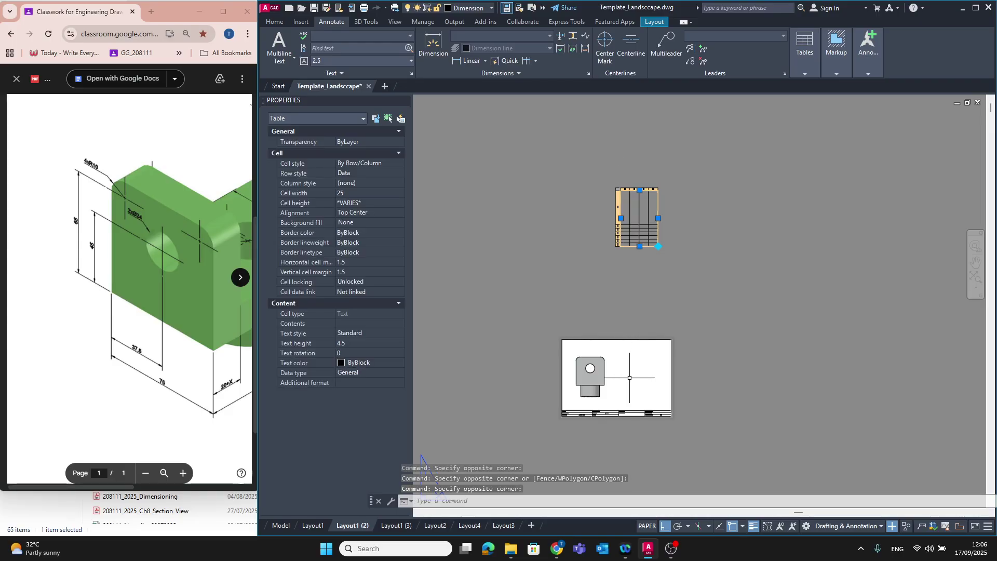
pyautogui.moveTo(605, 183)
pyautogui.mouseDown()
pyautogui.moveTo(670, 220)
pyautogui.moveTo(668, 272)
pyautogui.mouseUp()
pyautogui.click(668, 271)
pyautogui.click(629, 200)
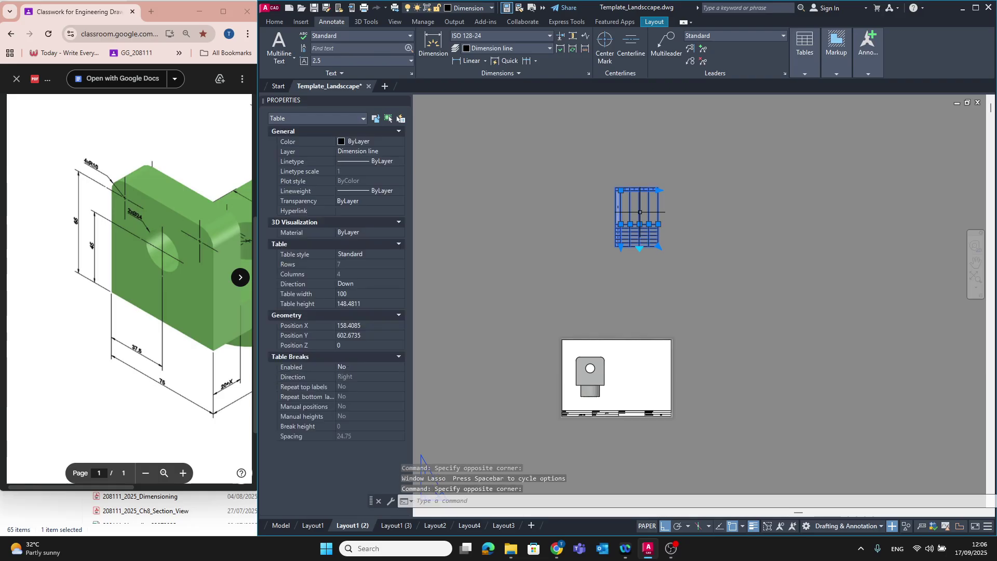
pyautogui.rightClick(628, 200)
pyautogui.press('Escape')
pyautogui.press('Escape')
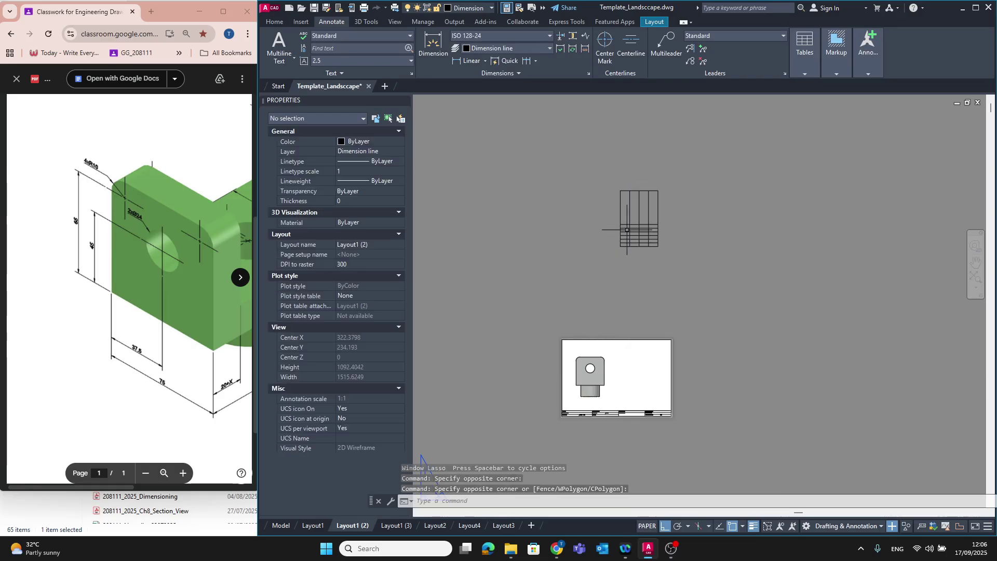
# Step: Try to enter trial text in a first-row cell of the table and leave cell editing
pyautogui.doubleClick(632, 202)
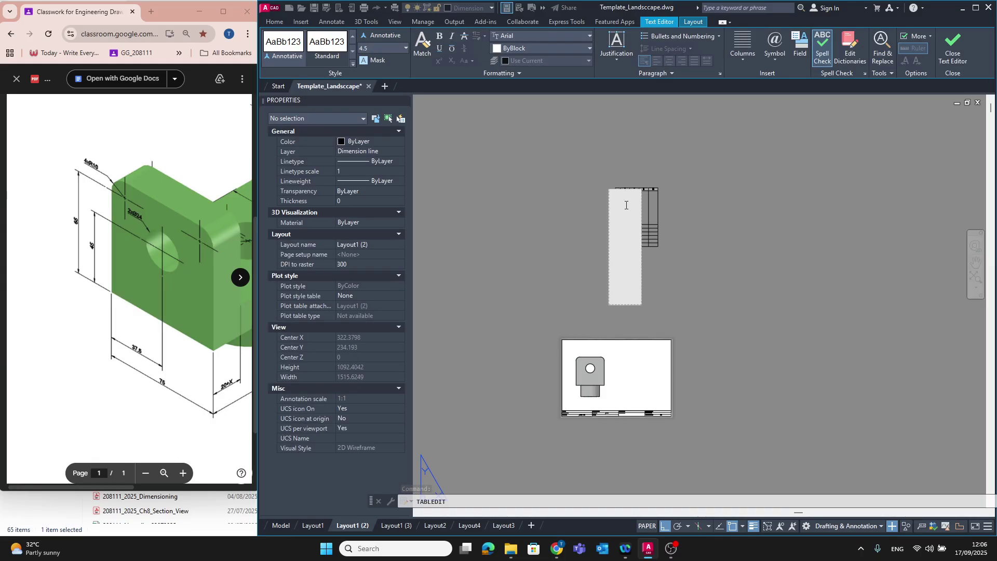
pyautogui.write('jdnfbkb dk')
pyautogui.click(743, 210)
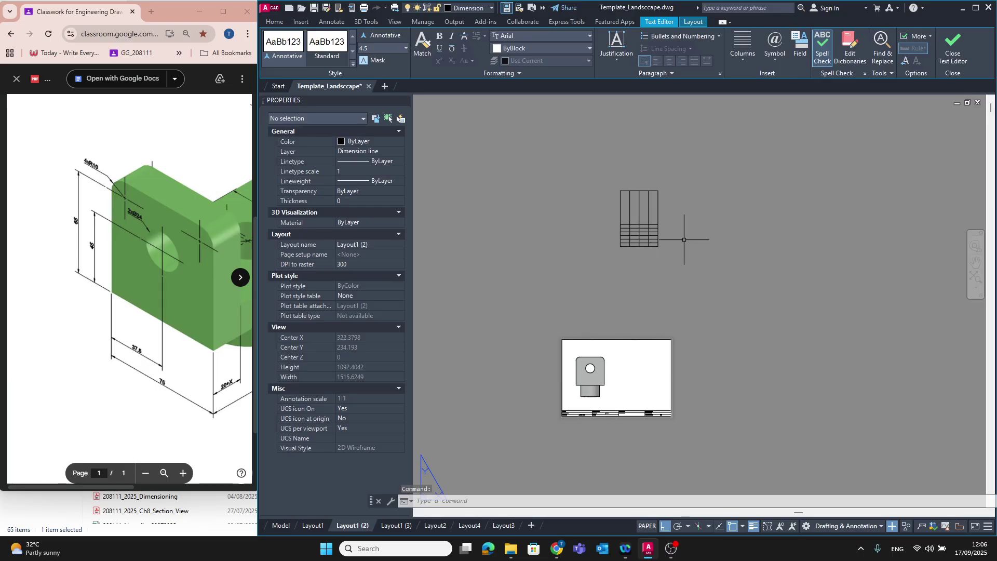
# Step: Enable table breaks with a break height of about 148 mm, then deselect the table
pyautogui.click(629, 202)
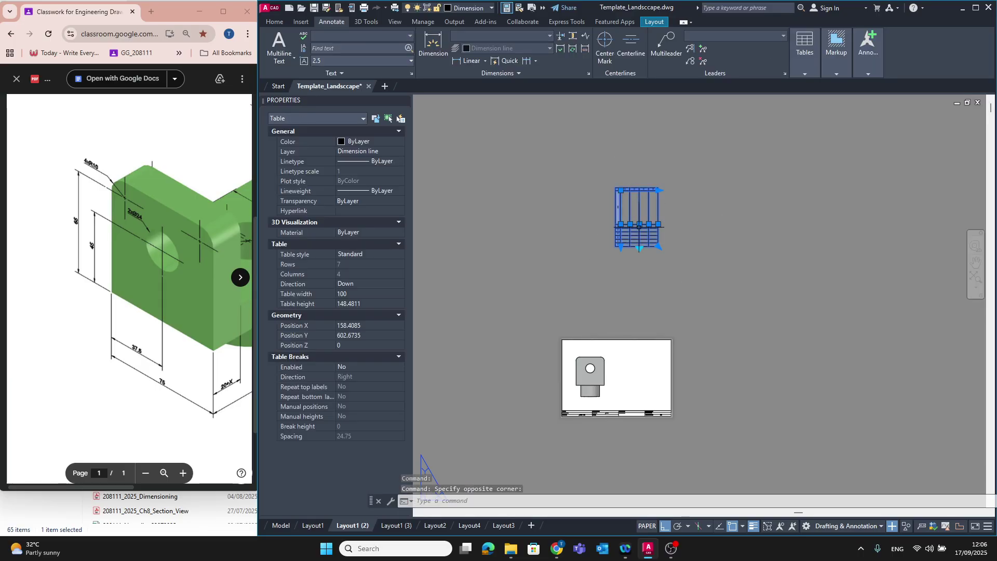
pyautogui.click(640, 249)
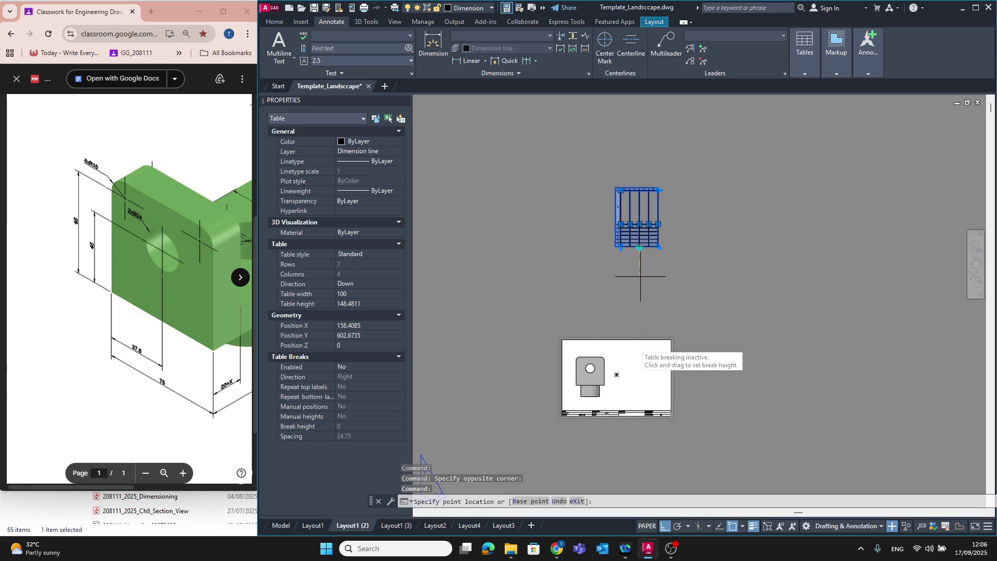
pyautogui.click(632, 386)
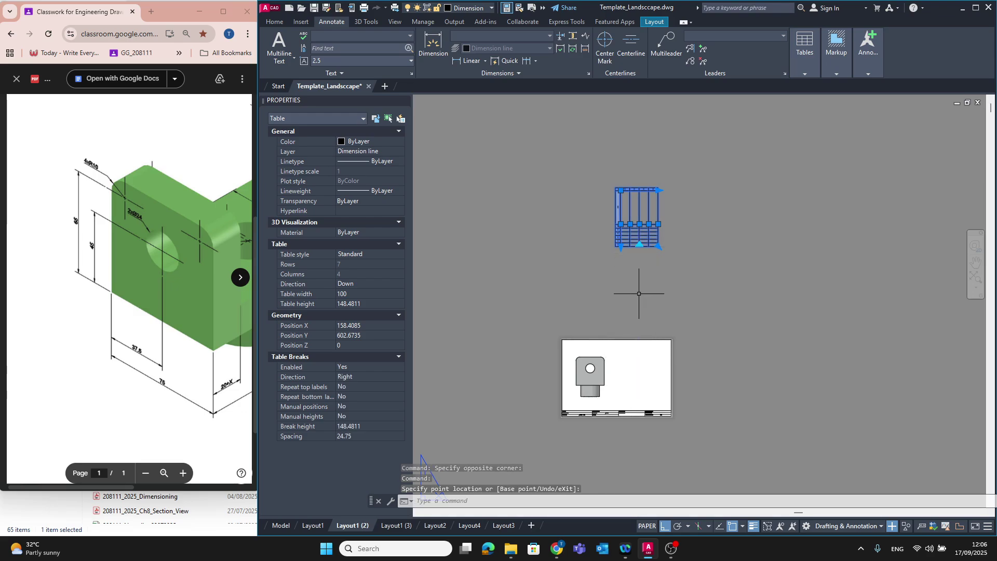
pyautogui.click(617, 156)
pyautogui.click(617, 156)
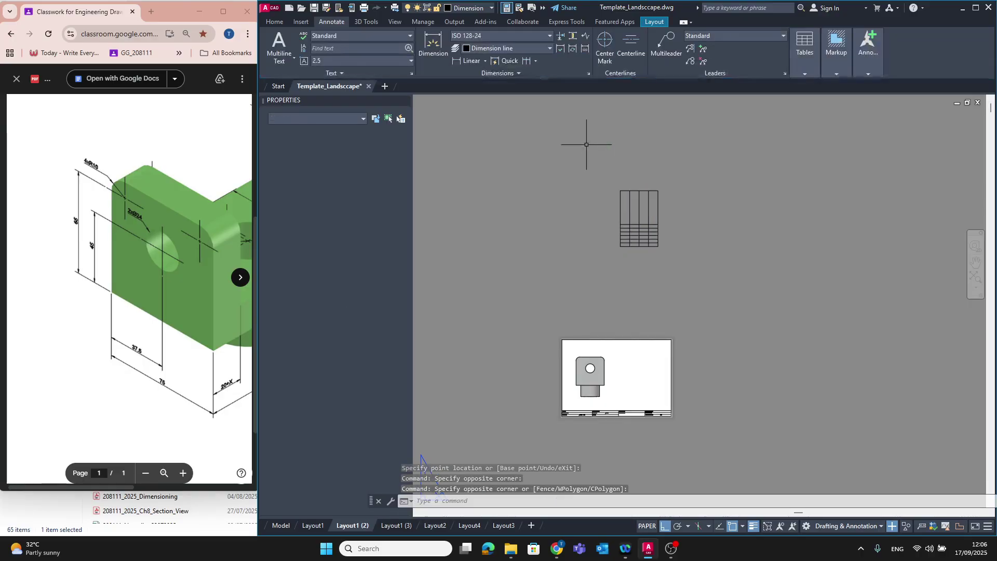
# Step: Try to move the table down onto the sheet with the Move command, using the displacement option
pyautogui.click(274, 21)
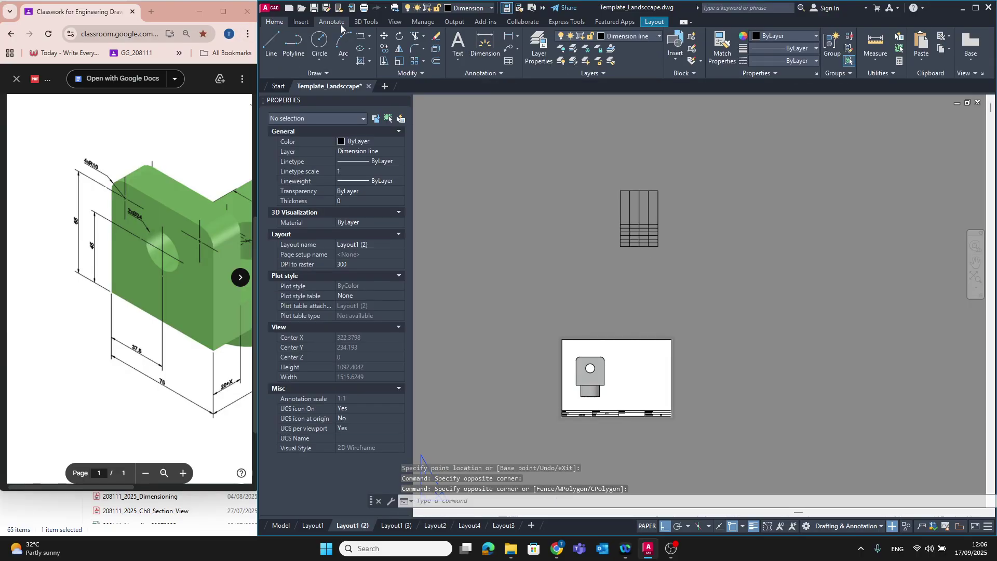
pyautogui.click(384, 35)
pyautogui.click(634, 197)
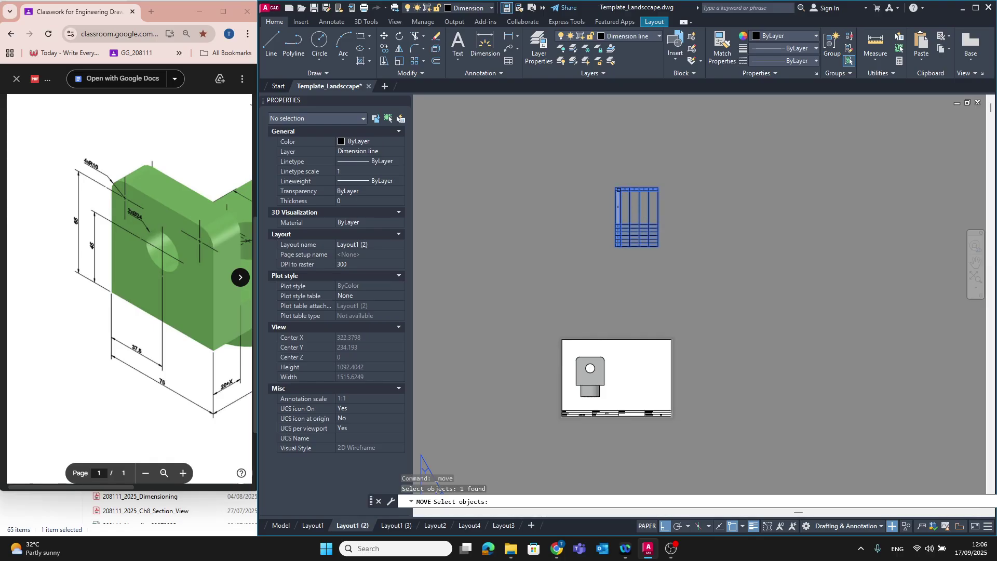
pyautogui.click(618, 190)
pyautogui.rightClick(623, 245)
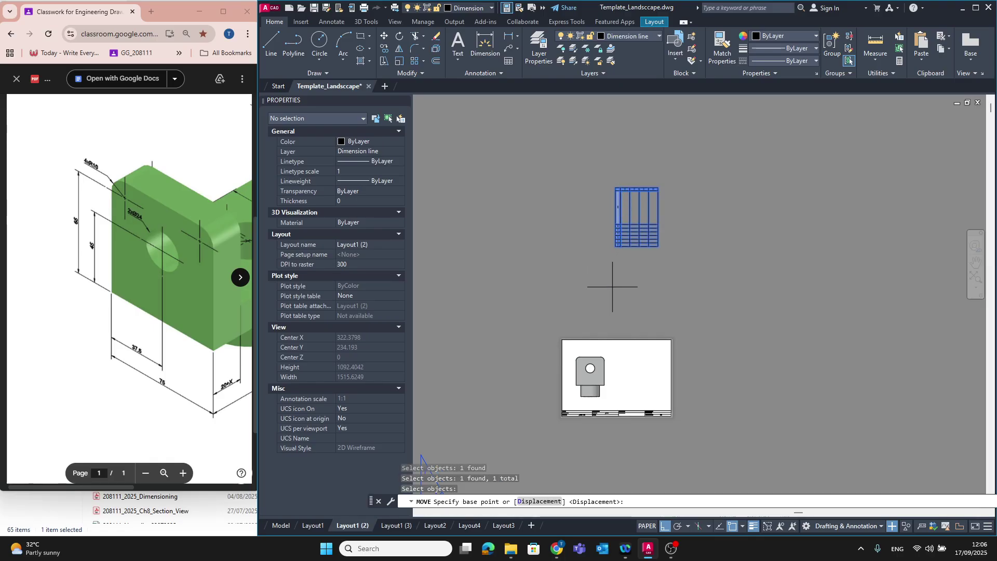
pyautogui.rightClick(622, 367)
pyautogui.click(649, 371)
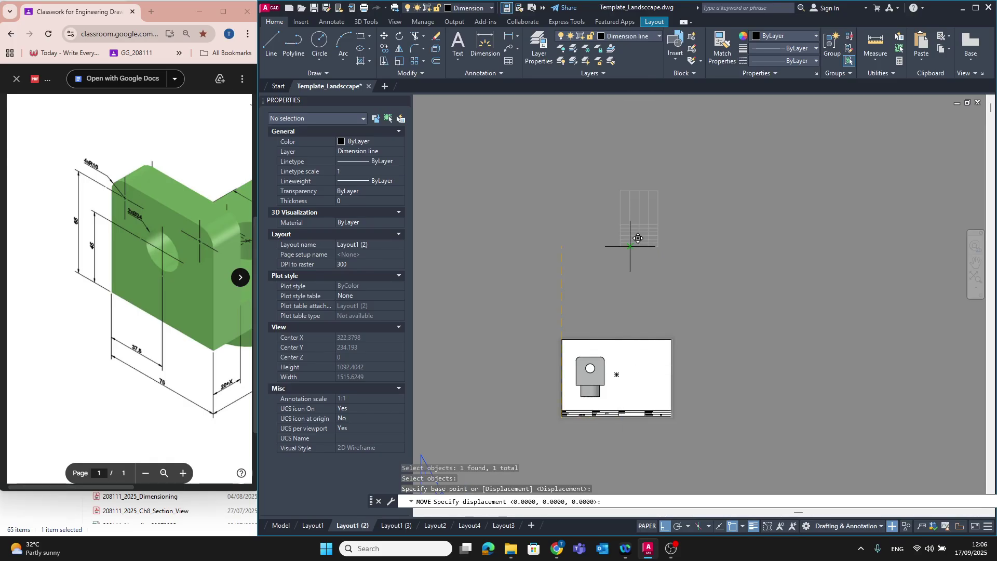
pyautogui.click(646, 383)
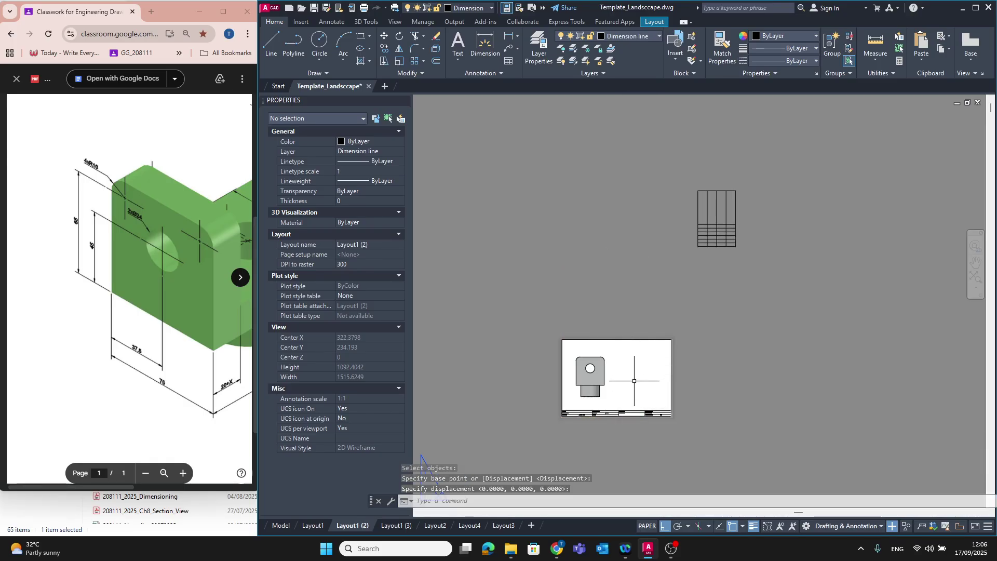
pyautogui.press('Escape')
# Step: Turn off object snap and ortho, and move the table onto the sheet beside the front view
pyautogui.click(691, 265)
pyautogui.click(744, 175)
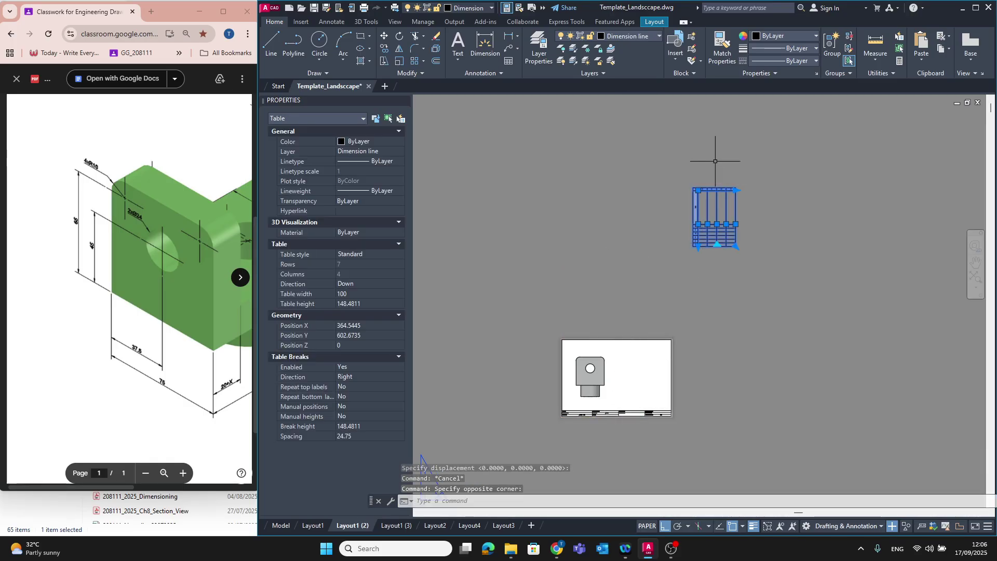
pyautogui.click(698, 190)
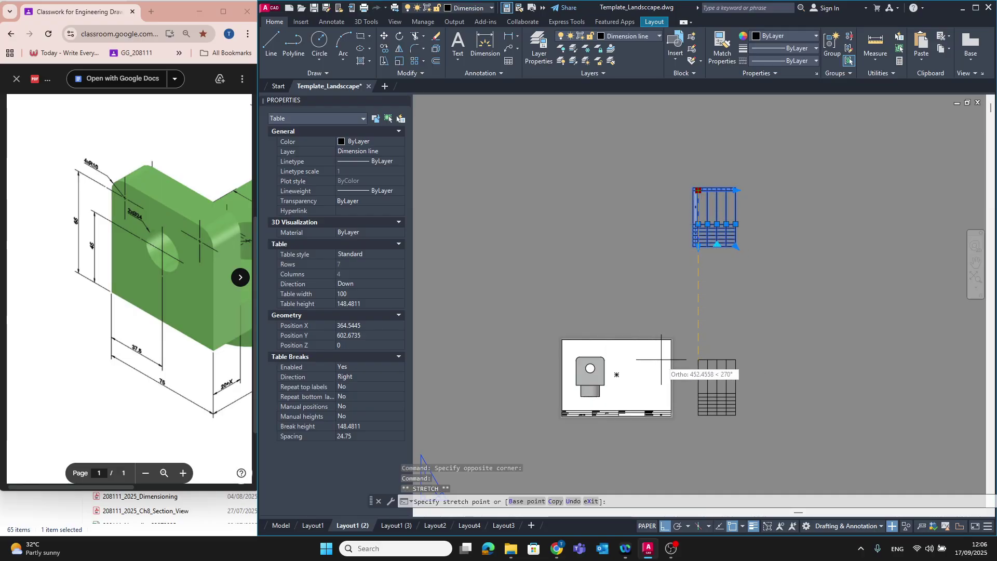
pyautogui.click(732, 526)
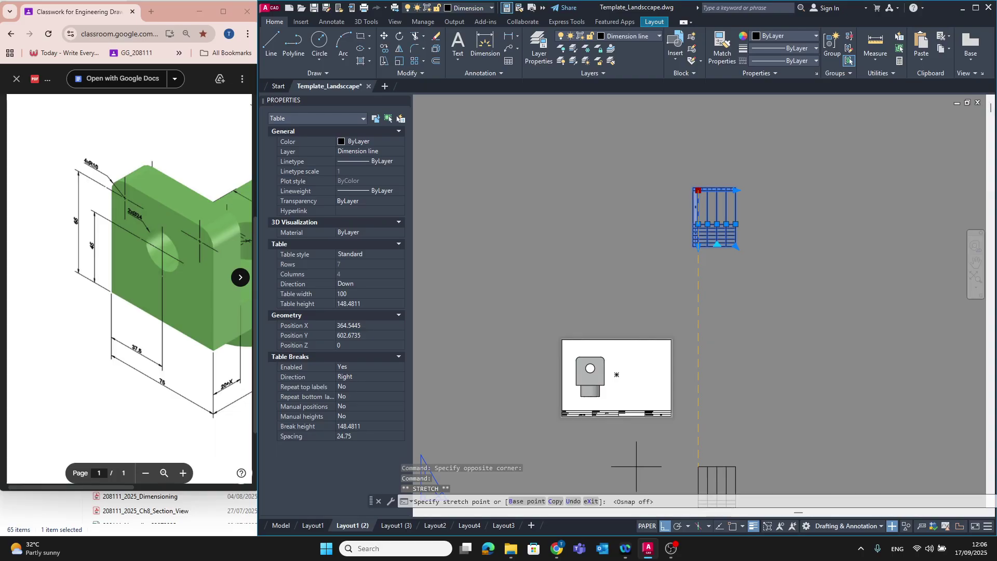
pyautogui.click(665, 527)
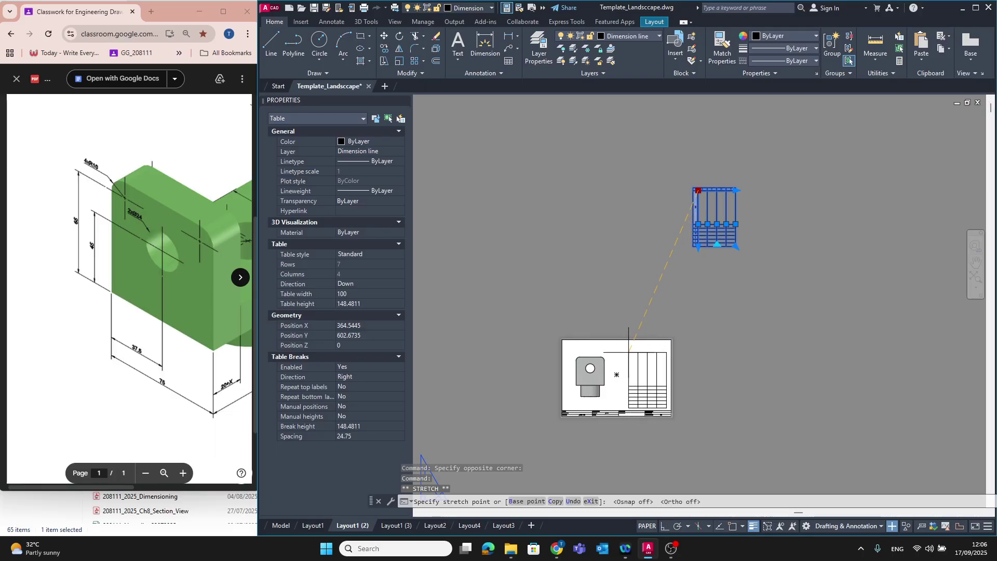
pyautogui.click(629, 352)
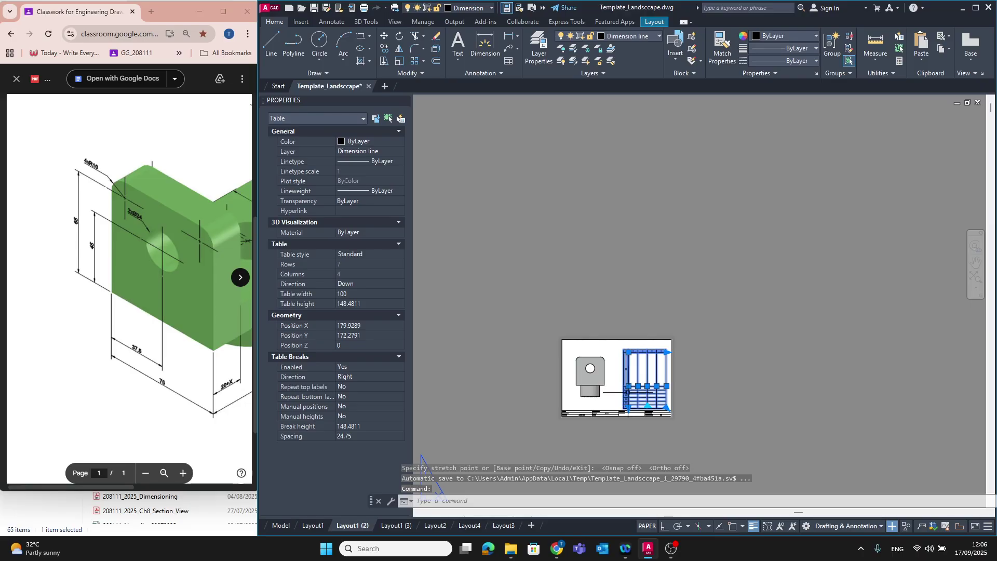
# Step: Stretch the table uniformly to about 101 mm wide and 131 mm high so it clears the title block
pyautogui.scroll(5, 627, 393)
pyautogui.scroll(-5, 627, 393)
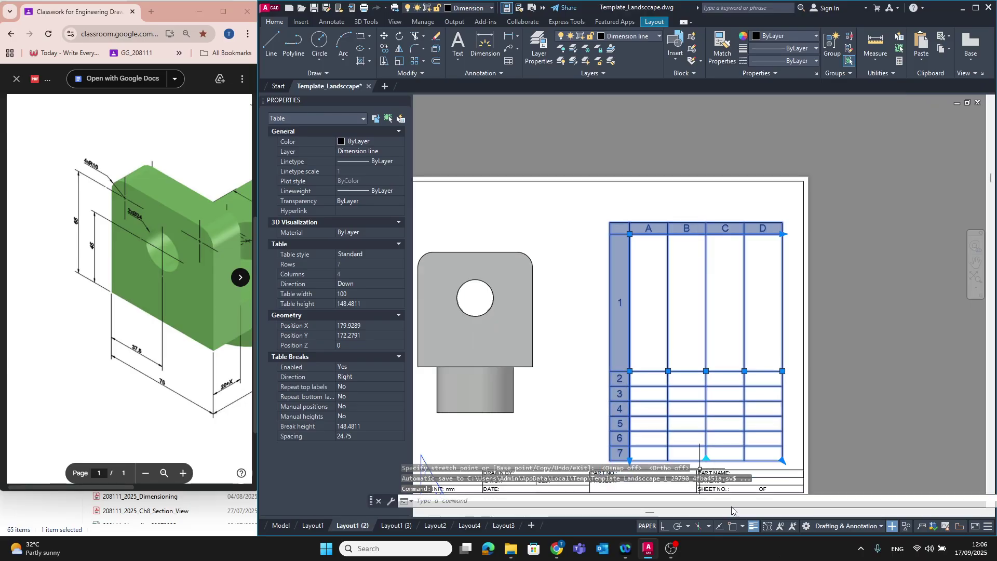
pyautogui.click(783, 462)
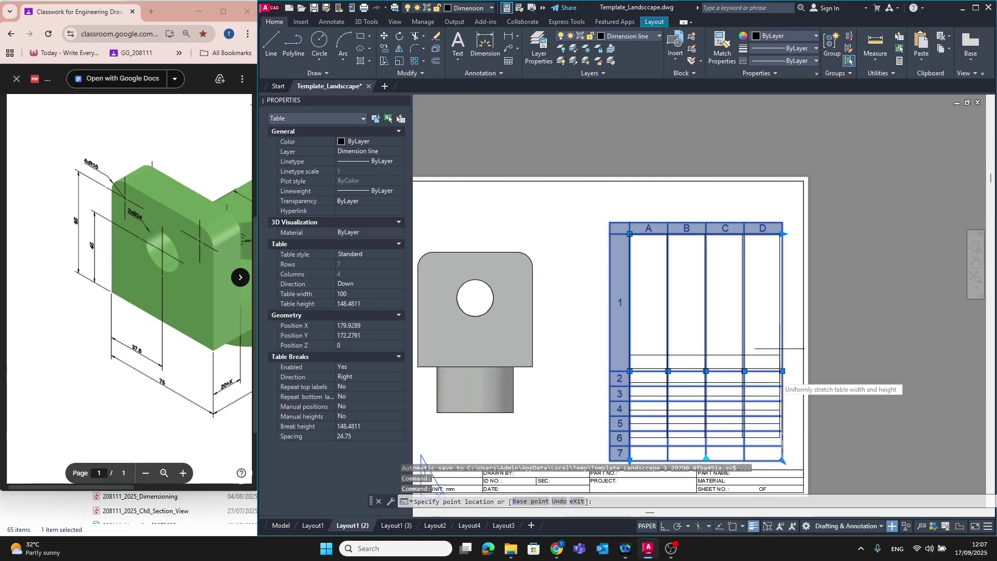
pyautogui.click(785, 435)
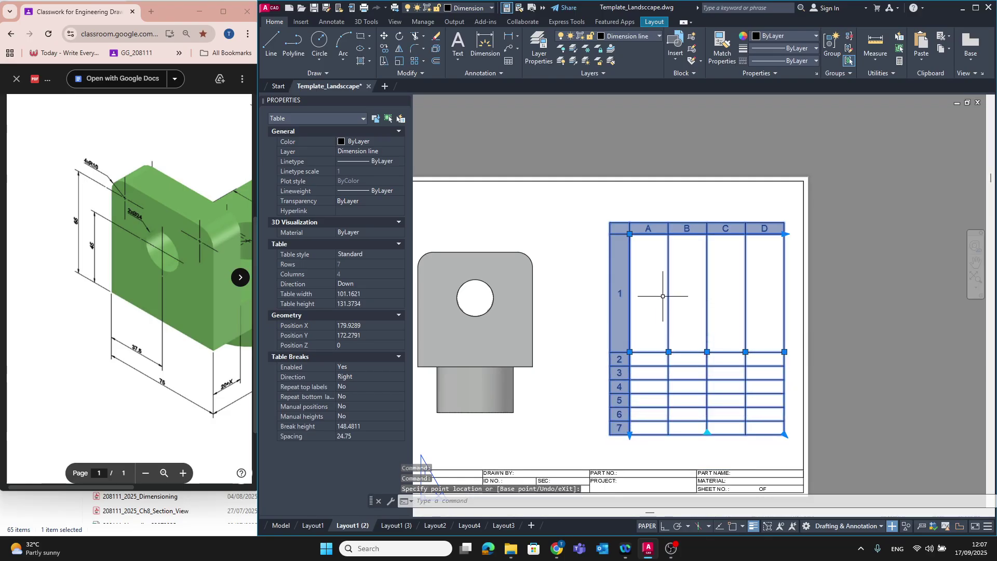
# Step: Enter the column headings Item No., Name, Material and Qty in the table's bottom row
pyautogui.click(641, 291)
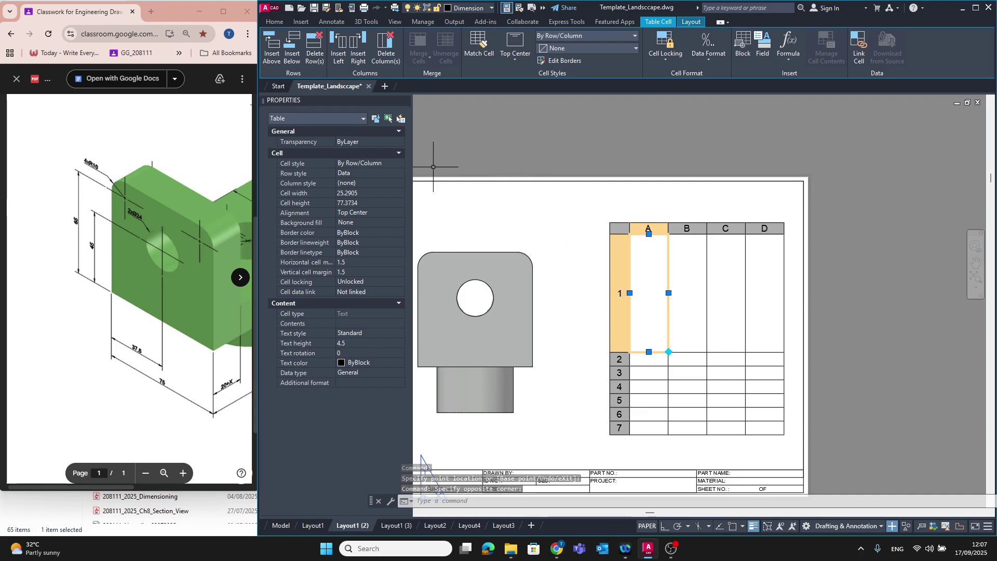
pyautogui.hotkey('alt', 'Tab')
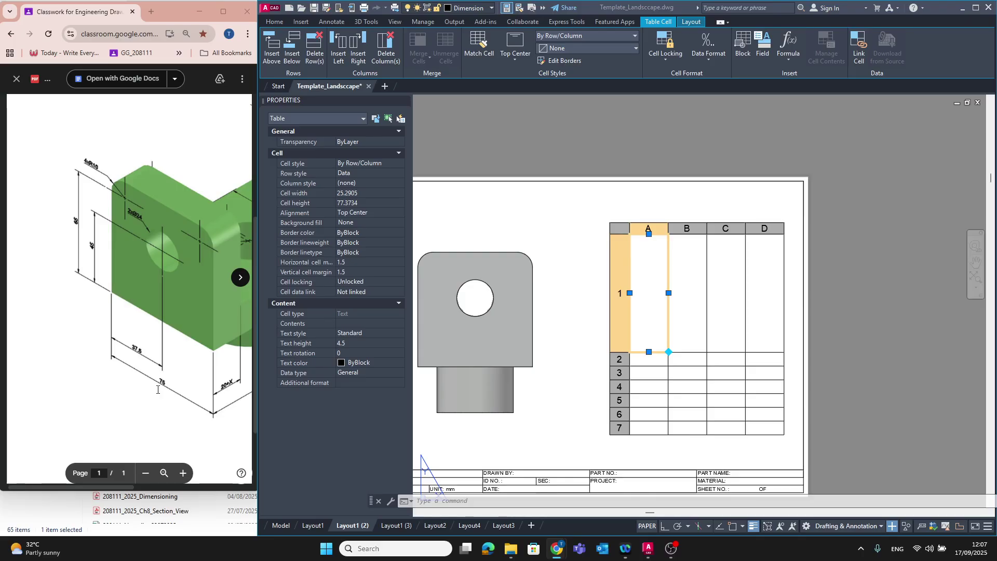
pyautogui.click(651, 427)
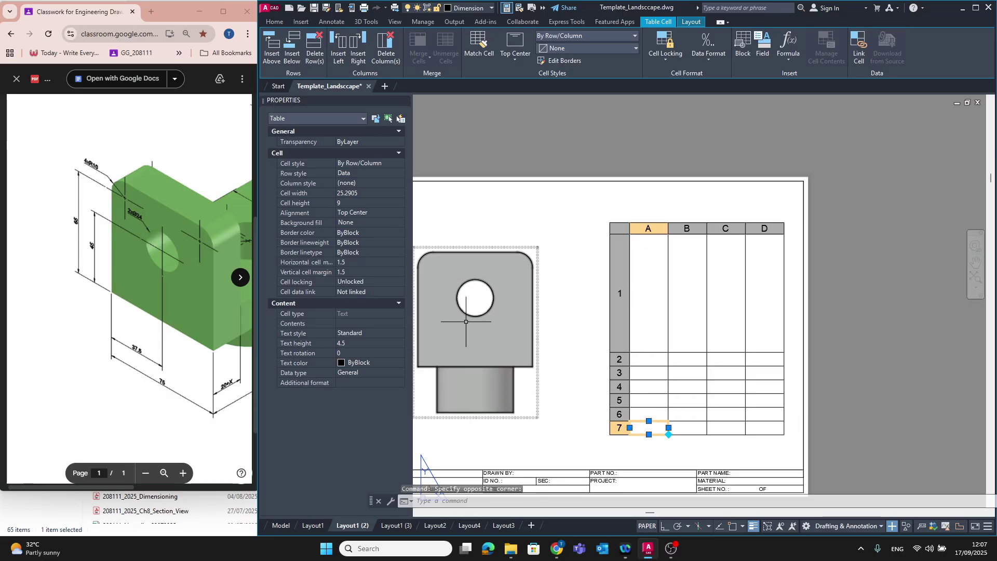
pyautogui.write('It')
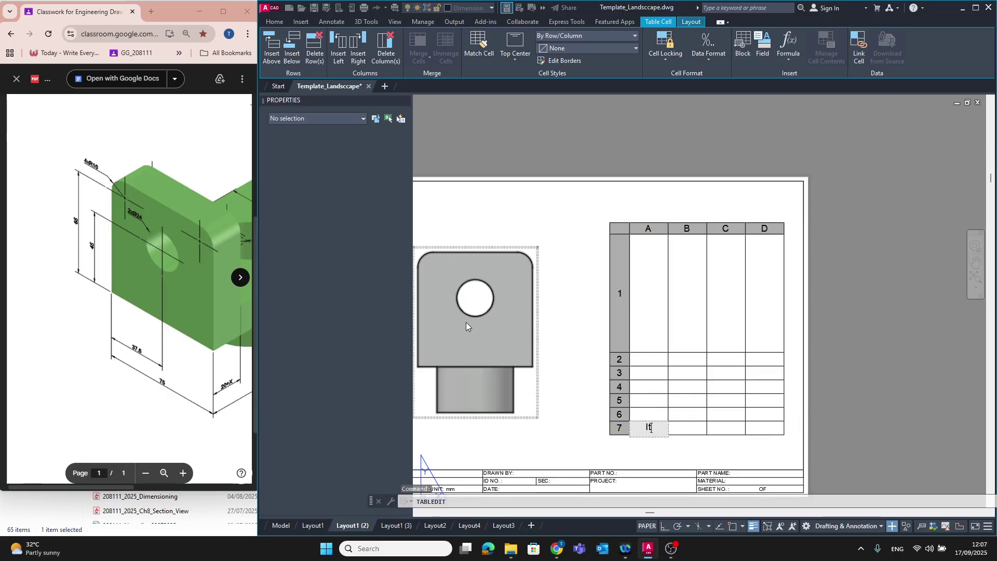
pyautogui.write('em No')
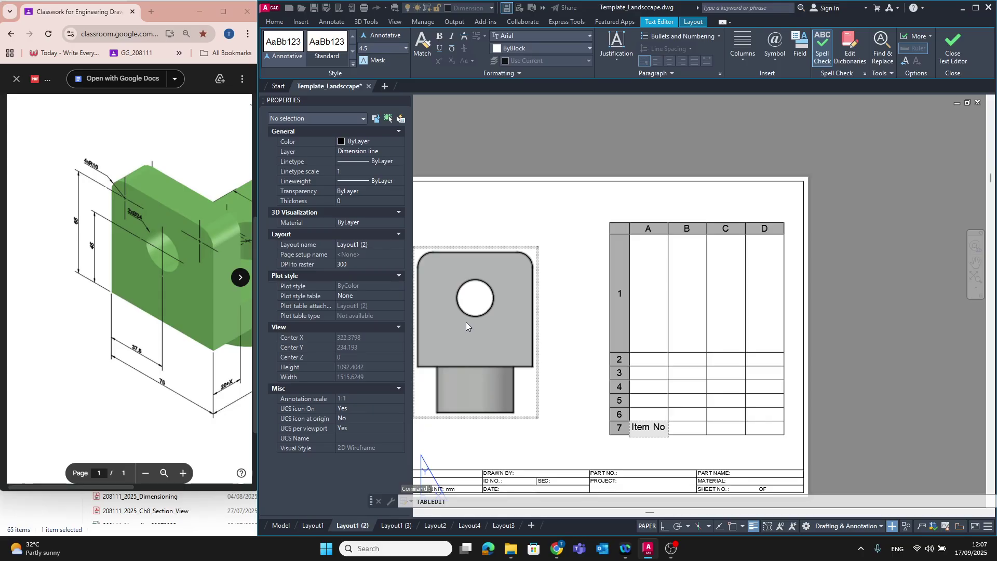
pyautogui.write('.')
pyautogui.press('Tab')
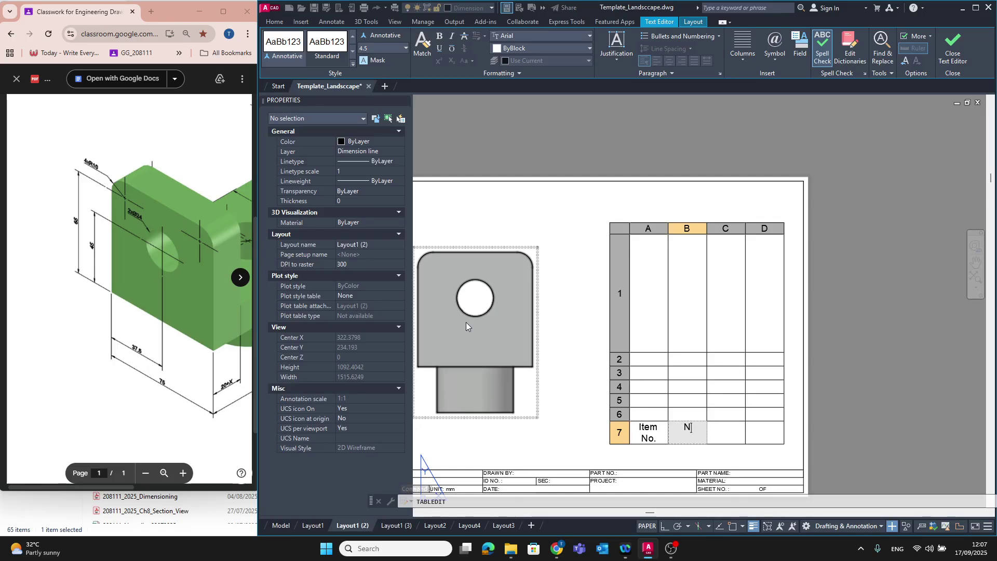
pyautogui.write('e')
pyautogui.press('Tab')
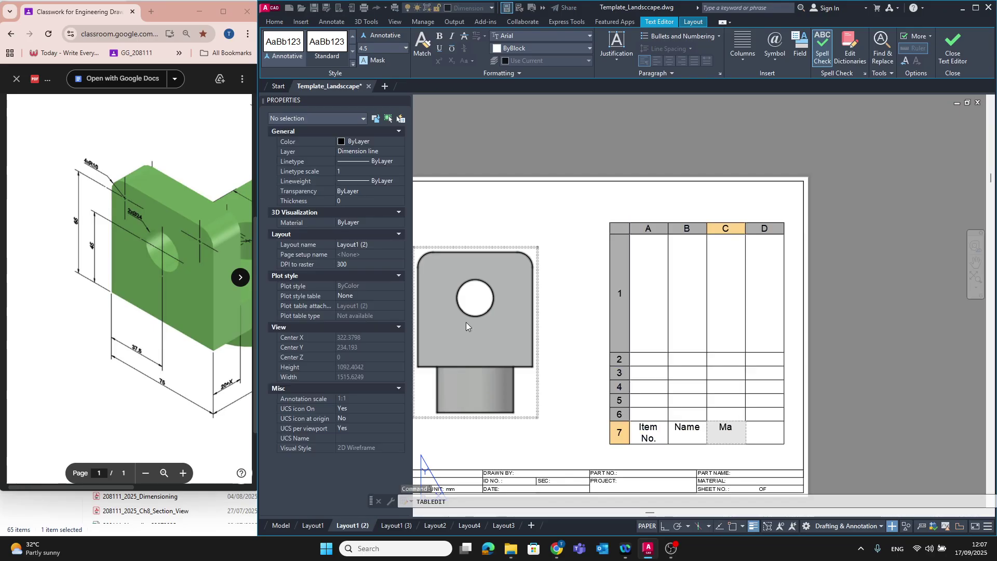
pyautogui.write('Material')
pyautogui.press('Tab')
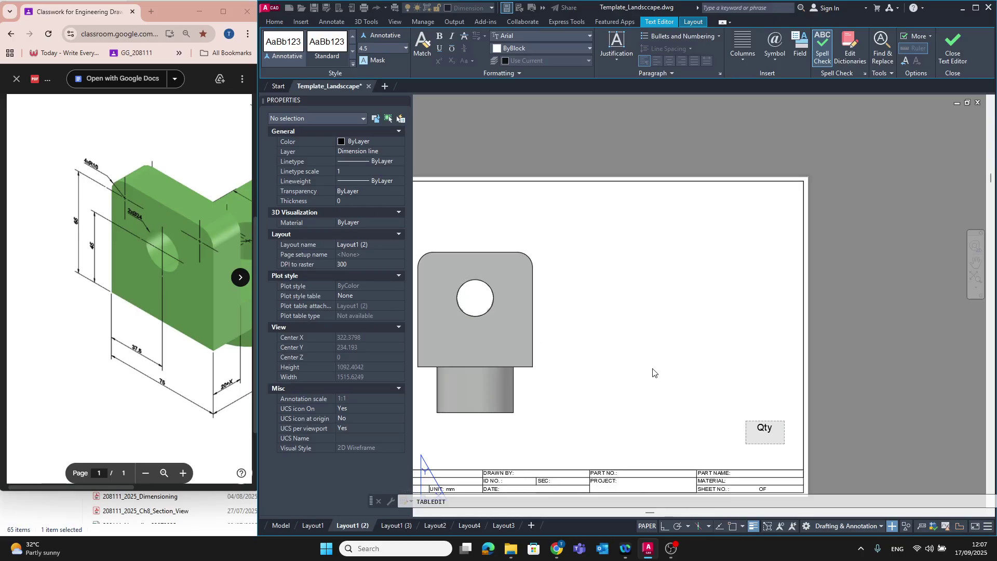
pyautogui.click(653, 372)
# Step: Try to adjust the table from its lower corner with all cells selected, and undo the grip edit
pyautogui.click(643, 359)
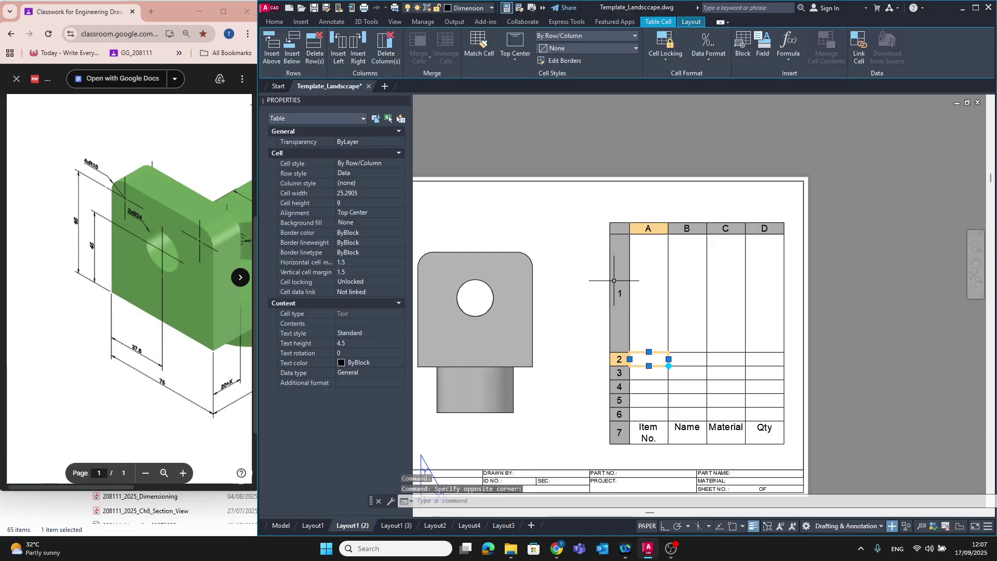
pyautogui.click(649, 229)
pyautogui.click(618, 228)
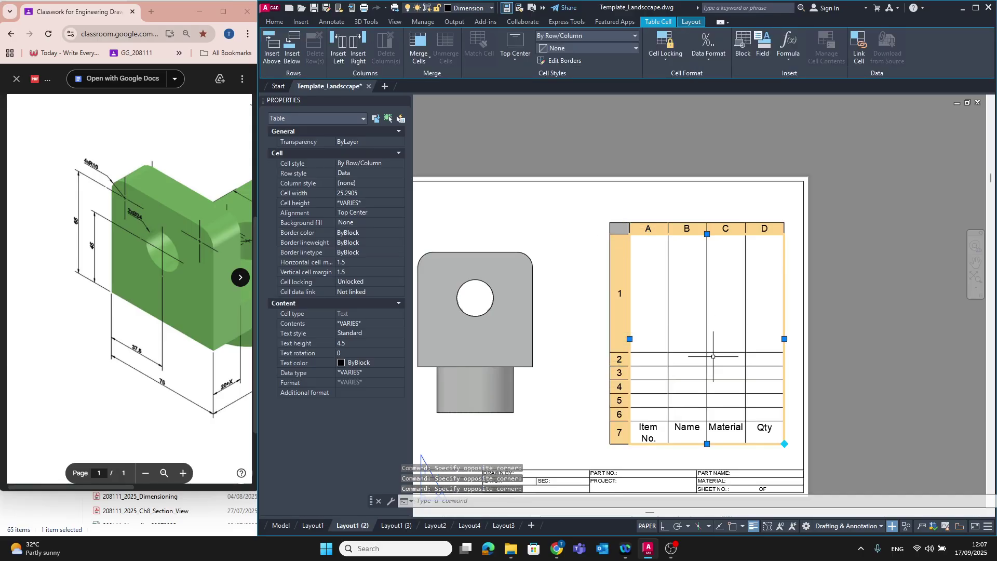
pyautogui.click(784, 443)
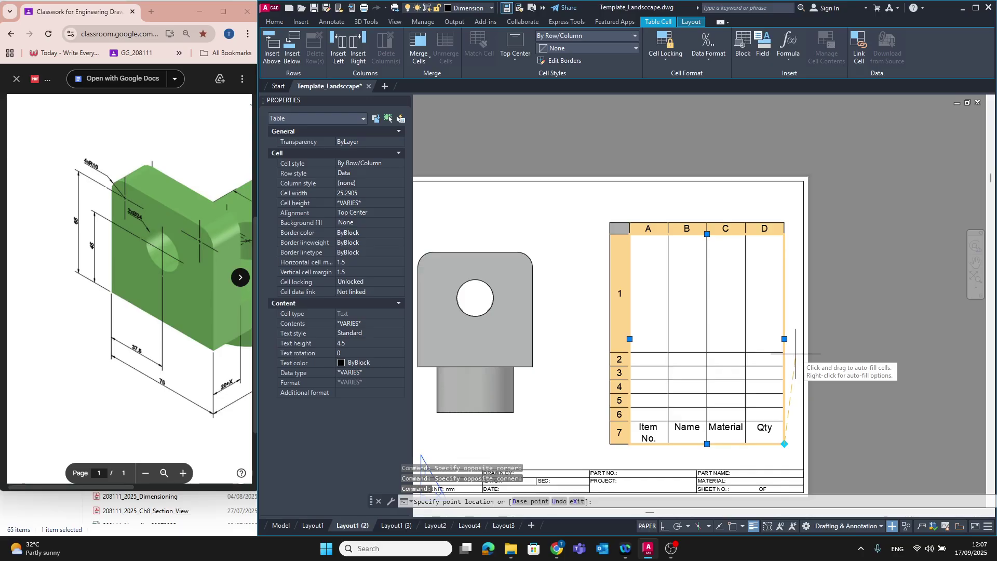
pyautogui.press('Escape')
pyautogui.click(784, 444)
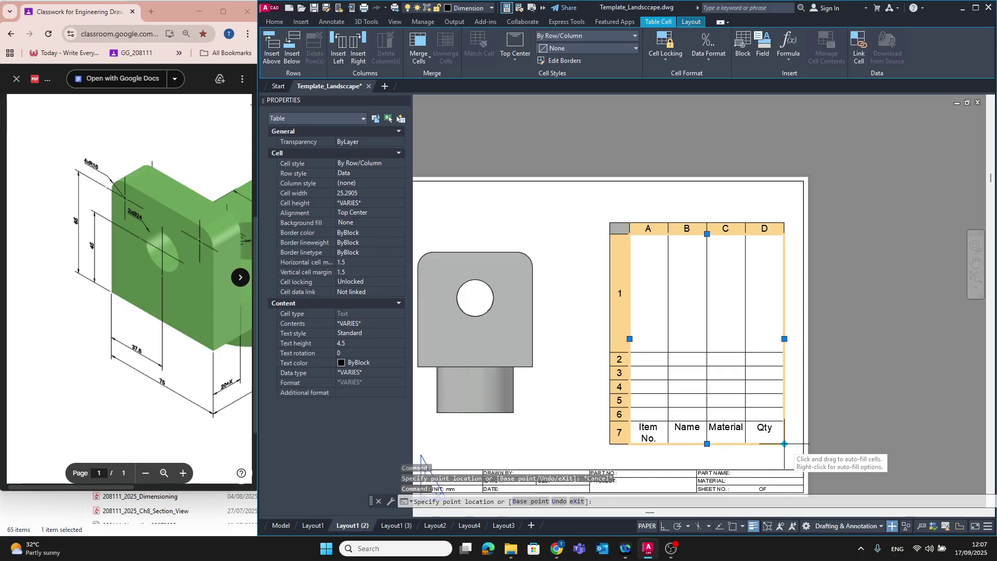
pyautogui.press('Escape')
pyautogui.press('Escape')
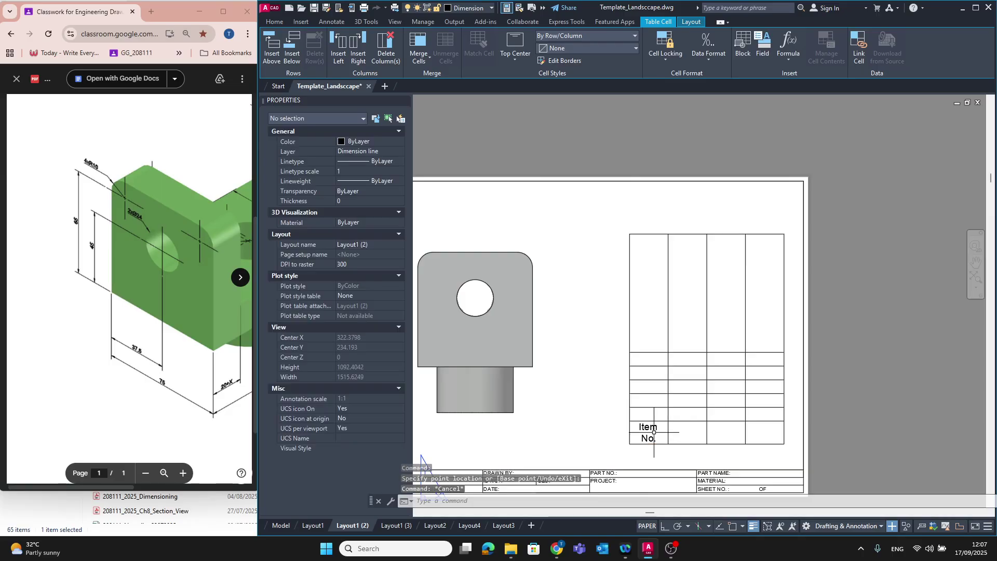
pyautogui.hotkey('ctrl', 'z')
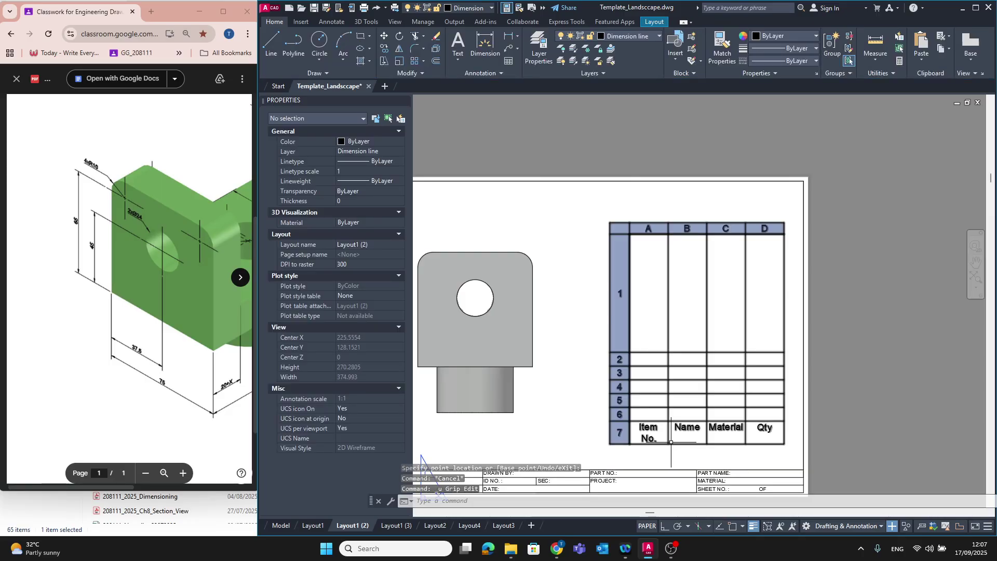
# Step: Set the alignment of all four heading cells in the table's bottom row to Middle Center
pyautogui.click(647, 436)
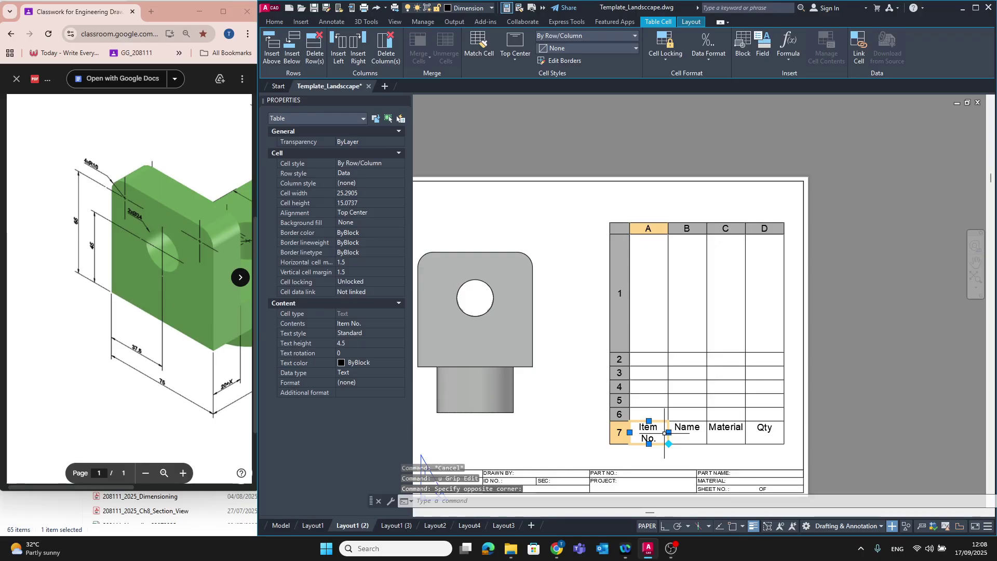
pyautogui.moveTo(665, 434); pyautogui.dragTo(746, 444)
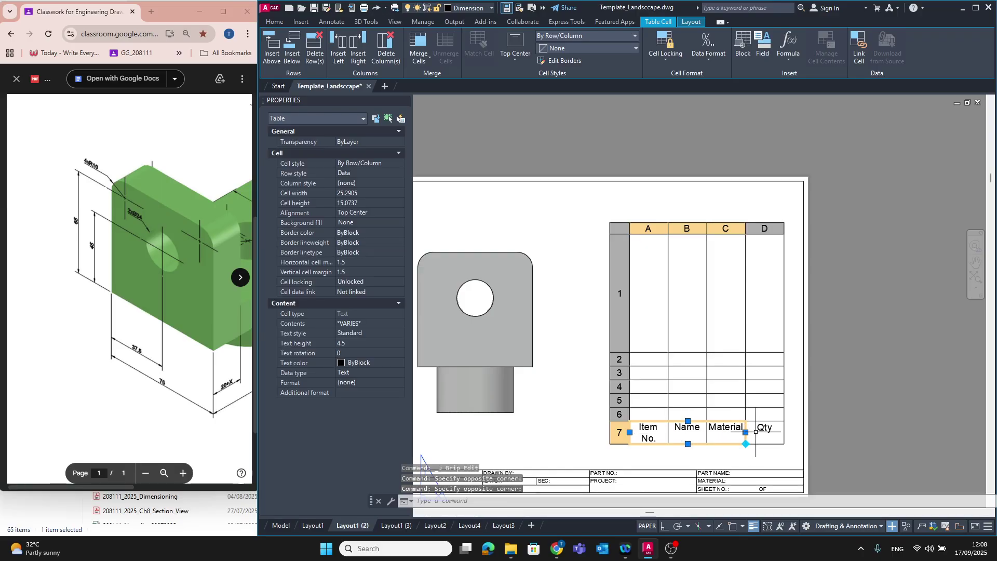
pyautogui.click(669, 433)
pyautogui.moveTo(653, 432); pyautogui.dragTo(764, 431)
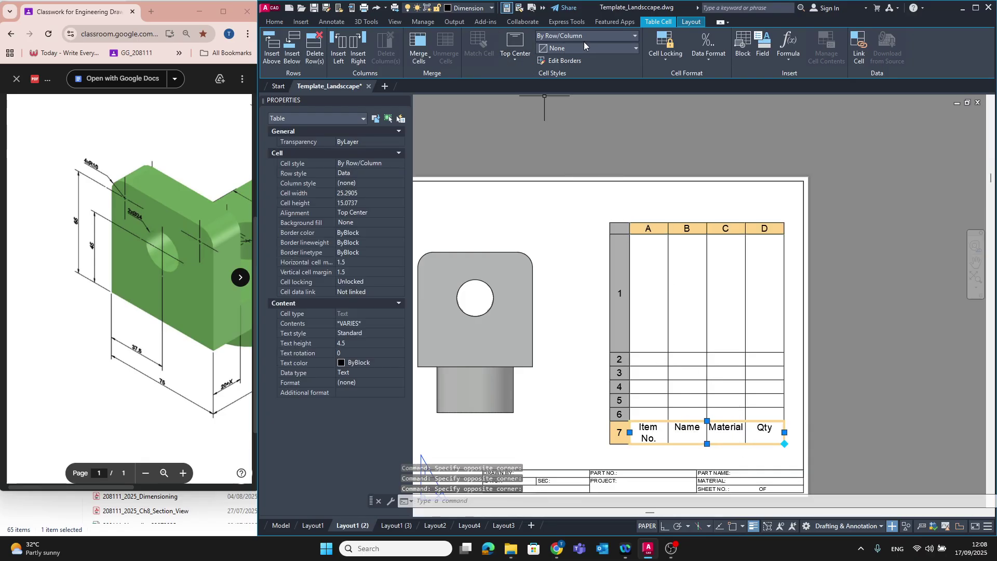
pyautogui.click(516, 60)
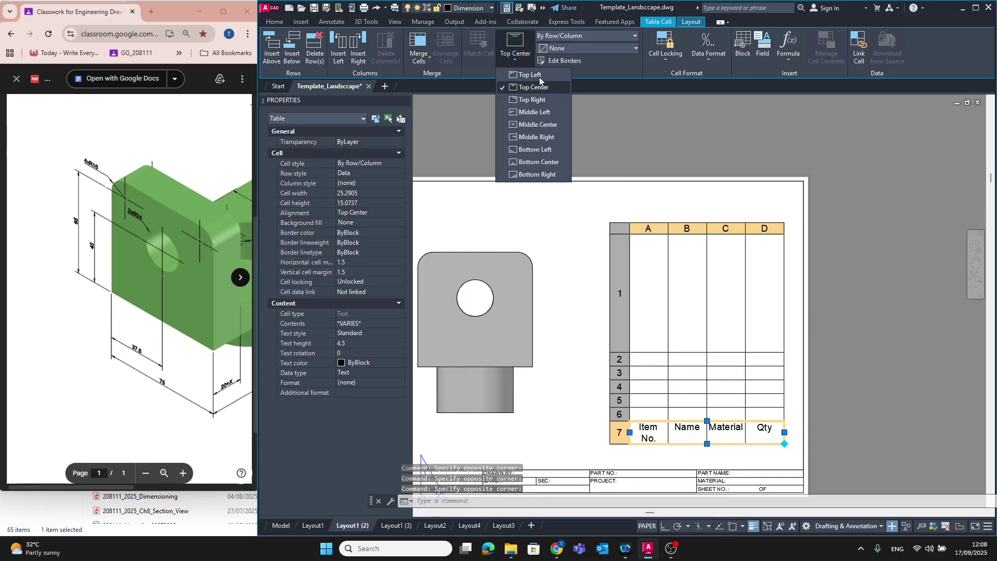
pyautogui.click(543, 126)
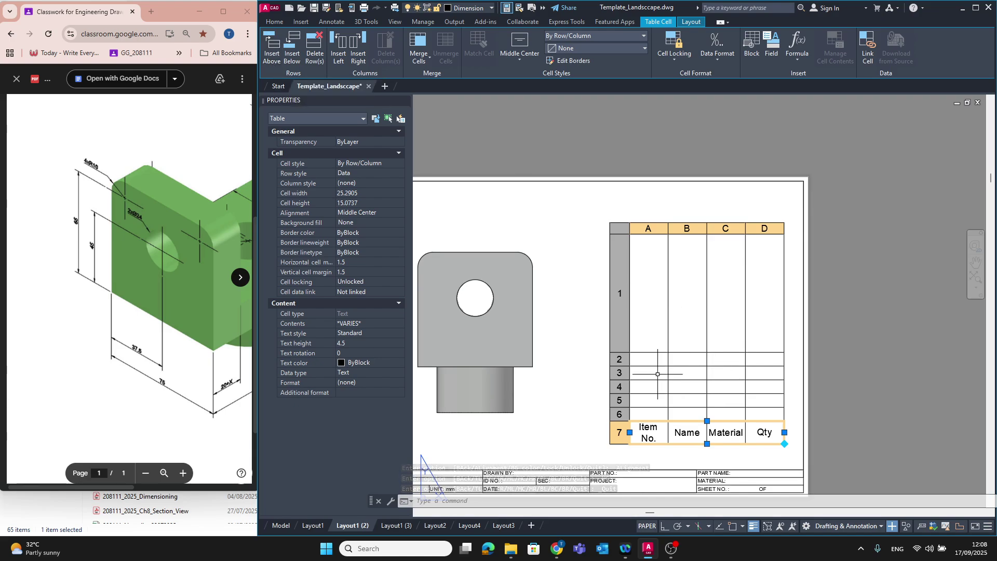
# Step: Enter item number 1 in the table cell directly above the Item No. heading
pyautogui.doubleClick(643, 410)
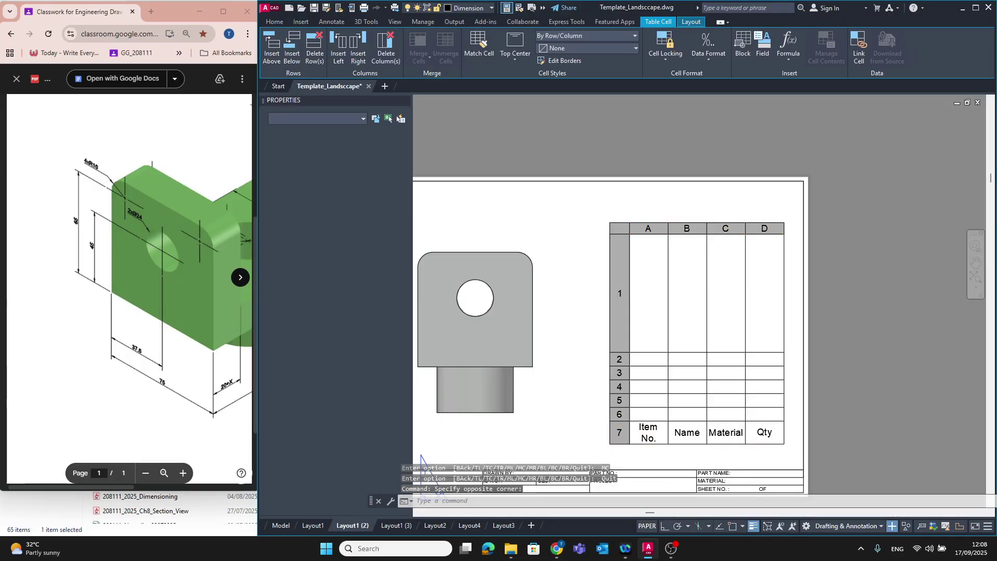
pyautogui.write('1')
pyautogui.press('Escape')
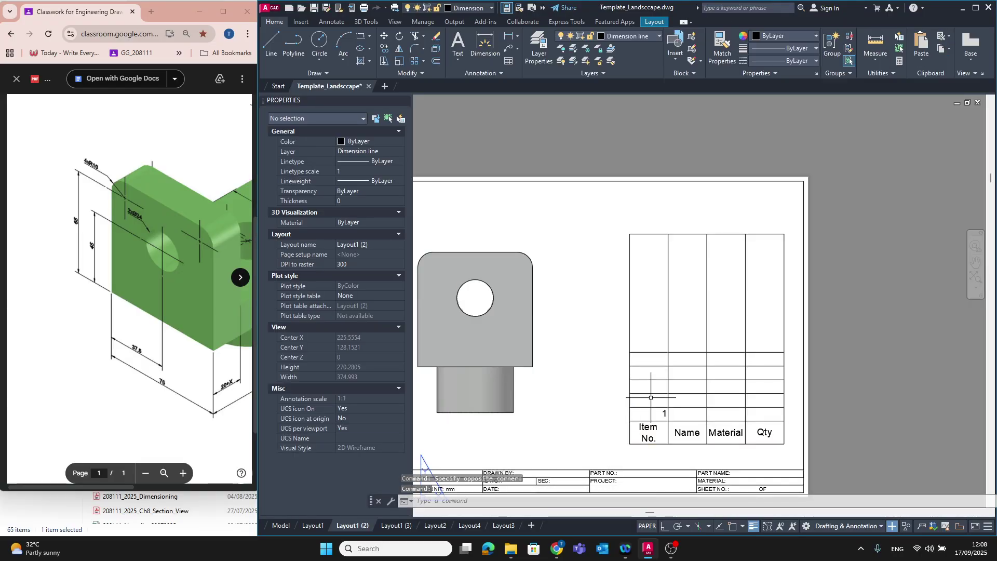
pyautogui.write('2')
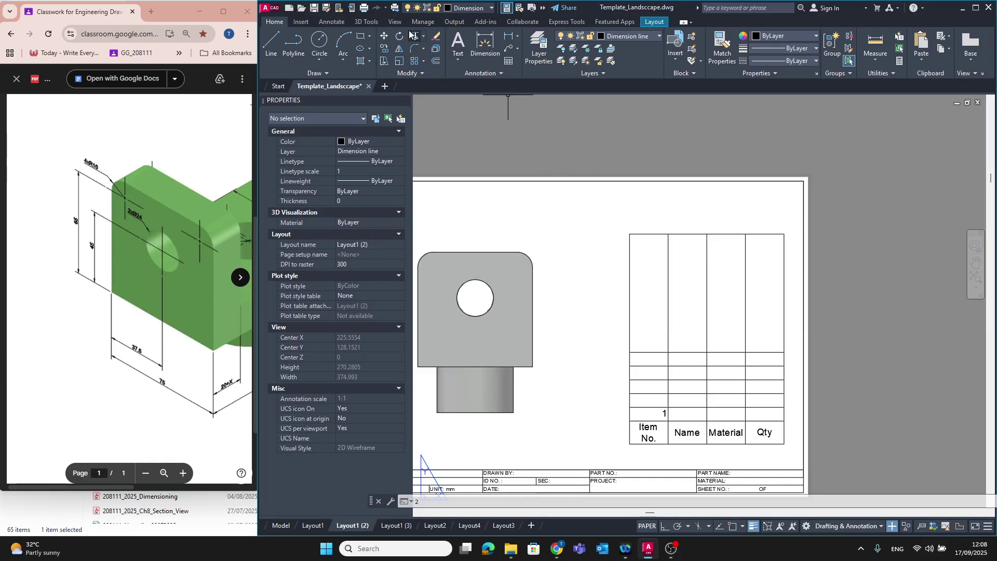
# Step: Display the Tool Palettes with the Leaders samples
pyautogui.click(367, 22)
pyautogui.scroll(-1, 373, 24)
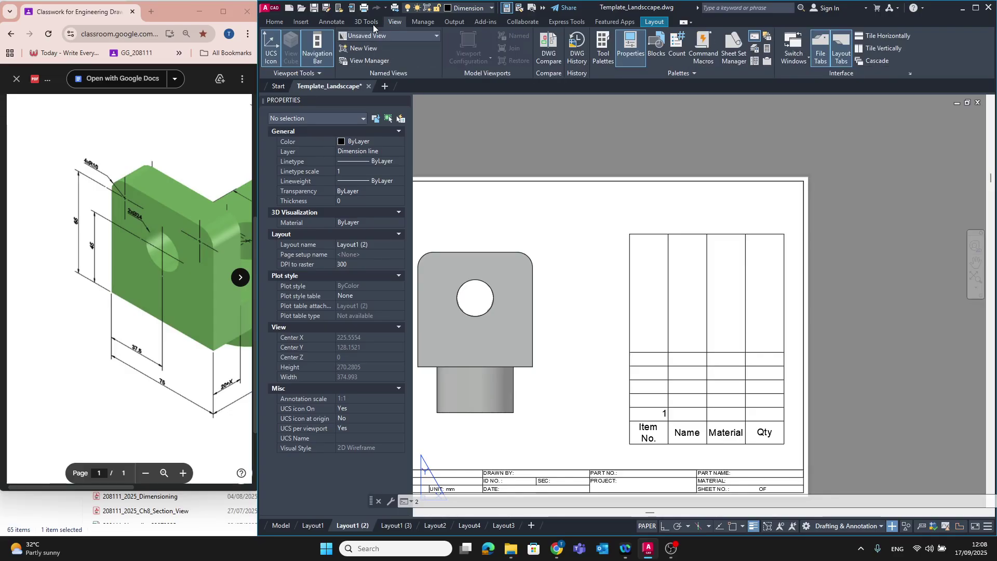
pyautogui.click(337, 26)
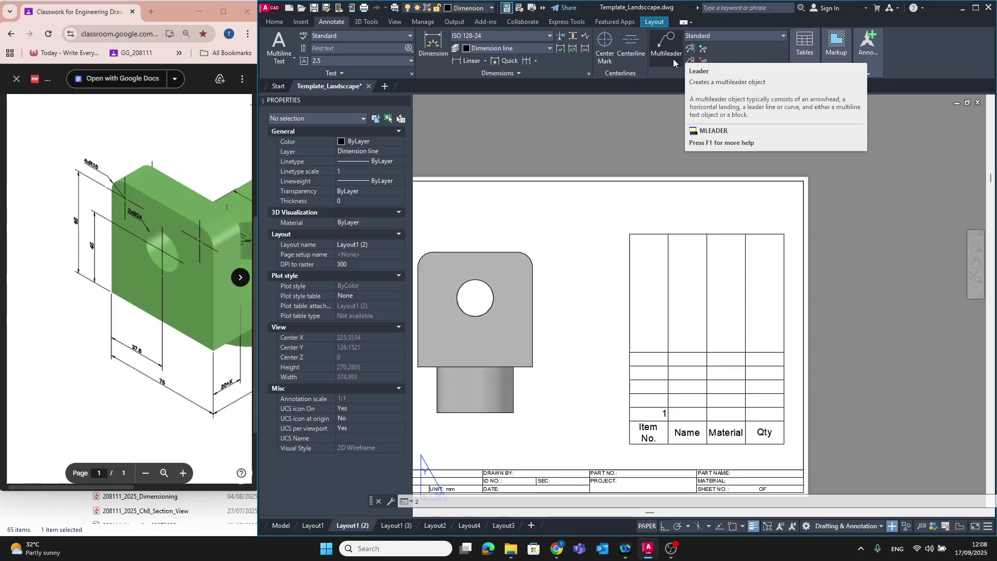
pyautogui.click(410, 23)
pyautogui.click(398, 22)
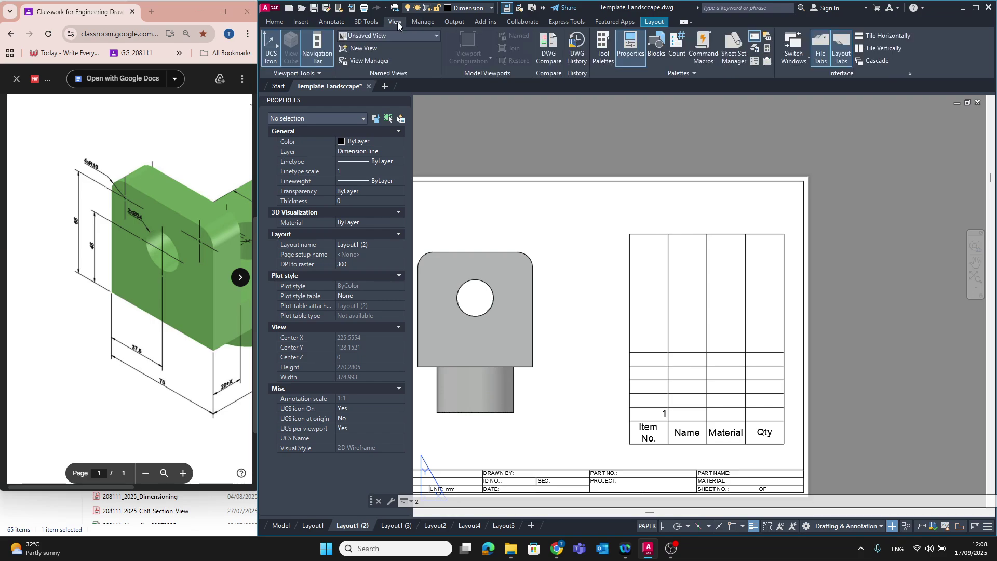
pyautogui.click(603, 64)
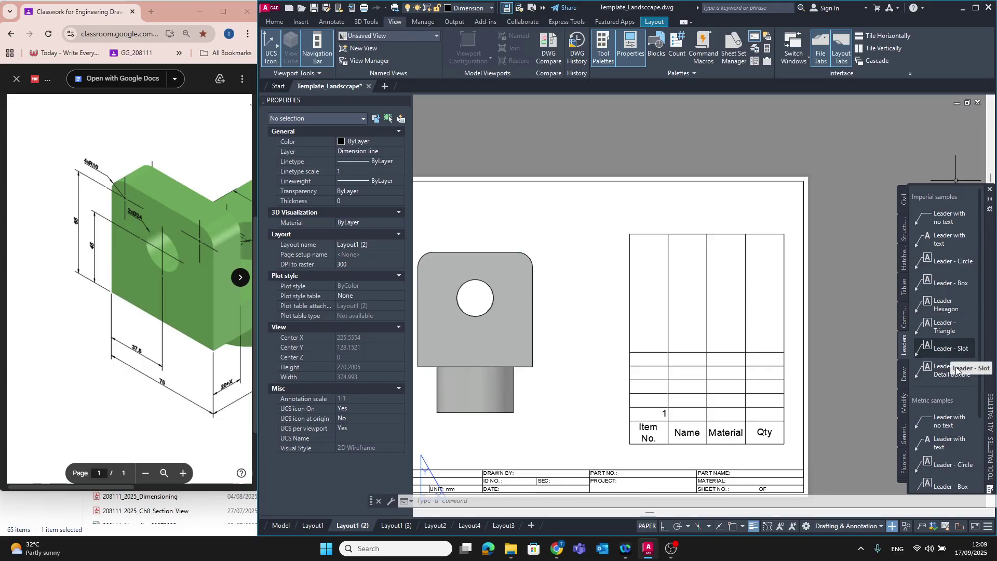
# Step: Place an imperial Leader - Circle balloon with tag number 1 in the empty space between the plate view and the table
pyautogui.click(954, 263)
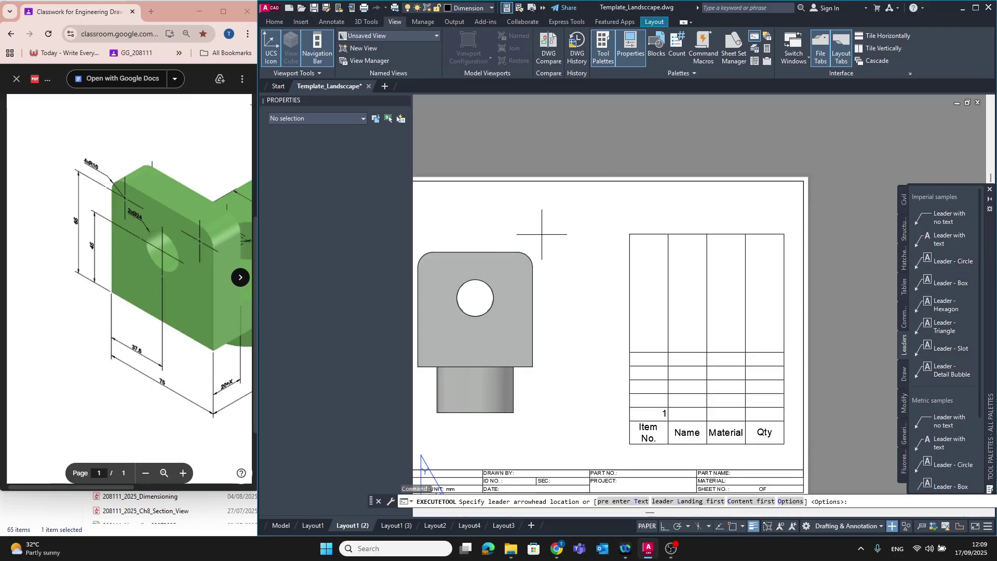
pyautogui.click(559, 227)
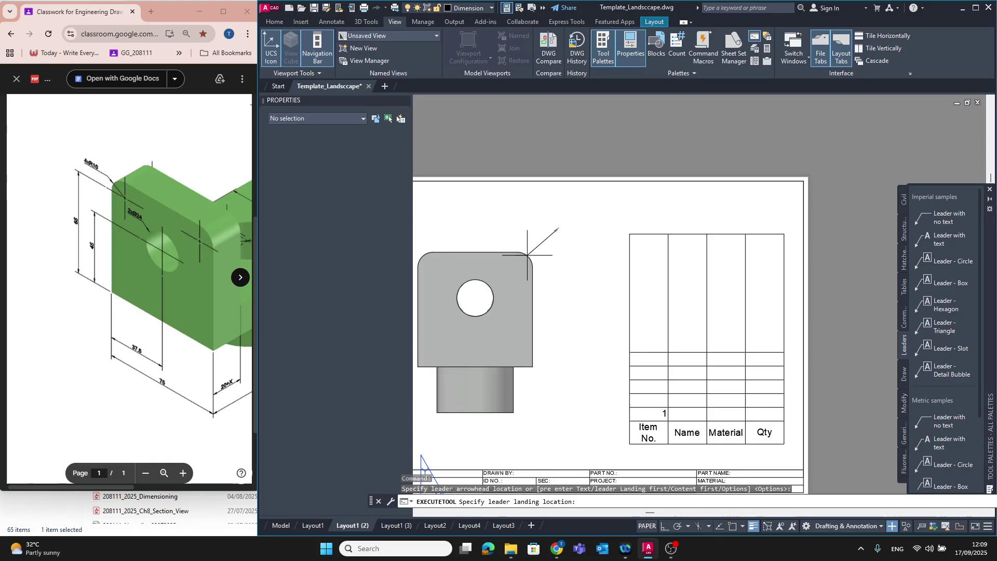
pyautogui.click(603, 192)
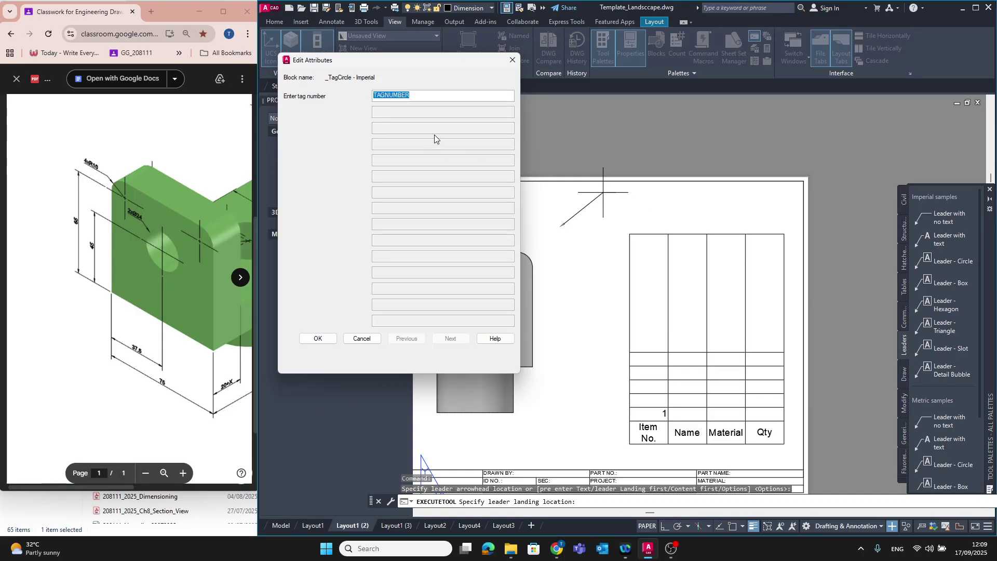
pyautogui.write('1')
pyautogui.click(310, 340)
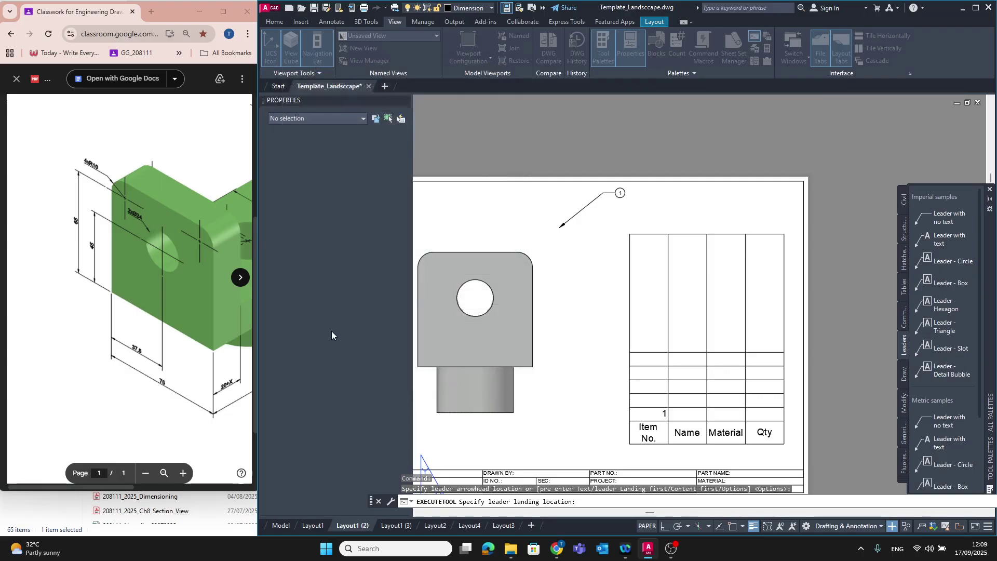
# Step: Try to reassociate the arrowhead of balloon 1's leader at its current point in the empty space
pyautogui.click(605, 193)
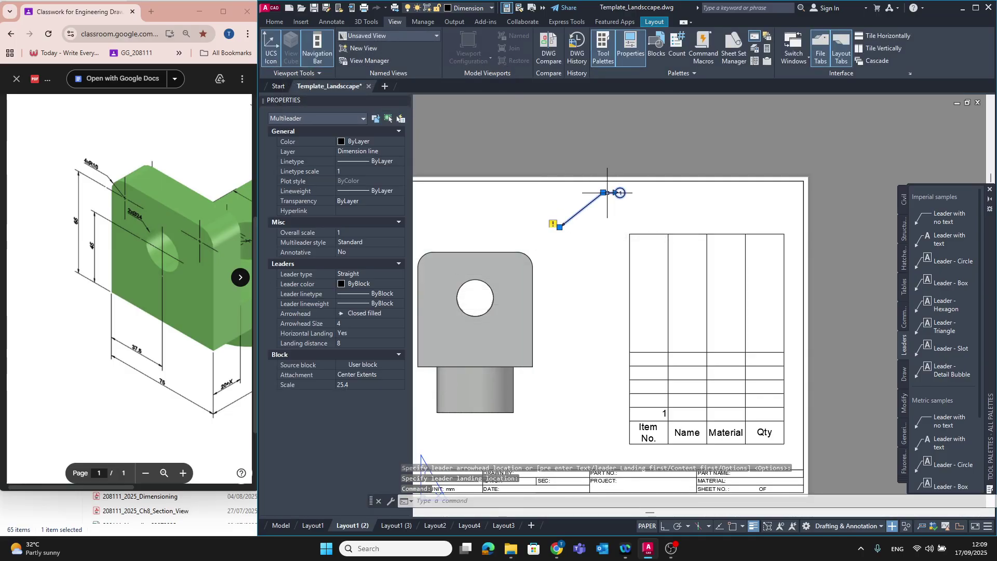
pyautogui.click(603, 192)
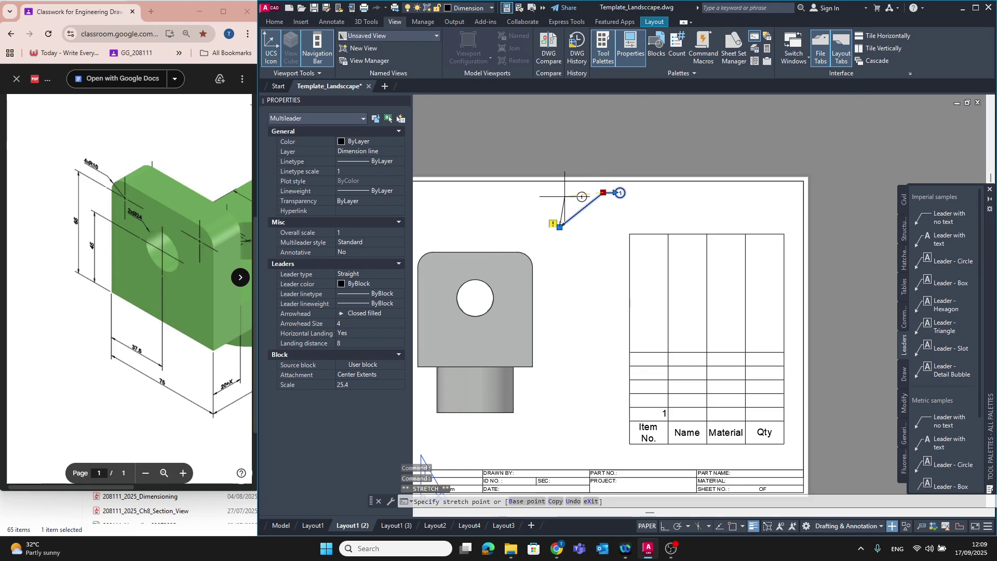
pyautogui.press('Escape')
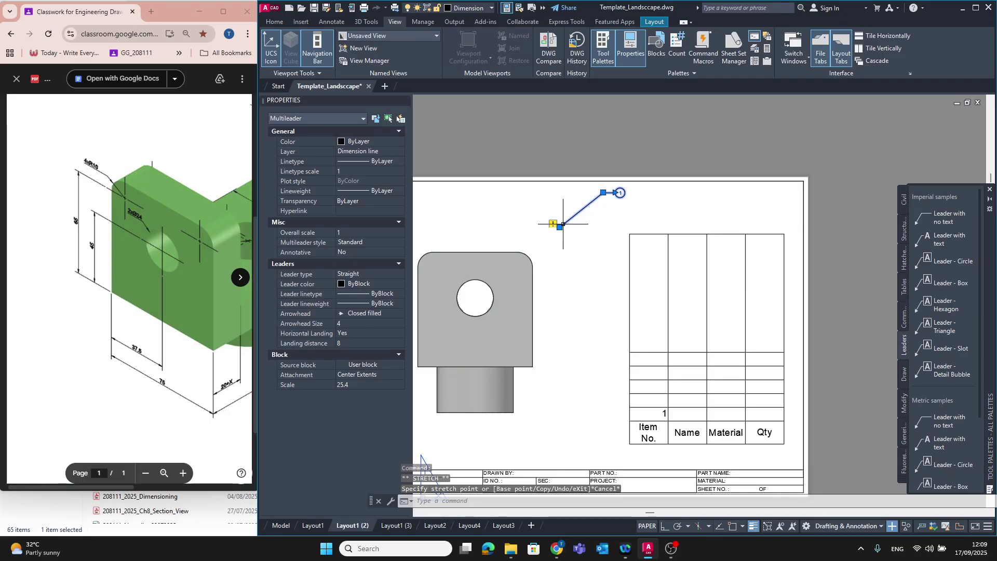
pyautogui.click(553, 224)
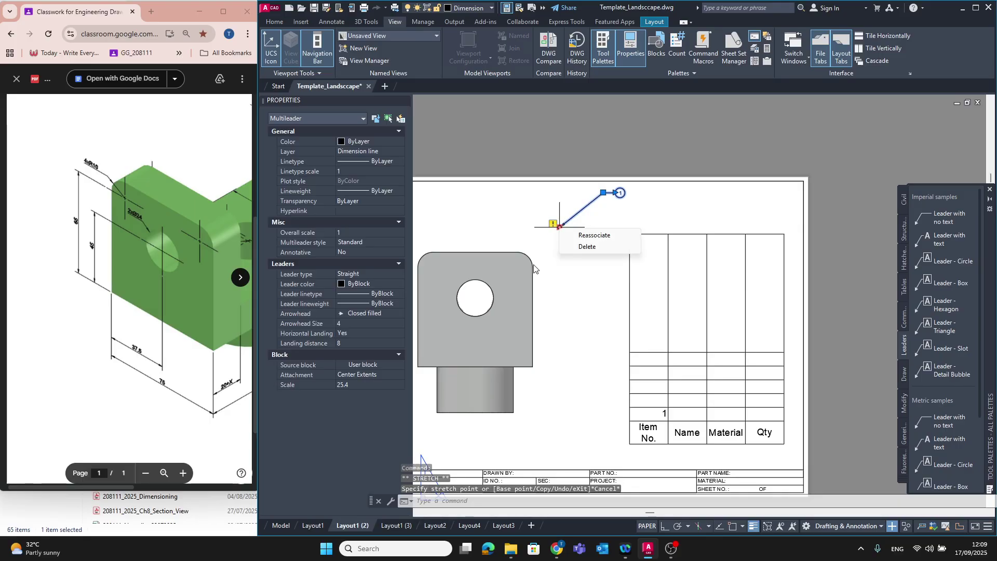
pyautogui.click(578, 237)
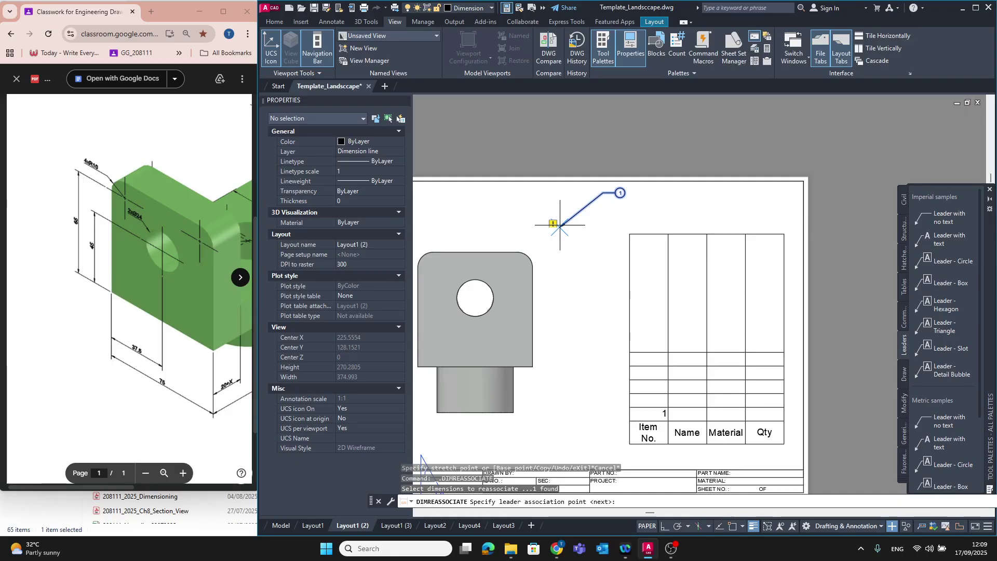
pyautogui.click(555, 224)
pyautogui.click(558, 228)
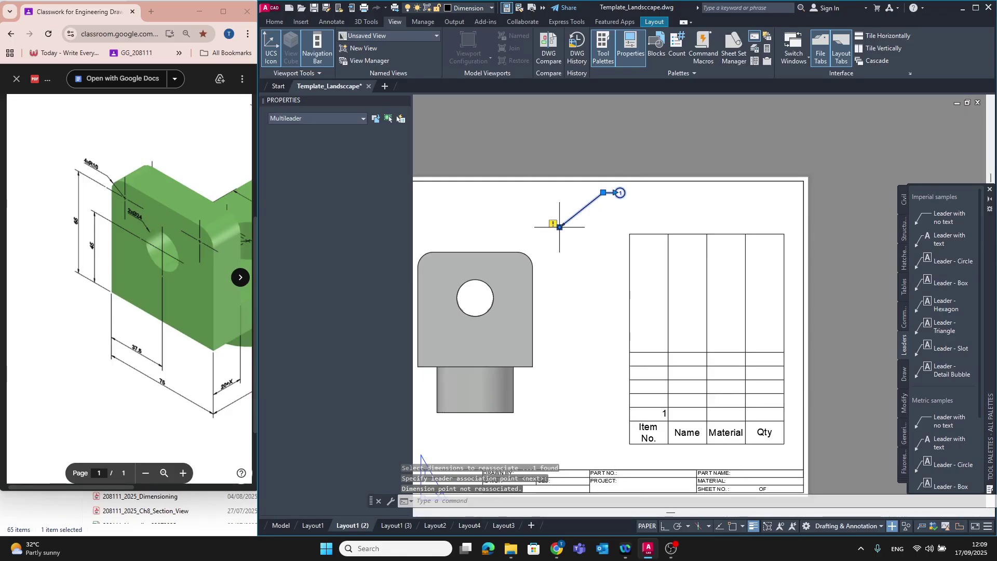
# Step: Move the balloon's landing down beside the plate's upper right corner, and delete the detached balloon
pyautogui.click(603, 192)
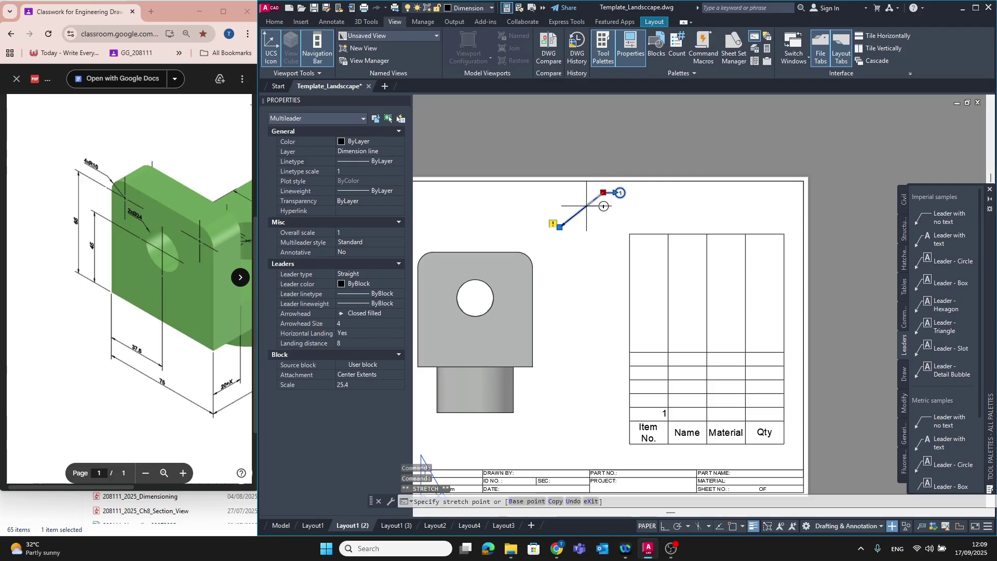
pyautogui.click(550, 257)
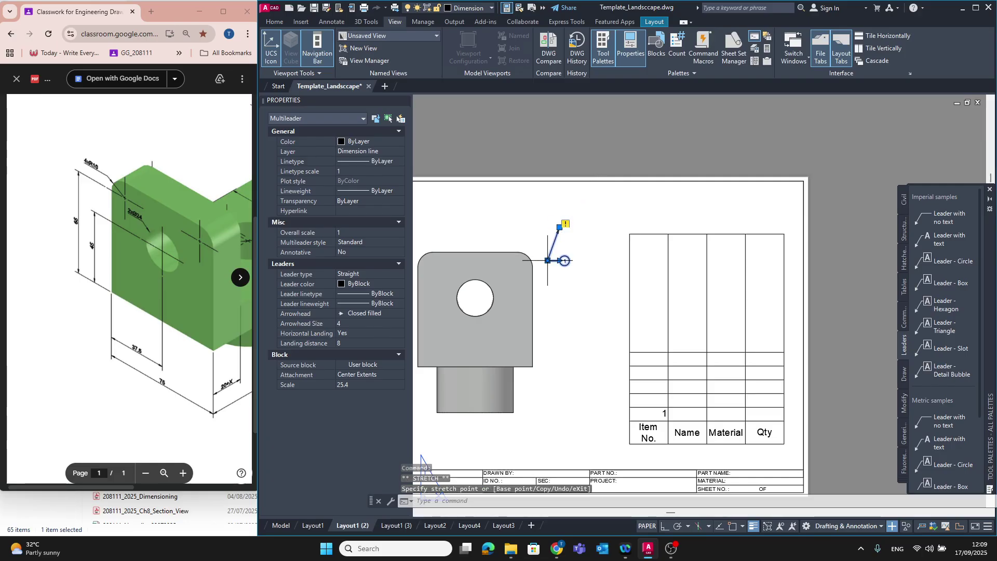
pyautogui.press('Escape')
pyautogui.click(558, 220)
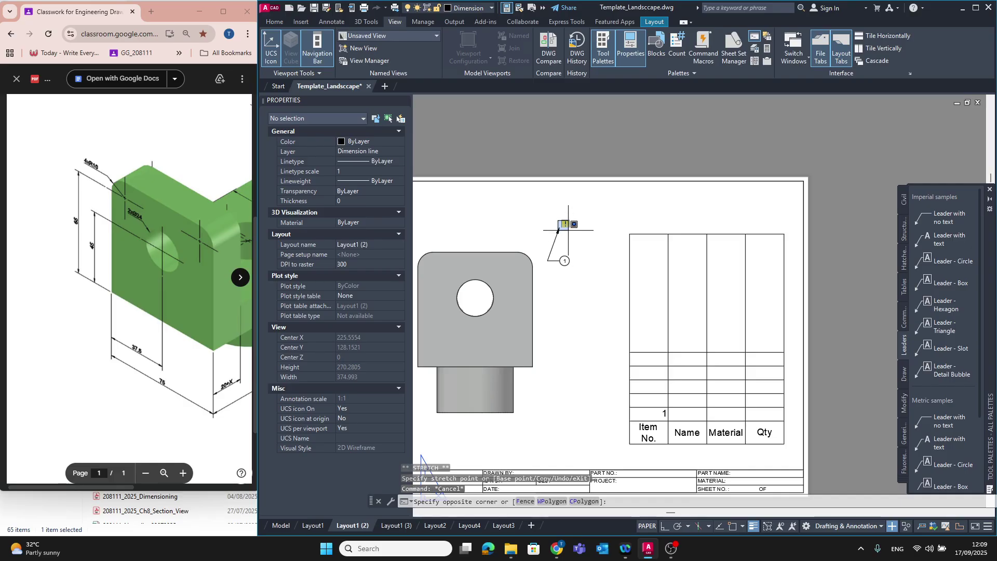
pyautogui.click(566, 268)
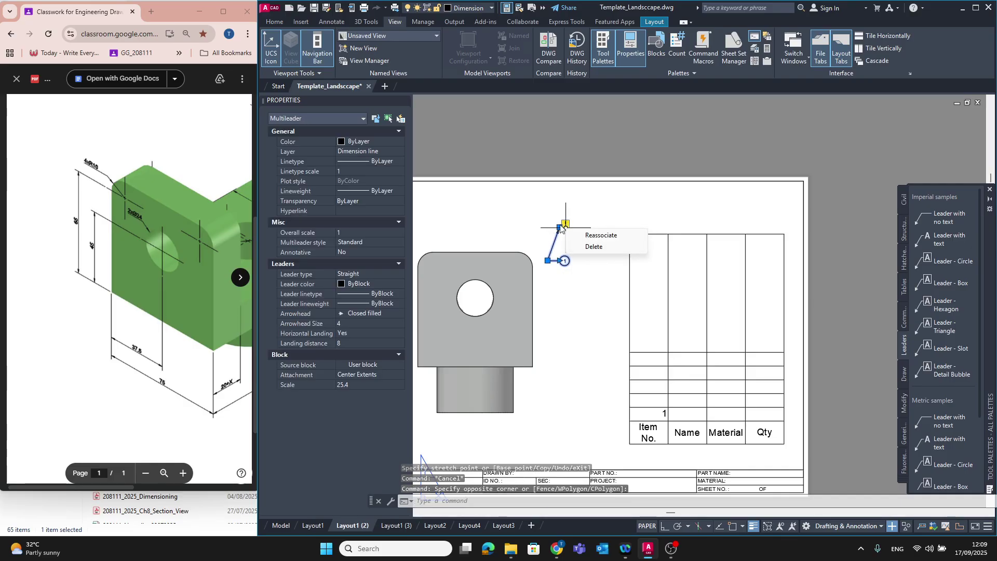
pyautogui.click(592, 248)
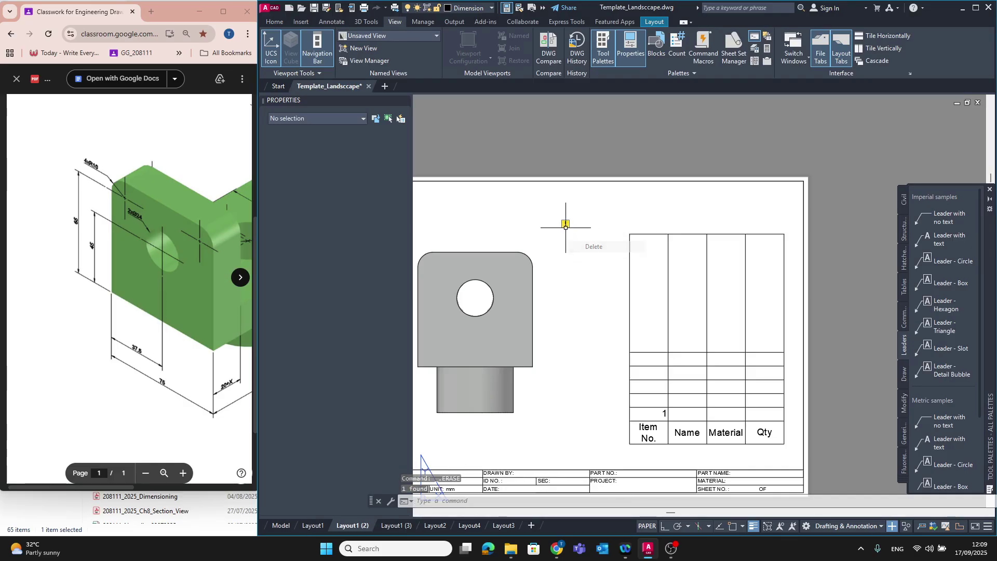
# Step: Place an imperial Leader - Circle balloon with tag number 1, its arrowhead on the plate's top edge near the right rounded corner
pyautogui.click(941, 261)
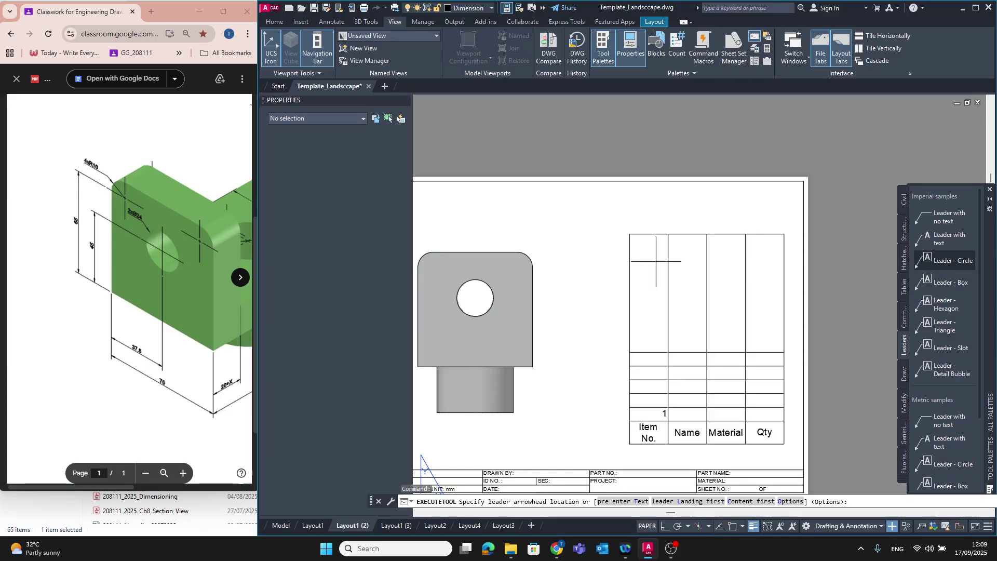
pyautogui.click(522, 252)
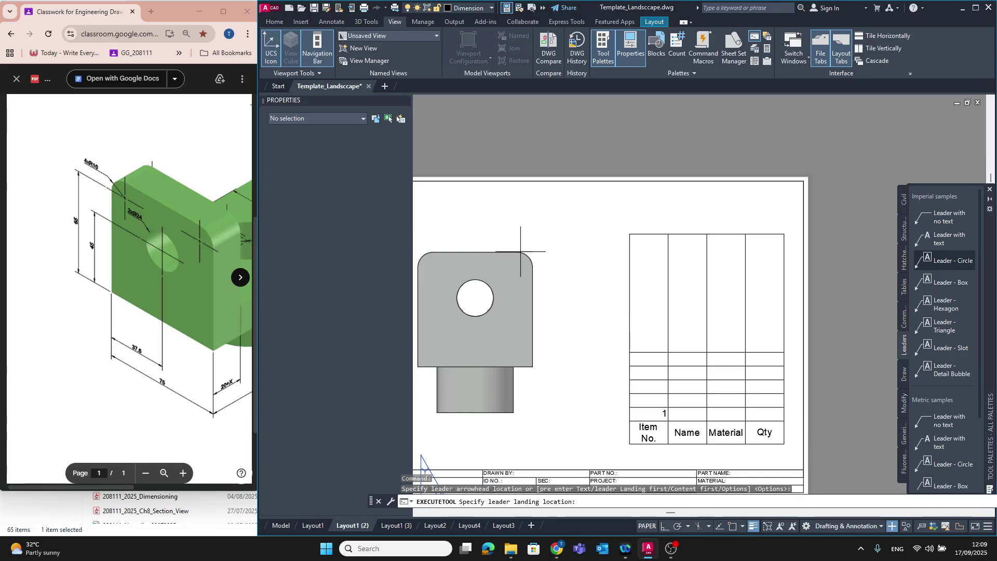
pyautogui.click(544, 218)
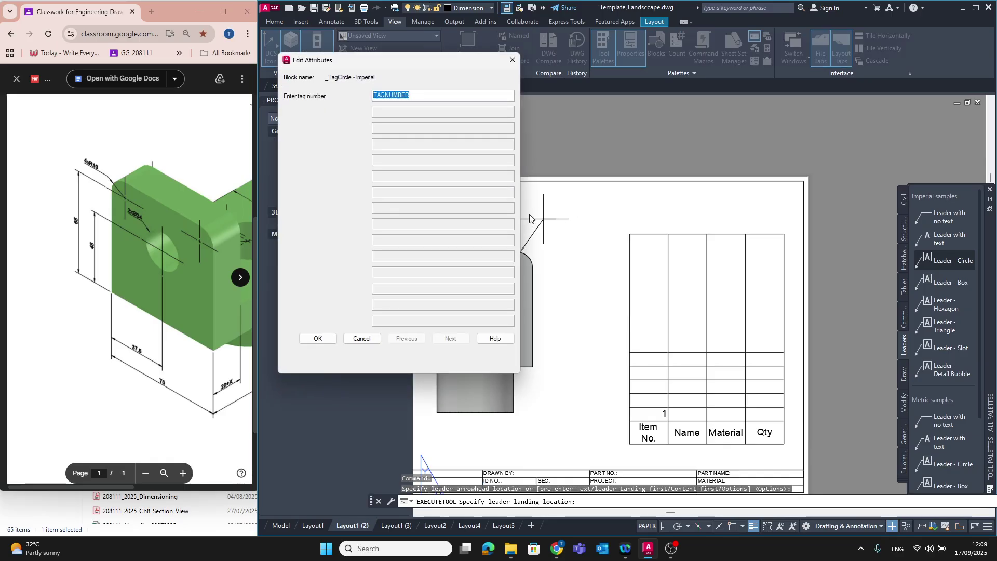
pyautogui.write('1')
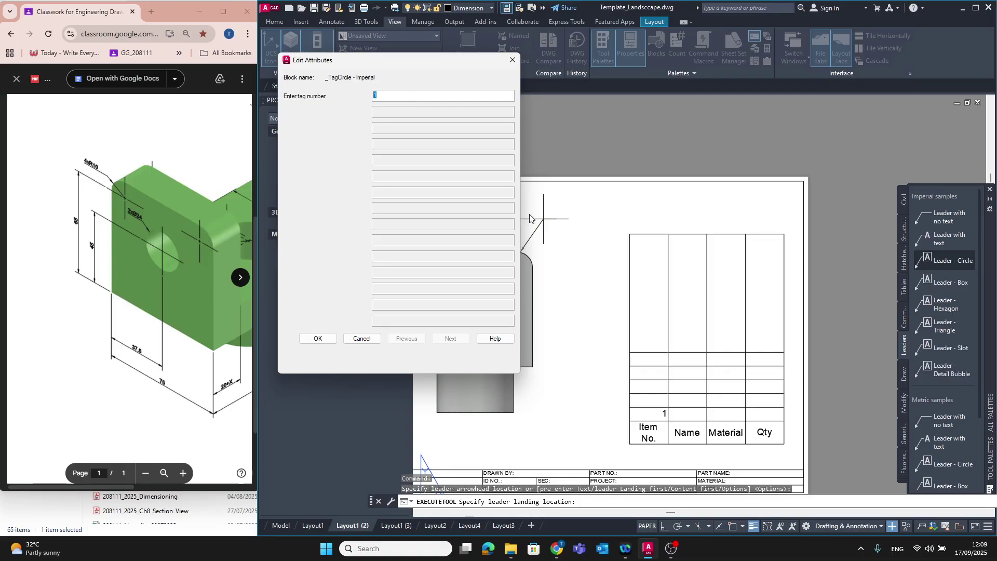
pyautogui.click(317, 337)
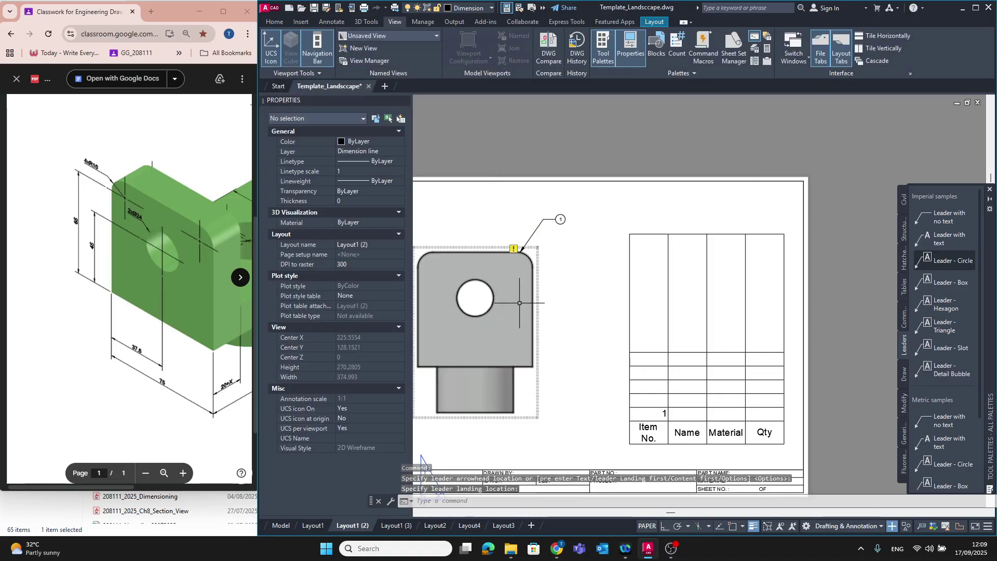
# Step: Try to reassociate balloon 1's leader with the top edge of the plate view
pyautogui.click(516, 252)
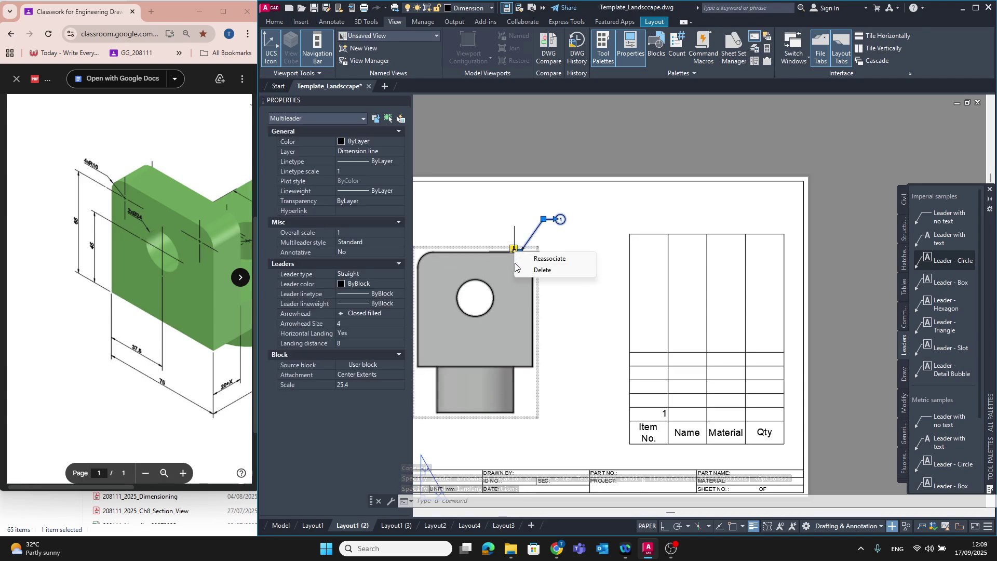
pyautogui.click(514, 249)
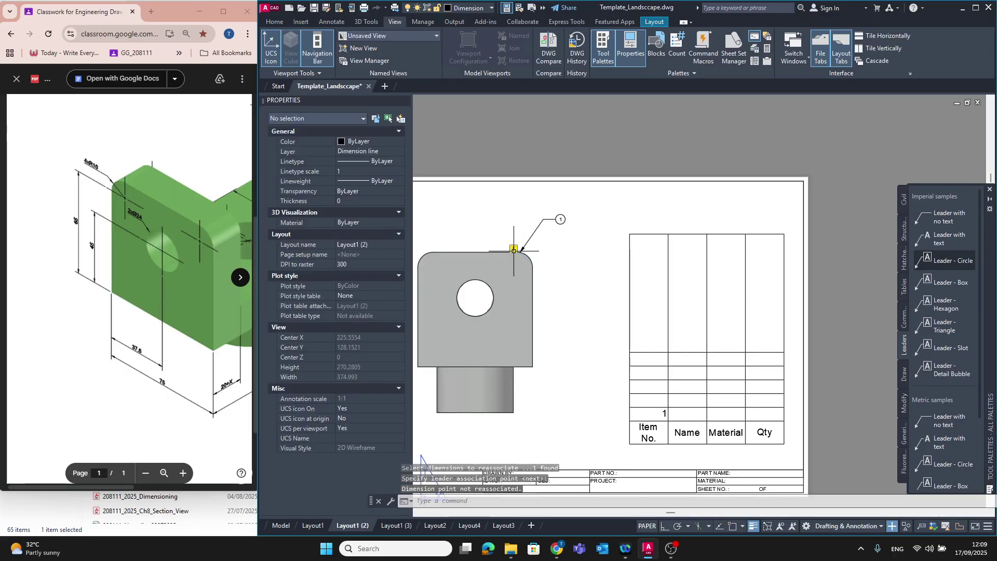
pyautogui.click(515, 250)
pyautogui.click(550, 258)
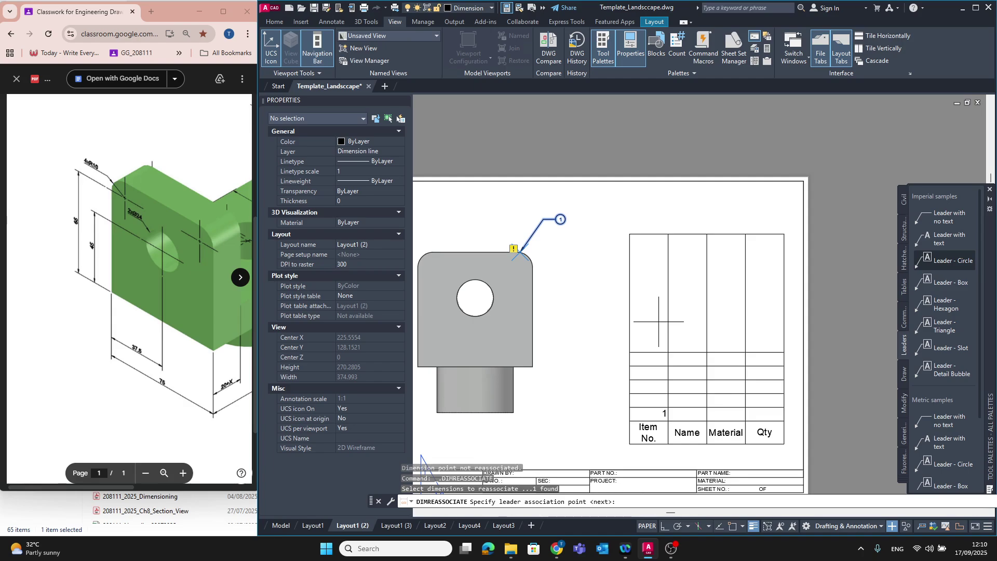
pyautogui.click(698, 410)
pyautogui.click(698, 411)
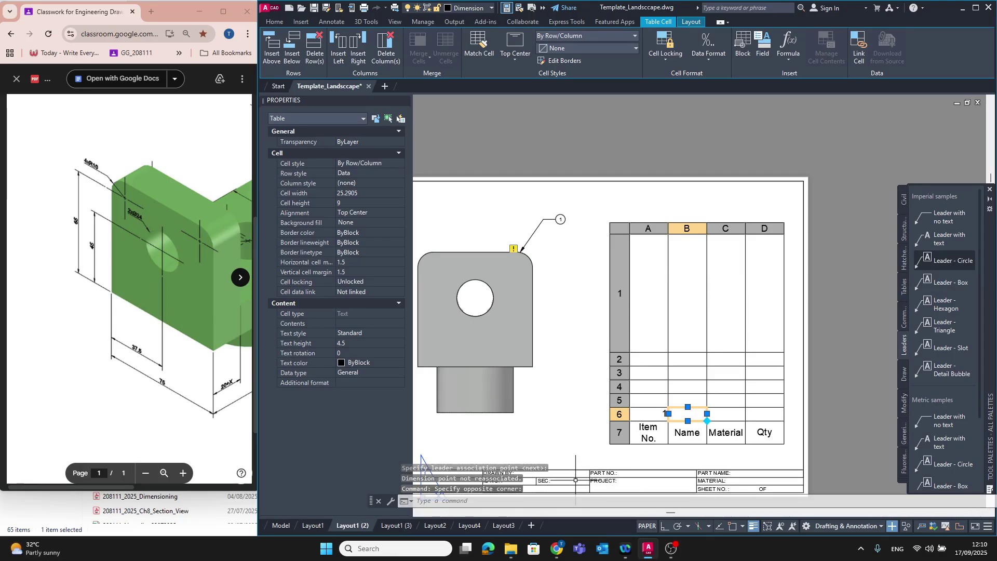
# Step: Add the multiline text Plate10 at height 2.5 in the TITLE field of the title block
pyautogui.scroll(-2, 573, 470)
pyautogui.scroll(4, 573, 438)
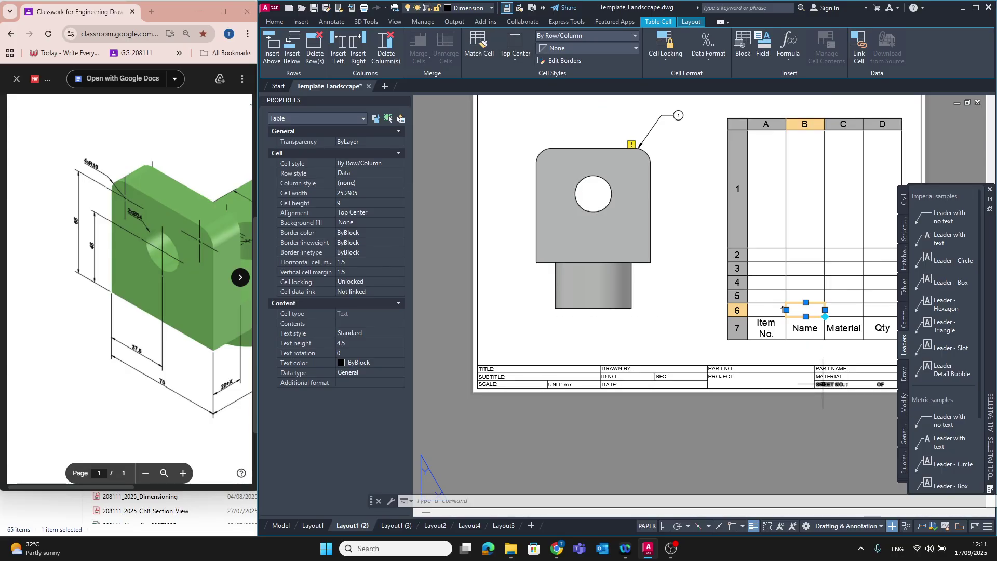
pyautogui.click(332, 22)
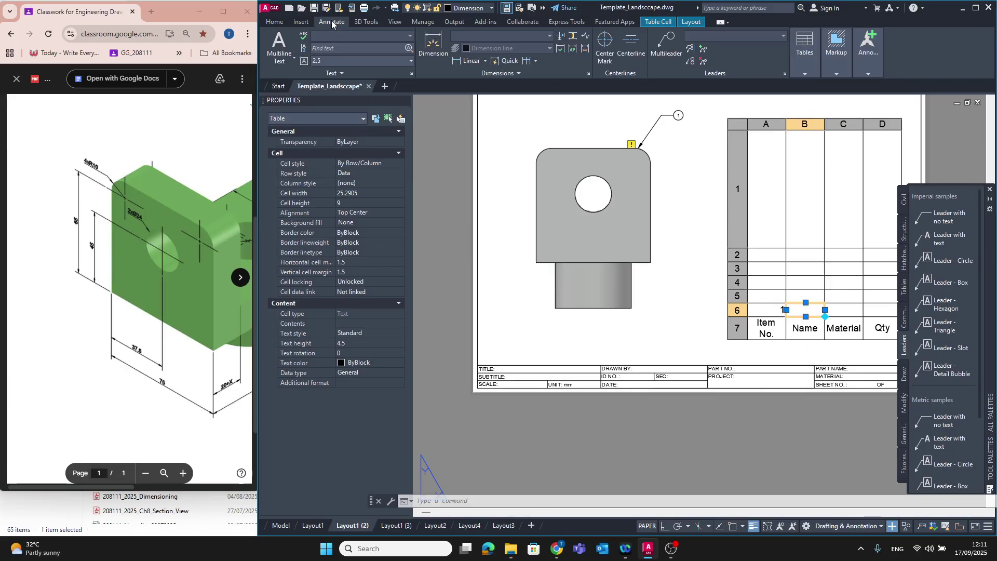
pyautogui.click(282, 59)
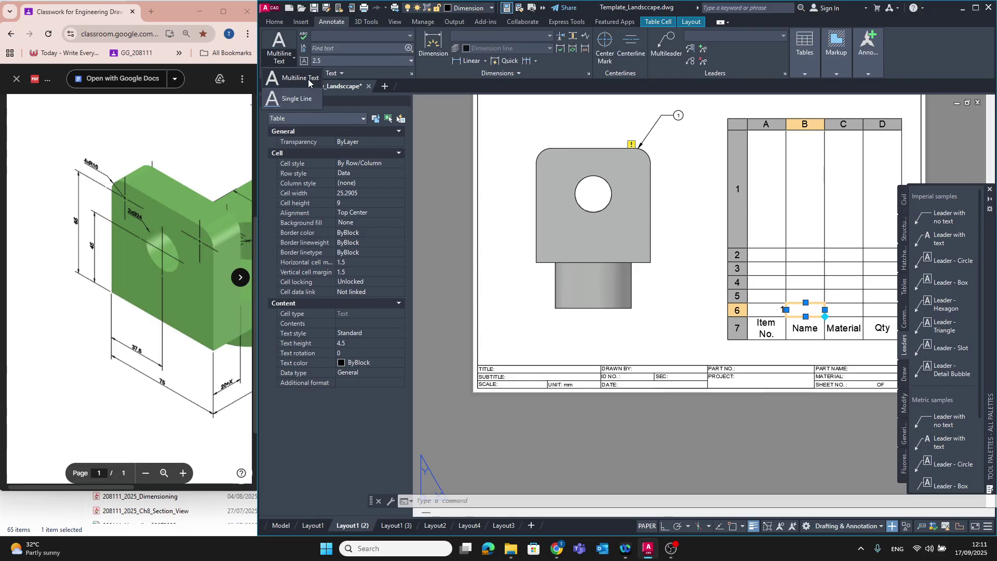
pyautogui.click(307, 79)
pyautogui.click(509, 368)
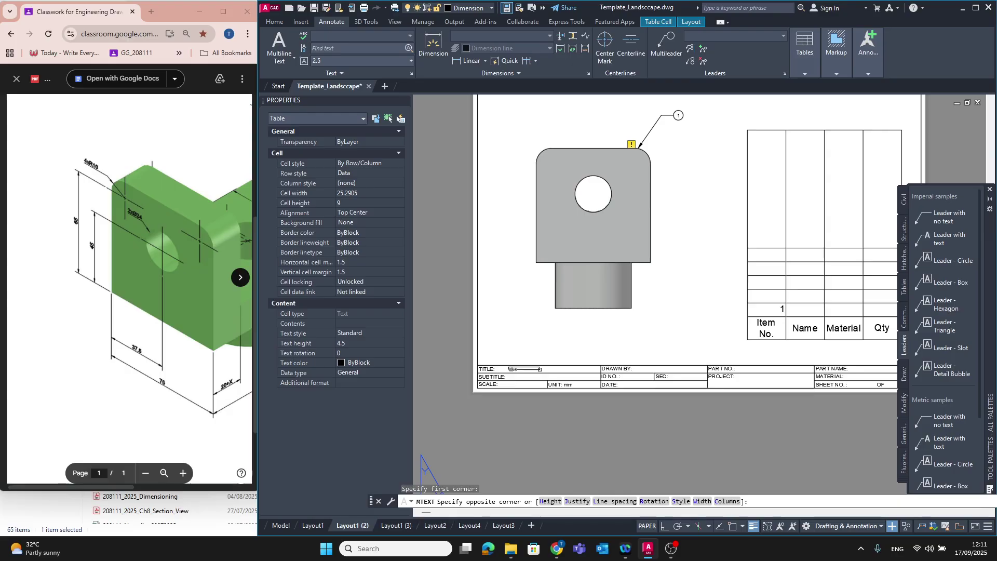
pyautogui.click(579, 374)
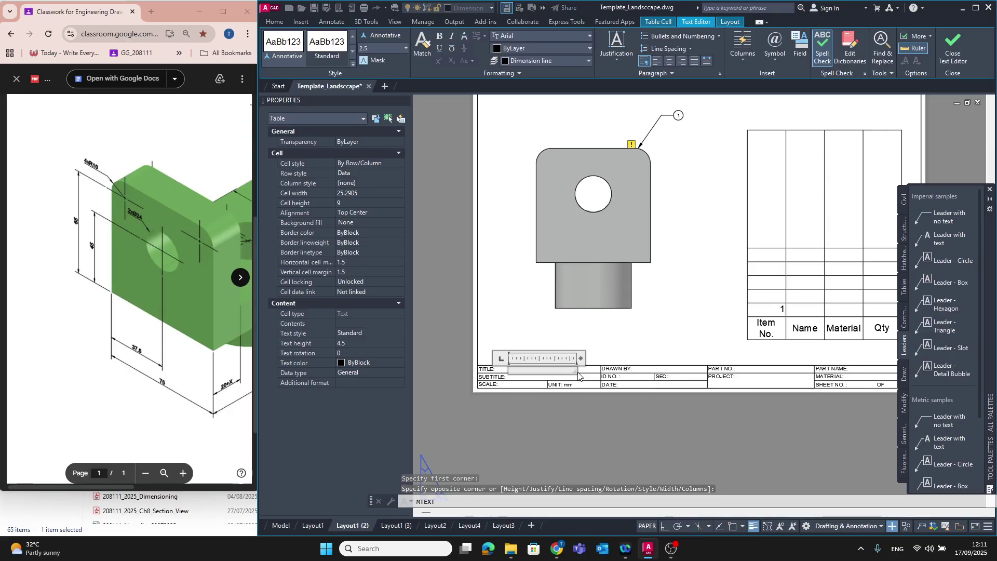
pyautogui.write('nkjhbu')
pyautogui.press('BackSpace')
pyautogui.press('BackSpace')
pyautogui.press('BackSpace')
pyautogui.press('BackSpace')
pyautogui.press('BackSpace')
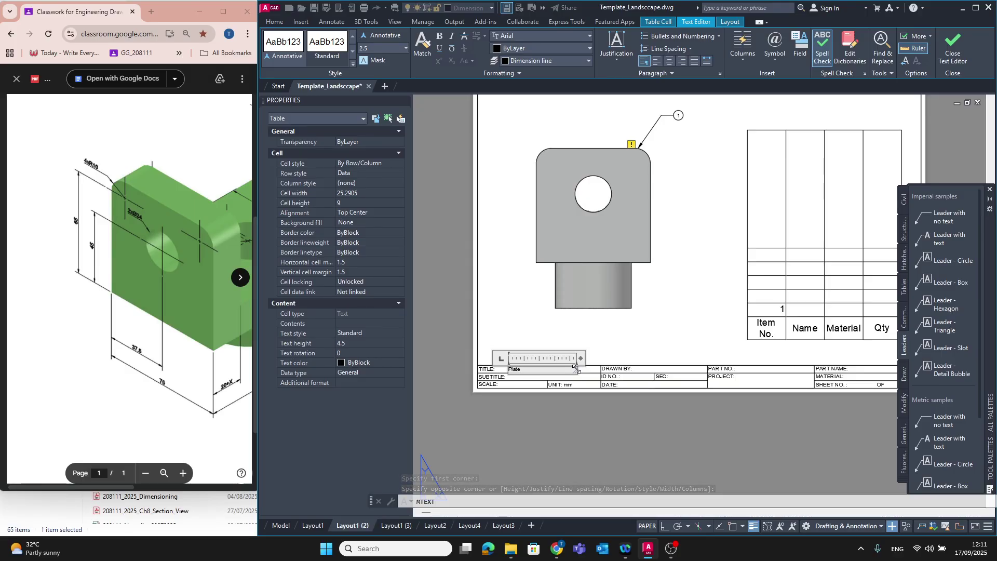
pyautogui.click(634, 351)
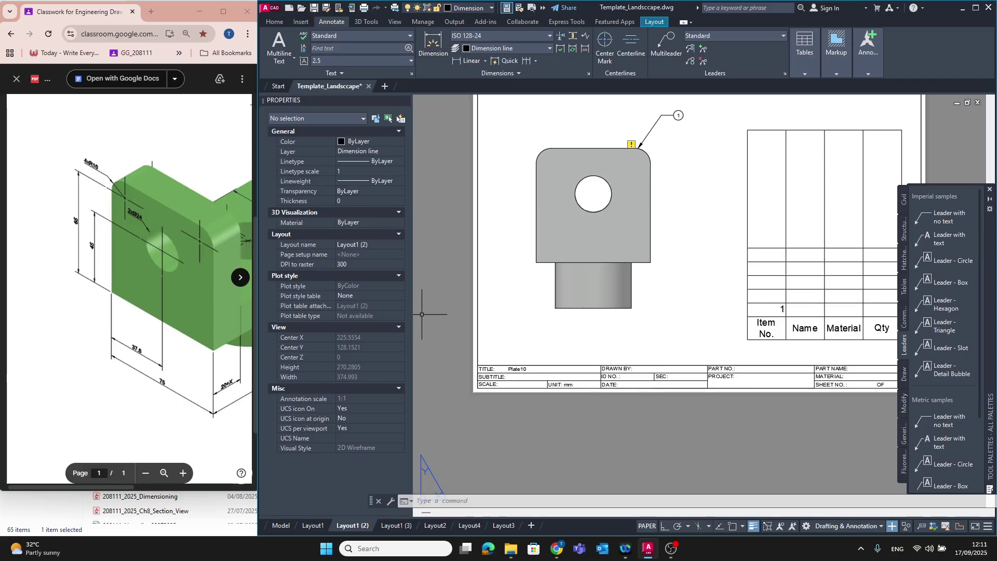
pyautogui.hotkey('alt', 'Tab')
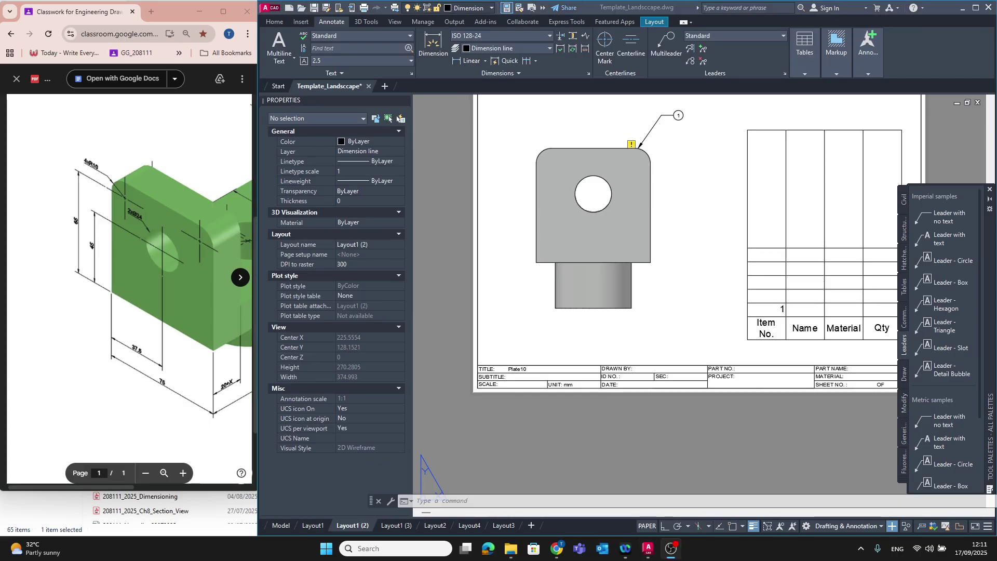